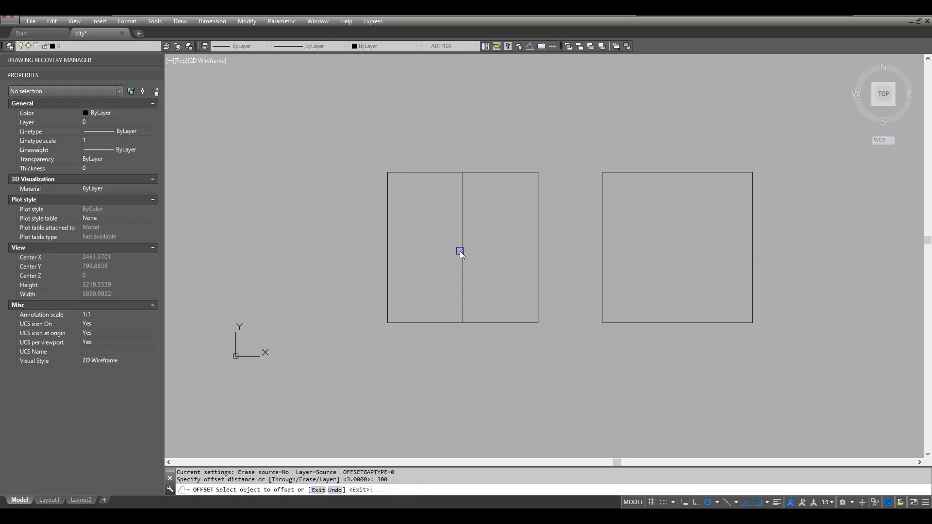
Offset the vertical centre line of the middle square by 300 to both sides.
left_click(462, 252)
left_click(480, 256)
left_click(463, 249)
left_click(432, 241)
Offset the two road edge lines outward by 200 to add a second line on each side.
middle_click_drag(465, 251, 439, 242)
type("200")
key("Return")
left_click(476, 243)
left_click(492, 245)
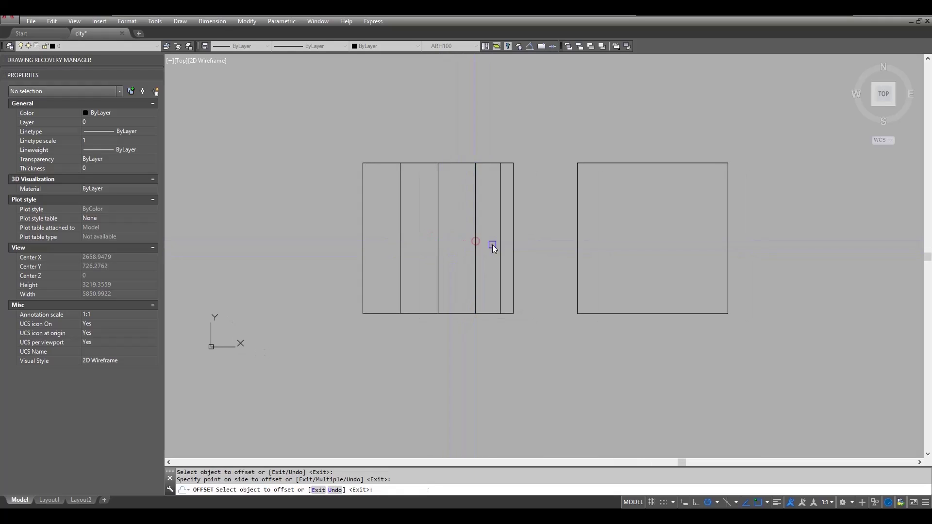
middle_click_drag(497, 219, 502, 231)
left_click(403, 257)
left_click(386, 258)
key("Return")
Copy the whole striped road square straight down, leaving a small gap below the original.
left_click(332, 115)
left_click(540, 295)
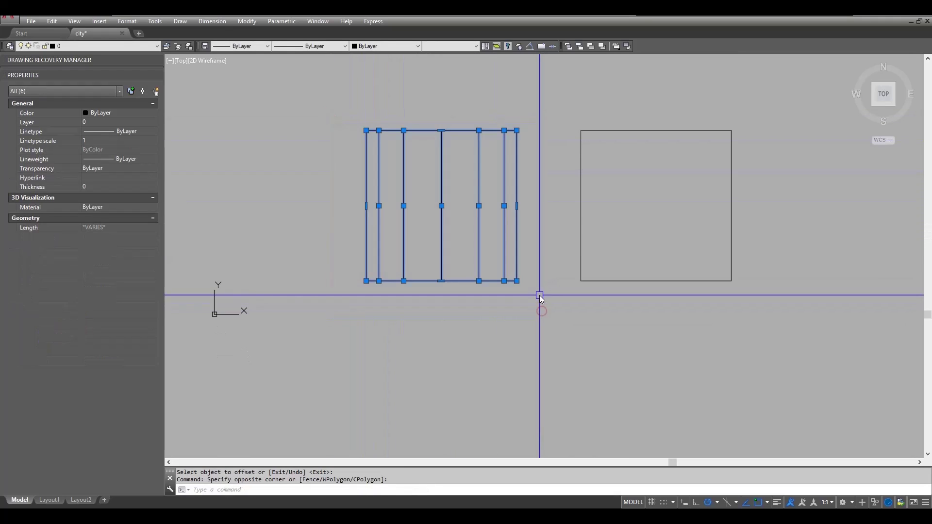
type("co")
key("Return")
scroll(549, 200, "down", 2)
left_click(549, 200)
left_click(547, 317)
middle_click_drag(571, 357, 562, 333)
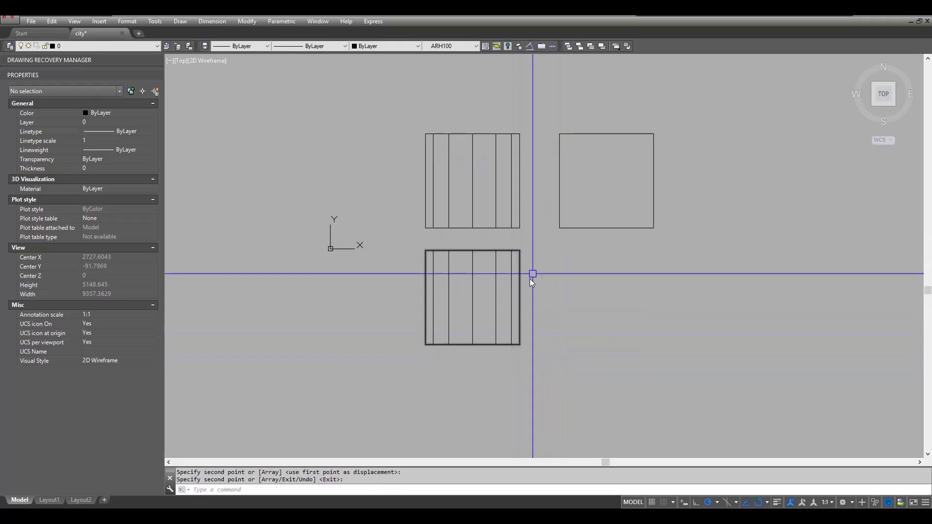
Rotate a copy of the lower striped square by 90° about its centre to form a crossing grid.
left_click(536, 238)
left_click(411, 376)
type("ro")
key("Return")
left_click(471, 299)
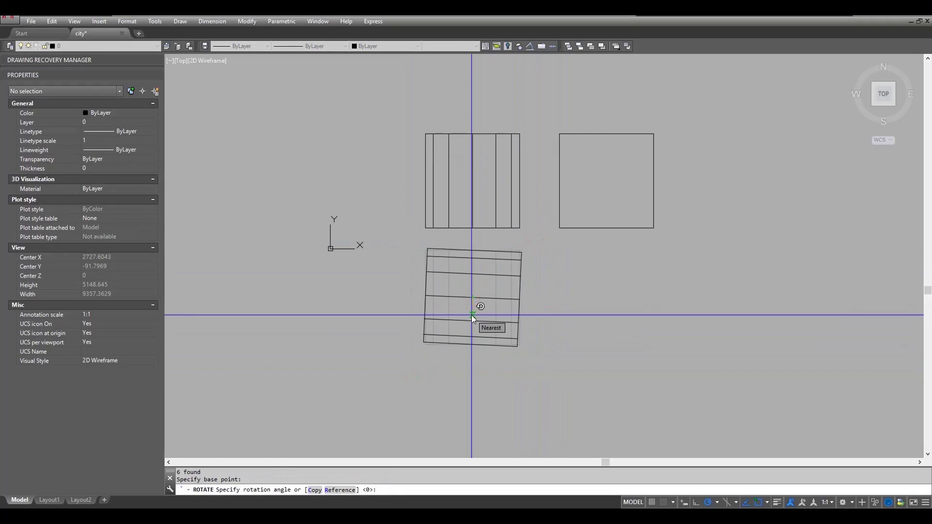
type("c")
key("Return")
left_click(471, 315)
key("Escape")
Try to fillet two grid lines of the lower square with a 600 radius.
type("f")
key("Return")
type("600")
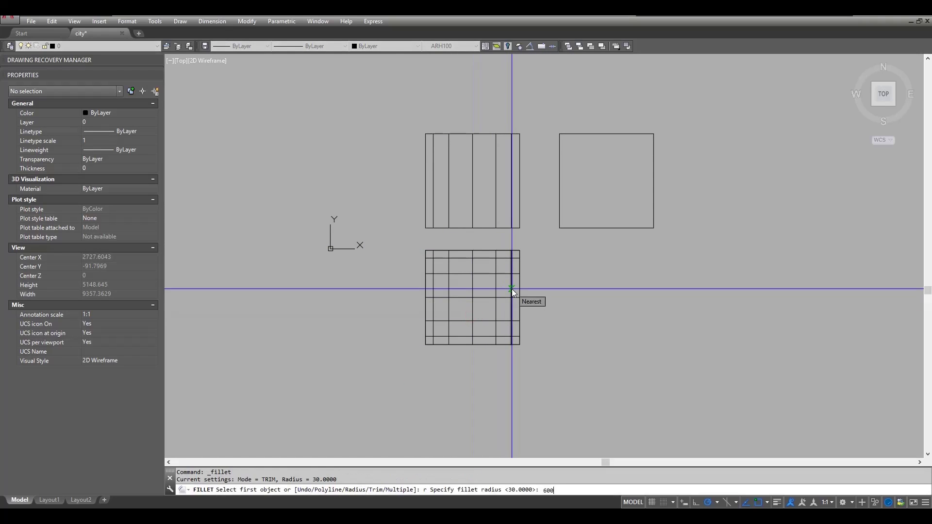
key("Return")
left_click(502, 273)
left_click(494, 267)
mouse_move(503, 290)
middle_mouse_down()
mouse_move(505, 258)
mouse_move(520, 280)
middle_mouse_up()
key("Escape")
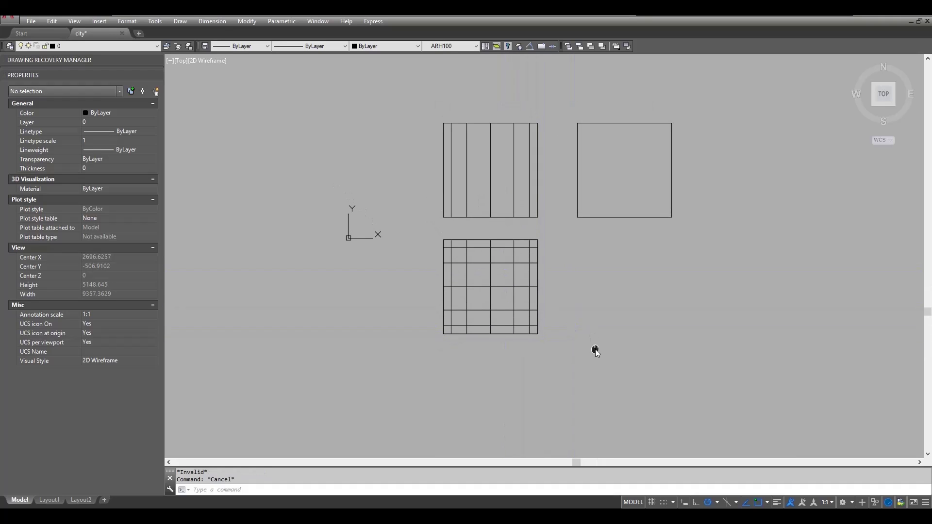
Trim the horizontal lines inside one vertical lane strip and the vertical lines inside one horizontal lane strip of the lower grid.
middle_click_drag(596, 349, 578, 369)
scroll(496, 287, "up", 2)
type("tr")
key("Return")
key("Return")
left_click(478, 268)
left_click(472, 359)
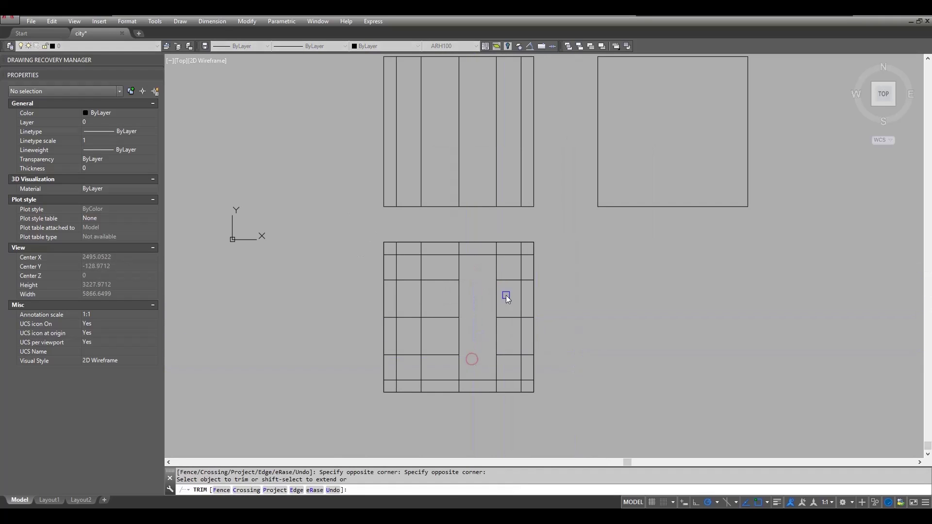
left_click_drag(506, 295, 397, 298)
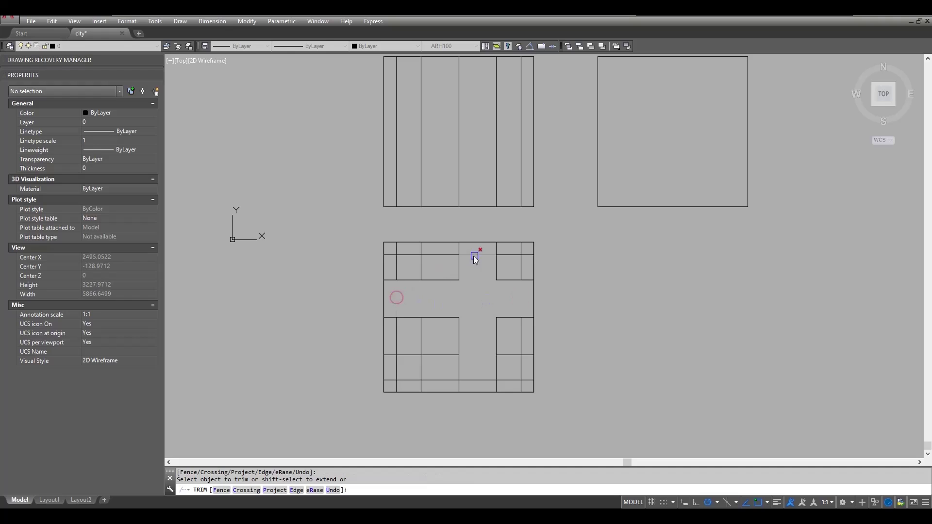
key("Escape")
Fillet the road edge lines in the two upper corners of the crossing square with a 300 radius.
type("f")
key("Return")
key("r")
key("Return")
type("300")
key("Return")
scroll(510, 291, "up", 2)
left_click(510, 280)
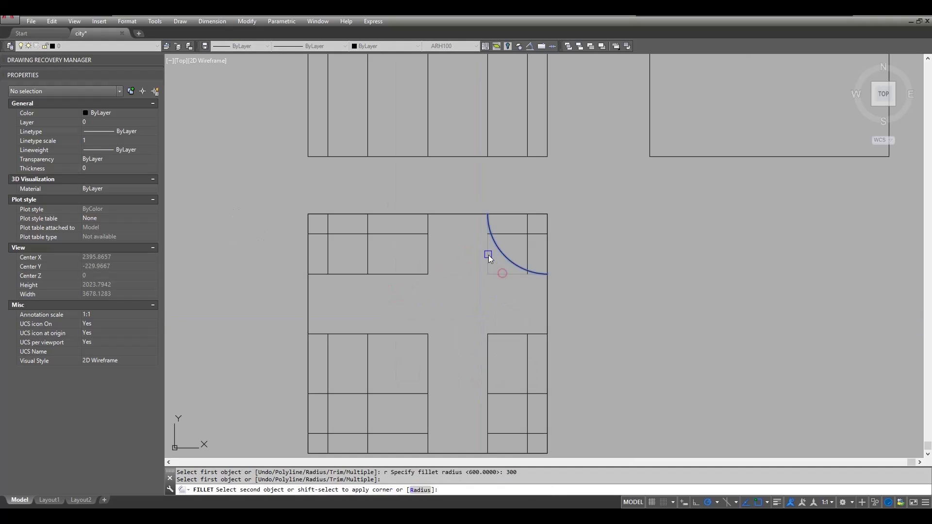
left_click(488, 254)
key("Return")
left_click(368, 264)
left_click(353, 275)
Fillet the road edge lines in the two lower corners of the crossing square with the same 300 radius.
key("Return")
middle_click_drag(337, 382, 395, 287)
left_click(396, 299)
left_click(426, 326)
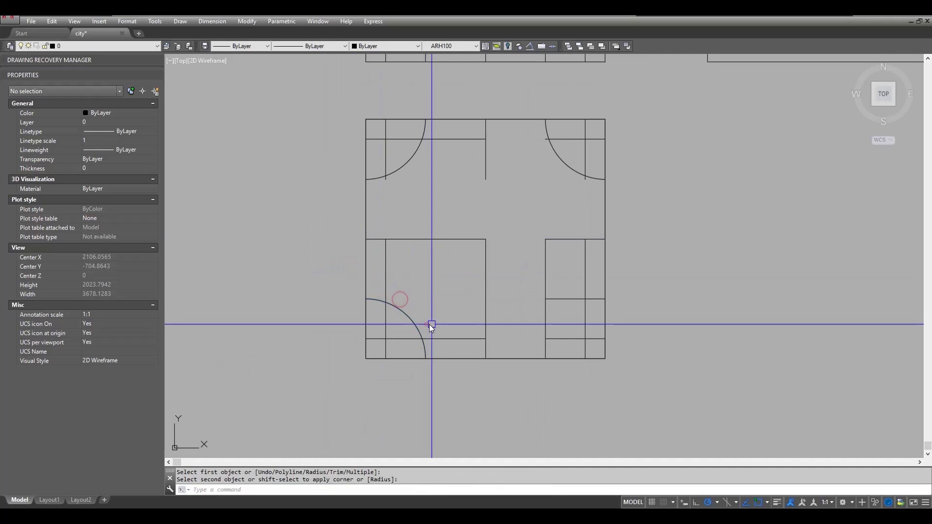
key("Return")
left_click(546, 321)
left_click(564, 301)
mouse_move(564, 283)
middle_mouse_down()
mouse_move(666, 298)
mouse_move(672, 322)
mouse_move(662, 293)
middle_mouse_up()
Fillet the outer sidewalk lines in the two upper corners of the crossing with a 100 radius.
key("Return")
left_click(691, 149)
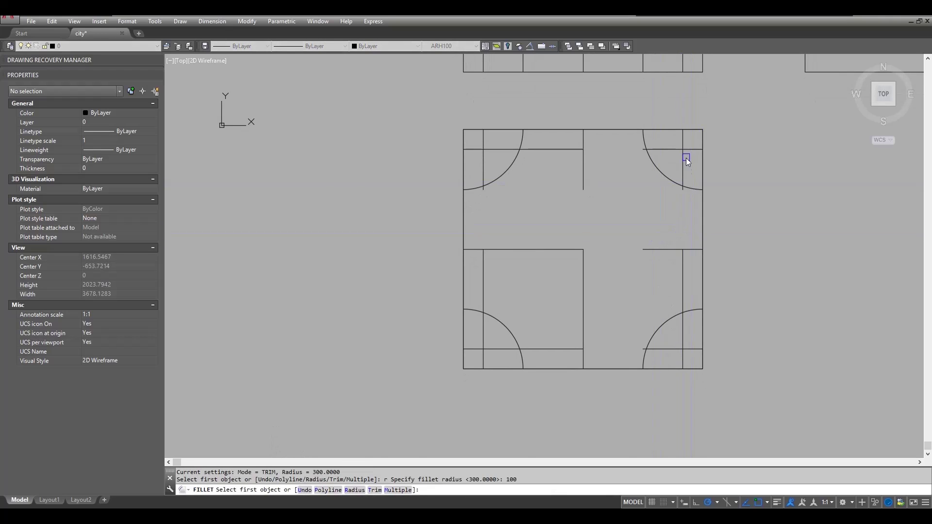
scroll(683, 142, "up", 3)
left_click(681, 139)
scroll(582, 143, "down", 3)
key("Return")
left_click(479, 145)
left_click(474, 143)
Fillet the outer sidewalk lines in the two lower corners of the crossing with the same 100 radius.
key("Return")
left_click(476, 340)
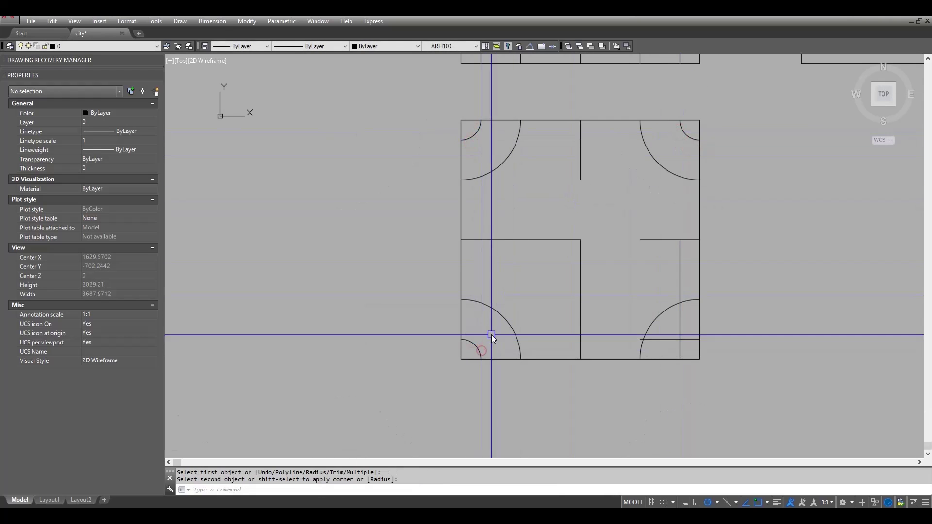
left_click(491, 333)
middle_click_drag(491, 333, 501, 302)
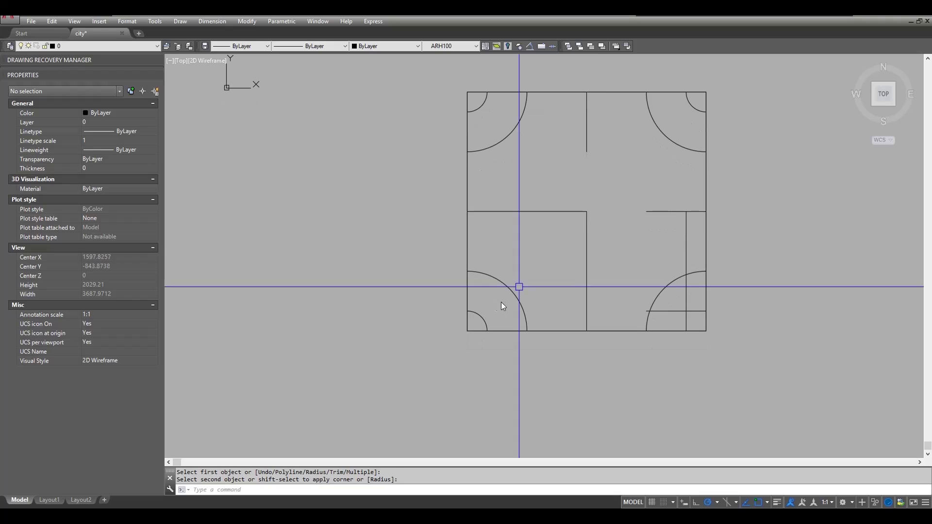
left_click(587, 233)
left_click(695, 199)
key("Escape")
key("Return")
left_click(695, 311)
left_click(686, 320)
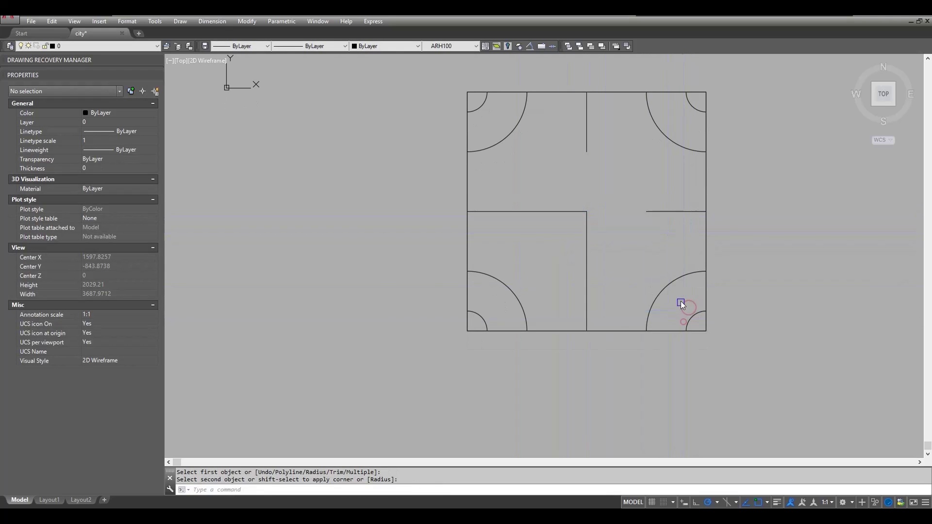
Extend the broken horizontal and vertical centre lines so both run across the full crossing square.
type("ex")
key("Return")
key("Return")
left_click(653, 214)
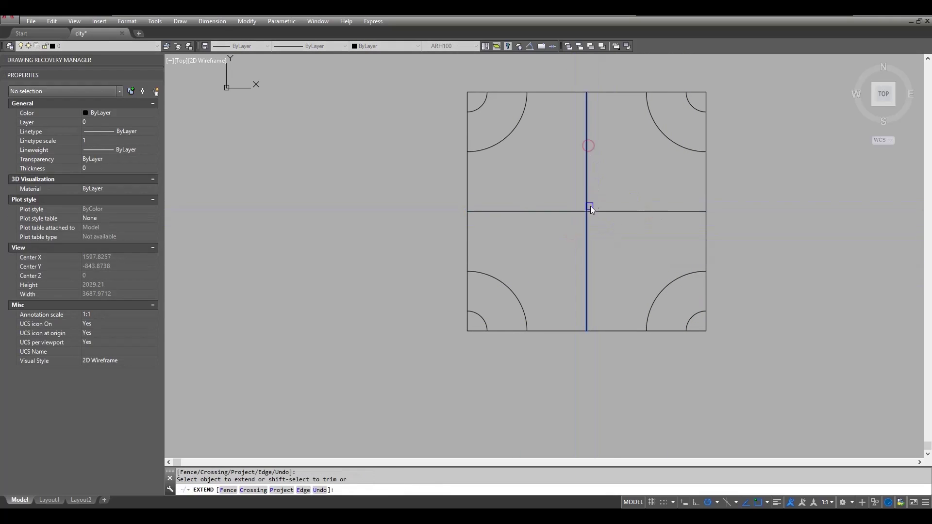
left_click(589, 208)
middle_click_drag(627, 255, 652, 263)
key("Return")
left_click(167, 46)
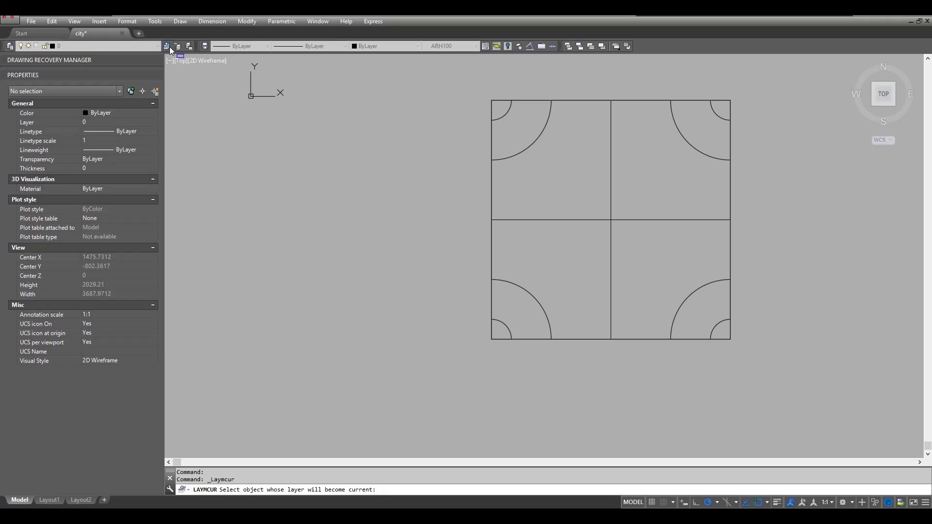
key("Escape")
left_click(190, 47)
key("Escape")
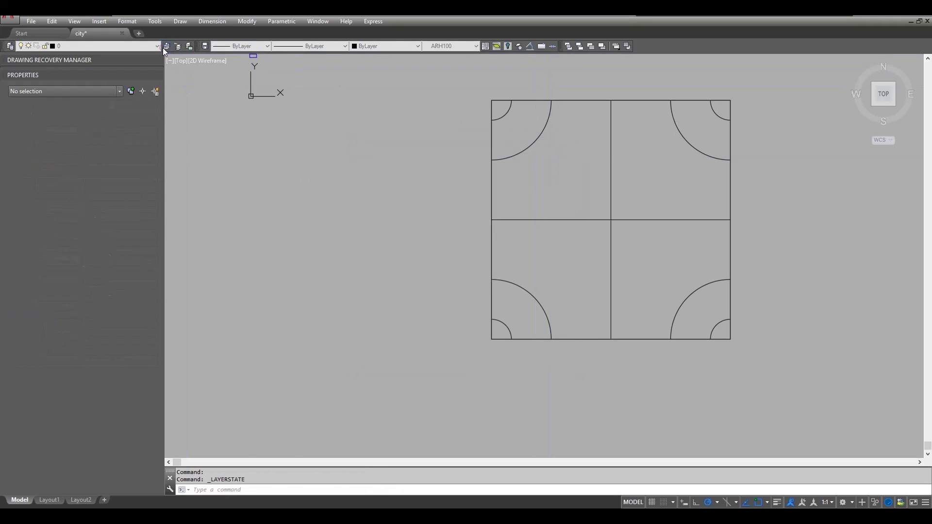
left_click(167, 46)
Open the layer manager and create a layer named axis with colour 70.
left_click(9, 47)
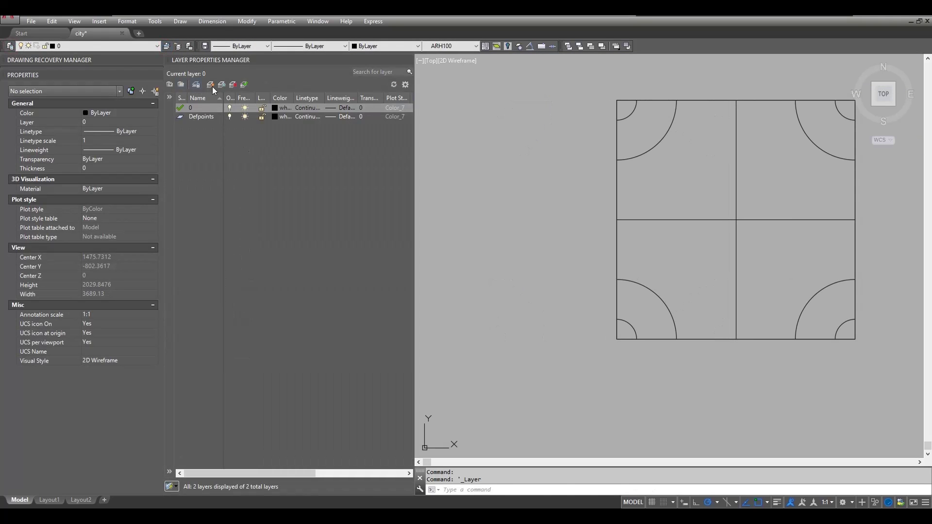
left_click(211, 85)
left_click(275, 117)
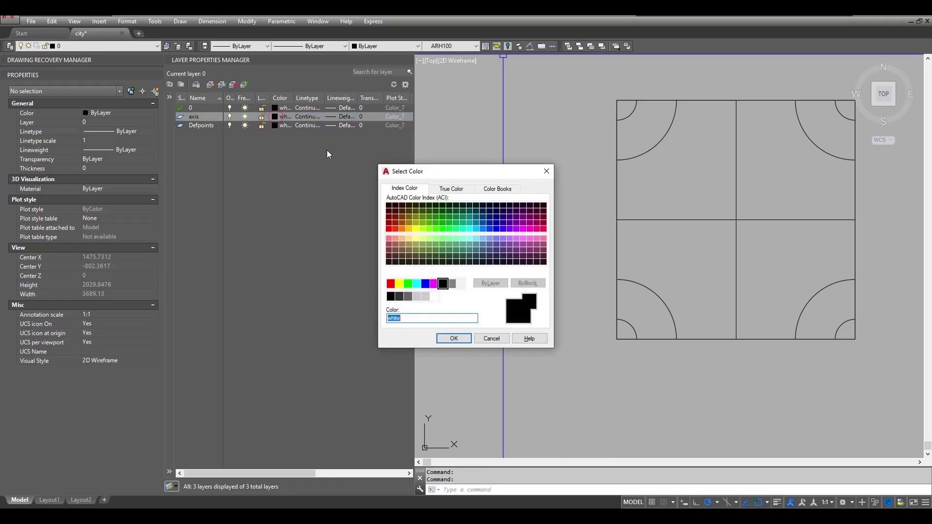
double_click(430, 230)
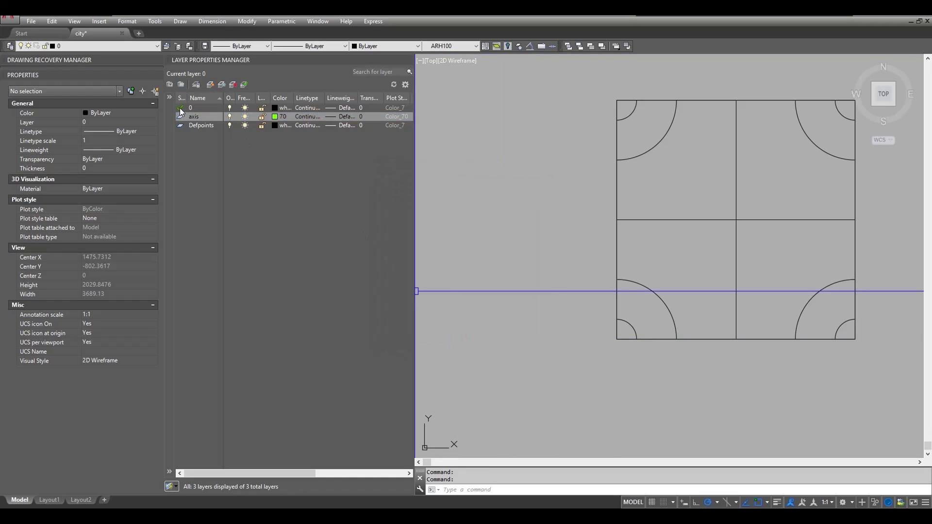
Create another layer named car axis with colour 84.
left_click(211, 85)
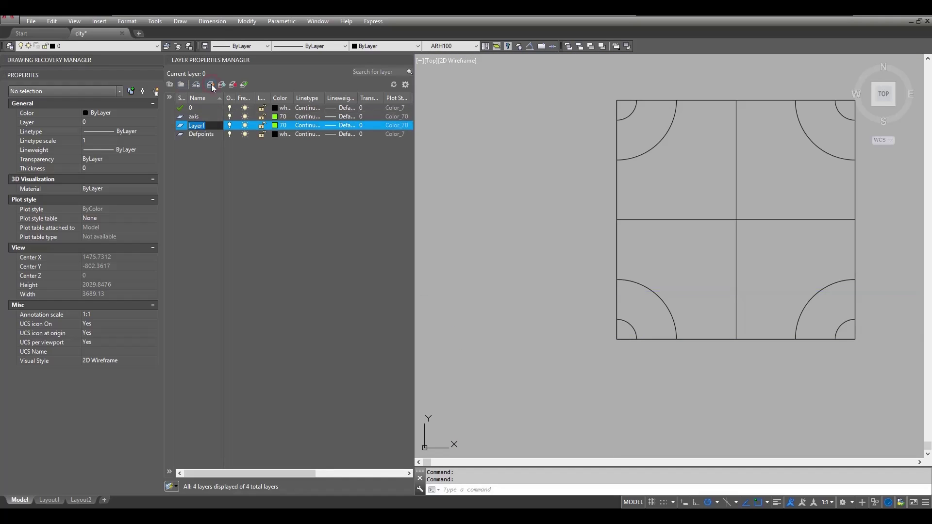
left_click(276, 126)
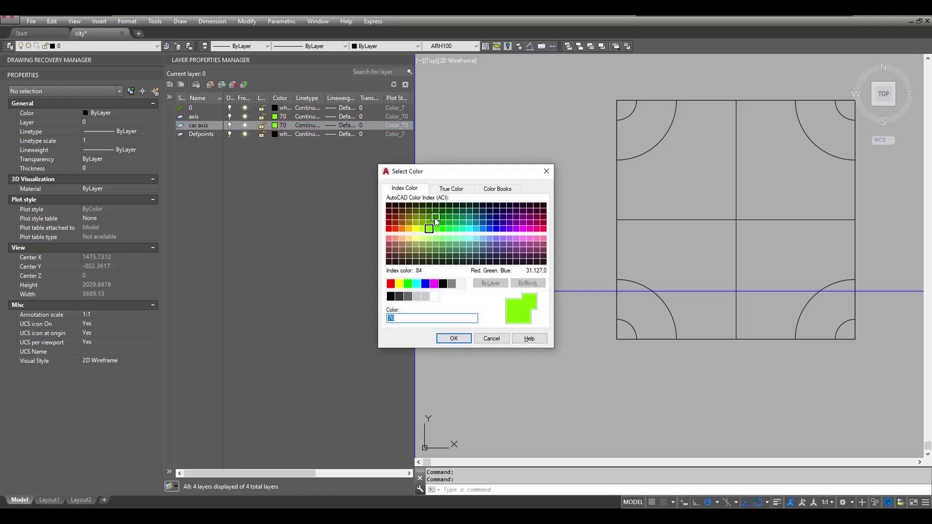
double_click(429, 222)
Offset the crossing's vertical and horizontal centre lines to both sides, halfway to the inner ends of the large corner arcs.
mouse_move(625, 357)
middle_mouse_down()
mouse_move(462, 343)
mouse_move(672, 260)
middle_mouse_up()
type("o")
key("Return")
key("Return")
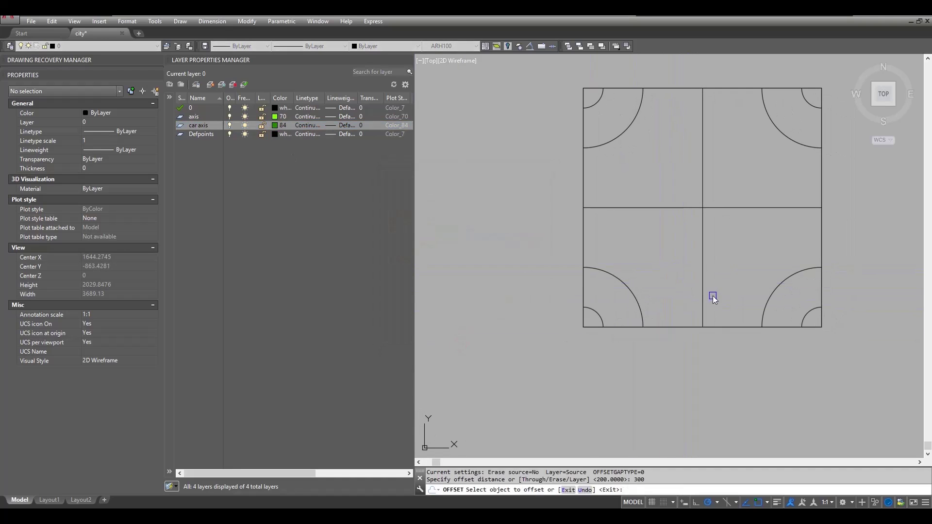
left_click(703, 295)
left_click(702, 294)
left_click(702, 296)
left_click(722, 296)
left_click(683, 208)
left_click(683, 171)
left_click(683, 208)
left_click(685, 239)
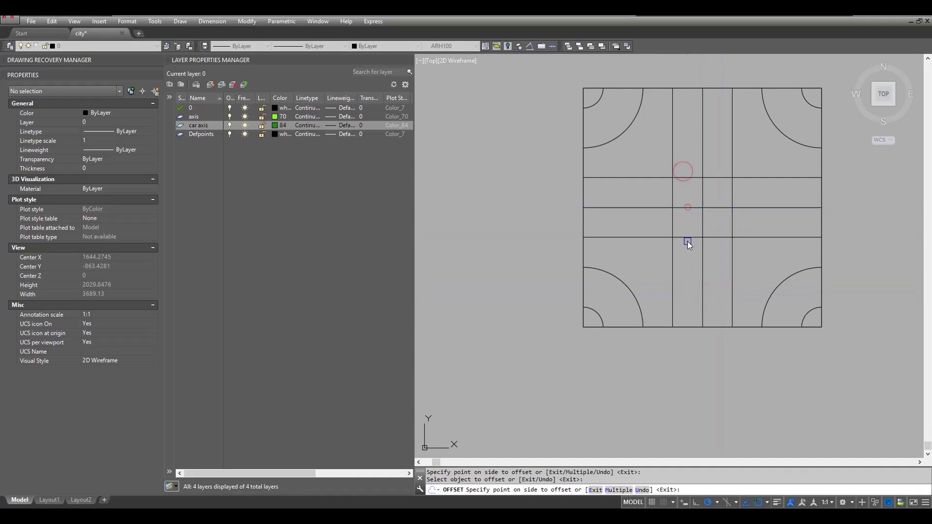
Move the crossing's vertical and horizontal centre lines to the axis layer.
middle_click_drag(684, 245, 683, 274)
left_click(716, 229)
left_click(702, 251)
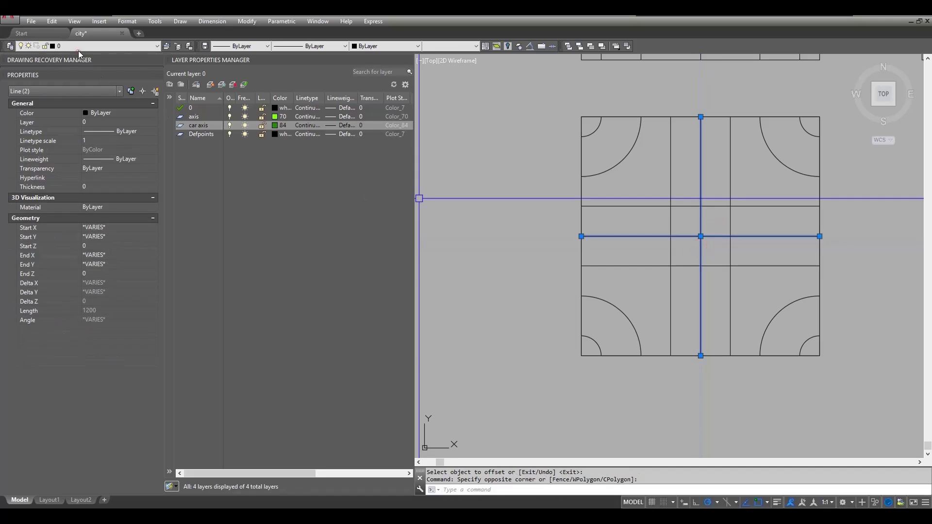
key("Escape")
Move the four offset lines around the crossing's centre to the car axis layer.
left_click(741, 202)
left_click(661, 281)
left_click(88, 46)
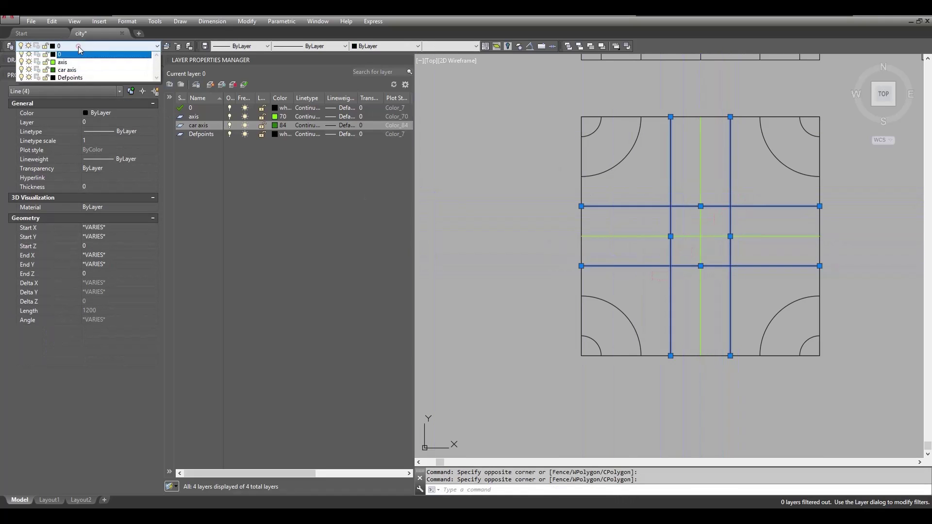
left_click(73, 72)
key("Escape")
Match the straight road's centre line above to the properties of the crossing's vertical axis line.
middle_click_drag(613, 301, 549, 306)
scroll(643, 383, "down", 3)
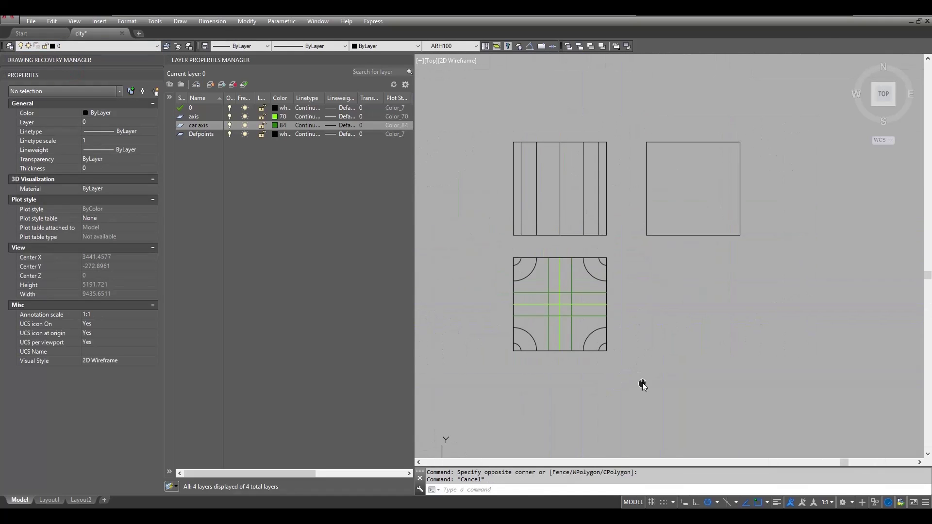
middle_click_drag(642, 382, 653, 359)
left_click(568, 248)
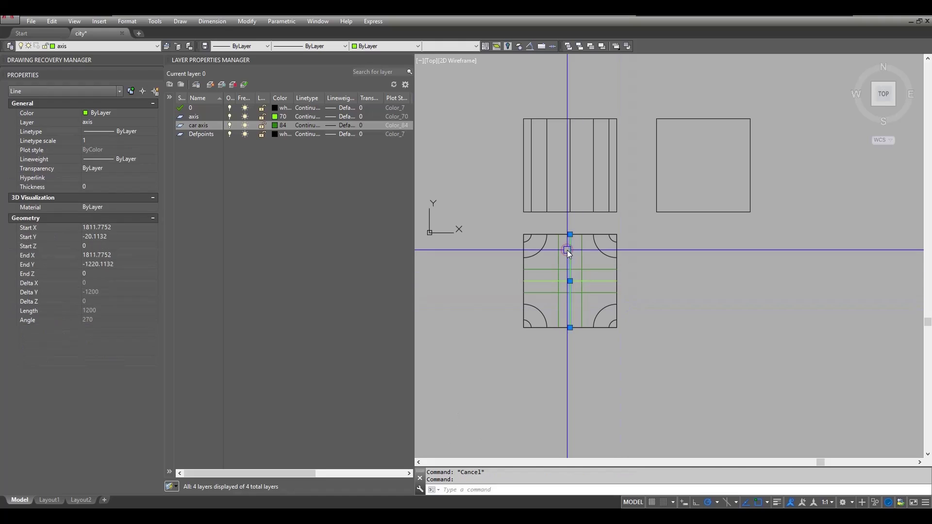
type("ma")
key("Return")
left_click(571, 217)
key("Return")
Extend the crossing's two vertical car axis lines upward through the straight road square.
type("ex")
key("Return")
key("Return")
left_click(581, 252)
left_click(581, 223)
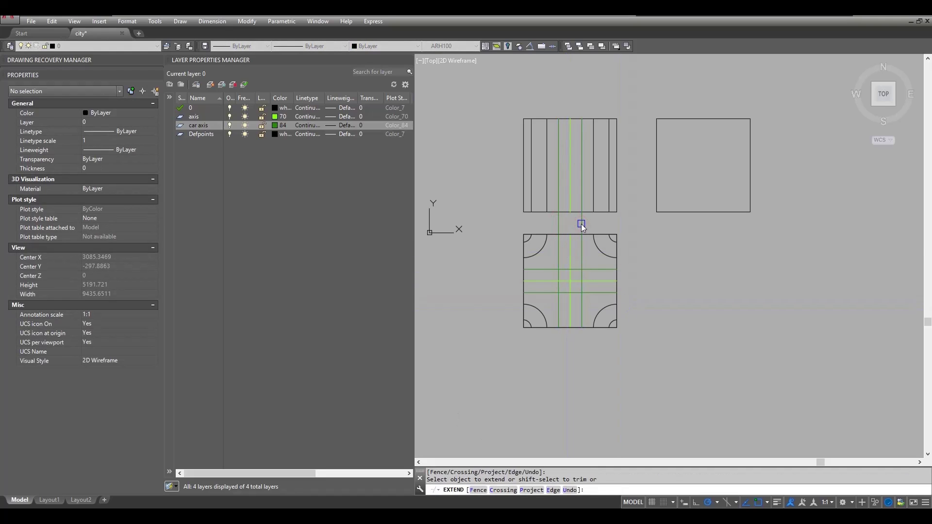
Trim the two car axis lines in the gap between the straight road and the crossing.
key("Return")
key("t")
key("r")
key("Return")
key("Return")
left_click(581, 223)
left_click(557, 222)
key("Return")
middle_click_drag(601, 330, 621, 324)
key("Return")
left_click(645, 237)
left_click(525, 363)
key("Escape")
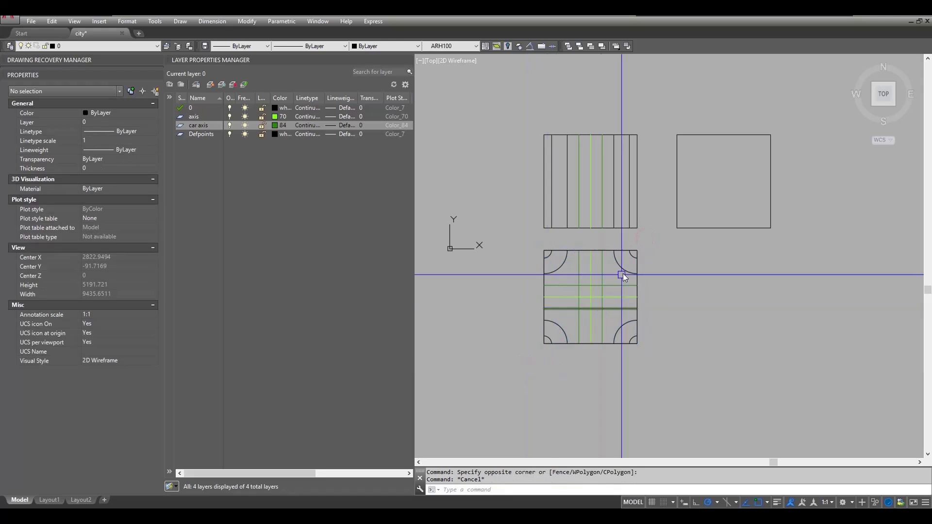
left_click(647, 236)
left_click(574, 382)
scroll(573, 328, "up", 2)
type("co")
key("Return")
scroll(700, 267, "down", 2)
left_click(700, 267)
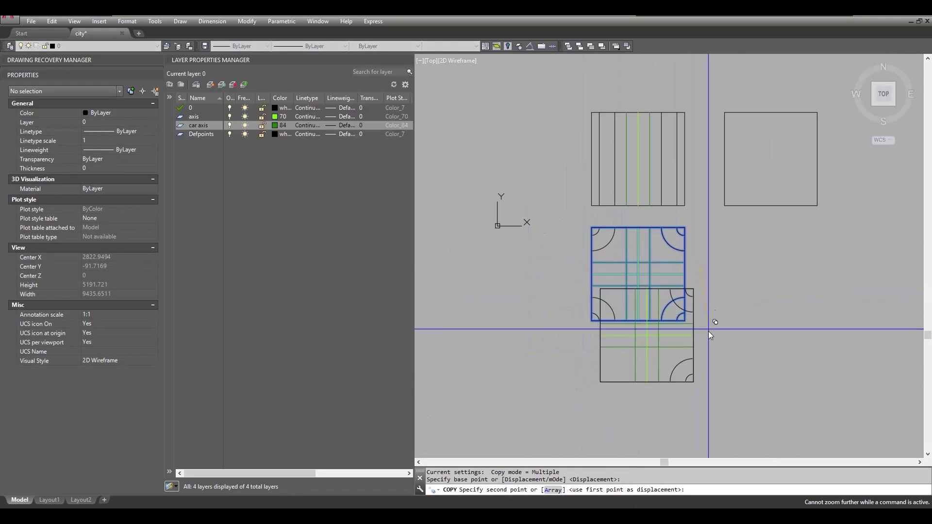
middle_click_drag(709, 331, 709, 276)
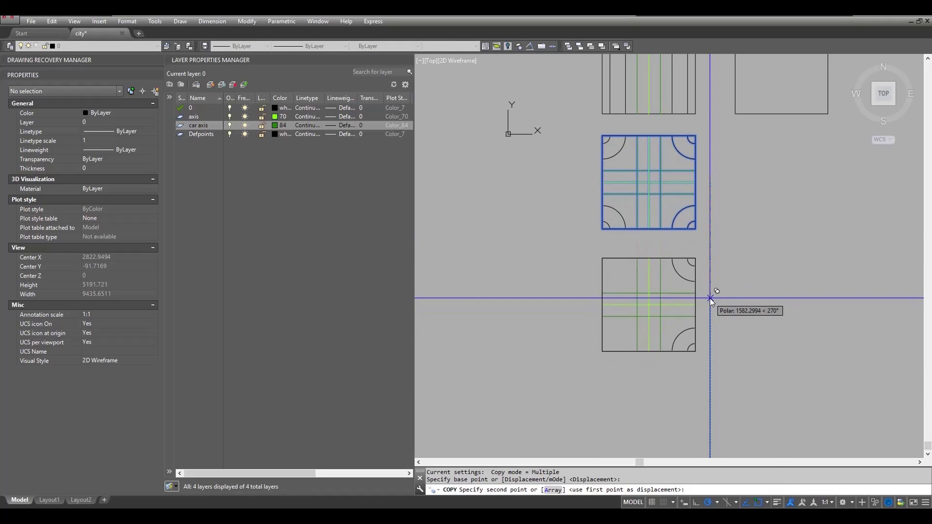
key("Escape")
Trim the inner segments of the car axis lines around the crossing's centre, leaving a separate pair at each corner.
middle_click_drag(664, 177, 654, 268)
scroll(654, 268, "up", 4)
type("tr")
key("Return")
key("Return")
left_click(651, 266)
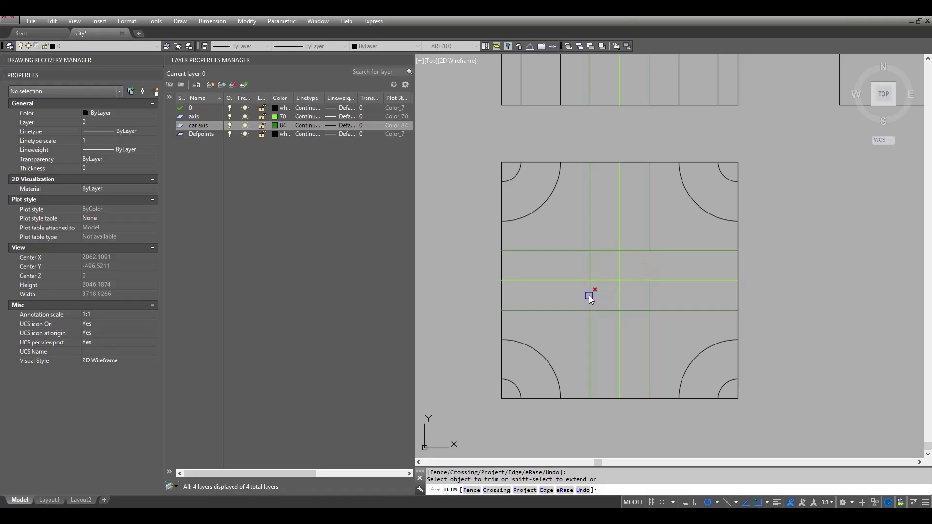
left_click(600, 311)
left_click(589, 292)
key("Return")
Fillet each pair of car axis lines into an arc concentric with the road arcs at the crossing's four corners.
mouse_move(603, 344)
middle_mouse_down()
mouse_move(607, 319)
mouse_move(617, 322)
middle_mouse_up()
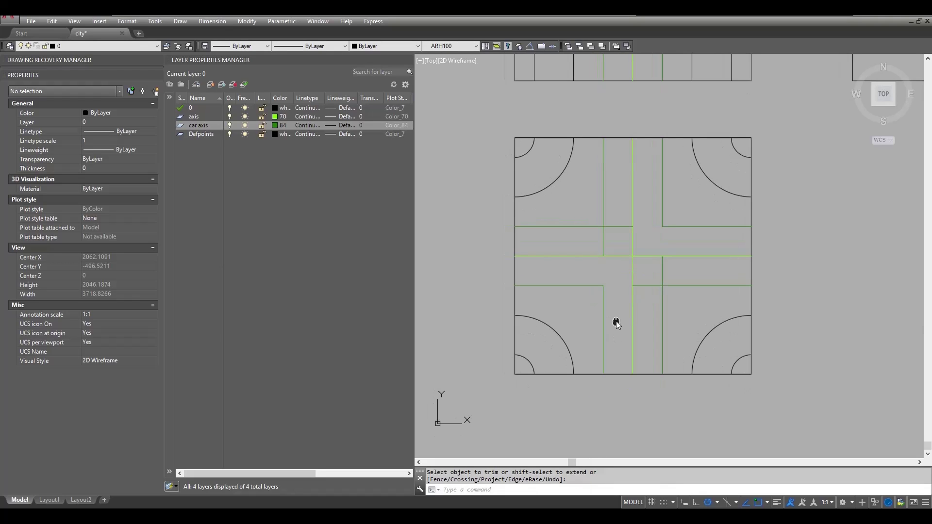
key("Return")
type("f")
key("Return")
left_click(664, 304)
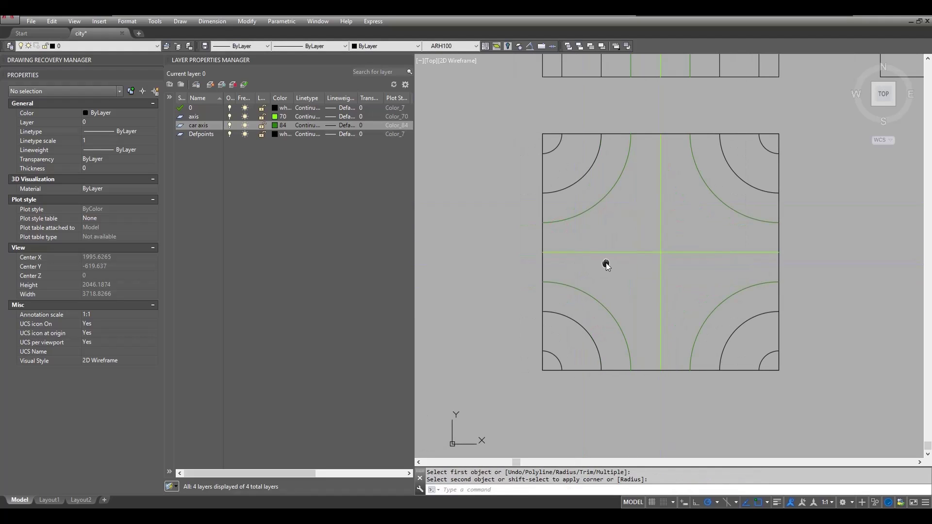
Copy the crossing's two axis lines and its right-hand corner arcs straight down below the crossing, keeping the gap between tiles.
scroll(633, 240, "down", 2)
scroll(626, 224, "down", 2)
middle_click_drag(658, 330, 674, 351)
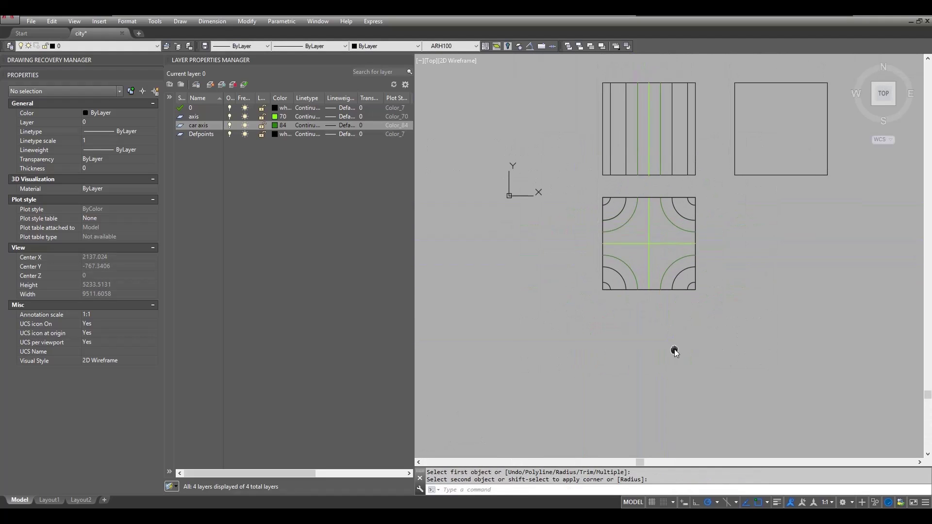
scroll(674, 349, "down", 2)
middle_click_drag(699, 299, 647, 273)
left_click(557, 218)
left_click(656, 310)
key("Escape")
scroll(616, 251, "up", 3)
left_click(591, 206)
left_click(672, 347)
type("co")
key("Return")
left_click(646, 194)
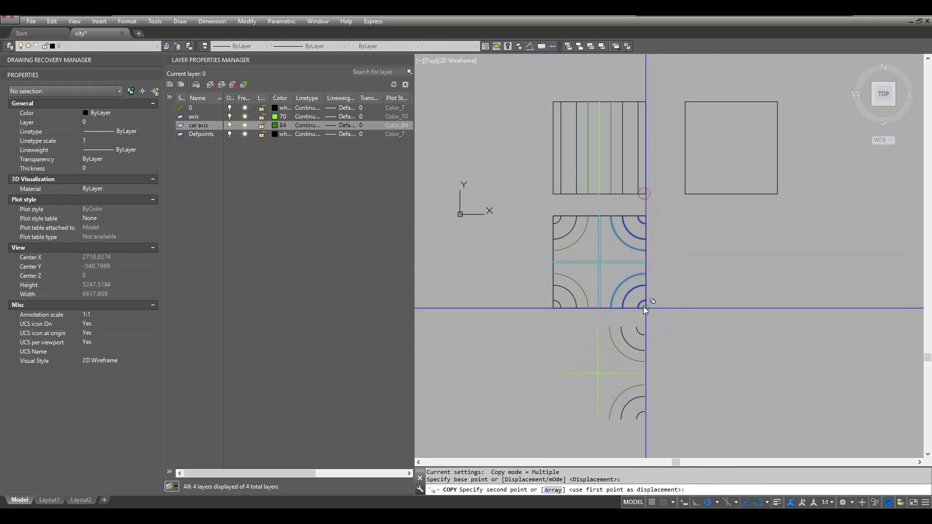
left_click(646, 309)
Copy the crossing's square outline down around the copied axis lines and arcs.
left_click(619, 217)
key("Return")
left_click(645, 195)
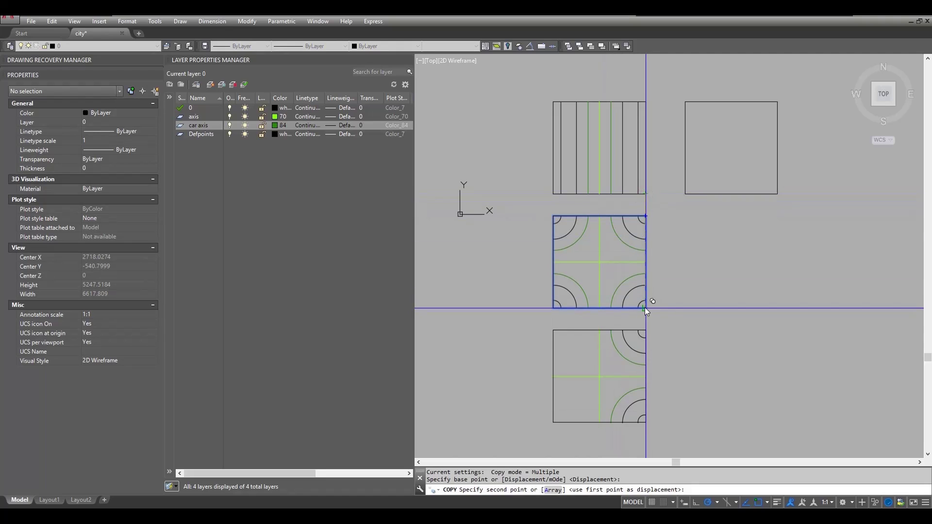
left_click(646, 308)
key("Return")
Copy the straight road's three left lines, including its car axis line, into the new T-junction tile below the crossing.
middle_click_drag(615, 307, 634, 281)
left_click(554, 63)
left_click(613, 175)
key("Return")
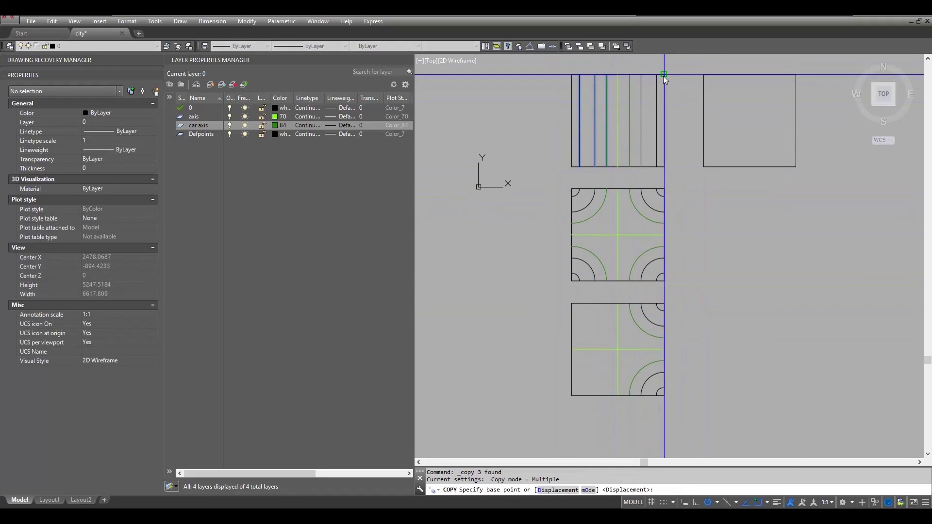
left_click(664, 75)
left_click(664, 303)
key("Return")
Copy the T-junction tile's square outline to the empty area left of the tiles, forming a two-by-two grid of adjoining squares.
mouse_move(686, 437)
middle_mouse_down()
mouse_move(680, 367)
mouse_move(646, 429)
mouse_move(618, 422)
middle_mouse_up()
scroll(690, 294, "down", 2)
mouse_move(690, 292)
middle_mouse_down()
mouse_move(660, 283)
mouse_move(651, 296)
middle_mouse_up()
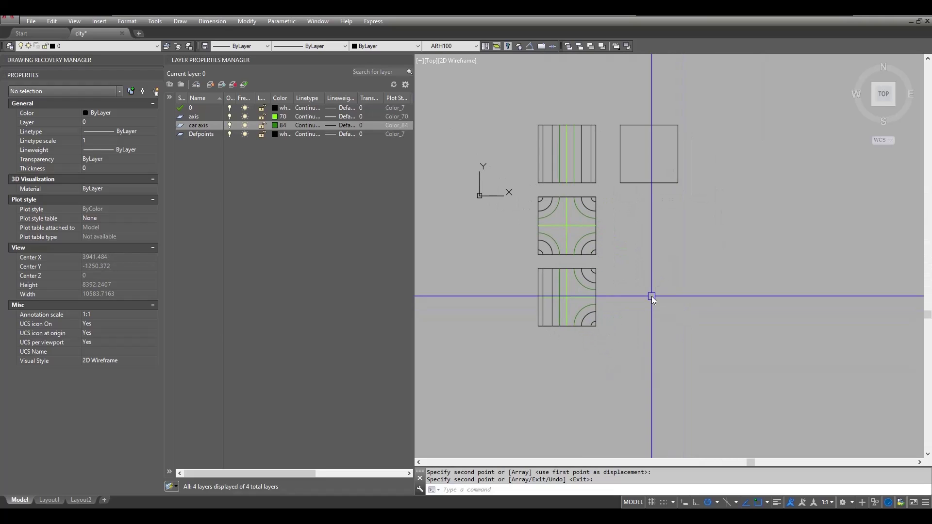
middle_click_drag(643, 330, 686, 305)
scroll(667, 311, "down", 2)
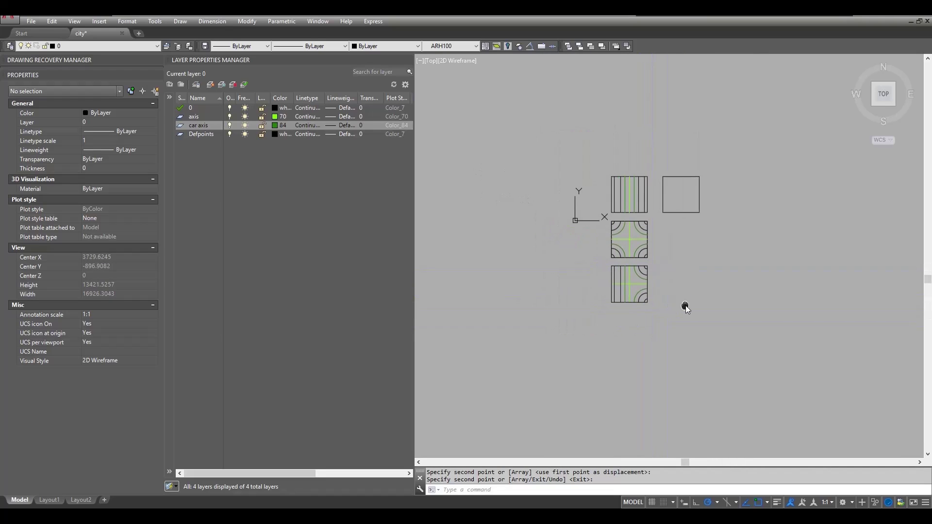
scroll(632, 263, "up", 6)
left_click(645, 275)
key("space")
left_click(551, 275)
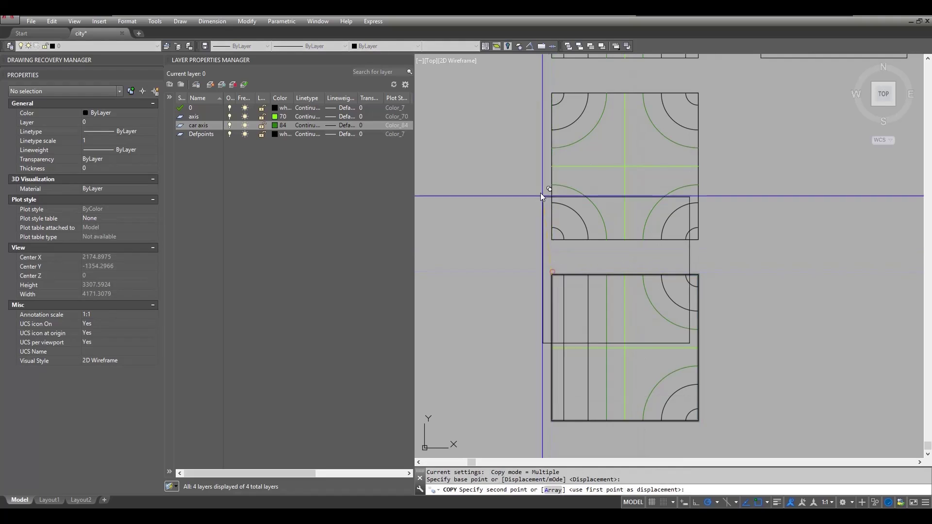
middle_click_drag(540, 194, 680, 244)
scroll(680, 243, "down", 7)
left_click(584, 188)
left_click(614, 189)
left_click(584, 218)
left_click(614, 218)
key("space")
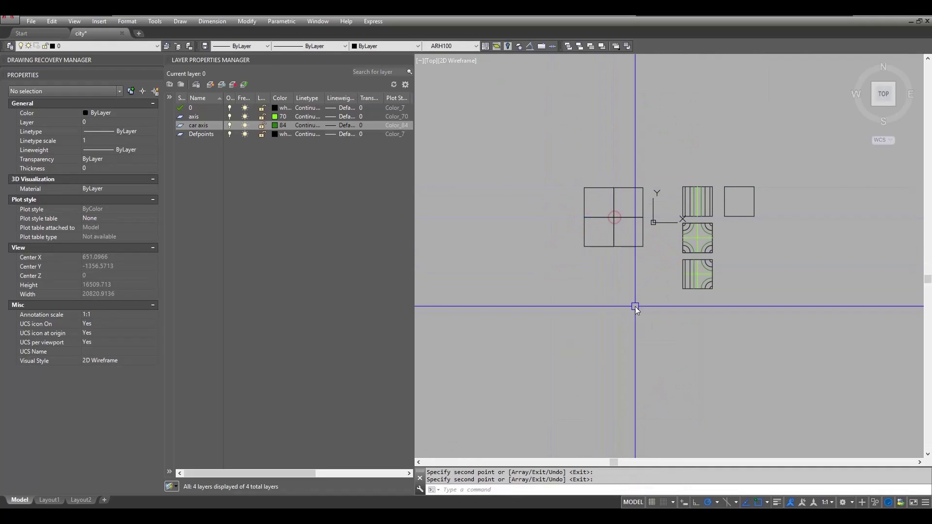
Create a block named _roadStraight from the straight road tile's eight objects.
scroll(740, 241, "up", 6)
scroll(665, 304, "down", 5)
scroll(722, 322, "up", 2)
middle_click_drag(718, 348, 700, 335)
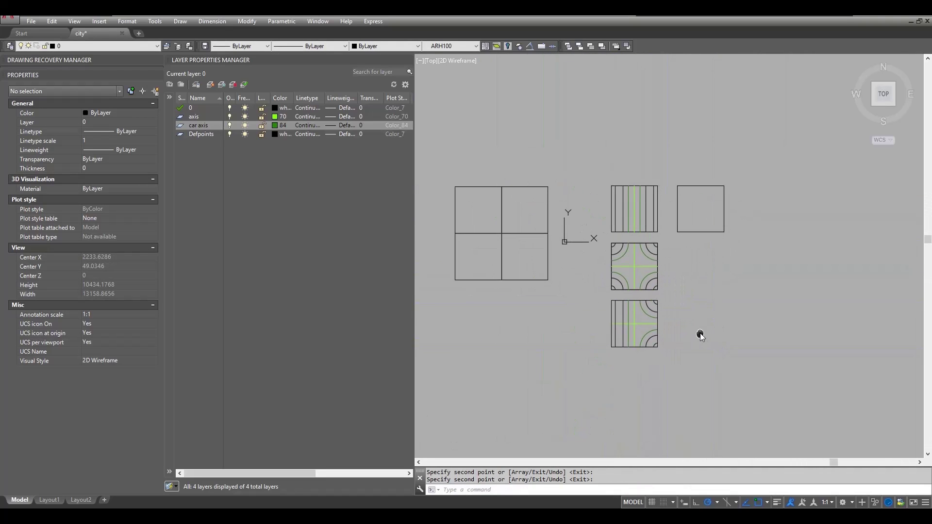
scroll(646, 196, "up", 2)
left_click(583, 173)
left_click(671, 263)
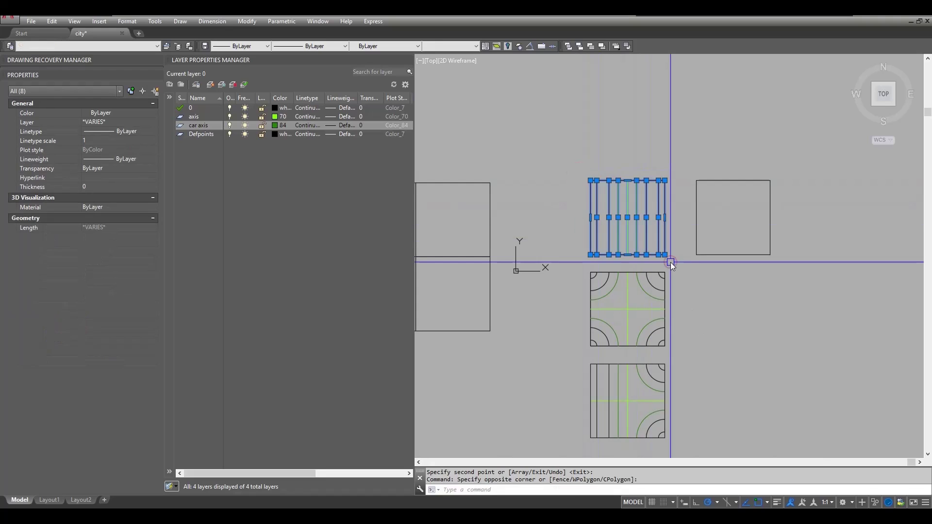
type("b")
key("Return")
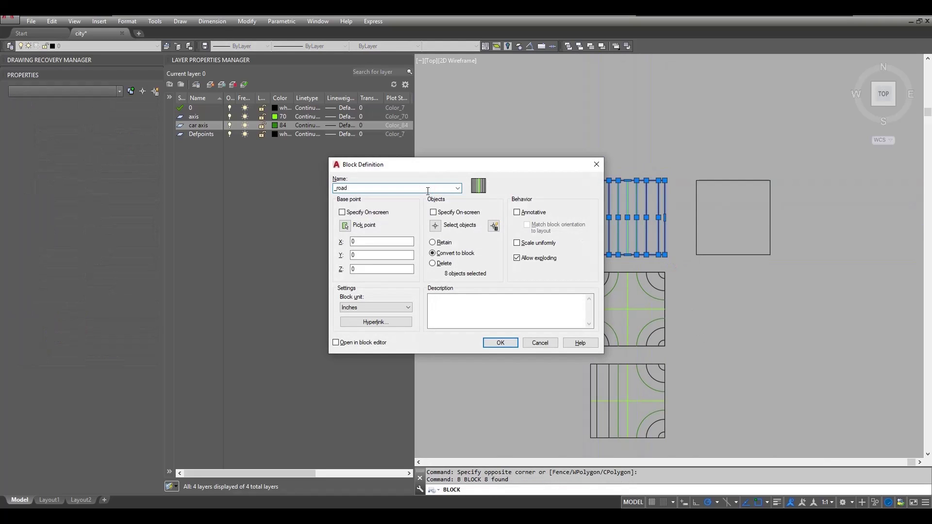
key("Return")
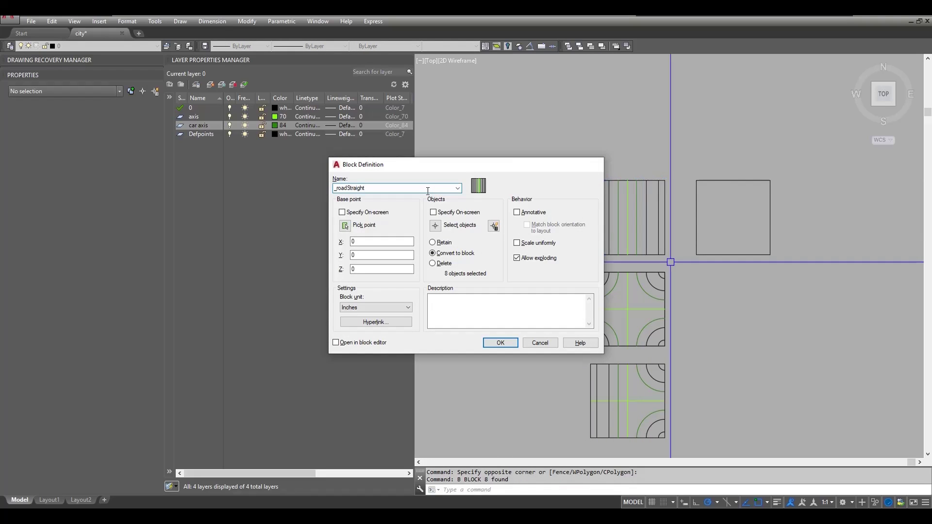
Edit the _roadStraight block, move its geometry from the tile's centre to 0,0, and save the changes.
left_click(625, 207)
right_click(625, 194)
left_click(665, 250)
left_click(716, 192)
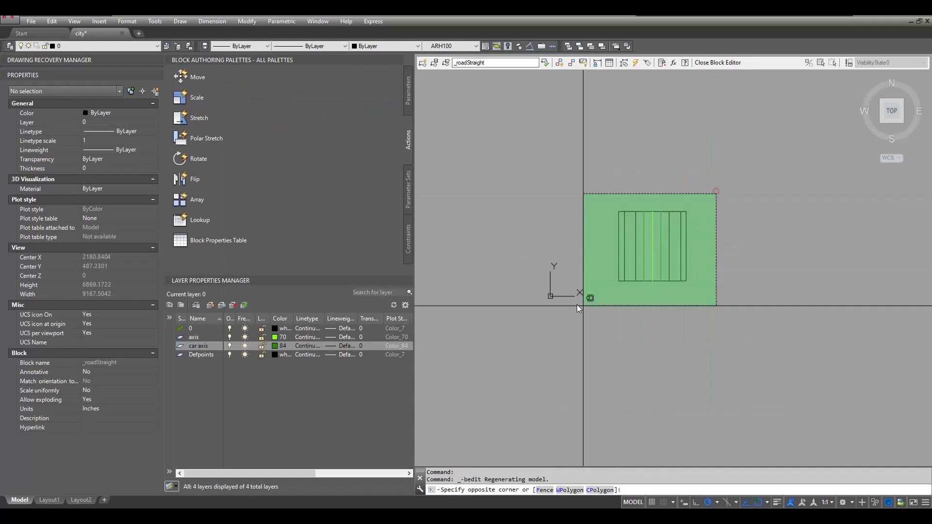
left_click(581, 305)
right_click(631, 301)
left_click(657, 285)
left_click(653, 246)
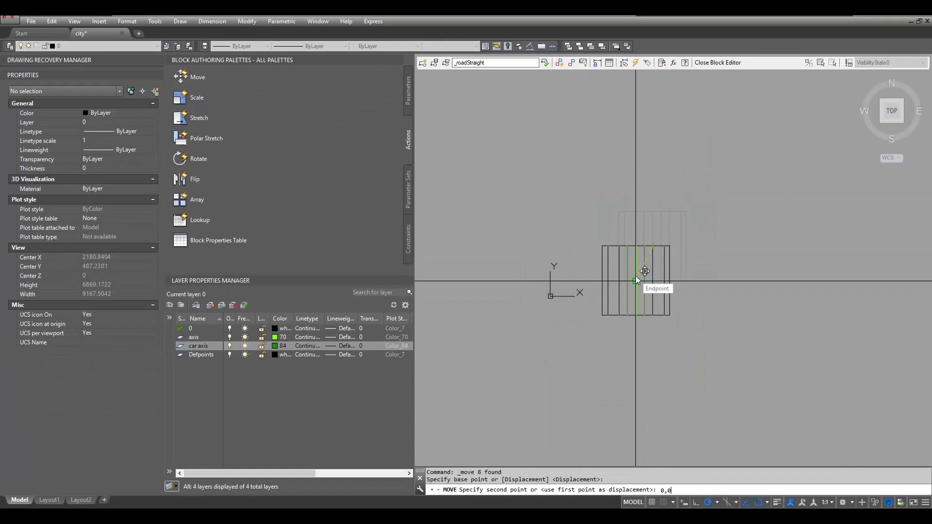
left_click(637, 280)
left_click(718, 62)
left_click(466, 241)
Move the straight road block by its lower-left corner onto the crossing's upper-left corner.
middle_click_drag(636, 316, 655, 261)
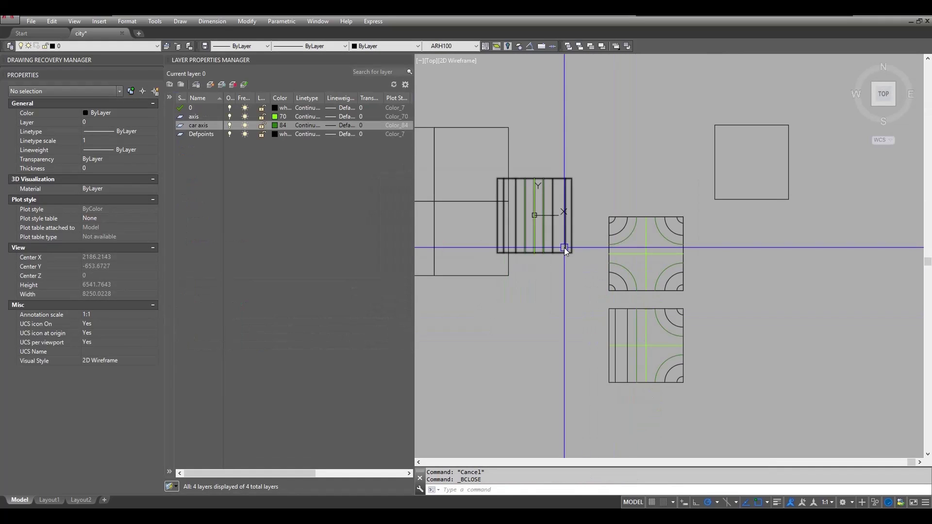
left_click(564, 247)
type("m")
key("Return")
left_click(496, 253)
left_click(609, 217)
Move the straight road block up by the gap between the crossing and the T-junction tile.
key("Return")
left_click(670, 199)
left_click(625, 194)
key("Return")
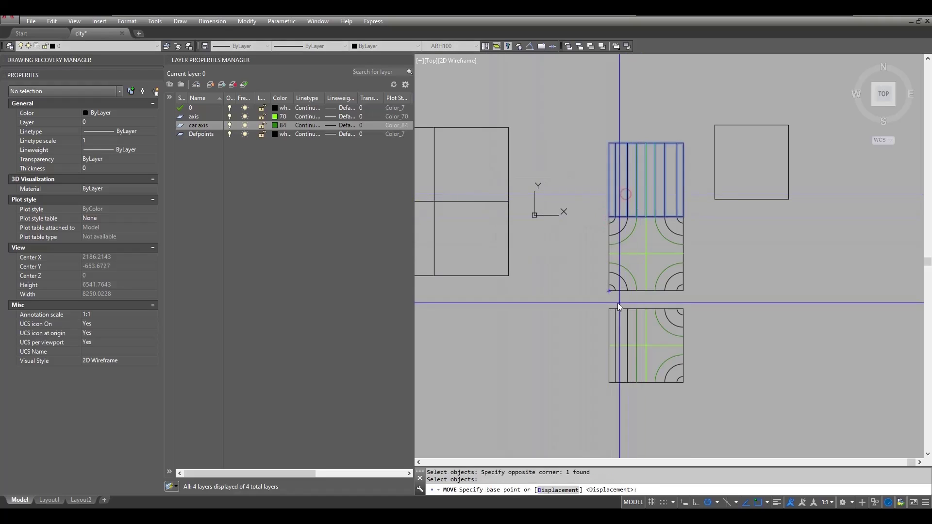
left_click(609, 309)
left_click(609, 291)
left_click(695, 208)
left_click(601, 299)
key("Return")
key("Escape")
Create a block named _roadCross from the crossing tile, with its base point at the tile's centre.
left_click(596, 208)
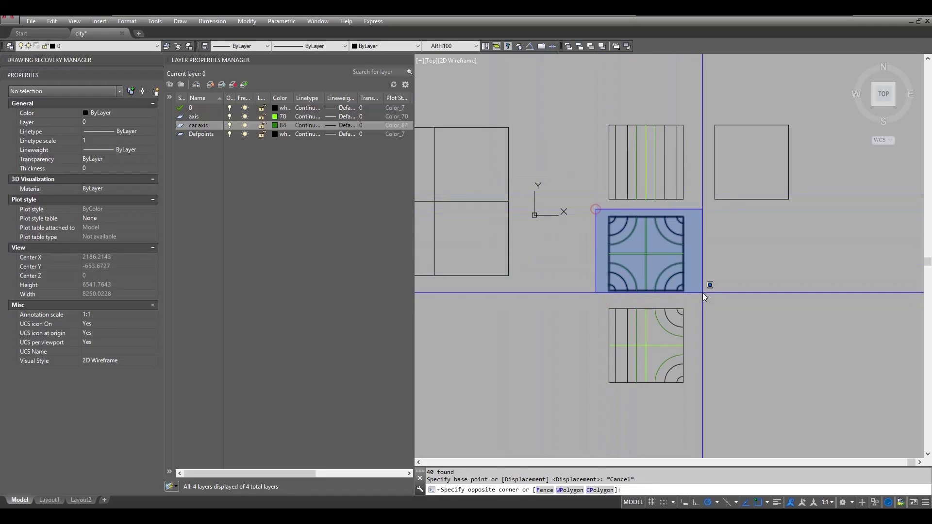
left_click(703, 292)
type("b")
key("Return")
left_click(384, 189)
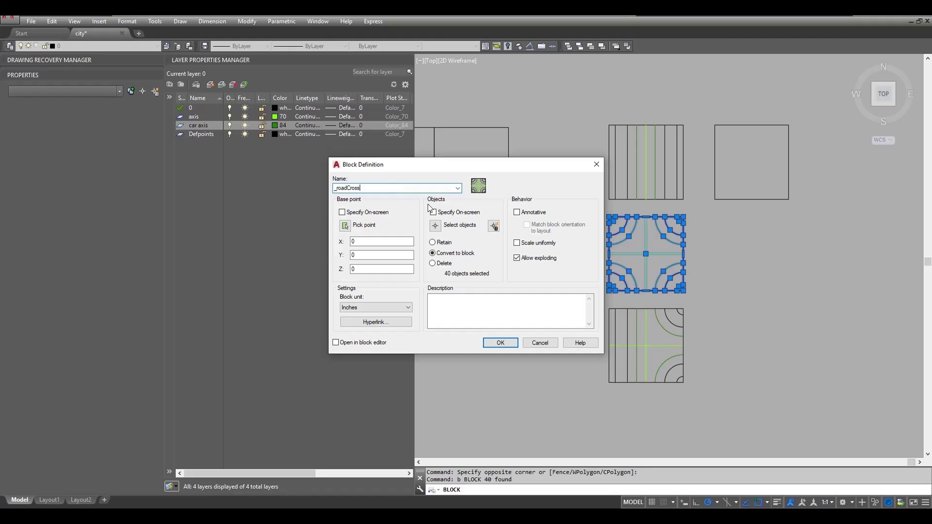
left_click(344, 226)
left_click(646, 253)
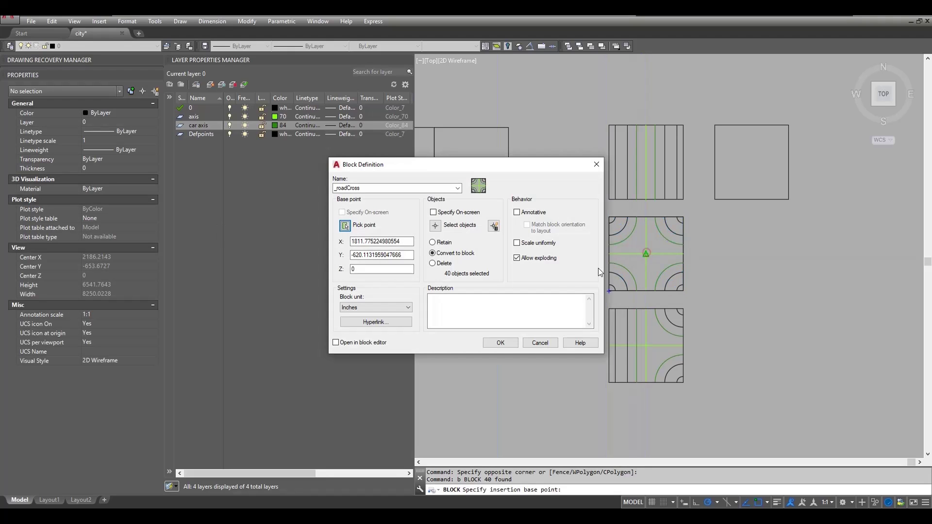
left_click(501, 343)
Create a block named _roadT from the T-junction tile, with its base point at the tile's centre.
mouse_move(579, 319)
middle_mouse_down()
mouse_move(566, 346)
mouse_move(553, 334)
middle_mouse_up()
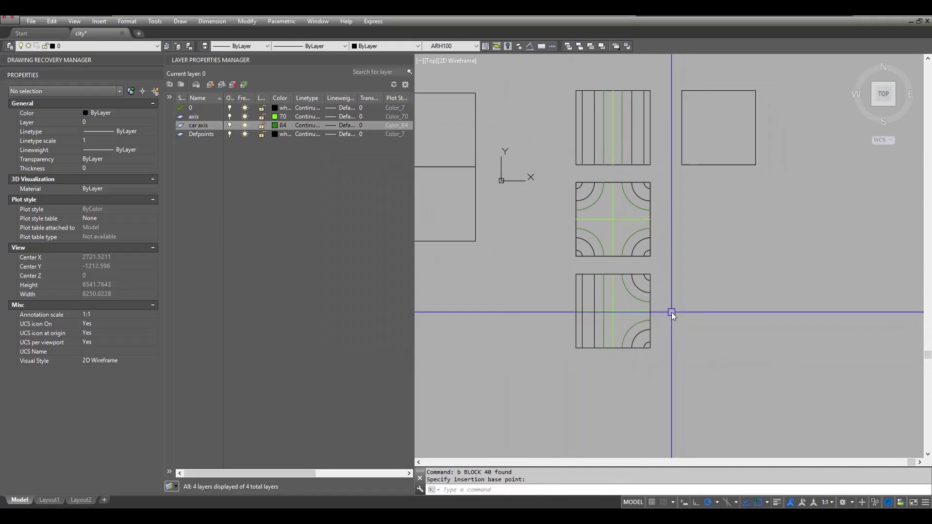
left_click(555, 263)
left_click(667, 360)
key("Return")
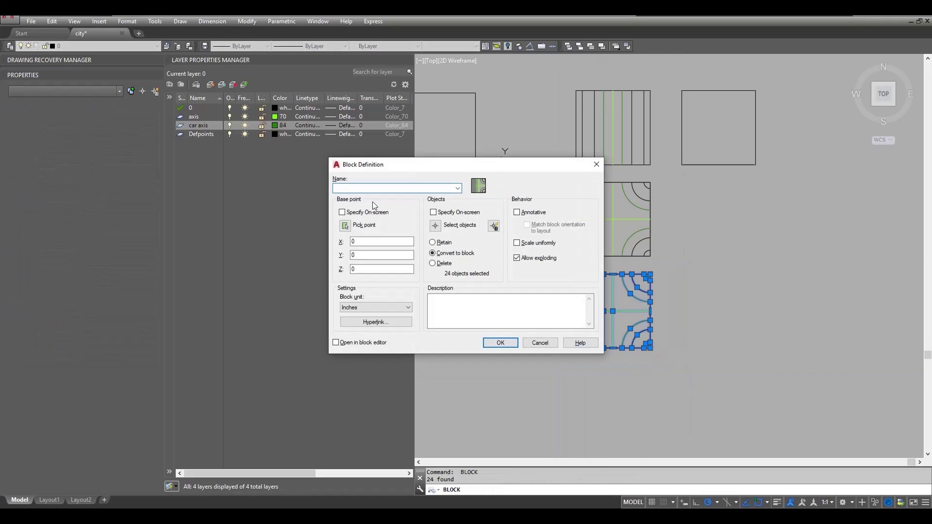
left_click(344, 226)
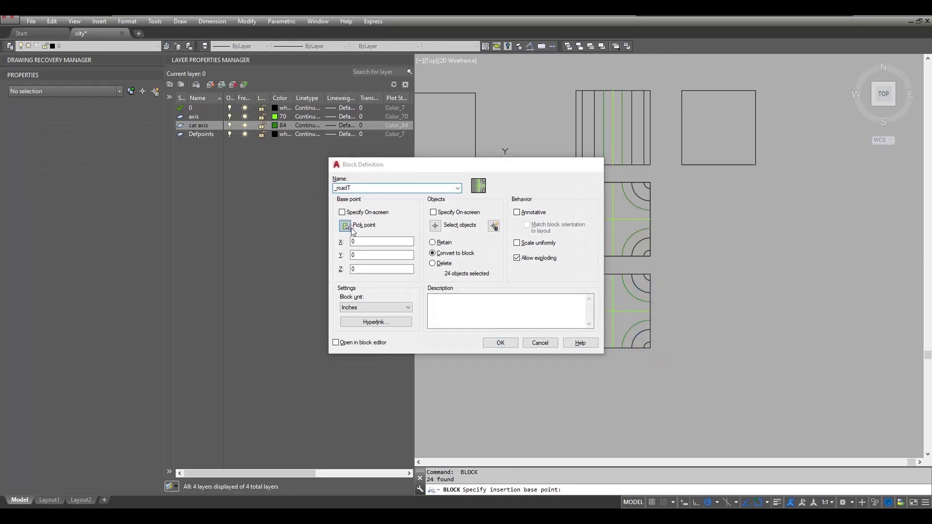
left_click(613, 311)
left_click(503, 341)
left_click(592, 295)
left_click(601, 218)
left_click(601, 150)
key("Escape")
Copy the crossing block horizontally into the empty area right of the source tiles.
middle_click_drag(701, 241, 739, 276)
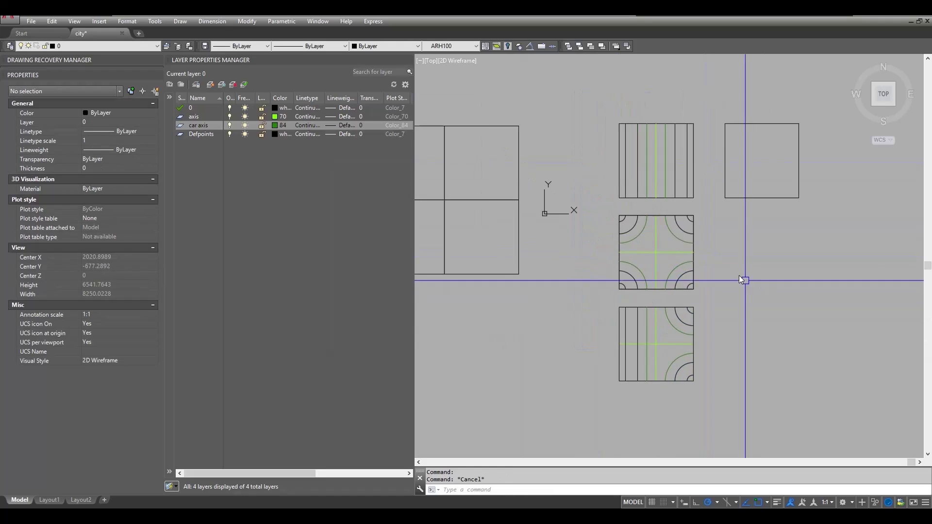
scroll(714, 308, "down", 2)
left_click(691, 244)
type("co")
key("Return")
left_click(662, 386)
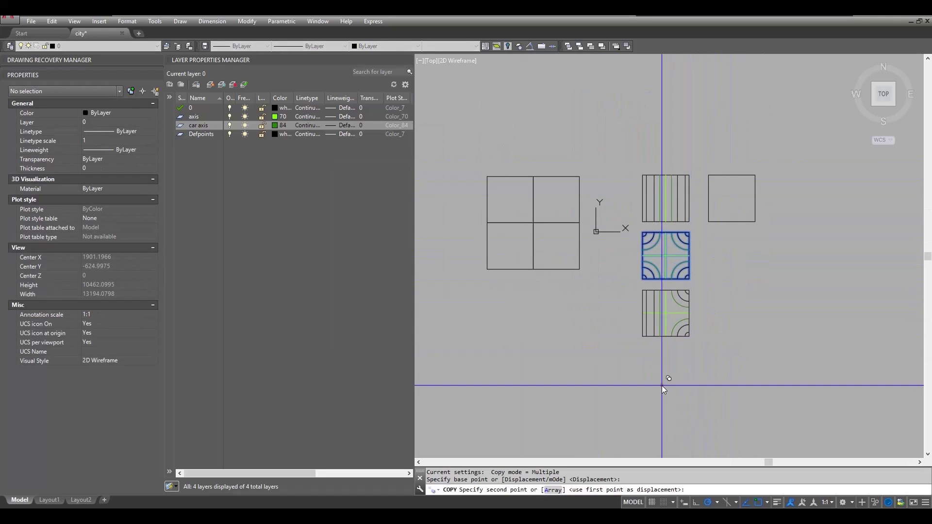
scroll(662, 385, "down", 2)
left_click(770, 385)
key("Return")
Copy the T-junction block so it adjoins the lower edge of the copied crossing.
left_click(679, 351)
type("co")
key("Return")
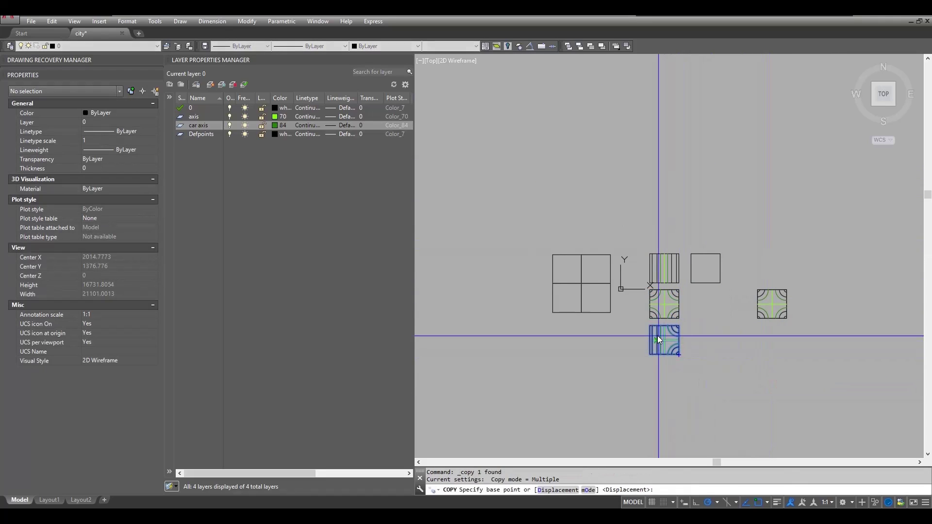
left_click(649, 326)
scroll(772, 328, "up", 2)
left_click(748, 314)
key("Return")
Copy the straight road block so it adjoins the upper edge of the copied crossing.
middle_click_drag(640, 241, 602, 222)
left_click(581, 214)
type("co")
key("Return")
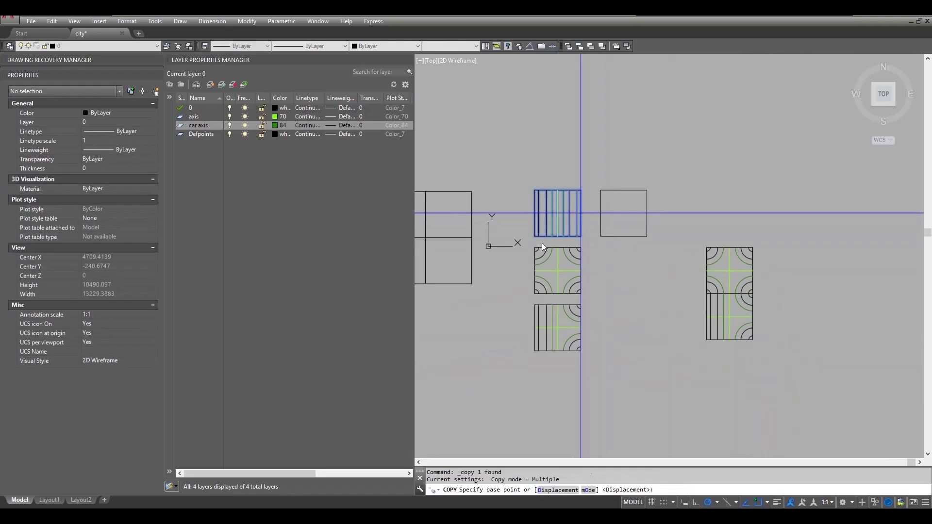
left_click(535, 237)
left_click(705, 247)
key("Return")
Make copies of the adjoining straight road and T-junction blocks rotated 90 degrees clockwise around the copied crossing's centre.
left_click(772, 208)
left_click(693, 236)
left_click(784, 310)
left_click(740, 332)
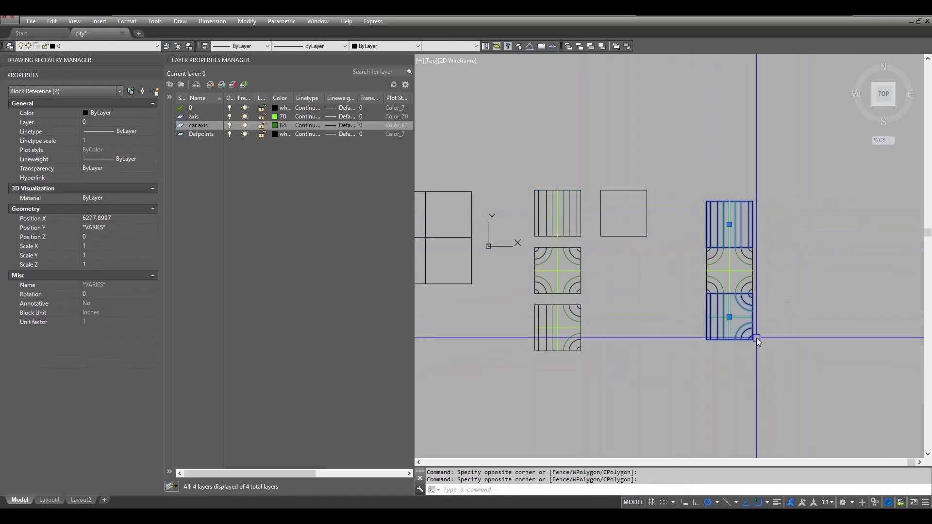
type("ro")
key("Return")
left_click(730, 271)
key("c")
key("Return")
left_click(730, 322)
mouse_move(785, 355)
middle_mouse_down()
mouse_move(753, 337)
mouse_move(769, 341)
mouse_move(770, 361)
middle_mouse_up()
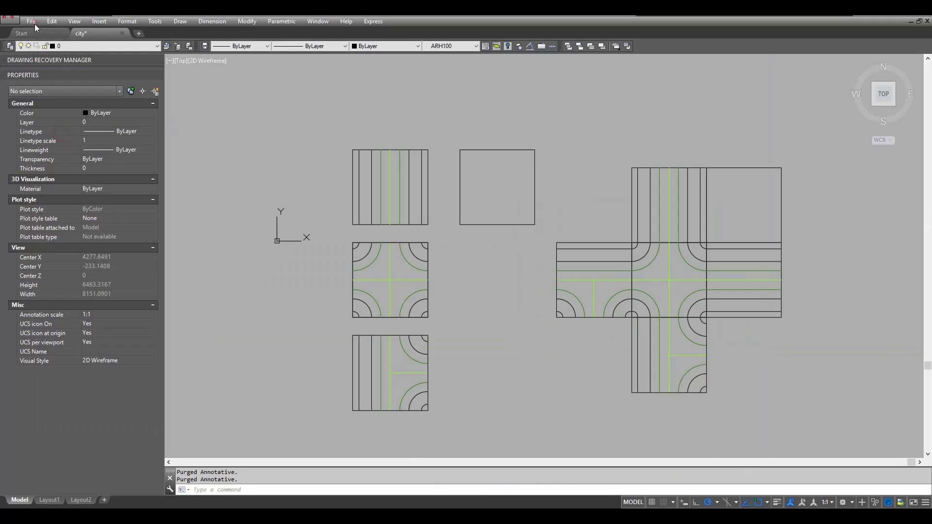
Save the city drawing.
key("ctrl+s")
left_click(32, 22)
left_click(56, 147)
left_click(615, 139)
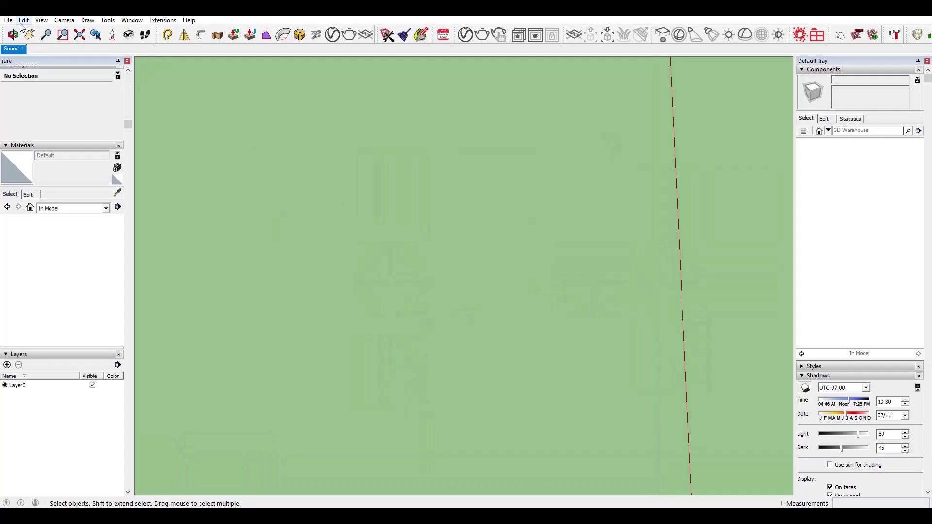
left_click(8, 20)
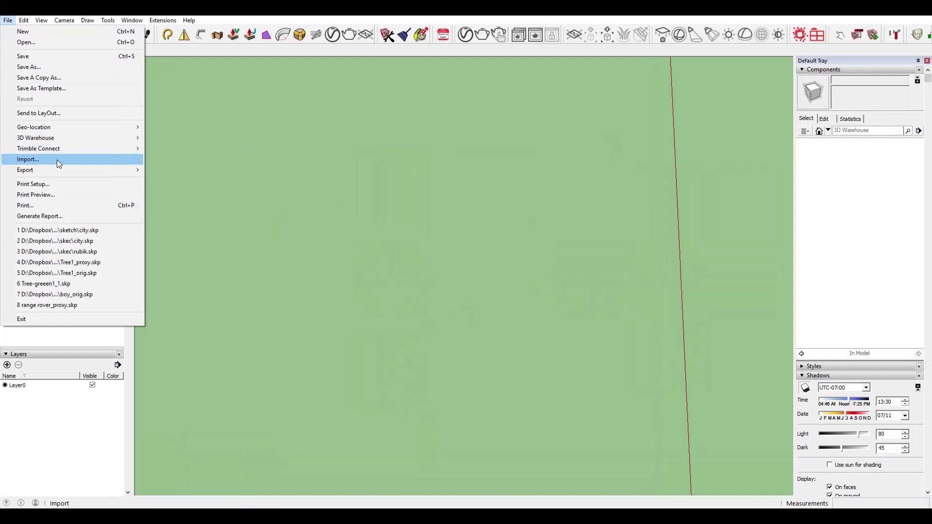
left_click(324, 224)
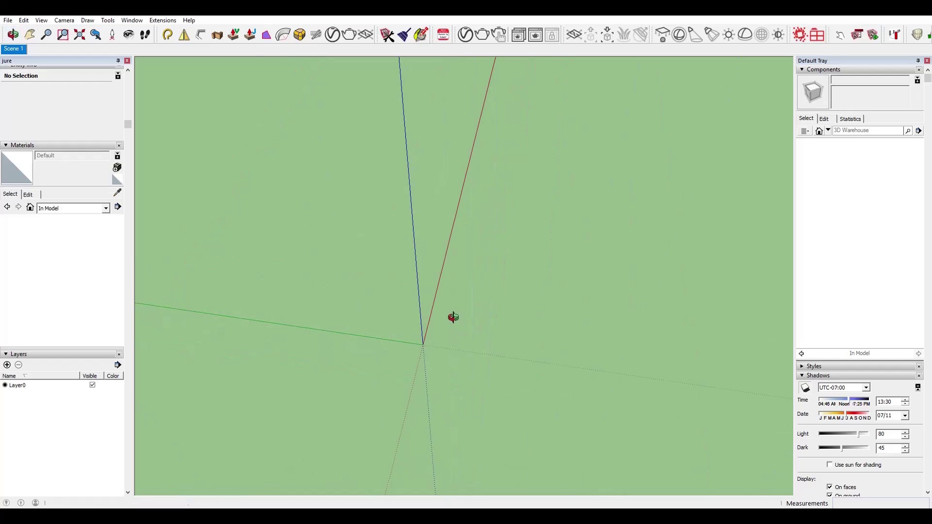
scroll(396, 301, "down", 1)
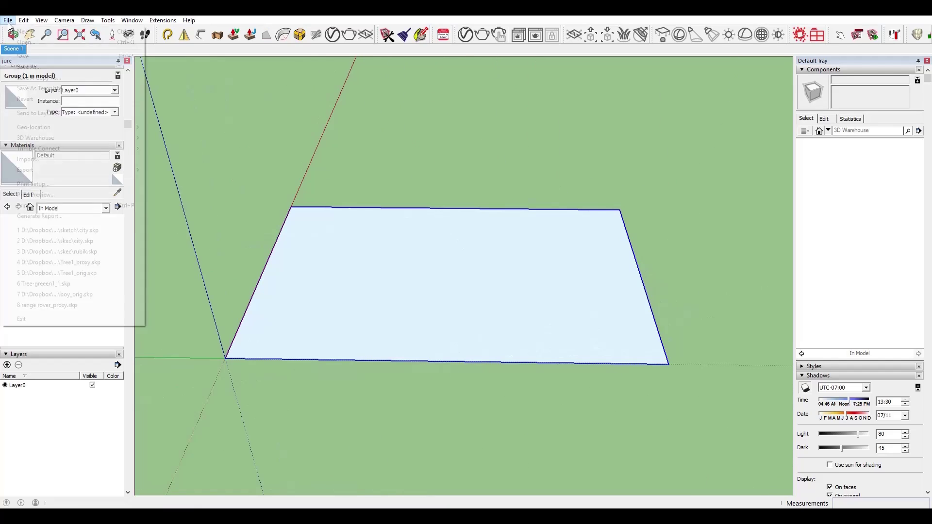
Open the import dialog at the _nacrti\2019\city folder with AutoCAD files (*.dwg, *.dxf) as the file type.
left_click(7, 19)
left_click(19, 154)
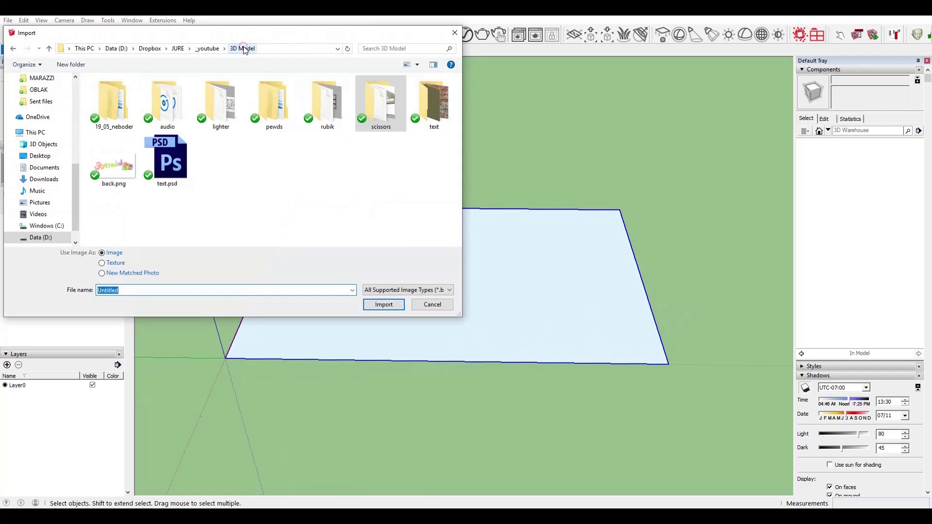
left_click(177, 49)
double_click(108, 106)
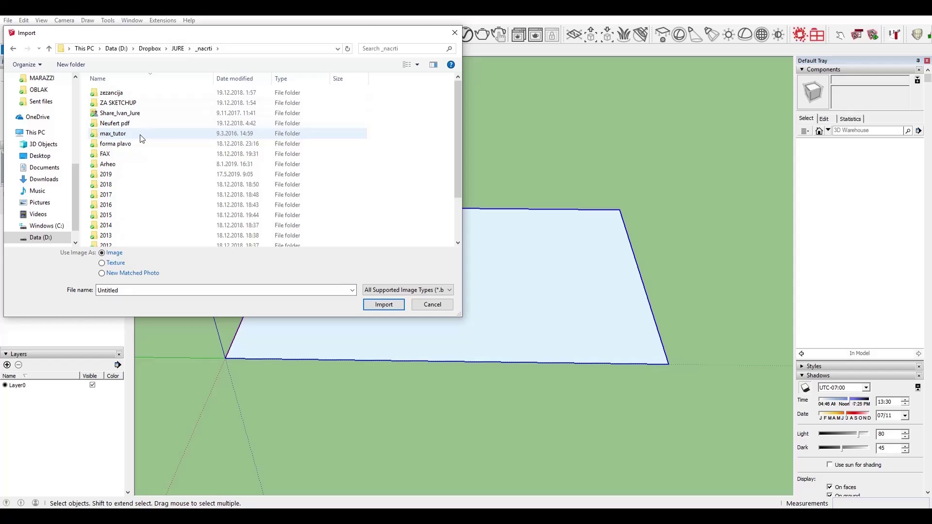
double_click(109, 168)
left_click(408, 290)
left_click(398, 349)
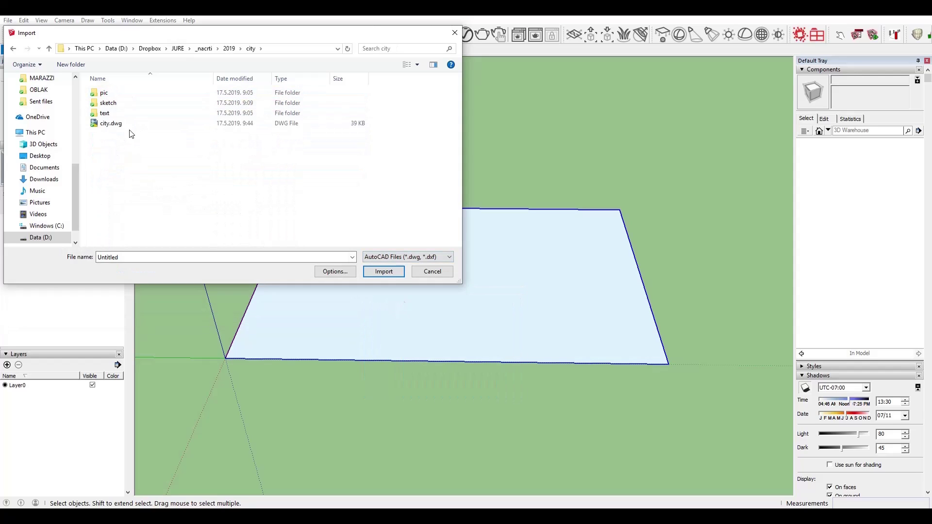
Import city.dwg into the model and dismiss the import results.
left_click(110, 123)
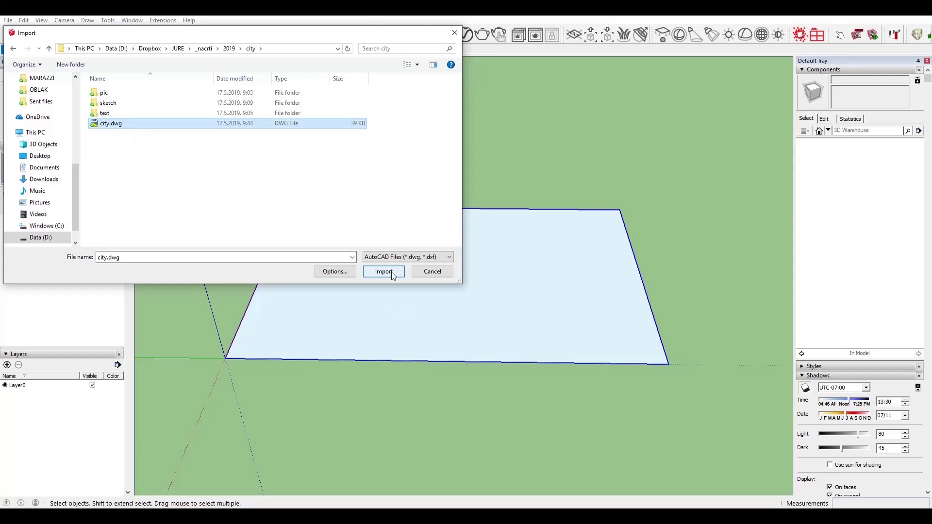
left_click(383, 271)
left_click(518, 333)
middle_click_drag(402, 252, 375, 280)
left_click(469, 311)
Open the imported city.dwg component for editing and delete the assembled test road layout, keeping the single tiles.
scroll(470, 311, "up", 3)
scroll(374, 281, "up", 3)
scroll(373, 281, "down", 6)
left_click(391, 217)
left_click(409, 189)
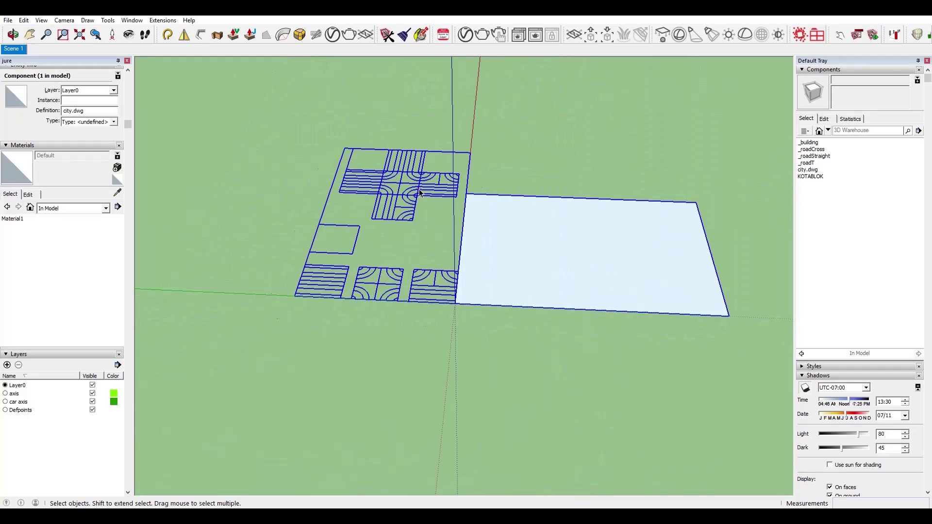
double_click(418, 189)
left_click_drag(449, 138, 356, 199)
key("Delete")
Offset the ground rectangle's outline outward by about 13,700 cm.
mouse_move(402, 251)
middle_mouse_down()
mouse_move(429, 398)
mouse_move(411, 397)
mouse_move(481, 374)
mouse_move(457, 371)
mouse_move(495, 328)
middle_mouse_up()
left_click(495, 328)
key("f")
left_click(525, 255)
scroll(525, 255, "down", 5)
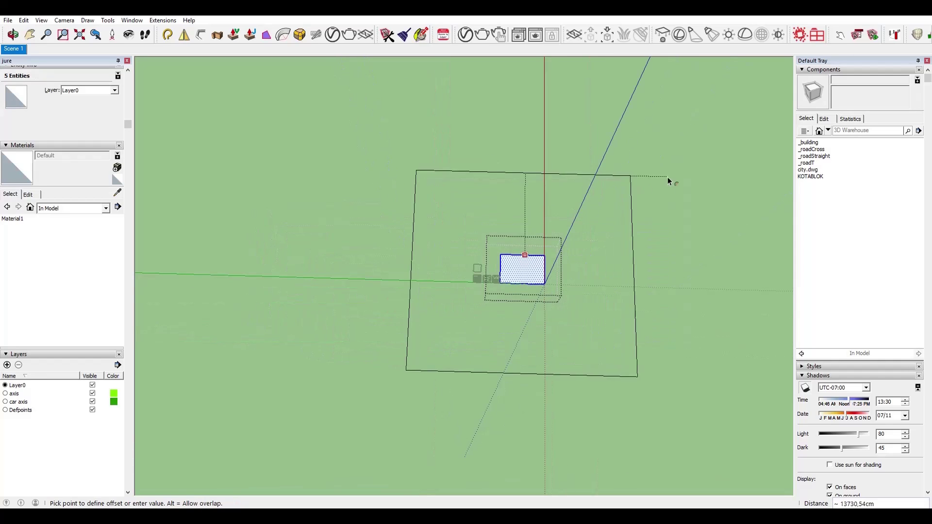
left_click(683, 160)
scroll(531, 271, "up", 5)
Remove the inner rectangle so the ground is one large face, and explode the city.dwg component into separate tiles.
key("space")
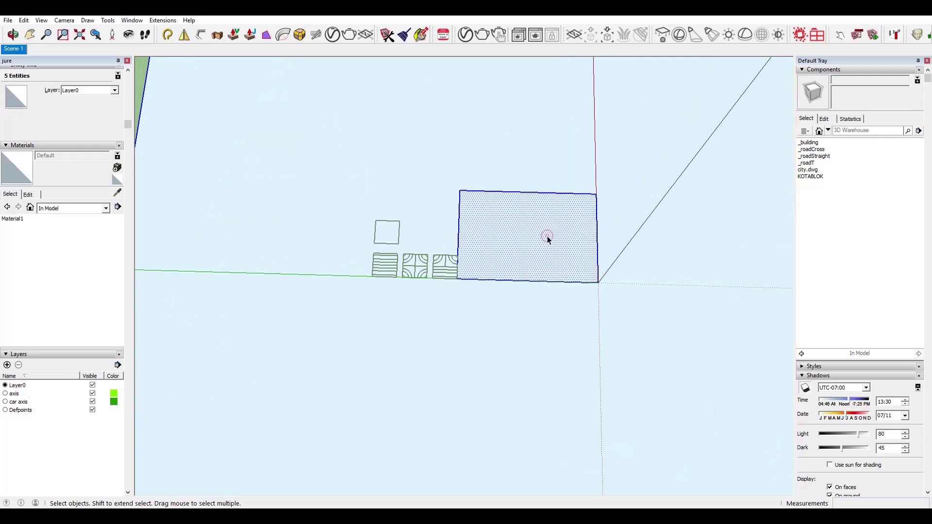
scroll(522, 275, "down", 4)
left_click(498, 313)
left_click(767, 253)
scroll(414, 310, "up", 3)
scroll(415, 310, "down", 4)
mouse_move(457, 313)
middle_mouse_down()
mouse_move(466, 366)
mouse_move(443, 315)
middle_mouse_up()
scroll(426, 289, "up", 5)
scroll(558, 304, "down", 3)
middle_click_drag(558, 304, 544, 297)
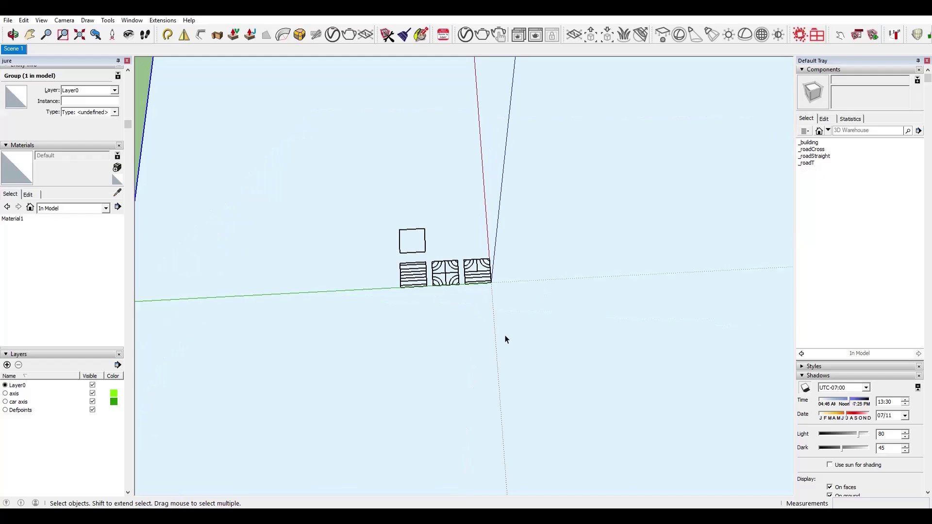
Move the _roadCross tile so its centre sits on the origin, and move the _roadT tile aside.
left_click(445, 276)
scroll(454, 284, "up", 2)
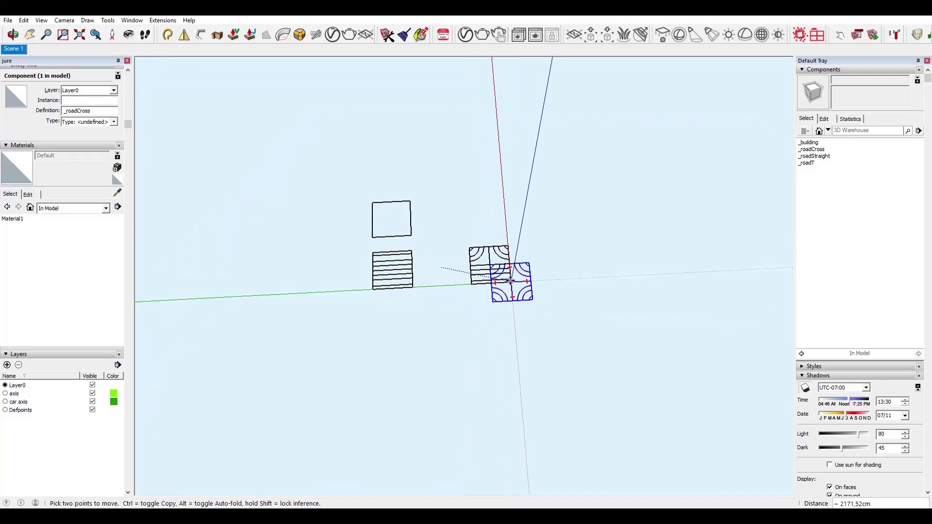
left_click(511, 284)
key("space")
scroll(513, 289, "down", 2)
left_click(403, 316)
Place the _roadStraight tile against the crossing on the negative green axis side and add a crossing copy on the opposite side.
key("e")
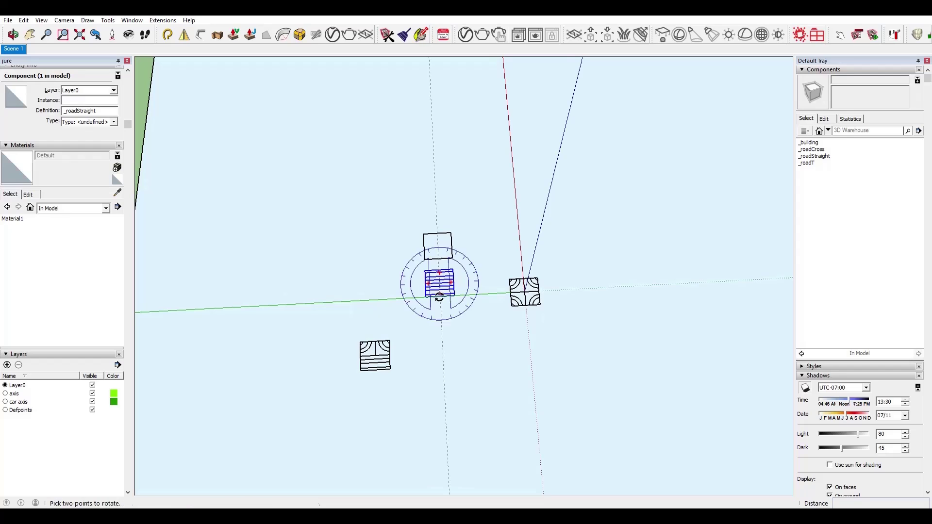
left_click(427, 298)
scroll(533, 305, "up", 2)
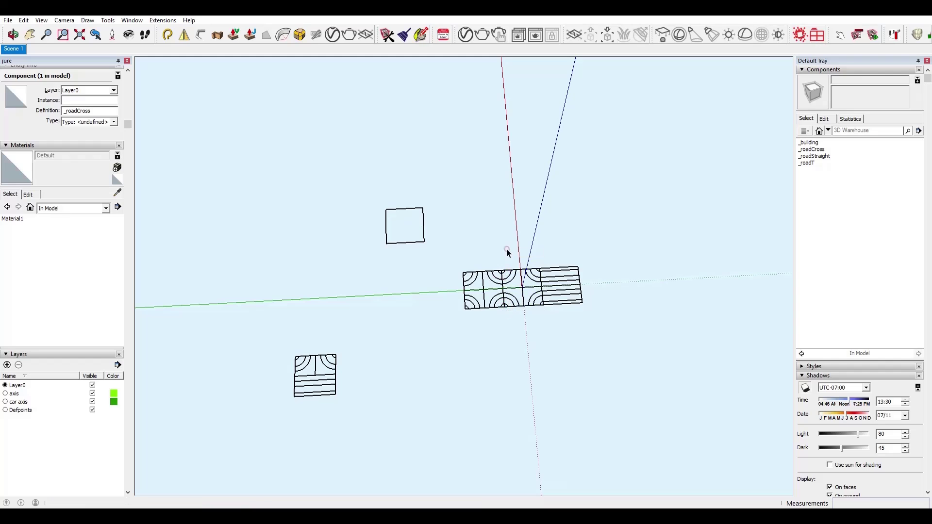
middle_click_drag(507, 249, 513, 301)
scroll(513, 301, "up", 1)
Copy the straight road tile below the crossings and rotate the copy 90 degrees so it adjoins the origin crossing's lower edge.
left_click(581, 293)
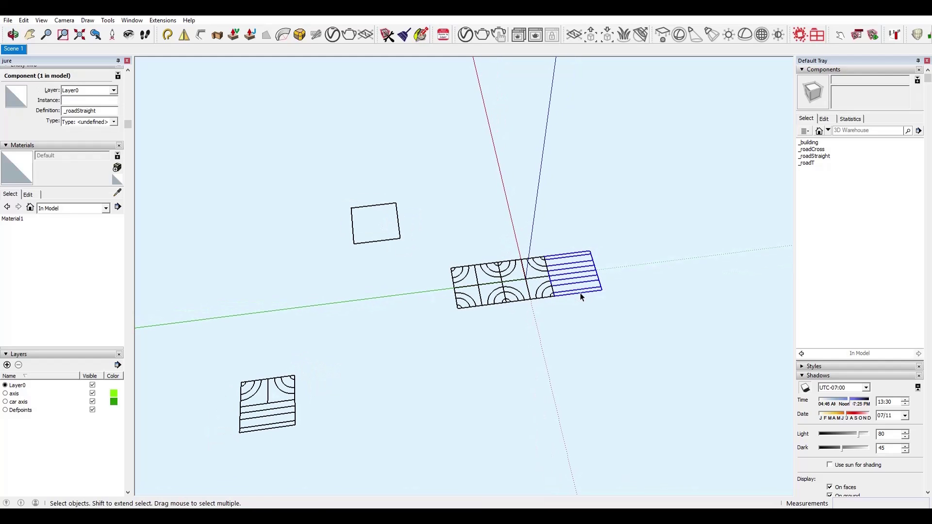
left_click(562, 253)
key("ctrl")
scroll(508, 304, "up", 3)
left_click(506, 304)
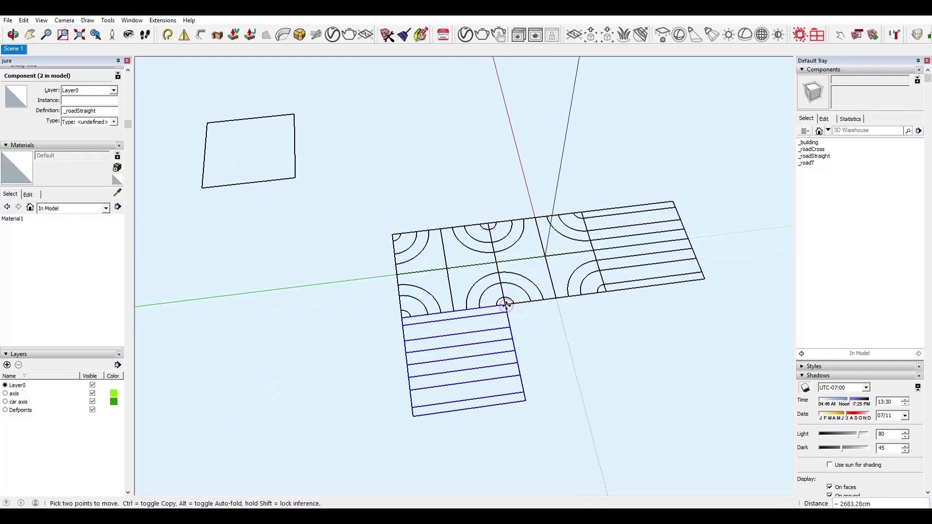
left_click(505, 304)
left_click(546, 299)
left_click(498, 264)
middle_click_drag(588, 335, 567, 363)
scroll(579, 346, "down", 3)
Copy the rotated straight road tile onto the remaining open upper and lower edges of the two crossings.
key("m")
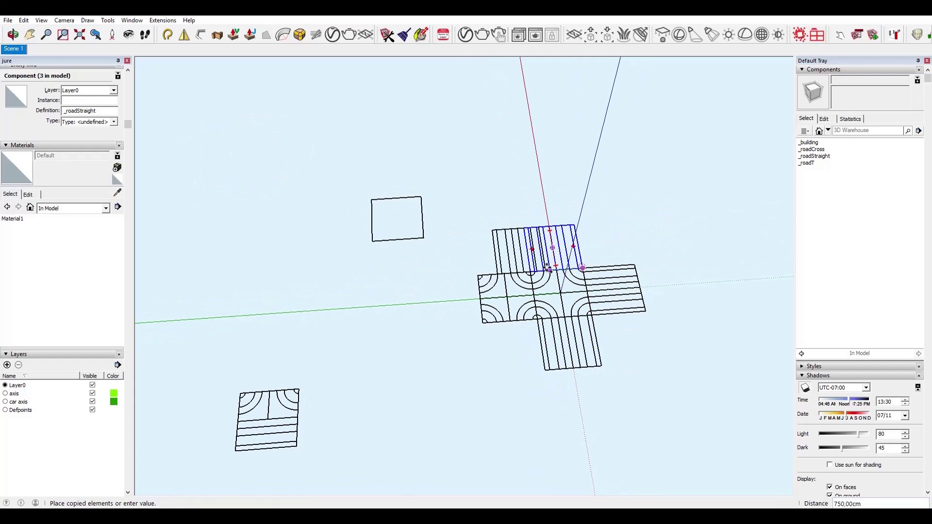
left_click(530, 271)
key("ctrl")
left_click(545, 370)
middle_click_drag(552, 330, 540, 384)
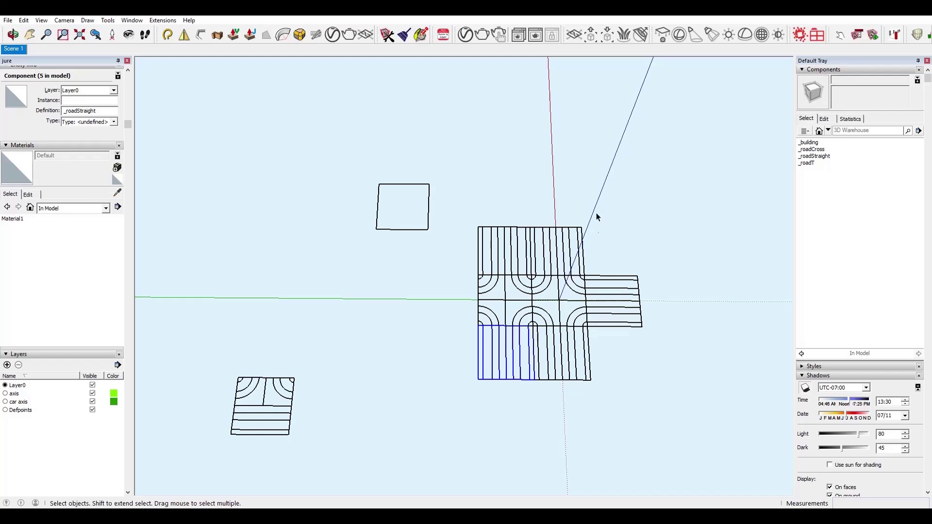
Move the two straight road tiles above the crossings one tile outward along the red axis, and delete the ground face.
left_click_drag(599, 217, 485, 264)
left_click(585, 276)
key("ctrl")
key("Delete")
Copy both crossings 1200 cm along the red axis into the gap to form a two-by-two intersection.
left_click_drag(565, 293, 515, 312)
key("m")
left_click(587, 326)
key("ctrl")
left_click(584, 275)
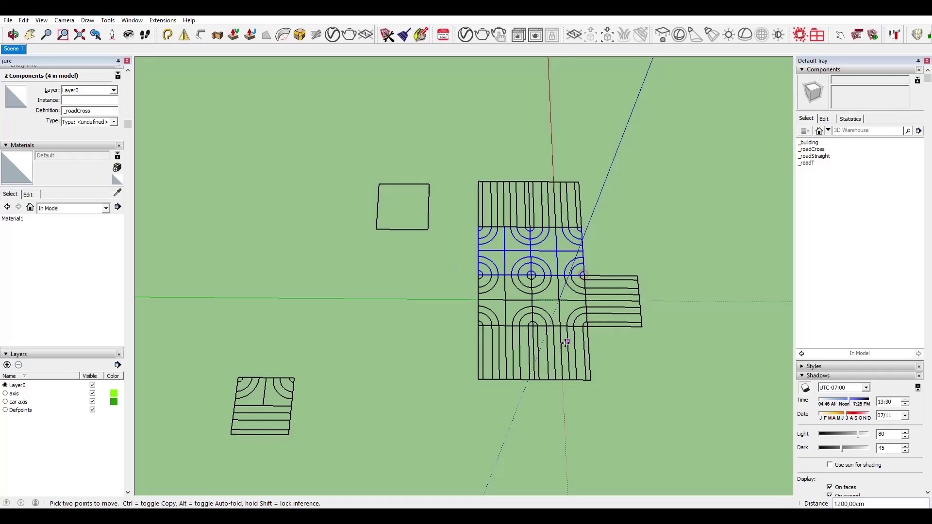
Copy the straight road tile on the negative green axis side up beside the second row of crossings.
middle_click_drag(567, 342, 598, 291)
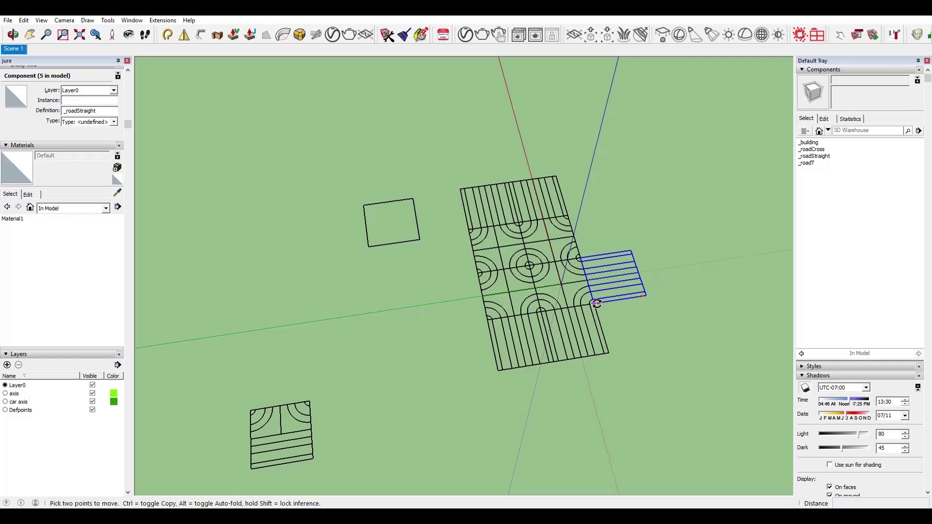
left_click(596, 303)
key("ctrl")
left_click(582, 258)
Copy the two straight road tiles 3600 cm across to the opposite side of the intersection.
key("m")
left_click(646, 295)
key("ctrl")
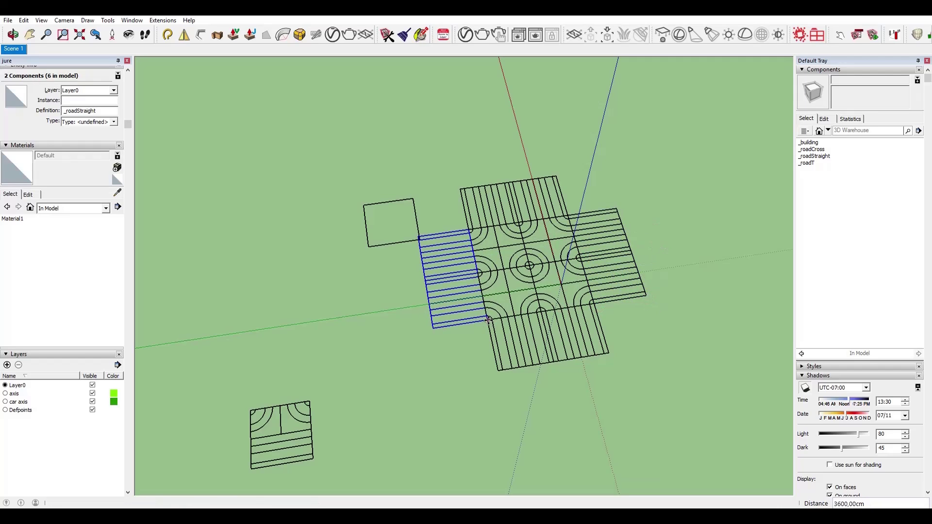
left_click(488, 319)
scroll(549, 329, "down", 5)
key("space")
Copy the _building tile onto the red axis beyond the intersection and delete the original tile.
mouse_move(508, 268)
left_mouse_down()
mouse_move(473, 334)
mouse_move(509, 304)
left_mouse_up()
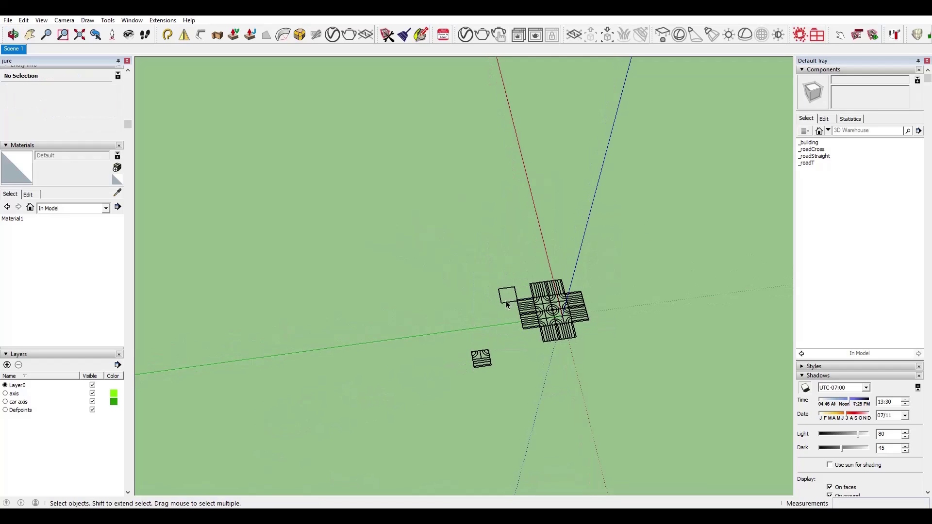
left_click(508, 302)
key("m")
key("space")
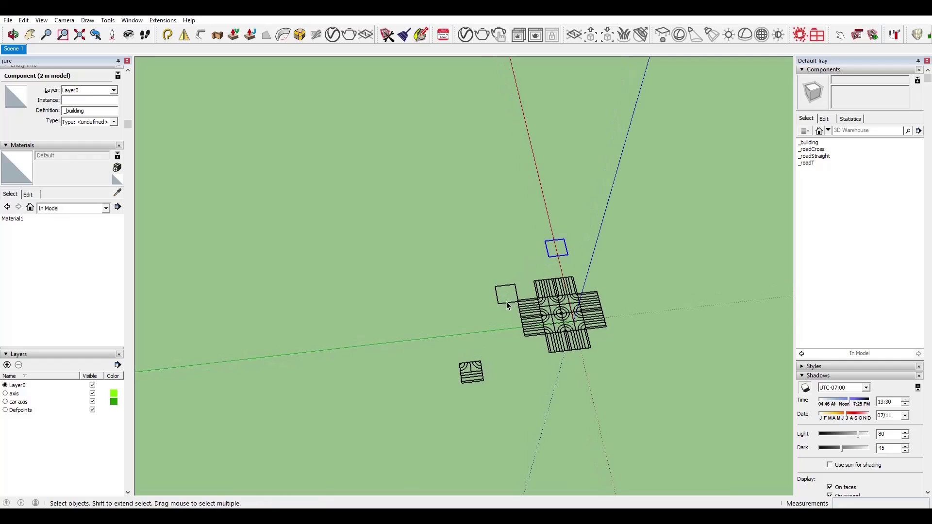
left_click(475, 333)
middle_click_drag(474, 333, 554, 294)
scroll(516, 343, "down", 10)
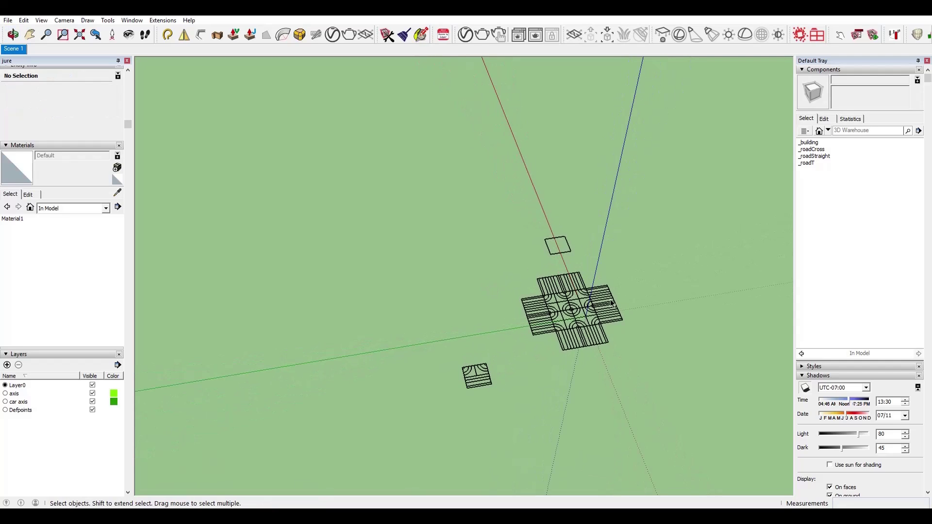
Array the two straight road tiles on the negative green axis side outward from the intersection with 20 copies.
scroll(517, 357, "up", 5)
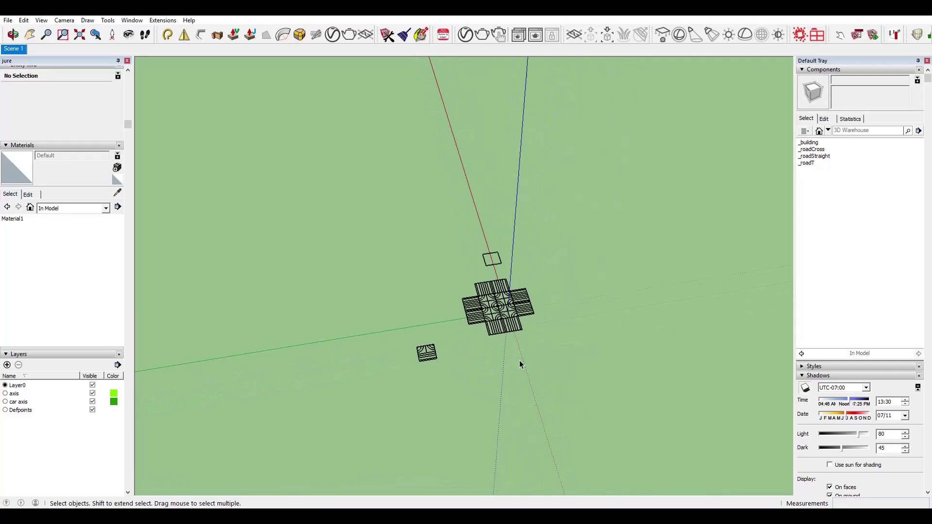
scroll(510, 359, "up", 2)
left_click(531, 300)
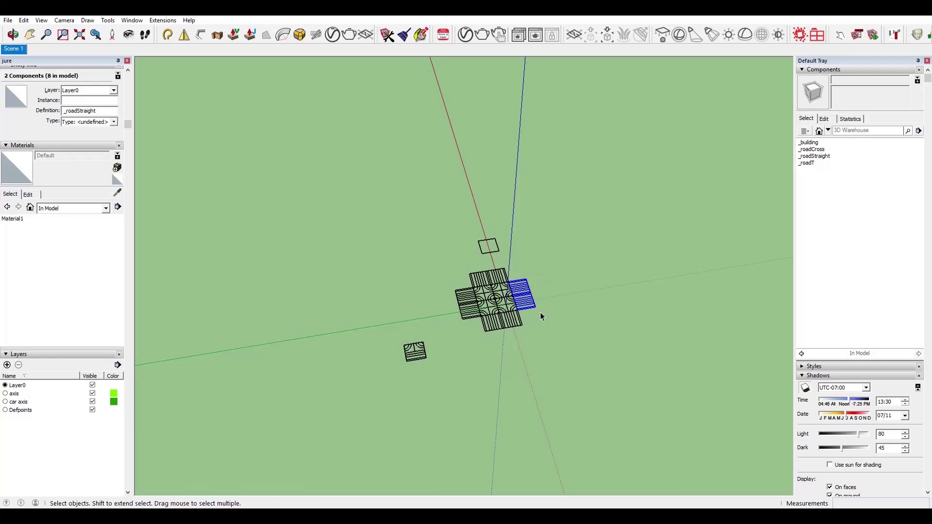
key("m")
scroll(541, 313, "up", 1)
left_click(515, 308)
key("Return")
scroll(517, 347, "down", 2)
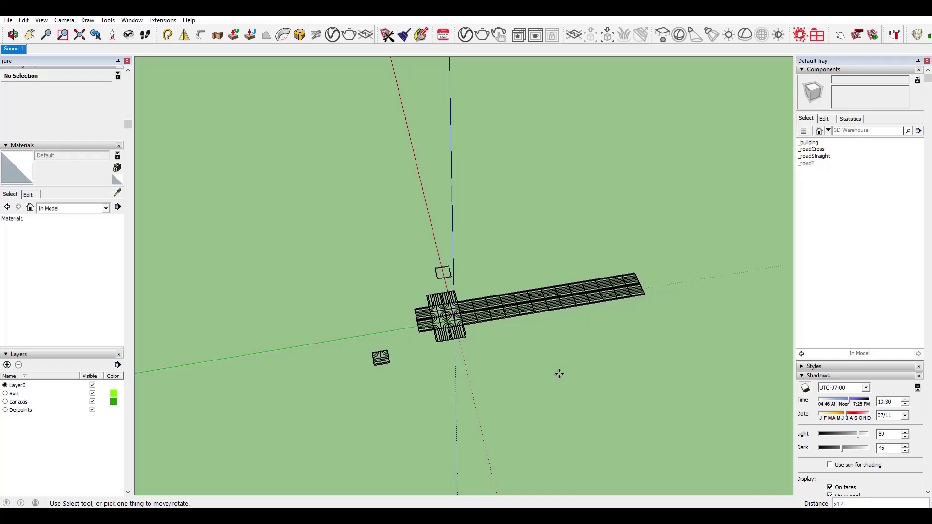
type("x20")
key("Return")
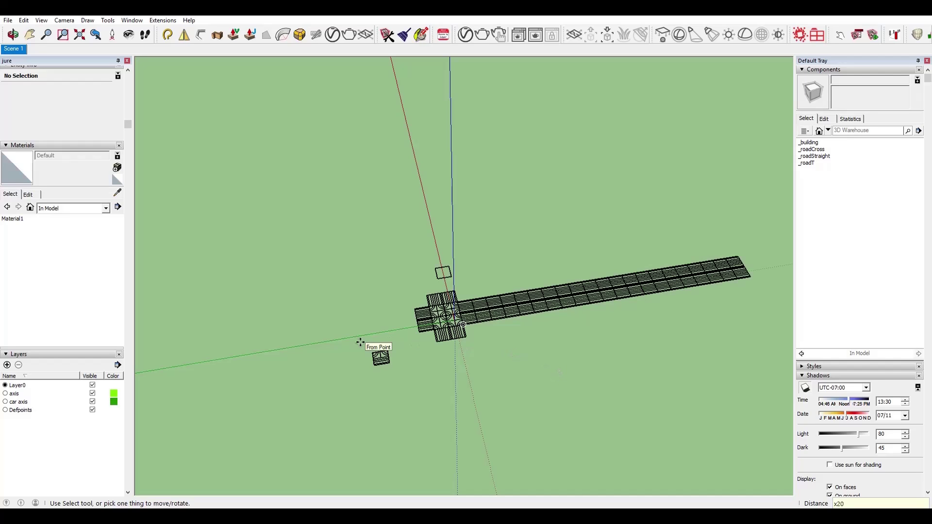
Array the two straight road tiles on the positive red axis side outward from the intersection with 20 copies.
scroll(439, 314, "up", 1)
key("space")
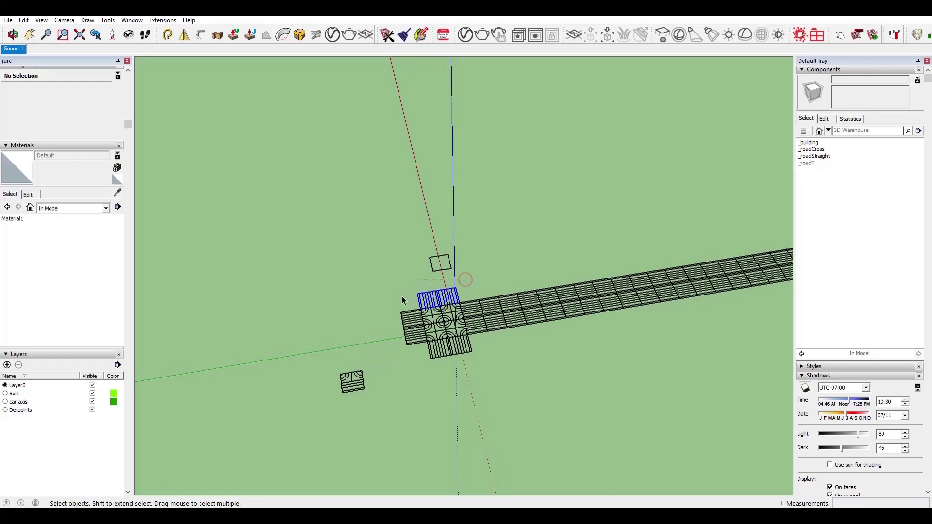
left_click(437, 297)
key("m")
scroll(454, 286, "up", 1)
type("x20")
key("Return")
scroll(457, 281, "down", 1)
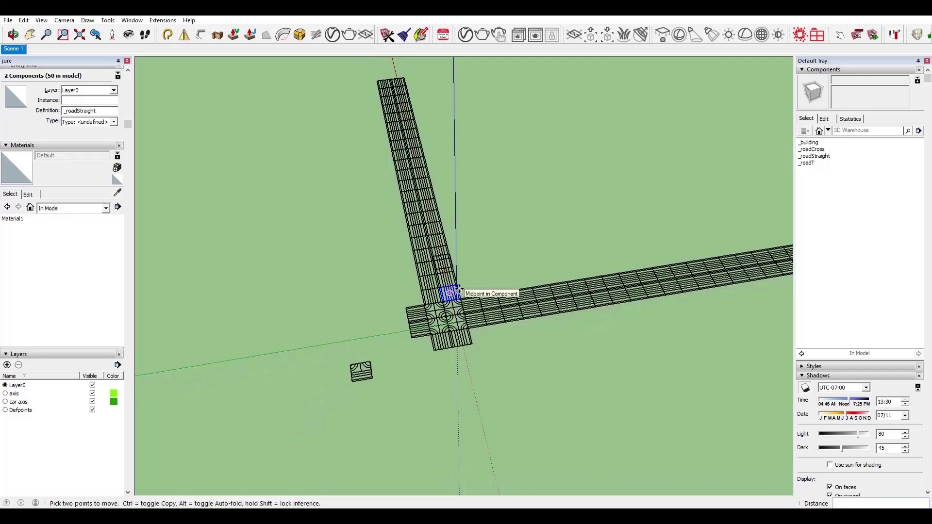
Array the two straight road tiles on the negative red axis side outward at 1200 cm spacing with 25 copies.
scroll(417, 363, "up", 2)
key("space")
left_click(439, 334)
key("m")
left_click(464, 314)
left_click(469, 344, "ctrl")
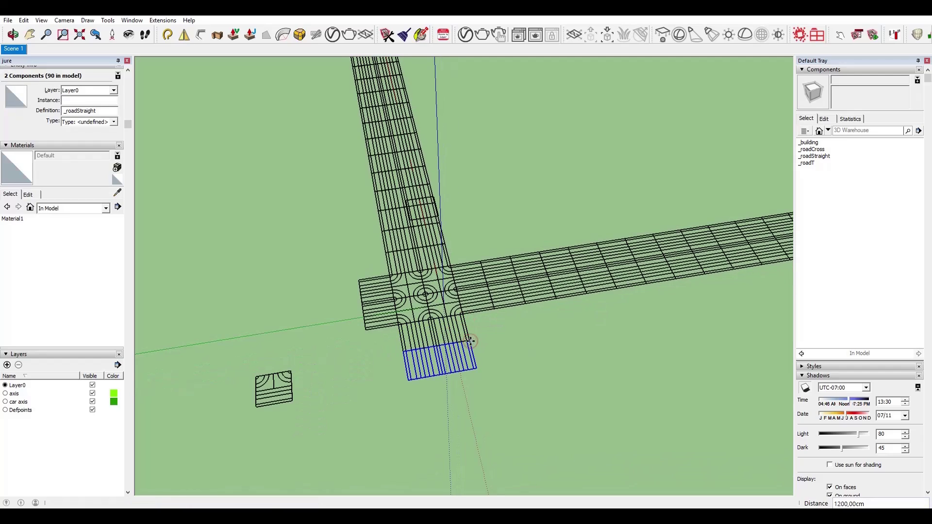
type("x25")
key("Return")
Array the two straight road tiles on the positive green axis side outward into a road arm matching the opposite arm's length.
scroll(343, 275, "down", 1)
left_click(391, 335)
key("m")
scroll(415, 273, "up", 1)
scroll(415, 273, "up", 1)
left_click(399, 290)
key("ctrl")
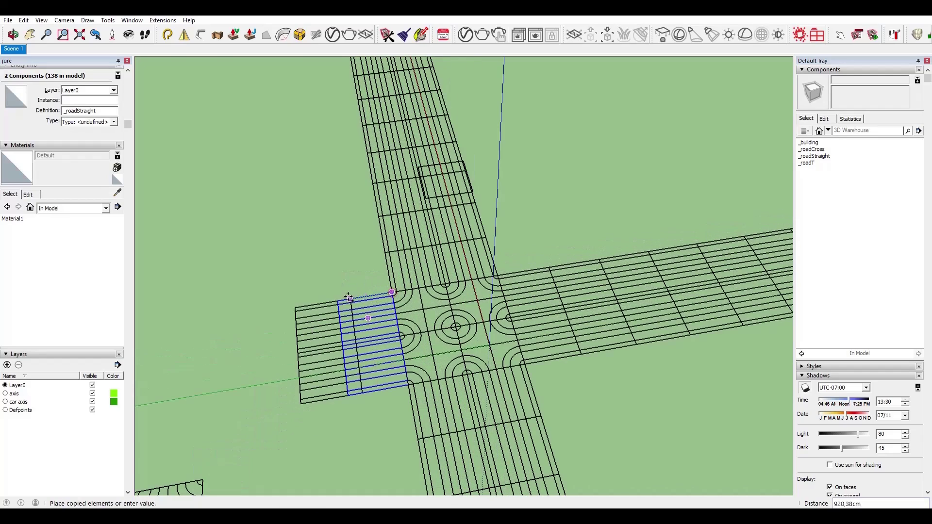
type("x25")
key("Return")
scroll(335, 300, "down", 3)
middle_click_drag(416, 272, 598, 289)
key("ctrl+t")
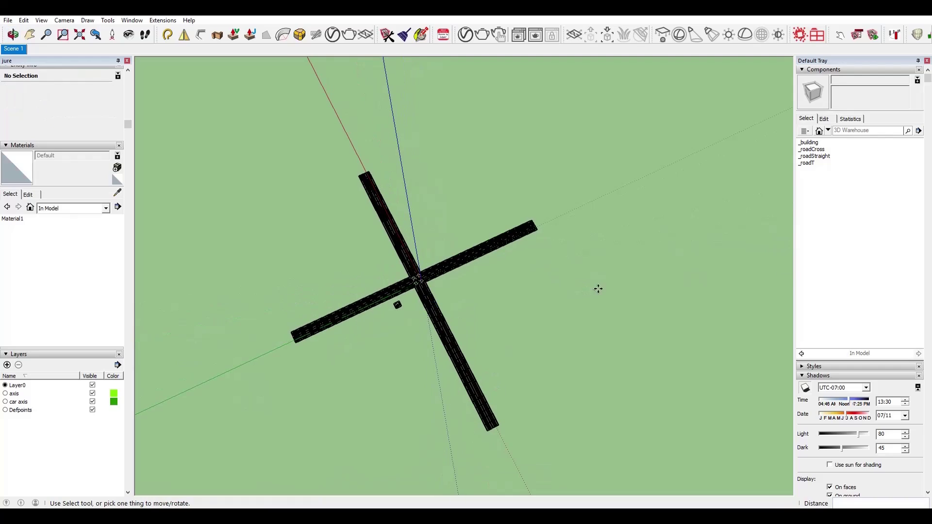
Delete a straight road tile near the outer end of the negative red axis road arm.
key("space")
scroll(498, 431, "up", 2)
left_click(468, 379)
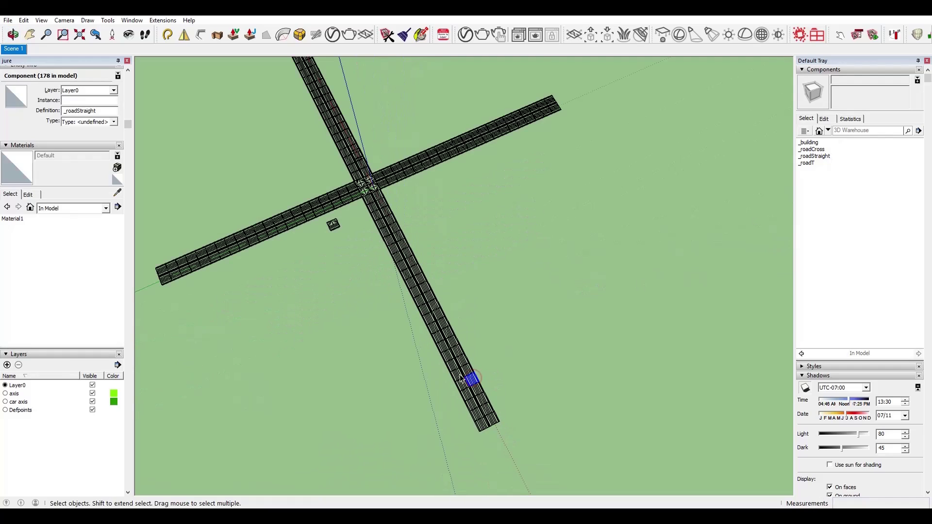
key("Delete")
scroll(367, 177, "up", 3)
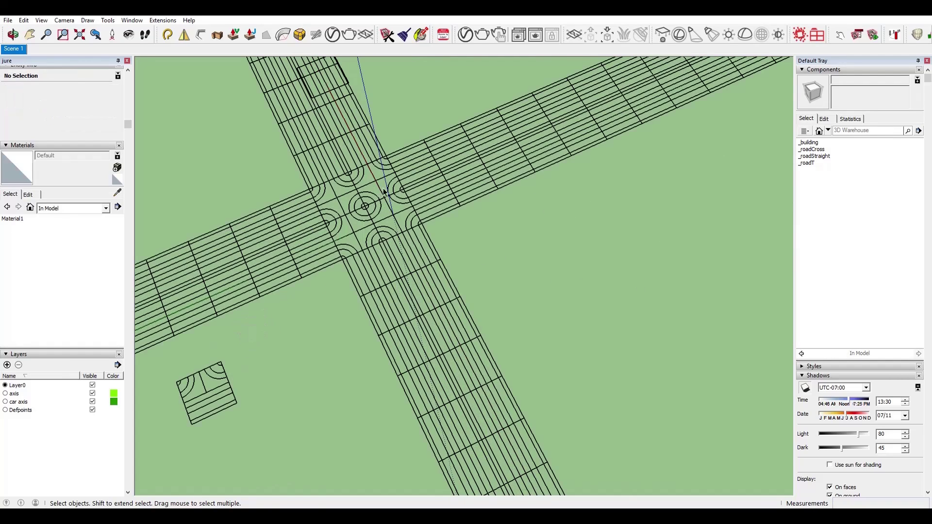
Copy the four-tile central crossing to the outer end of the negative green axis road arm.
left_click(371, 210)
key("m")
scroll(373, 209, "up", 1)
key("ctrl")
left_click(339, 261)
scroll(457, 230, "down", 3)
scroll(626, 119, "up", 3)
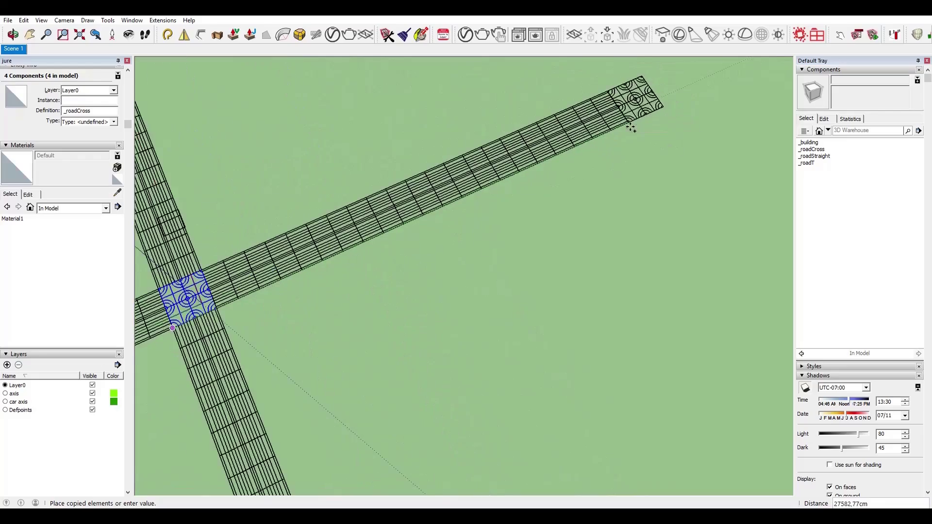
left_click(632, 145)
scroll(674, 145, "down", 3)
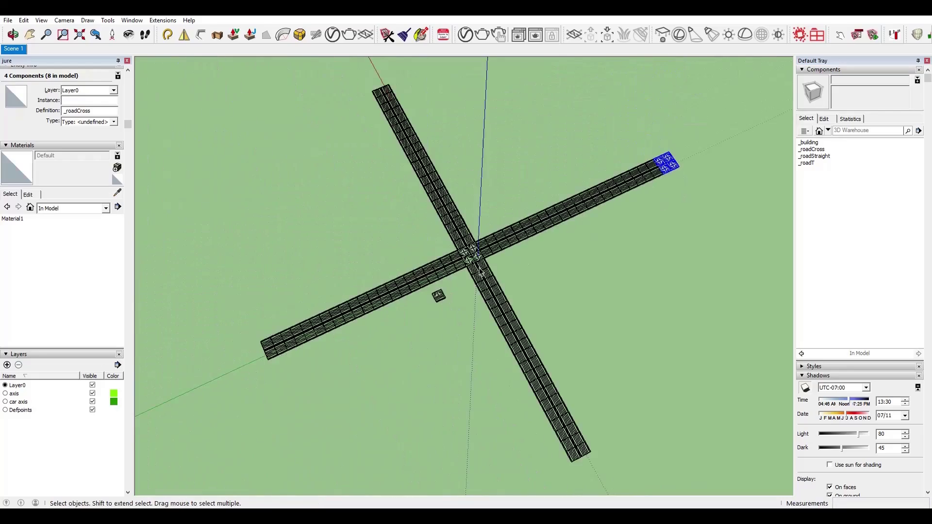
Copy the four crossing tiles to the outer end of the negative red axis road arm.
scroll(471, 255, "up", 2)
scroll(716, 156, "down", 1)
key("m")
scroll(699, 141, "up", 2)
scroll(699, 138, "up", 2)
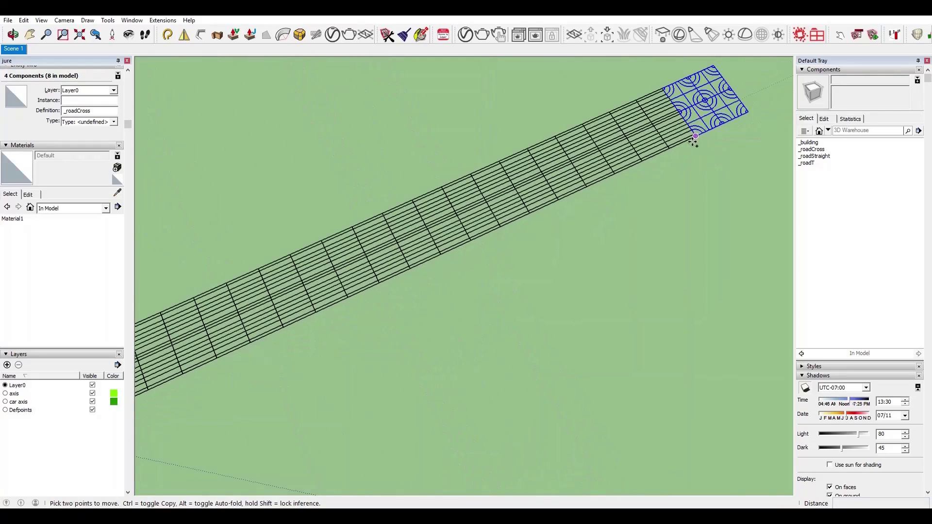
left_click(695, 137)
scroll(695, 137, "down", 3)
middle_click_drag(696, 137, 634, 364)
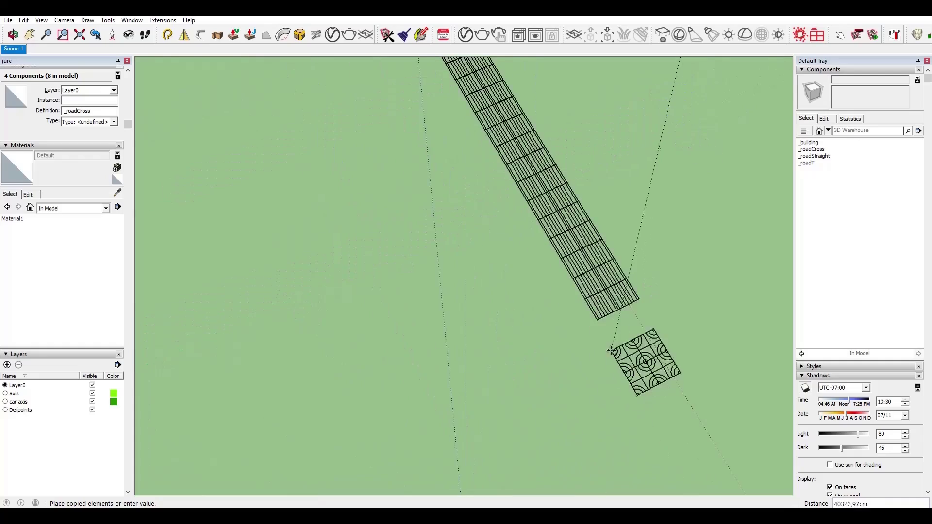
scroll(588, 301, "up", 2)
left_click(695, 337)
Copy the four crossing tiles to the outer ends of the positive green and positive red axis road arms.
scroll(697, 337, "down", 3)
scroll(381, 250, "up", 3)
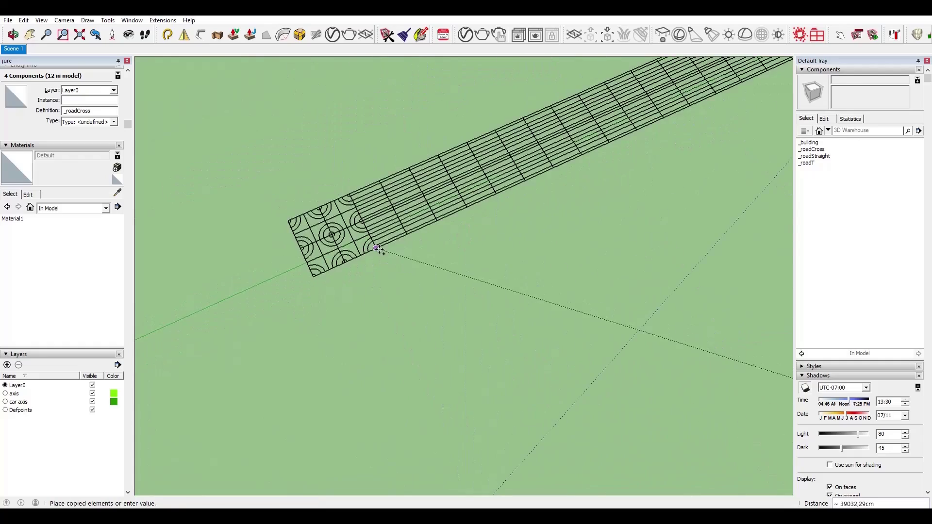
scroll(370, 266, "down", 2)
key("ctrl")
scroll(398, 291, "down", 1)
scroll(513, 72, "up", 4)
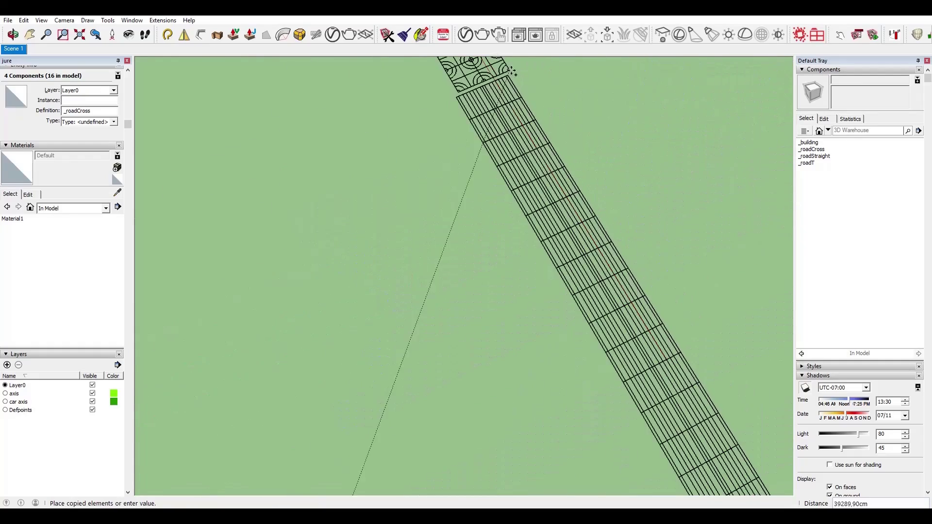
left_click(494, 201)
scroll(539, 239, "down", 4)
key("space")
middle_click_drag(539, 239, 526, 341)
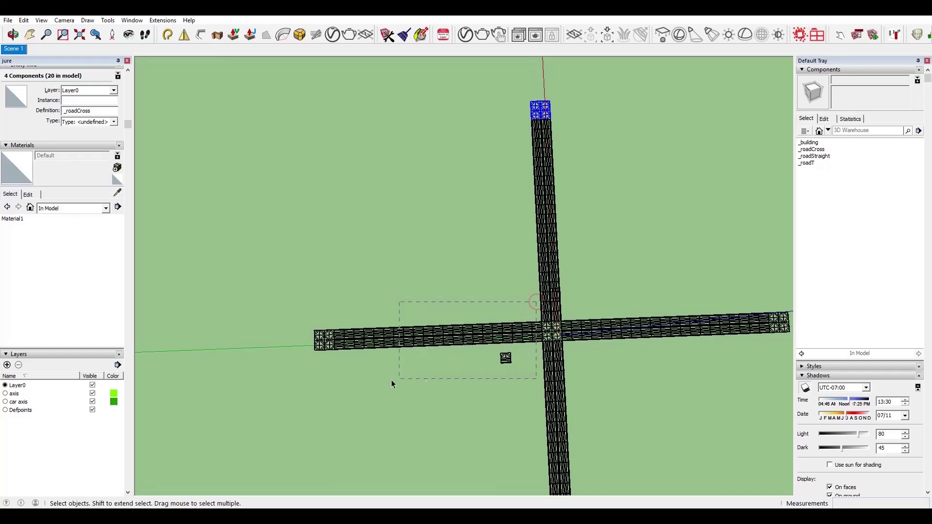
left_click_drag(391, 384, 392, 384)
scroll(487, 351, "down", 2)
middle_click_drag(487, 351, 622, 401)
scroll(528, 329, "up", 2)
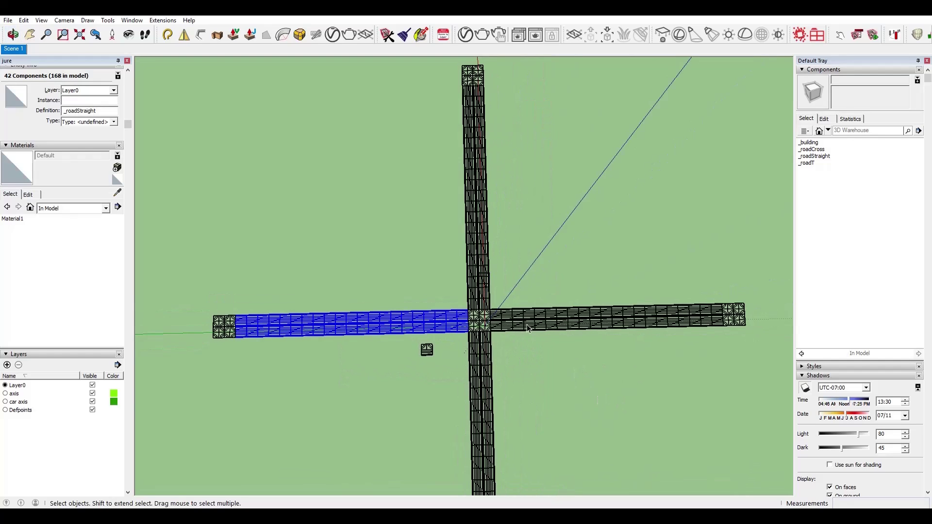
scroll(528, 329, "up", 2)
left_click(490, 271)
key("Escape")
scroll(239, 330, "down", 3)
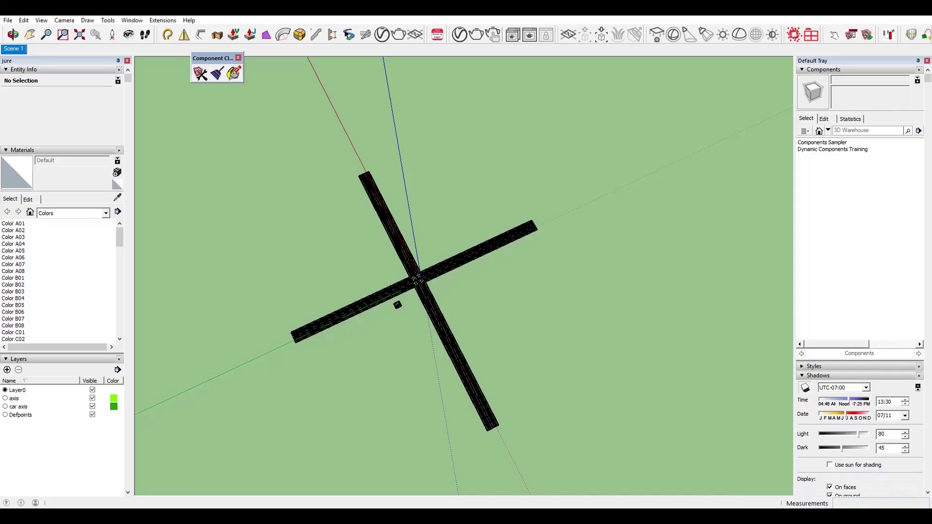
Delete the stray T-junction road tile lying beside the central intersection.
scroll(457, 272, "up", 3)
middle_click_drag(508, 349, 474, 358)
left_click(474, 340)
scroll(477, 217, "up", 4)
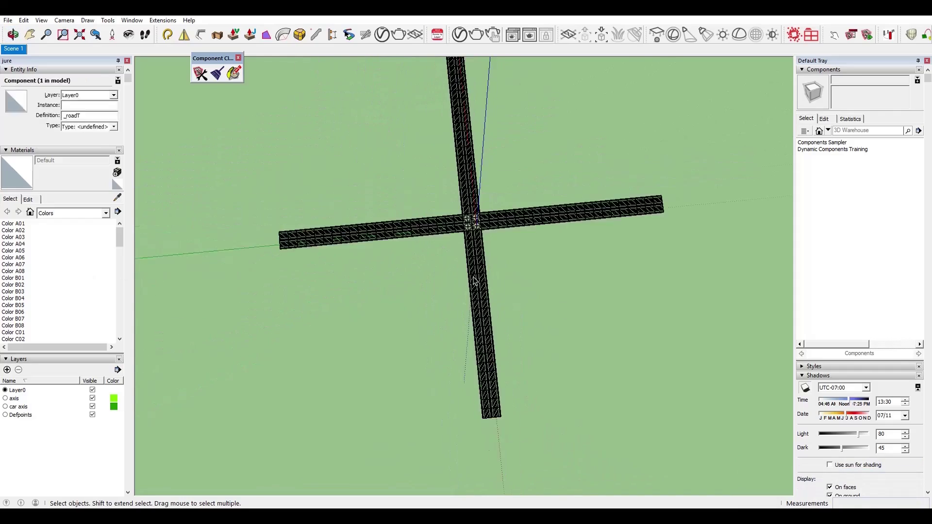
Copy the whole green axis road, including its central crossing, to both ends of the red axis road.
scroll(478, 214, "down", 5)
left_click_drag(351, 263, 695, 297)
scroll(502, 287, "up", 5)
left_click_drag(508, 327, 439, 372, "shift")
key("m")
key("ctrl")
left_click(500, 321)
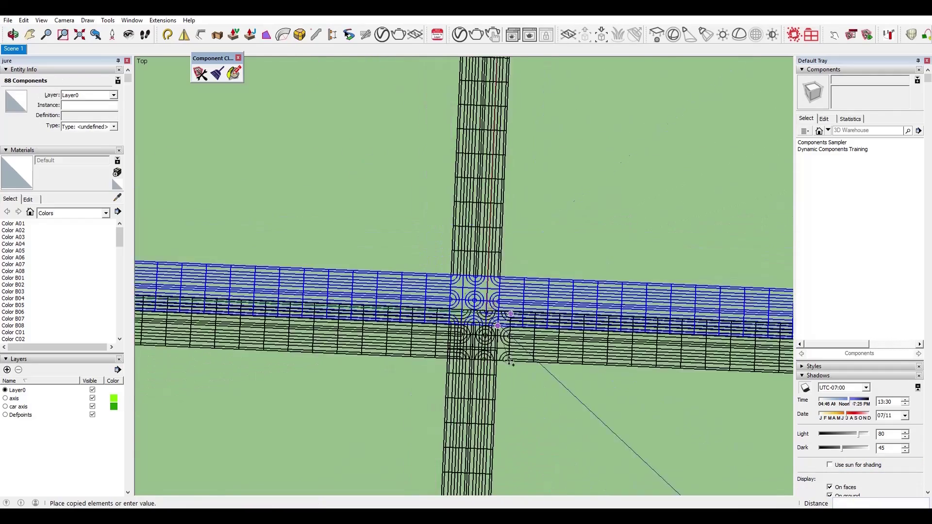
left_click(509, 182)
left_click(508, 127)
scroll(508, 140, "down", 5)
left_click(507, 400)
scroll(562, 349, "down", 6)
key("space")
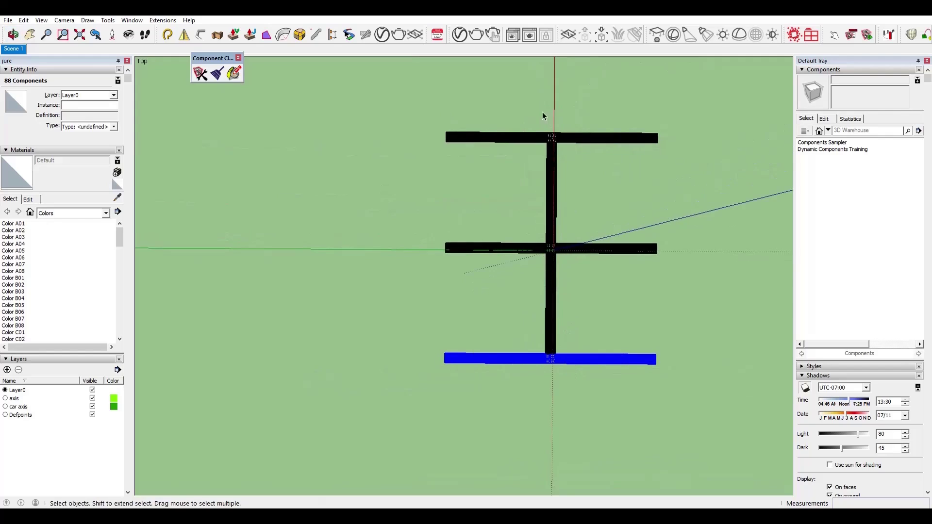
Copy the full red axis road with its three crossings to the positive green ends of the cross roads.
left_click_drag(543, 116, 560, 398)
scroll(546, 137, "up", 3)
key("m")
key("ctrl")
left_click(571, 130)
scroll(374, 233, "up", 3)
left_click(401, 227)
scroll(340, 232, "down", 5)
scroll(387, 430, "up", 4)
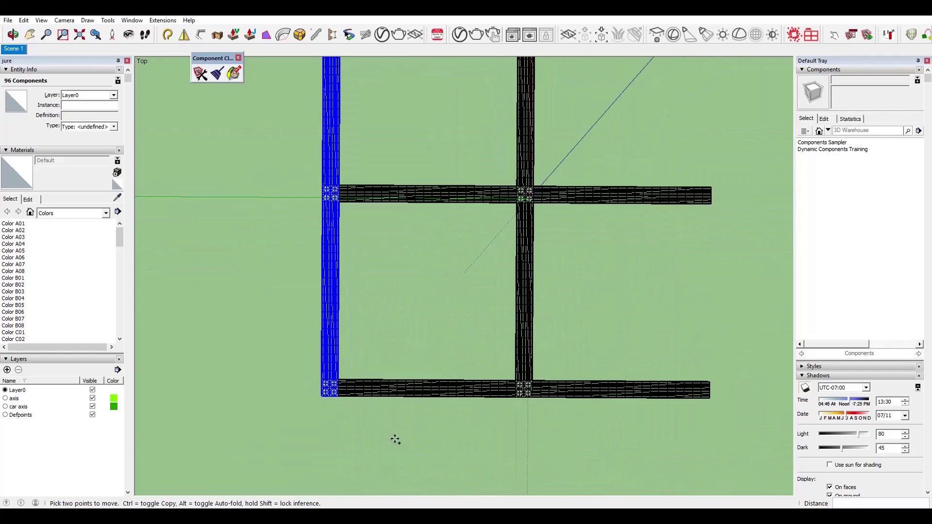
Delete the complete cross road with its crossings at the negative red axis end of the grid.
key("space")
left_click_drag(747, 383, 289, 455)
key("Delete")
scroll(291, 452, "down", 4)
scroll(340, 251, "up", 5)
scroll(421, 252, "down", 3)
middle_click_drag(412, 340, 439, 356)
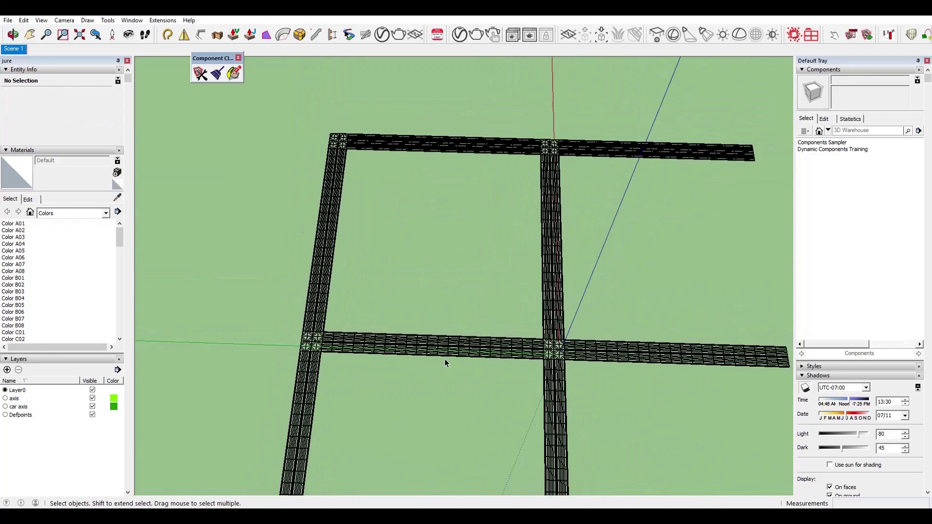
Insert a _roadT component beside the positive green axis road and delete the adjacent straight tile to open a gap.
scroll(445, 357, "up", 3)
left_click(819, 131)
left_click(829, 162)
scroll(365, 330, "up", 6)
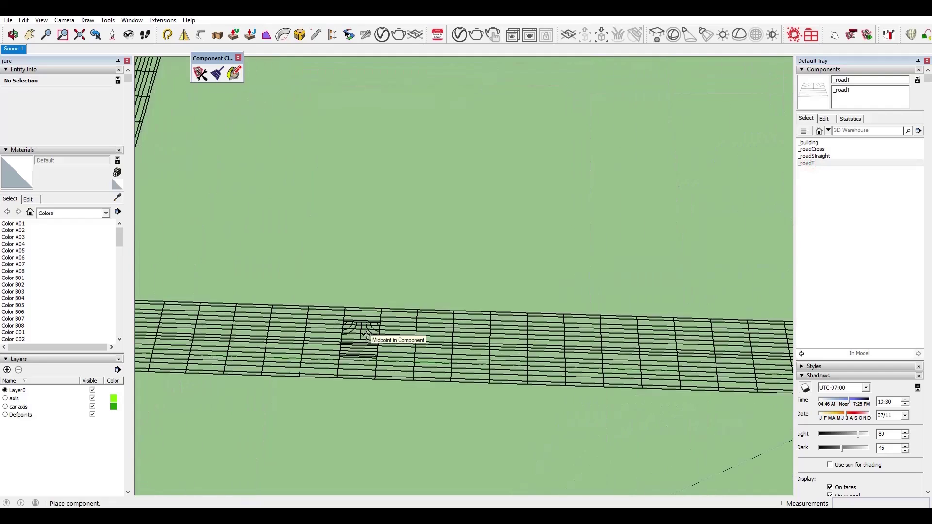
key("space")
left_click(360, 317)
key("Delete")
Copy the T tile into the gap in the green axis road and delete the original beside the road.
left_click(367, 285)
scroll(383, 323, "up", 3)
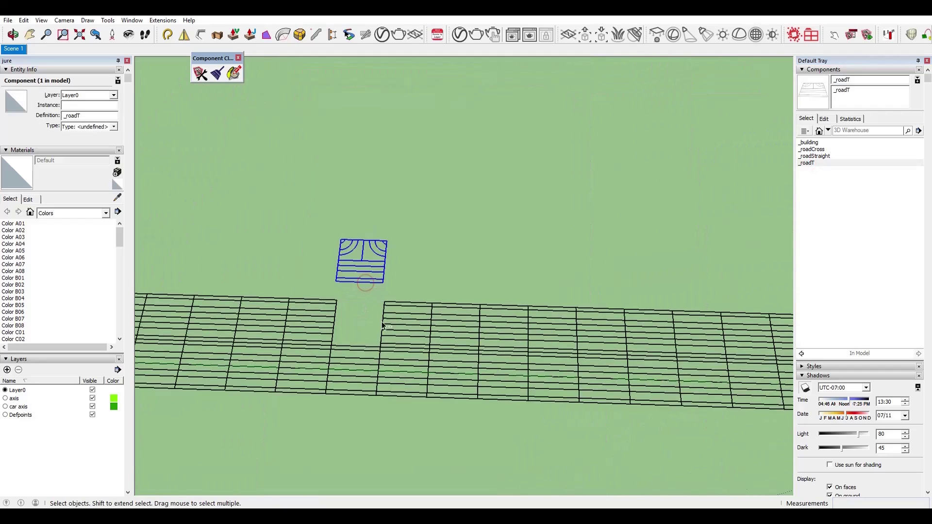
key("m")
key("ctrl")
left_click(384, 274)
left_click(386, 244)
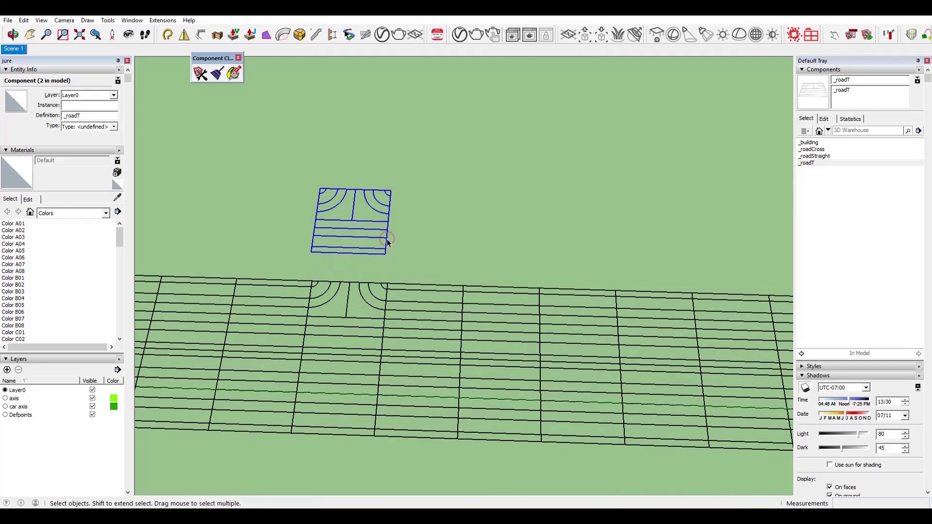
key("Delete")
scroll(427, 344, "down", 8)
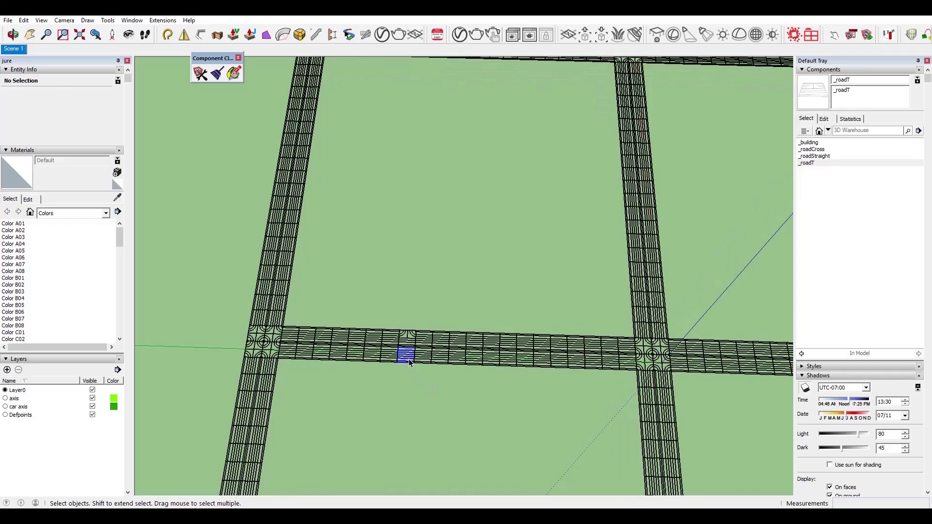
Replace the straight tile in the adjoining lane with a rotated copy of the T tile opening the opposite way.
scroll(412, 359, "up", 6)
left_click(410, 345)
scroll(410, 344, "up", 2)
key("q")
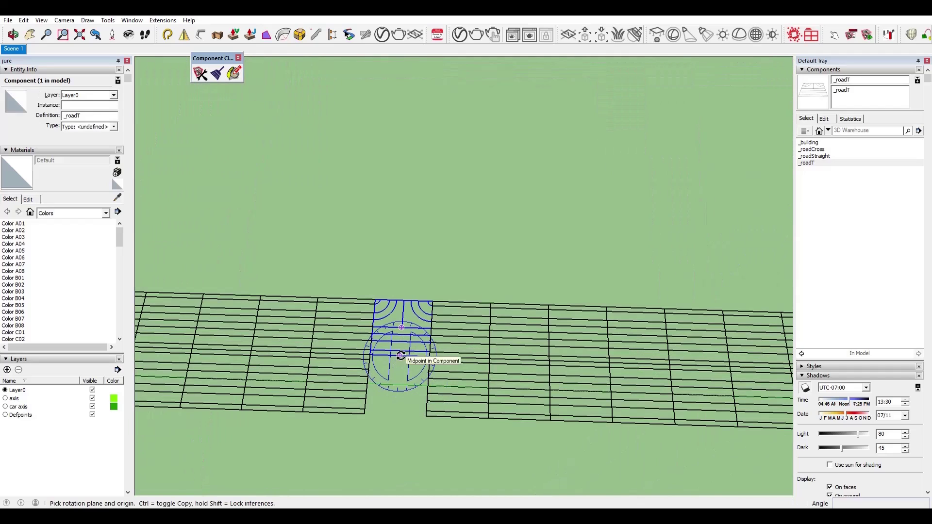
left_click(400, 356)
left_click(430, 357)
left_click(349, 356)
key("space")
left_click(458, 435)
scroll(420, 229, "down", 8)
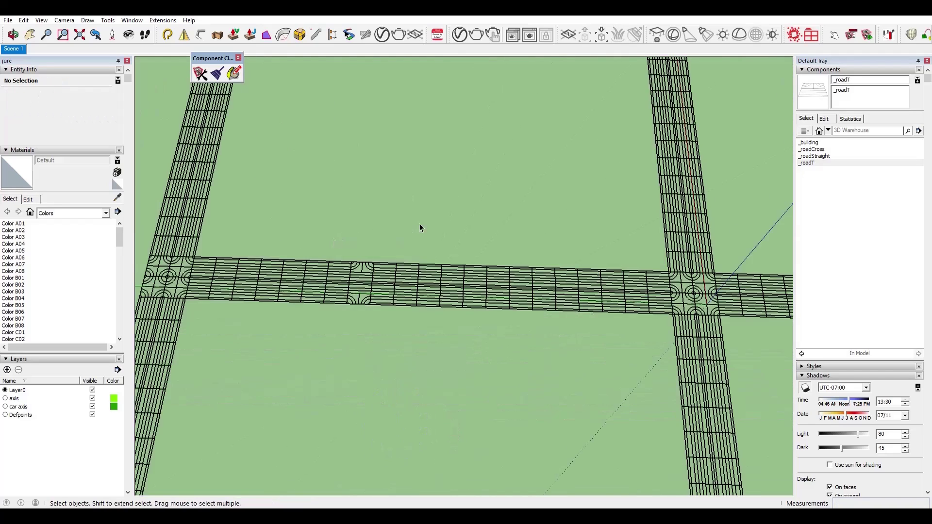
middle_click_drag(455, 237, 448, 246)
scroll(336, 105, "up", 1)
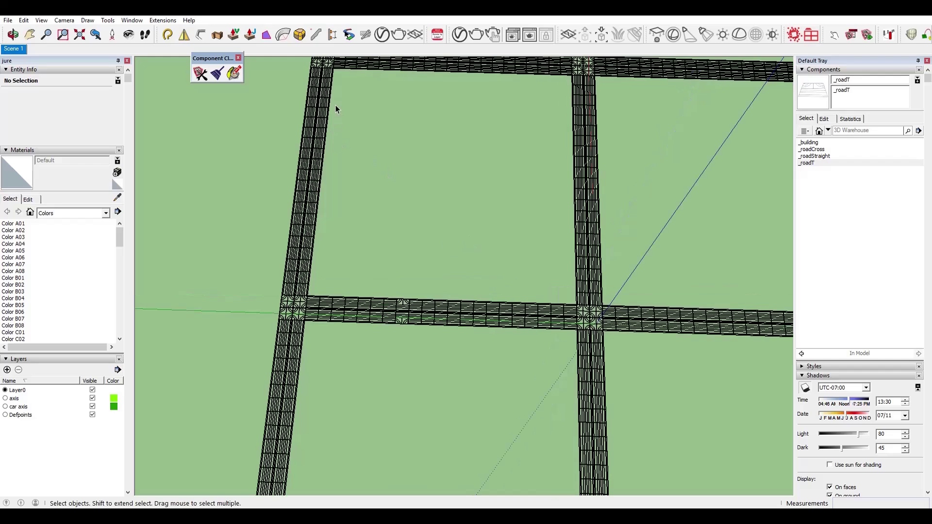
left_click_drag(336, 102, 312, 106)
key("Delete")
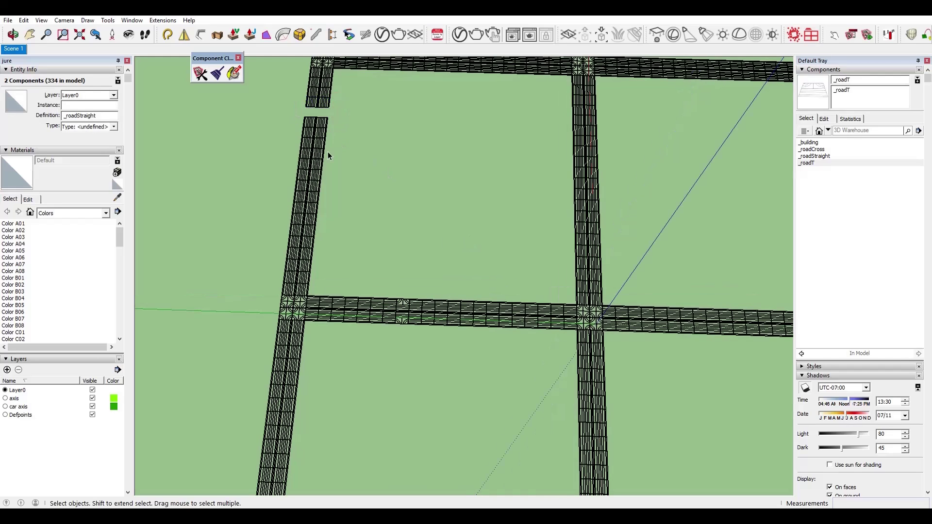
middle_click_drag(328, 152, 410, 197)
left_click_drag(549, 221, 548, 221)
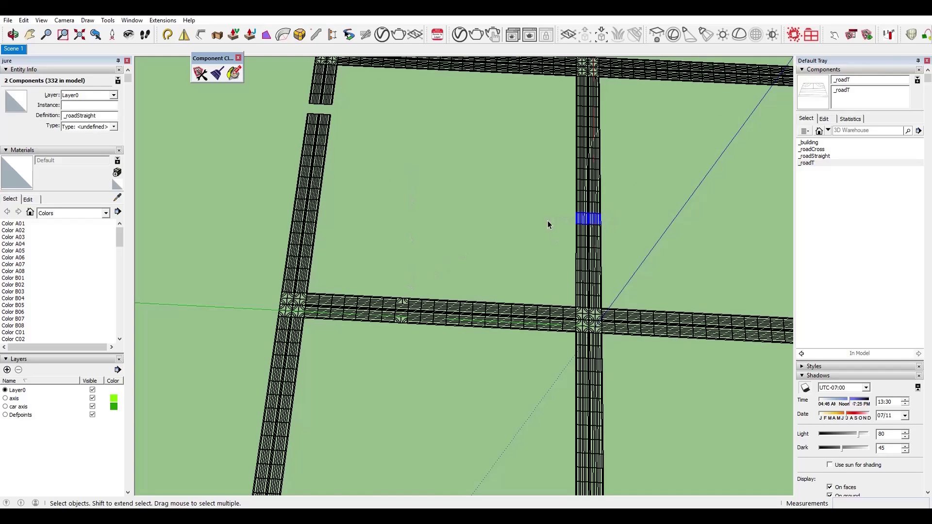
key("Delete")
middle_click_drag(555, 257, 511, 79)
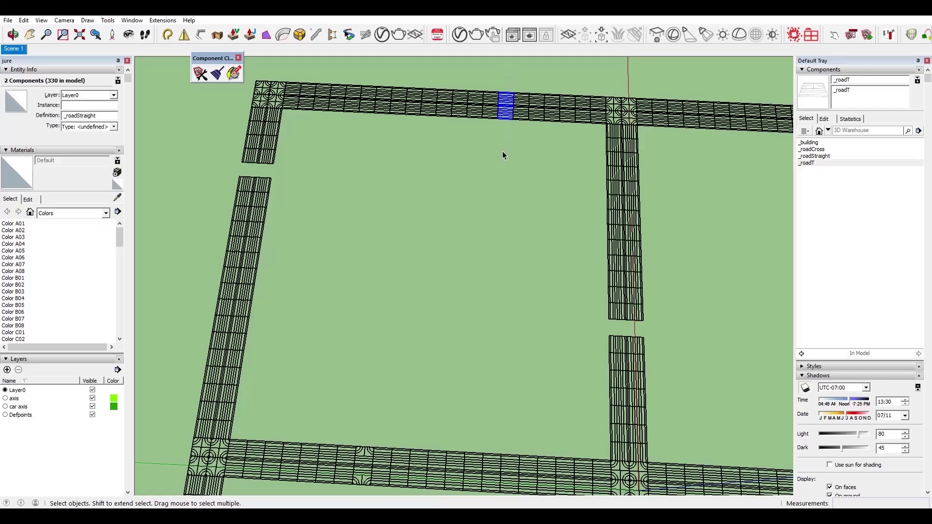
key("ctrl+z")
key("ctrl+z")
Replace the straight tile pairs selected in the block's other three surrounding roads, six tiles in total, with _roadT.
left_click_drag(286, 166, 226, 175)
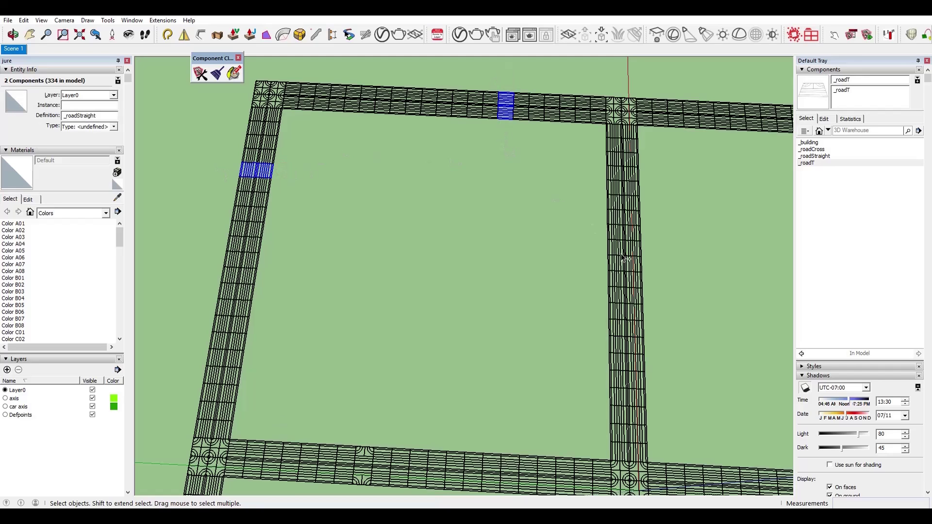
left_click_drag(650, 318, 548, 306, "ctrl")
scroll(547, 306, "down", 3)
right_click(807, 163)
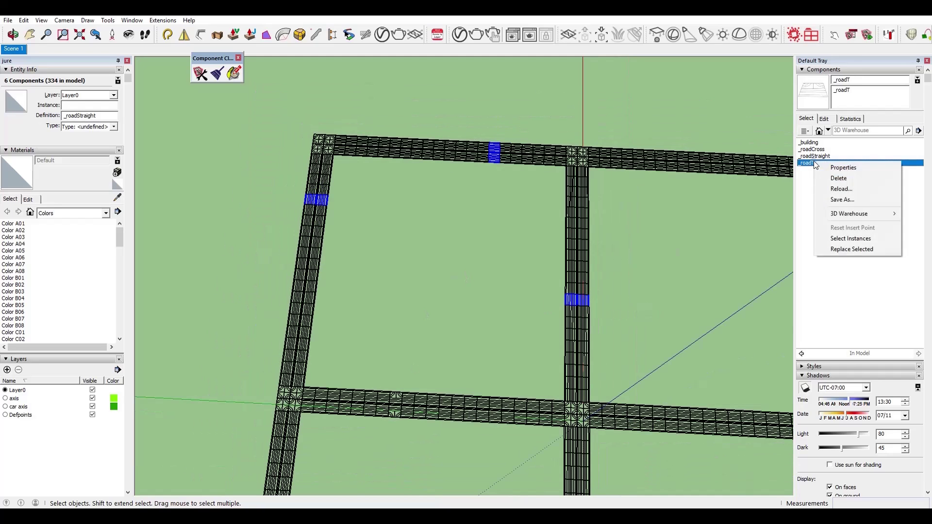
left_click(862, 249)
Mirror the block-side T tile in the outer positive green road by scaling it -1 along its red axis.
scroll(298, 241, "up", 4)
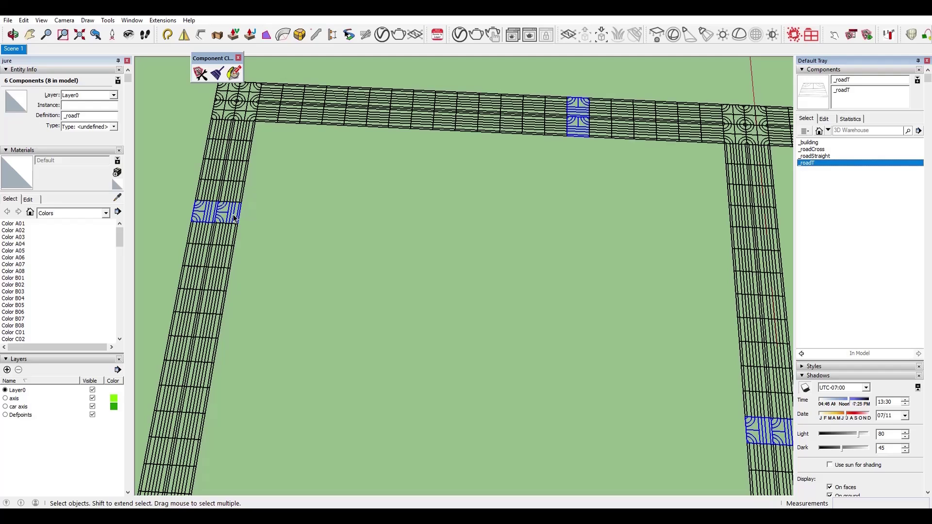
left_click(233, 218)
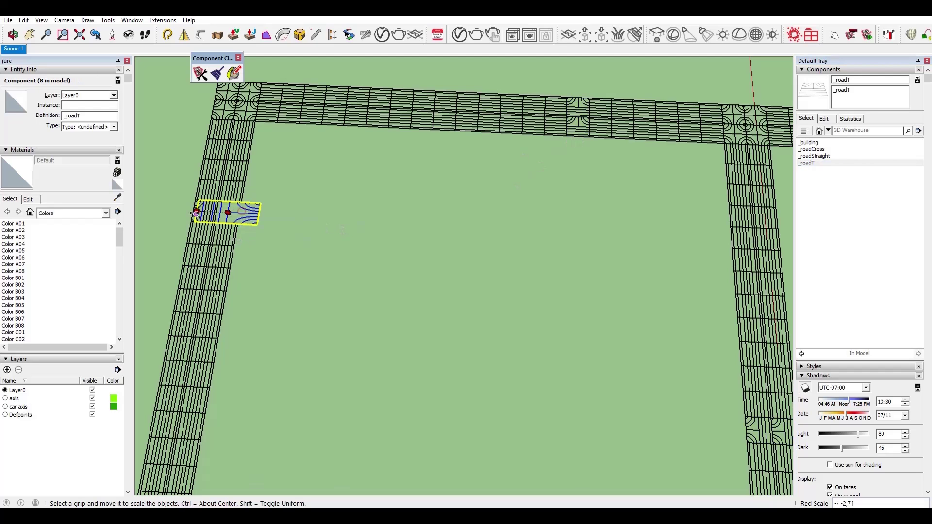
type("-1")
key("Return")
key("space")
Mirror the block-side T tile in the outer positive red cross road so its junction opens into the block.
scroll(586, 138, "up", 2)
left_click(586, 138)
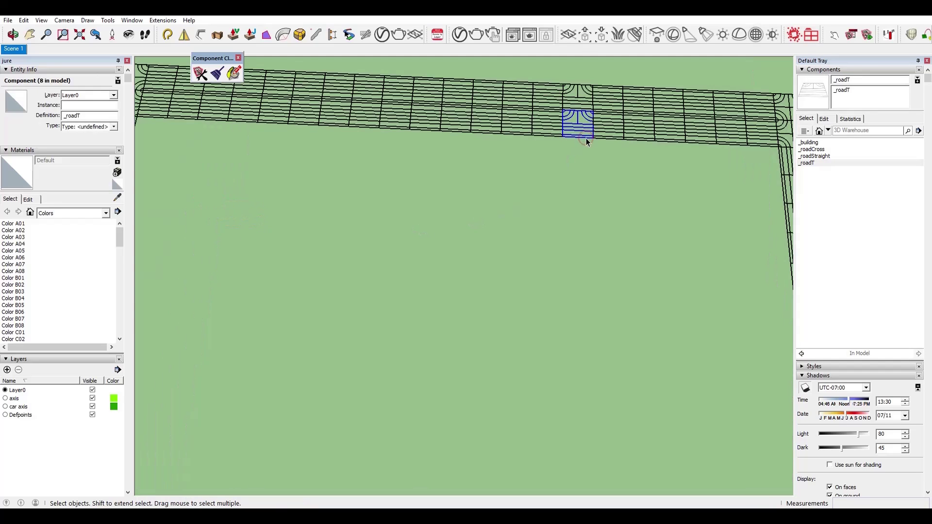
scroll(499, 235, "down", 5)
scroll(537, 202, "up", 4)
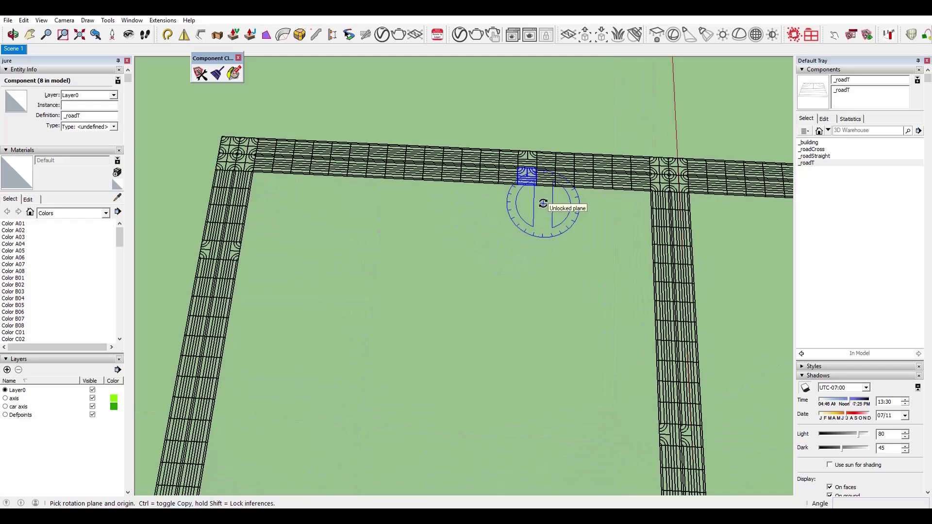
key("s")
key("space")
left_click(529, 124)
scroll(562, 349, "down", 5)
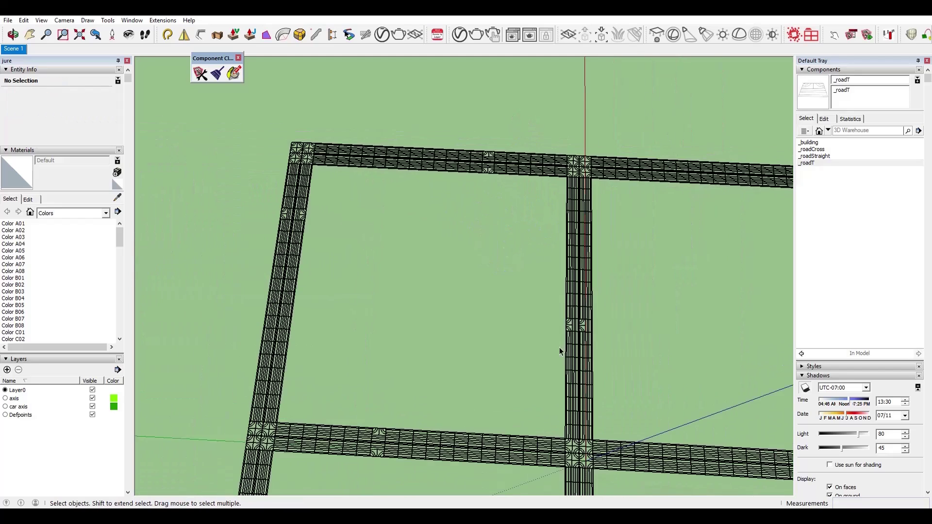
Mirror the T tile in the negative green lane of the red axis road so its junction opens away from the block.
scroll(571, 302, "up", 6)
left_click(587, 303)
key("q")
left_click(587, 302)
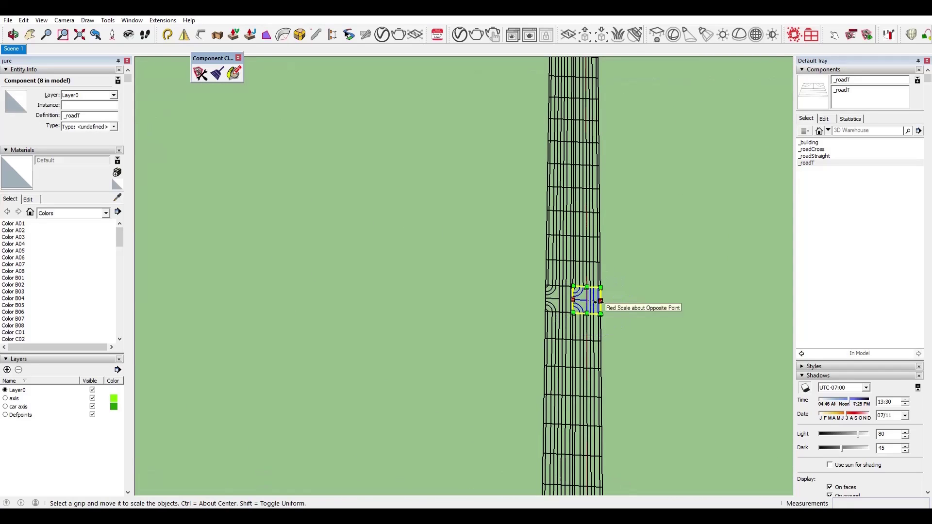
left_click(614, 304)
type("180")
key("Return")
key("space")
scroll(651, 247, "down", 5)
left_click(478, 312)
middle_click_drag(479, 312, 478, 305)
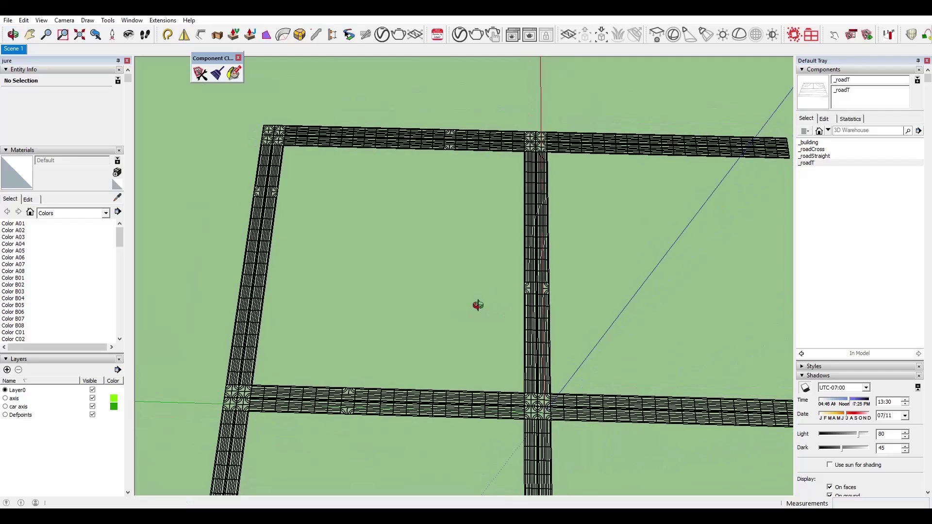
scroll(463, 304, "down", 6)
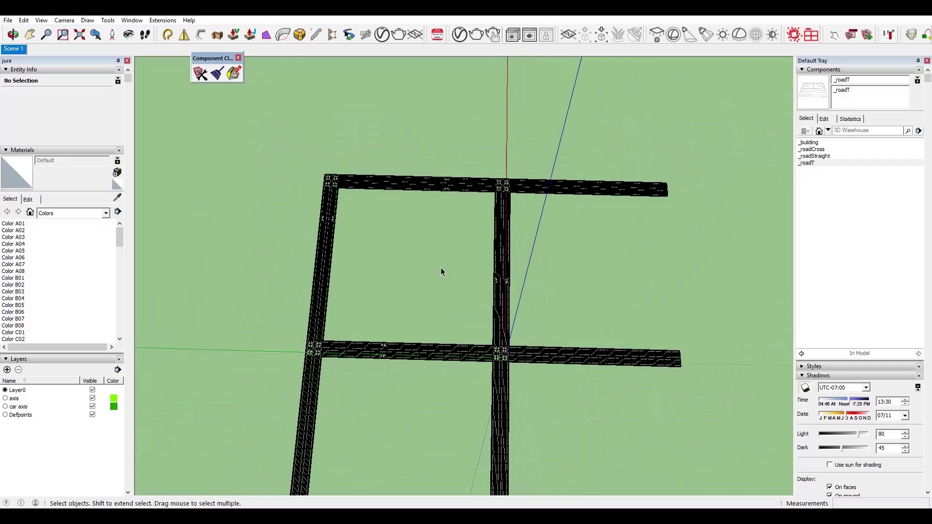
scroll(433, 249, "down", 1)
scroll(424, 257, "up", 3)
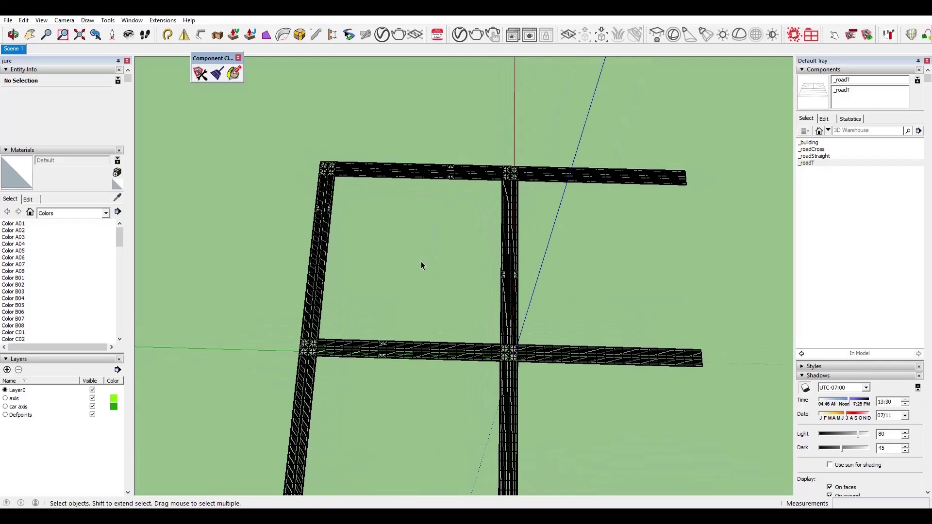
Copy five straight tiles from the block's outer cross road to the adjoining road's T-junction, starting a secondary street into the block.
scroll(421, 261, "down", 3)
scroll(421, 262, "up", 5)
mouse_move(421, 262)
middle_mouse_down()
mouse_move(431, 262)
mouse_move(312, 195)
middle_mouse_up()
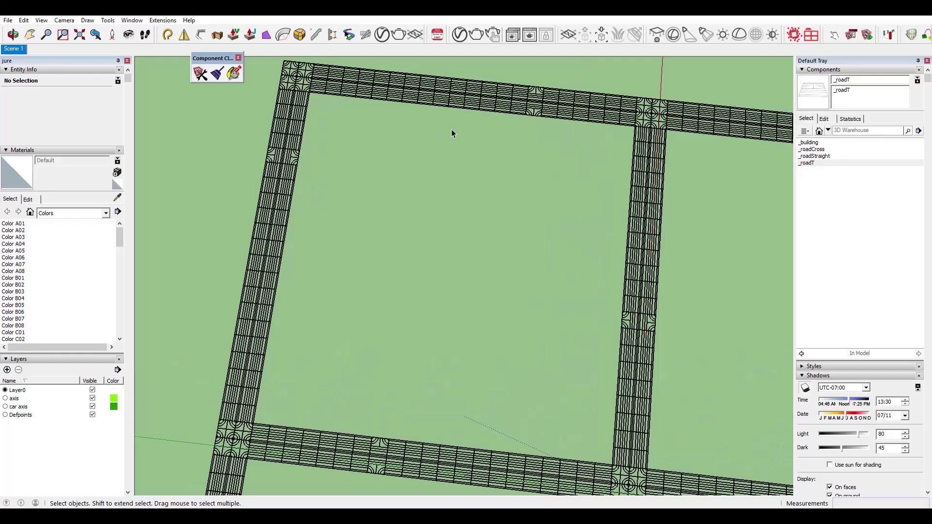
left_click_drag(416, 111, 418, 111)
key("m")
scroll(448, 121, "up", 3)
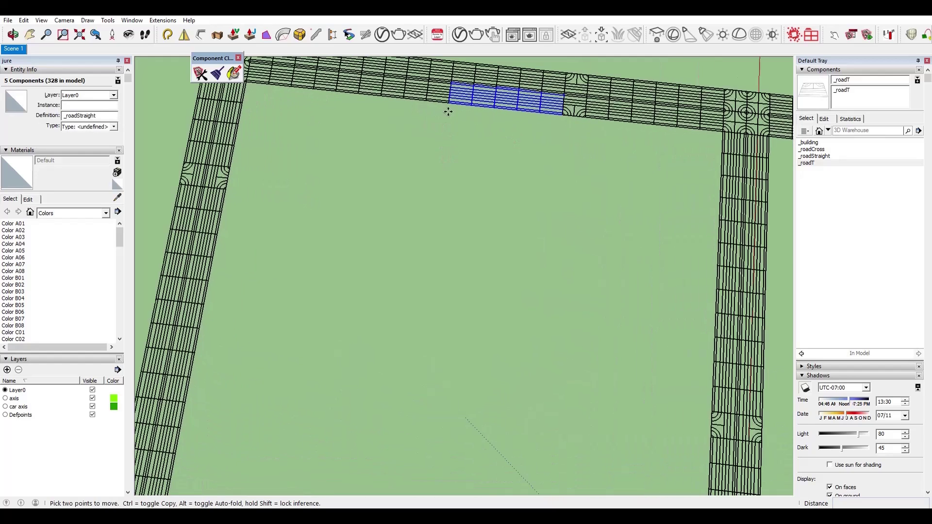
left_click(447, 108)
scroll(235, 167, "up", 3)
left_click(224, 188)
scroll(449, 240, "down", 3)
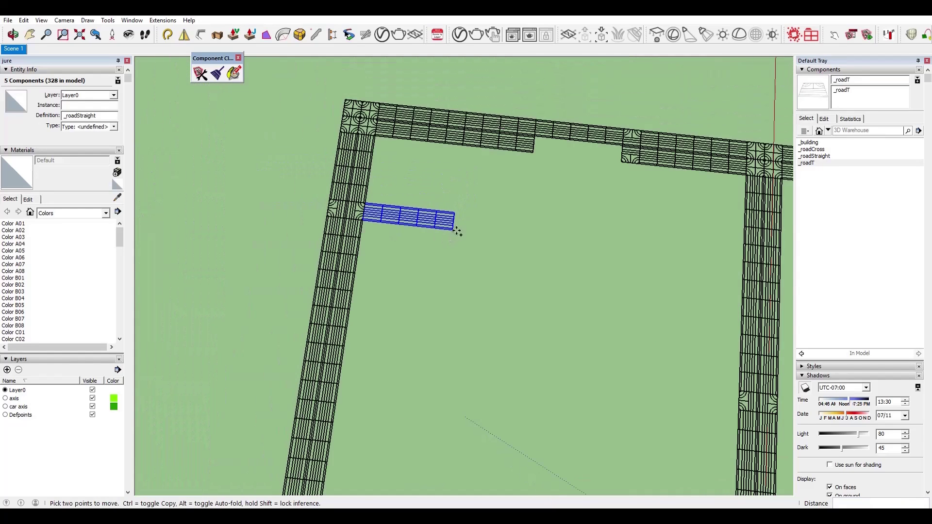
left_click(454, 231)
key("ctrl")
middle_click_drag(488, 280, 503, 282)
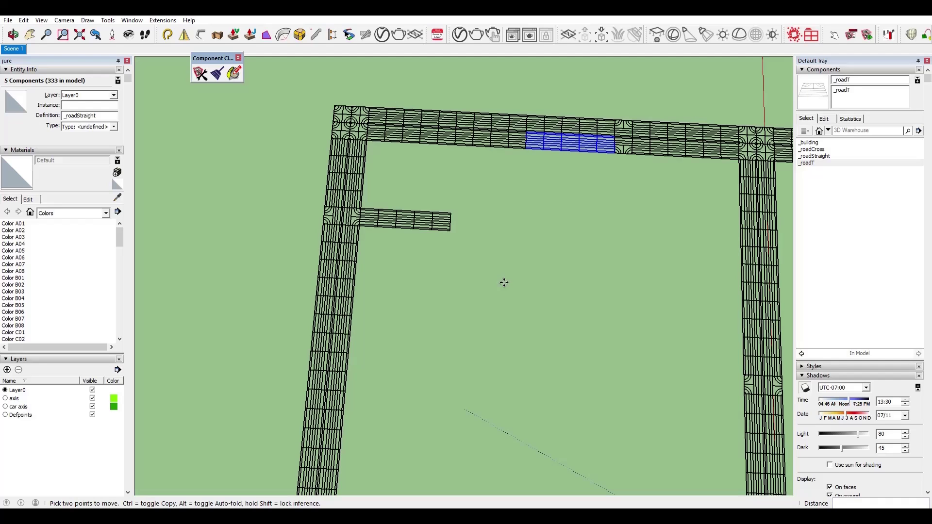
Copy the T tile at the secondary street's junction into the empty block, make it unique and open it for editing.
middle_click_drag(504, 283, 510, 287)
key("space")
left_click(337, 224)
key("m")
left_click(337, 225)
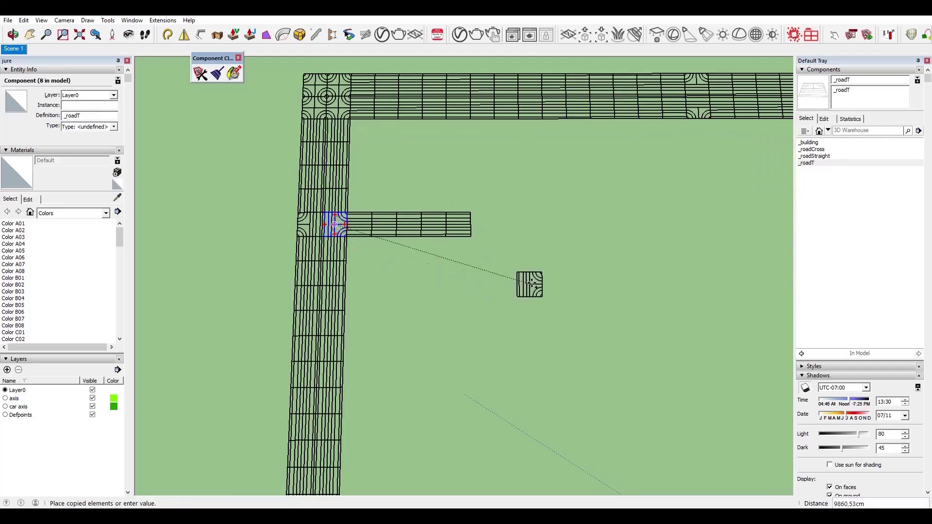
left_click(531, 286)
scroll(532, 287, "up", 6)
double_click(561, 264)
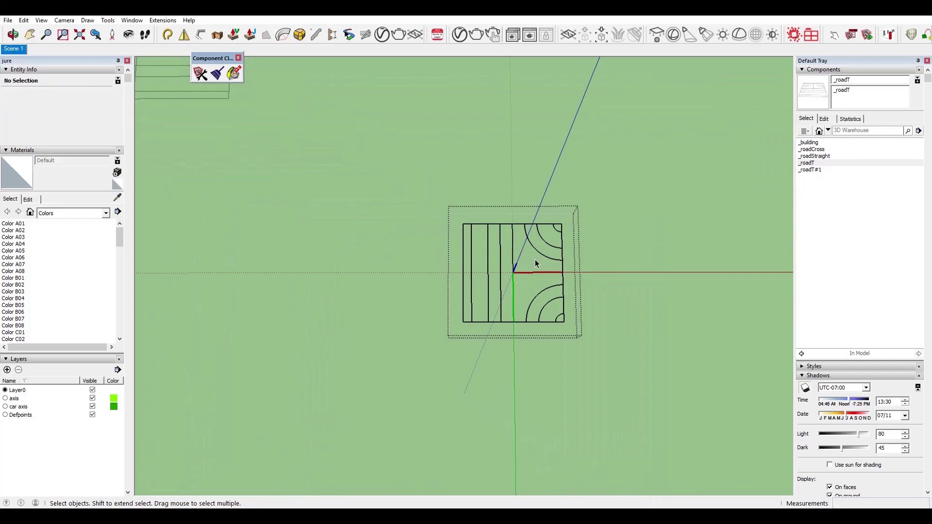
Delete the straight lane lines from the copied T tile, keeping its outline and corner arcs.
scroll(535, 259, "up", 2)
left_click_drag(535, 260, 450, 321)
key("Escape")
left_click(447, 262)
double_click(446, 265)
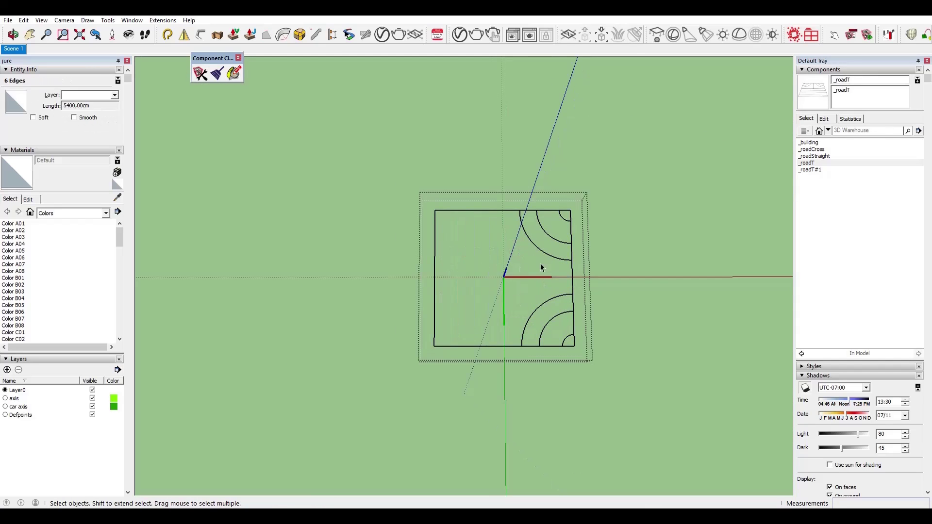
scroll(526, 264, "down", 1)
key("Delete")
Offset the largest arc of one tile corner outward by 150, adding two parallel lane arcs.
scroll(471, 331, "up", 3)
left_click(577, 249)
key("f")
left_click(576, 249)
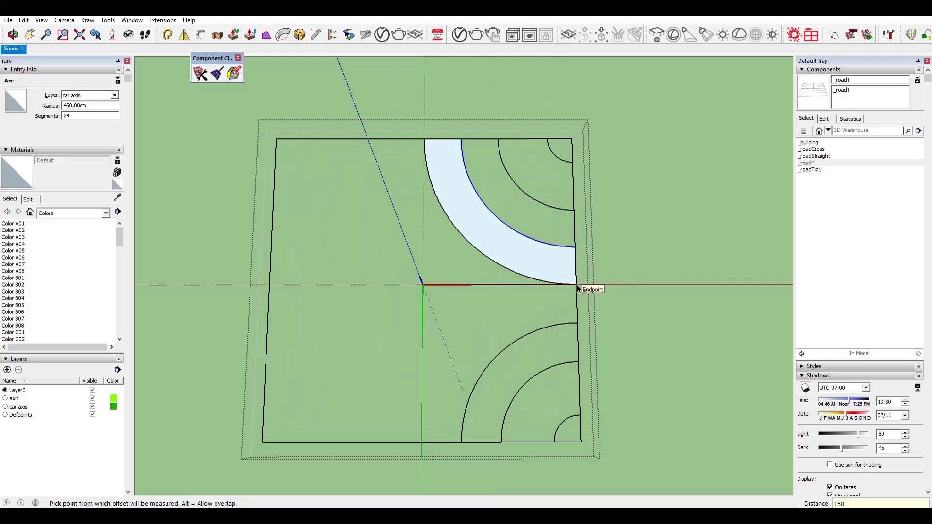
type("150")
key("Return")
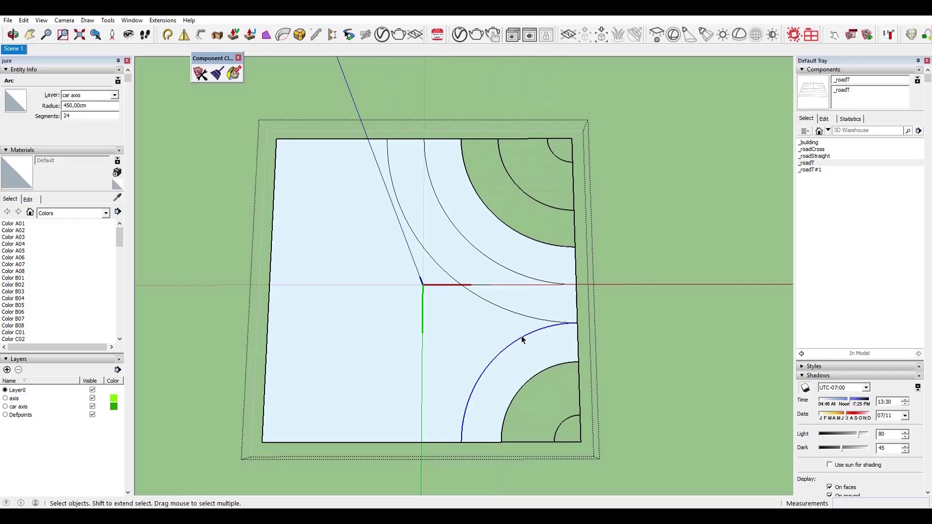
Delete the two larger arcs in the tile's other corner.
key("Delete")
key("f")
key("space")
left_click(534, 377)
key("Delete")
Weld the outer offset arc into one curve and delete the face along its inner side.
left_click(516, 313)
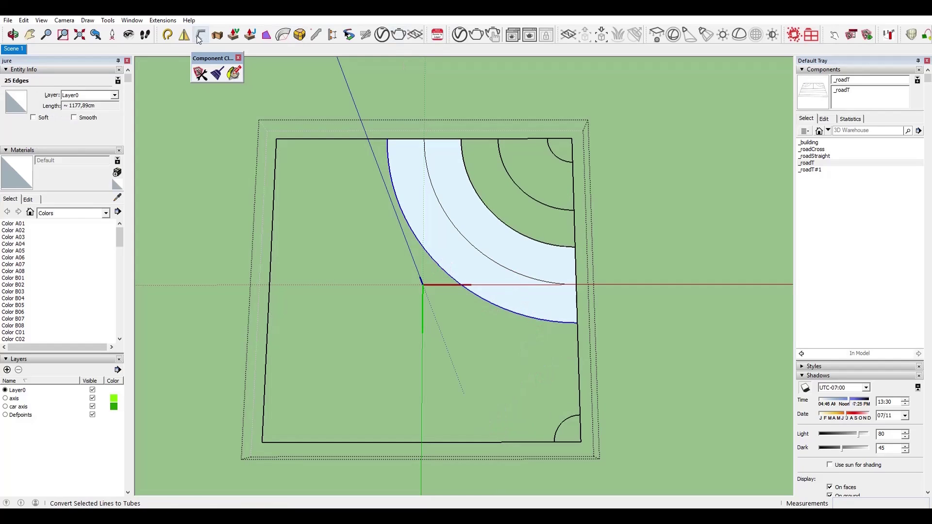
left_click(198, 39)
left_click(510, 312)
left_click(470, 287)
key("Delete")
Offset the welded curve outward twice by 150 and delete the small arc left in the other corner.
scroll(415, 184, "up", 1)
left_click(424, 257)
key("f")
left_click(425, 256)
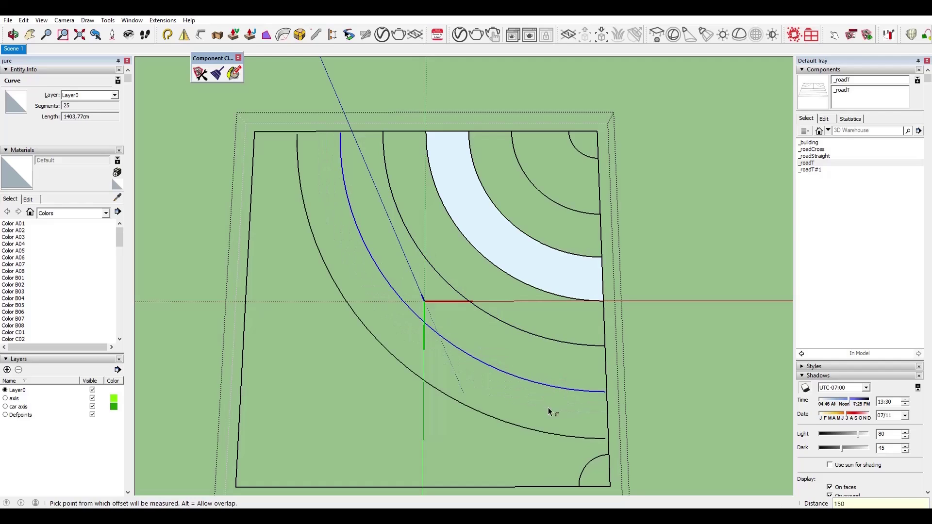
key("space")
left_click(588, 465)
key("Delete")
Finish editing the tile and rename the component _roadT#1 as _road90.
scroll(442, 420, "down", 2)
left_click(651, 296)
left_click(811, 170)
left_click_drag(862, 81, 849, 83)
key("BackSpace")
key("BackSpace")
key("BackSpace")
key("BackSpace")
key("BackSpace")
type("90")
key("Return")
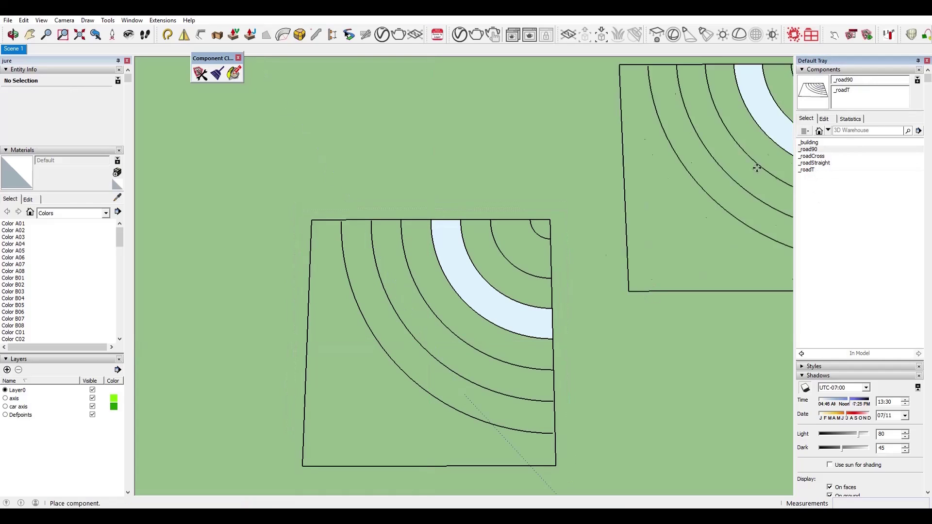
Copy a straight tile from the secondary street against one open side of the _road90 tile.
key("space")
scroll(524, 278, "down", 10)
left_click(393, 222)
key("m")
left_click(366, 220)
left_click(532, 322)
Copy the adjacent straight tile rotated 90 degrees and place it against the other open side of the _road90 tile.
key("space")
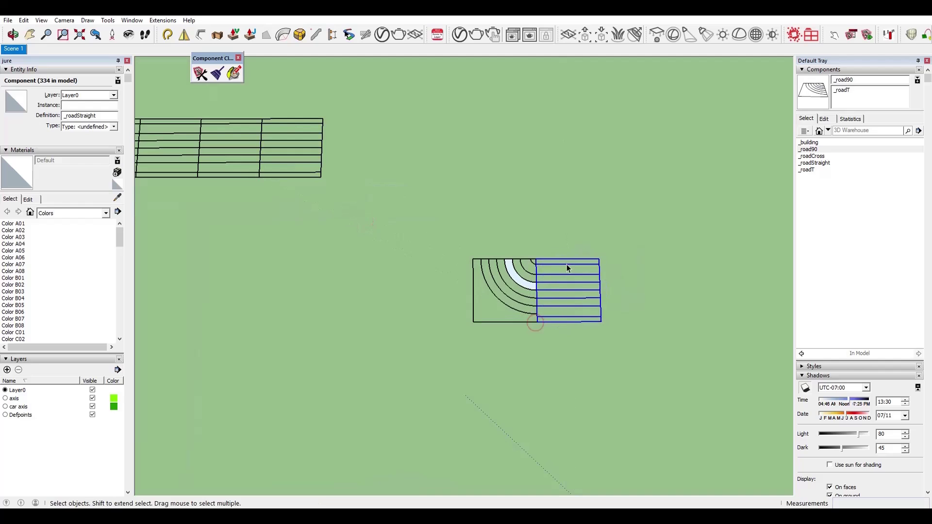
left_click(567, 259)
key("ctrl")
left_click(536, 226)
key("m")
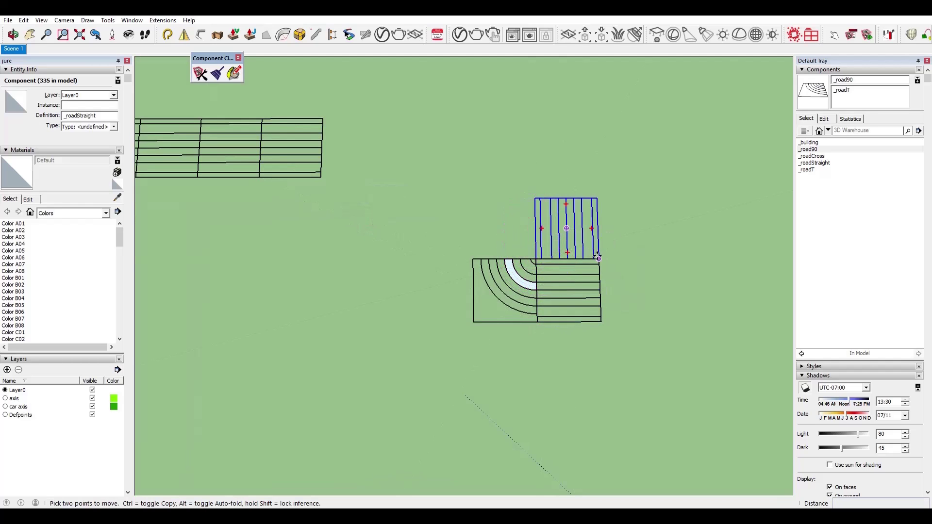
left_click(600, 258)
left_click(536, 259)
Open the _road90 tile for editing and align the lane curve ends on one side with the straight tile's lane lines.
scroll(533, 272, "up", 6)
key("space")
scroll(547, 240, "up", 2)
double_click(539, 234)
scroll(535, 388, "up", 3)
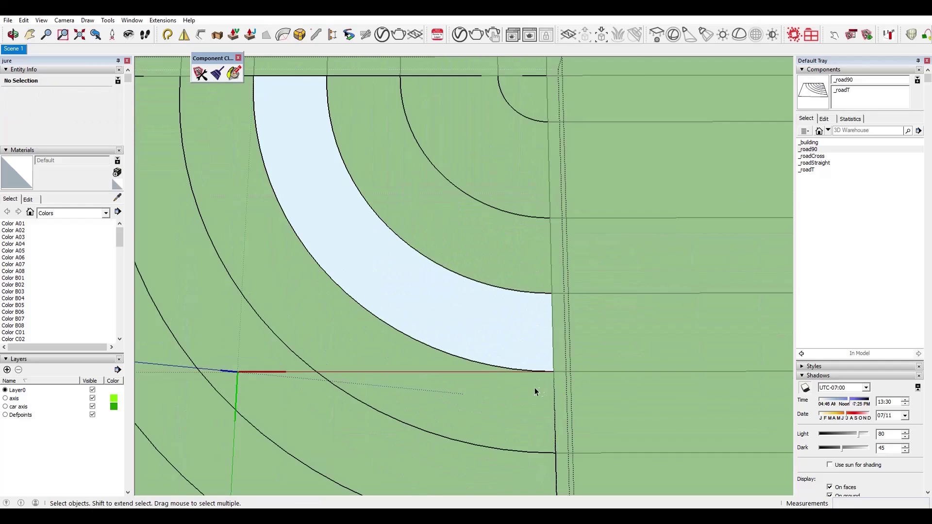
scroll(529, 457, "up", 3)
scroll(593, 422, "up", 4)
key("m")
scroll(592, 413, "down", 4)
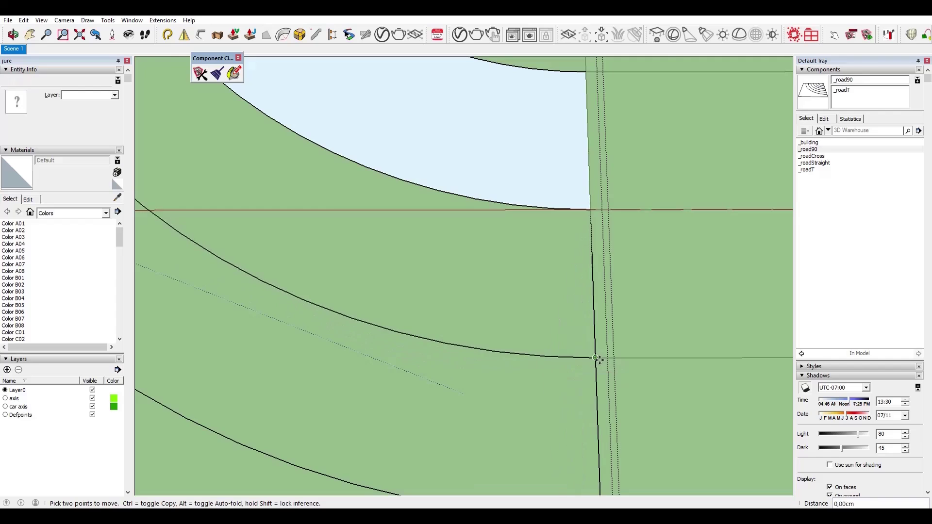
scroll(427, 224, "down", 3)
scroll(448, 235, "up", 1)
Move the lane curve ends on the tile's other open side onto the adjacent straight tile's lane lines.
left_click(428, 230)
scroll(422, 237, "up", 2)
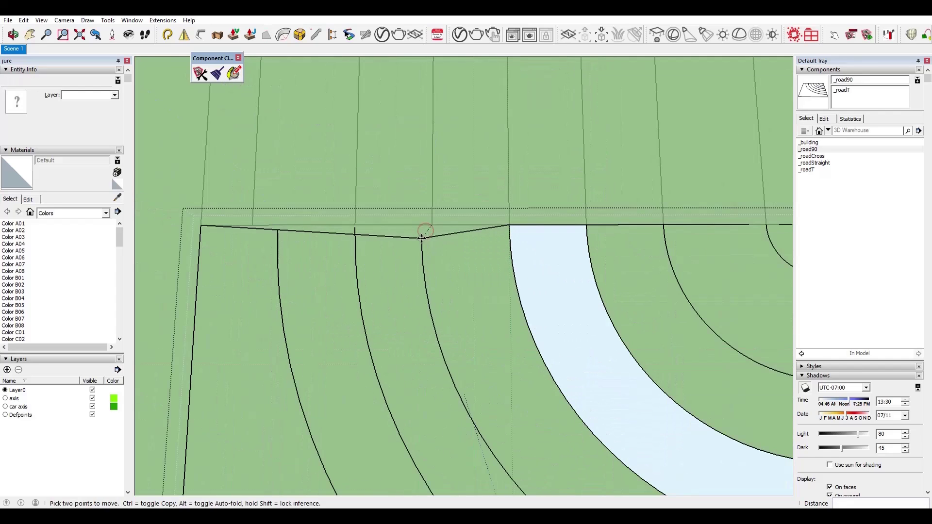
left_click(433, 226)
left_click(351, 242)
scroll(291, 248, "down", 4)
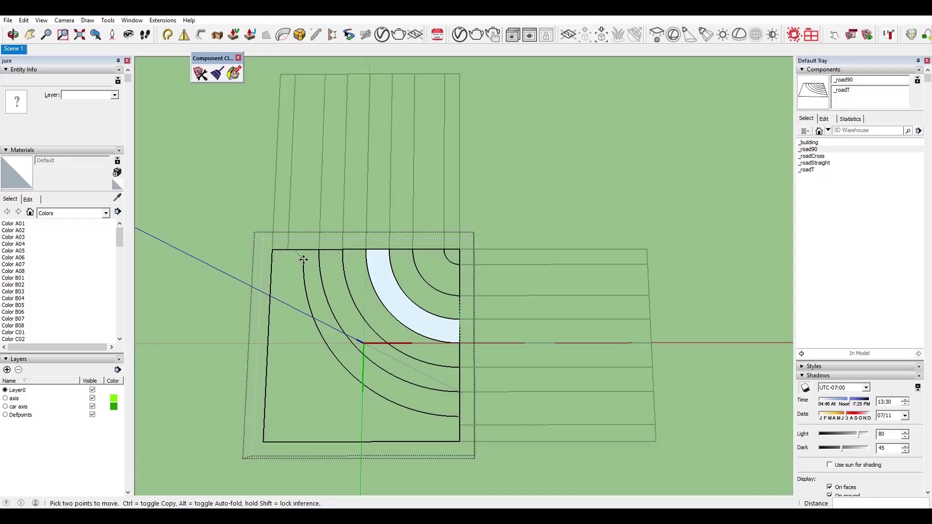
Replace the outermost curve of the _road90 tile with a 200 offset of the neighbouring curve.
key("Escape")
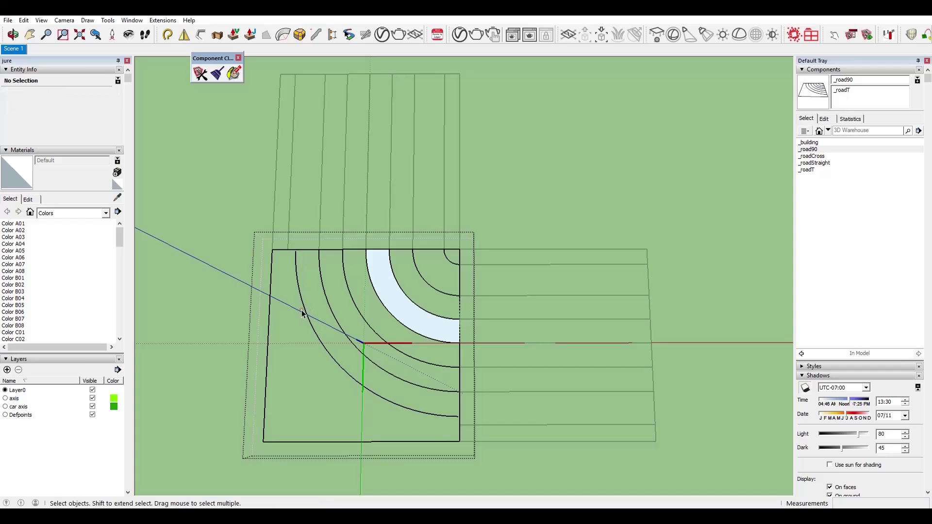
left_click(302, 314)
left_click(329, 305)
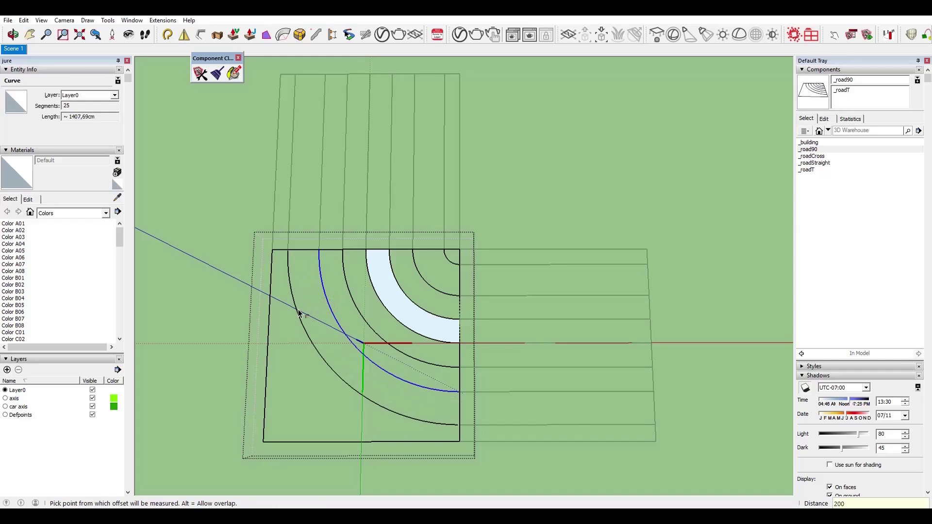
Snap both ends of the new outermost curve to the tile edges at the straight tiles' outer lane lines.
key("m")
scroll(290, 252, "up", 3)
left_click(289, 251)
left_click(287, 246)
middle_click_drag(410, 265, 396, 250)
scroll(408, 208, "down", 3)
scroll(486, 378, "up", 4)
left_click(523, 392)
left_click(526, 393)
key("space")
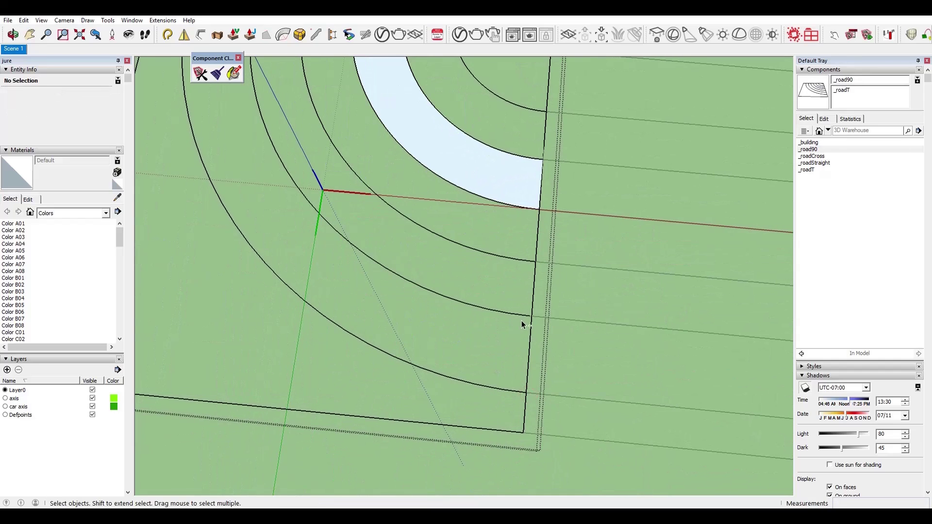
Snap the remaining inner lane curve ends to the _road90 tile's edge along the straight tile.
left_click(525, 316)
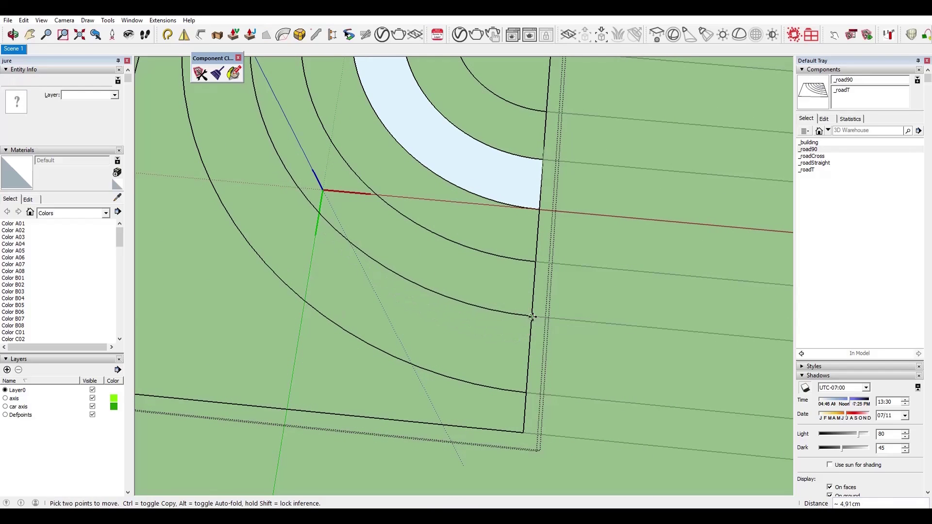
left_click(536, 262)
left_click(536, 262)
scroll(481, 305, "down", 3)
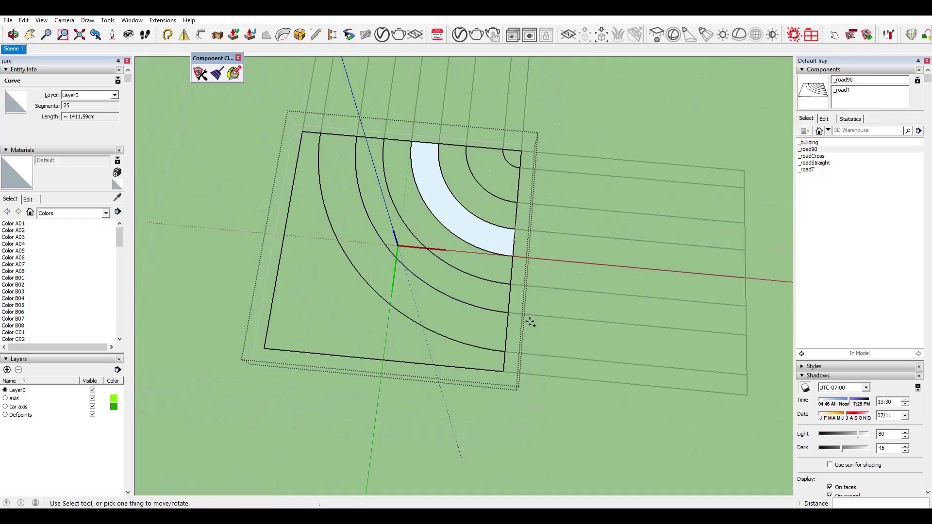
Delete the leftover face between the lane curves and finish editing the _road90 tile.
key("space")
left_click(531, 319)
double_click(500, 239)
key("ctrl+a")
key("ctrl+x")
key("ctrl+z")
left_click(493, 240)
key("Delete")
left_click(555, 344)
scroll(555, 344, "down", 9)
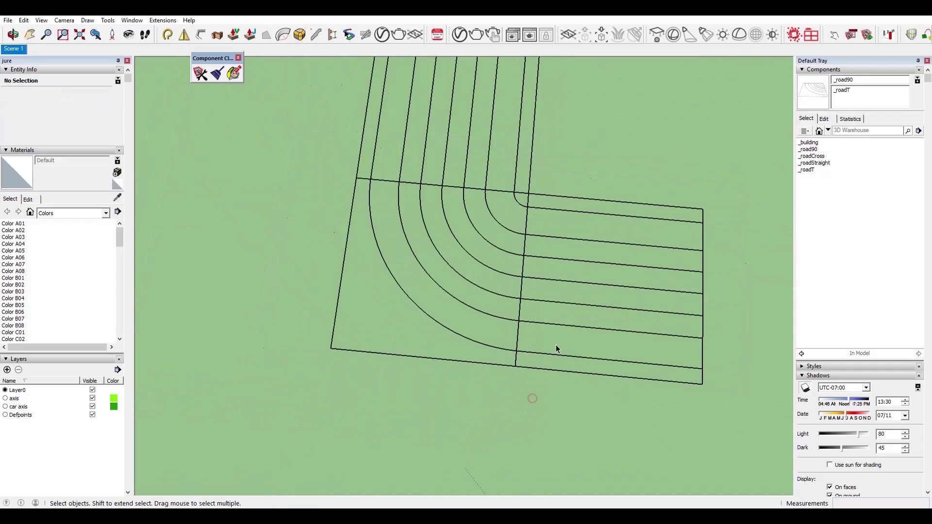
Rotate the curved tile and its two straight neighbours together by 180 degrees.
scroll(555, 305, "up", 2)
left_click_drag(576, 276, 505, 326)
key("q")
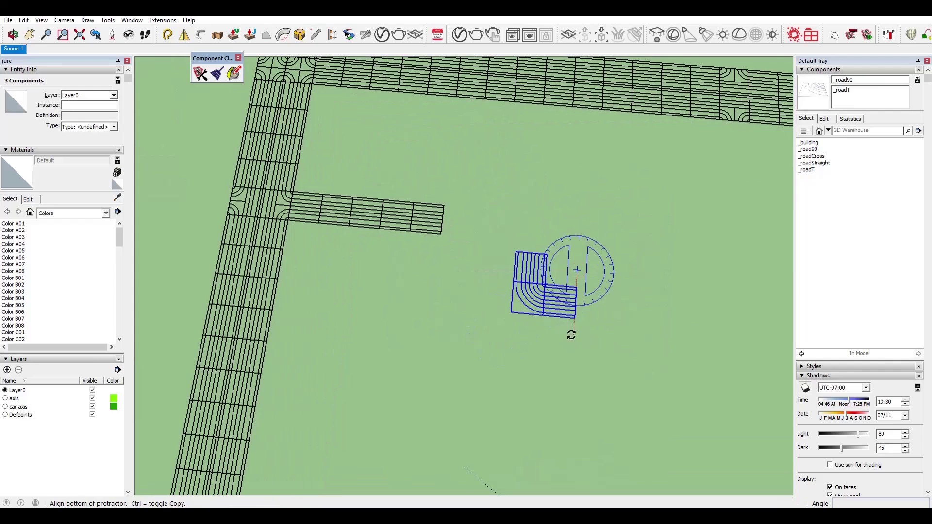
left_click(571, 335)
left_click(579, 181)
Move the three-tile corner onto the free end of the secondary street.
key("m")
scroll(581, 219, "up", 2)
left_click(581, 226)
left_click(390, 200)
scroll(452, 347, "down", 2)
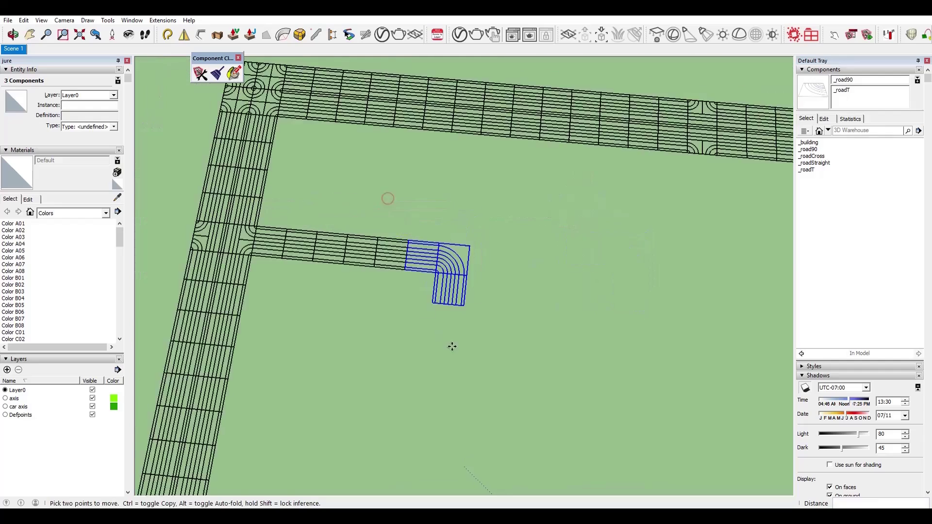
scroll(452, 346, "down", 3)
middle_click_drag(452, 347, 430, 310)
scroll(446, 304, "down", 1)
Copy six straight tiles from the red axis road to the corner's free end to extend the secondary street.
key("space")
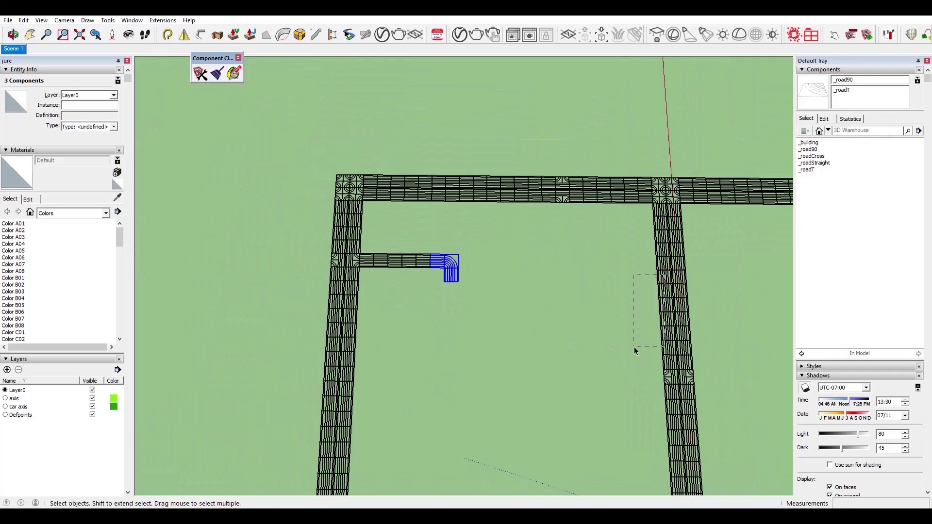
scroll(634, 351, "up", 1)
key("m")
left_click(665, 254)
scroll(391, 275, "up", 2)
key("ctrl")
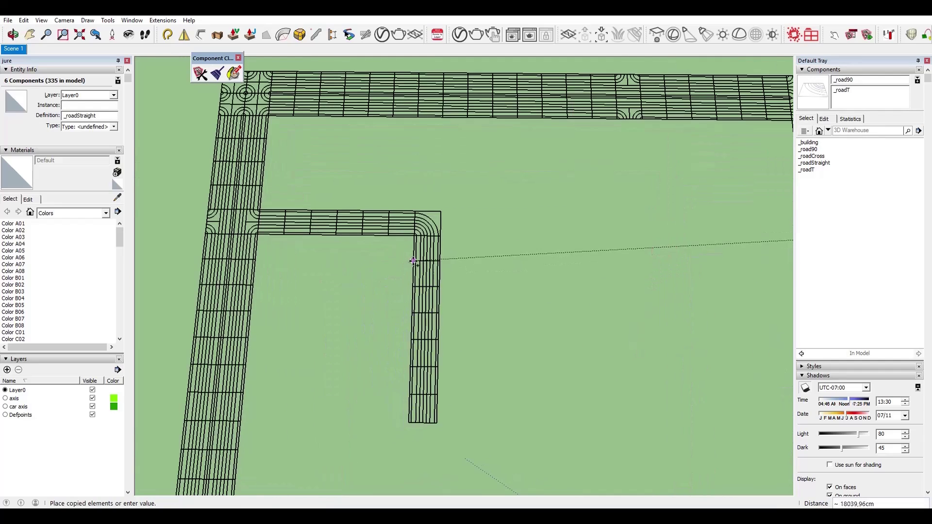
left_click(412, 261)
scroll(412, 265, "down", 2)
Copy eight straight tiles from the red axis road, rotate them 90 degrees and align them with that road's T-junction.
key("space")
scroll(638, 383, "up", 1)
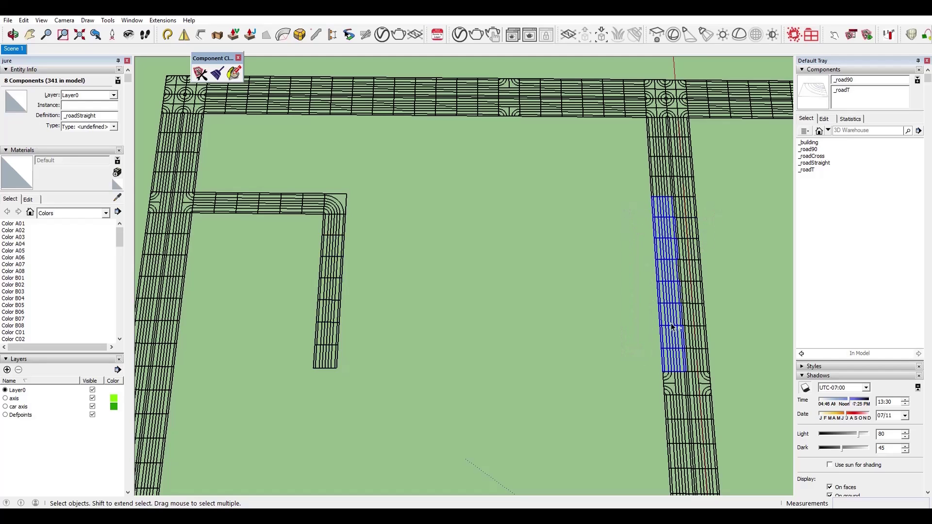
key("m")
scroll(661, 385, "up", 2)
scroll(683, 373, "up", 1)
left_click(668, 368)
left_click(694, 368)
key("ctrl")
left_click(666, 327)
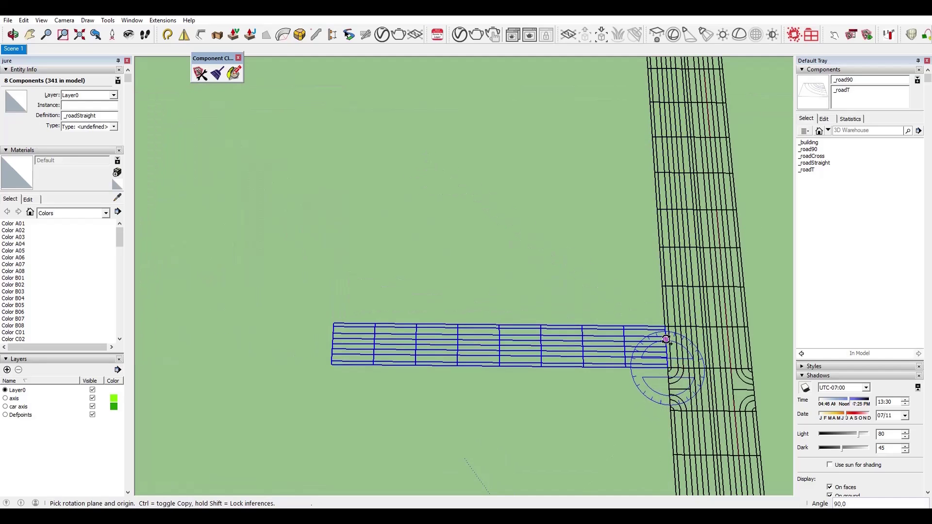
key("m")
left_click(665, 326)
left_click(668, 367)
Copy the three-tile corner, rotate it 180 degrees and attach it to the free end of the extended secondary street.
scroll(582, 418, "down", 3)
scroll(386, 296, "up", 1)
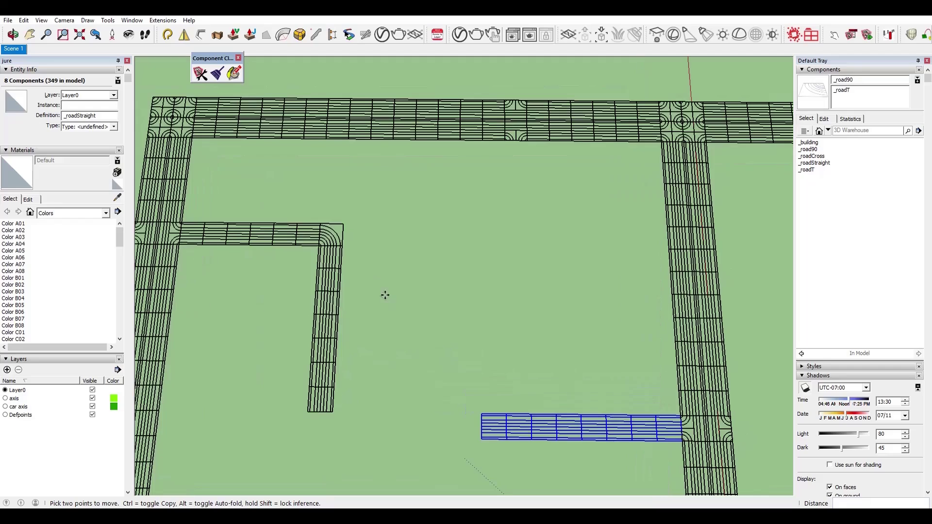
key("ctrl+v")
key("space")
left_click_drag(470, 252, 368, 358)
key("q")
left_click(469, 281)
key("m")
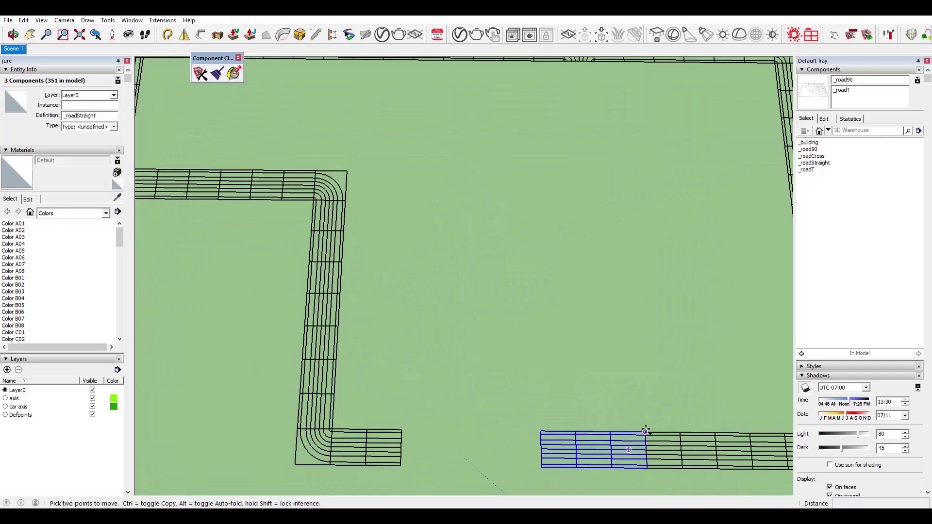
Move the three straight tiles against the corner so the secondary street reaches the red axis road's T-junction.
left_click(427, 449)
scroll(502, 326, "down", 3)
key("space")
scroll(486, 418, "up", 1)
Copy the eight-tile corner, mirror it onto the lower road's T-junction and delete its surplus end tile.
left_click_drag(453, 141, 360, 218)
key("ctrl+v")
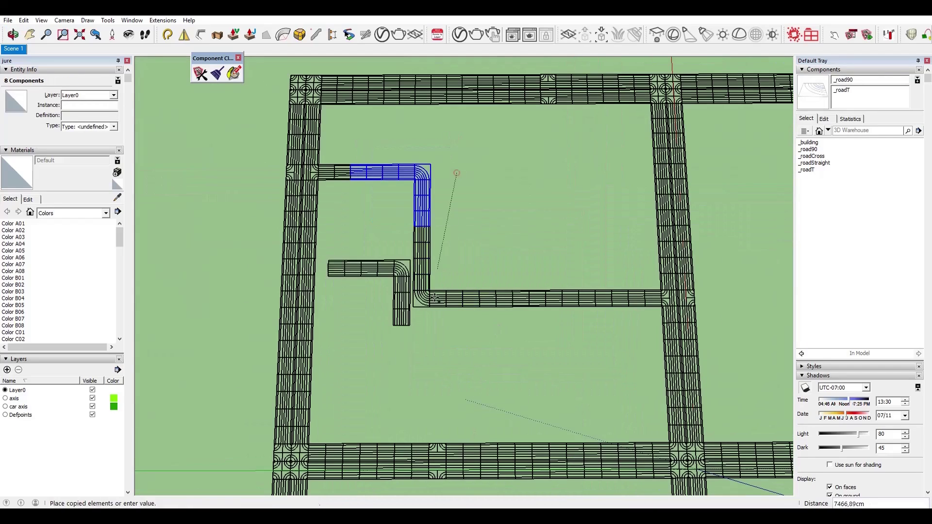
left_click(360, 426)
key("s")
left_click_drag(360, 389, 539, 389)
key("m")
left_click_drag(448, 422, 437, 440)
middle_click_drag(484, 369, 530, 358)
scroll(531, 358, "up", 1)
key("space")
left_click(516, 348)
key("Delete")
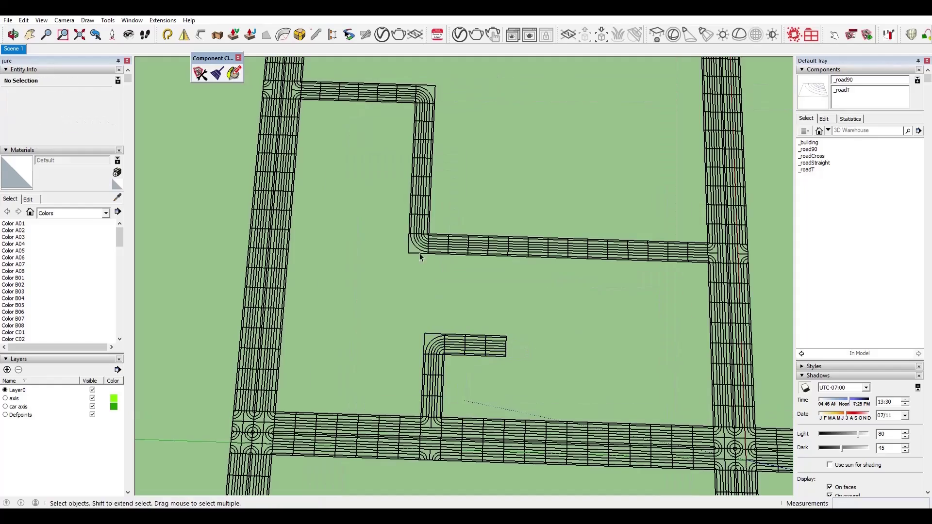
Copy the seven-tile corner section and attach it to the free end of the street rising from the lower road.
left_click_drag(470, 187, 406, 261)
key("ctrl+v")
key("m")
left_click_drag(515, 375, 514, 353)
scroll(509, 377, "up", 2)
scroll(550, 387, "down", 2)
Replace the straight tile where the secondary streets meet with a crossing tile and link it to the upper road's T-junction.
left_click(806, 170)
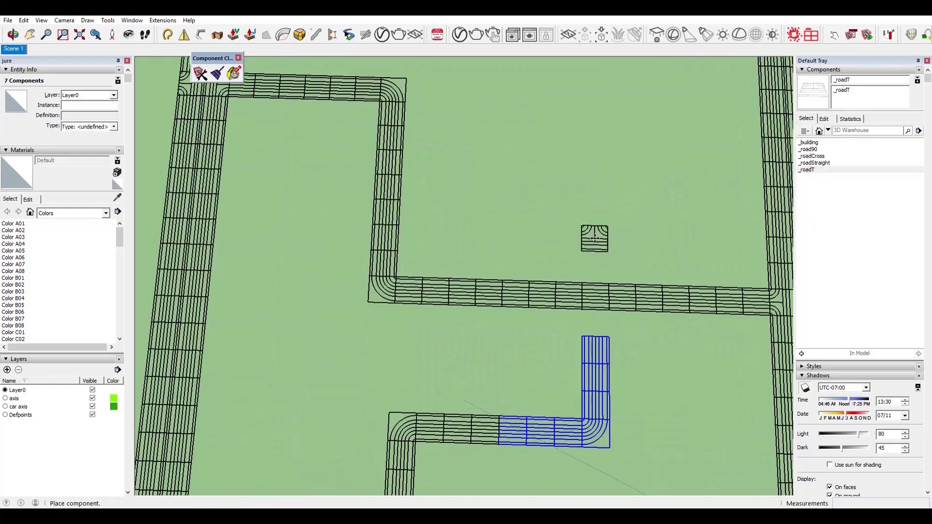
key("space")
left_click(595, 293)
key("Delete")
scroll(495, 429, "down", 1)
scroll(527, 462, "down", 5)
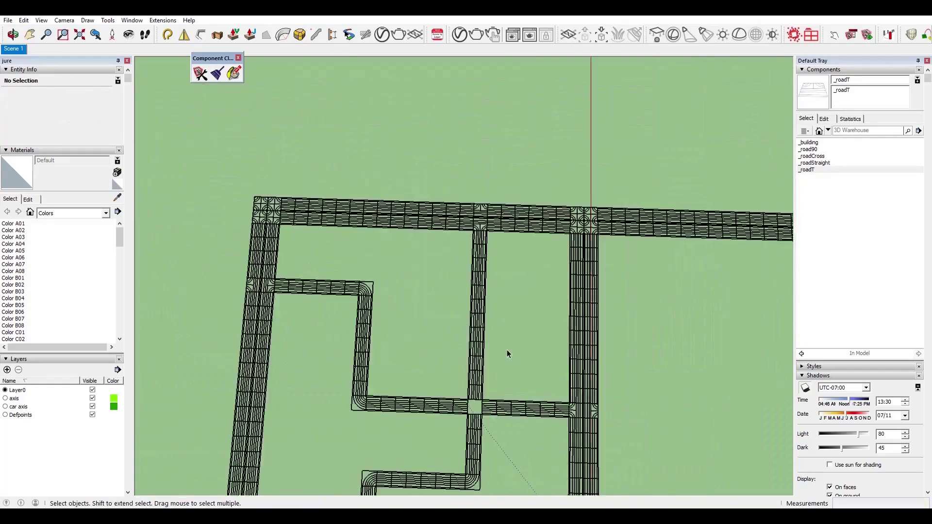
left_click(599, 202)
middle_click_drag(549, 298, 501, 385)
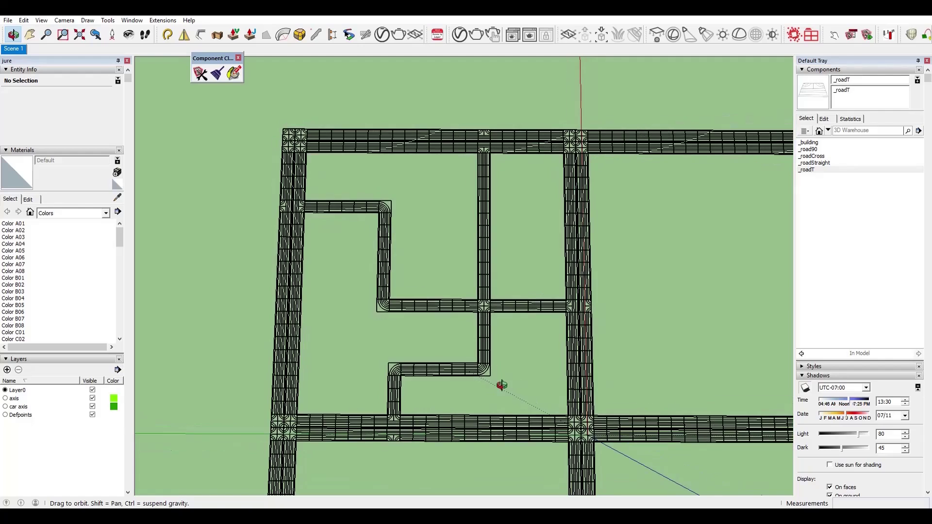
Remove straight tiles beside the main-road T-junctions and move the horizontal secondary street closer to the upper road.
scroll(503, 309, "down", 3)
scroll(503, 320, "up", 1)
scroll(440, 358, "up", 2)
scroll(444, 389, "down", 2)
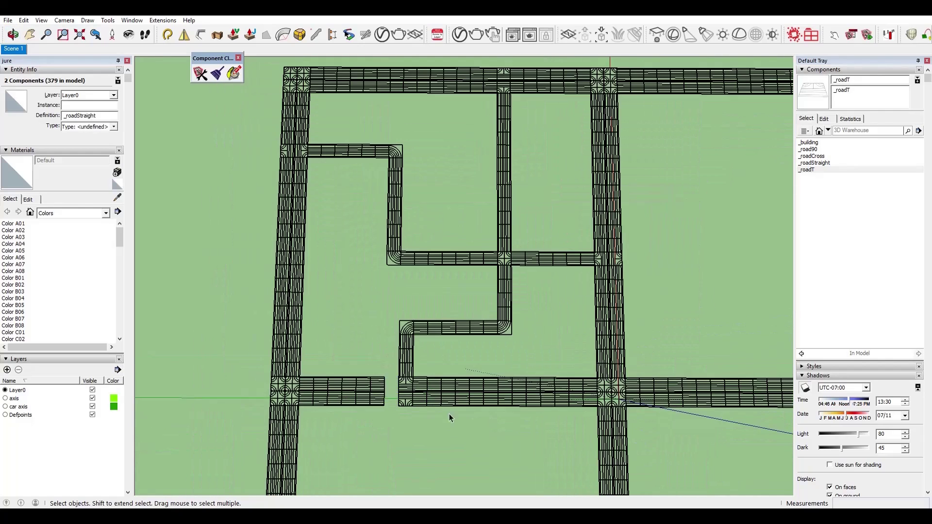
scroll(450, 416, "up", 2)
left_click_drag(532, 198, 359, 229)
key("m")
left_click(658, 231)
scroll(665, 223, "up", 1)
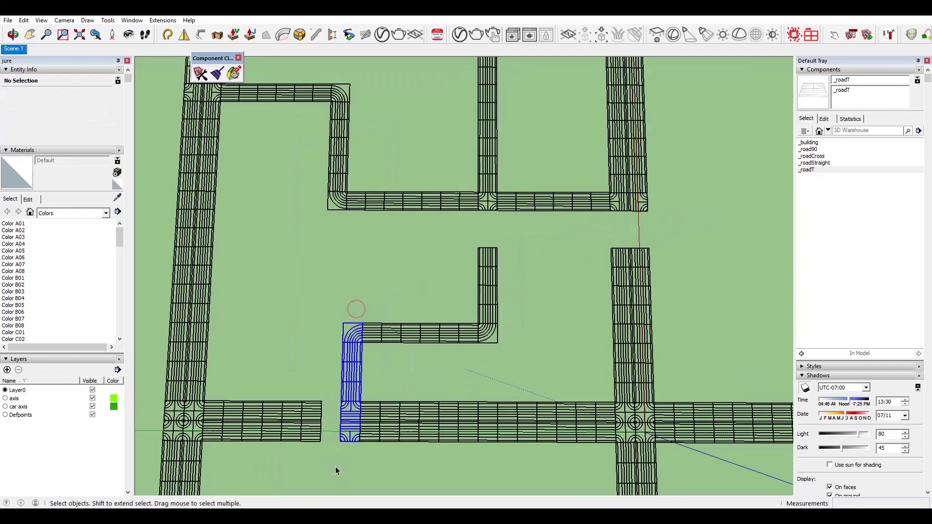
Move the lower road's T-junction and its attached street into line with the corner of the upper secondary street.
left_click(345, 308)
scroll(329, 254, "down", 2)
key("m")
left_click(329, 245)
scroll(328, 255, "up", 2)
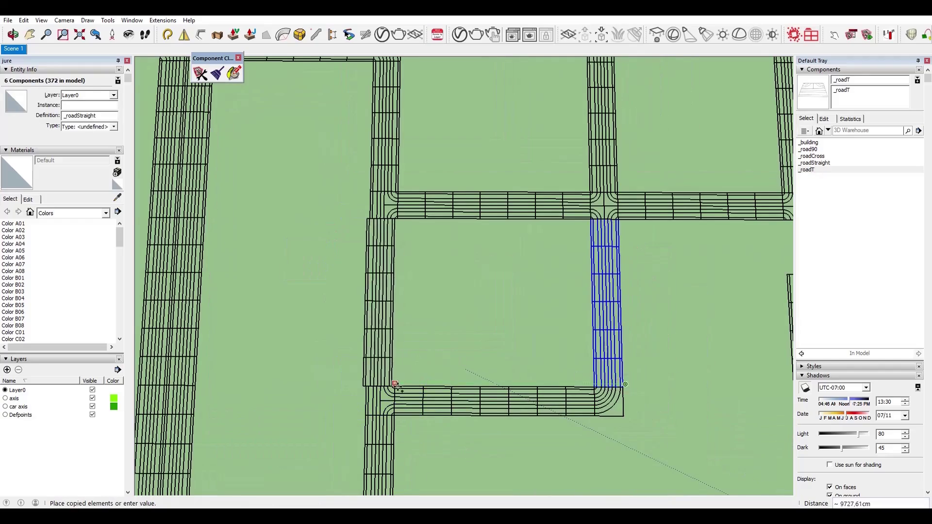
Copy six straight tiles between the two T-junction tiles to close the block's inner vertical street.
scroll(422, 416, "up", 1)
scroll(333, 389, "up", 2)
left_click(333, 389)
key("space")
Fill the remaining gaps in the red axis road and the lower main road with copied straight tiles.
scroll(665, 316, "down", 4)
scroll(493, 338, "up", 2)
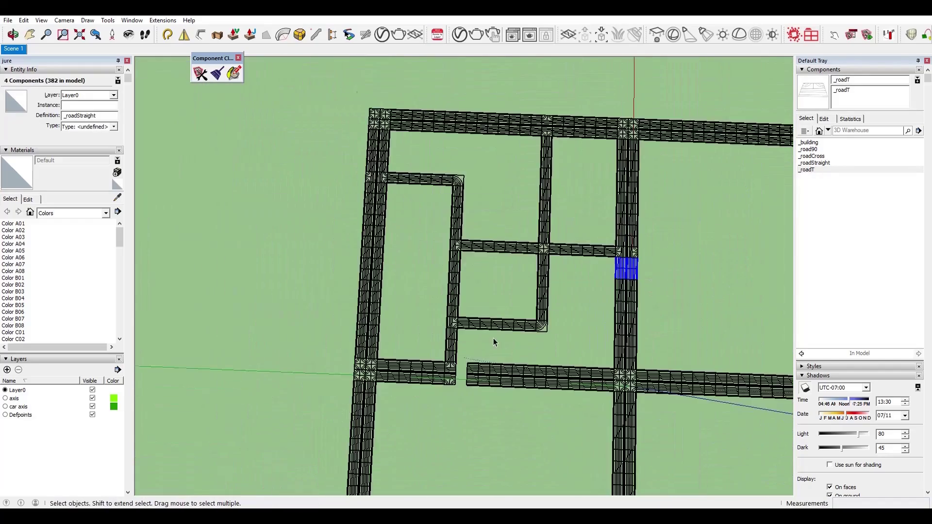
scroll(493, 338, "up", 3)
scroll(523, 399, "down", 4)
middle_click_drag(523, 399, 483, 272)
scroll(483, 273, "up", 3)
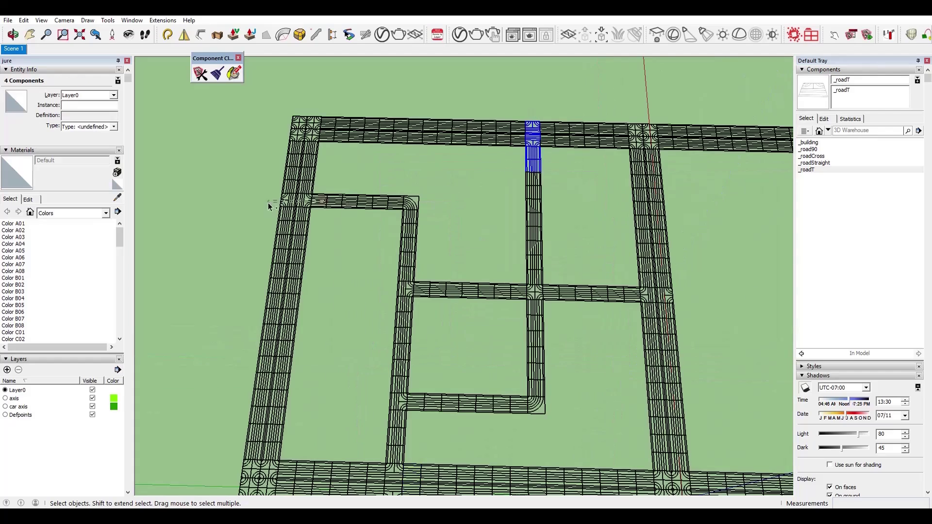
Select all secondary street tiles with their T-junctions and create a component named "_inner roads".
left_click_drag(268, 207, 268, 206)
scroll(405, 477, "down", 1)
type("g_inner roads")
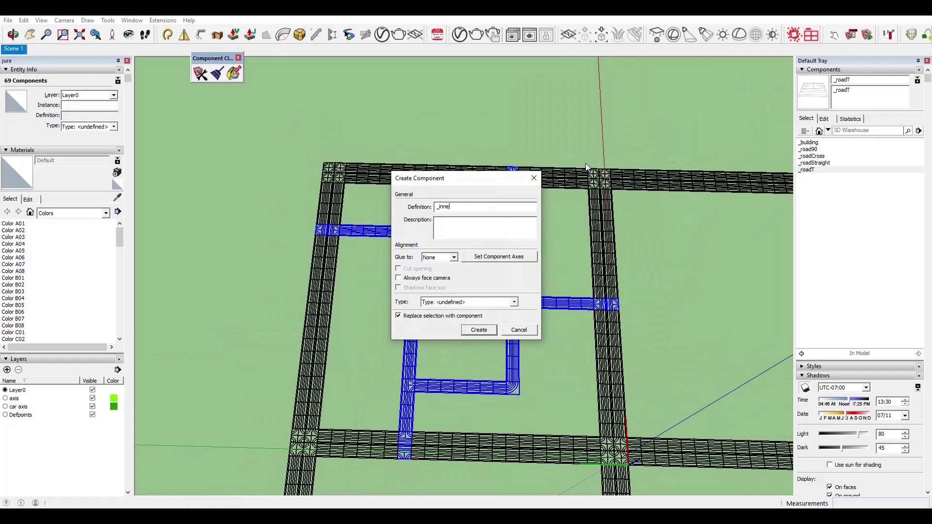
key("Return")
Copy the inner roads component into the neighbouring block and align its corner with the main road grid.
scroll(585, 164, "down", 3)
key("m")
scroll(327, 152, "up", 4)
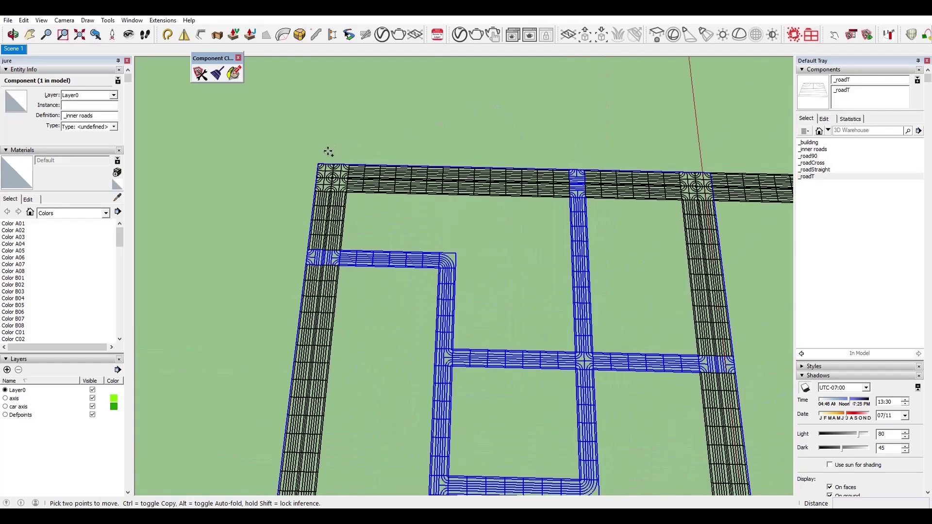
left_click(314, 166)
key("ctrl")
left_click(370, 260)
scroll(371, 260, "down", 3)
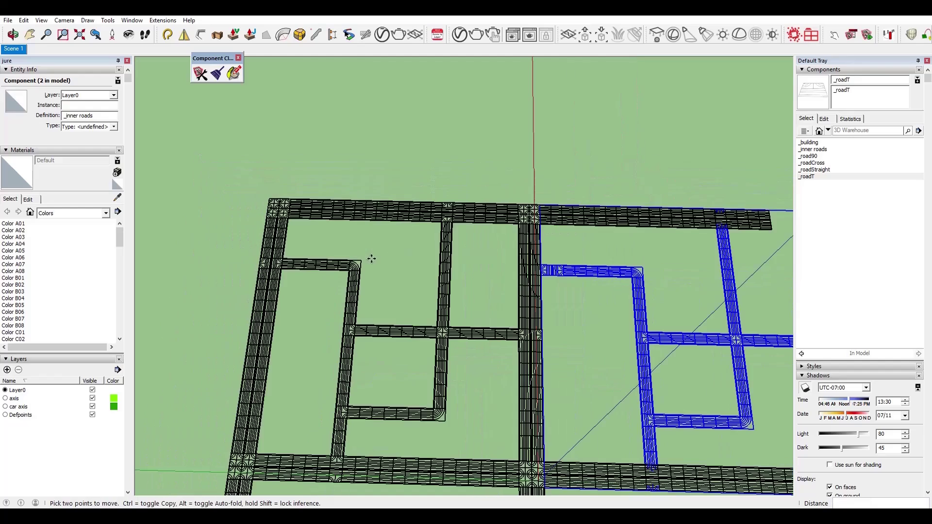
scroll(547, 271, "up", 6)
scroll(556, 256, "down", 6)
key("space")
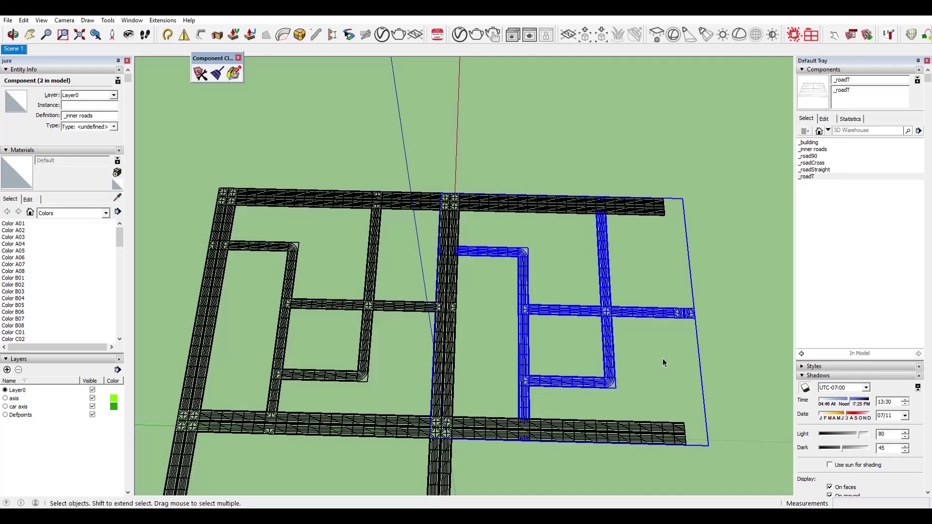
Rotate the copied inner roads component a quarter turn clockwise.
key("q")
left_click(579, 298)
key("Return")
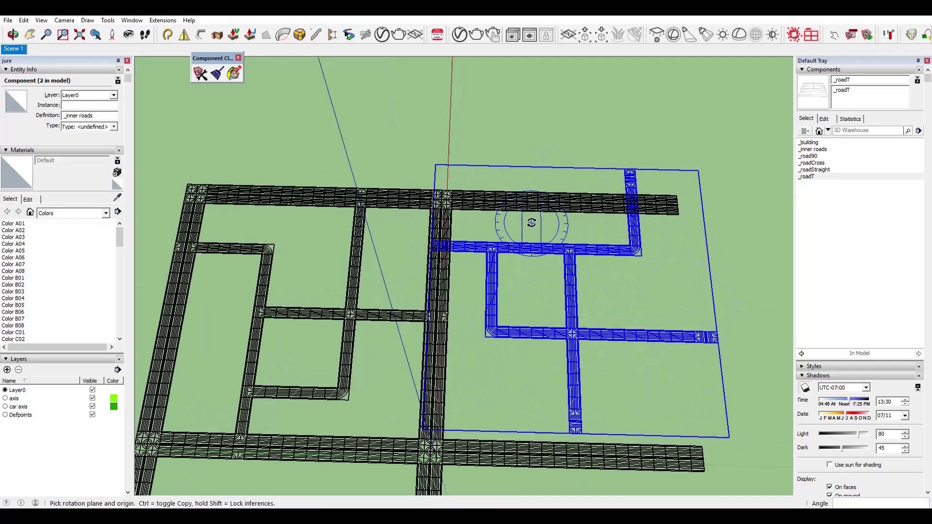
Move the rotated inner roads so that their T-junction ends sit exactly on the surrounding main roads.
scroll(416, 235, "up", 5)
key("m")
scroll(691, 128, "up", 2)
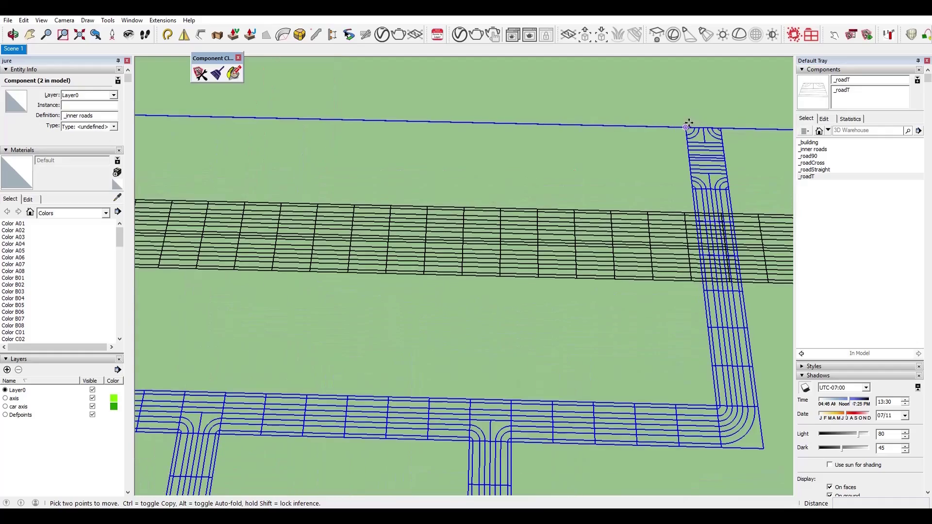
left_click(690, 128)
scroll(575, 211, "up", 3)
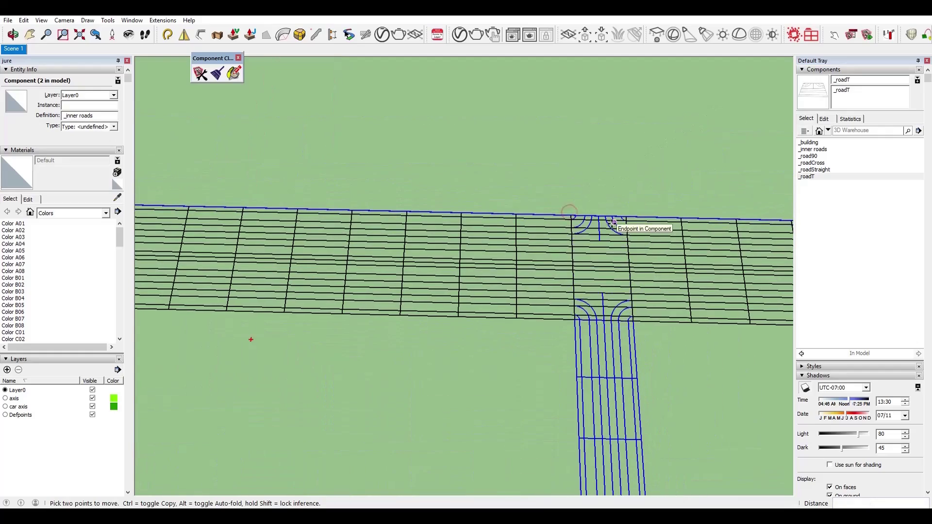
scroll(613, 223, "down", 5)
scroll(335, 373, "up", 3)
scroll(335, 373, "up", 3)
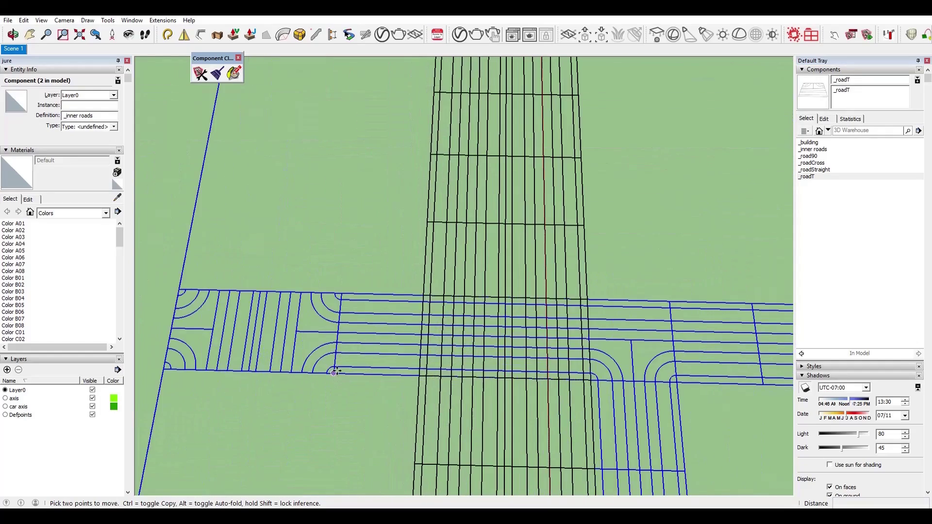
left_click(591, 377)
scroll(591, 378, "down", 6)
scroll(598, 427, "up", 3)
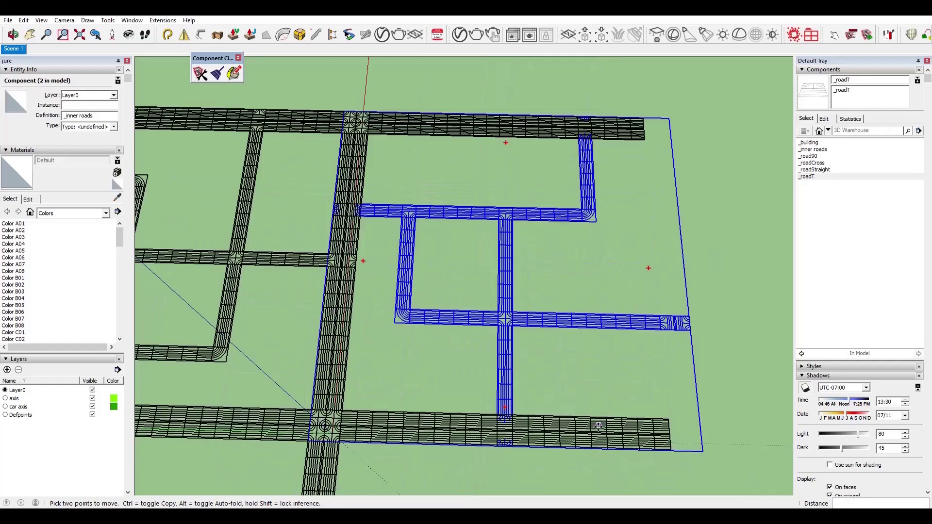
Make the rotated inner roads copy a unique component and open it for editing.
scroll(599, 426, "up", 3)
scroll(416, 295, "down", 4)
middle_click_drag(447, 380, 553, 309)
scroll(553, 309, "up", 2)
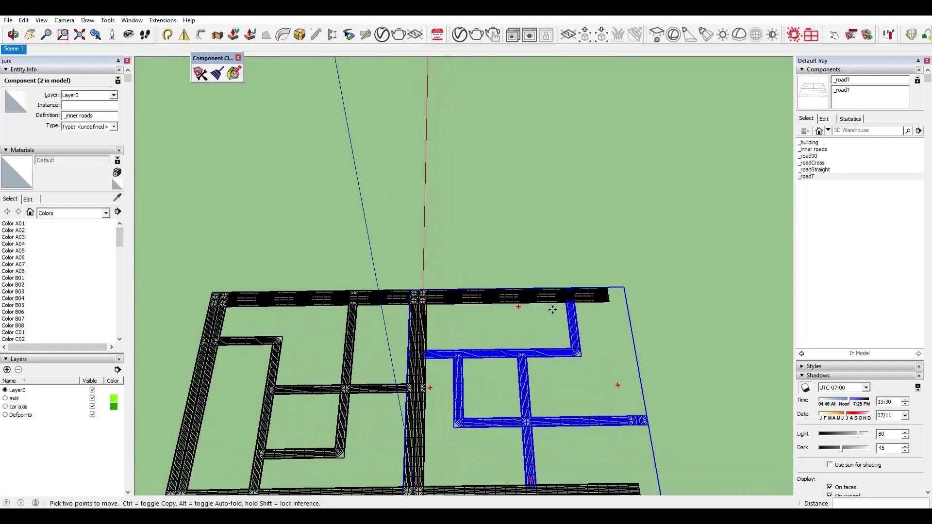
scroll(552, 310, "down", 4)
key("space")
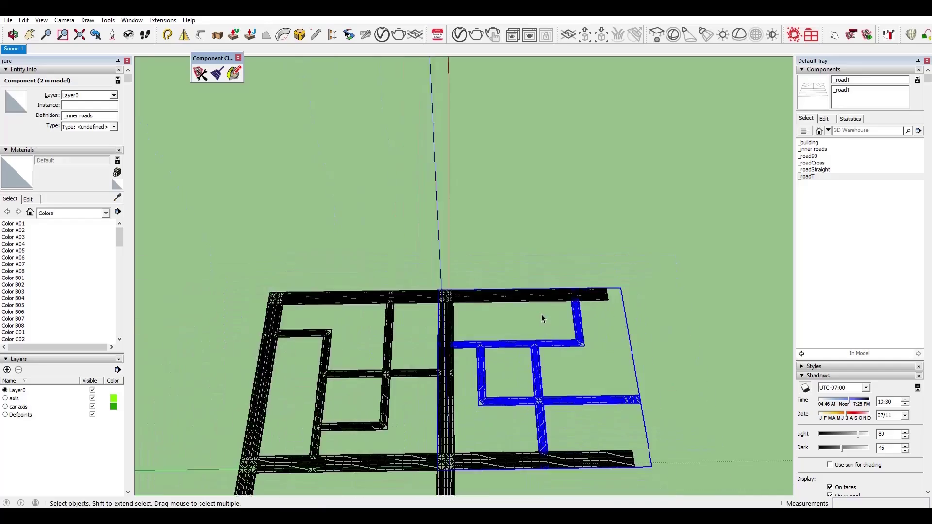
scroll(503, 383, "up", 4)
right_click(665, 368)
left_click(698, 136)
left_click(715, 290)
scroll(590, 266, "up", 5)
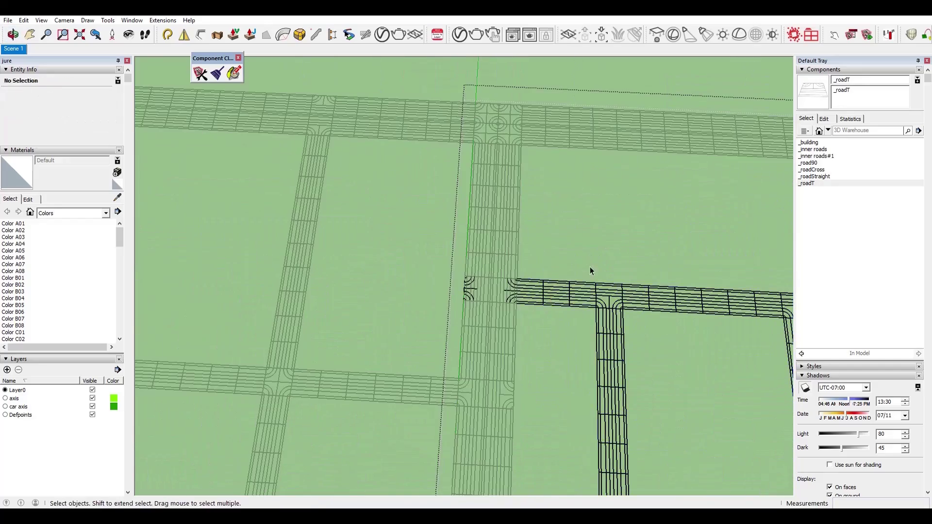
Fill the gap in the first block's left main road with crossing tiles to form a new junction.
scroll(474, 286, "down", 5)
middle_click_drag(360, 246, 372, 366)
key("space")
scroll(589, 319, "up", 5)
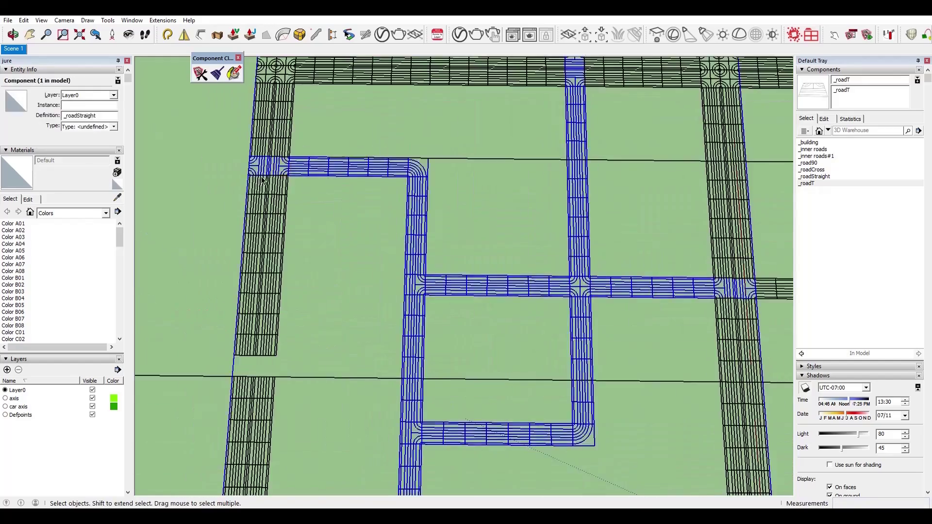
scroll(531, 152, "up", 3)
key("m")
key("ctrl")
key("space")
scroll(437, 375, "down", 5)
Inside the first inner roads component, connect the left vertical street to the new junction with straight tiles and a T-junction.
left_click(437, 374)
key("m")
scroll(486, 340, "up", 3)
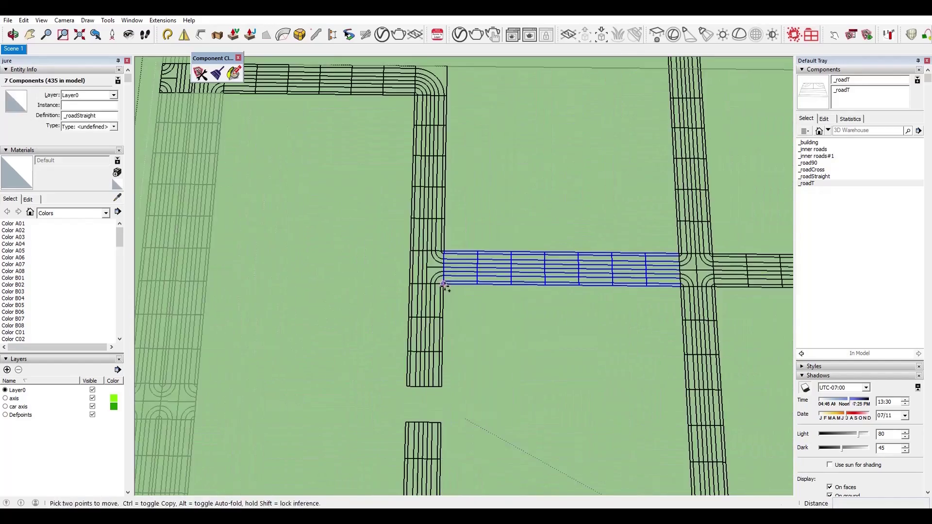
key("space")
left_click(502, 359)
key("m")
In the unique inner roads copy, close the street loop with a corner and shift its connecting stub along the red axis road.
scroll(520, 360, "down", 5)
middle_click_drag(521, 360, 672, 368)
scroll(672, 368, "up", 3)
key("m")
left_click(670, 340)
key("ctrl")
key("space")
scroll(456, 229, "up", 4)
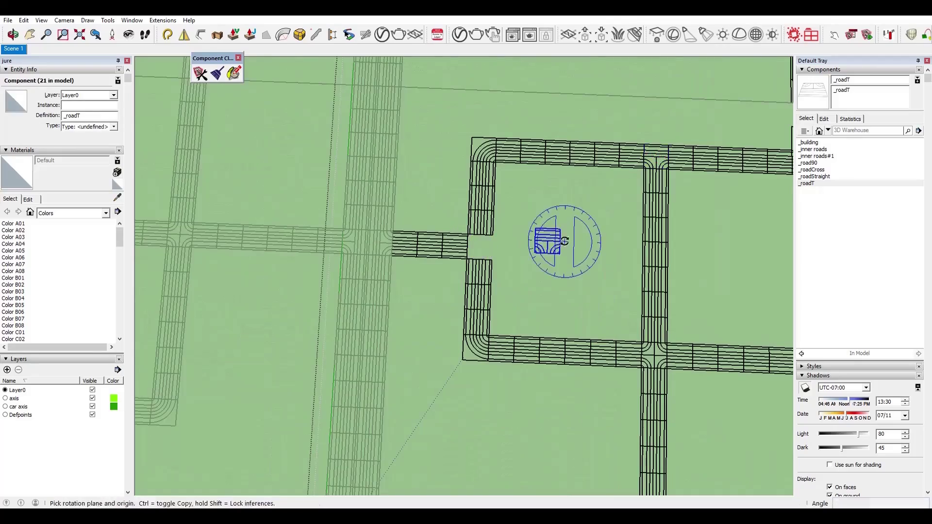
Rotate the T-junction tile into the loop's gap and add a short side street on the block's far side.
key("space")
scroll(572, 294, "down", 3)
key("space")
scroll(679, 219, "up", 3)
left_click(602, 236)
key("m")
key("space")
scroll(629, 333, "down", 5)
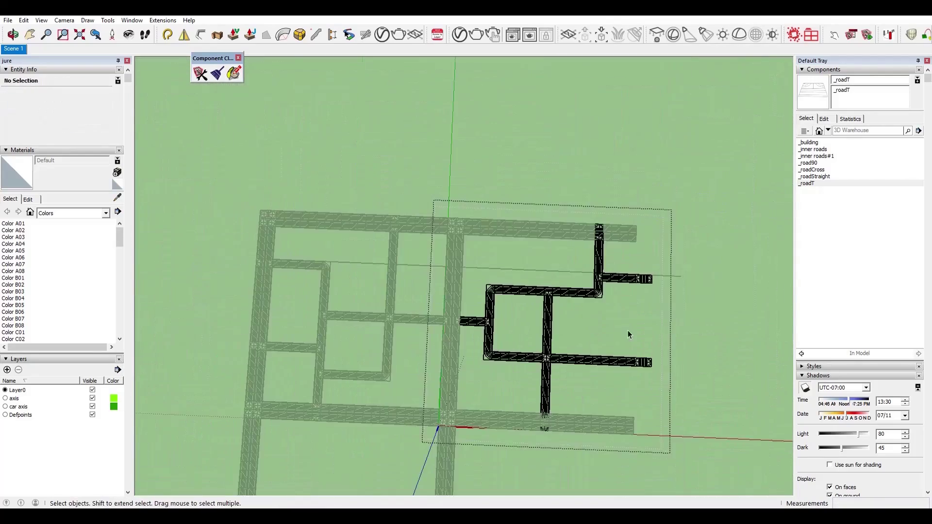
left_click(695, 330)
Examine the junctions where the inner streets of both blocks meet the main roads.
middle_click_drag(588, 374, 549, 349)
scroll(524, 408, "up", 5)
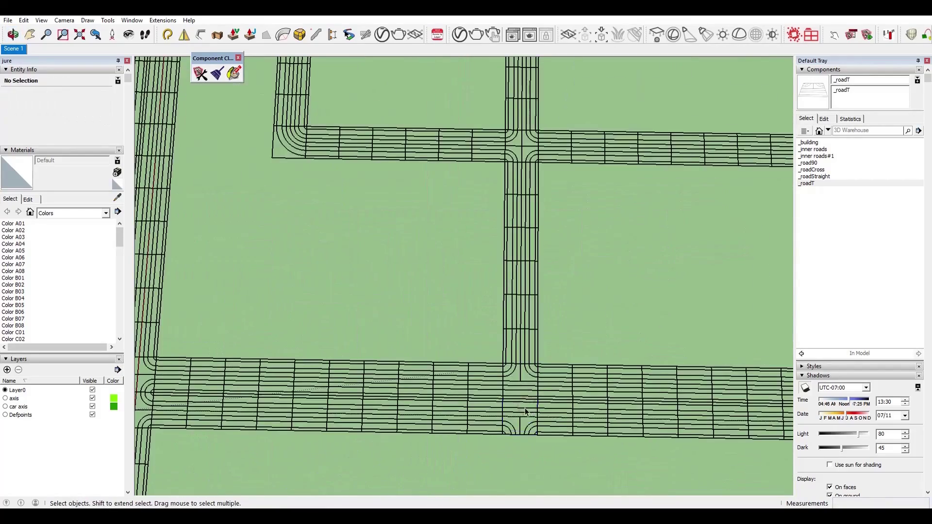
scroll(534, 403, "down", 5)
scroll(170, 293, "up", 6)
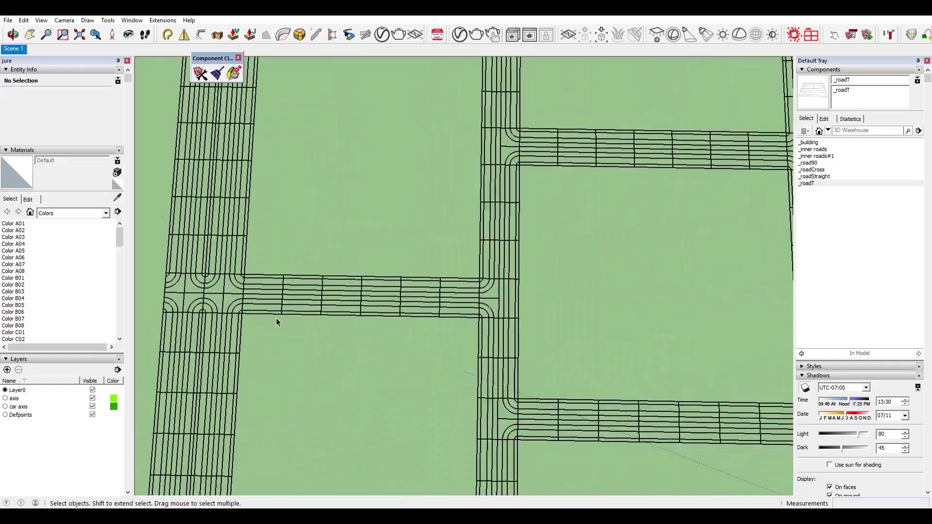
scroll(276, 319, "down", 4)
mouse_move(485, 384)
middle_mouse_down()
mouse_move(517, 354)
mouse_move(488, 371)
middle_mouse_up()
scroll(517, 355, "down", 3)
scroll(328, 286, "up", 5)
Cut the two crossing tiles from the new junction on the left main road.
left_click(330, 277)
left_click(304, 276, "shift")
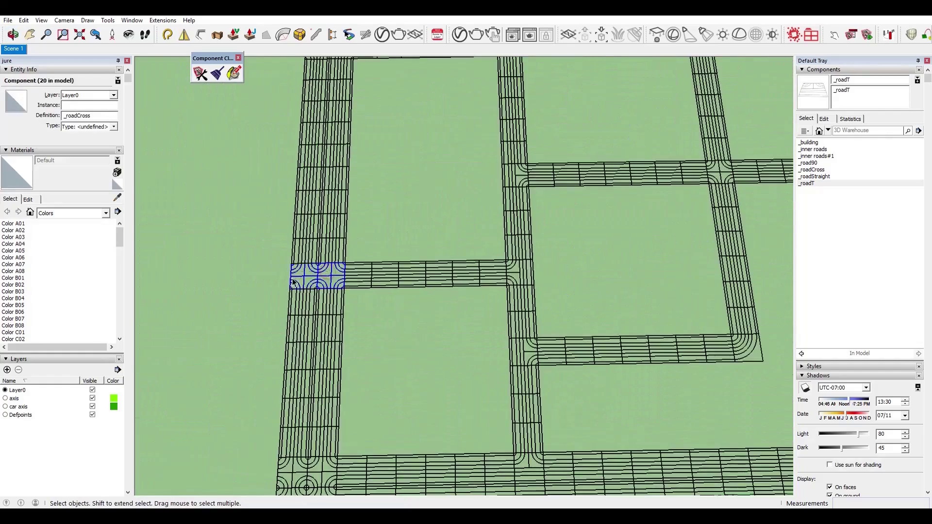
key("ctrl+x")
scroll(318, 276, "down", 5)
scroll(434, 153, "up", 5)
scroll(444, 213, "down", 2)
Inside the inner roads component, copy a pair of T-junction tiles to the new street's end on the left main road.
left_click(298, 276)
double_click(297, 276)
scroll(233, 291, "up", 4)
left_click(230, 237)
left_click(260, 236, "shift")
key("m")
left_click(301, 456)
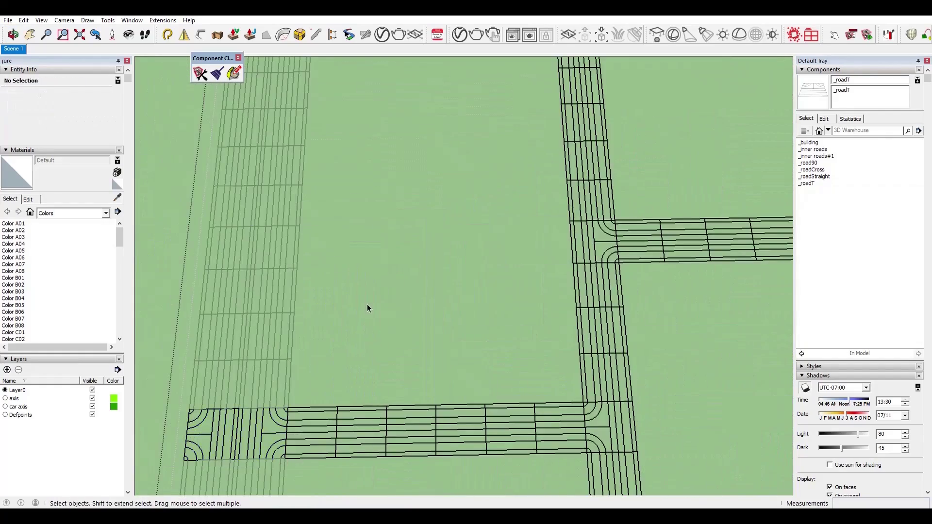
Copy the unique inner roads component into the block below, rotated a quarter turn clockwise and aligned with the main roads.
scroll(369, 308, "down", 8)
left_click(527, 264)
scroll(554, 264, "down", 4)
key("m")
left_click(593, 398)
key("q")
scroll(583, 292, "up", 5)
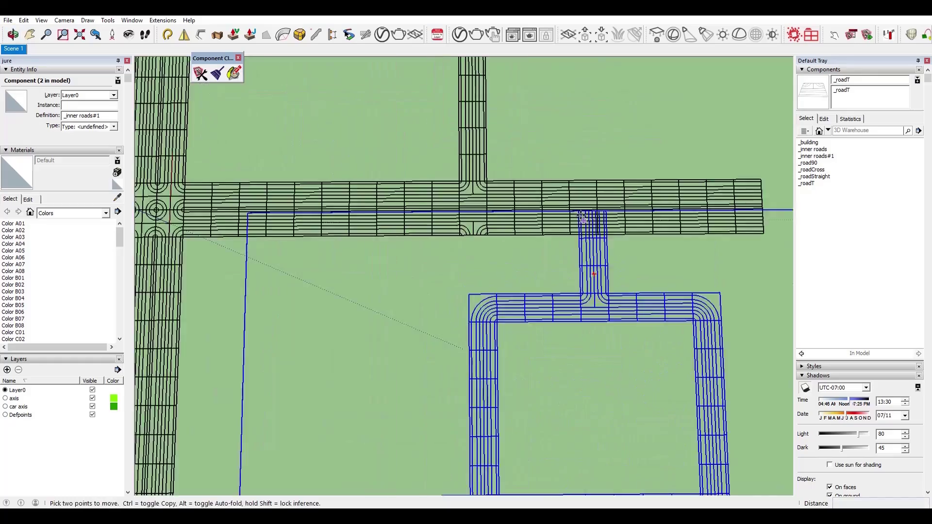
left_click(378, 427)
Make the inner roads copy in the lower block a unique component.
key("space")
right_click(608, 274)
left_click(641, 279)
scroll(578, 330, "down", 6)
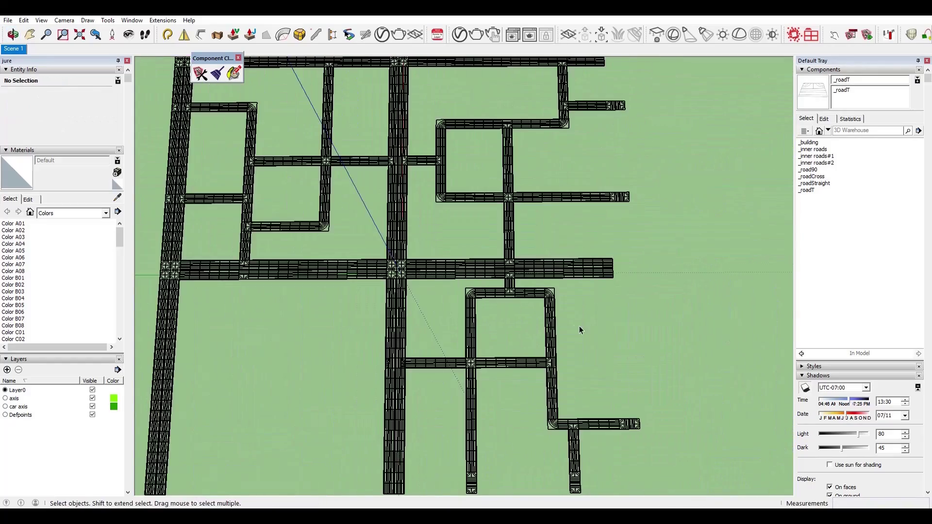
Copy a pair of T-junction tiles to the lower inner roads street's end on the central main road.
key("m")
scroll(737, 342, "up", 6)
left_click(737, 344)
left_click(737, 386)
key("space")
scroll(437, 372, "up", 5)
scroll(427, 374, "down", 7)
left_click(427, 321)
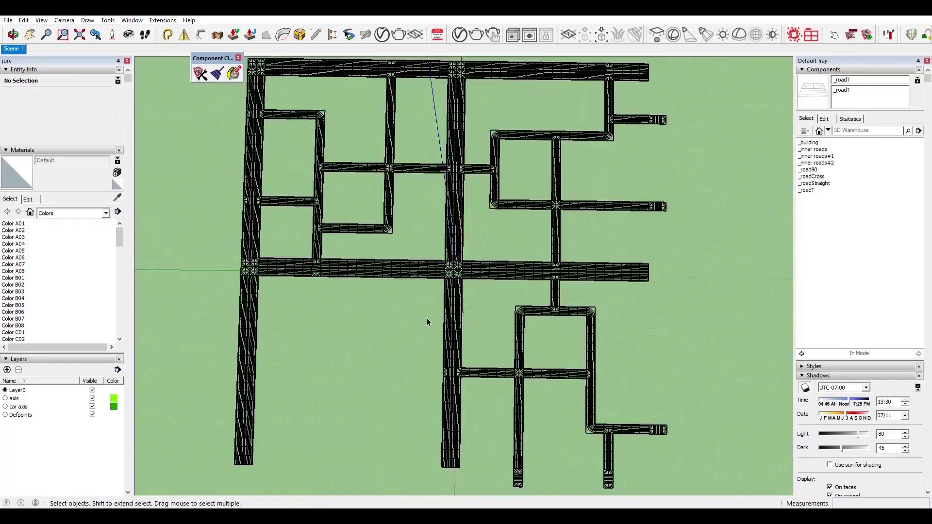
Draw a guide line from the lower inner roads corner across to the leftmost main road.
scroll(427, 319, "down", 1)
scroll(528, 467, "up", 1)
key("l")
left_click(564, 398)
scroll(255, 404, "up", 2)
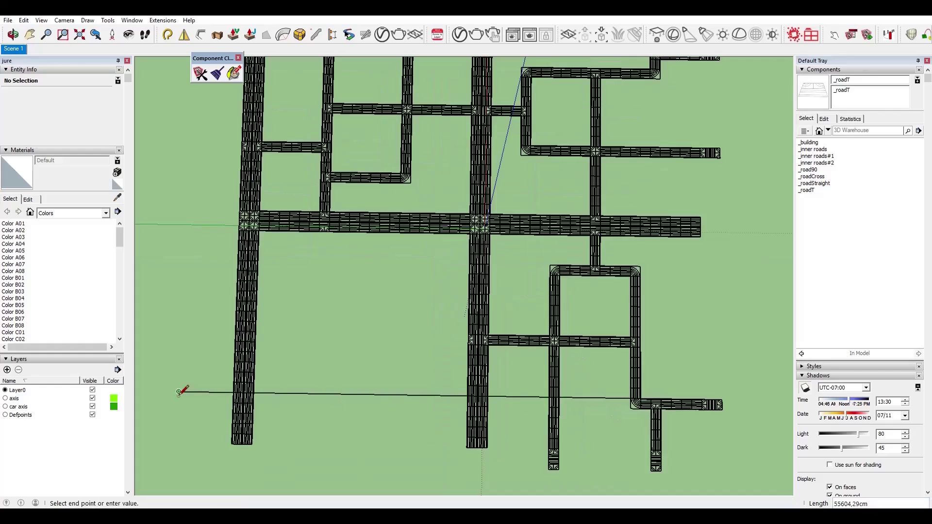
left_click(183, 392)
Replace two straight tiles just below the guide line on the leftmost main road with _roadT tiles.
key("space")
scroll(437, 339, "down", 2)
left_click(348, 252)
scroll(500, 165, "up", 4)
scroll(291, 418, "up", 5)
left_click(306, 425, "shift")
right_click(821, 190)
left_click(850, 283)
left_click(346, 399)
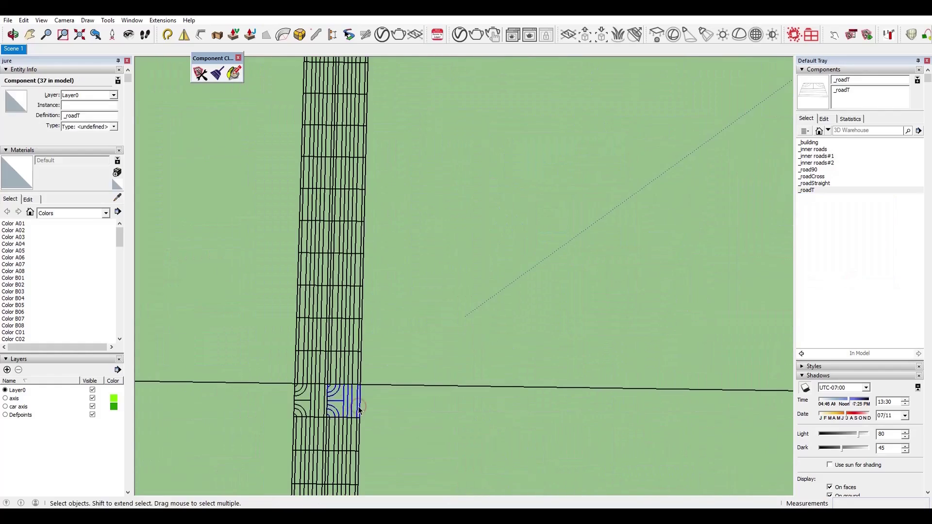
Delete the guide line crossing the lower blocks.
scroll(359, 403, "down", 5)
left_click(372, 361)
key("Delete")
scroll(626, 434, "up", 4)
scroll(631, 447, "down", 4)
key("l")
left_click(682, 157)
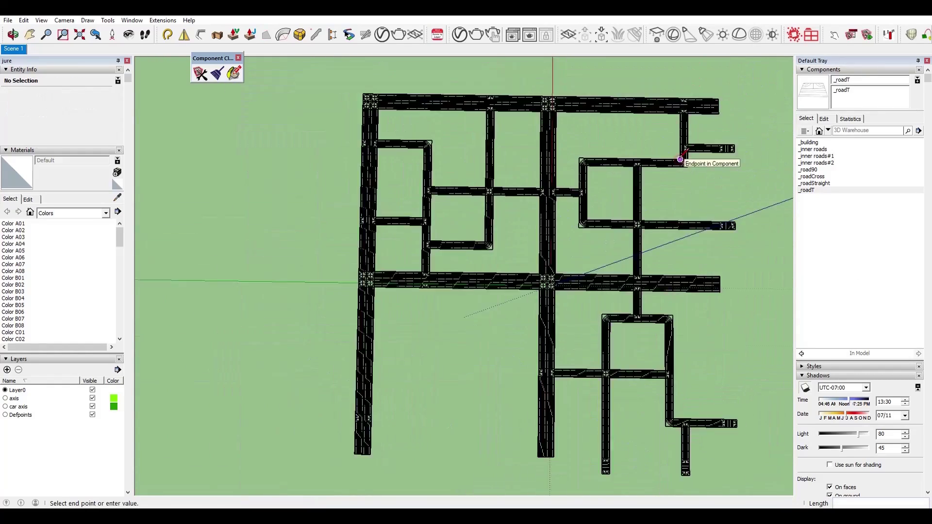
scroll(682, 158, "down", 3)
key("space")
Draw a guide line from the lower-right block's inner street up across the upper block and past the top main road.
scroll(625, 366, "up", 2)
key("l")
left_click(619, 374)
scroll(620, 369, "down", 3)
left_click(619, 161)
Place a T-junction pair on the top main road at the guide line, with a straight tile below it inside the upper-right inner roads component.
scroll(624, 196, "up", 5)
key("space")
left_click(377, 243)
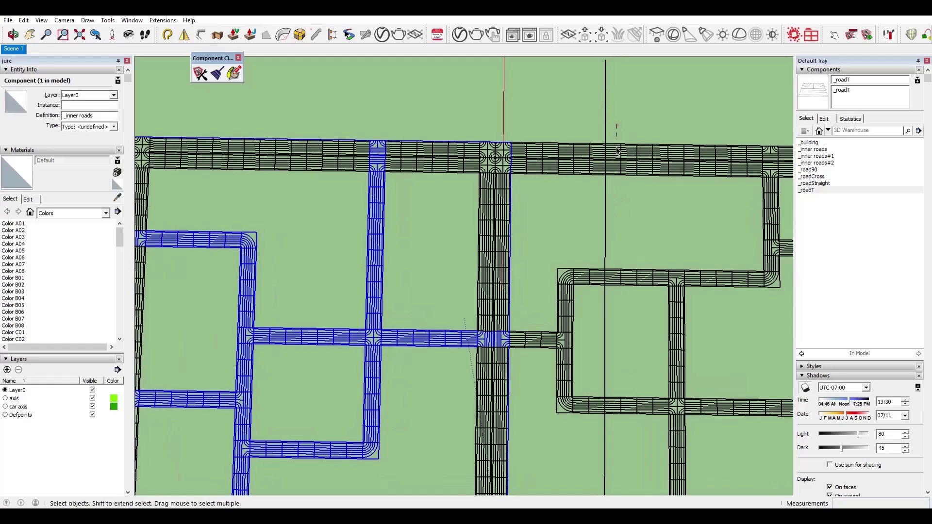
key("space")
double_click(679, 361)
scroll(769, 188, "up", 4)
left_click(460, 138)
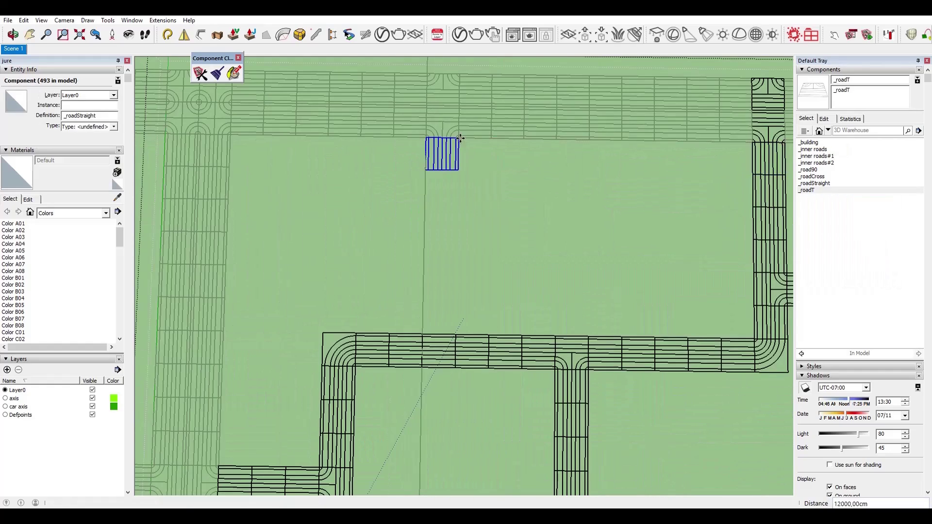
Array copies of the straight tile downward with x4 to form a street from the top main road to the inner loop.
key("m")
left_click(459, 135)
left_click(461, 184)
type("x4")
key("Return")
key("space")
scroll(393, 287, "down", 3)
left_click(541, 395)
Delete the vertical guide line running through the upper-right and lower-right blocks.
key("m")
scroll(515, 155, "down", 6)
left_click(500, 267)
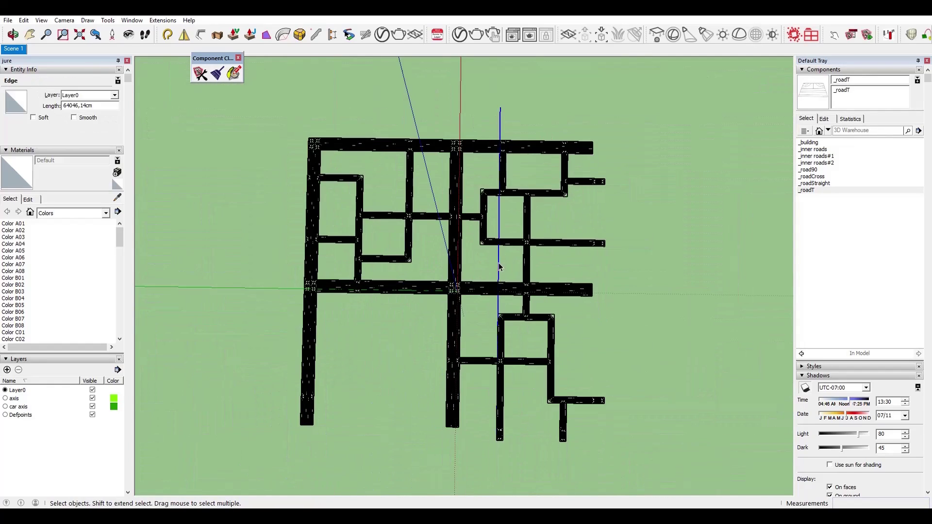
key("Delete")
Copy the lower-right inner roads component into the lower-left block and delete the overlapping tile on the leftmost main road.
scroll(474, 349, "up", 2)
left_click(467, 375)
scroll(547, 424, "up", 5)
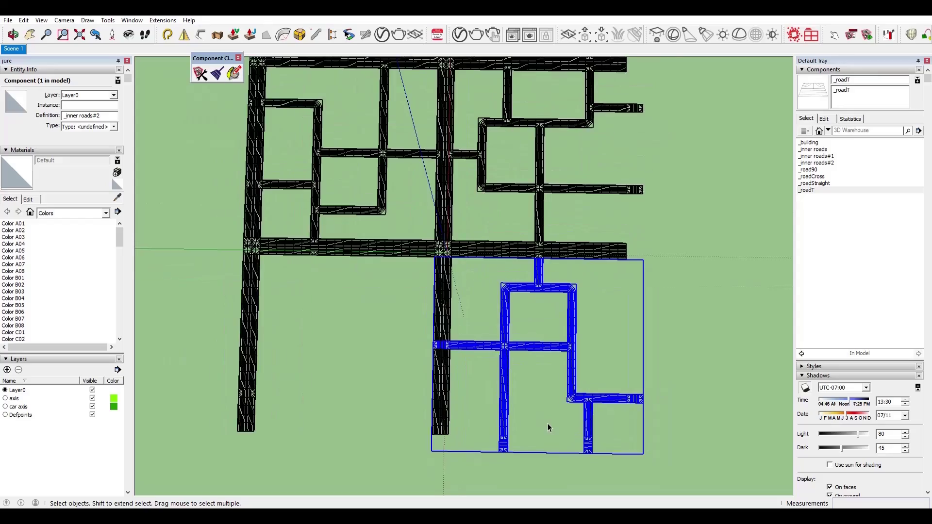
key("m")
key("ctrl")
left_click(163, 266)
key("space")
scroll(151, 388, "up", 3)
left_click(265, 375)
key("Delete")
scroll(257, 362, "down", 5)
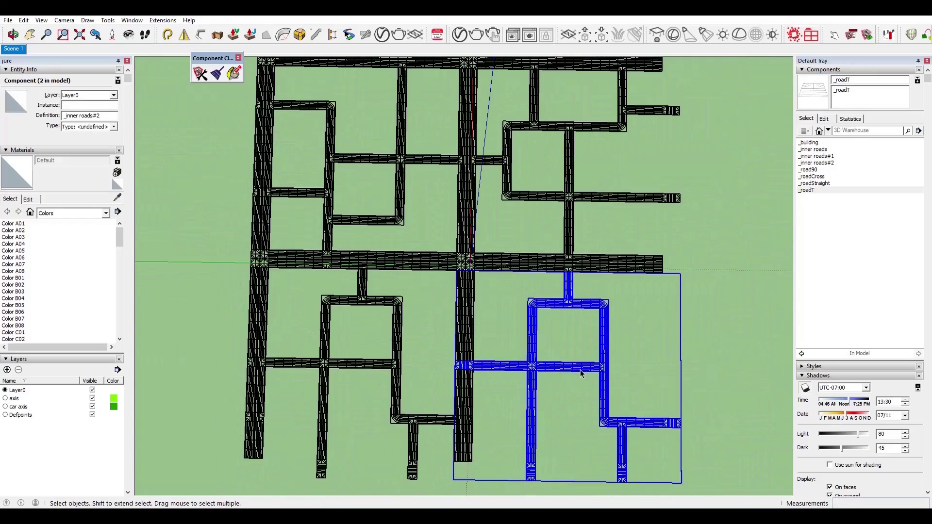
Rotate the inner roads copy to fit the lower-left block and delete the main-road tile under its street junction.
key("q")
scroll(462, 333, "up", 4)
key("m")
key("space")
scroll(450, 362, "up", 4)
left_click(449, 363)
key("Delete")
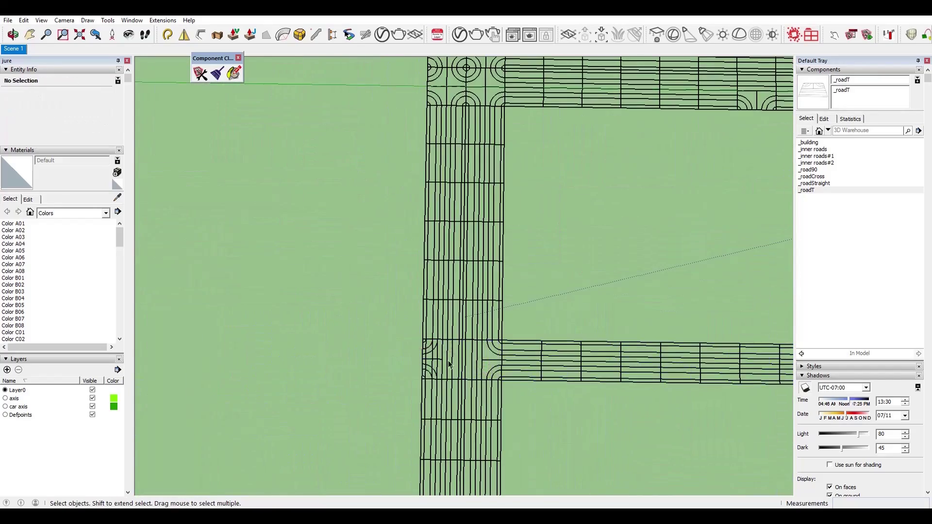
Make the rotated inner roads copy in the lower-left block a unique component.
scroll(275, 346, "down", 7)
double_click(668, 418)
right_click(315, 340)
left_click(358, 118)
Inside the lower-right inner roads component, copy six road tiles to add a side street from the loop to the block's outer edge.
double_click(586, 338)
scroll(585, 338, "up", 6)
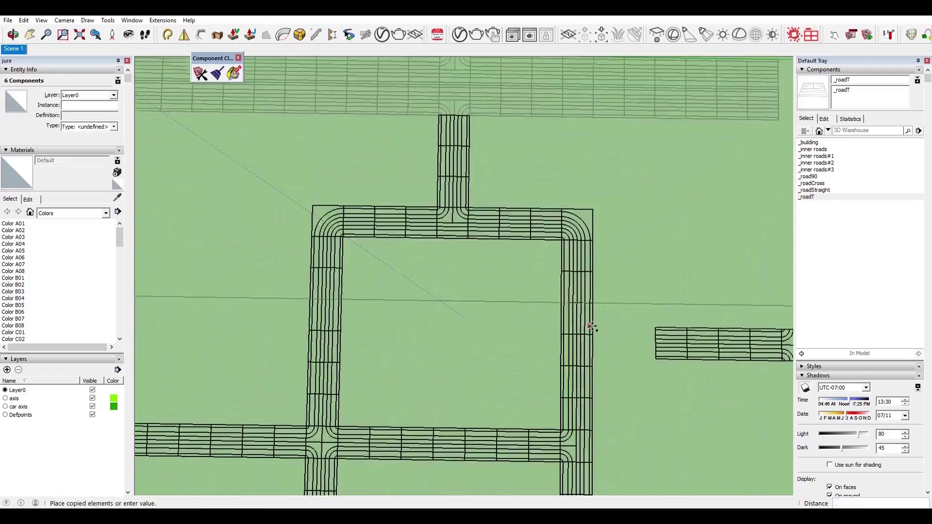
left_click(578, 318)
key("Delete")
key("m")
key("space")
Inside the lower-left inner roads component, replace a tile of the loop's lower street with a T-junction and add a street running down from it.
scroll(635, 340, "down", 8)
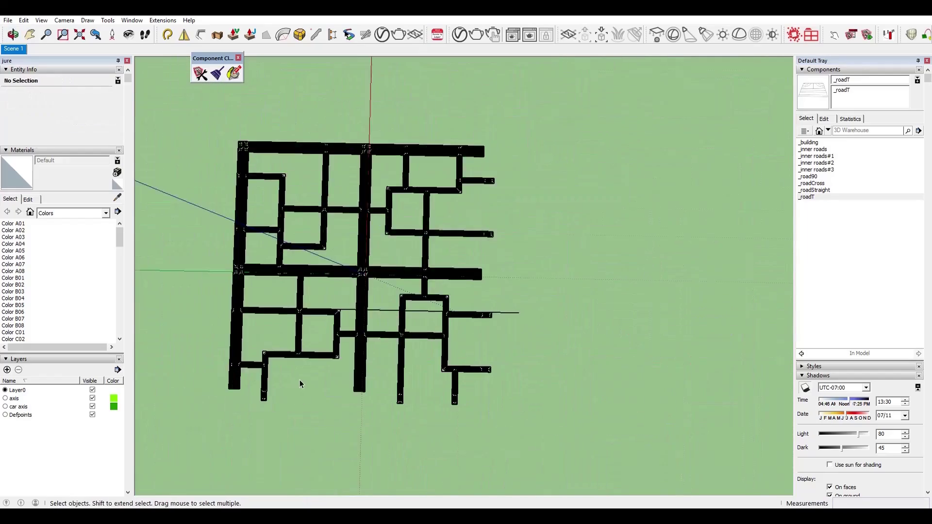
scroll(299, 379, "up", 6)
scroll(299, 380, "up", 5)
scroll(443, 113, "down", 6)
scroll(348, 317, "up", 4)
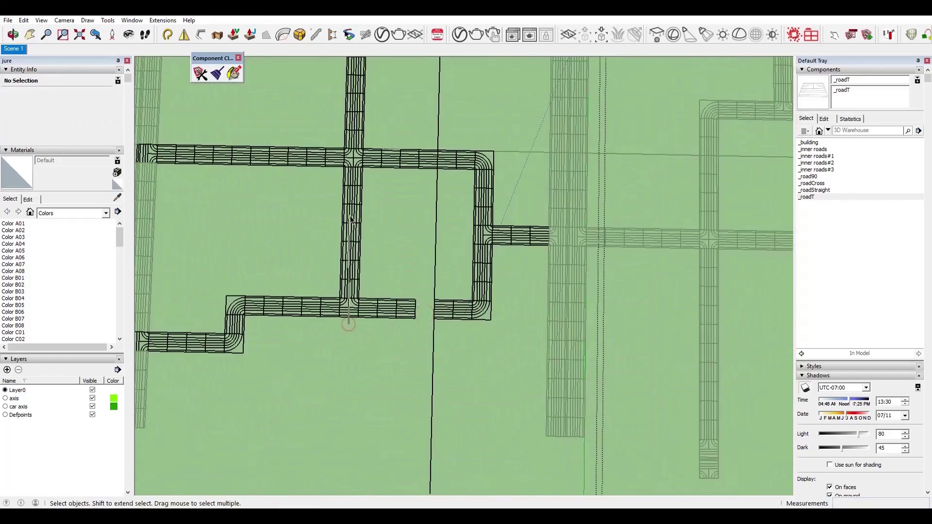
left_click_drag(471, 306, 427, 121)
key("s")
key("space")
Check the junctions where the lower blocks' inner streets meet the surrounding main roads.
scroll(450, 128, "down", 8)
scroll(499, 468, "up", 6)
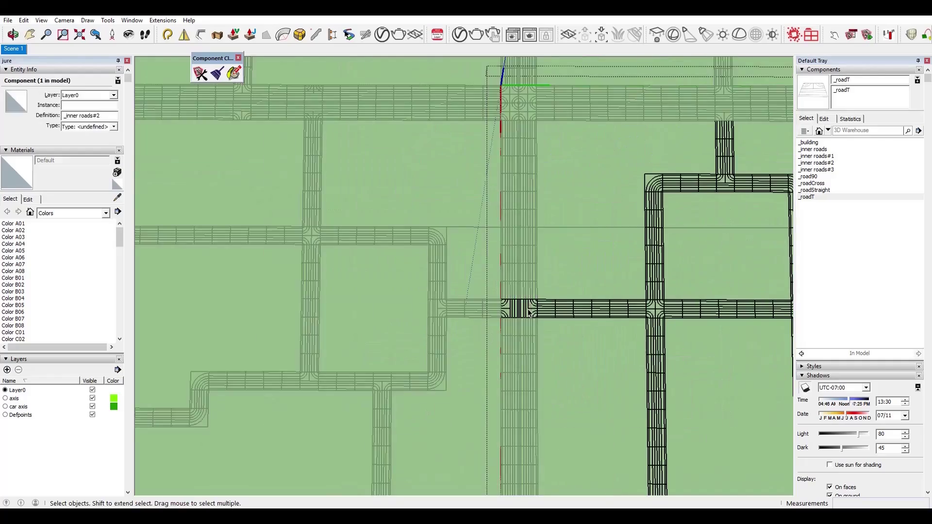
scroll(386, 324, "down", 4)
scroll(386, 324, "up", 5)
left_click(387, 321)
scroll(387, 320, "down", 3)
left_click(388, 320)
scroll(388, 319, "down", 3)
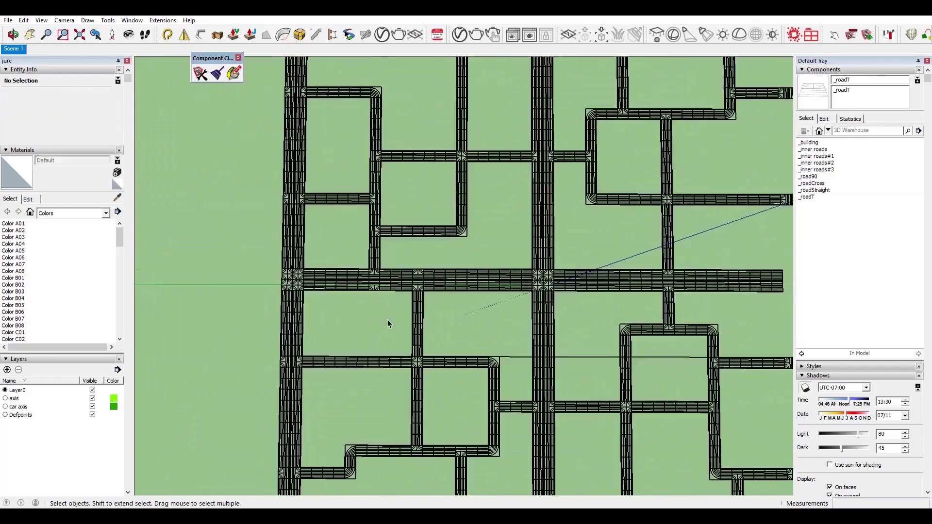
Replace the redundant T-junction tile on the middle main road opposite the lower-left block's street with a straight tile.
scroll(389, 283, "up", 6)
scroll(389, 283, "up", 2)
double_click(526, 229)
left_click(526, 229)
key("Delete")
scroll(526, 229, "down", 6)
middle_click_drag(445, 277, 370, 333)
scroll(370, 333, "down", 2)
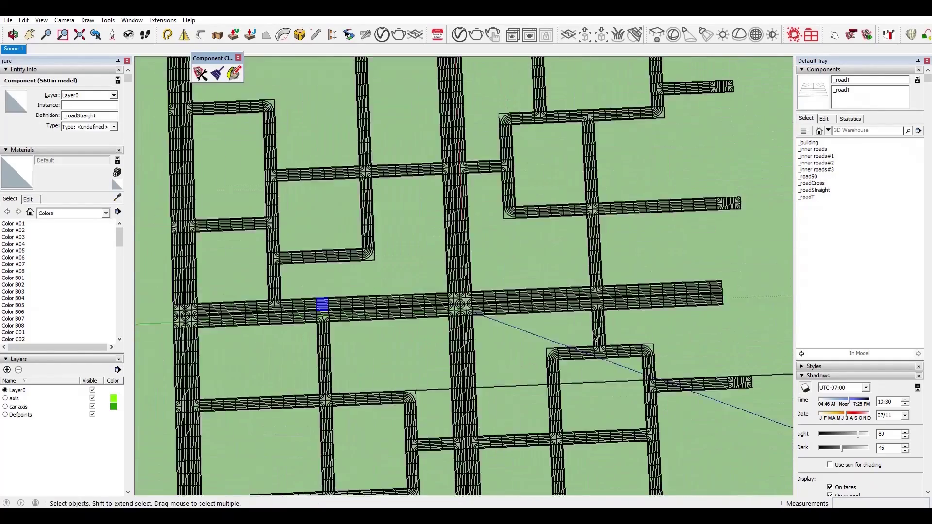
Inside the lower-right inner roads component, move the short connecting street onto the loop's outer side and join it with a T-junction.
middle_click_drag(573, 311, 555, 303)
scroll(555, 303, "down", 2)
scroll(554, 317, "up", 6)
double_click(555, 311)
left_click_drag(588, 209, 548, 282)
key("m")
left_click(575, 300)
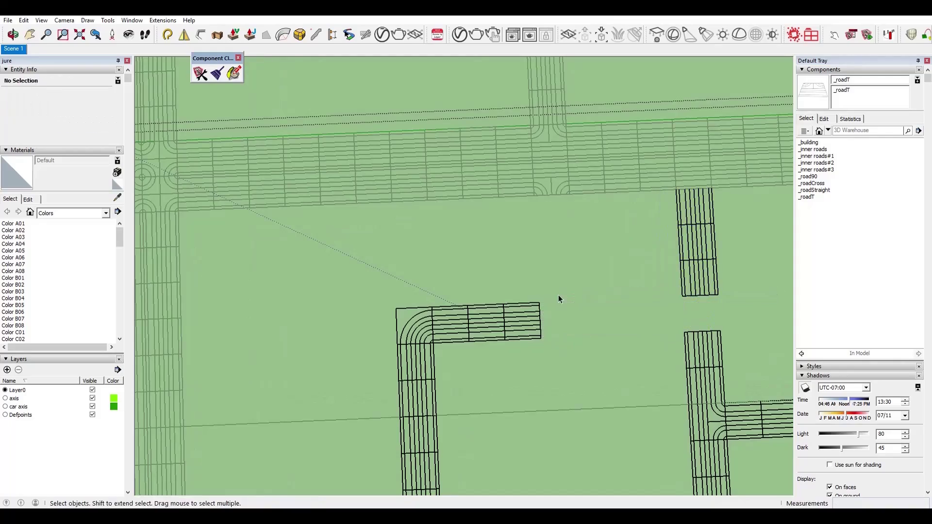
left_click(678, 285)
key("s")
scroll(729, 281, "down", 2)
Delete the redundant lower T-junction tile from the upper-right inner roads component and copy a straight main-road tile into its place.
double_click(540, 187)
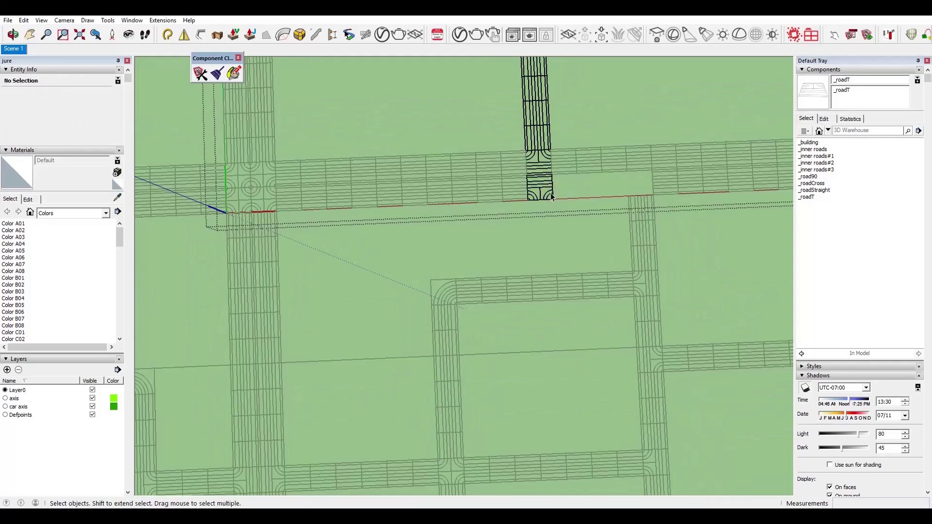
key("Delete")
key("m")
key("ctrl")
left_click(427, 204)
left_click(529, 200)
scroll(699, 274, "down", 3)
key("space")
scroll(714, 296, "down", 5)
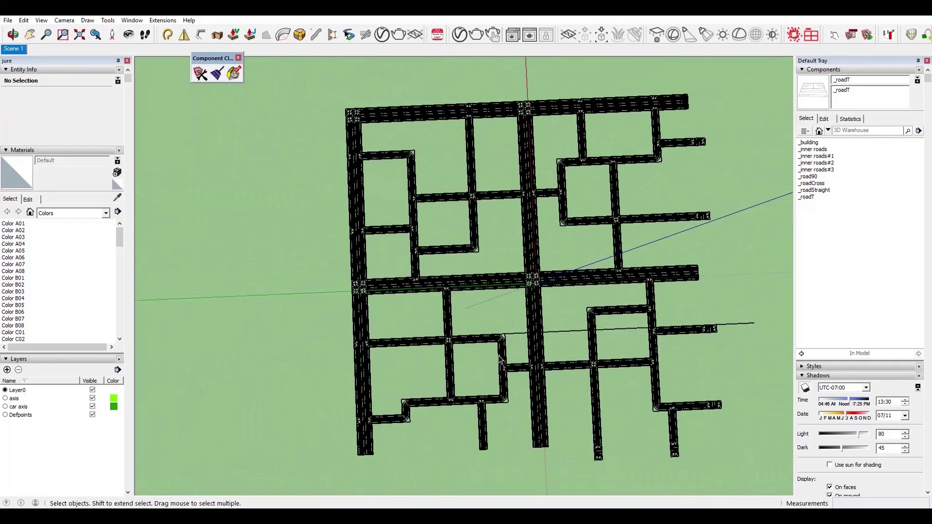
Inside the upper-right inner roads component, copy the T-junction pair to the added street's end on the top main road.
left_click(552, 356)
scroll(568, 357, "up", 10)
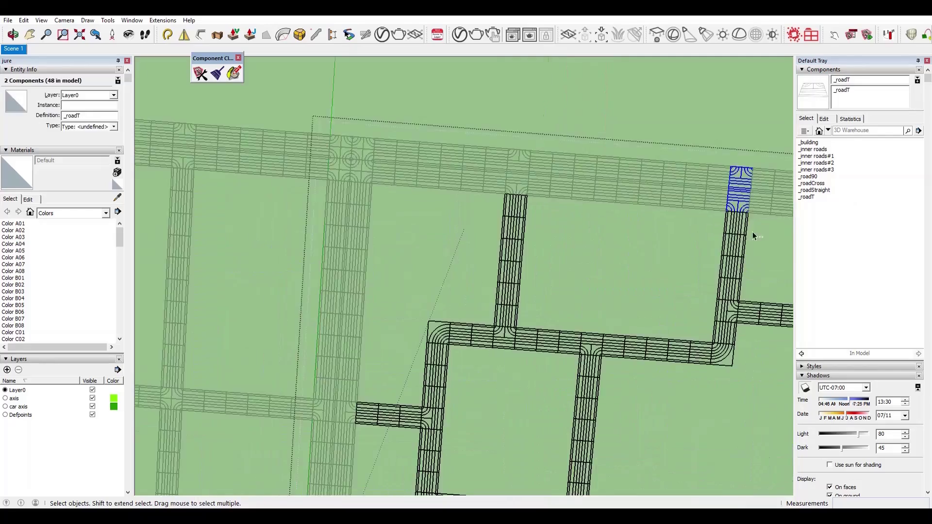
scroll(525, 196, "down", 5)
scroll(558, 300, "up", 5)
Delete the straight tile on the middle main road opposite the lower-right block's connecting street.
double_click(650, 316)
left_click(651, 293)
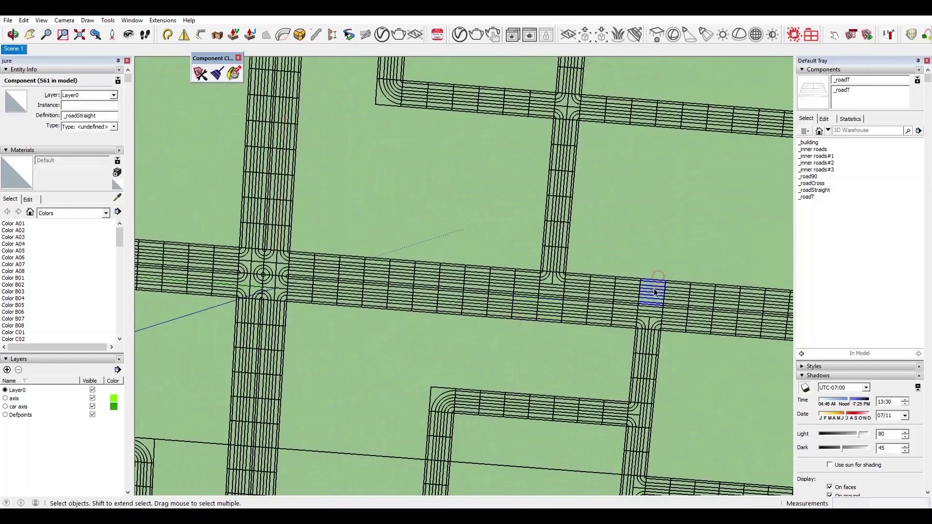
key("Delete")
Remove the inner roads components to examine the tile gaps in the main roads, and undo the removal.
scroll(575, 272, "down", 6)
left_click(311, 322)
left_click(304, 190, "shift")
scroll(403, 413, "down", 3)
key("e")
scroll(558, 349, "up", 3)
left_click(354, 225)
key("space")
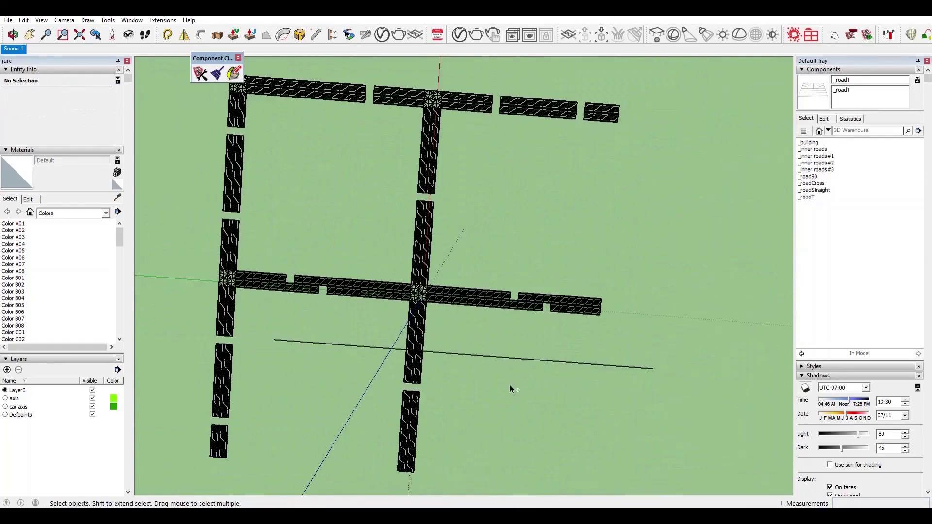
key("ctrl+z")
key("ctrl+z")
key("ctrl+z")
key("ctrl+z")
Turn the whole four-block road network into a component named _BLOCK.
scroll(547, 334, "down", 7)
left_click_drag(389, 220, 602, 418)
right_click(536, 357)
left_click(575, 238)
type("_BLOCK")
left_click(479, 329)
middle_click_drag(529, 340, 508, 383)
double_click(486, 301)
left_click(527, 214)
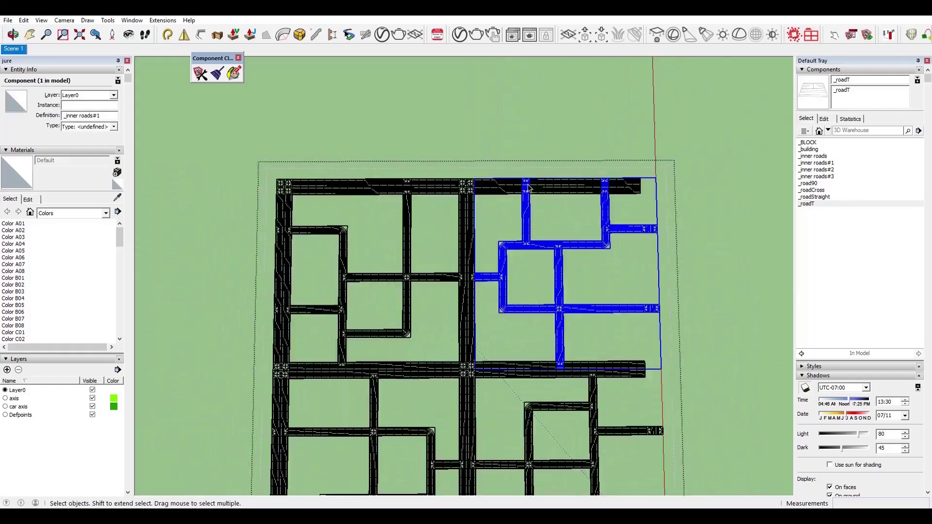
scroll(527, 208, "down", 5)
key("Escape")
Copy the _BLOCK component twice, placing one copy against each of two adjoining sides of the original road network.
left_click(672, 287)
key("m")
left_click(671, 287, "ctrl")
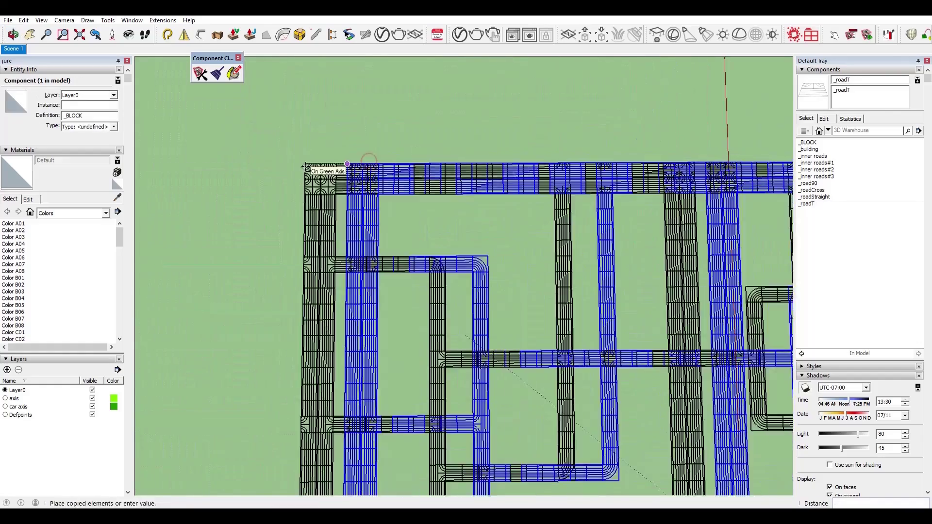
left_click(414, 189)
scroll(414, 189, "down", 3)
scroll(414, 189, "up", 3)
scroll(414, 189, "down", 4)
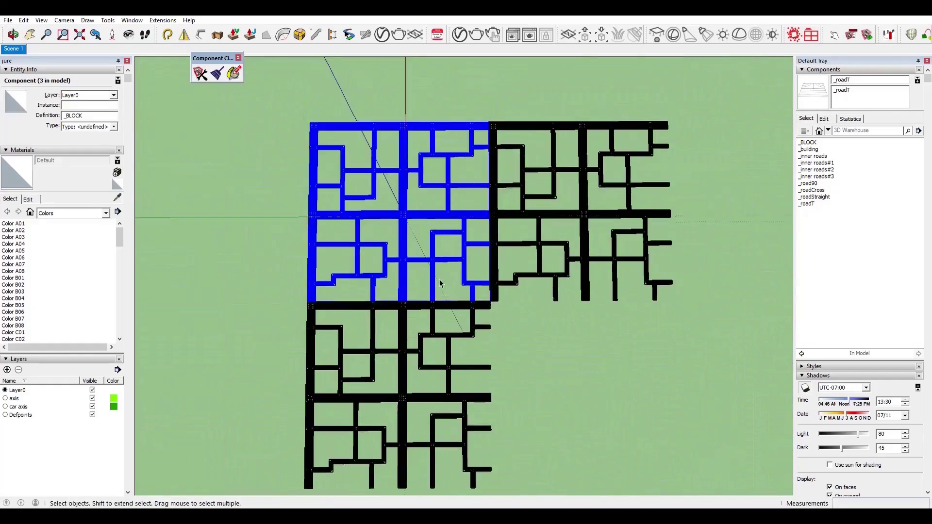
Create a layer named _final, assign the two added _BLOCK copies to it, and hide the layer.
scroll(436, 276, "up", 4)
left_click(6, 370)
type("_final")
left_click(398, 406)
left_click(537, 253, "shift")
left_click(113, 95)
left_click(92, 423)
Inside the _BLOCK component, explode the inner roads components and combine all road tiles into one group.
scroll(466, 233, "up", 4)
middle_click_drag(457, 301, 473, 219)
scroll(500, 246, "down", 3)
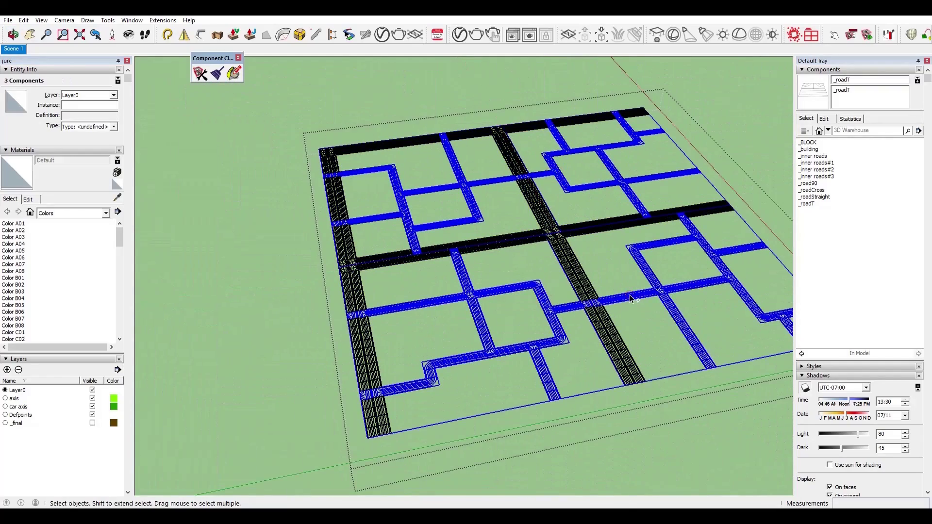
scroll(598, 366, "down", 1)
middle_click_drag(598, 366, 558, 355)
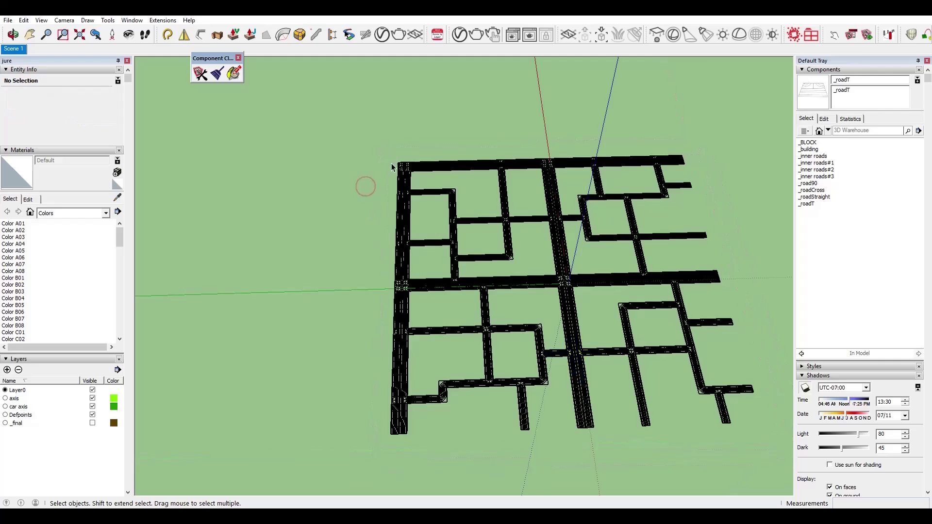
double_click(431, 170)
left_click_drag(356, 150, 778, 464)
right_click(690, 358)
left_click(733, 240)
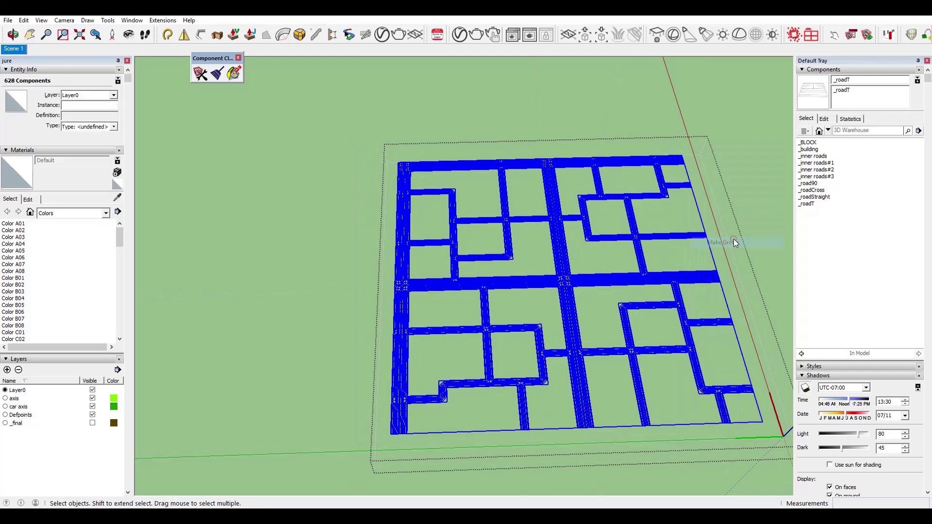
Place a _building component against the inner corner of the upper-left main crossing and copy it 1200 cm along the road.
scroll(514, 216, "up", 6)
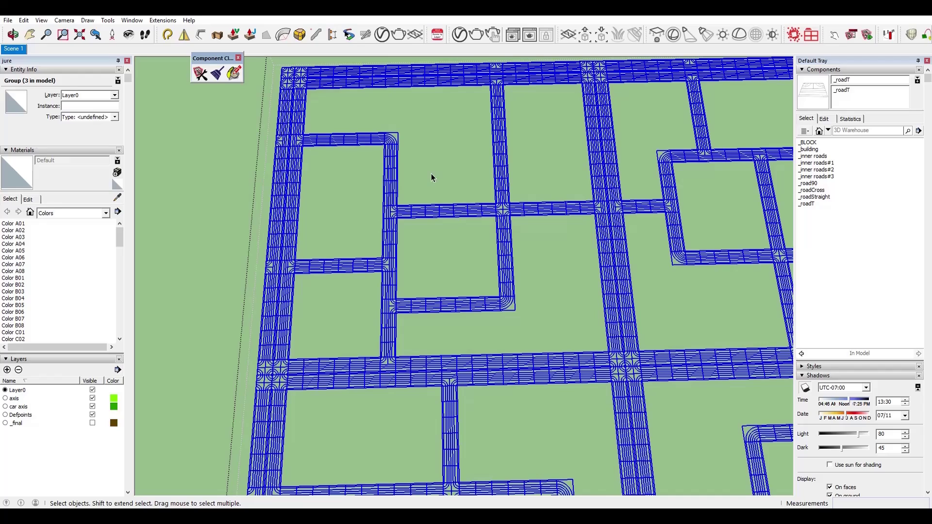
scroll(432, 178, "down", 5)
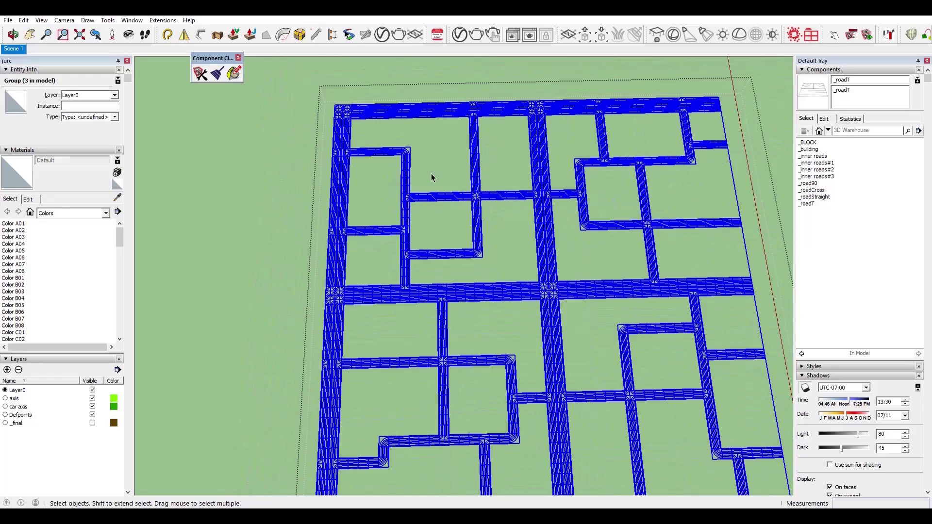
middle_click_drag(432, 176, 430, 197)
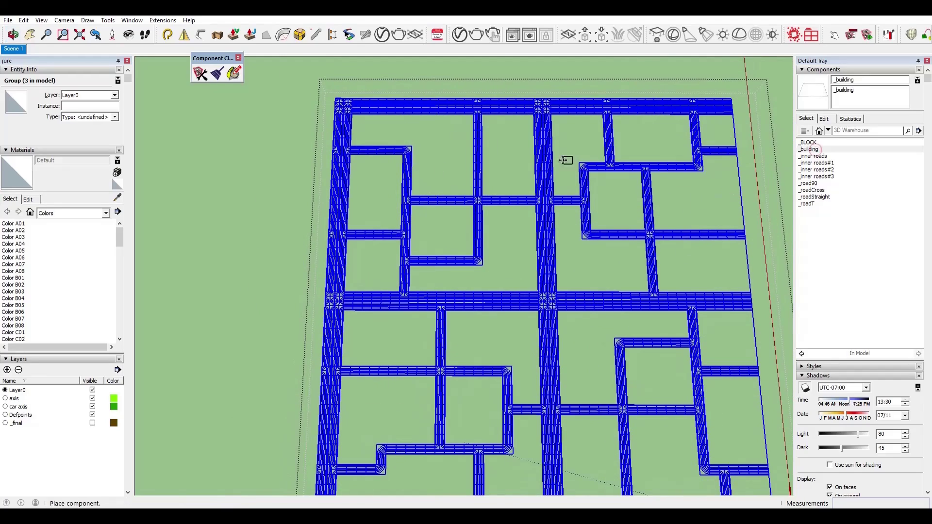
scroll(371, 118, "up", 2)
left_click(370, 118)
scroll(370, 119, "up", 6)
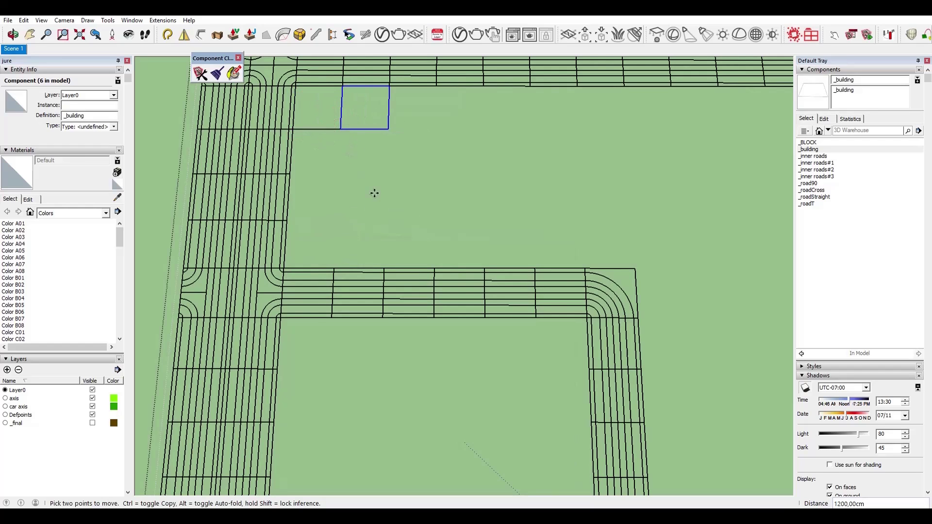
Redo the building tile copy and array it into a row of 44 tiles along the top main road.
scroll(283, 182, "down", 6)
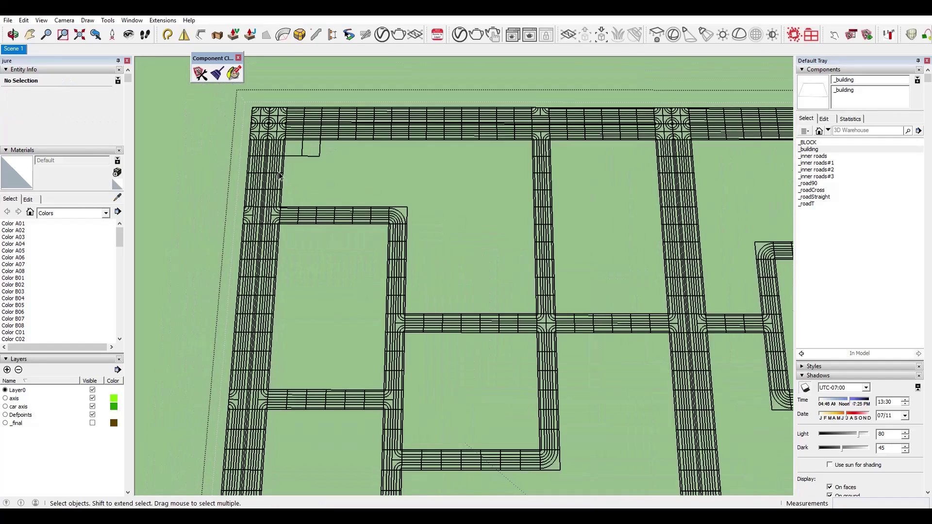
scroll(294, 173, "up", 2)
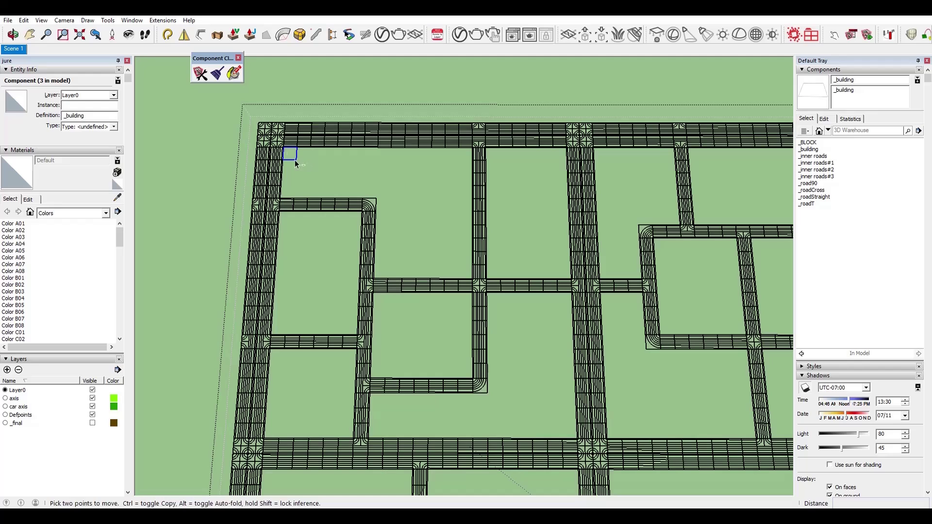
scroll(292, 170, "down", 4)
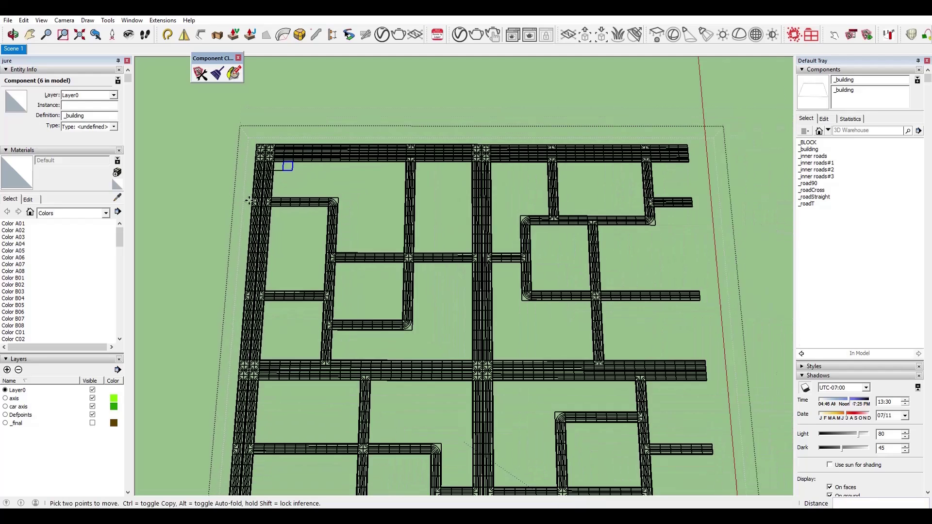
scroll(251, 208, "up", 2)
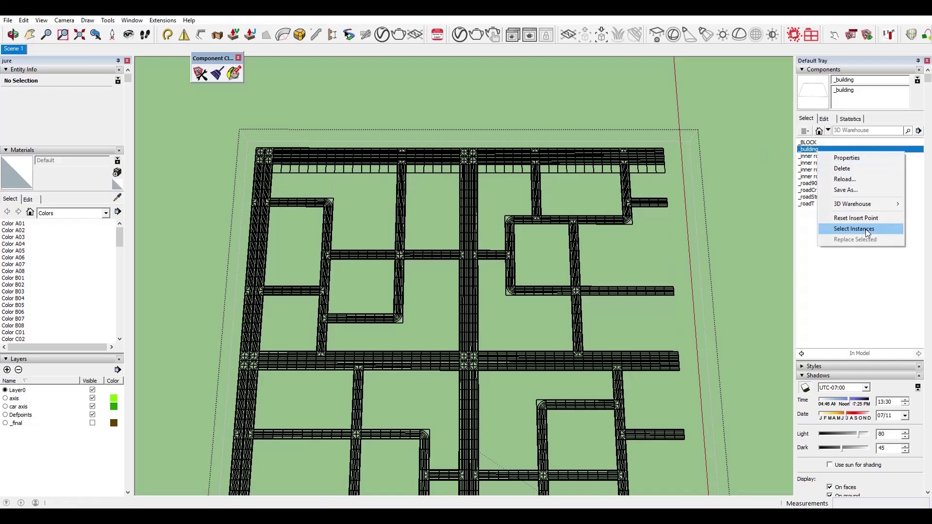
Select all _building instances and array the row downward until the tiles cover the whole four-block area.
key("m")
scroll(673, 174, "up", 3)
left_click(677, 194)
scroll(689, 214, "down", 3)
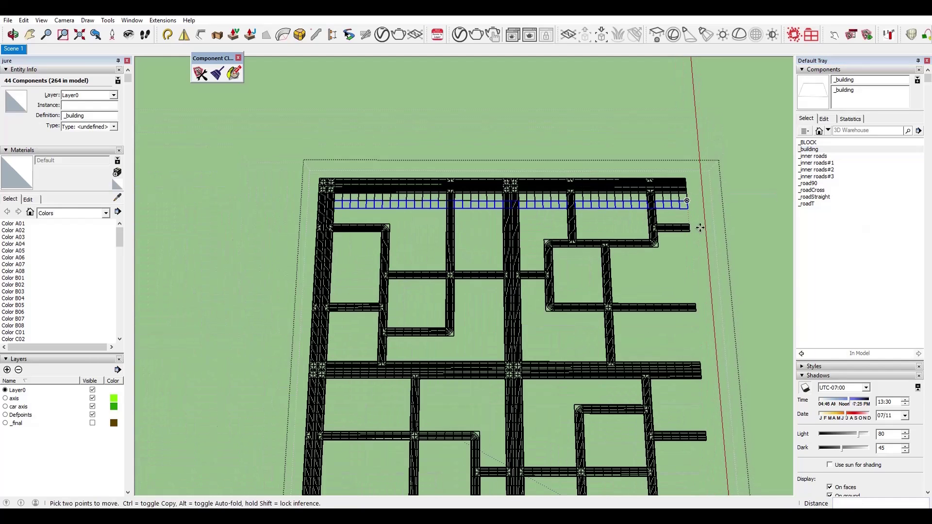
key("Return")
scroll(554, 306, "down", 4)
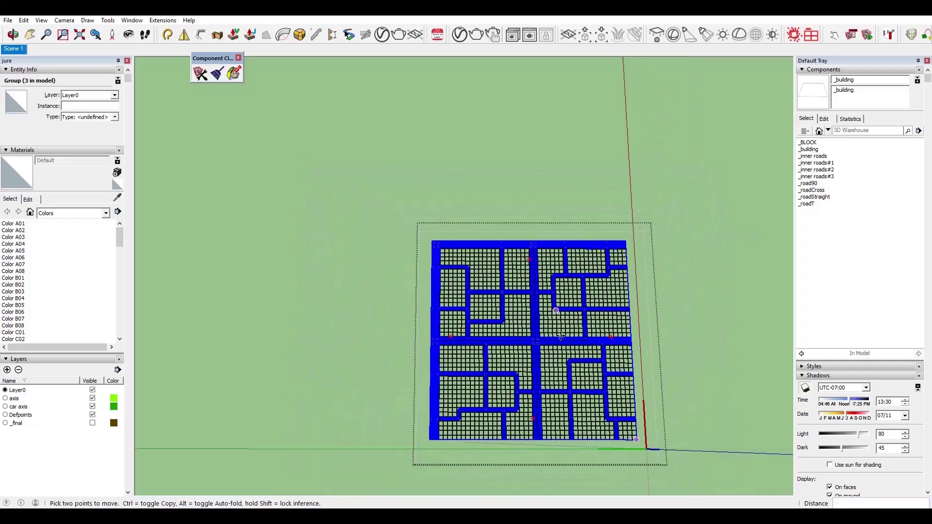
scroll(558, 337, "up", 5)
scroll(615, 292, "up", 2)
key("space")
key("Escape")
scroll(615, 293, "down", 3)
key("Escape")
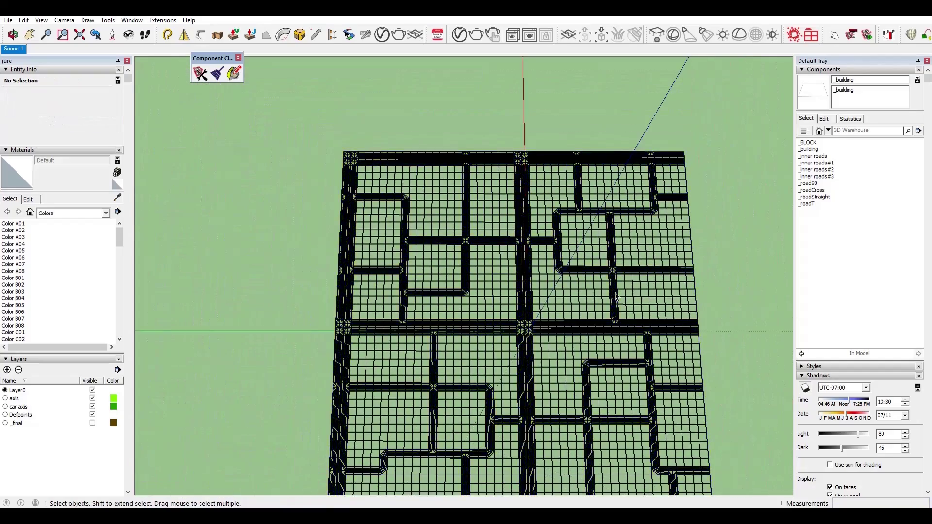
Open a _building tile beside an inner street for editing and fill its square outline with a face.
scroll(616, 295, "up", 5)
scroll(616, 293, "up", 5)
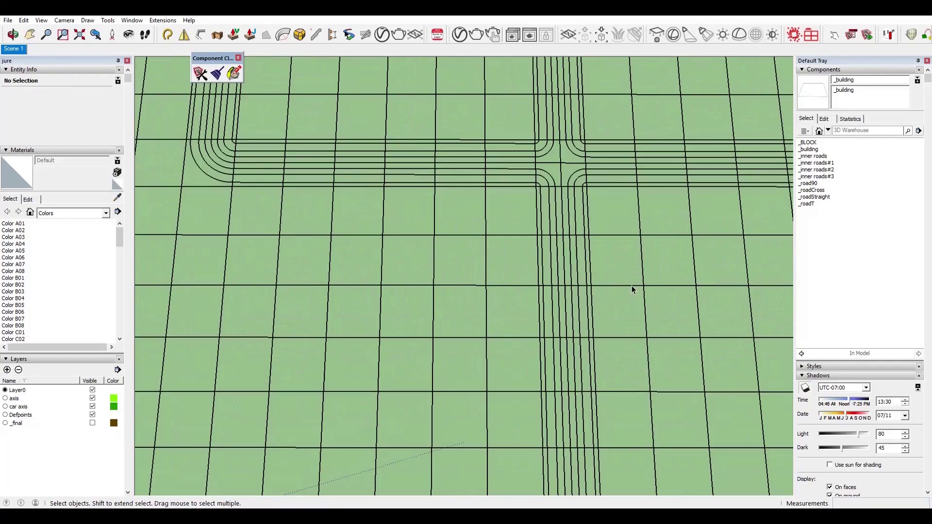
left_click(632, 290)
double_click(631, 286)
double_click(631, 285)
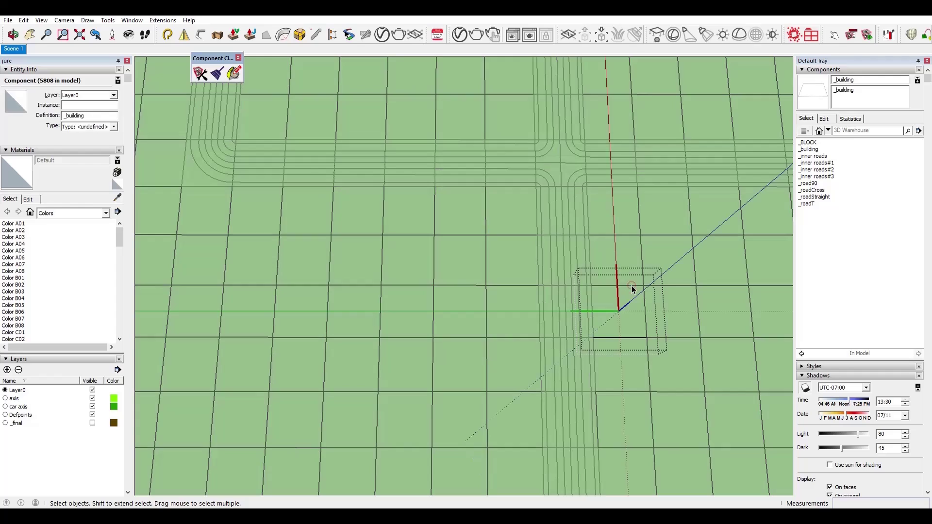
left_click(647, 337)
key("space")
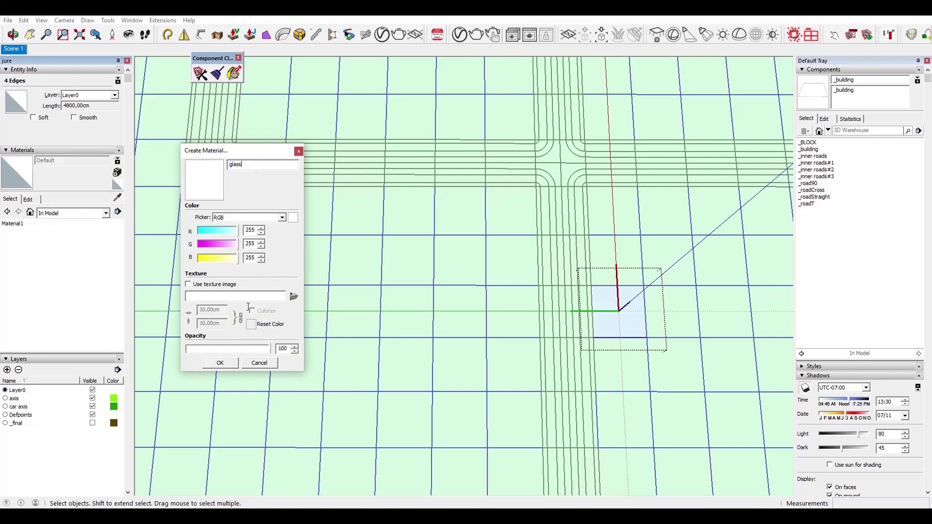
Create a material named glass for the building face with 62 opacity and RGB colour 255, 153, 255.
left_click(220, 363)
key("space")
left_click(28, 200)
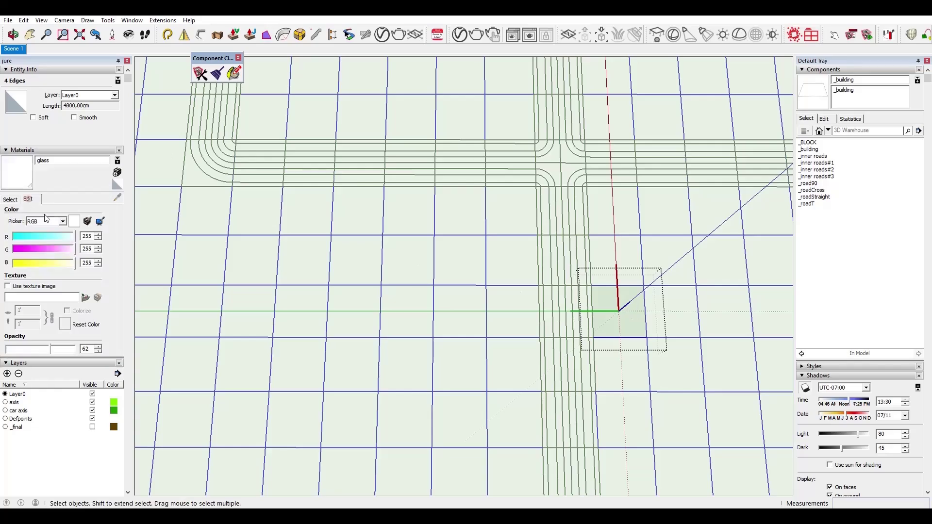
left_click(51, 249)
Raise the building tile's square face slightly so that it lies above the road surfaces.
scroll(568, 253, "down", 3)
scroll(627, 311, "up", 4)
middle_click_drag(627, 329, 639, 290)
key("m")
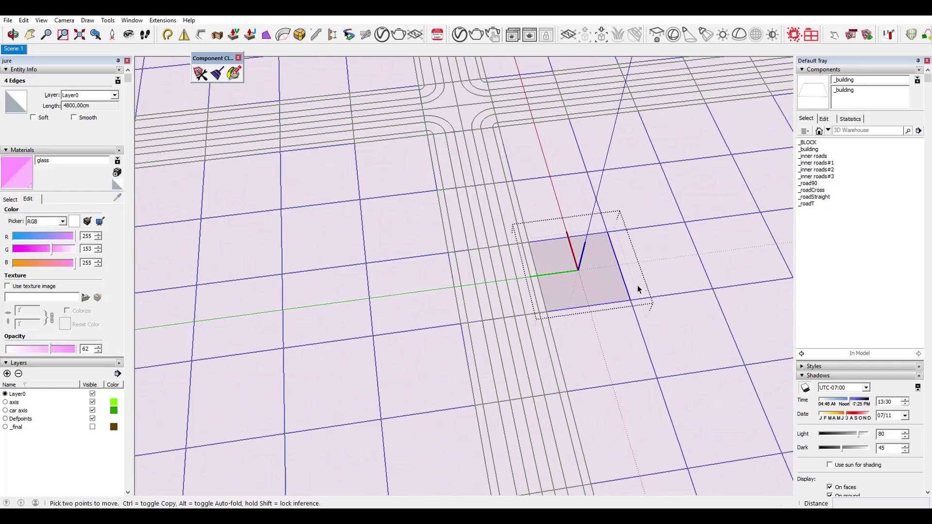
left_click(630, 299)
key("space")
scroll(576, 319, "down", 6)
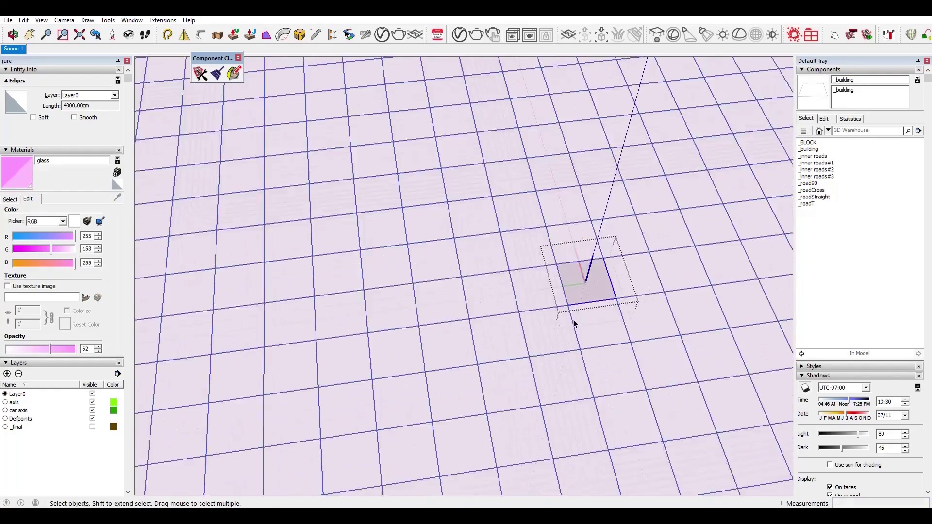
Display the Views toolbar and switch to the Top view.
right_click(697, 43)
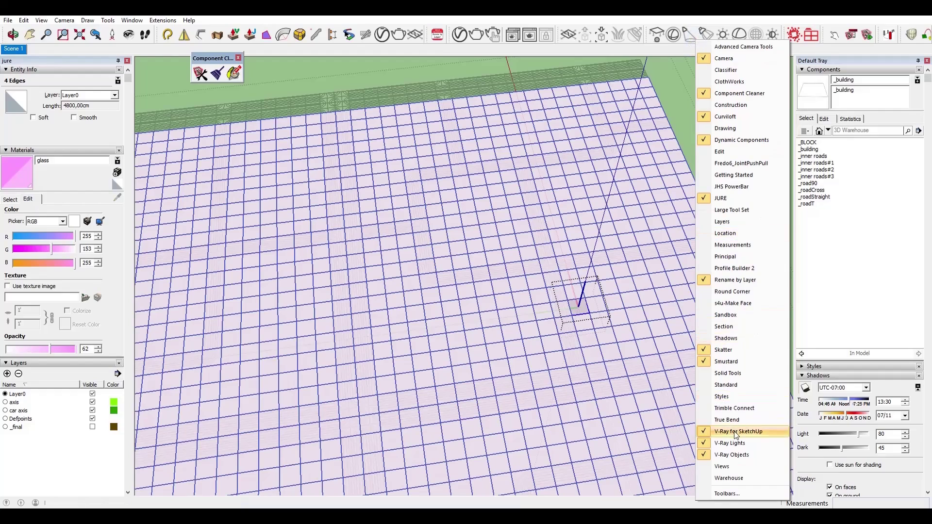
left_click(737, 432)
left_click_drag(341, 33, 170, 93)
left_click(193, 107)
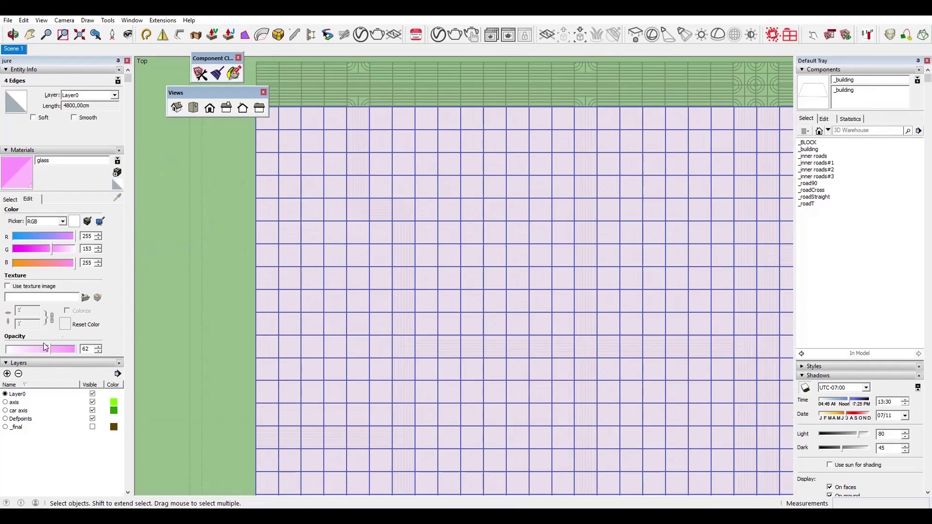
Lower the glass opacity to 11 and delete the building tiles over the first bend of the upper-left block's street.
left_click_drag(46, 348, 23, 353)
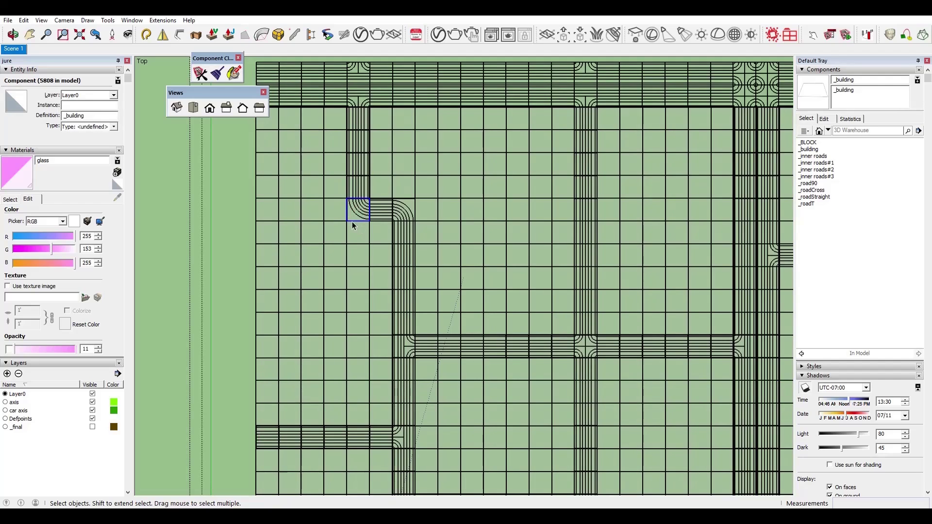
double_click(354, 216)
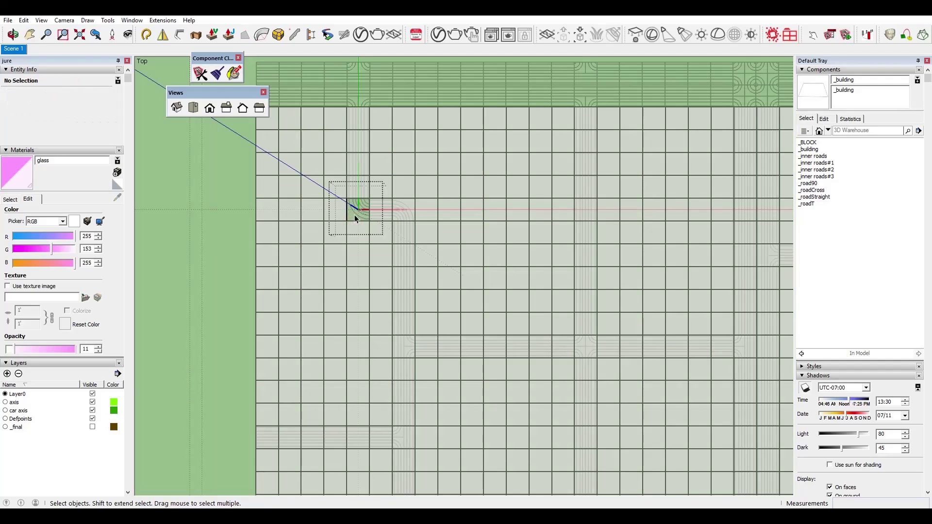
left_click(359, 130)
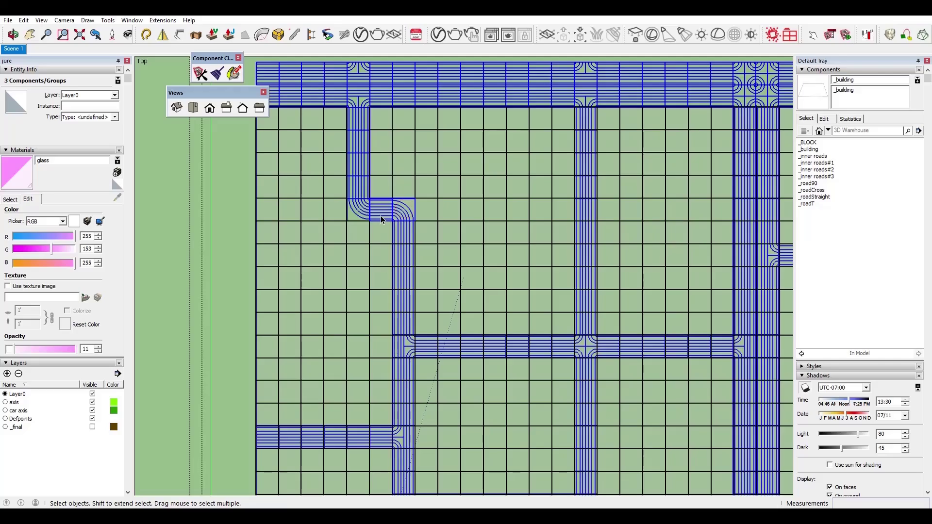
Try the glass material at 100 opacity to inspect the tiles over the street, and undo the last change.
left_click(404, 244)
scroll(405, 246, "up", 3)
middle_click_drag(406, 246, 420, 168)
scroll(422, 271, "up", 4)
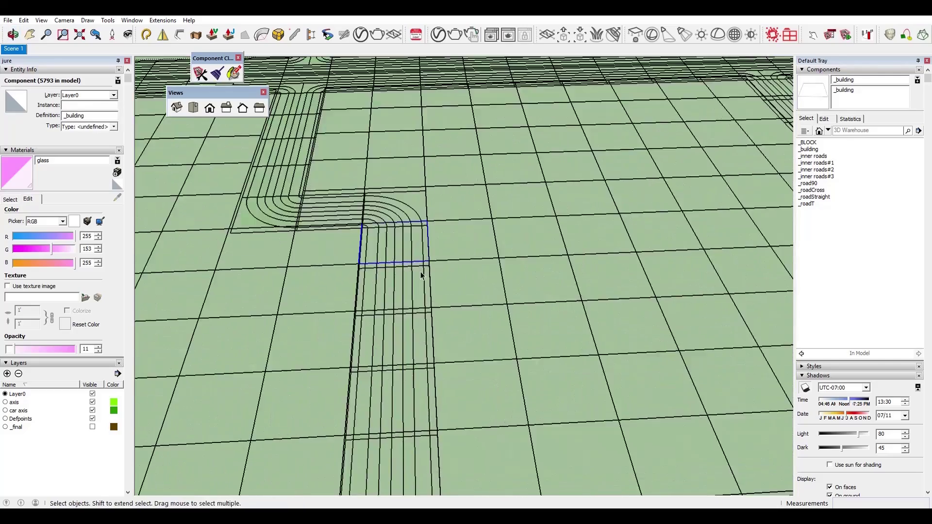
middle_click_drag(422, 271, 383, 248)
left_click_drag(14, 349, 106, 351)
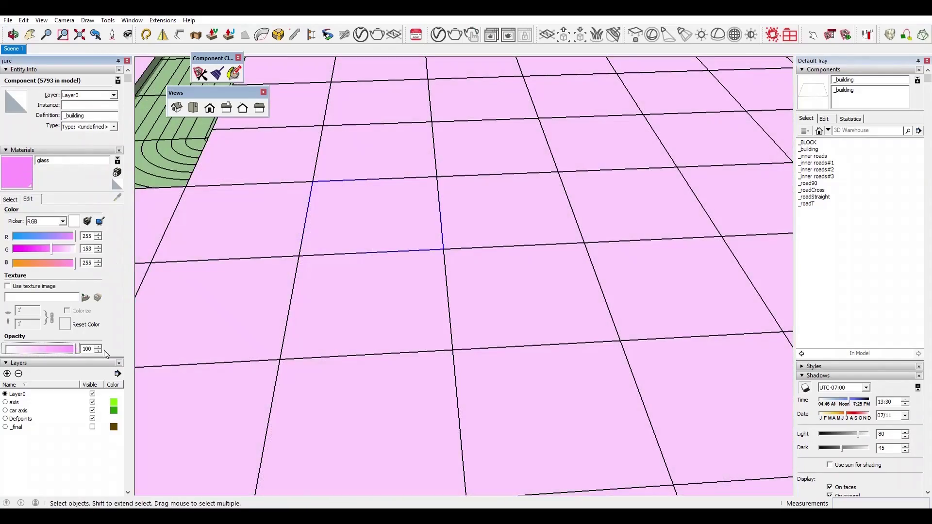
scroll(374, 311, "down", 5)
left_click(262, 184, "shift")
left_click(340, 99, "shift")
middle_click_drag(377, 301, 360, 335)
key("ctrl+z")
Delete the building tiles covering the upper-left block's bent street and its branches, and set the glass opacity to 62.
scroll(378, 341, "down", 3)
scroll(419, 267, "down", 4)
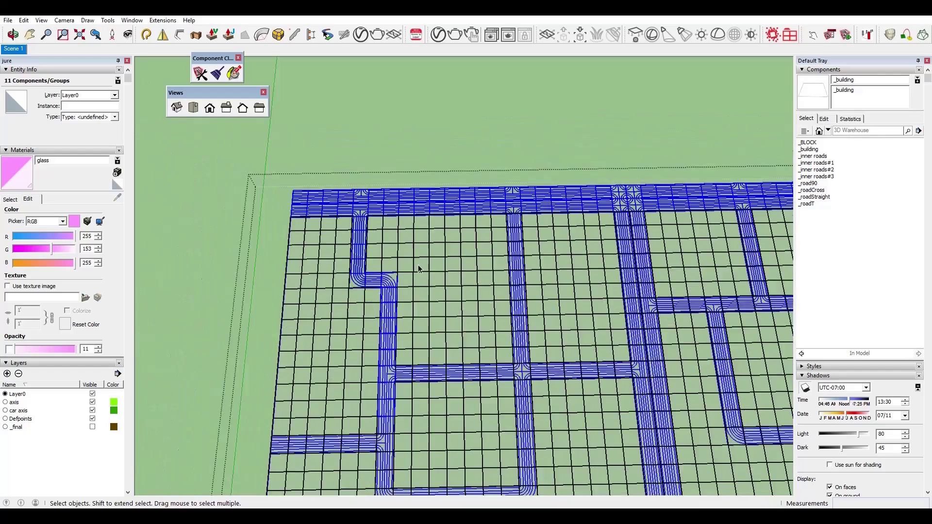
scroll(400, 410, "up", 2)
left_click_drag(577, 325, 573, 328, "ctrl")
key("Delete")
left_click_drag(15, 350, 51, 349)
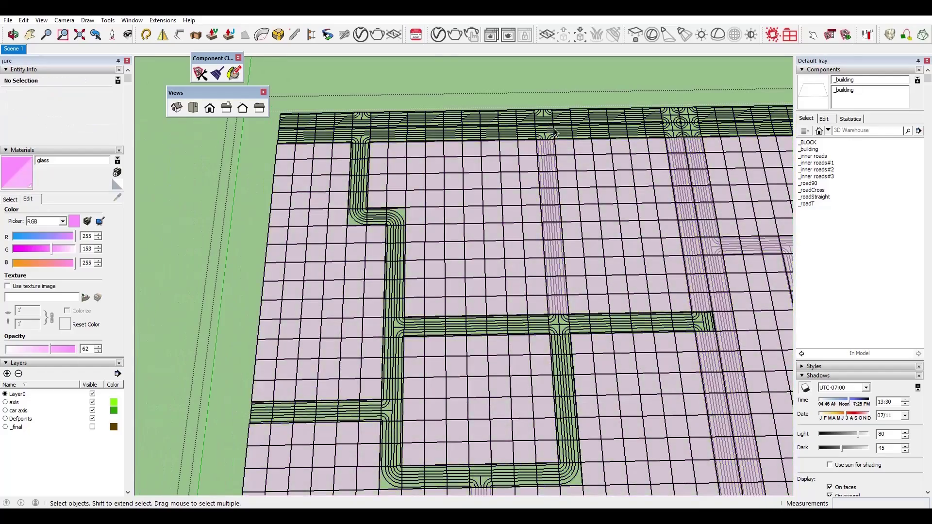
From the Top view, delete the building tiles covering the main roads and most inner streets of the two right blocks.
left_click(193, 107)
left_click_drag(594, 339, 575, 168, "ctrl")
scroll(437, 184, "down", 3)
scroll(494, 272, "up", 3)
left_click_drag(599, 481, 653, 479, "ctrl")
key("Delete")
scroll(665, 461, "down", 2)
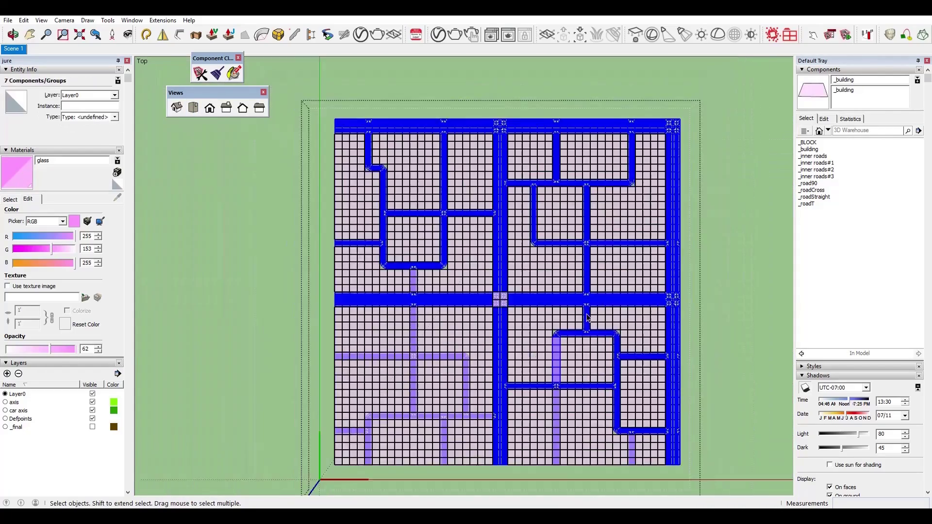
Delete the building tiles covering the inner streets of the lower-left block.
left_click_drag(441, 380, 452, 435, "ctrl")
scroll(467, 319, "up", 4)
left_click_drag(356, 157, 373, 201, "ctrl")
left_click_drag(403, 434, 402, 436)
key("Delete")
Delete the remaining building tiles over the short street above the middle main road, the central crossing and the lower-right block's street.
scroll(402, 184, "up", 2)
left_click_drag(413, 184, 407, 253)
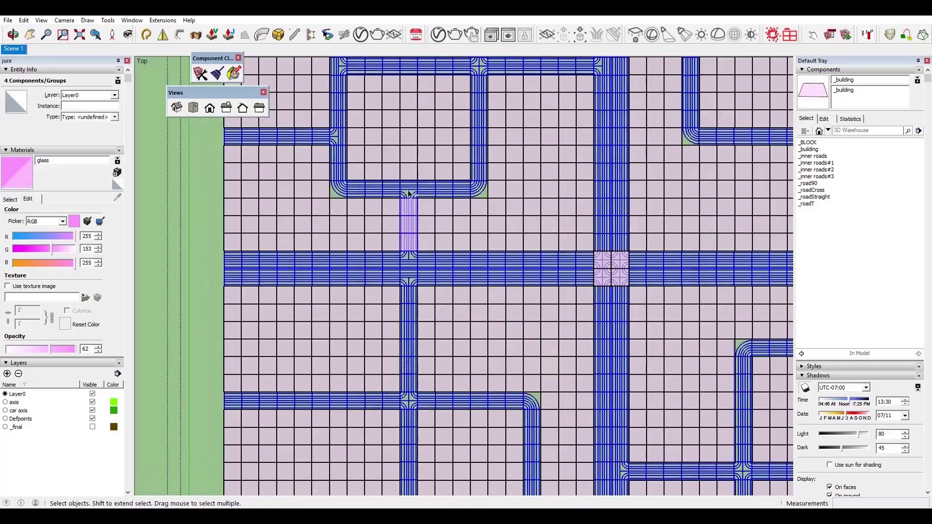
key("Delete")
left_click_drag(533, 229, 578, 276)
key("Delete")
scroll(515, 304, "down", 3)
left_click_drag(661, 470, 658, 404)
key("Delete")
scroll(682, 386, "down", 4)
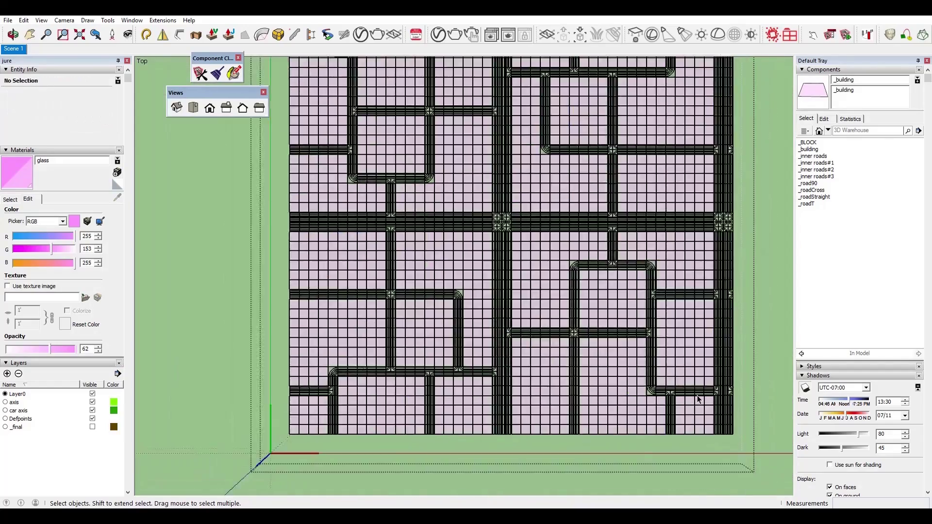
Shift all geometry inside the _building tile component a short distance down from its front corner, and close the component.
scroll(685, 225, "up", 2)
middle_click_drag(625, 222, 645, 97)
scroll(599, 364, "up", 3)
scroll(598, 361, "up", 1)
double_click(599, 362)
key("ctrl+a")
key("m")
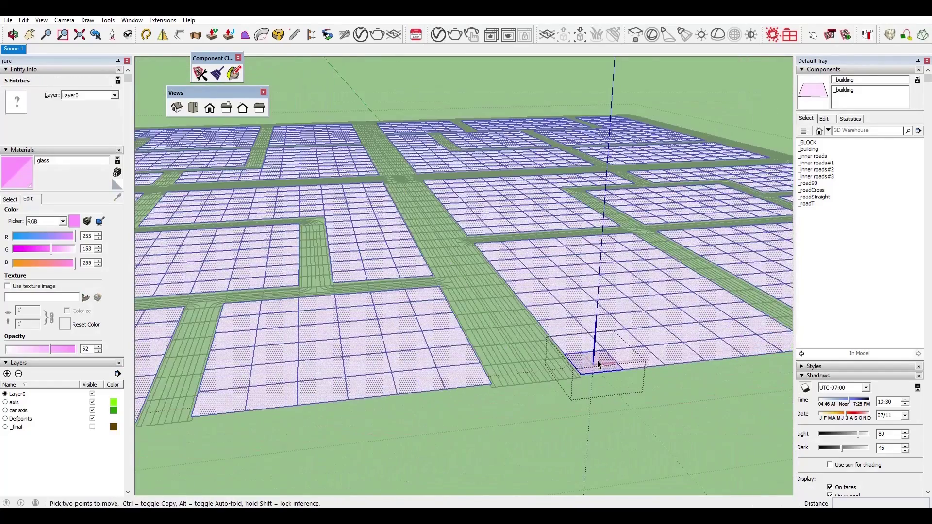
left_click(578, 372)
left_click(577, 382)
key("space")
left_click(608, 431)
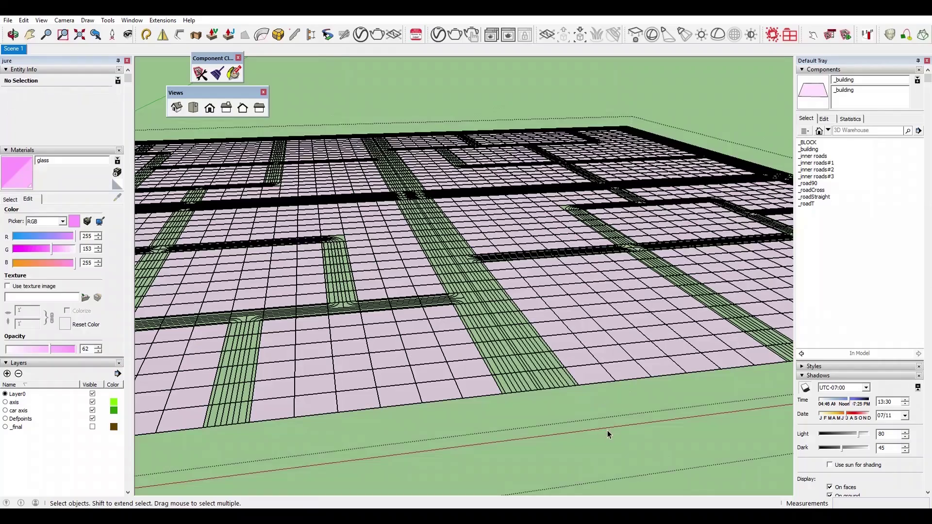
Show the _final layer briefly, hide it again, and examine the whole tiled city block from several angles.
scroll(562, 339, "down", 2)
middle_click_drag(583, 301, 604, 343)
scroll(611, 346, "down", 3)
left_click(92, 428)
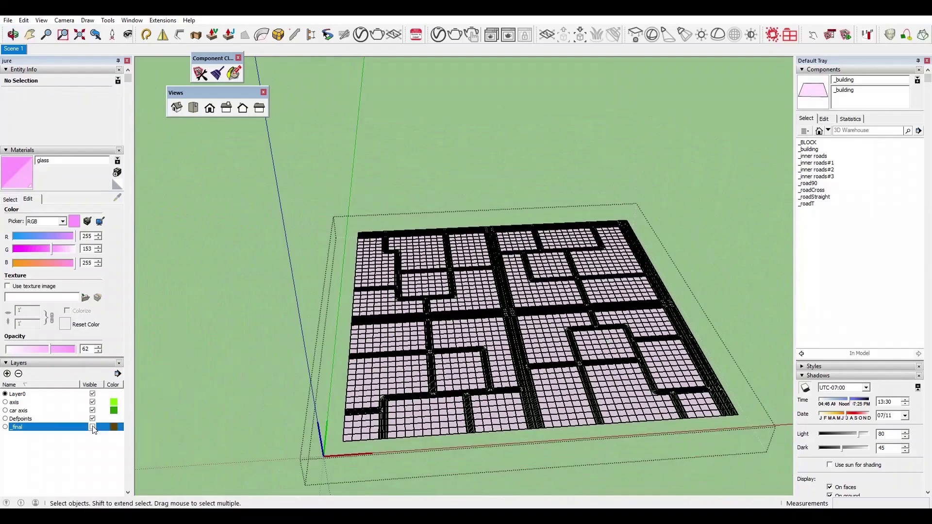
left_click(92, 427)
middle_click_drag(549, 362, 611, 383)
scroll(610, 384, "up", 4)
scroll(586, 365, "down", 2)
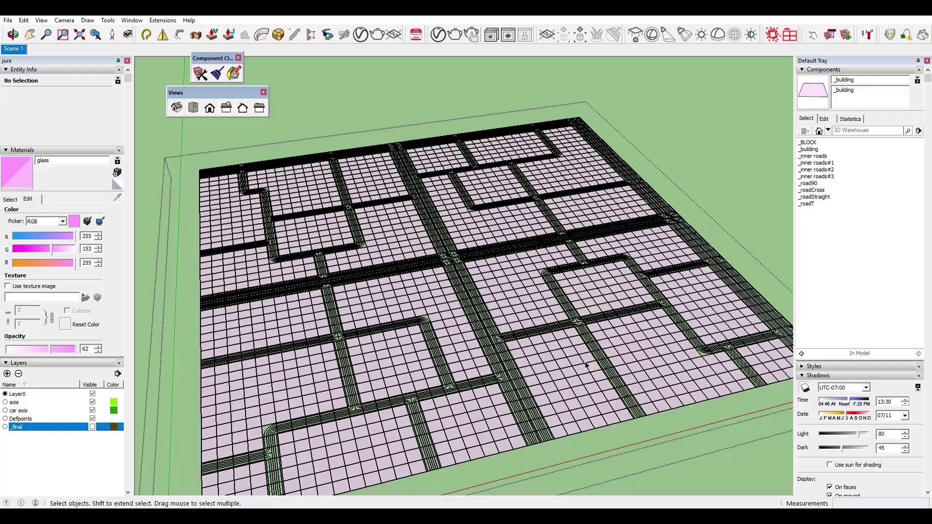
scroll(592, 304, "down", 5)
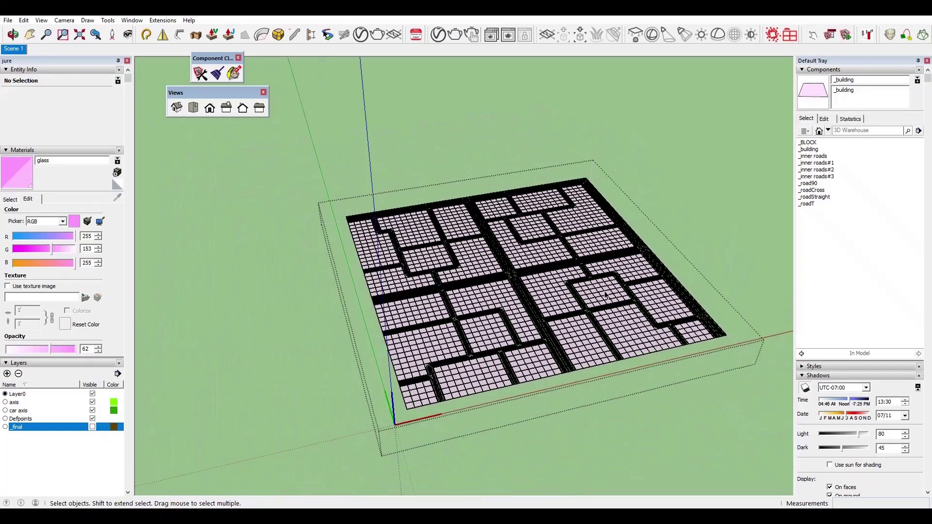
scroll(545, 354, "up", 4)
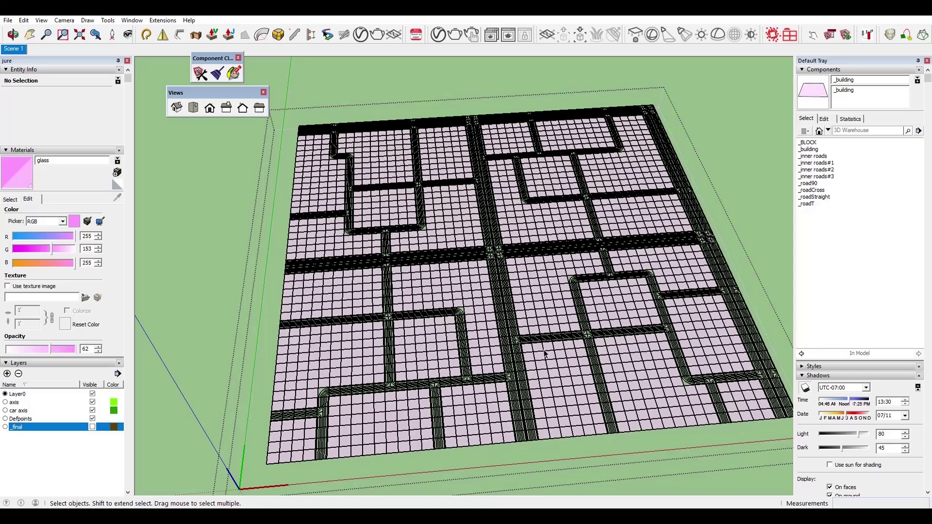
Create a layer named _roads, hide it, and assign the road network group to it.
left_click(580, 290)
scroll(580, 290, "up", 2)
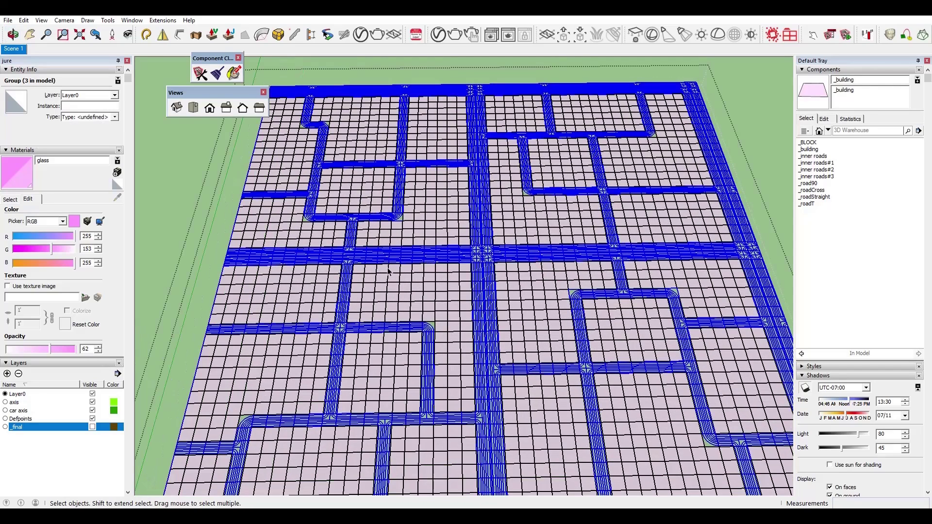
left_click(6, 373)
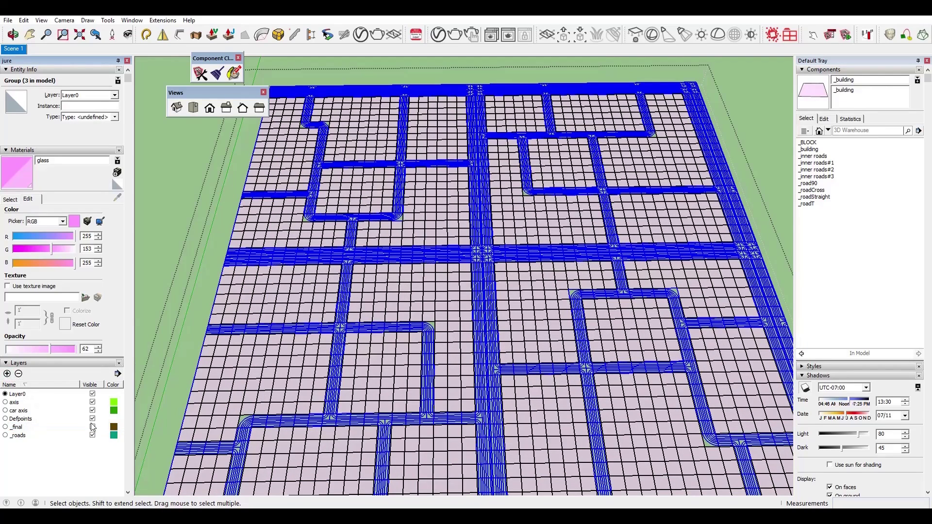
left_click(92, 427)
left_click(92, 435)
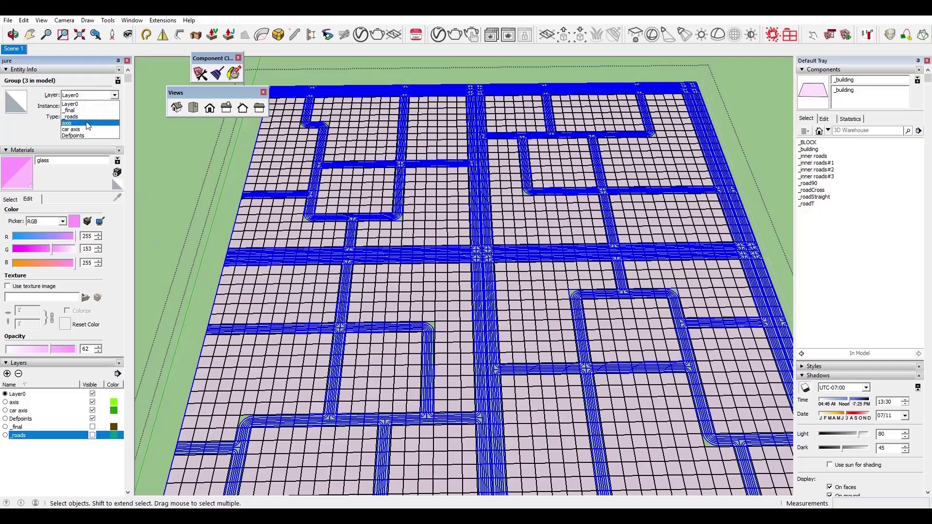
Make one _building tile at the edge of an upper-left block plot unique and rename its definition _Green.
scroll(427, 235, "down", 3)
scroll(427, 234, "up", 3)
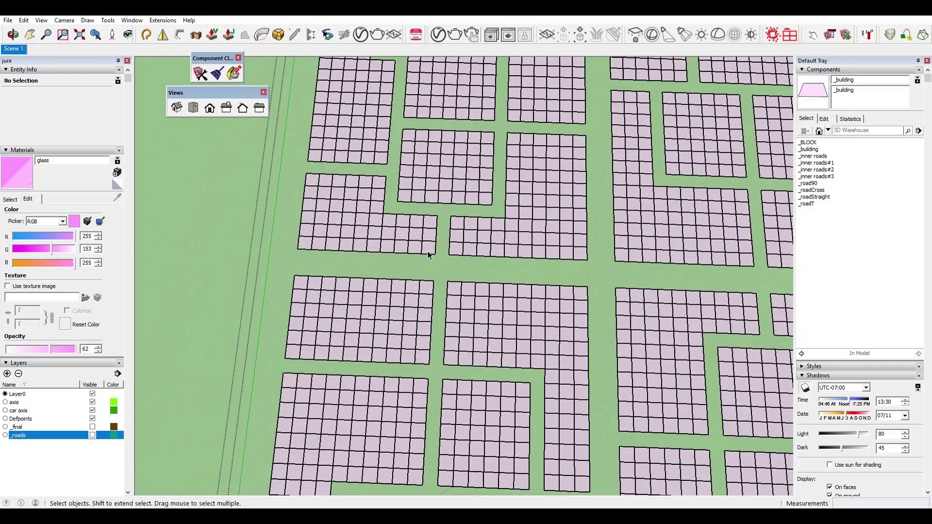
scroll(514, 179, "up", 5)
right_click(514, 179)
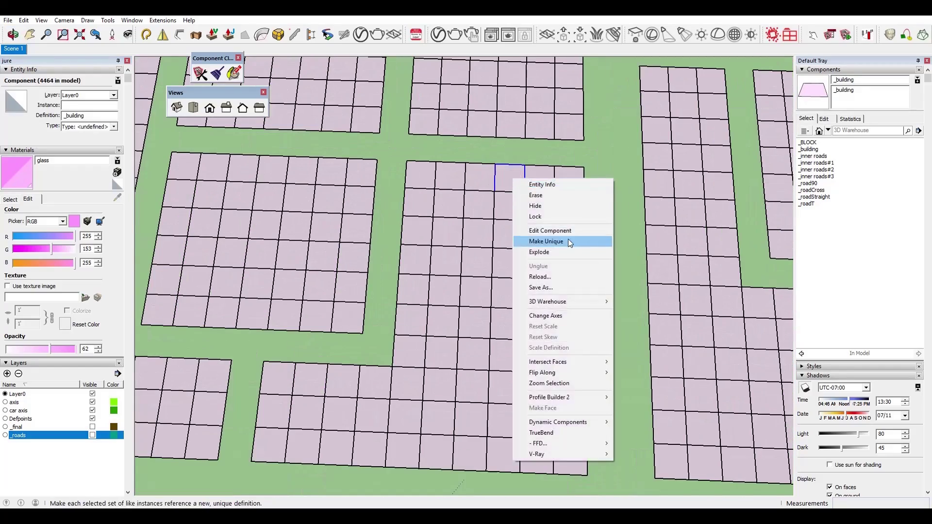
left_click(566, 240)
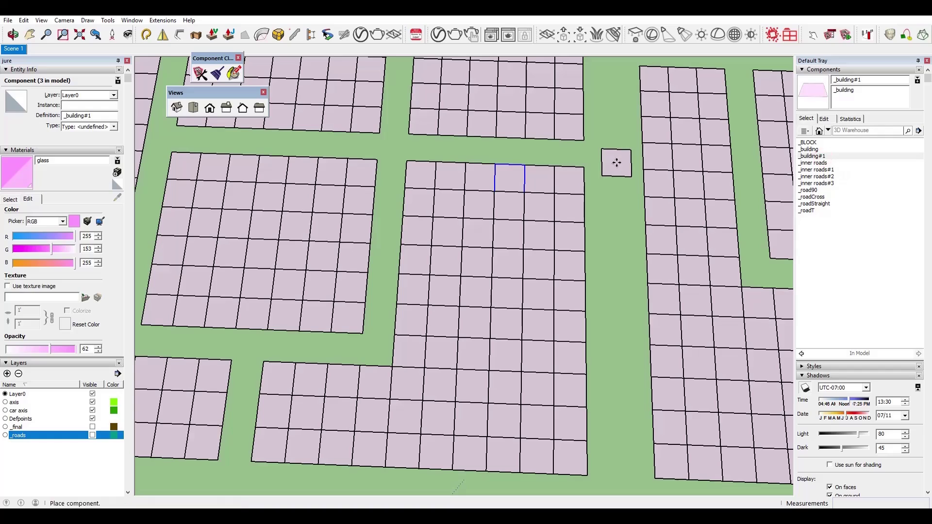
left_click(510, 185)
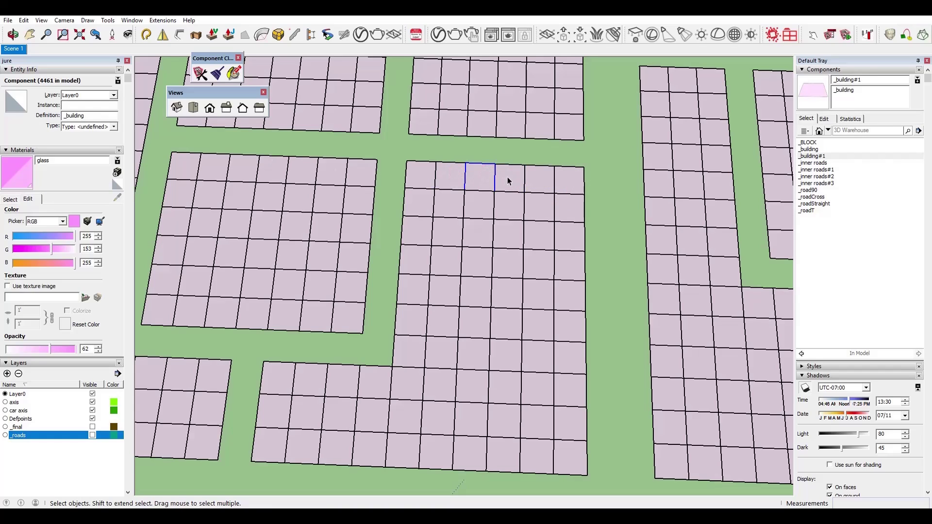
left_click(508, 181)
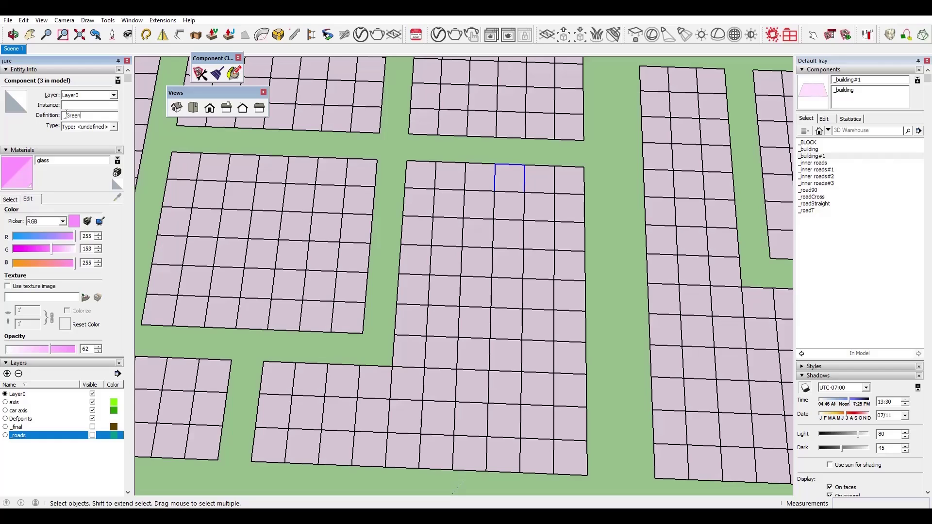
Open the _Green tile for editing and show the list of materials in the model.
scroll(509, 178, "up", 5)
double_click(509, 178)
left_click(10, 199)
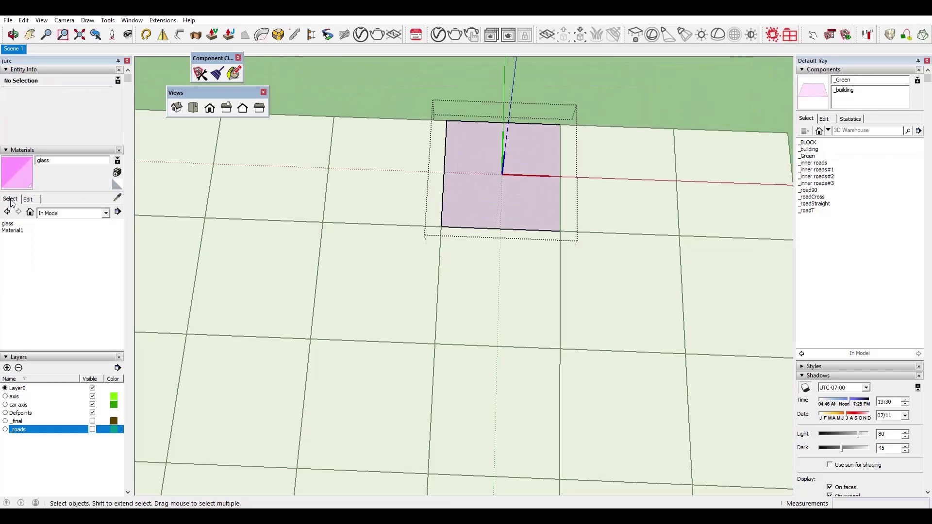
left_click(117, 173)
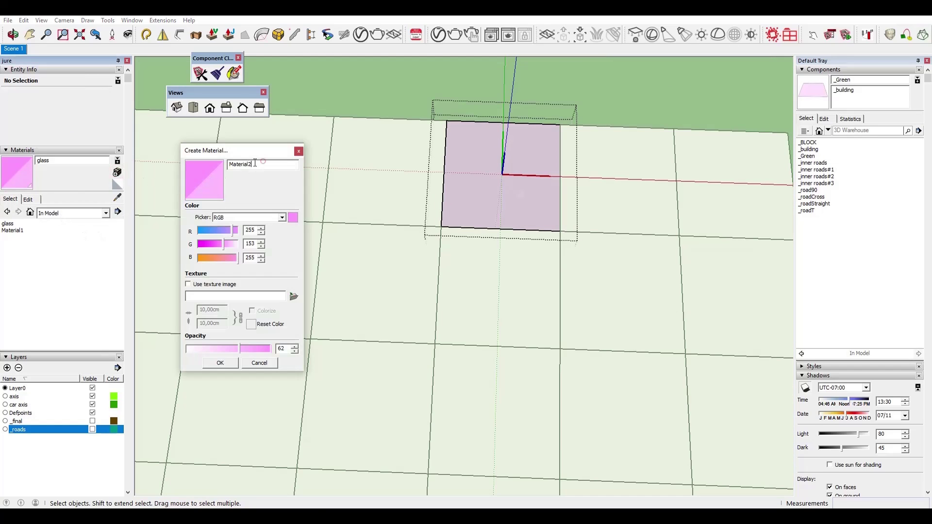
type("glass")
left_click(220, 364)
Create a green material named grass based on Material1, at 100 opacity, and paint the _Green tile's face with it.
left_click(14, 230)
left_click(117, 173)
type("grass")
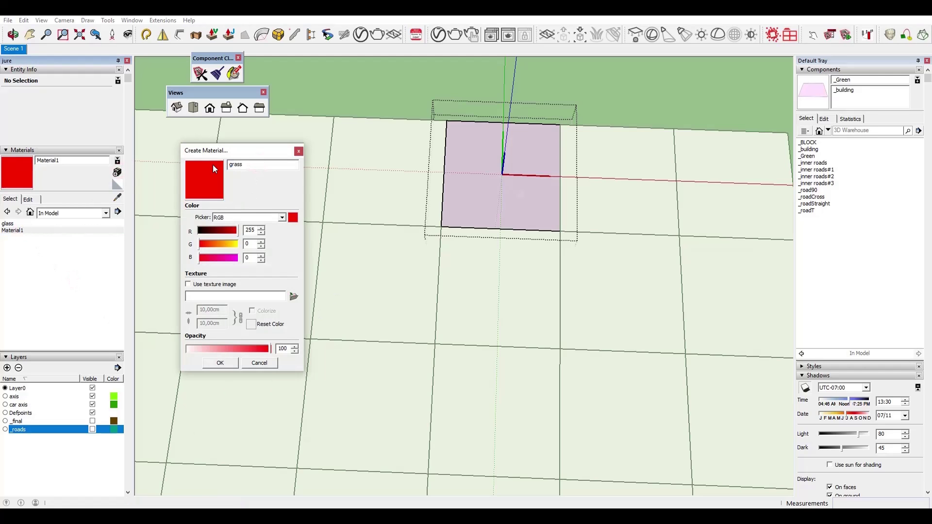
left_click(225, 244)
left_click(222, 256)
left_click(219, 230)
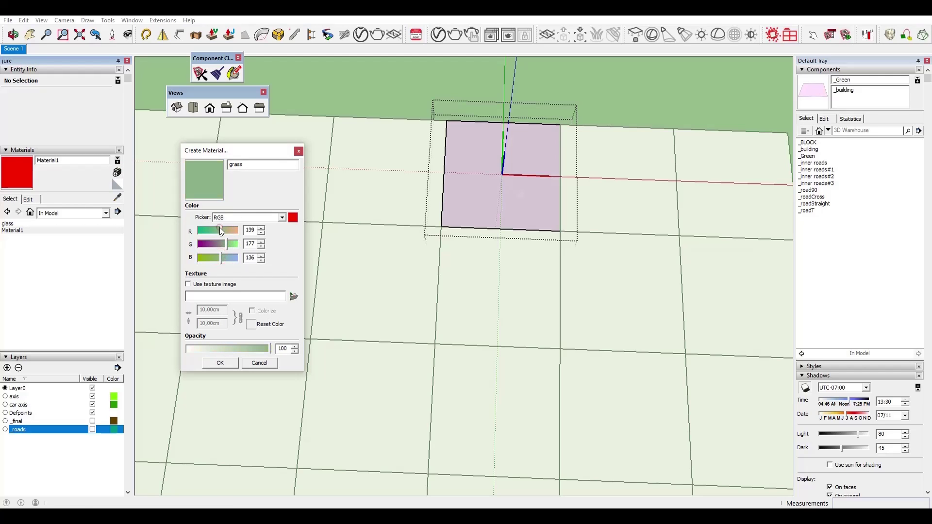
left_click(220, 363)
left_click(527, 199)
From the Top view, replace the whole uppermost row of _building tiles across all plots with the _Green component.
scroll(529, 198, "down", 10)
mouse_move(531, 209)
middle_mouse_down()
mouse_move(520, 275)
mouse_move(544, 270)
middle_mouse_up()
scroll(545, 270, "down", 5)
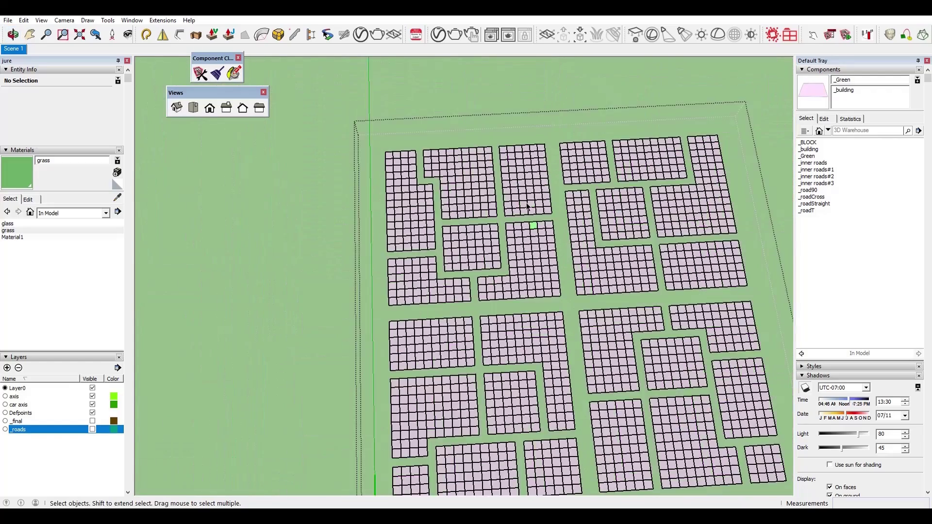
scroll(496, 183, "up", 5)
scroll(454, 171, "down", 2)
scroll(322, 139, "up", 4)
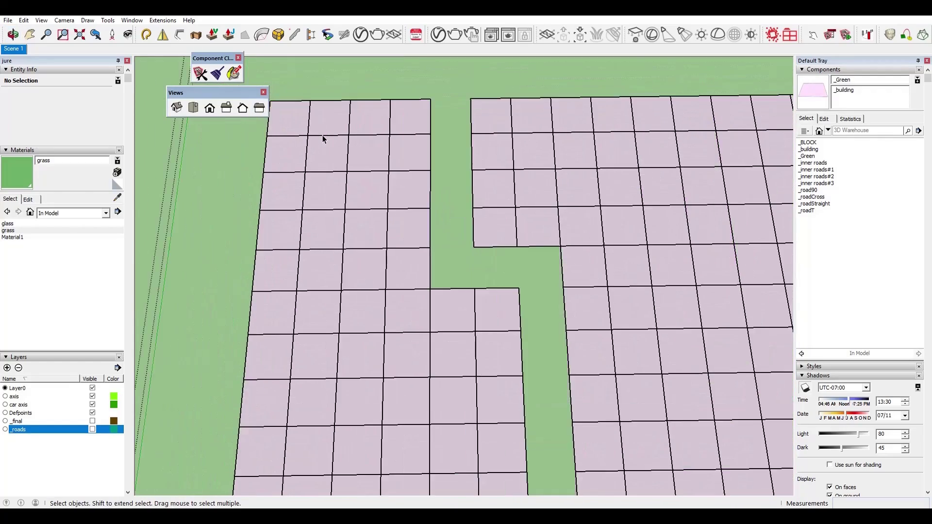
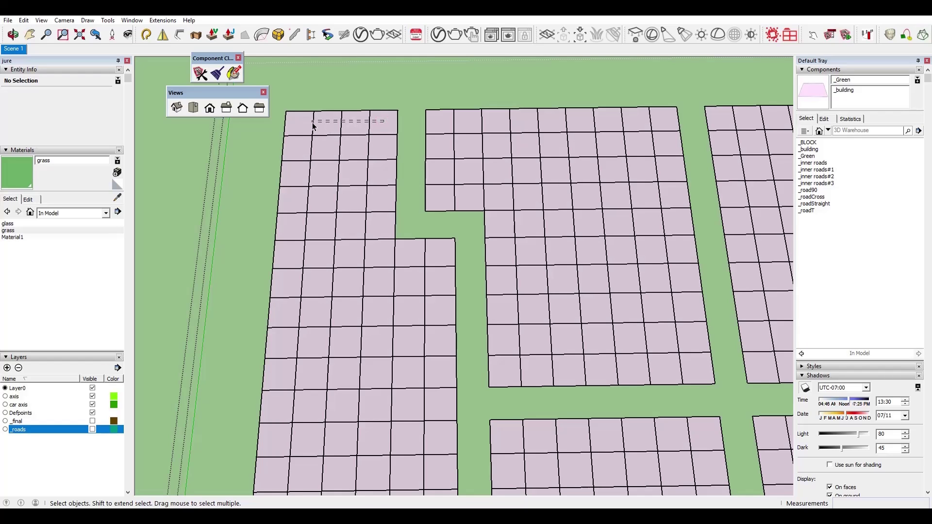
left_click_drag(313, 127, 312, 125)
scroll(313, 125, "down", 5)
left_click_drag(688, 100, 360, 94)
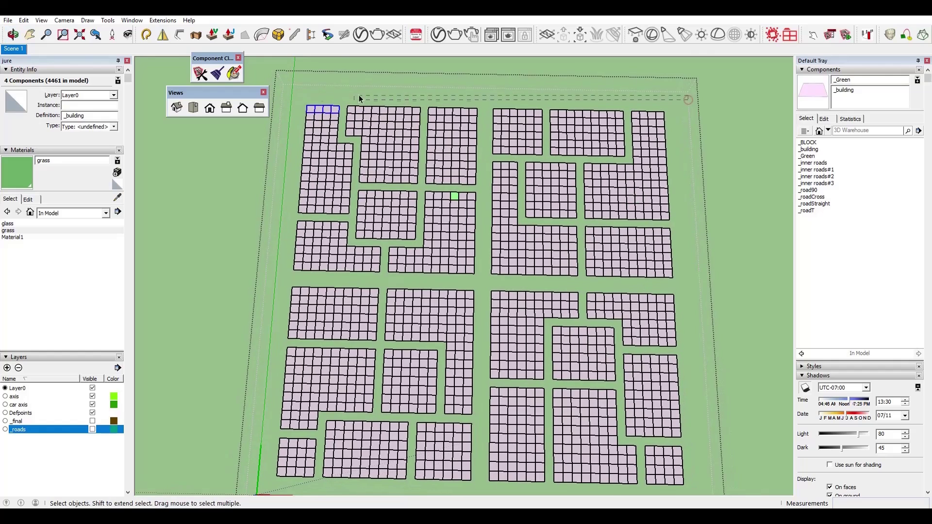
left_click(193, 107)
left_click_drag(687, 80, 268, 103)
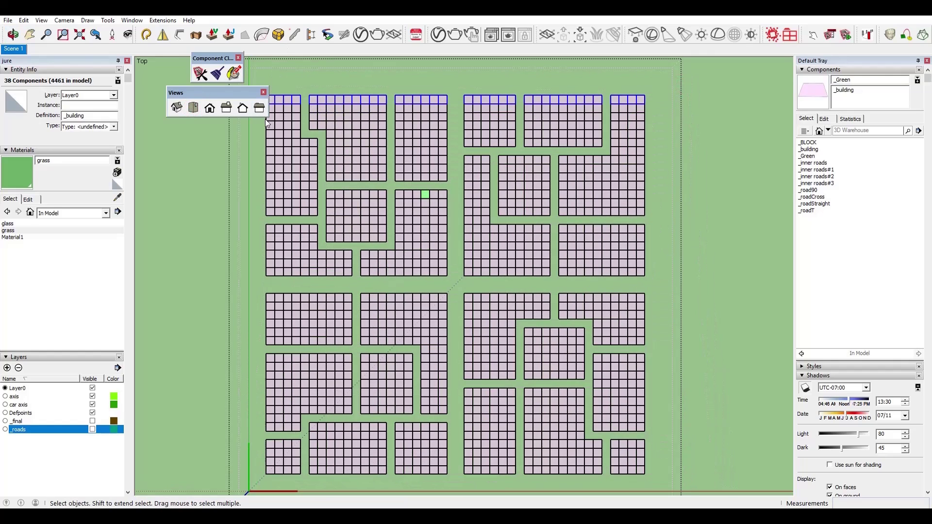
right_click(808, 161)
left_click(864, 246)
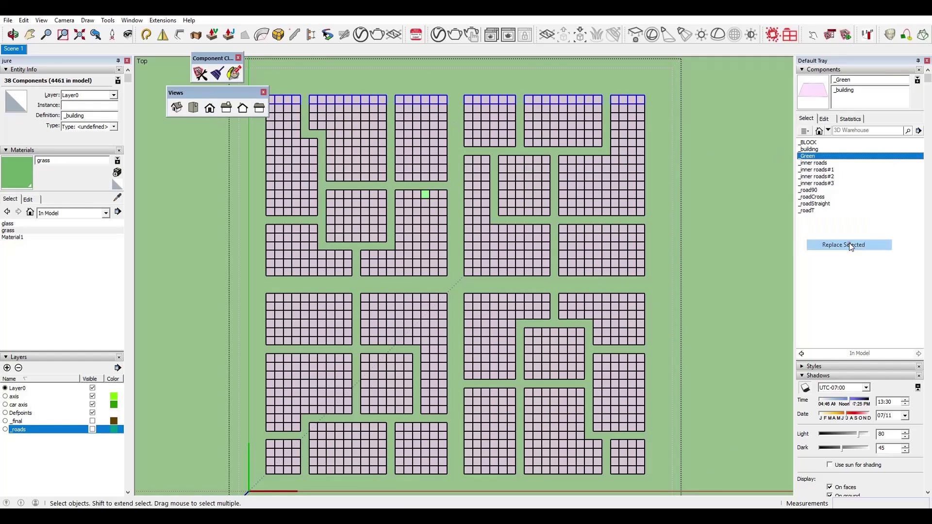
Replace the tiles along the city block's right outer edge and its bottom outer edge with _Green.
left_click_drag(669, 72, 643, 478)
right_click(828, 162)
left_click(863, 246)
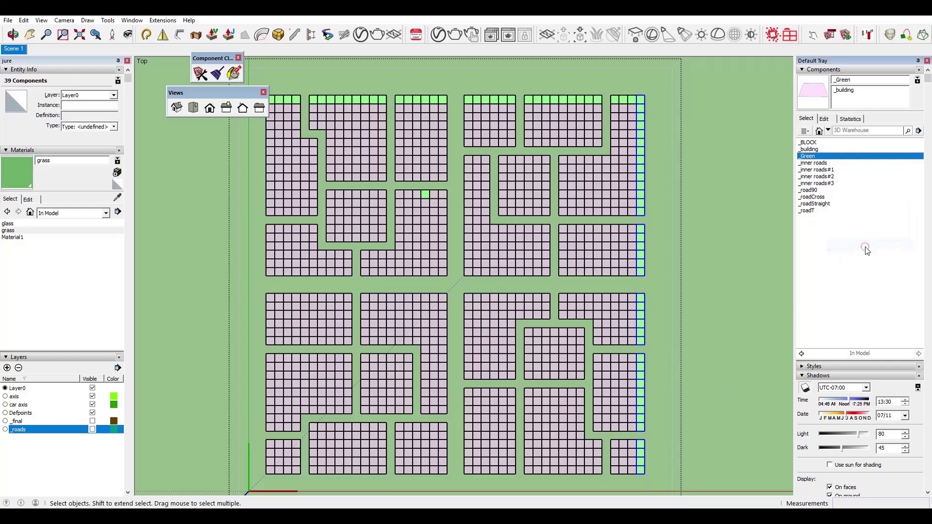
scroll(658, 413, "down", 2)
left_click_drag(657, 413, 312, 431)
right_click(827, 160)
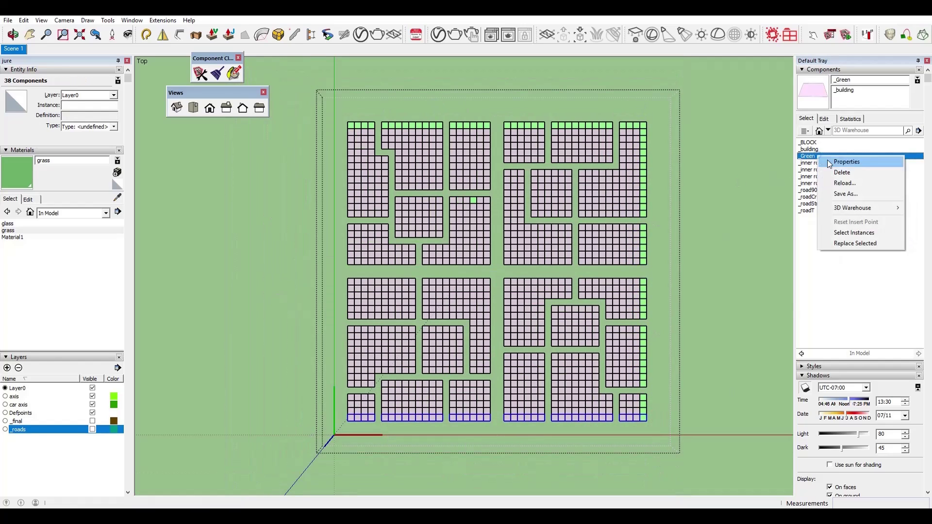
left_click(863, 244)
Replace the tiles along the left outer edge and on both sides of the two central main roads with _Green.
left_click_drag(485, 433, 486, 433)
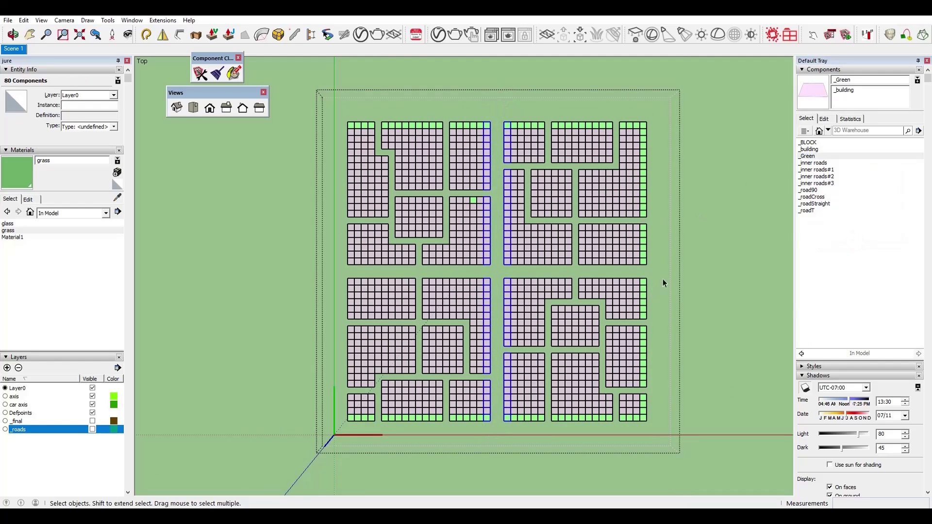
left_click_drag(364, 280, 363, 280, "ctrl")
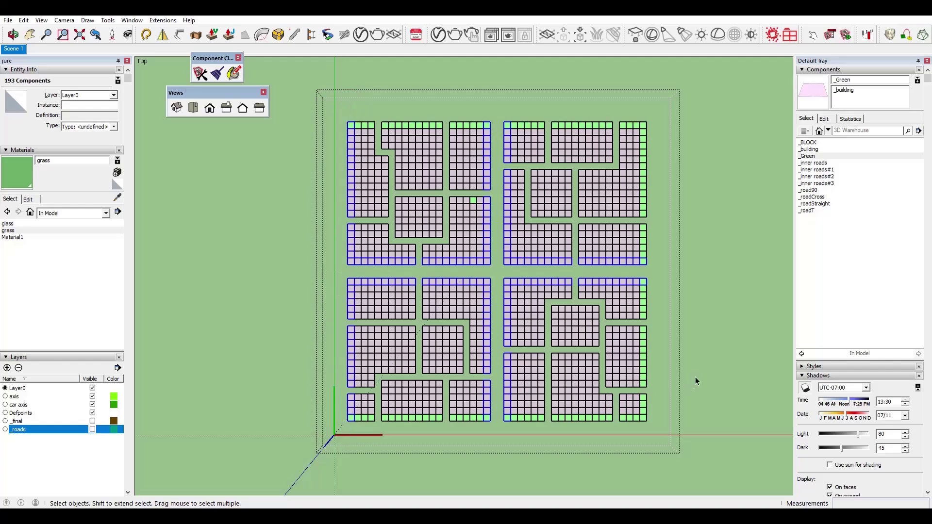
right_click(816, 156)
left_click(863, 245)
Replace the stray single _Green tile inside the upper-left block with the _building component.
scroll(474, 201, "up", 3)
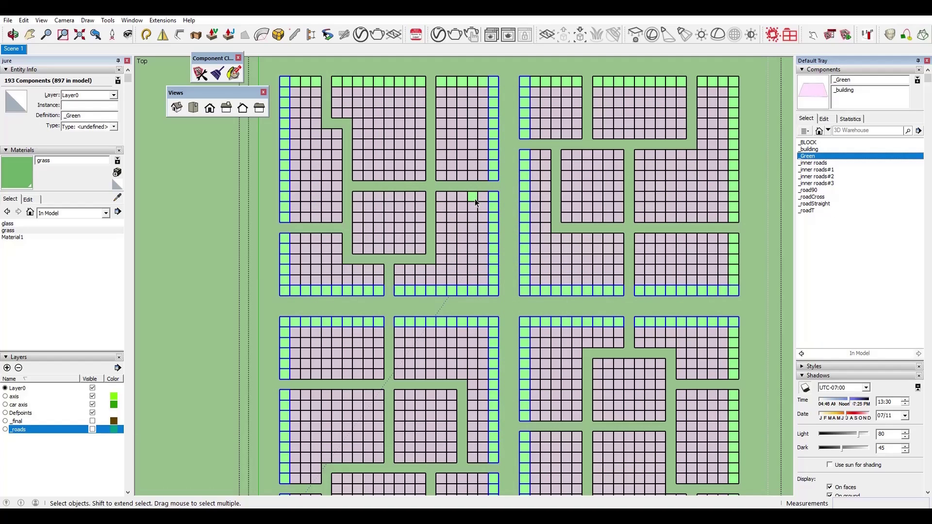
left_click(472, 198)
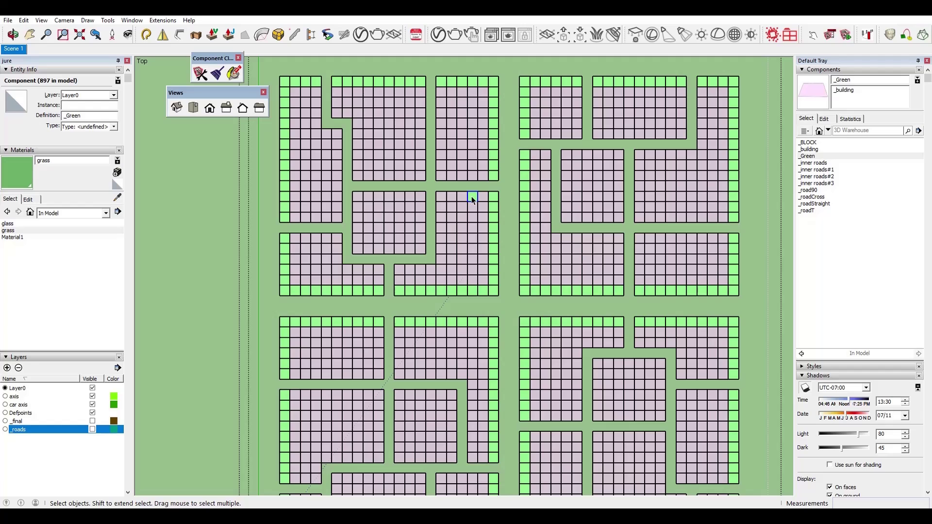
scroll(471, 197, "down", 5)
scroll(483, 258, "up", 5)
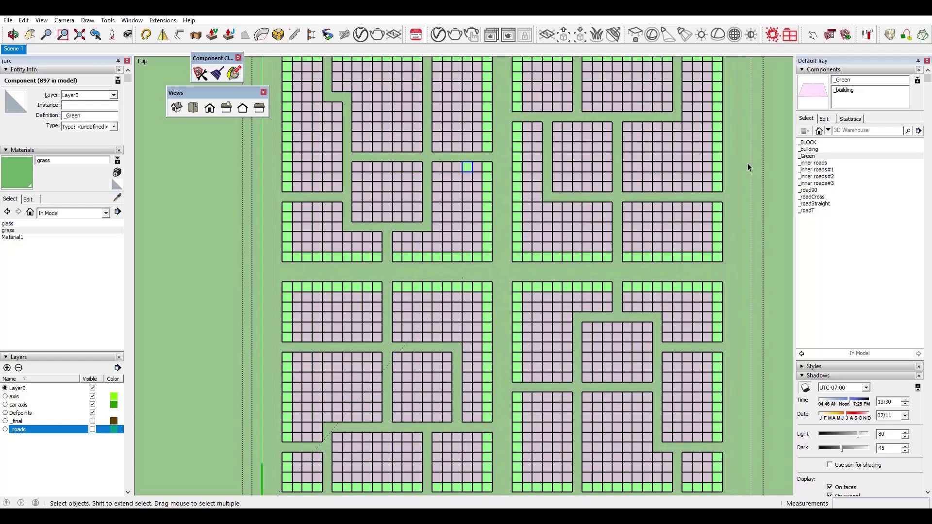
right_click(809, 149)
left_click(863, 237)
scroll(630, 274, "down", 3)
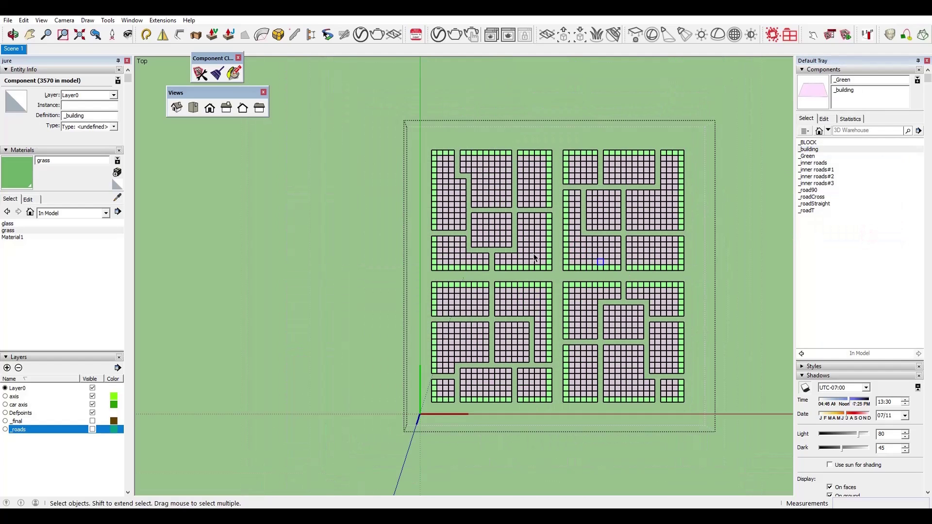
scroll(501, 192, "up", 2)
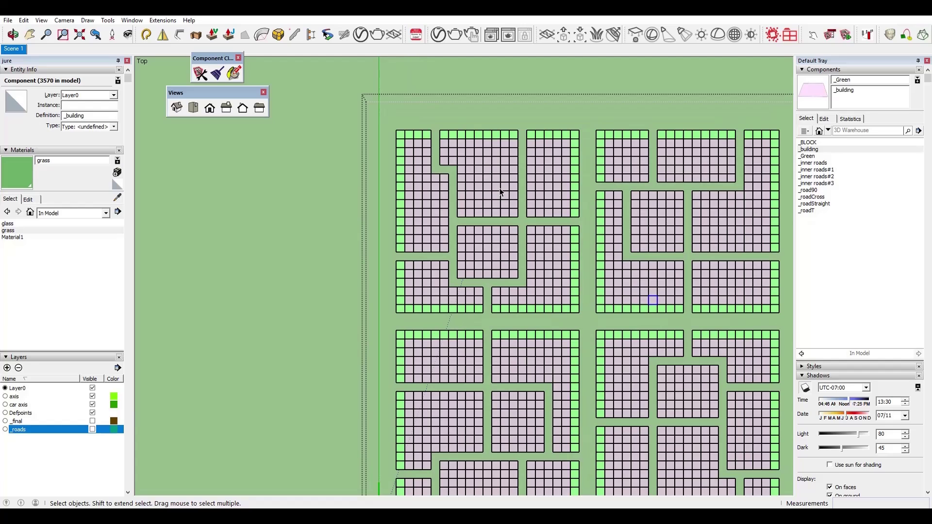
scroll(501, 192, "down", 2)
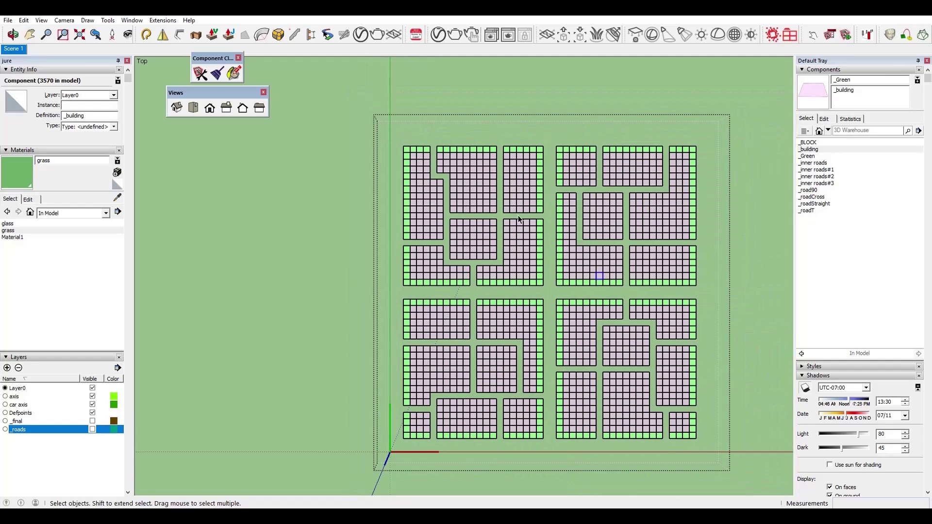
scroll(468, 152, "up", 5)
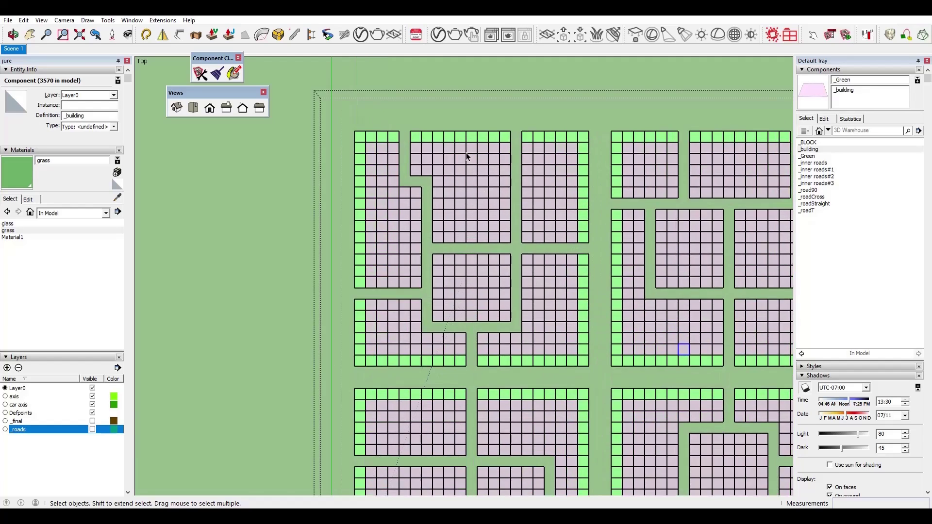
Rename the red Material1 material as help.
left_click(14, 239)
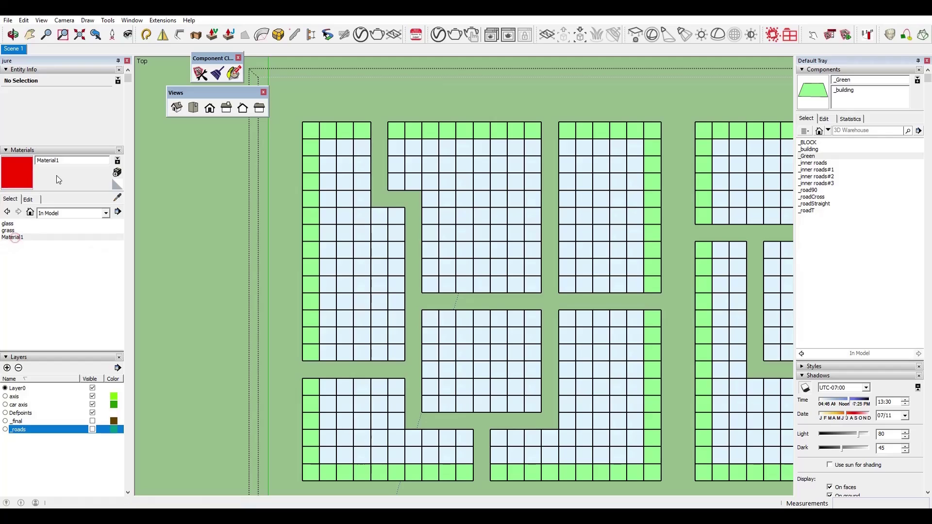
double_click(42, 161)
type("help")
key("Return")
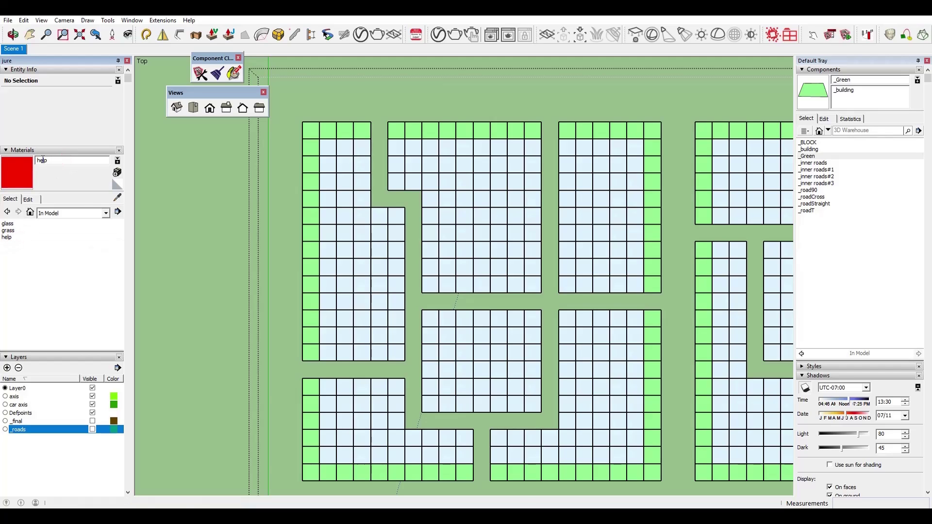
Paint three spaced pairs of _building tiles with the help material down the upper part of the upper-left plot, beside its green edge.
middle_click_drag(369, 195, 367, 202)
scroll(357, 171, "up", 1)
scroll(355, 167, "down", 1)
key("b")
left_click(341, 143)
left_click(328, 143)
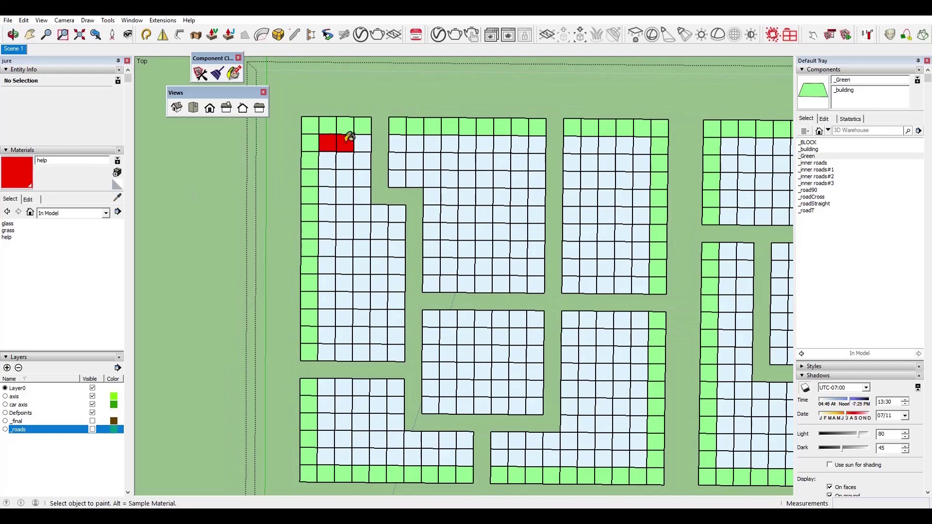
left_click(328, 177)
left_click(330, 210)
left_click(345, 212)
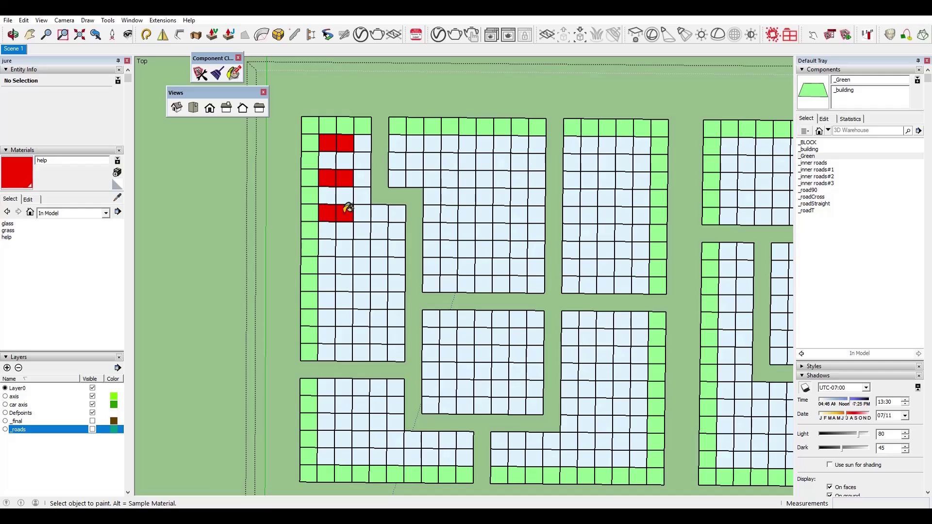
Paint spaced two-tile pairs with help in the lower part of the upper-left plot, staggered along both of its long sides.
left_click(396, 231)
left_click(380, 232)
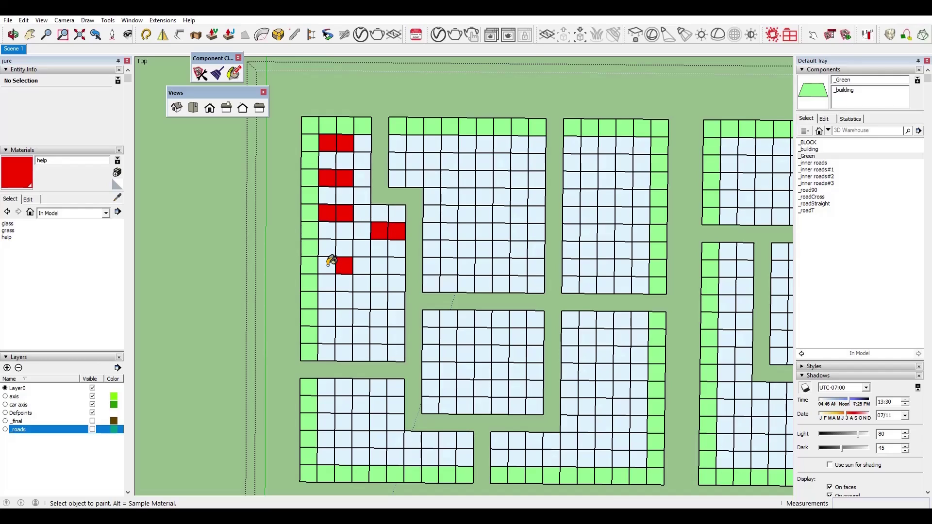
left_click(379, 281)
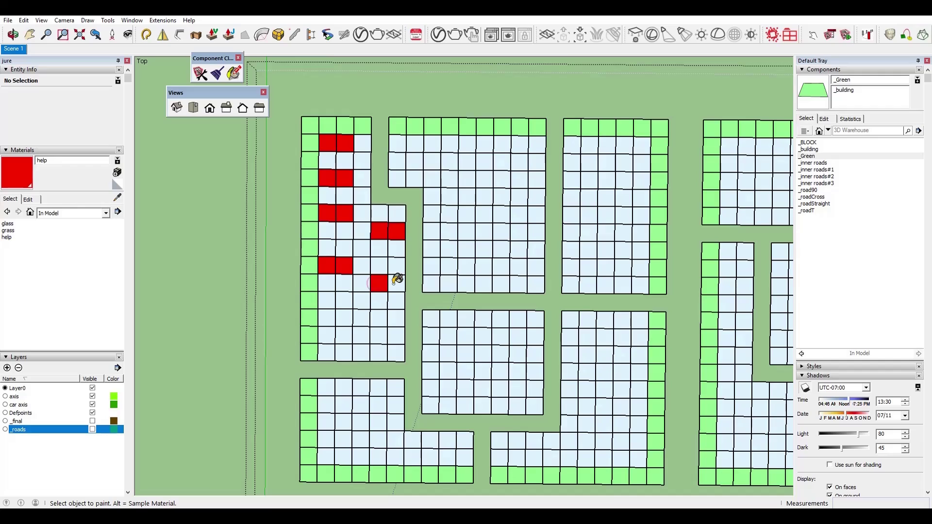
left_click(395, 280)
left_click(339, 298)
left_click(379, 334)
left_click(396, 334)
left_click(344, 352)
left_click(327, 352)
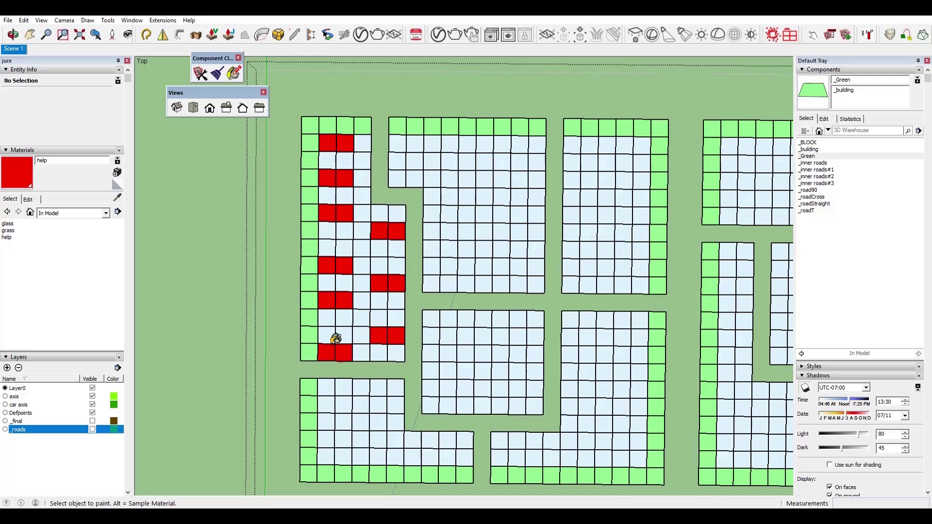
Paint two four-tile runs with help along the lowest _building row of the L-shaped plot below, leaving one tile between them.
mouse_move(371, 288)
middle_mouse_down()
mouse_move(395, 256)
mouse_move(406, 329)
mouse_move(487, 197)
mouse_move(488, 226)
middle_mouse_up()
scroll(384, 272, "down", 3)
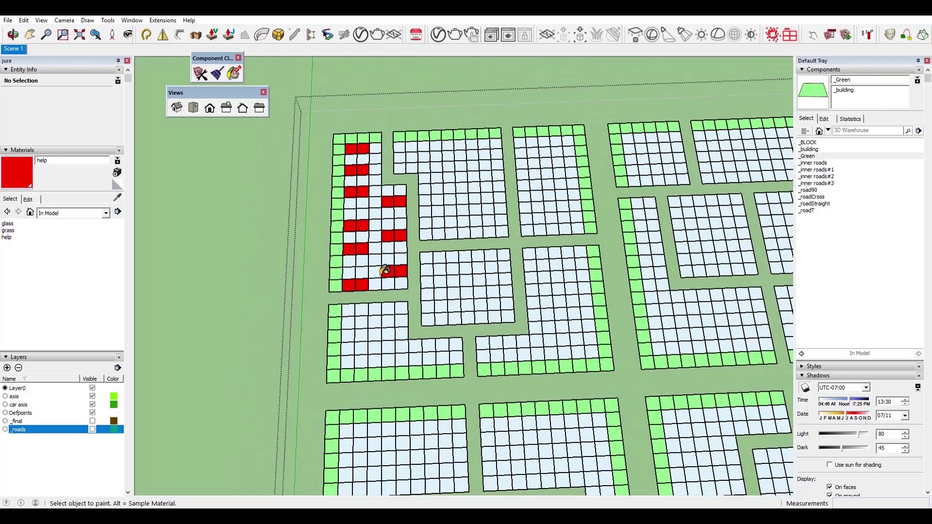
scroll(381, 273, "up", 4)
scroll(381, 274, "down", 3)
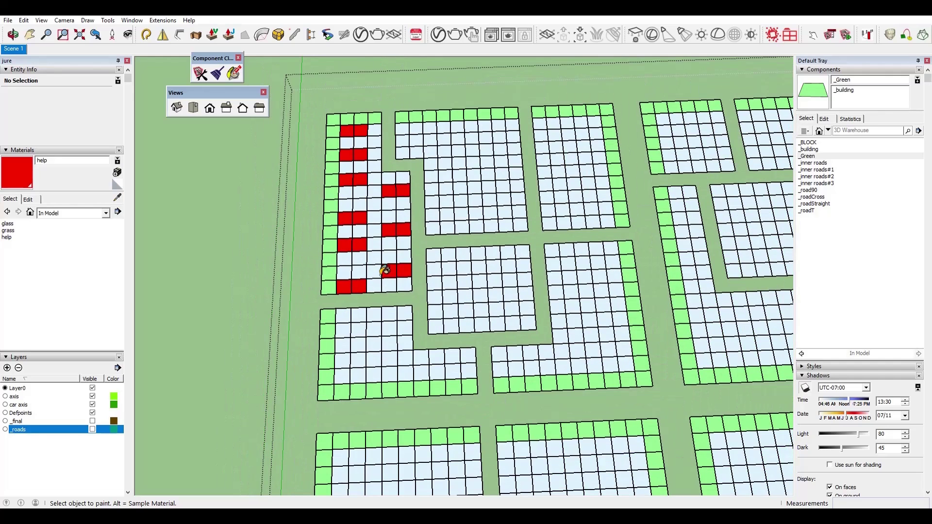
left_click(468, 371)
left_click(452, 372)
left_click(437, 373)
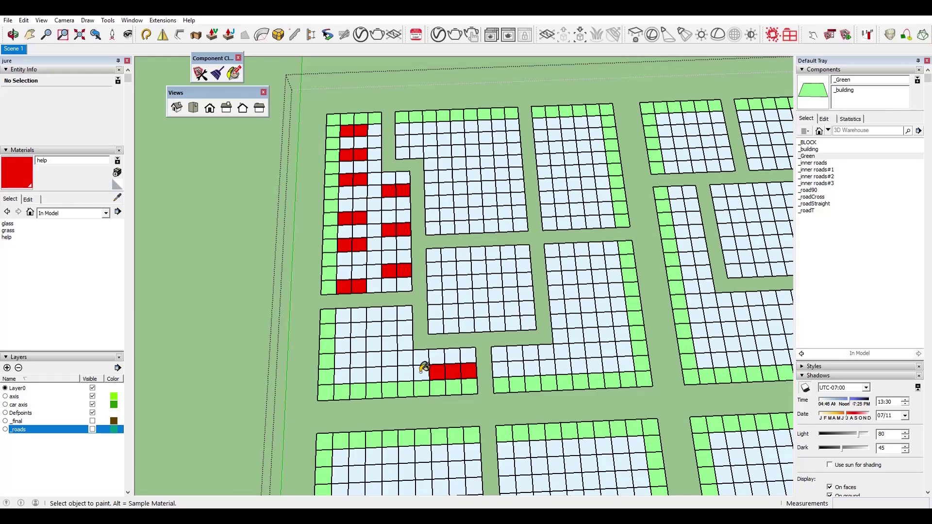
left_click(421, 373)
left_click(389, 374)
left_click(373, 375)
left_click(358, 375)
left_click(343, 376)
Paint three tiles down the L-shaped plot's inner right column and three tiles along its upper row with help.
left_click(405, 343)
left_click(405, 329)
left_click(405, 314)
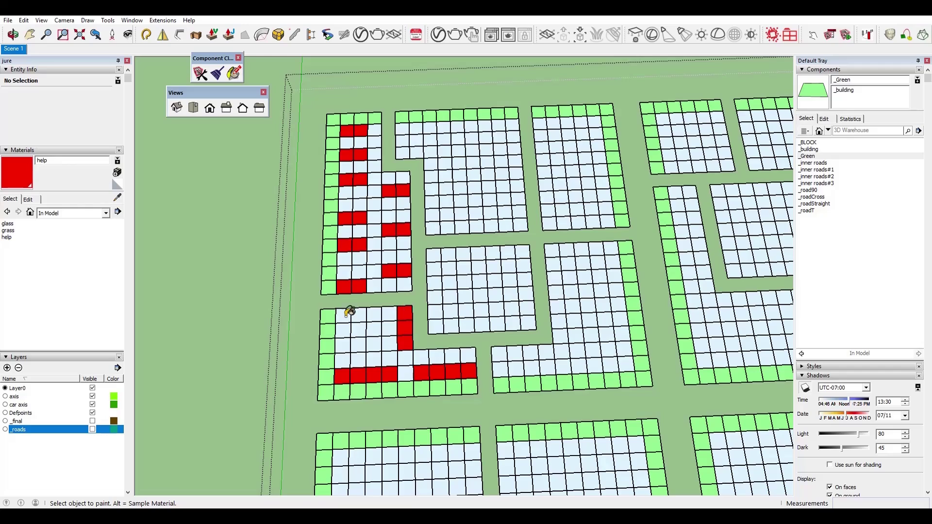
left_click(343, 316)
left_click(358, 315)
left_click(374, 314)
Paint tile groups with help along the upper row of the upper-middle plot and around the tall plot to its right.
scroll(495, 150, "up", 3)
left_click(362, 146)
left_click(597, 138)
left_click(525, 139)
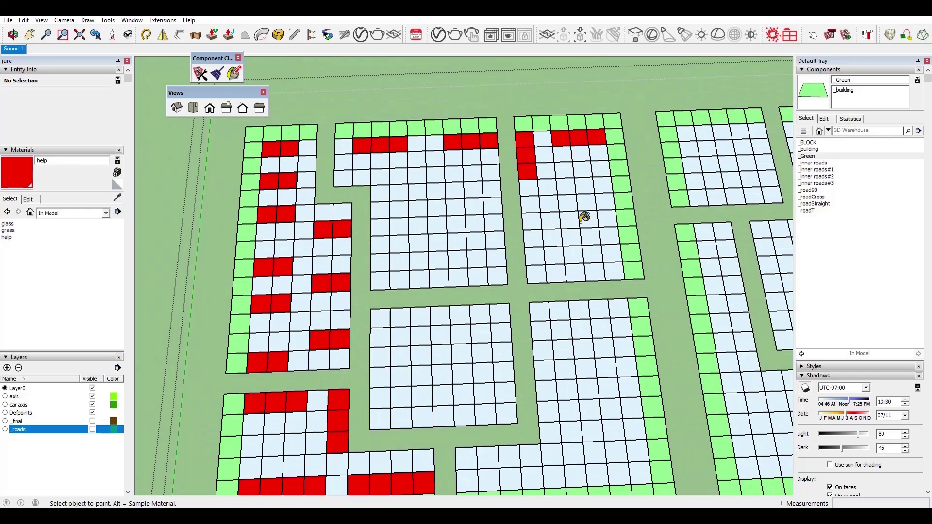
left_click(581, 168)
left_click(529, 196)
Erase one horizontal row of tiles across the upper-middle plot to open a gap for a new road.
scroll(497, 266, "down", 3)
key("e")
scroll(490, 194, "up", 2)
left_click_drag(508, 195, 413, 195)
Split the area below the new gap with a vertical gap, and paint tiles in both halves and the strip above with help.
key("b")
scroll(490, 194, "down", 1)
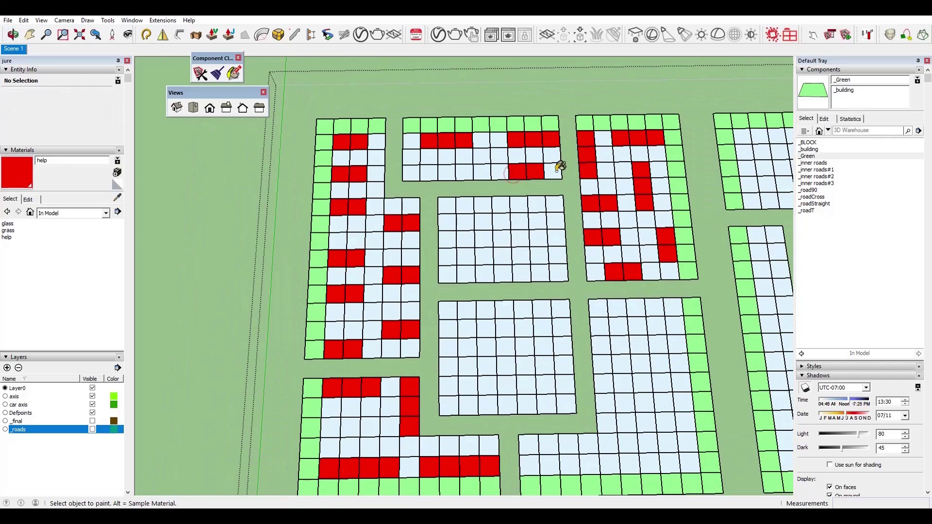
scroll(483, 214, "up", 2)
left_click(410, 219)
left_click(460, 218)
scroll(461, 269, "down", 2)
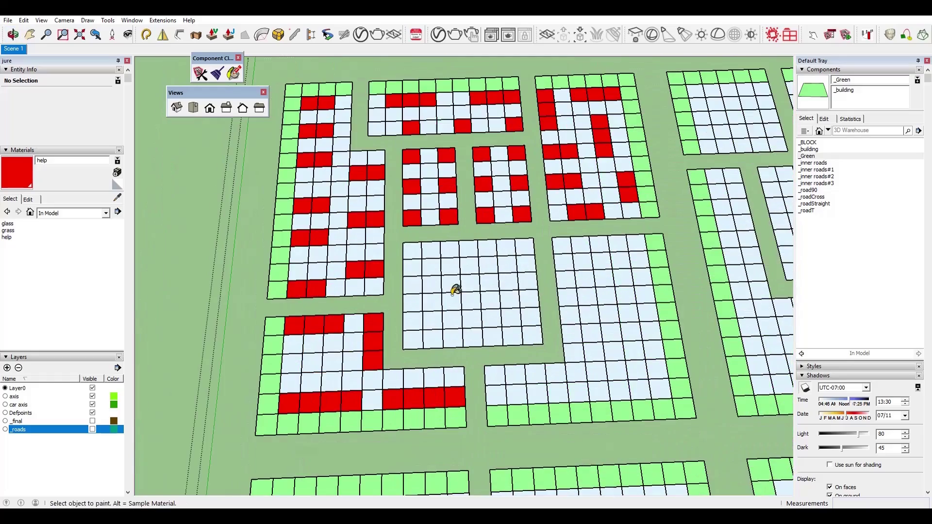
Split the central plot with a horizontal gap and paint two two-tile pairs with help in its lower part.
left_click(451, 245)
left_click(413, 250)
scroll(564, 354, "down", 1)
scroll(441, 291, "up", 1)
scroll(440, 292, "up", 1)
left_click(423, 267, "alt")
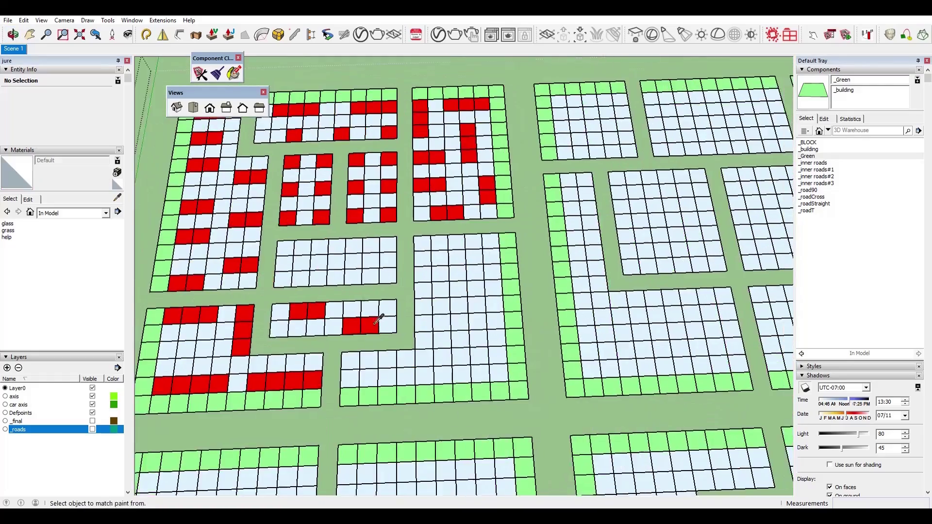
Resample the help material and paint small tile groups around the edges of the large L-shaped plot right of the central plot.
left_click(378, 320, "alt")
left_click(489, 242)
left_click(472, 243)
left_click(423, 245)
left_click(424, 263)
left_click(505, 267)
left_click(509, 373)
left_click(470, 375)
left_click(450, 377)
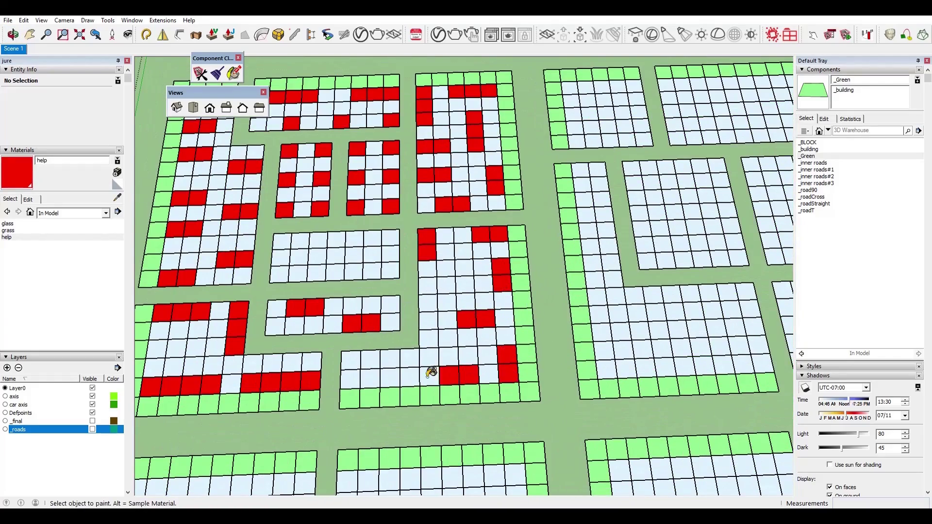
left_click(409, 378)
left_click(352, 379)
left_click(428, 301)
Show the _roads layer and replace the junction tile at the left end of the central plot's new gap with a _roadCross copy.
scroll(473, 331, "down", 4)
middle_click_drag(474, 331, 468, 425)
scroll(412, 352, "up", 4)
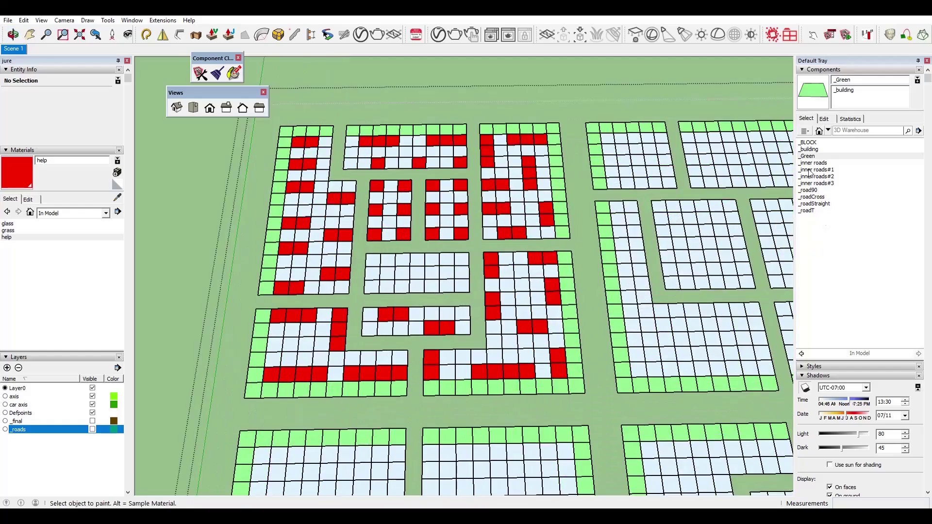
left_click(92, 430)
key("space")
double_click(349, 308)
left_click(348, 308)
key("Delete")
scroll(515, 231, "up", 2)
left_click(515, 229)
key("m")
left_click(501, 240)
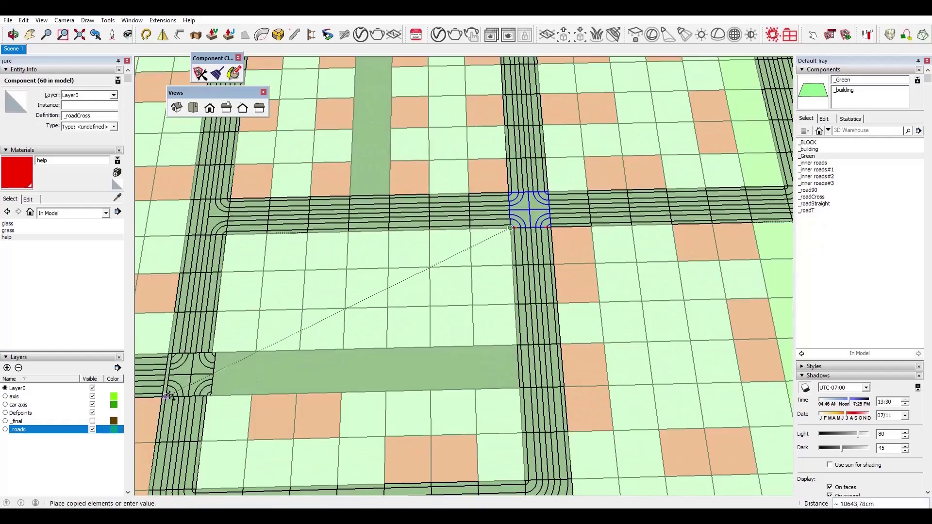
left_click(167, 396)
Copy a run of straight road tiles into the central plot's horizontal gap, starting from the new crossing.
left_click_drag(477, 197, 262, 270)
key("m")
left_click(397, 339)
left_click(531, 331)
Copy a _roadT tile to the right end of the new horizontal road and start scaling it to face the junction.
left_click(322, 245)
key("m")
left_click(339, 260)
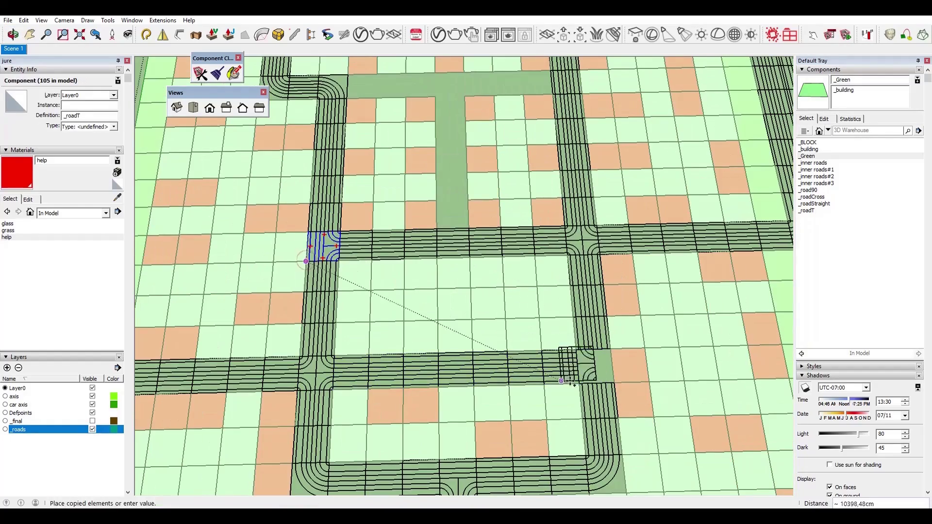
left_click(614, 383)
key("s")
Delete the road tile at the left end of the upper plot's horizontal gap and copy a _roadT tile there.
scroll(529, 326, "down", 5)
middle_click_drag(478, 252, 473, 320)
key("Delete")
left_click(526, 146)
key("m")
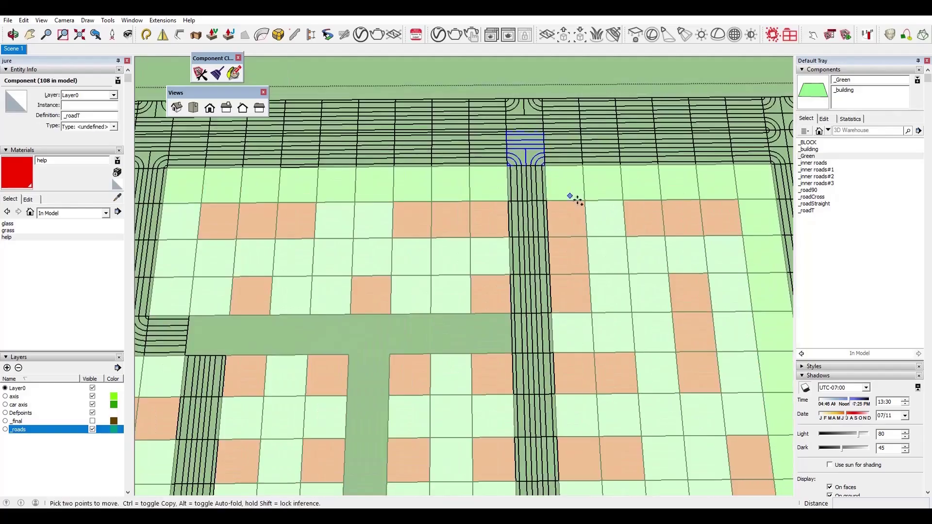
left_click(572, 198)
left_click(318, 357)
Delete the road tile at the right end of the upper gap and copy a _roadT tile to where the vertical gap meets it.
left_click(537, 310)
key("Delete")
left_click(369, 292)
left_click(286, 391)
left_click(476, 390)
key("space")
scroll(469, 293, "down", 5)
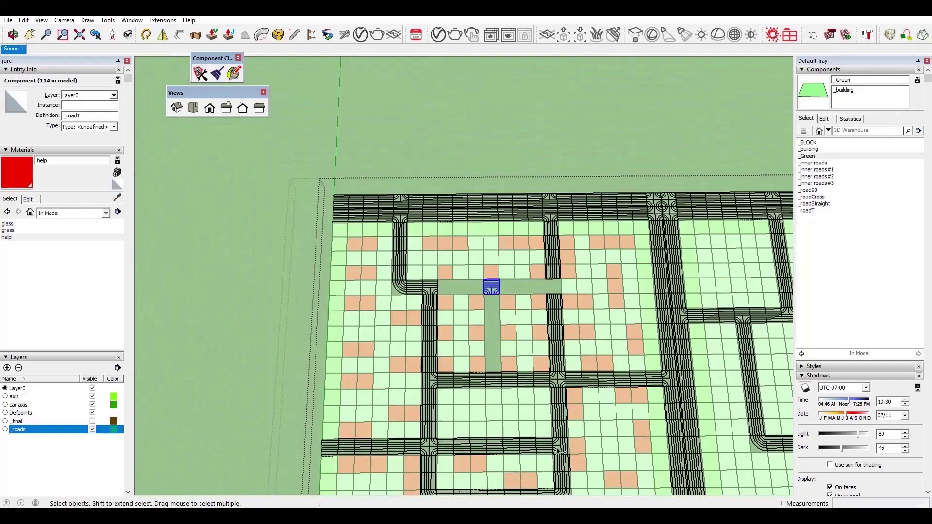
Copy five straight road pieces from a neighbouring vertical road into the gap below the T-junction in the first block.
scroll(568, 443, "up", 2)
left_click(553, 444)
key("space")
left_click_drag(549, 235, 545, 325)
key("m")
left_click(603, 286)
left_click(511, 288)
key("space")
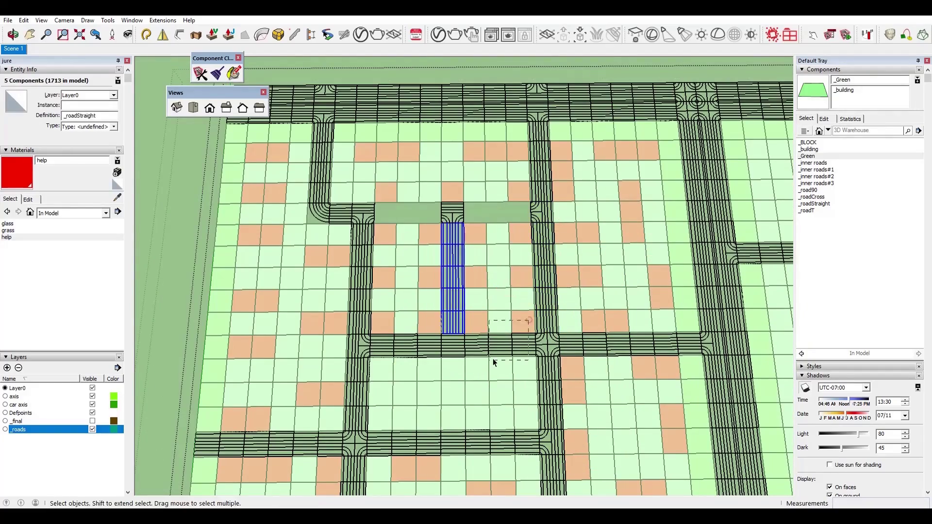
Copy horizontal straight road pieces into the gaps on both sides of the T-junction.
left_click_drag(527, 365, 474, 347)
key("m")
left_click(393, 406)
left_click(395, 266)
scroll(449, 252, "down", 5)
scroll(406, 260, "up", 6)
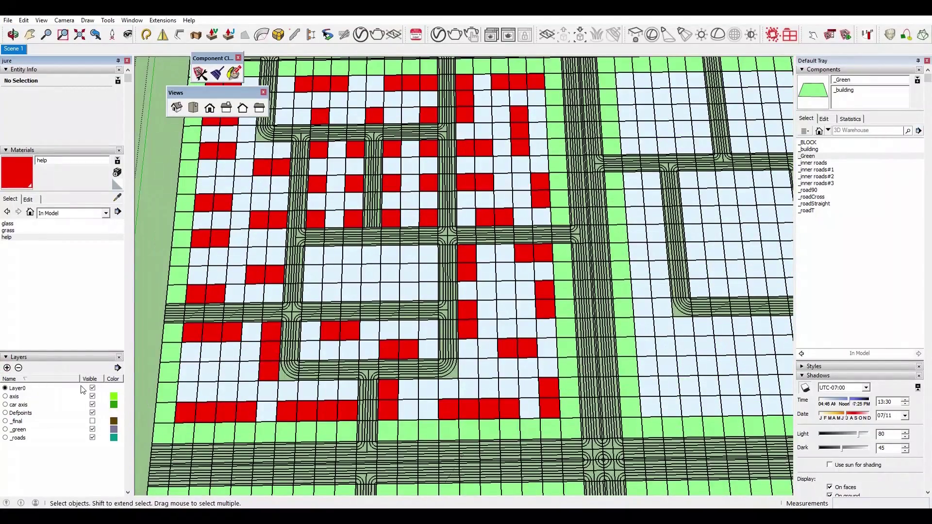
Add a new layer named _buildings.
type("ngs")
key("Return")
scroll(271, 343, "down", 4)
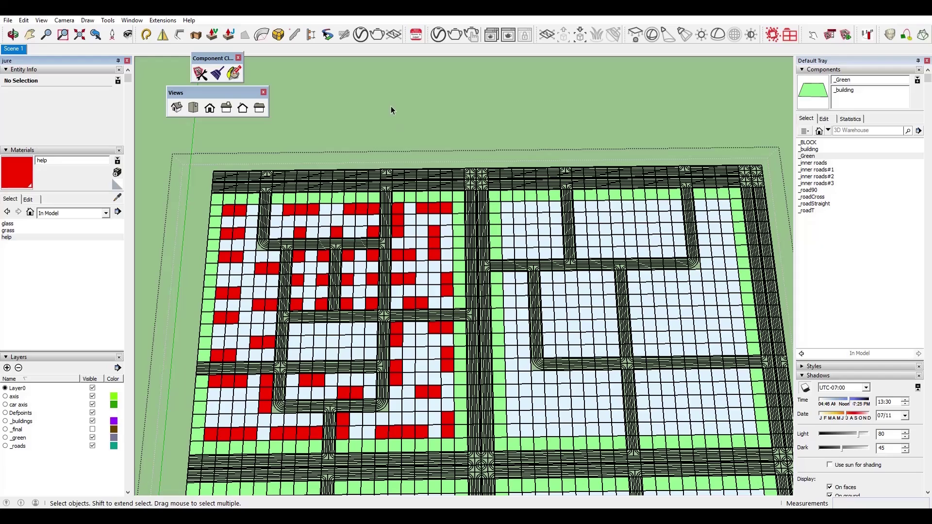
Select every object painted with the help material and assign them to the _buildings layer.
scroll(393, 110, "down", 2)
right_click(14, 238)
left_click(71, 301)
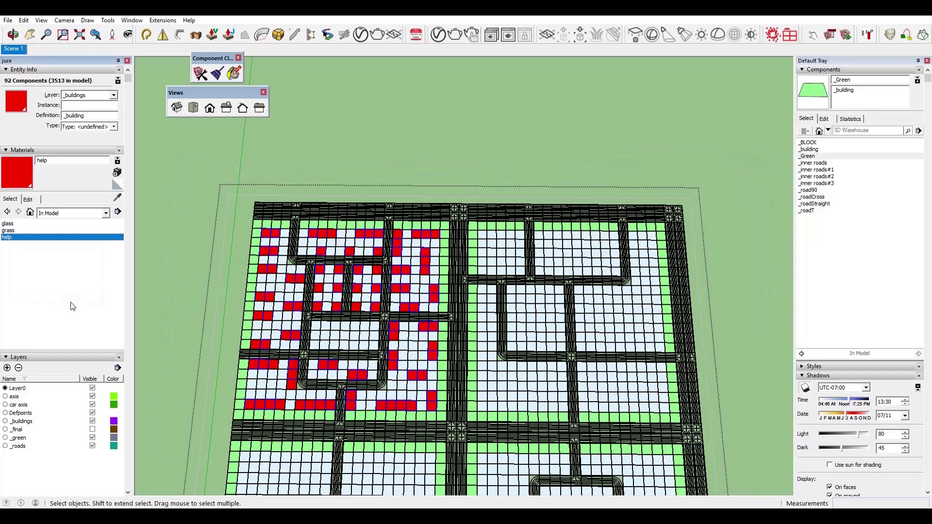
left_click(88, 98)
left_click(84, 110)
Hide the _buildings and _roads layers.
left_click(93, 421)
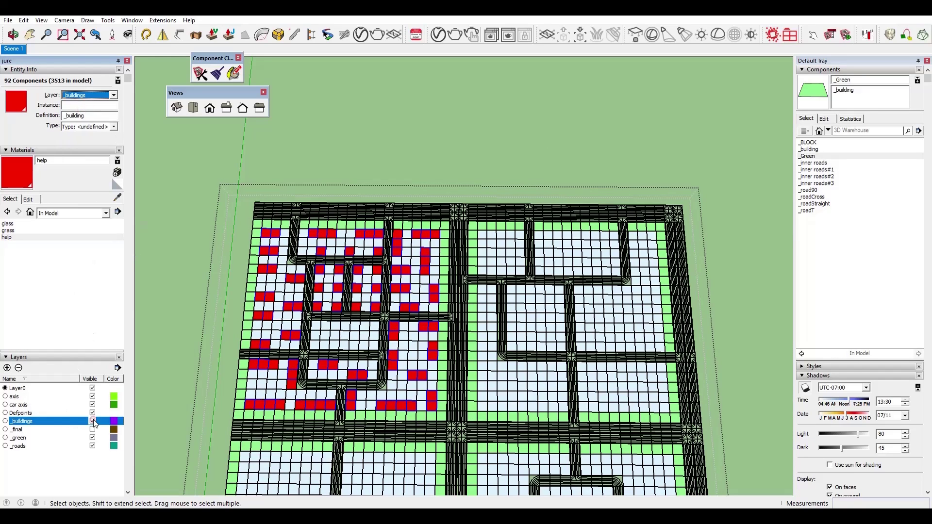
left_click(93, 421)
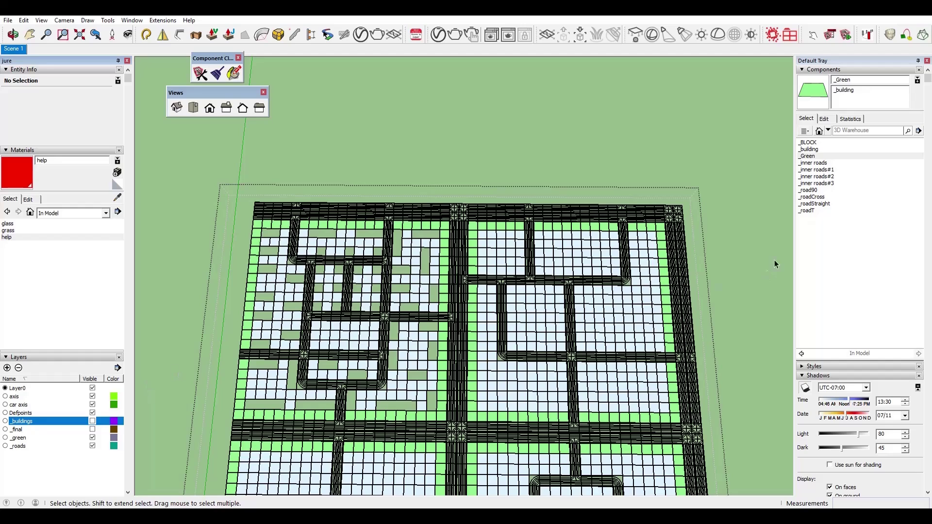
left_click(93, 446)
Select all remaining tiles in the first block and replace them with the _Green component.
left_click_drag(214, 190, 462, 436)
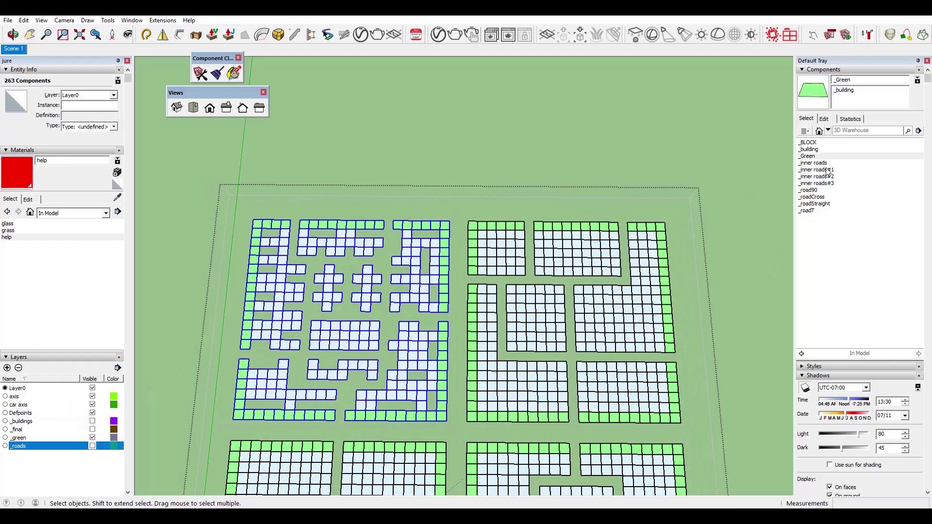
right_click(809, 156)
left_click(858, 241)
left_click(356, 184)
Select all green tiles of the first block and assign them to the _green layer.
left_click(93, 438)
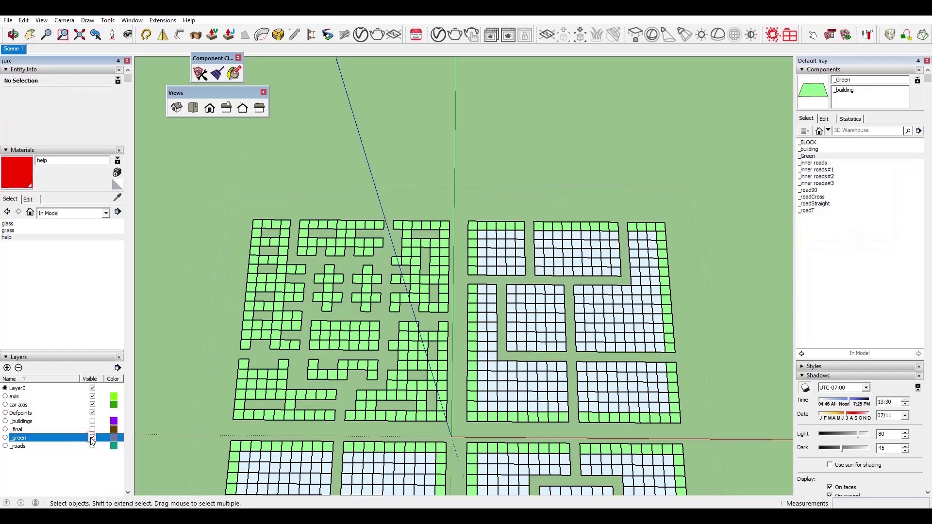
left_click_drag(193, 193, 462, 437)
double_click(272, 239)
left_click_drag(199, 186, 456, 435)
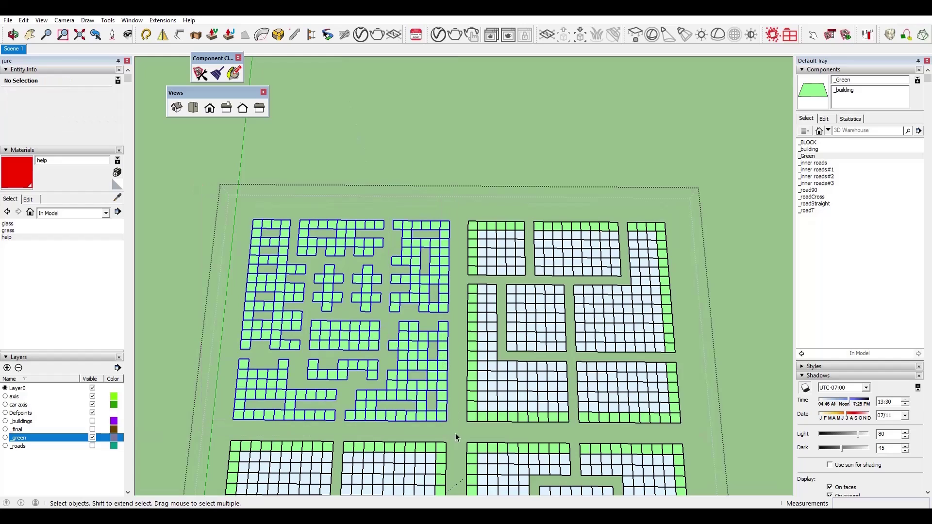
left_click(85, 95)
left_click(81, 122)
left_click(411, 187)
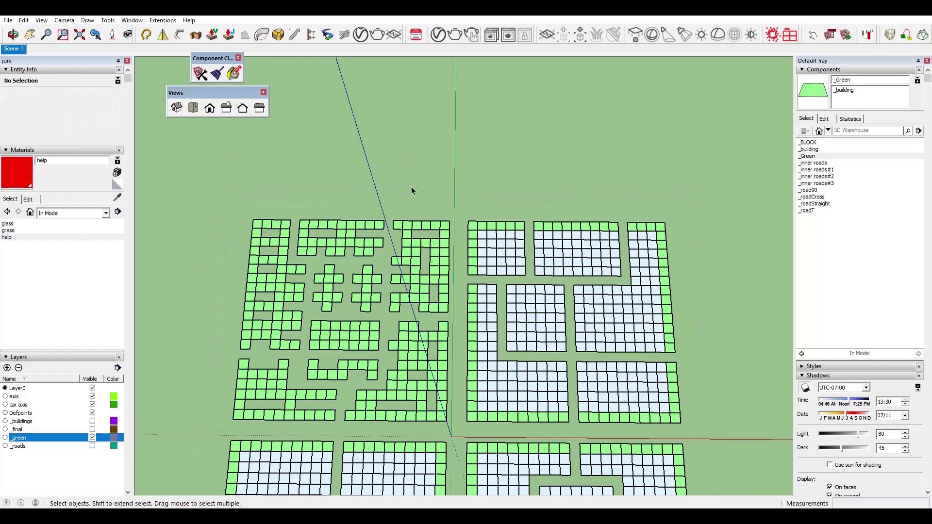
Hide the _green layer and make the _buildings layer visible again.
scroll(429, 282, "up", 1)
scroll(429, 283, "down", 1)
left_click(92, 438)
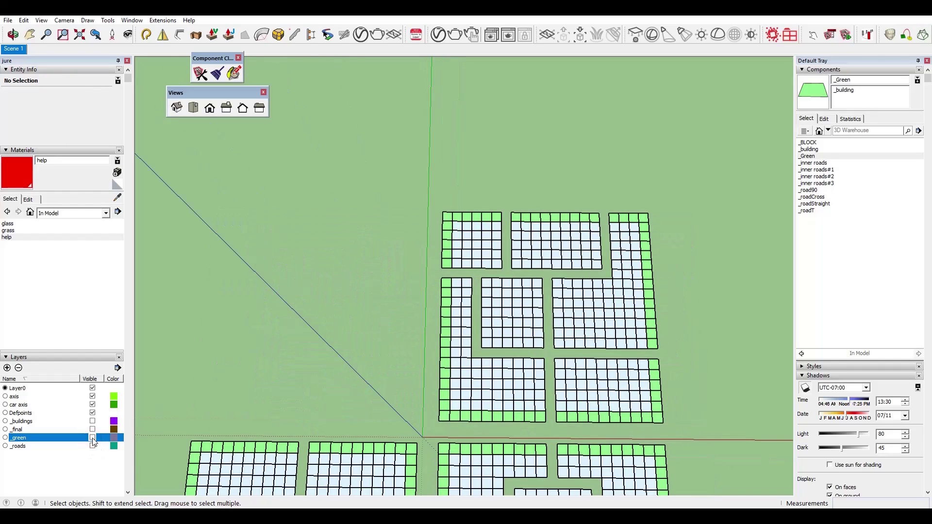
scroll(512, 334, "up", 2)
middle_click_drag(512, 333, 377, 292, "shift")
middle_click_drag(568, 306, 566, 339)
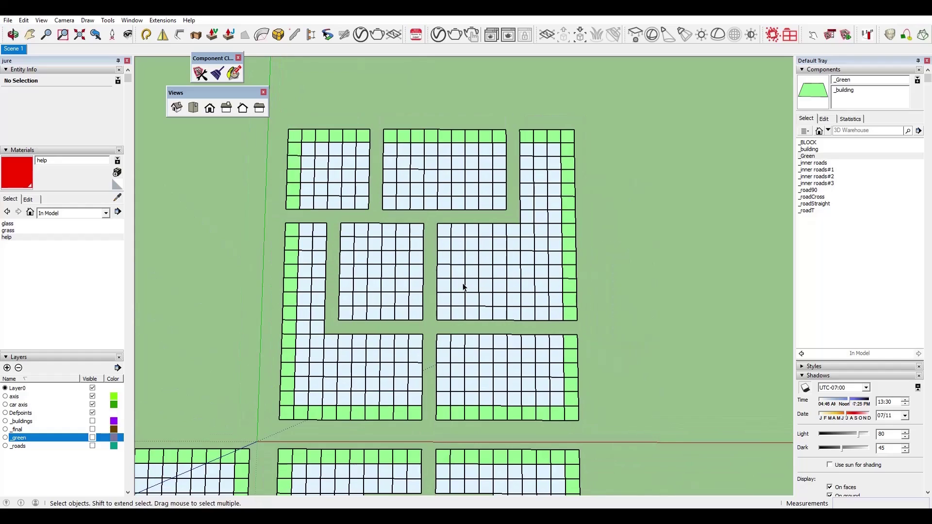
key("b")
mouse_move(464, 287)
middle_mouse_down("shift")
mouse_move(481, 302)
mouse_move(477, 290)
middle_mouse_up("shift")
left_click(92, 421)
scroll(424, 345, "down", 2)
scroll(423, 346, "down", 1)
scroll(477, 290, "up", 1)
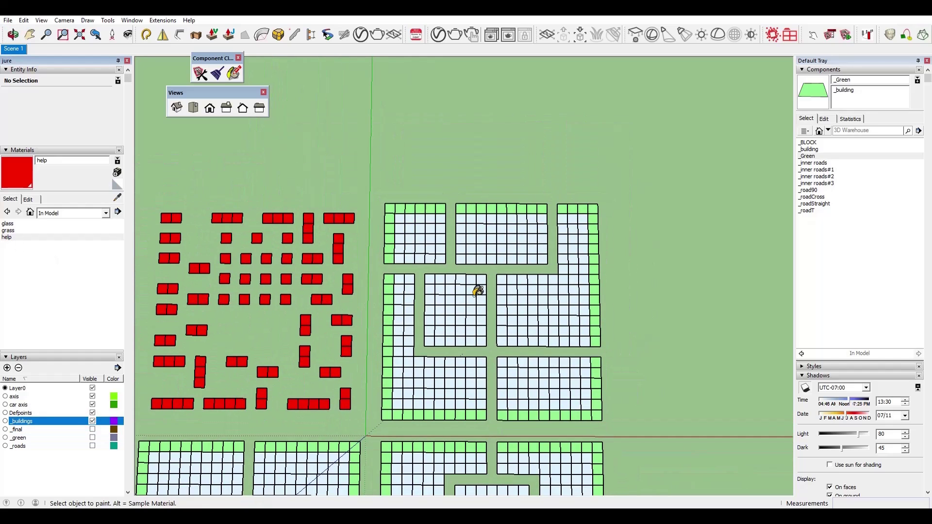
Paint groups of building tiles with the help material around the edges of the second block's upper-left section.
scroll(428, 231, "up", 1)
left_click(405, 214, "ctrl")
key("ctrl+z")
left_click(396, 215)
left_click(411, 215)
left_click(418, 217)
scroll(444, 222, "up", 1)
mouse_move(440, 217)
left_mouse_down()
mouse_move(440, 243)
mouse_move(415, 266)
left_mouse_up()
left_click_drag(388, 266, 388, 240)
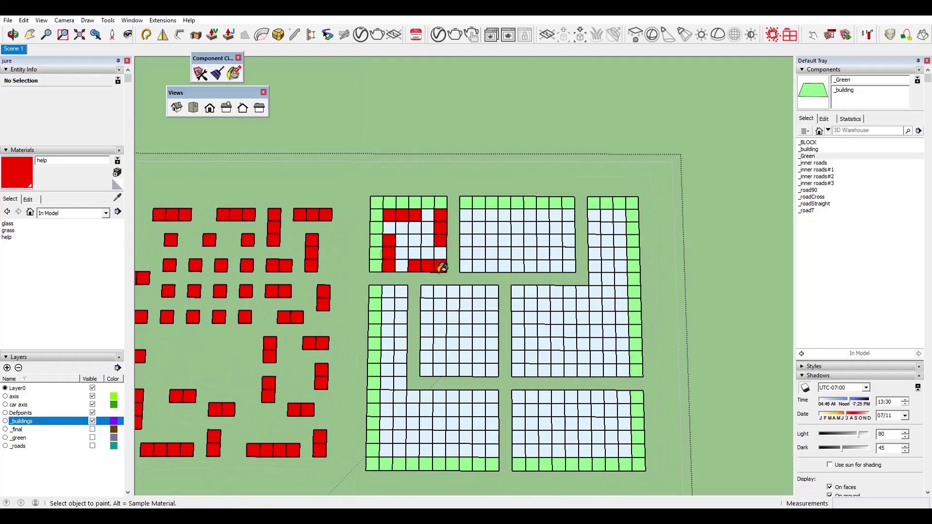
Paint building tiles along the upper-middle section's upper row and down both sides of the right-hand section in the second block.
left_click(463, 224)
key("ctrl+z")
left_click_drag(476, 224, 556, 224)
mouse_move(597, 224)
left_mouse_down()
mouse_move(623, 224)
mouse_move(624, 278)
left_mouse_up()
left_click_drag(625, 304, 627, 387)
left_click(597, 251)
left_click(597, 278)
Paint building tiles along the upper and left edges of the large section right of the second block's centre.
left_click(585, 304)
left_click(557, 304)
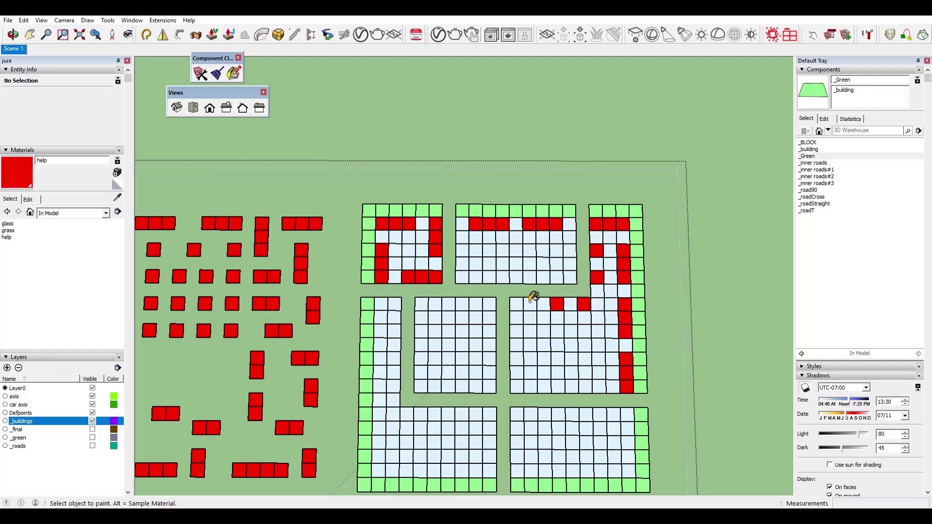
left_click(516, 331)
left_click(517, 345)
left_click(516, 372)
left_click(517, 387)
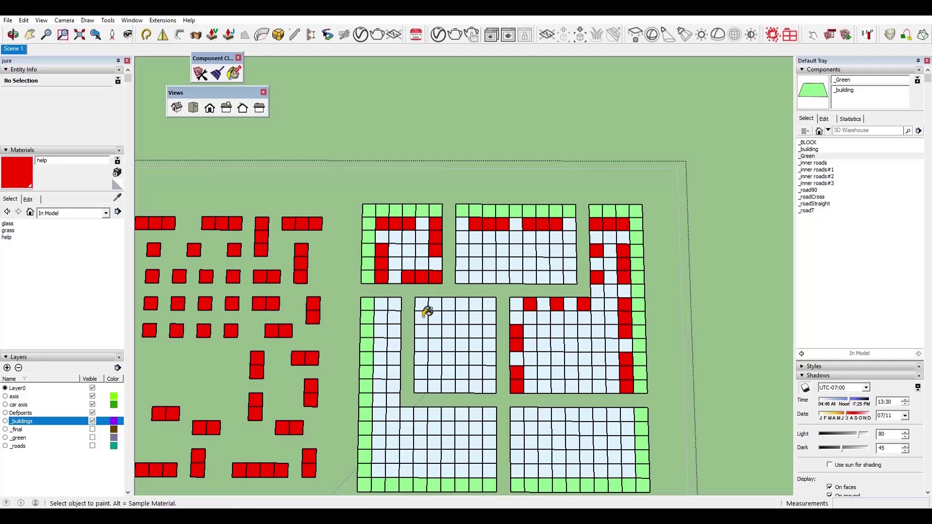
Paint three two-tile buildings along the upper edge of the second block's central section.
left_click(422, 305)
left_click(422, 318)
left_click(448, 304)
left_click(449, 318)
left_click(489, 304)
left_click(489, 318)
Repaint misplaced tiles with the Default material and erase a vertical column of tiles to open a gap through the large section.
left_click(534, 303, "alt")
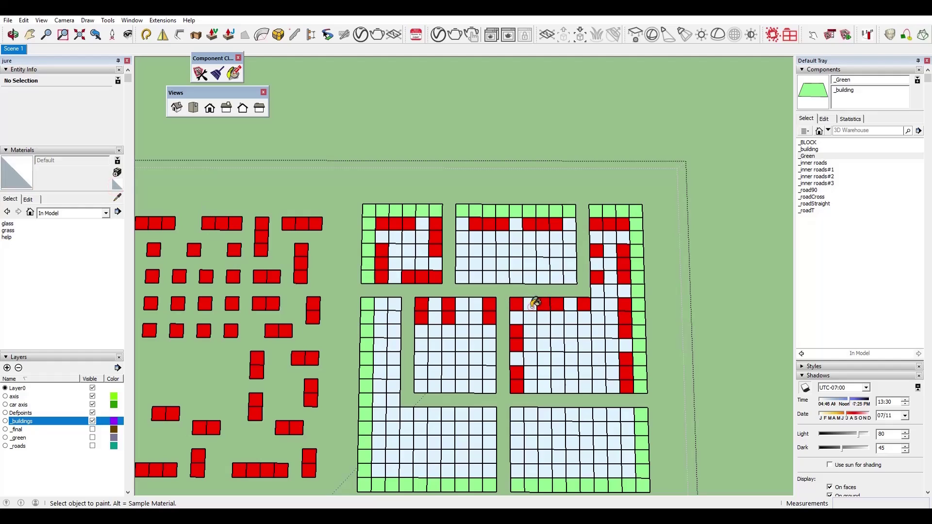
left_click(584, 305)
key("e")
left_click_drag(586, 293, 586, 384)
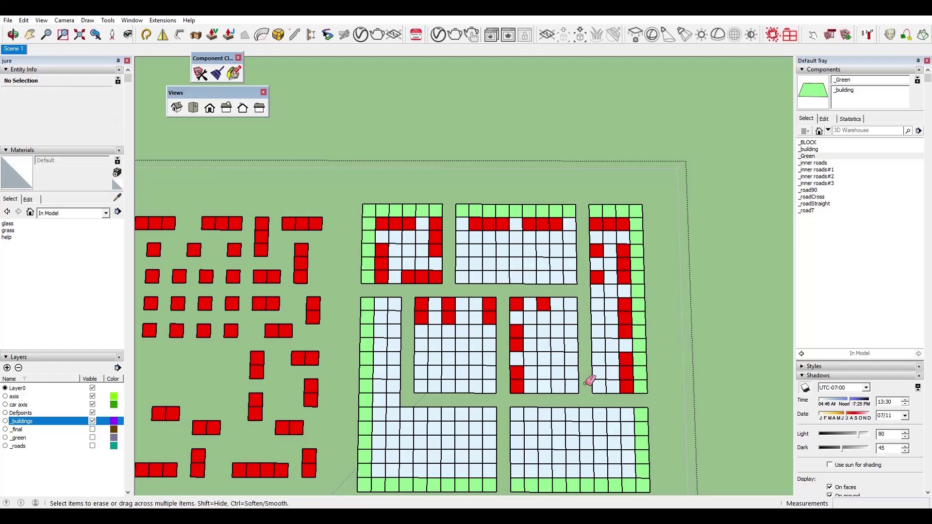
Resample the help material and paint building tiles along the narrowed section's right edge and the upper-middle section's lower row.
key("b")
left_click(258, 273, "alt")
left_click(571, 338)
left_click(572, 380)
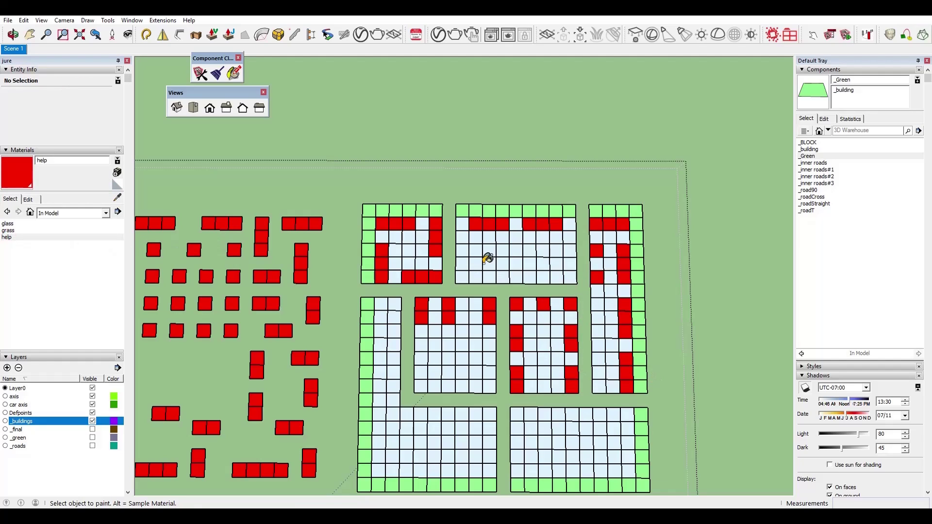
left_click_drag(478, 275, 503, 277)
left_click_drag(529, 277, 556, 277)
scroll(545, 346, "down", 1)
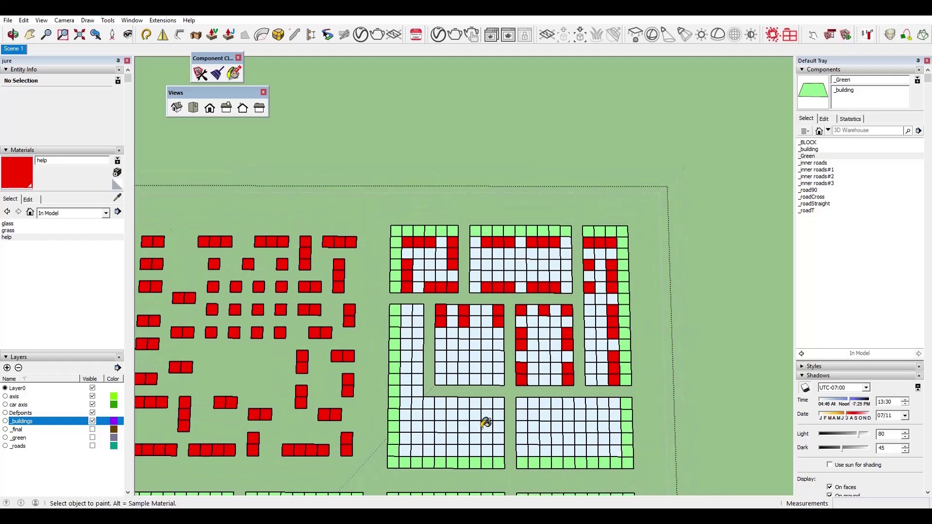
Paint building tiles down the left edge and along the lower edge of the second block's L-shaped left section.
scroll(414, 407, "up", 1)
left_click_drag(404, 300, 403, 330)
left_click_drag(403, 357, 403, 387)
left_click_drag(403, 416, 402, 459)
left_click_drag(430, 459, 516, 460)
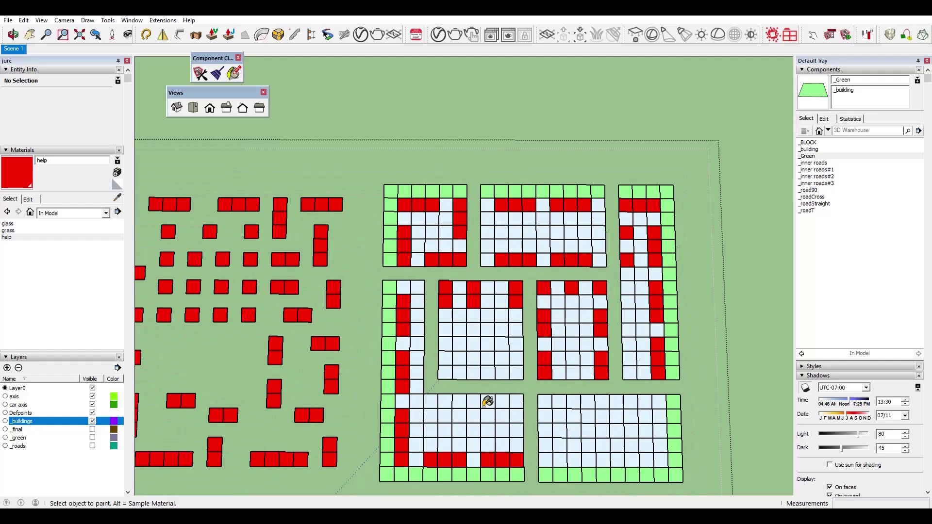
Paint single building tiles at intervals along the upper edge of the L-shaped section's lower part.
left_click(444, 402)
left_click(473, 402)
key("ctrl+z")
key("ctrl+z")
left_click(516, 402)
left_click(459, 401)
left_click(431, 402)
left_click_drag(559, 402, 588, 416)
left_click_drag(617, 403, 617, 417)
left_click_drag(645, 403, 645, 417)
left_click_drag(561, 460, 589, 460)
left_click_drag(618, 460, 646, 459)
key("ctrl+z")
key("ctrl+z")
key("ctrl+z")
key("ctrl+z")
key("ctrl+z")
key("ctrl+z")
key("ctrl+z")
key("ctrl+z")
key("ctrl+z")
key("ctrl+z")
key("ctrl+z")
key("ctrl+z")
key("ctrl+z")
key("ctrl+z")
Paint two-tile buildings at the upper corners and three-tile buildings at the lower corners of the second block's lower-right section.
left_click_drag(545, 402, 545, 416)
left_click_drag(659, 402, 659, 416)
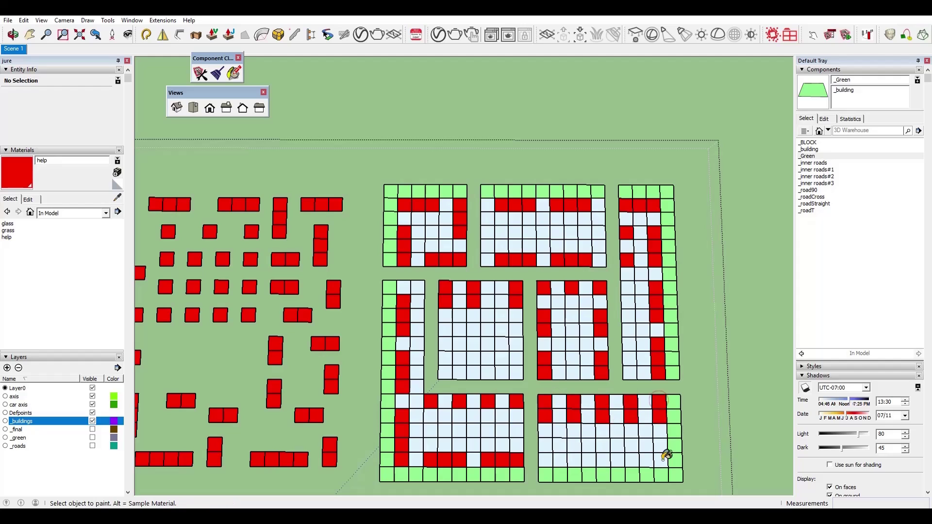
left_click_drag(661, 459, 632, 460)
left_click_drag(546, 460, 575, 460)
Restore the lower-right section's middle tile pairs to Default and paint a building strip along its upper edge with help.
scroll(582, 451, "down", 1)
left_click(586, 412, "alt")
mouse_move(601, 411)
left_mouse_down()
mouse_move(604, 424)
mouse_move(623, 422)
left_mouse_up()
left_click(552, 412, "alt")
left_click_drag(576, 410, 624, 410)
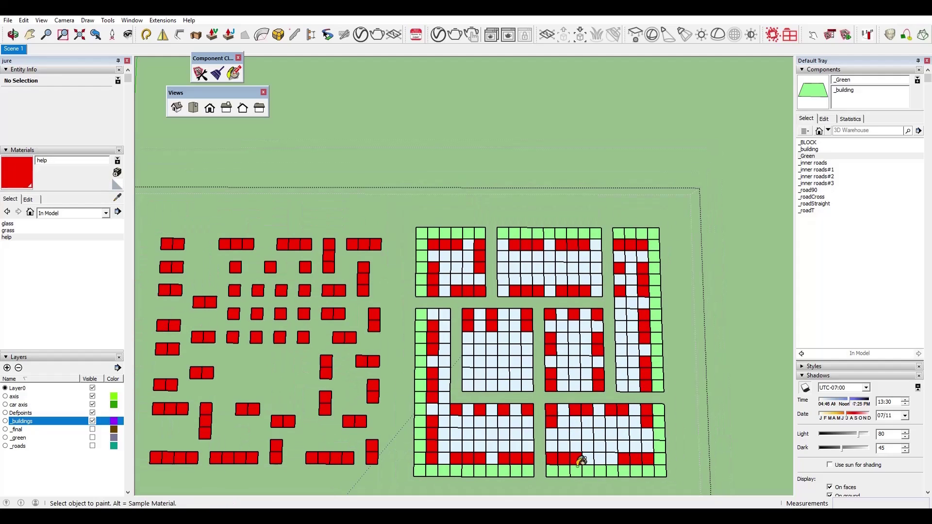
Select everything painted with the help material, assign it to the _buildings layer and hide that layer.
scroll(574, 376, "down", 1)
right_click(21, 237)
left_click(38, 303)
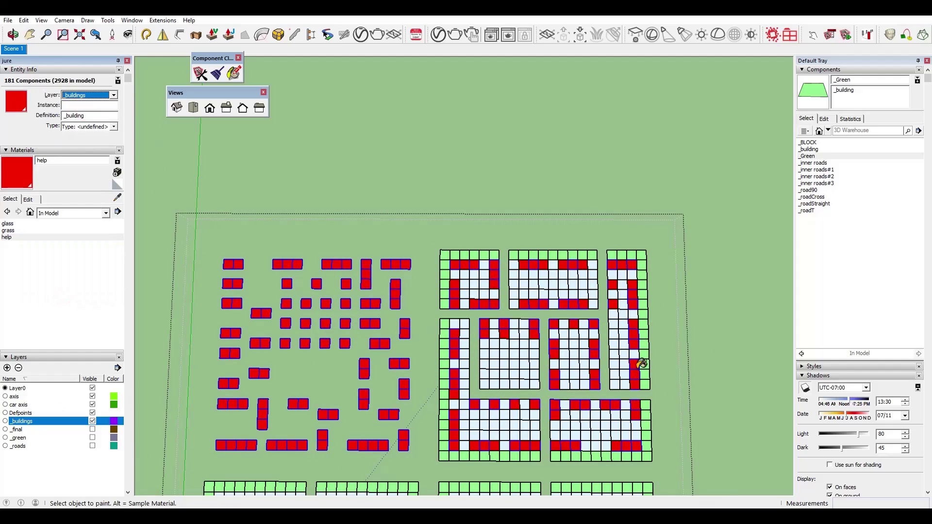
middle_click_drag(642, 364, 533, 365)
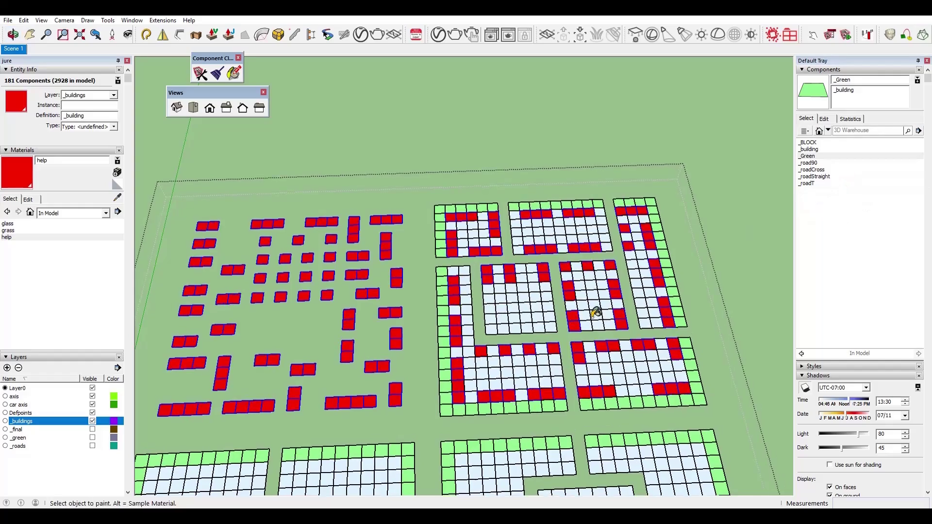
middle_click_drag(597, 312, 568, 313)
left_click(92, 422)
Replace the second block's remaining tiles with the _Green component and assign them to the _green layer.
key("space")
left_click_drag(418, 190, 723, 427)
right_click(807, 156)
left_click(851, 245)
left_click(113, 95)
Make the _buildings, _roads and _green layers visible again.
left_click(92, 422)
scroll(446, 267, "down", 3)
left_click_drag(228, 216, 414, 390)
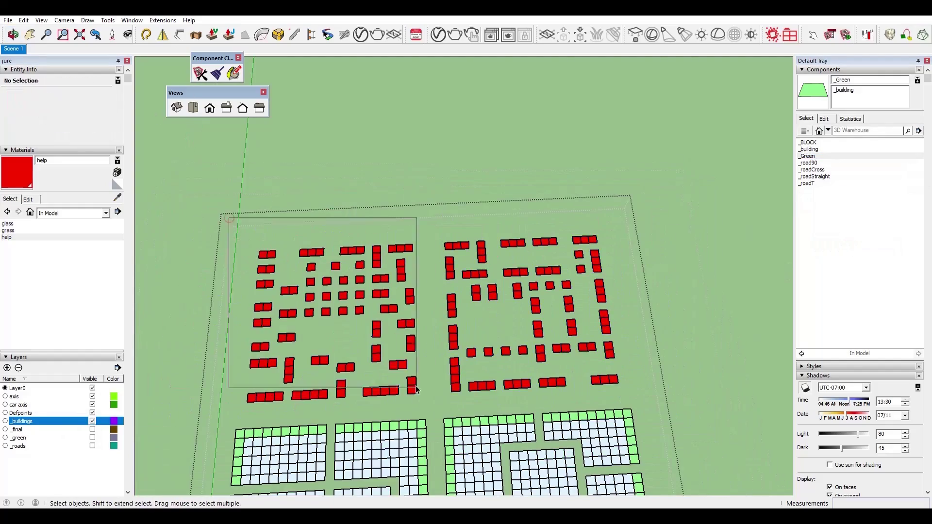
scroll(487, 262, "up", 4)
scroll(487, 262, "down", 5)
left_click(92, 446)
left_click(92, 438)
Delete the road piece at the new gap's upper junction and fill the gap with a copy of a nearby vertical road.
scroll(535, 187, "up", 6)
left_click(606, 124)
key("Delete")
left_click_drag(459, 291, 505, 444)
key("m")
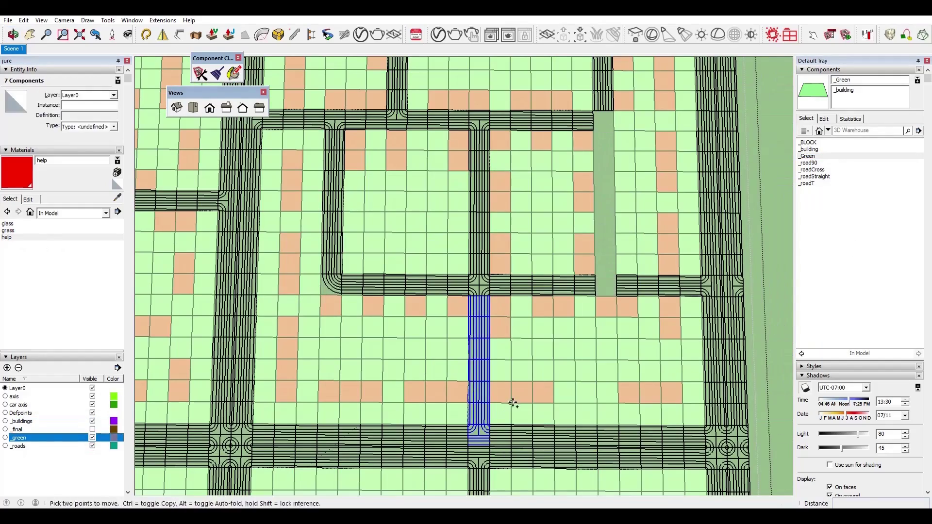
left_click(712, 287)
scroll(624, 181, "down", 3)
scroll(624, 182, "down", 5)
left_click(766, 219)
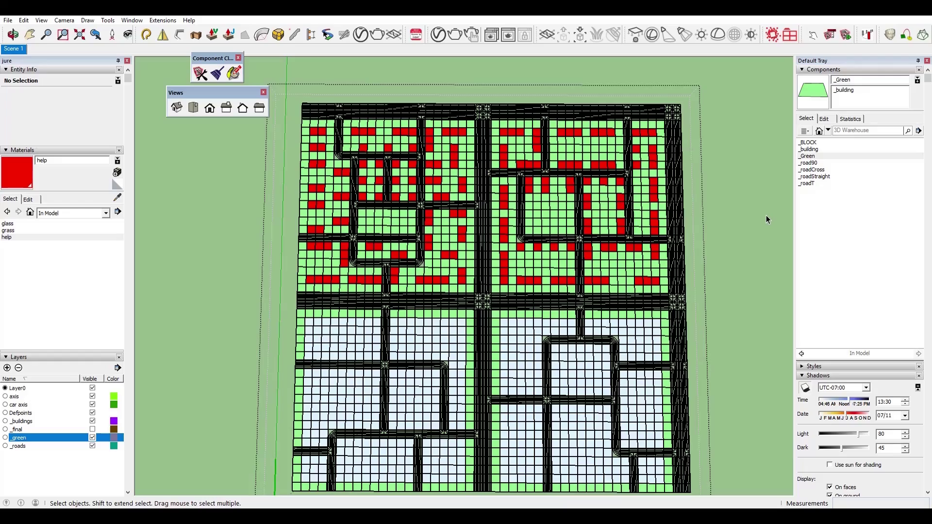
scroll(371, 429, "up", 1)
middle_click_drag(372, 428, 446, 339, "shift")
scroll(662, 358, "up", 1)
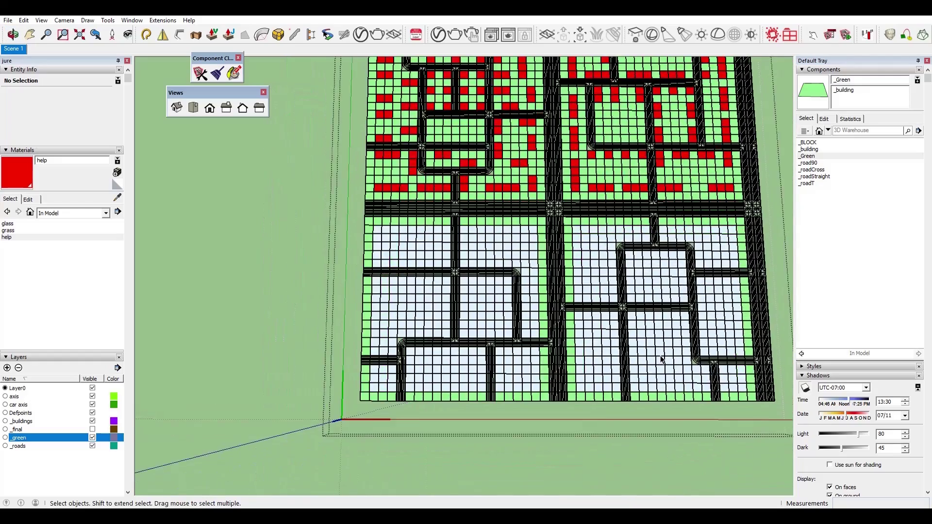
Open the block component and paint building tiles with the help material along the third block's northern edge, east of its vertical road.
scroll(460, 350, "up", 4)
double_click(459, 351)
left_click(459, 351)
scroll(458, 354, "down", 5)
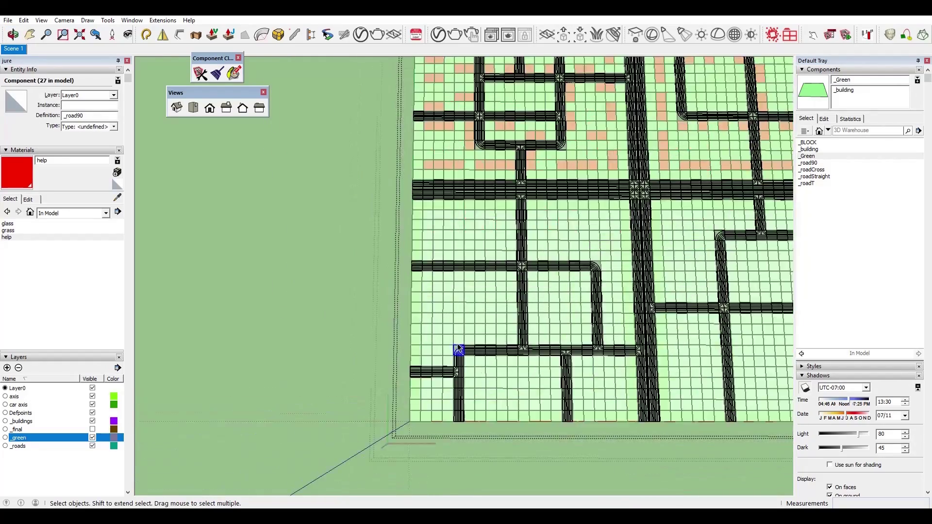
left_click(488, 279)
scroll(491, 278, "down", 2)
key("b")
scroll(515, 271, "up", 5)
scroll(466, 379, "down", 1)
left_click(619, 232)
left_click(604, 233)
left_click(533, 232)
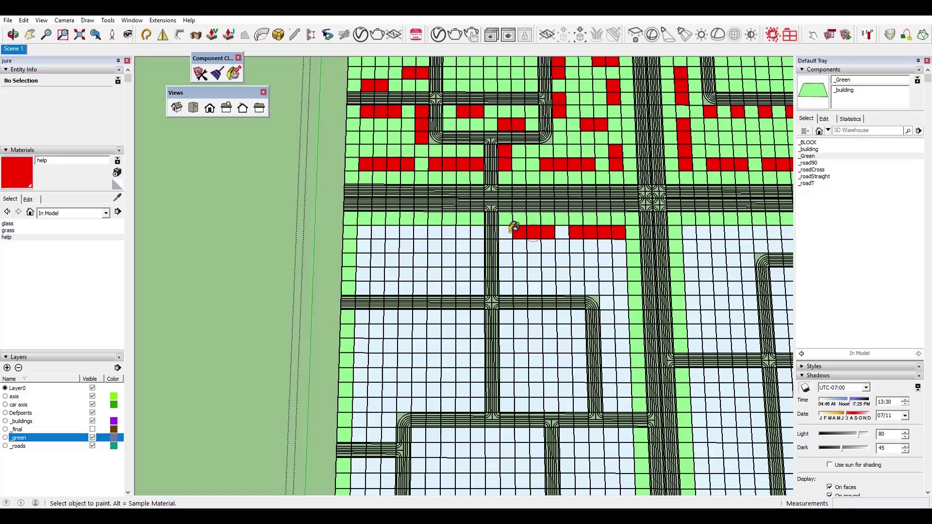
Paint more help-material building tiles in the third block's northwest corner, above its horizontal road and down its eastern edge.
left_click(366, 288)
left_click(377, 288)
left_click(392, 288)
scroll(483, 301, "up", 2)
left_click(472, 281)
scroll(385, 285, "down", 2)
left_click(563, 320)
scroll(455, 301, "up", 2)
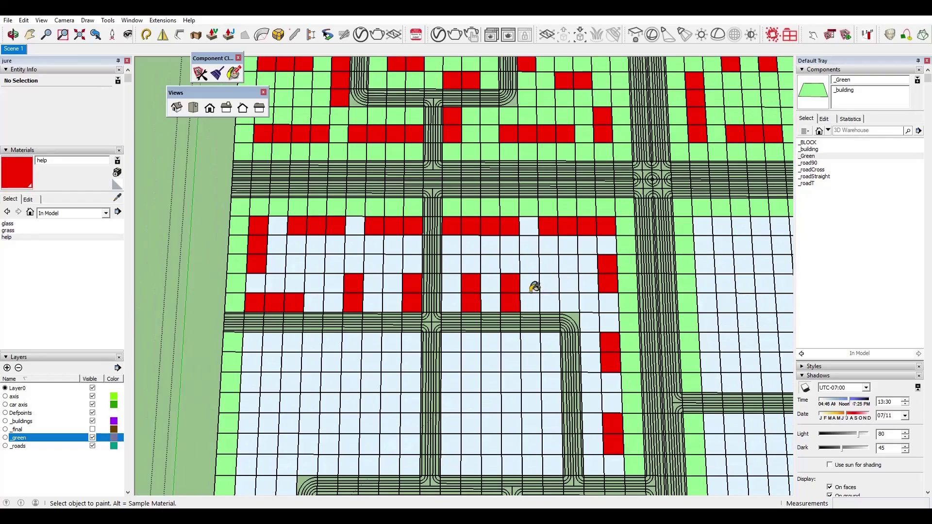
left_click(528, 282)
left_click(530, 302)
Copy the lower vertical road pieces north into the third block's inner plot, linking its two horizontal roads.
scroll(558, 316, "down", 4)
scroll(535, 381, "up", 4)
key("space")
double_click(549, 421)
key("m")
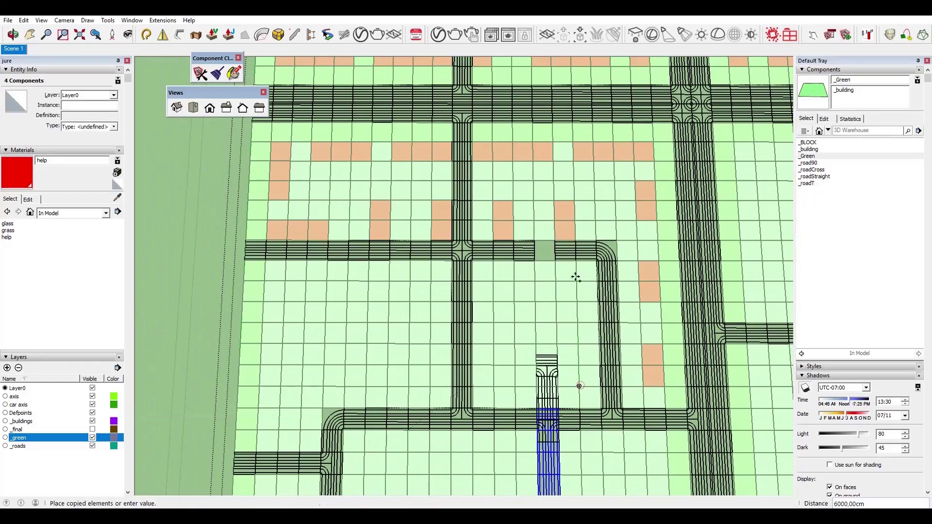
Copy the nearby crossroad piece to the junction where the new vertical road meets the lower horizontal road.
left_click(463, 253)
key("m")
left_click(463, 251)
left_click(547, 420)
scroll(543, 342, "down", 3)
scroll(536, 340, "up", 3)
left_click(552, 385)
Paint help-material building tiles on both sides of the new vertical road and around the third block's western plot.
key("b")
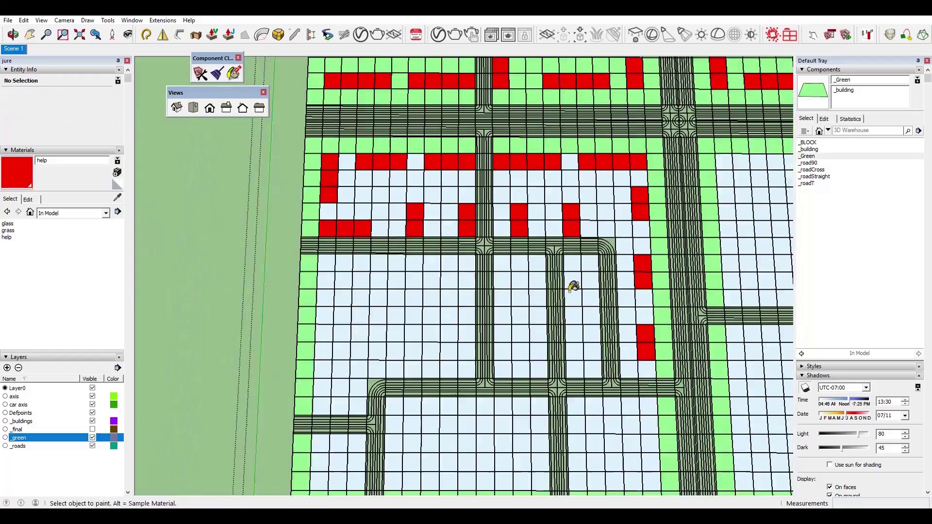
middle_click_drag(574, 285, 622, 272)
middle_click_drag(520, 304, 422, 268)
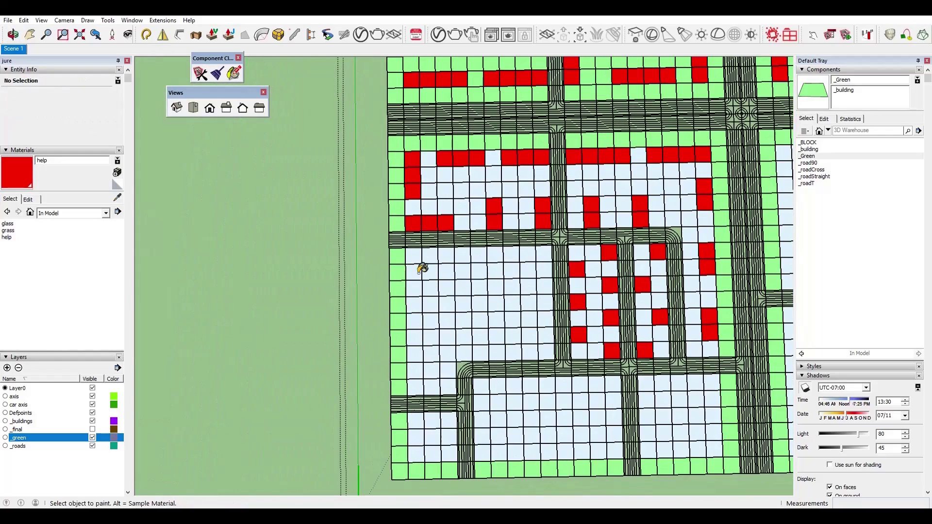
scroll(532, 306, "down", 3)
scroll(655, 333, "up", 3)
Replace a row of tiles in the neighbouring unpainted block with horizontal road pieces that link its two vertical roads.
key("space")
left_click(656, 333)
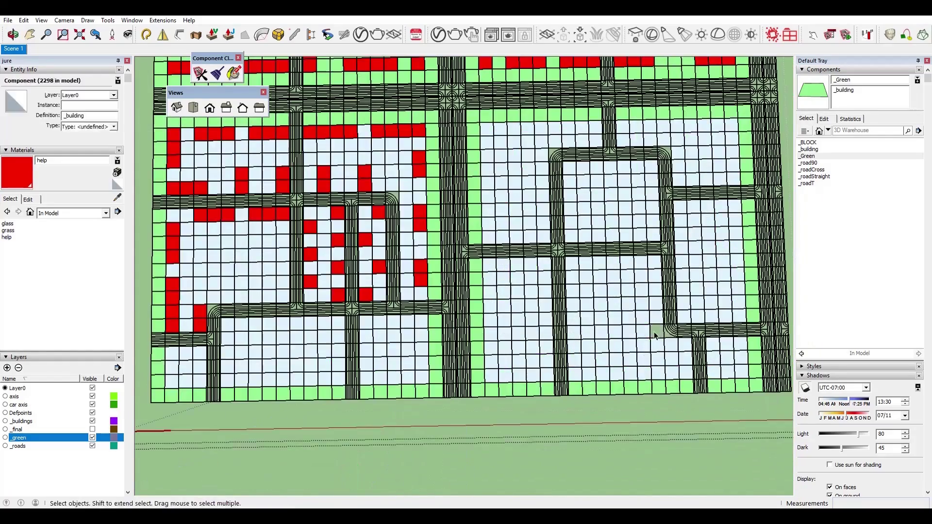
double_click(613, 332)
key("m")
left_click(613, 332)
left_click(570, 177)
key("space")
scroll(375, 277, "up", 3)
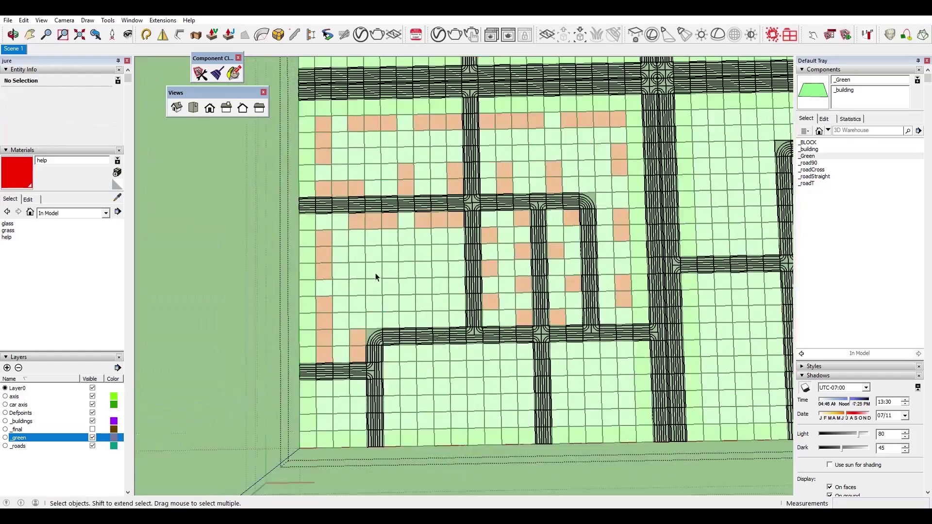
Paint help-material building tiles in the plots along the third block's southern side.
left_click(375, 277)
scroll(331, 313, "down", 5)
key("b")
left_click(568, 271)
scroll(663, 340, "up", 2)
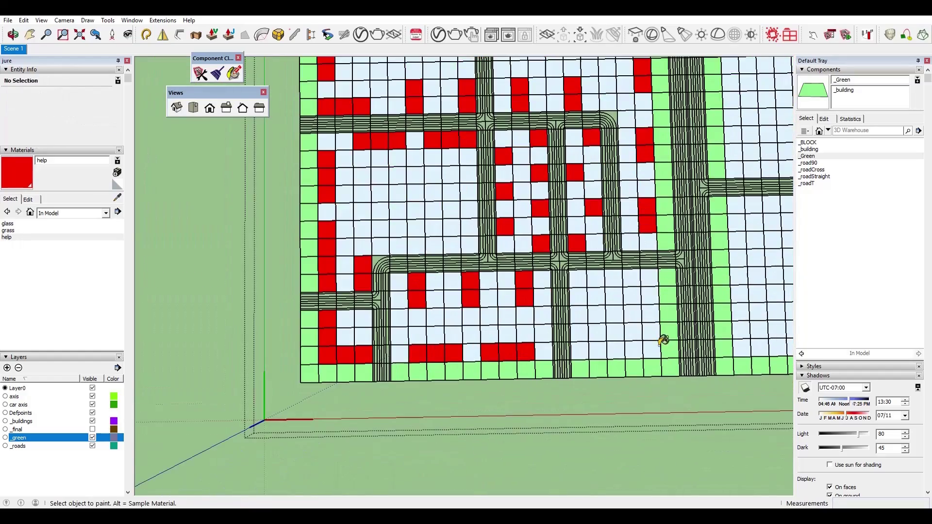
left_click(589, 308)
scroll(331, 313, "up", 3)
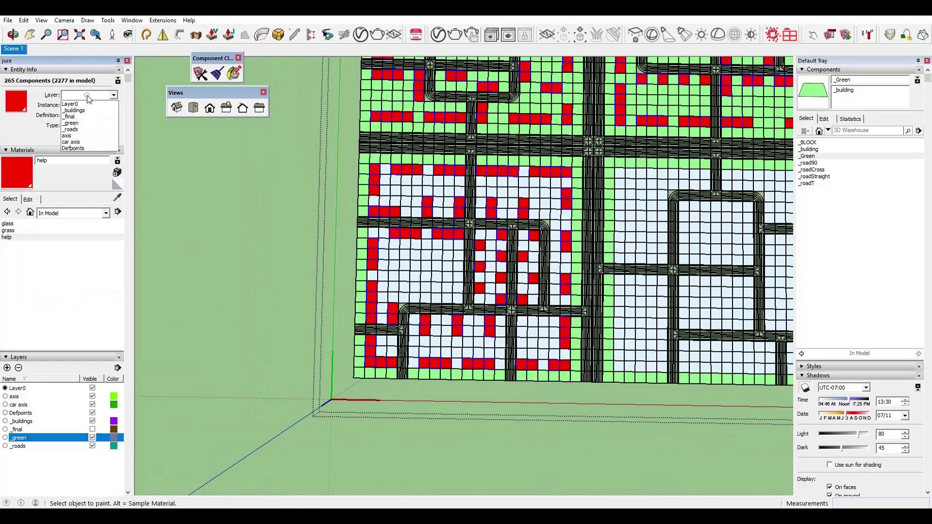
Select the third block's help-painted tiles, assign them to the _buildings layer and hide that layer.
scroll(547, 339, "down", 2)
key("space")
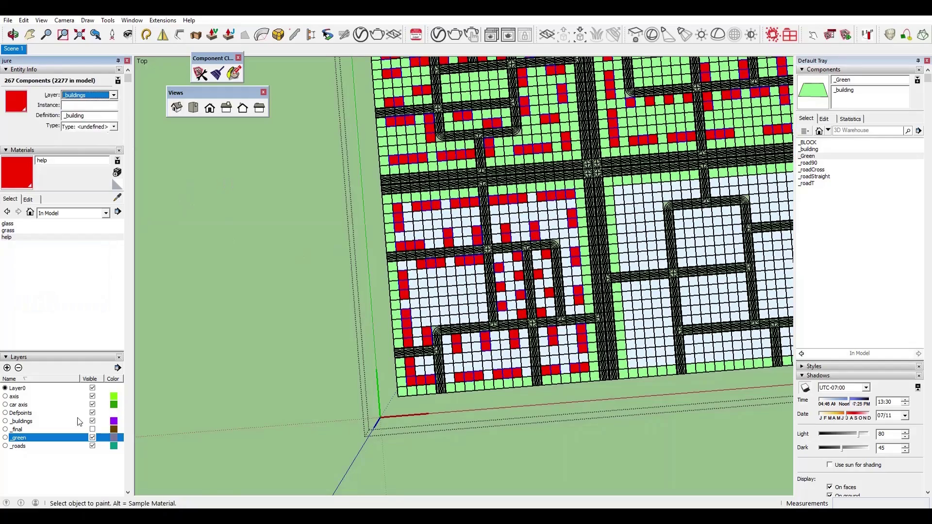
left_click(92, 421)
With _roads and _green hidden, replace the third block's remaining tiles with the _Green component, and show the _buildings layer again.
left_click(92, 446)
left_click(93, 437)
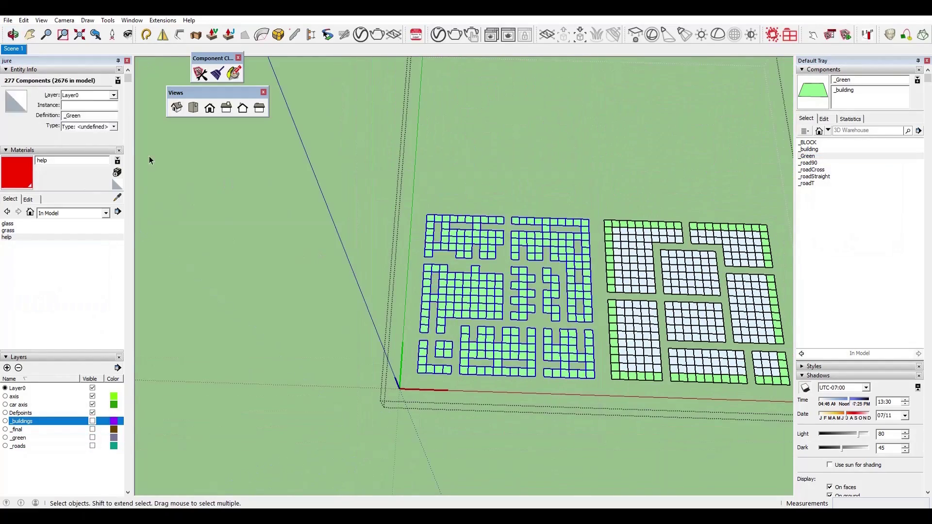
left_click(92, 421)
Paint help-material building tiles in the fourth block's northwest and central plots.
key("b")
left_click(431, 223)
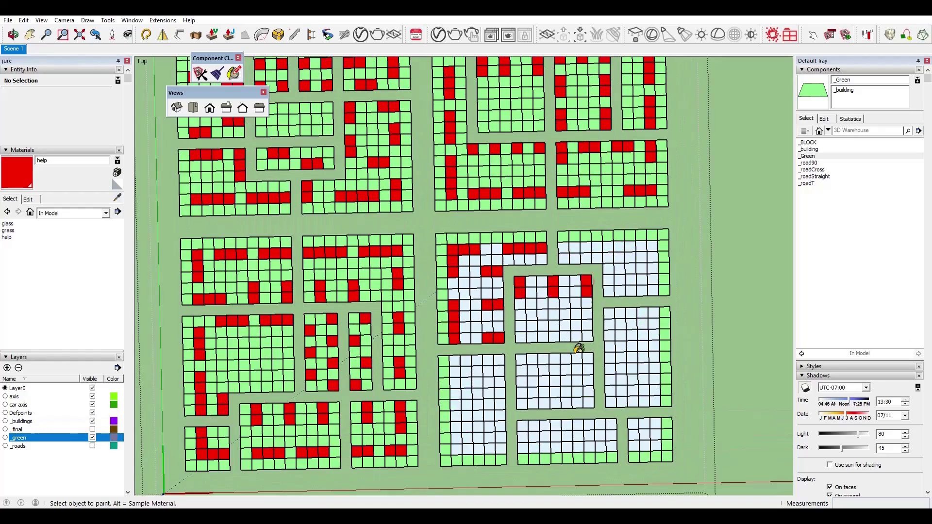
left_click(568, 359)
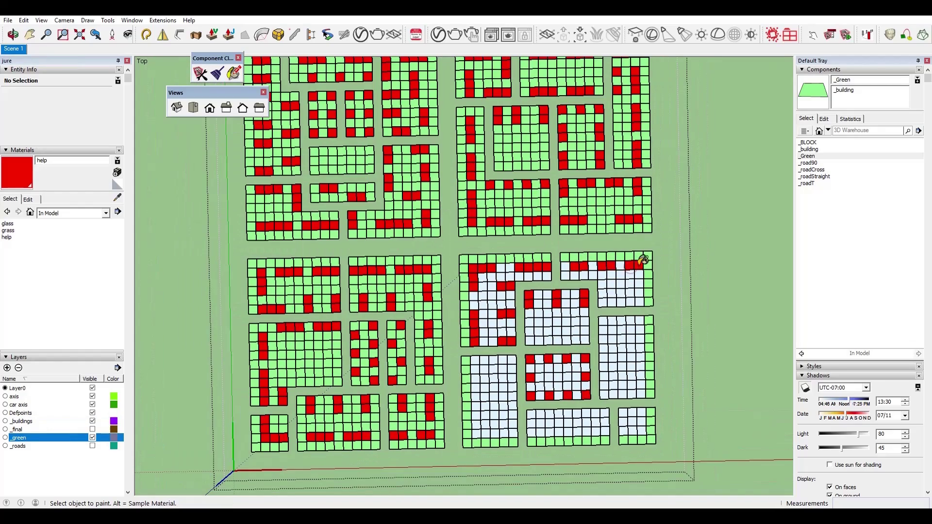
Paint help-material building tiles in the fourth block's northeast, eastern and southern plots.
left_click(631, 296)
scroll(649, 299, "up", 2)
scroll(646, 343, "down", 2)
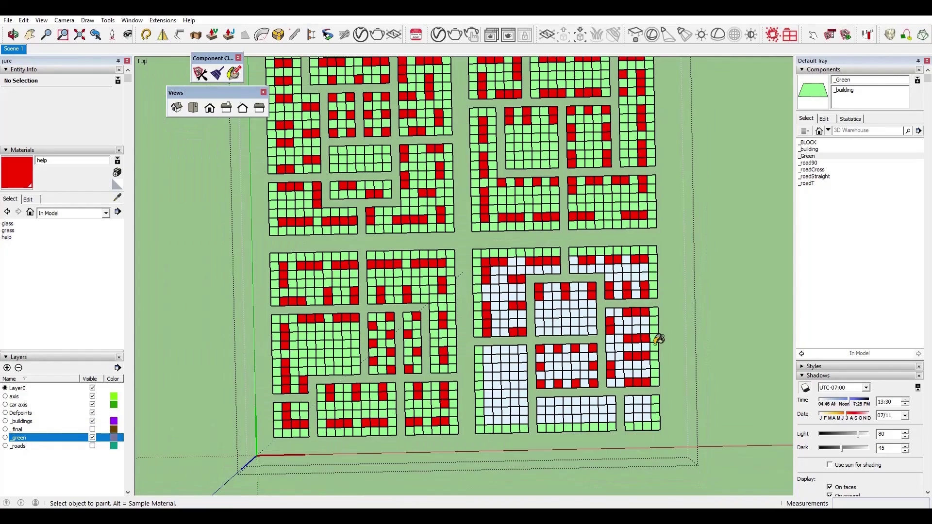
scroll(659, 339, "up", 3)
scroll(534, 386, "up", 3)
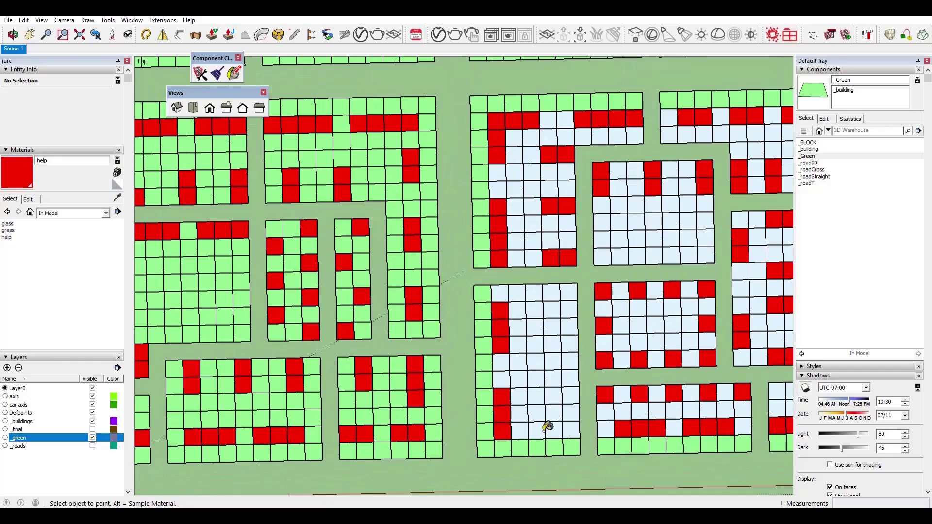
scroll(571, 318, "down", 3)
Select everything painted with help, assign the fourth block's painted tiles to the _buildings layer and hide that layer.
right_click(37, 237)
key("Escape")
left_click(92, 421)
Replace the fourth block's remaining tiles with the _Green component and assign them to the _green layer.
right_click(808, 156)
left_click(819, 173)
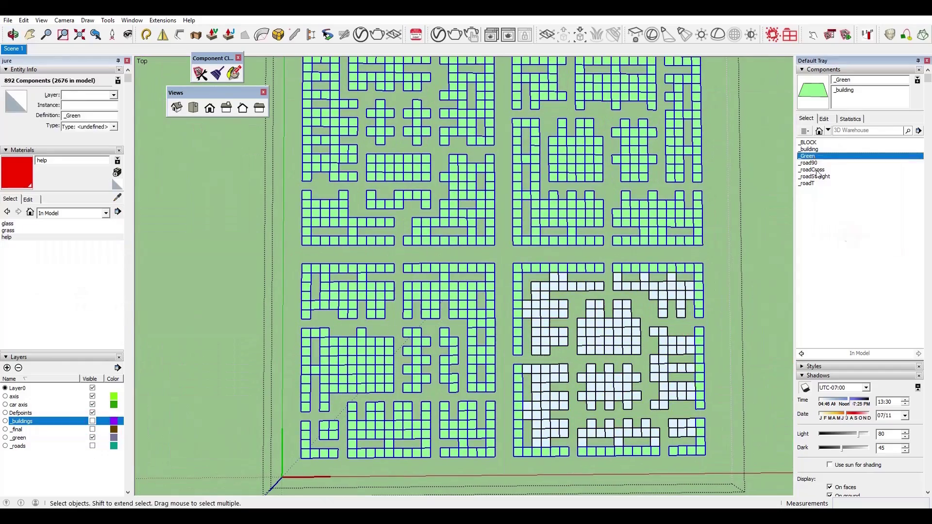
left_click(747, 170)
middle_click_drag(748, 170, 520, 263)
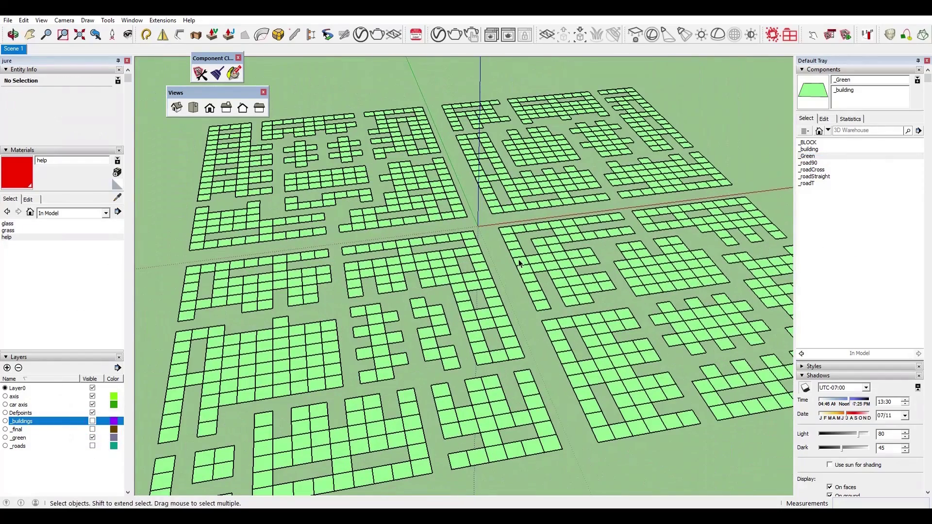
Isolate the building tiles by showing _buildings and hiding _green, and reset their help paint to the Default material.
left_click(15, 232)
left_click(92, 421)
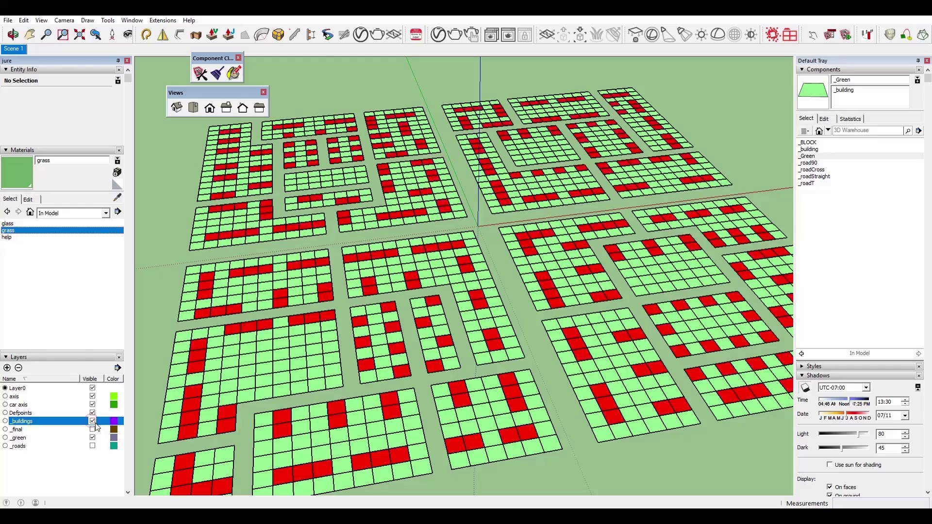
left_click(92, 437)
scroll(490, 389, "up", 5)
left_click(490, 388)
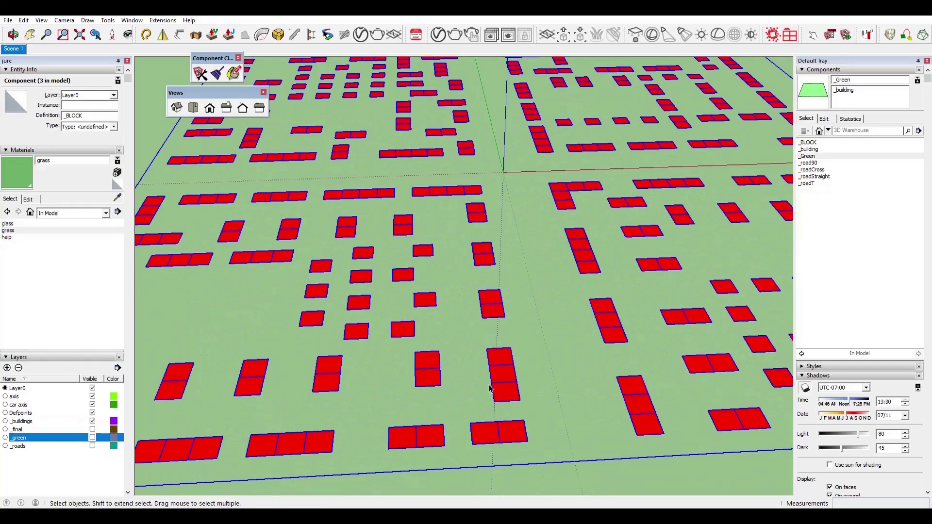
scroll(490, 389, "down", 5)
left_click(490, 388)
scroll(490, 389, "down", 3)
Examine the assembled city from several angles with the building, green and road layers visible.
middle_click_drag(491, 388, 632, 319)
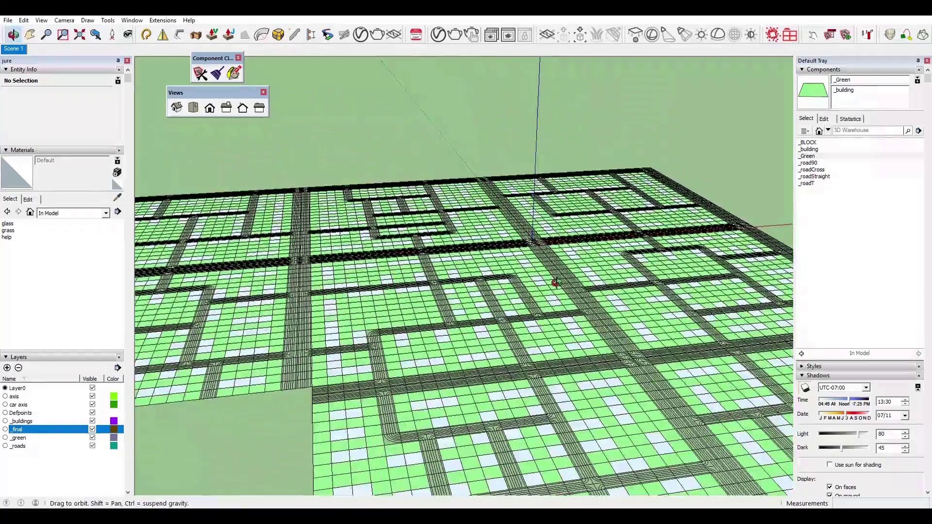
scroll(583, 328, "down", 5)
scroll(583, 327, "up", 3)
middle_click_drag(583, 292, 637, 354)
scroll(583, 328, "down", 3)
scroll(637, 354, "up", 3)
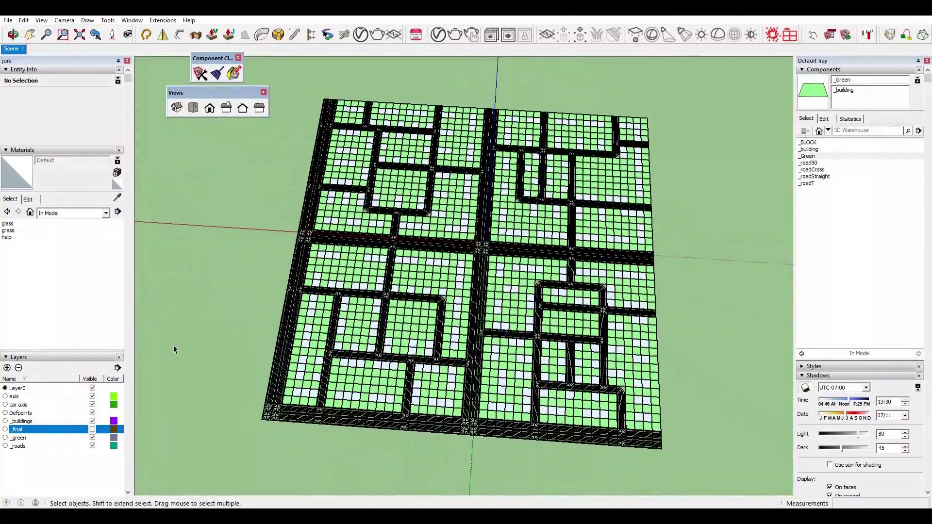
Hide the _roads, _green, car axis and Defpoints layers.
left_click(93, 446)
left_click(92, 438)
left_click(92, 404)
left_click(92, 412)
Examine how the isolated building tiles are distributed across the four blocks.
middle_click_drag(437, 340, 478, 444)
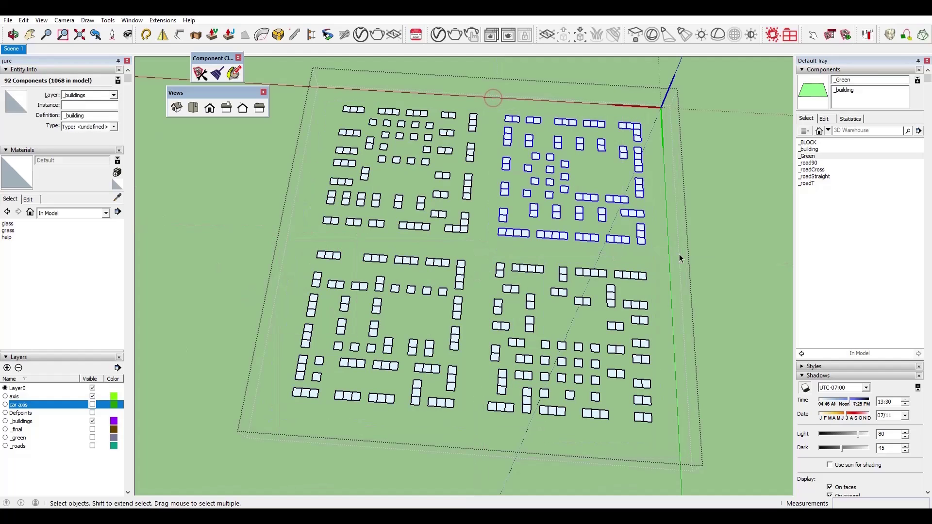
left_click_drag(452, 232, 481, 237)
scroll(481, 237, "down", 3)
middle_click_drag(480, 237, 468, 307)
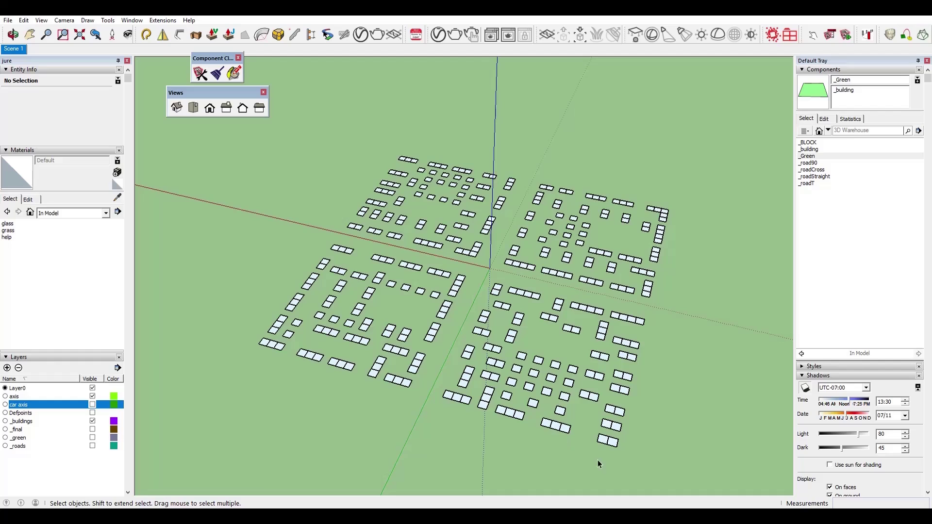
scroll(470, 304, "up", 3)
scroll(443, 307, "down", 6)
scroll(443, 318, "up", 1)
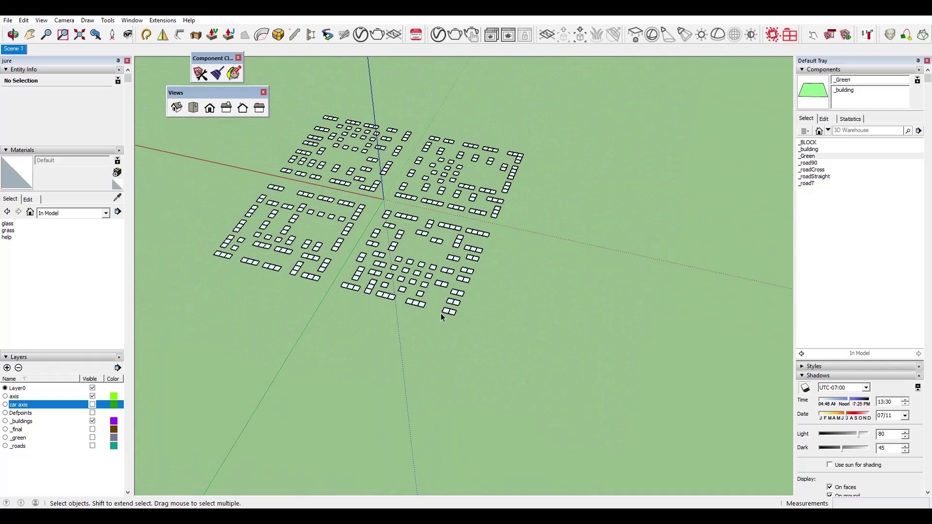
scroll(443, 318, "up", 1)
Rename the _building component definition as _building G.
scroll(441, 313, "up", 6)
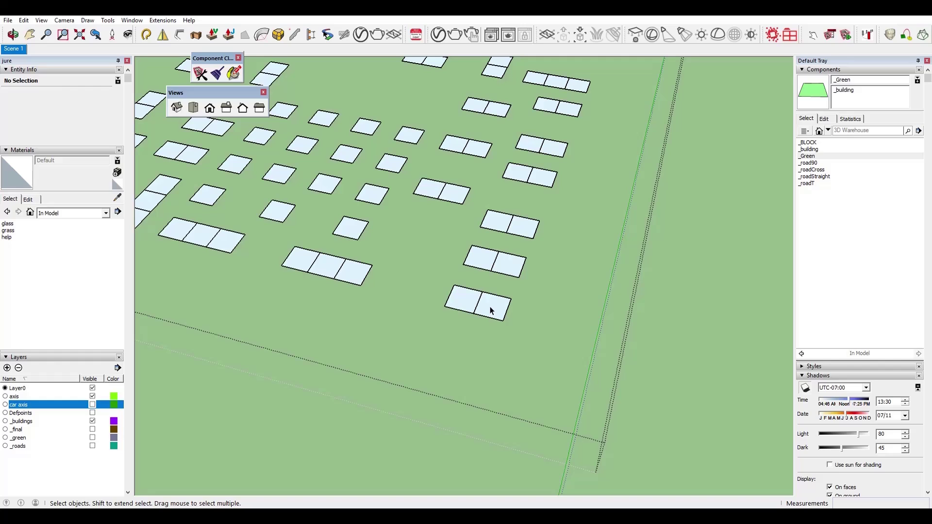
left_click(491, 311)
left_click(818, 151)
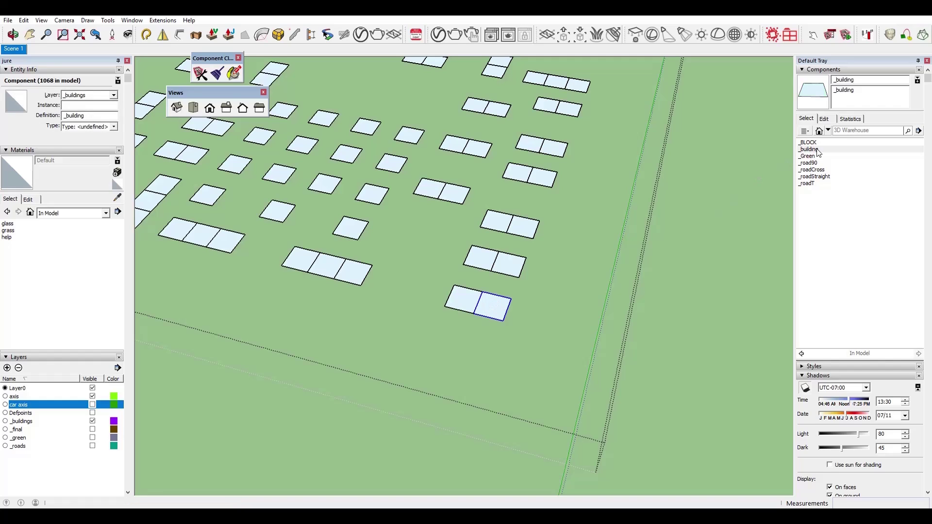
key("Return")
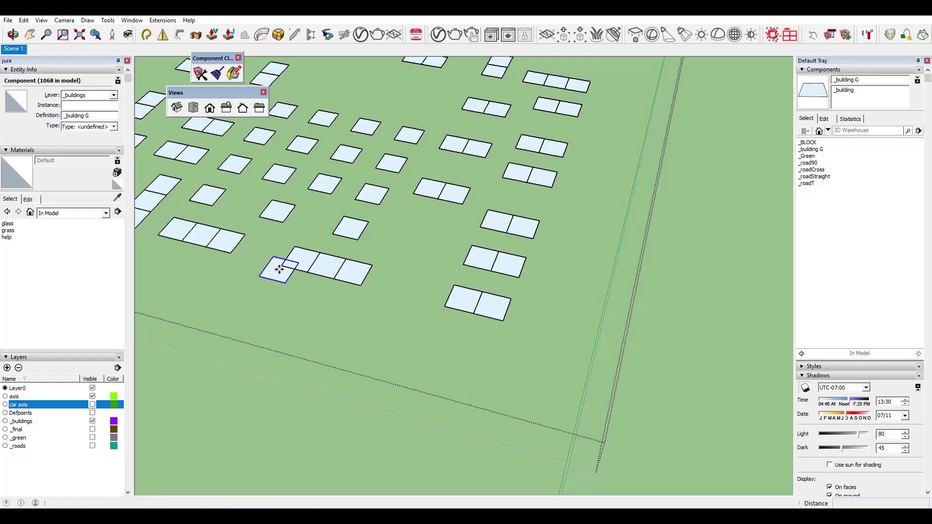
key("space")
left_click(306, 328)
Open the corner _building G tile for editing and copy its face 330 cm straight up.
scroll(476, 312, "up", 5)
double_click(531, 308)
middle_click_drag(529, 311, 534, 291)
scroll(536, 316, "up", 2)
left_click(537, 321)
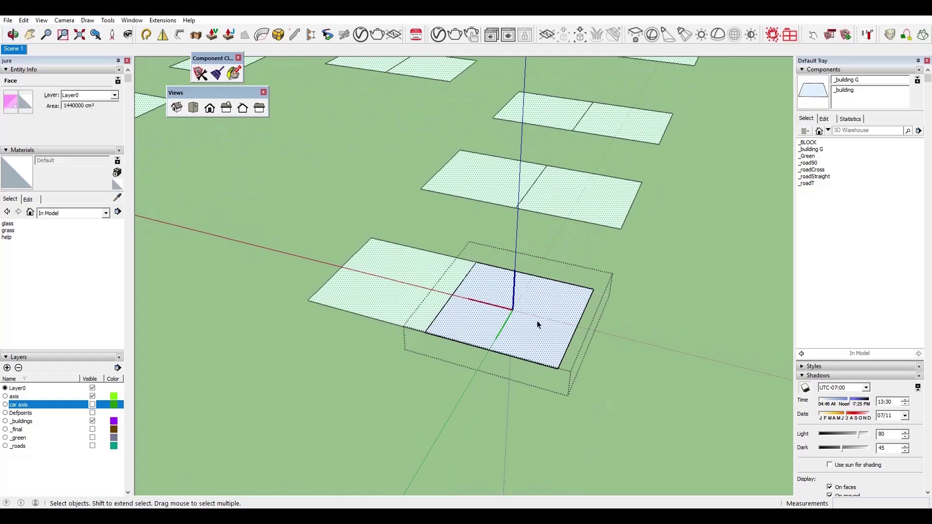
key("f")
left_click(565, 290)
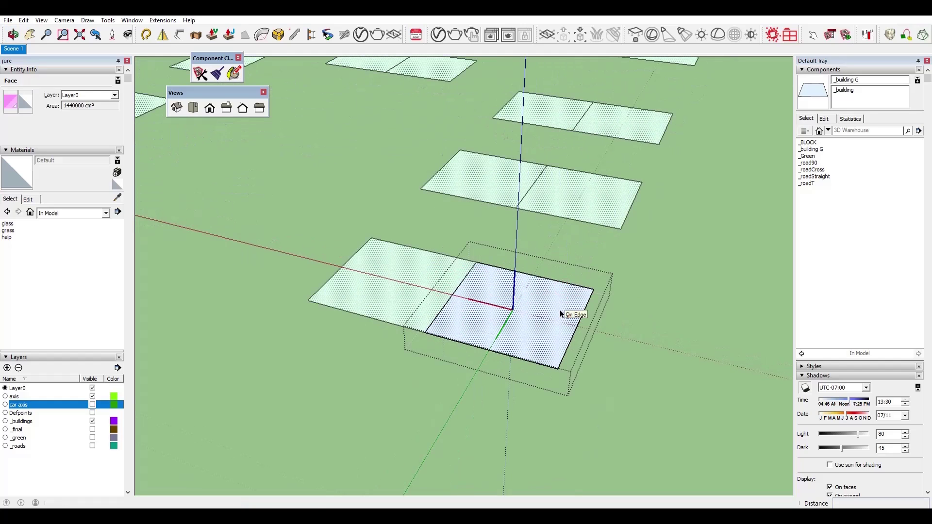
key("m")
key("ctrl")
left_click(558, 368)
type("350")
key("Return")
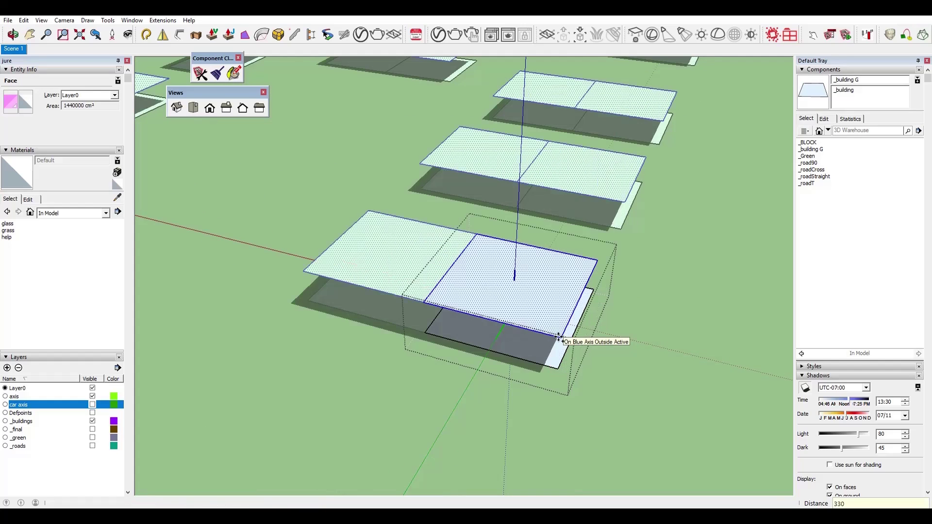
key("space")
Turn off the shadow display and leave the building component.
left_click(805, 387)
middle_click_drag(534, 316, 527, 318)
left_click(657, 280)
Reverse the upper face inside the _building G component.
scroll(565, 273, "down", 3)
scroll(565, 273, "down", 4)
mouse_move(565, 273)
middle_mouse_down()
mouse_move(558, 234)
mouse_move(556, 272)
middle_mouse_up()
double_click(555, 275)
double_click(555, 275)
right_click(555, 273)
left_click(604, 380)
left_click(662, 320)
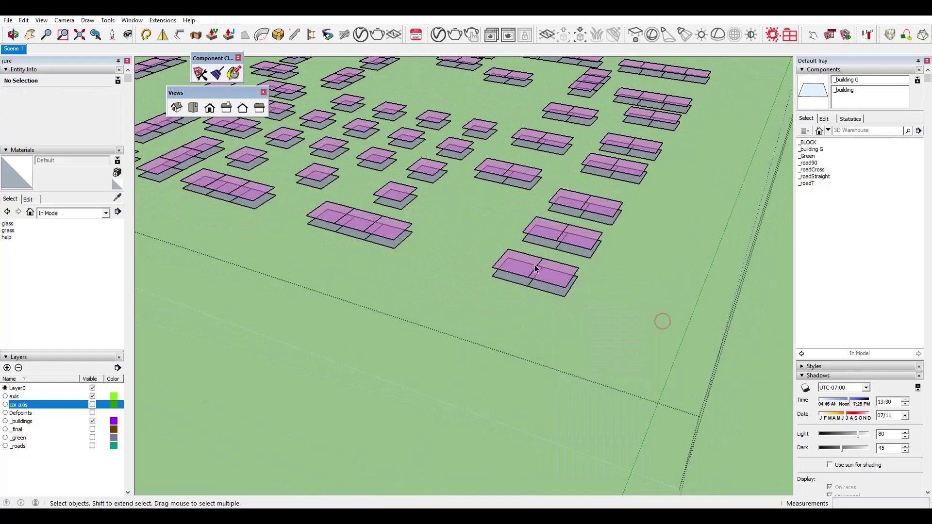
Set the front paint of the building component's upper face to the default material.
scroll(538, 268, "up", 5)
left_click(566, 288)
double_click(568, 288)
left_click(575, 289)
left_click(10, 102)
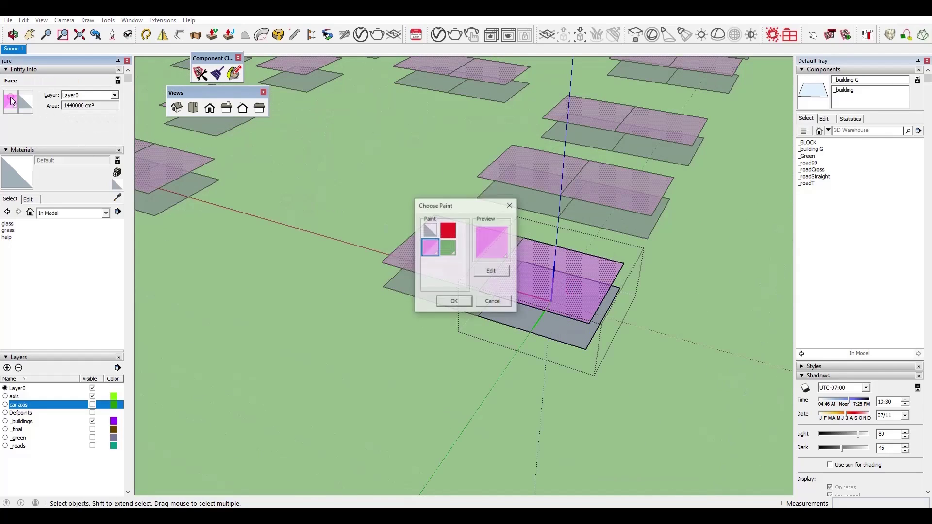
left_click(432, 232)
left_click(456, 302)
left_click(662, 304)
Reverse the lower face inside the _building G component.
double_click(561, 330)
double_click(561, 331)
right_click(562, 334)
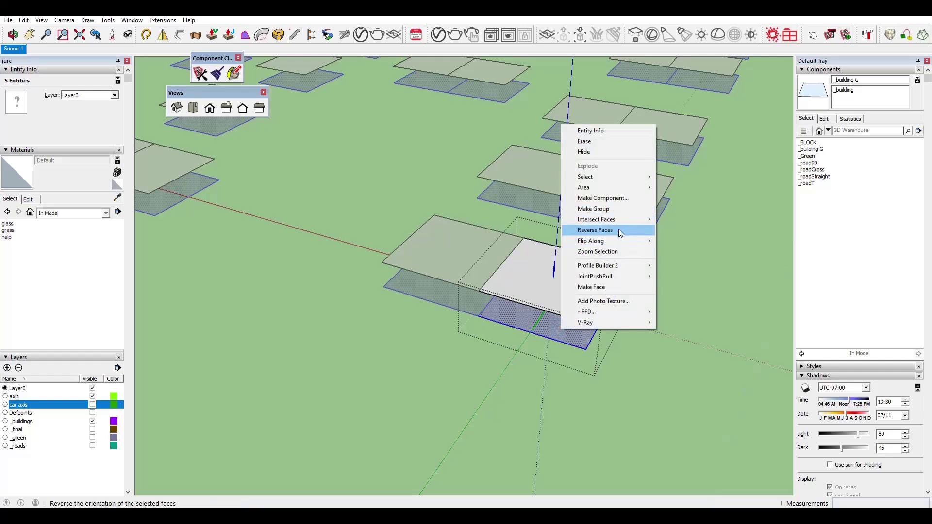
left_click(619, 229)
Set the front paint of the building component's lower face to the default material and leave the component.
left_click(532, 317)
left_click(15, 103)
left_click(431, 230)
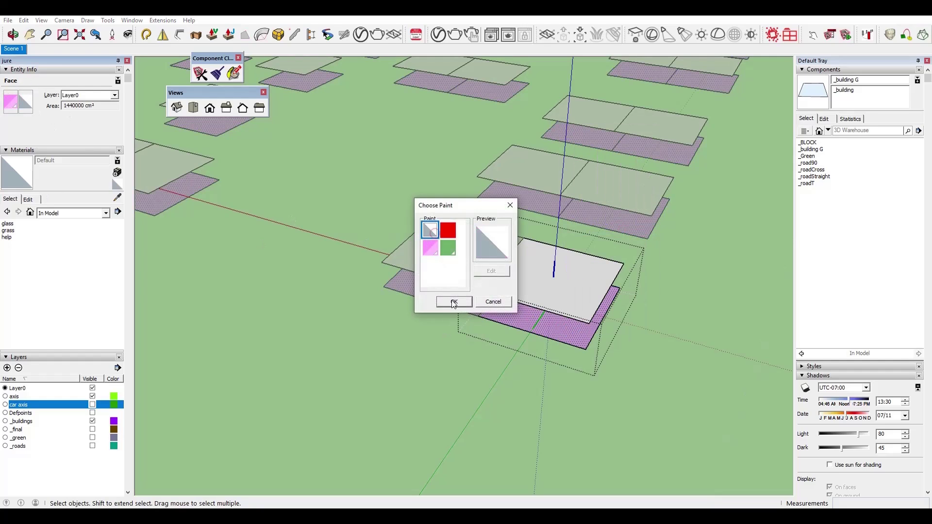
left_click(454, 301)
left_click(506, 384)
Show the _green layer, open a front _Green tile and reset its face's front and back paint to the default material.
left_click(92, 437)
left_click(504, 369)
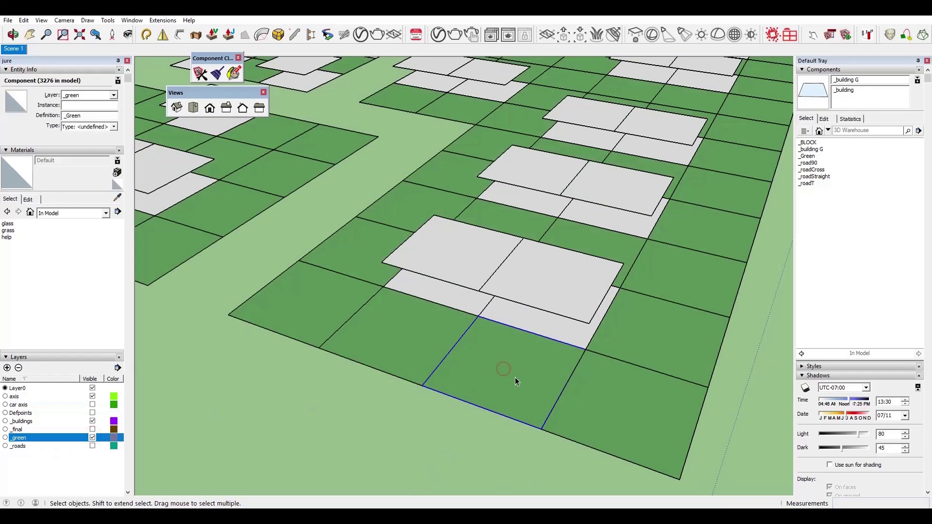
double_click(515, 377)
left_click(14, 104)
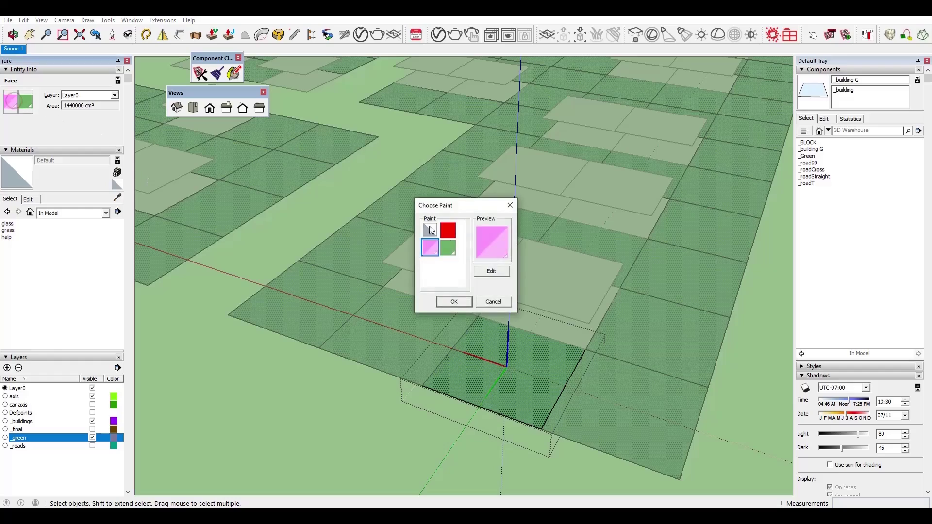
left_click(429, 225)
left_click(454, 301)
left_click(25, 102)
left_click(431, 230)
left_click(454, 301)
Reverse the _Green tile's face, paint it with the grass material and leave the component.
right_click(486, 402)
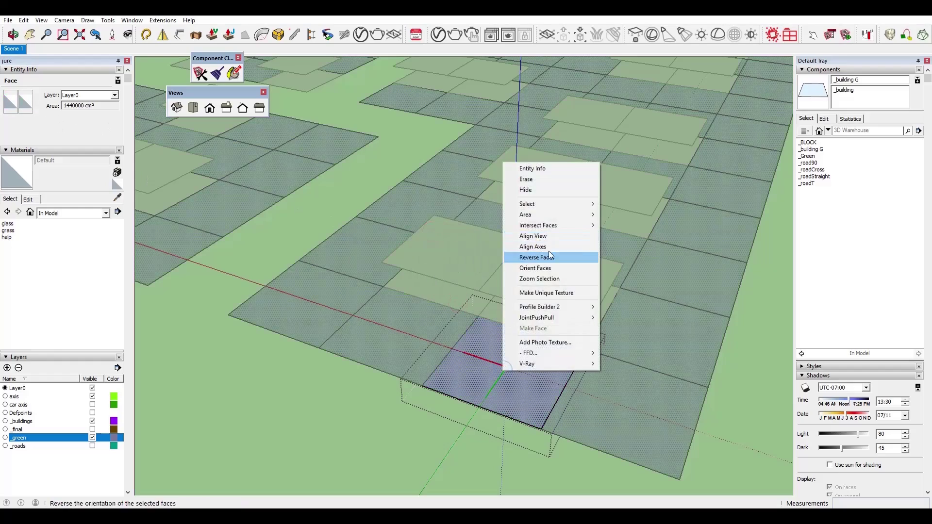
left_click(514, 254)
left_click(8, 231)
left_click(478, 387)
key("space")
scroll(437, 412, "down", 7)
left_click(421, 441)
scroll(447, 415, "up", 4)
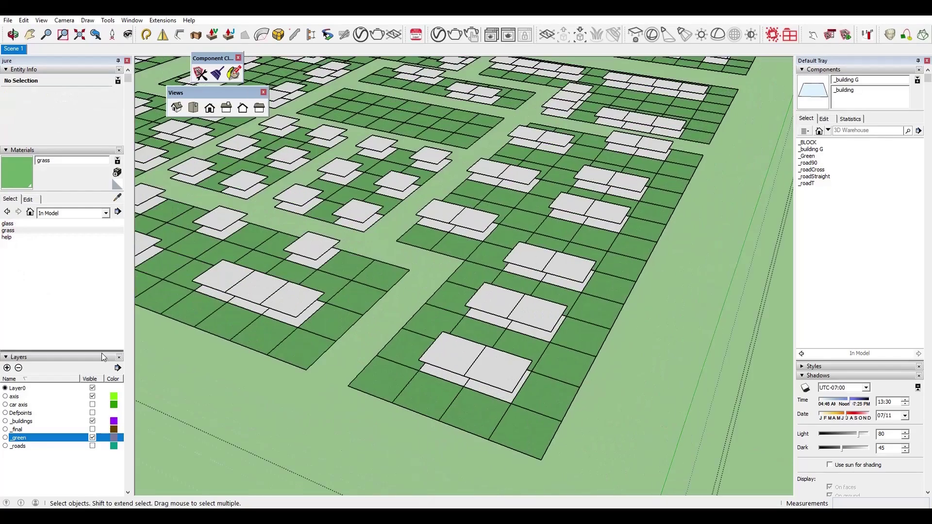
Hide the _green layer and turn the upper face inside the corner building component into a component named _floor.
left_click(93, 437)
scroll(500, 377, "up", 4)
double_click(500, 377)
scroll(500, 376, "up", 2)
double_click(500, 377)
right_click(500, 377)
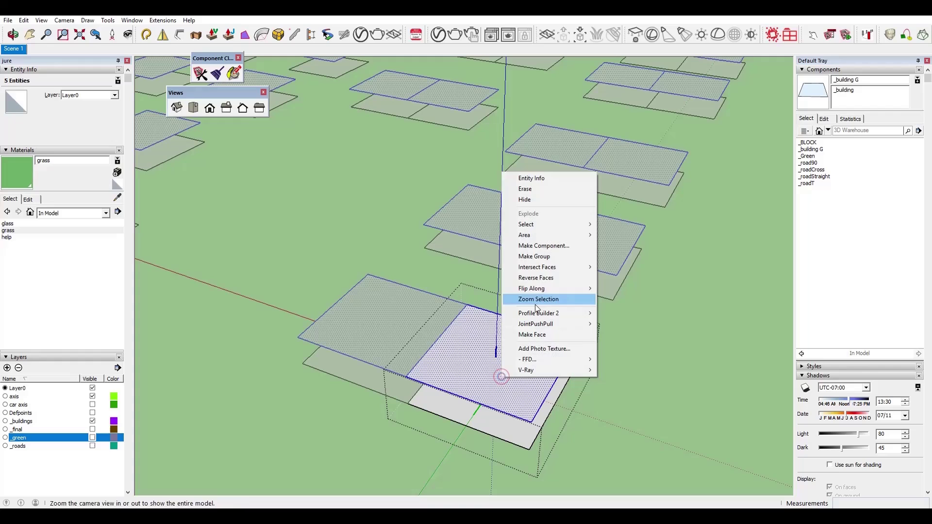
left_click(558, 246)
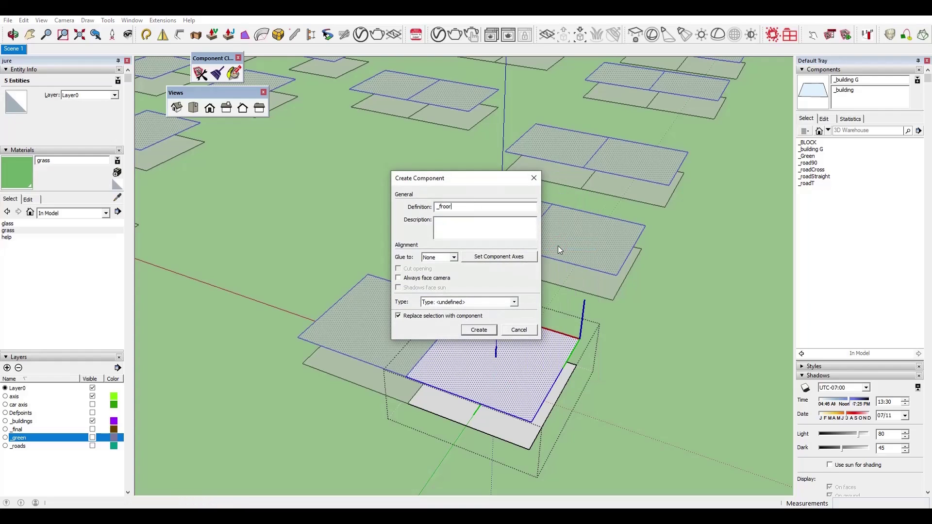
type("_froor")
key("BackSpace")
key("BackSpace")
key("BackSpace")
key("BackSpace")
type("loor")
key("Return")
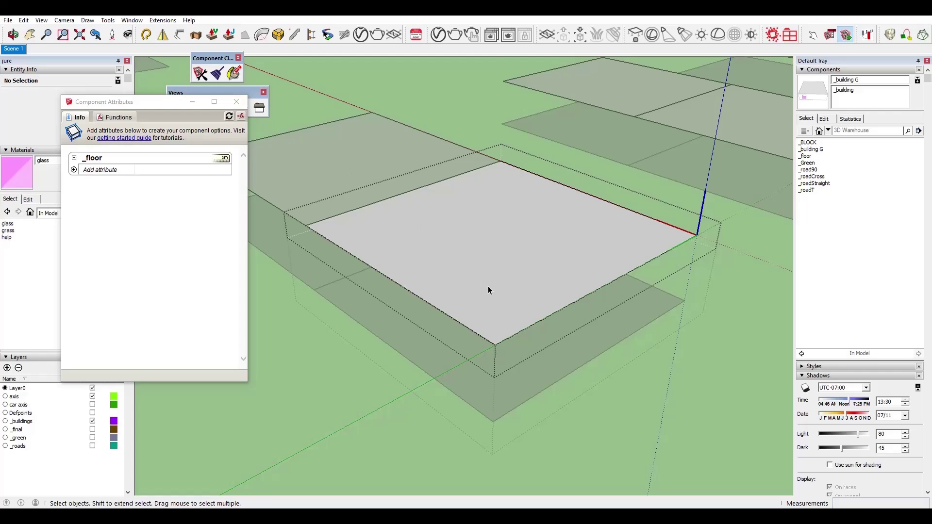
Extrude the _floor component's face upward by 350 cm.
left_click(553, 281)
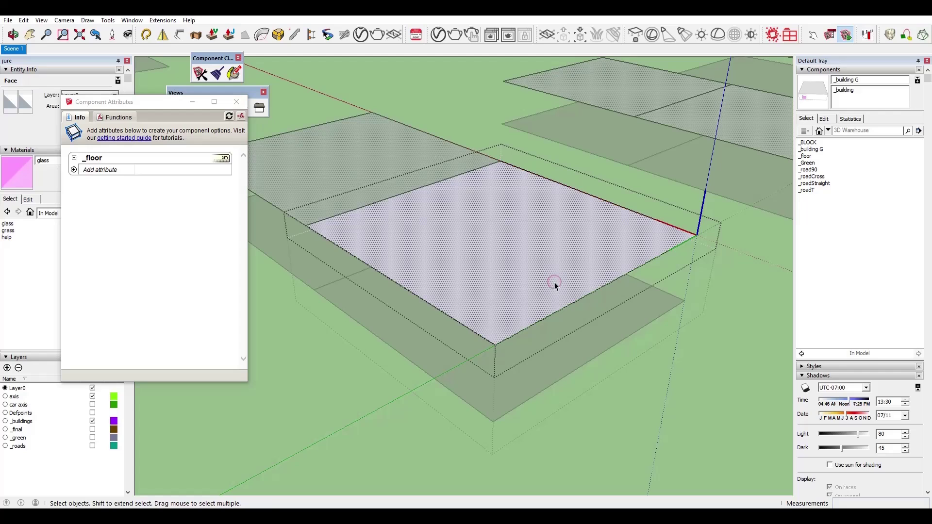
key("p")
left_click_drag(553, 275, 555, 246)
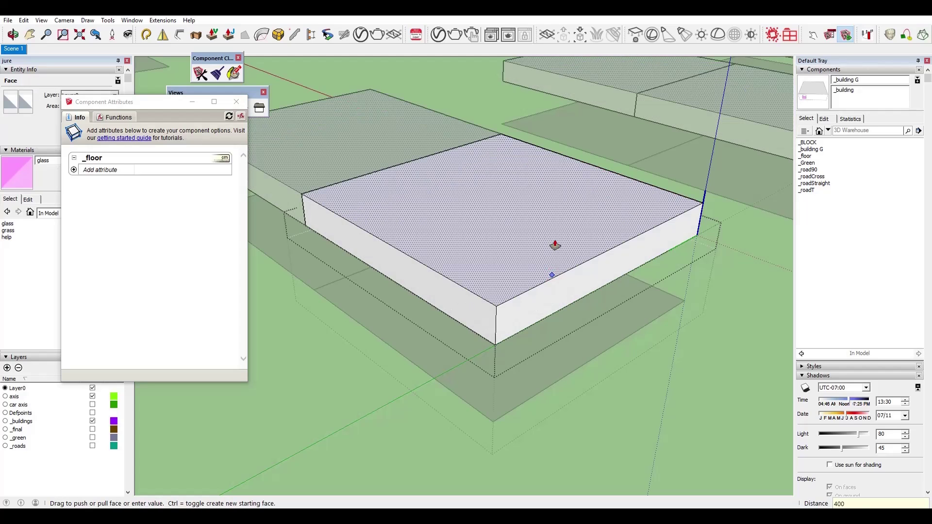
type("400")
key("Return")
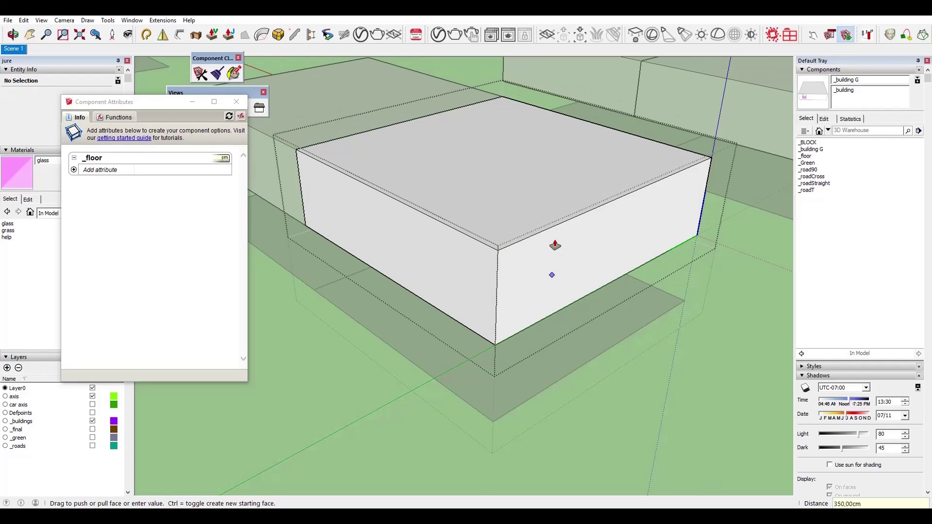
Draw a square window outline with the Line tool on the _floor volume's wall, near the front corner.
scroll(554, 272, "up", 2)
key("l")
left_click(538, 307)
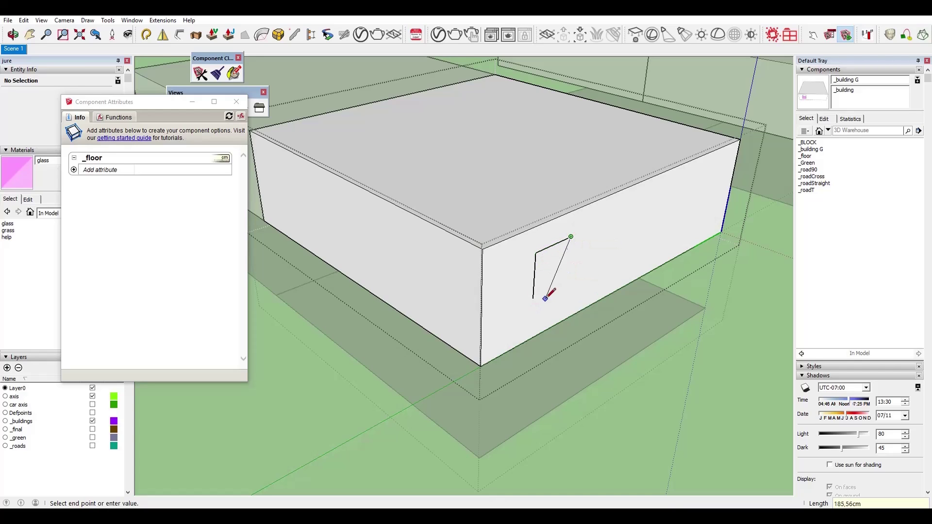
scroll(544, 282, "up", 2)
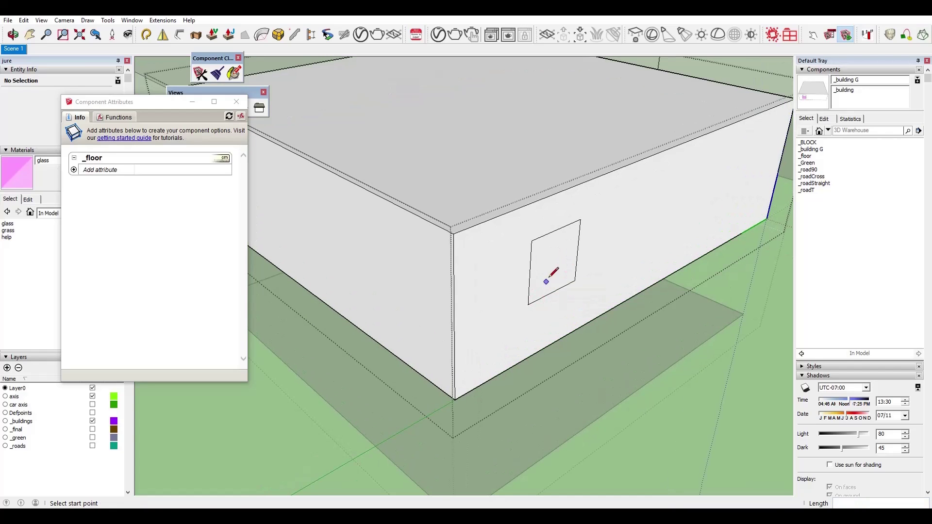
Make the window outline and its face an opening-cutting component named _window140.
key("space")
double_click(558, 266)
right_click(558, 266)
left_click(608, 343)
type("_window140")
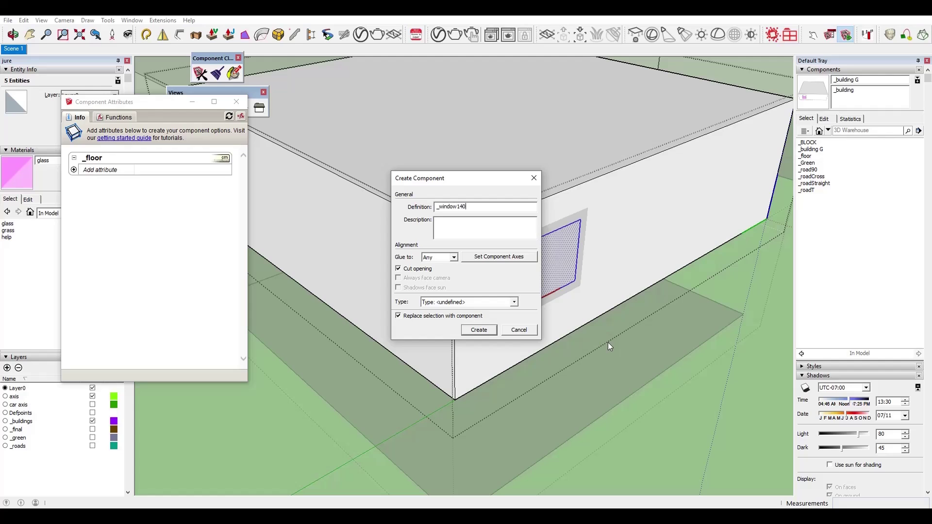
key("Return")
Open the _window140 component, push its face into the wall and delete the remaining front face.
scroll(558, 268, "up", 3)
double_click(558, 268)
key("p")
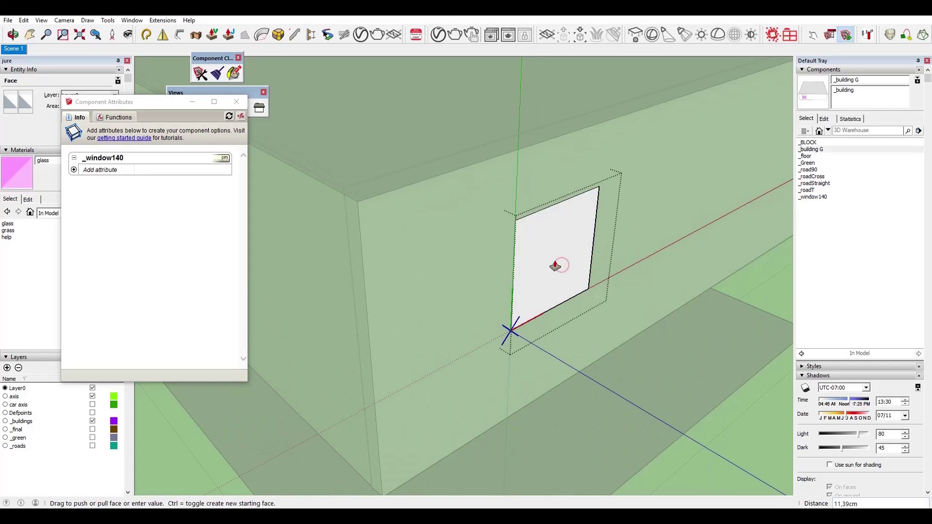
key("space")
left_click(555, 260)
key("Delete")
Reverse all faces of the window recess.
triple_click(555, 261)
right_click(555, 261)
left_click(604, 366)
Copy the recess's back face out in front of the wall and extrude the copy into a thin pane.
left_click(555, 260)
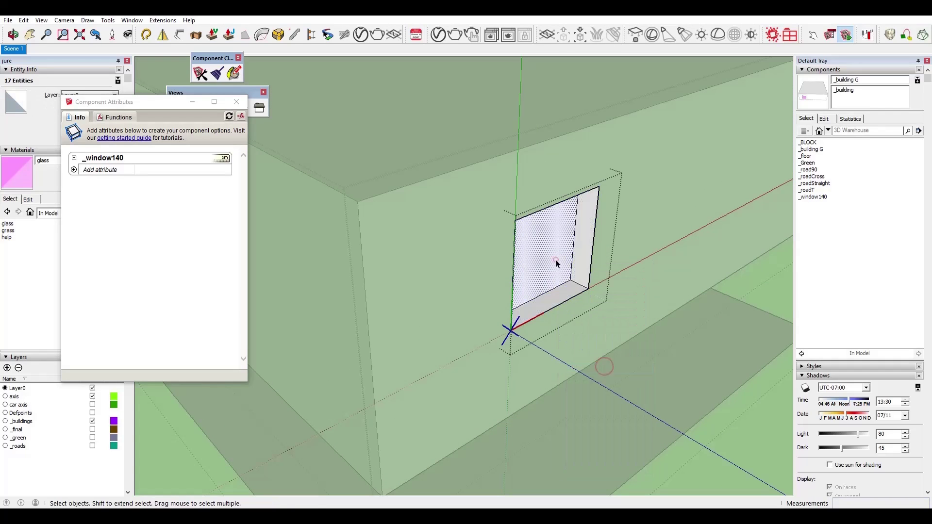
key("m")
left_click(570, 280)
left_click(629, 316)
key("space")
double_click(607, 297)
scroll(607, 297, "up", 1)
key("p")
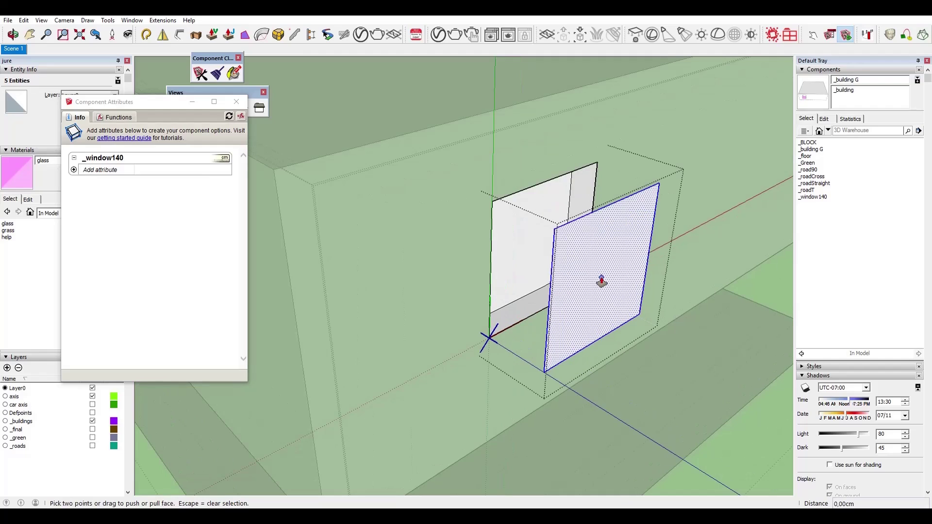
left_click(598, 278)
key("space")
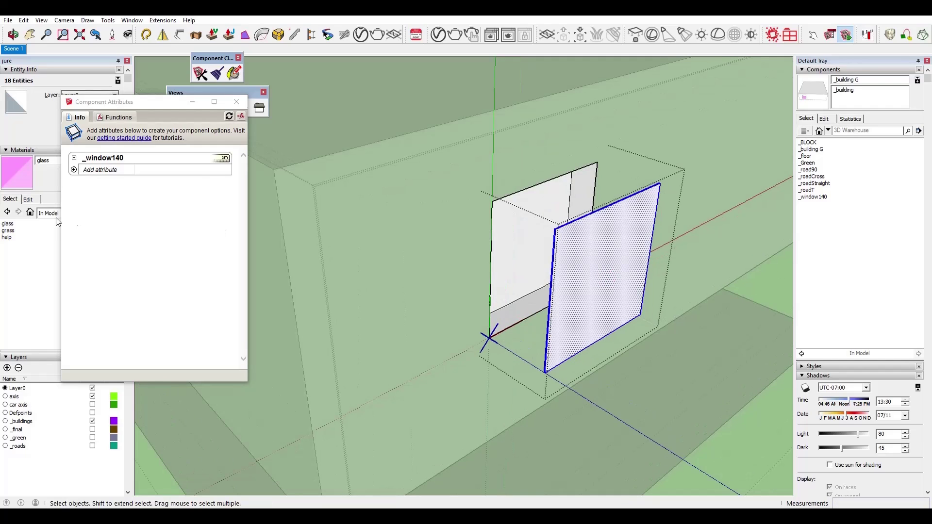
Paint the pane with the glass material and make it a component named _glass.
left_click(597, 266)
right_click(595, 262)
left_click(639, 345)
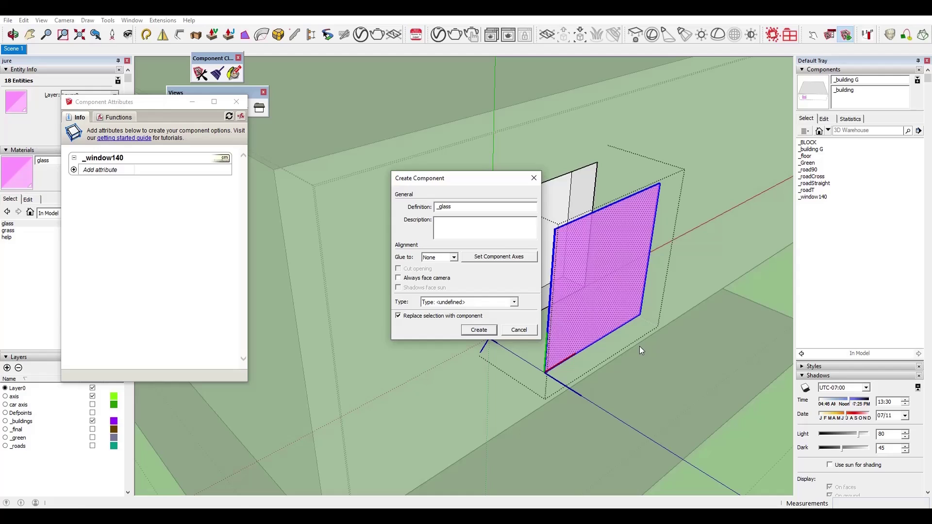
key("Return")
Add a ScaleTool attribute to _glass that allows scaling only along the red, green and blue axes, and check its scale grips.
left_click(99, 169)
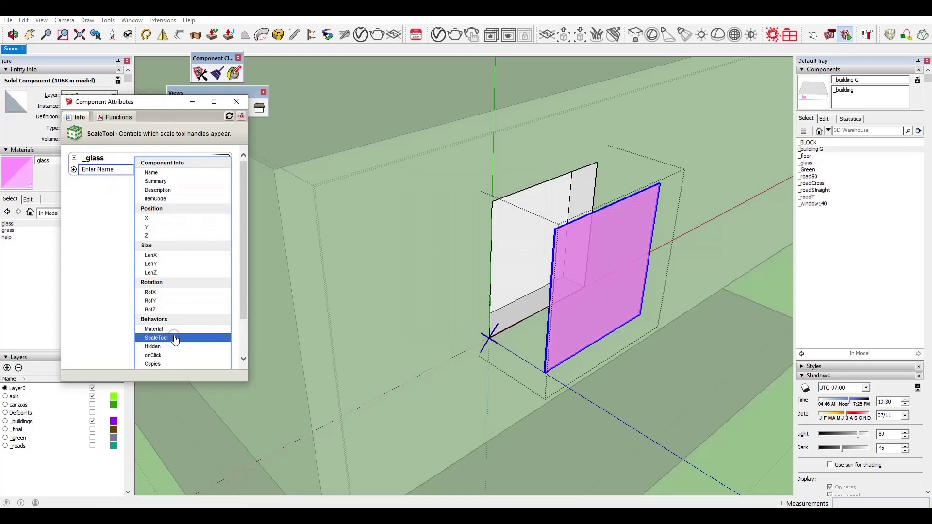
left_click(165, 338)
left_click(167, 180)
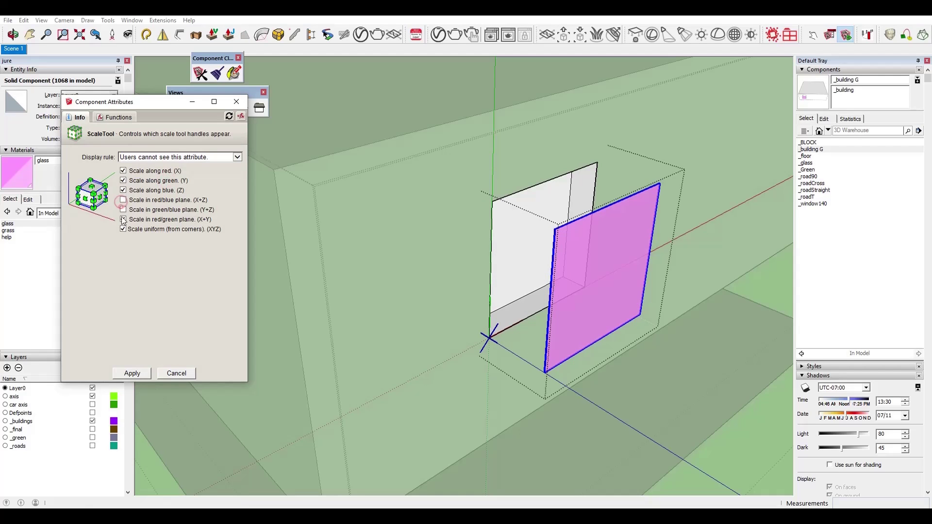
left_click(131, 369)
left_click(235, 101)
key("s")
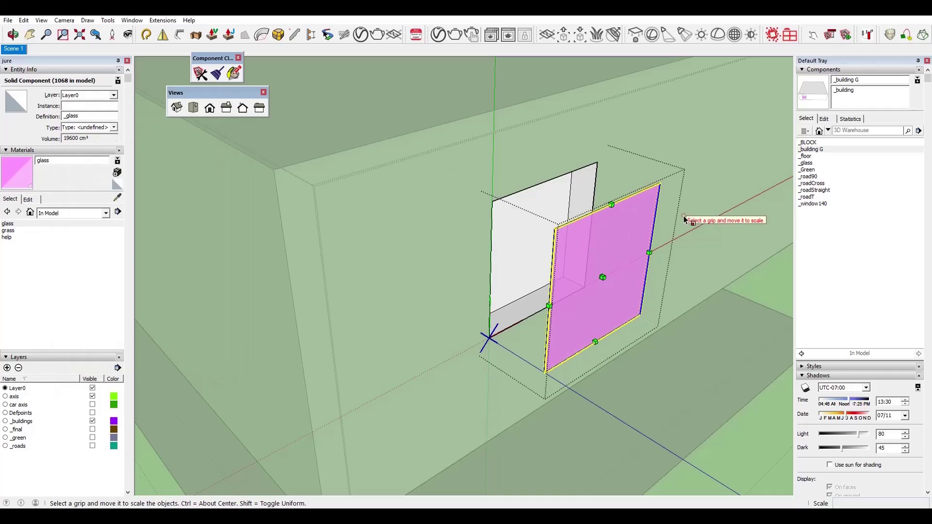
key("space")
Delete the back face of the window recess inside _window140.
left_click(688, 214)
double_click(539, 216)
left_click(542, 211)
key("Delete")
left_click(654, 156)
Move the _glass pane inside _window140 back 90 cm into the recess and leave the component.
double_click(627, 235)
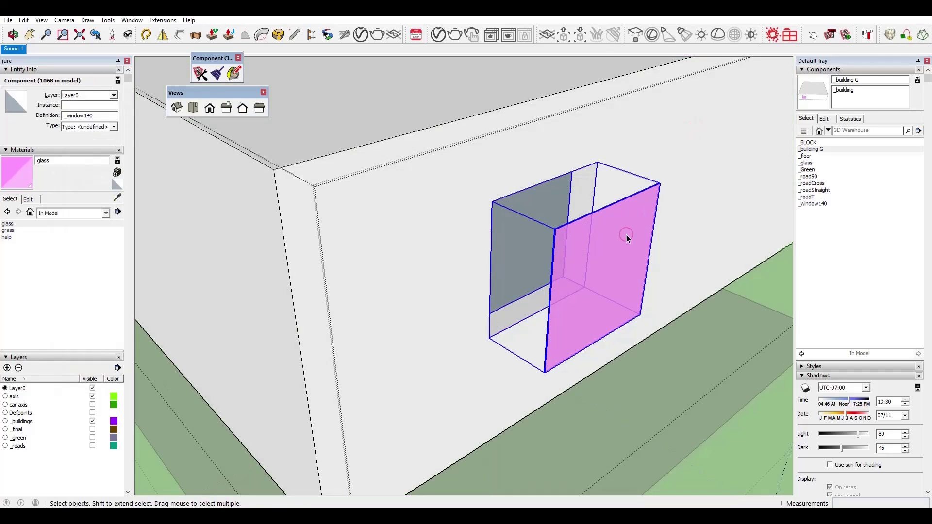
left_click(634, 230)
key("m")
left_click(660, 183)
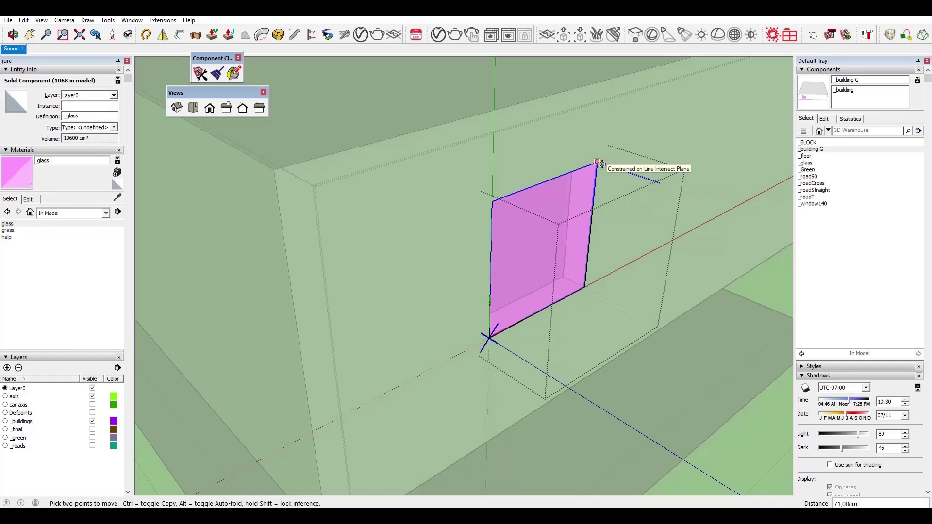
type("8090")
key("Return")
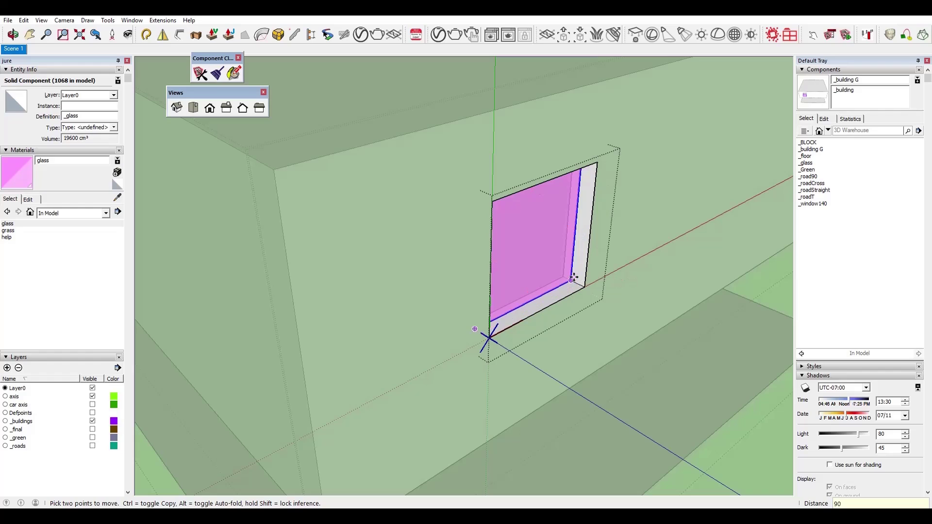
key("space")
left_click(641, 235)
middle_click_drag(641, 236, 551, 239)
Reposition the _window140 component on the wall with its sill 100 cm above the floor edge.
left_click(552, 239)
key("m")
left_click(555, 249)
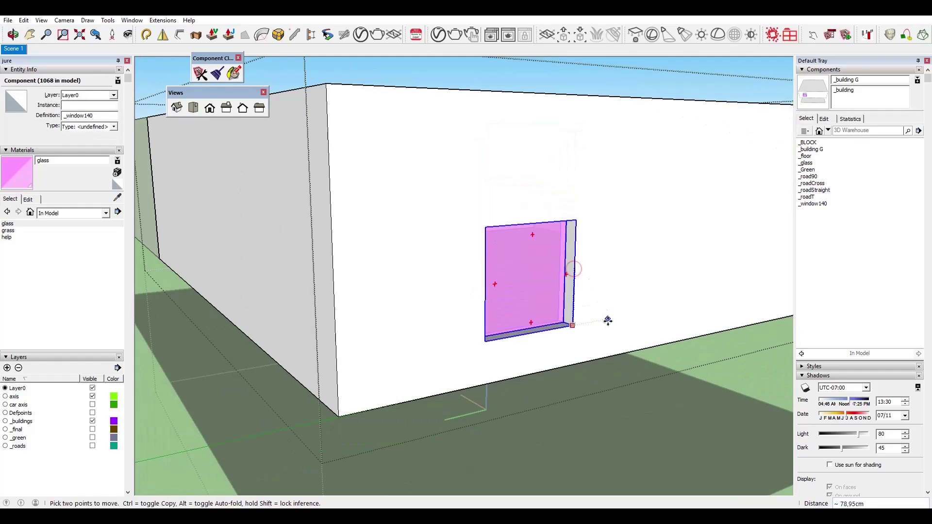
type("110")
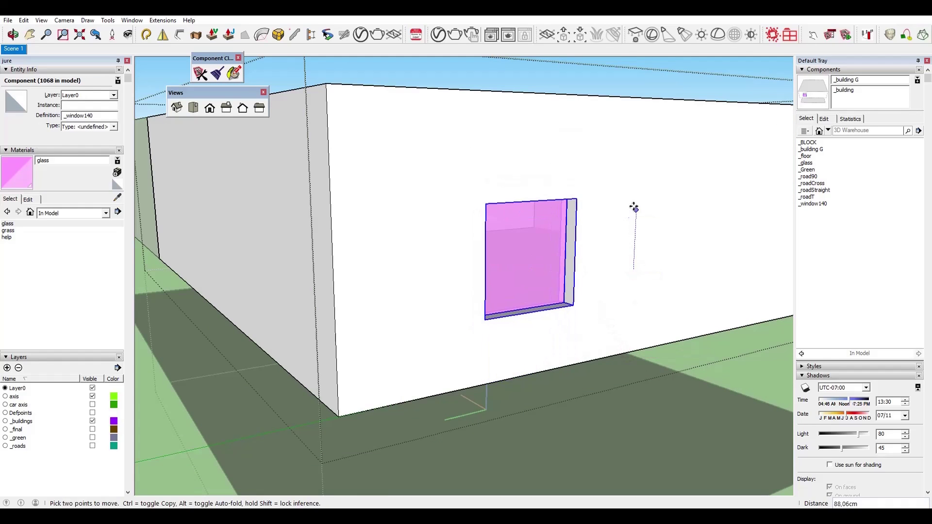
key("Return")
scroll(635, 208, "down", 3)
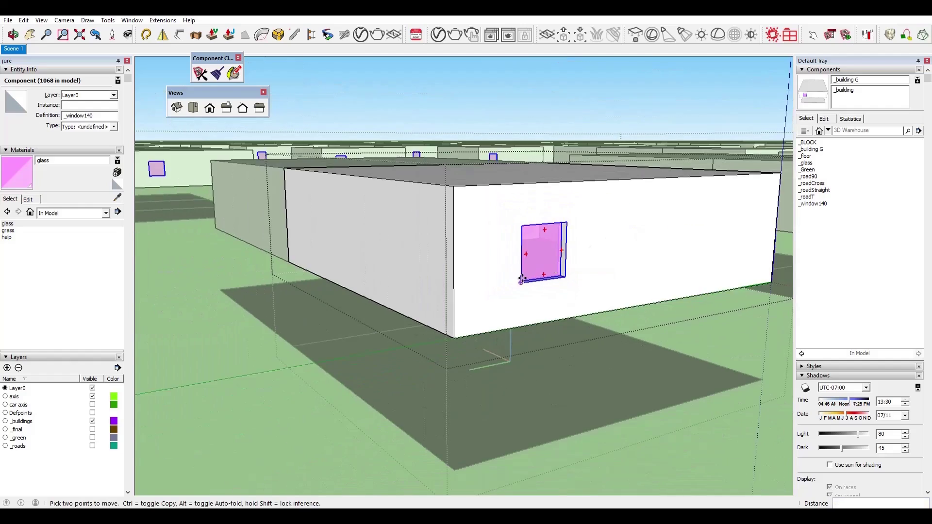
middle_click_drag(636, 208, 553, 311)
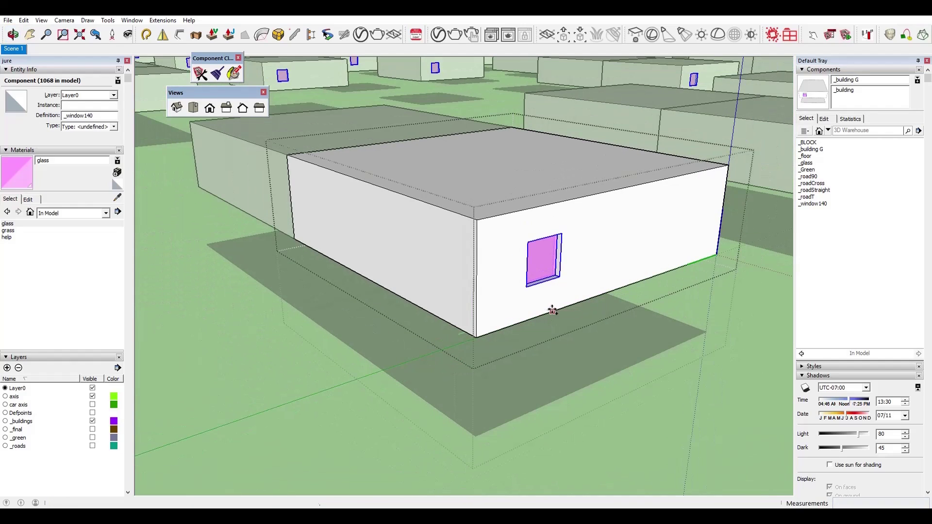
Copy the _window140 component along the same wall, away from the front corner.
key("m")
left_click(528, 242)
key("ctrl")
left_click(586, 227)
Make the copied window unique and rename its definition _door.
key("space")
right_click(603, 239)
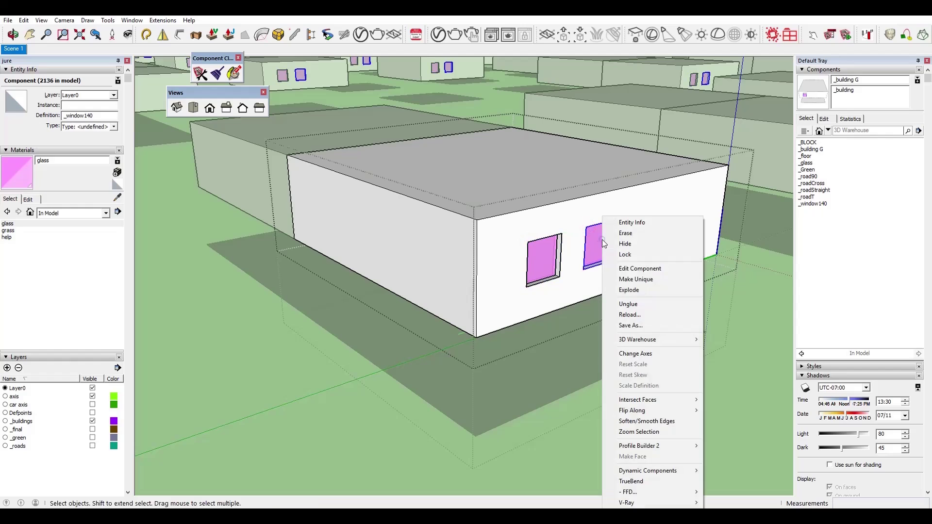
left_click(640, 276)
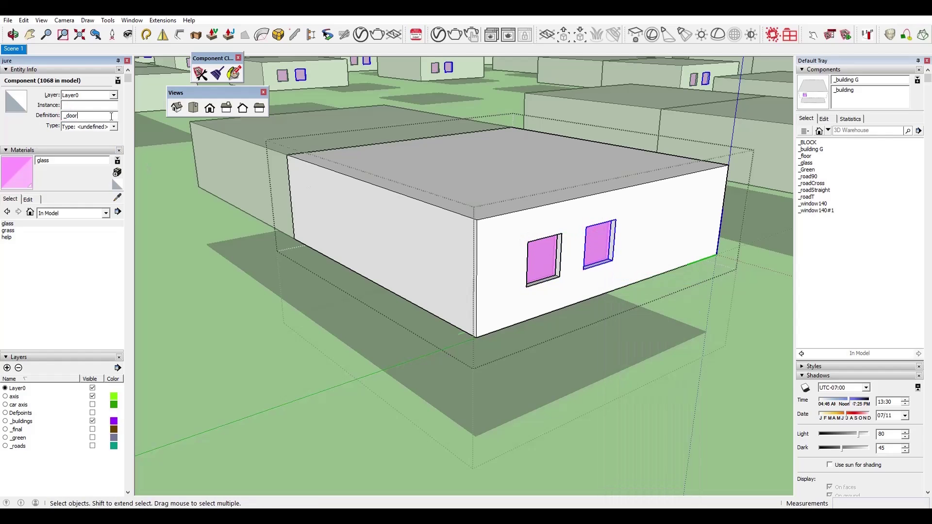
Open the _door component and extend its bottom face 100 cm down to the wall's lower edge.
double_click(600, 257)
scroll(600, 262, "up", 3)
key("p")
left_click(601, 260)
left_click(611, 307)
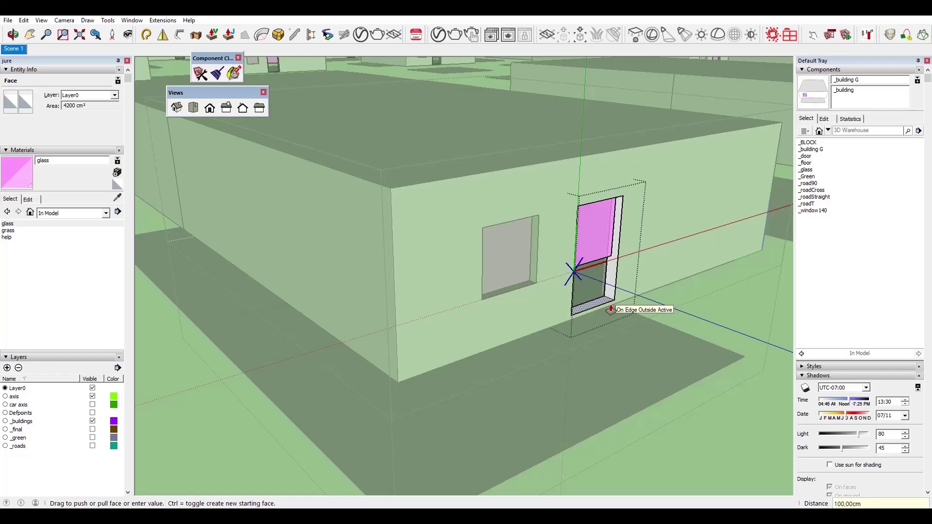
Stretch the _door component's glass pane down by a green scale of about 1.71 to fill the opening, then leave the component.
key("space")
left_click(604, 249)
key("s")
scroll(596, 252, "up", 1)
left_click(591, 264)
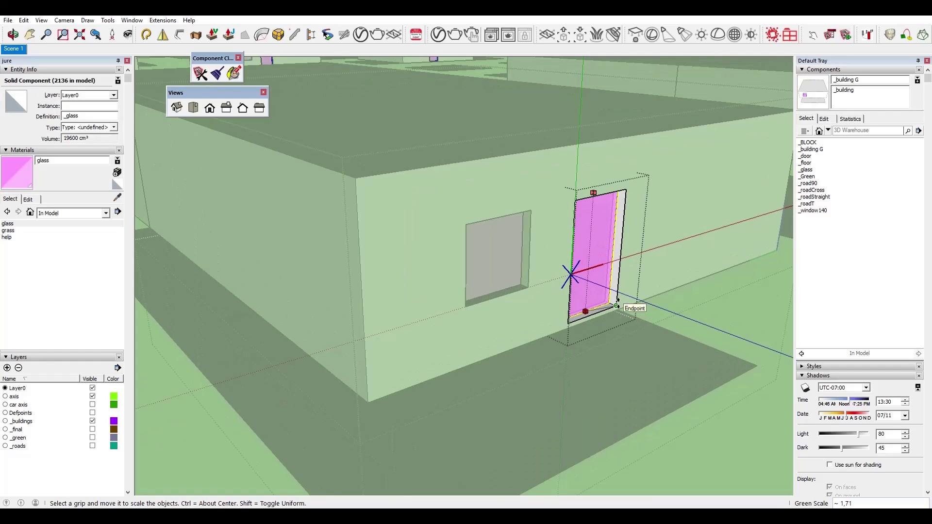
key("space")
left_click(677, 217)
middle_click_drag(660, 253, 568, 280)
scroll(615, 287, "down", 3)
scroll(603, 253, "down", 3)
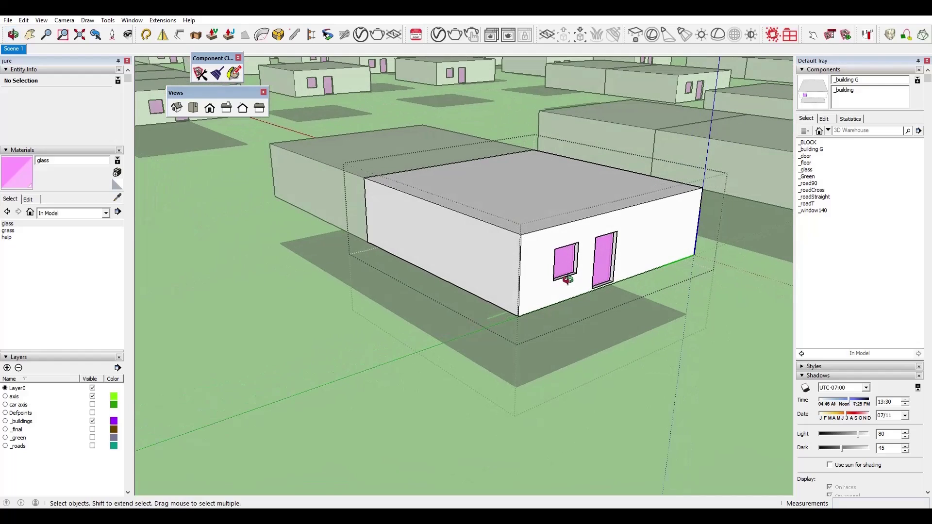
Move the _door component toward the far end of its wall and shift the _window140 component in the same direction.
left_click(603, 262)
scroll(617, 246, "up", 2)
key("m")
left_click(613, 227)
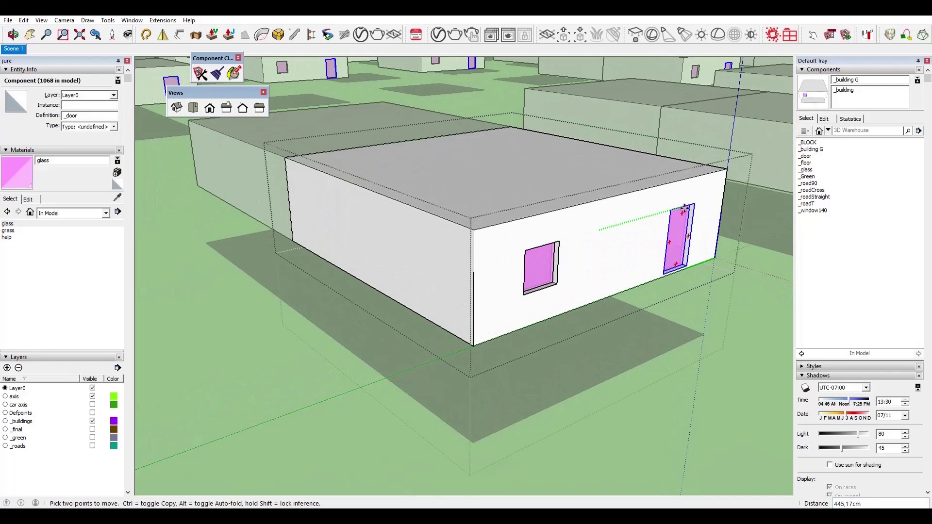
left_click(696, 205)
key("space")
left_click(542, 268)
left_click(569, 265)
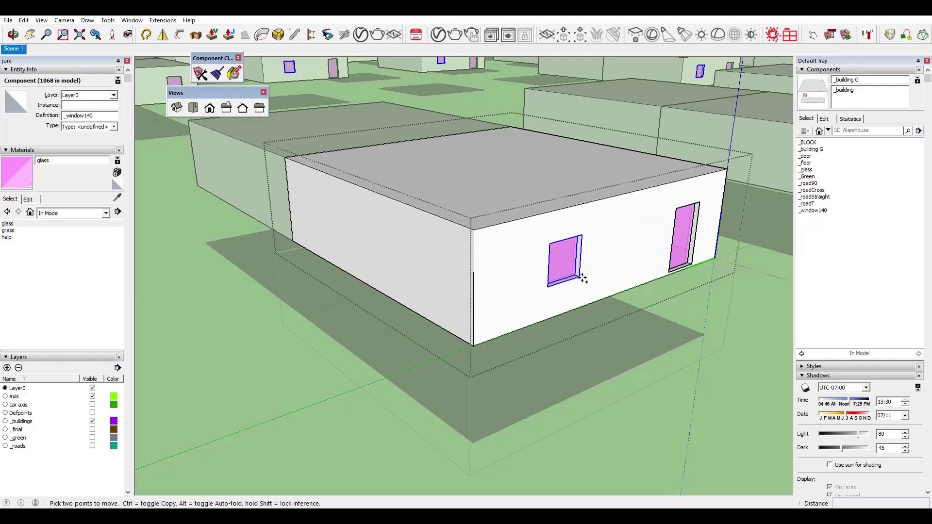
Copy the _window140 component onto the adjacent side wall and add a second copy further along that wall.
key("ctrl")
left_click(381, 246)
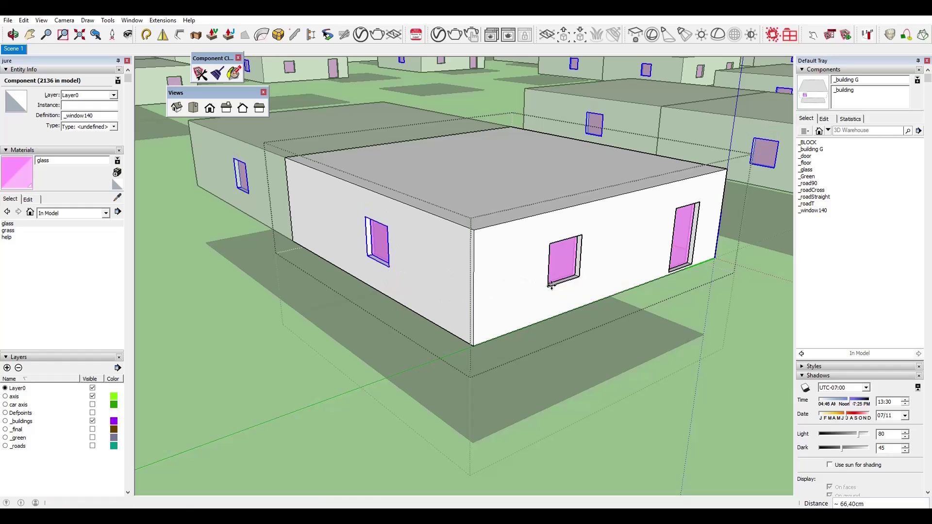
left_click(406, 306)
left_click(349, 273)
scroll(349, 273, "down", 3)
middle_click_drag(424, 262, 439, 304)
scroll(408, 268, "up", 2)
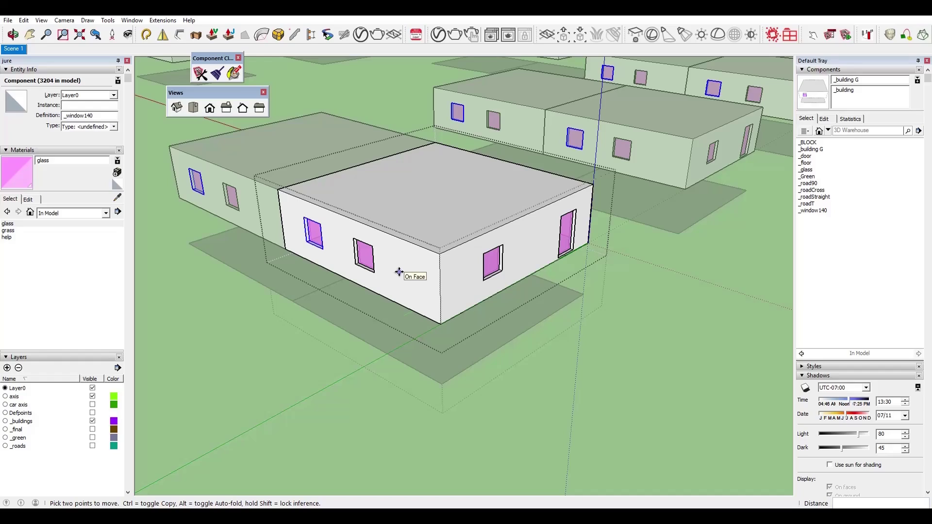
scroll(271, 181, "up", 3)
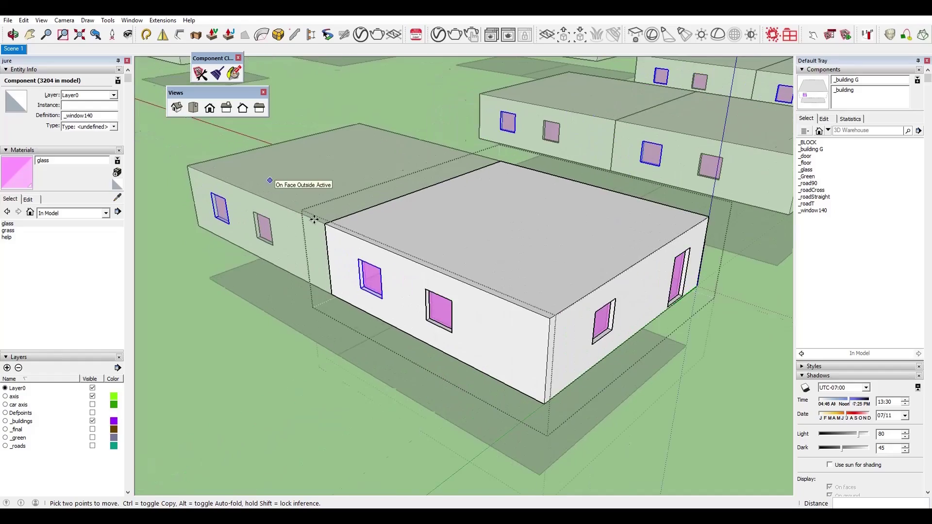
middle_click_drag(391, 267, 400, 242)
scroll(448, 312, "down", 3)
scroll(448, 312, "down", 2)
key("space")
left_click(568, 340)
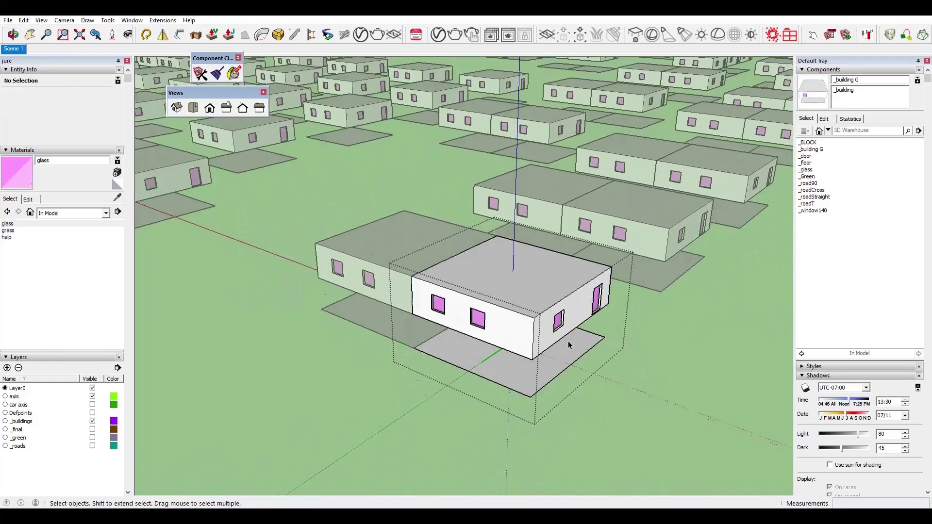
Make the side-wall window nearer the front corner unique and rename its definition _window210.
scroll(549, 133, "up", 4)
scroll(550, 134, "up", 3)
middle_click_drag(437, 156, 456, 158)
scroll(467, 153, "up", 3)
left_click(467, 153)
left_click(479, 158)
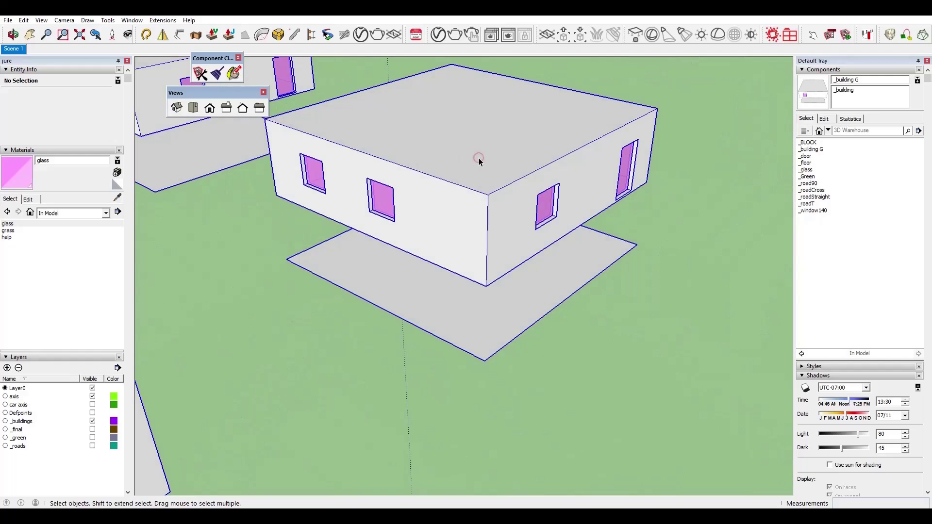
mouse_move(440, 217)
middle_mouse_down()
mouse_move(563, 200)
mouse_move(439, 222)
middle_mouse_up()
scroll(395, 215, "up", 4)
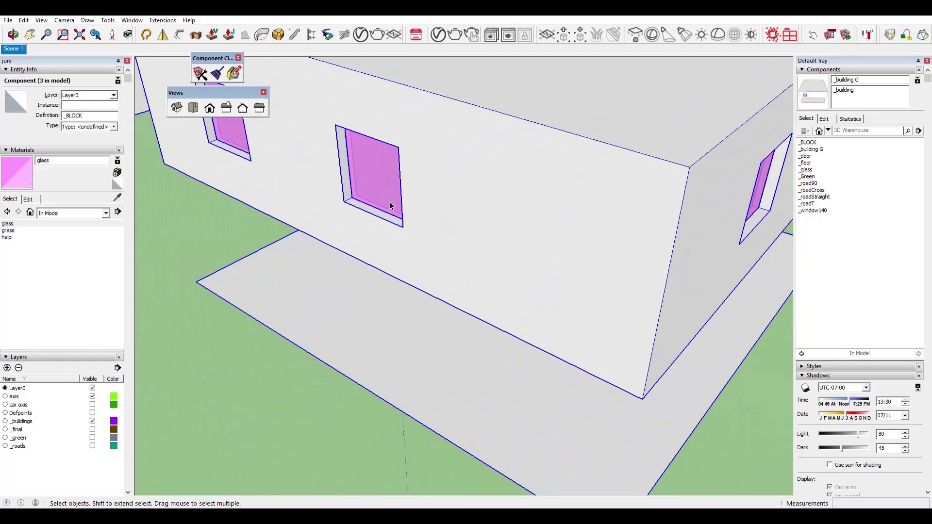
double_click(383, 194)
double_click(383, 194)
double_click(381, 186)
left_click(380, 191)
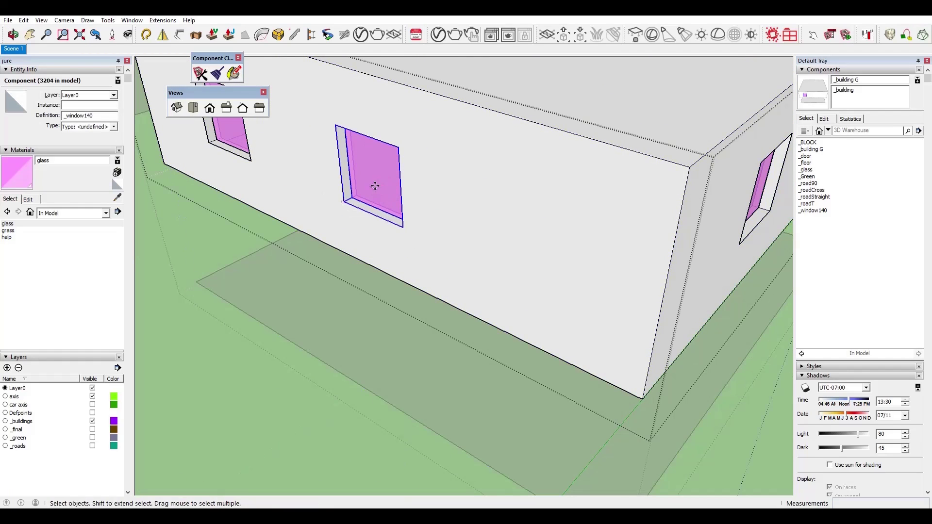
right_click(380, 192)
left_click(416, 257)
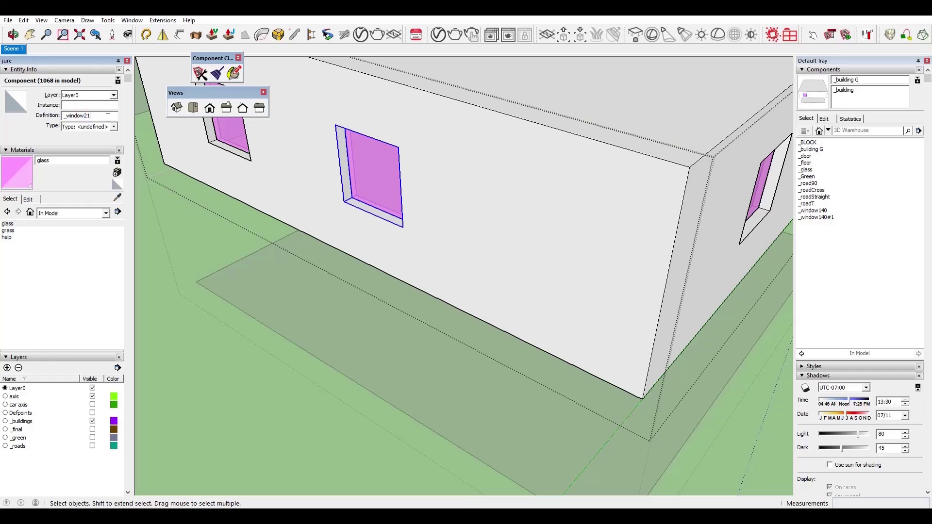
Open the _window210 component and extend its side face 70 cm to widen the opening.
middle_click_drag(335, 213, 680, 188)
double_click(370, 213)
scroll(369, 217, "up", 2)
left_click(410, 211)
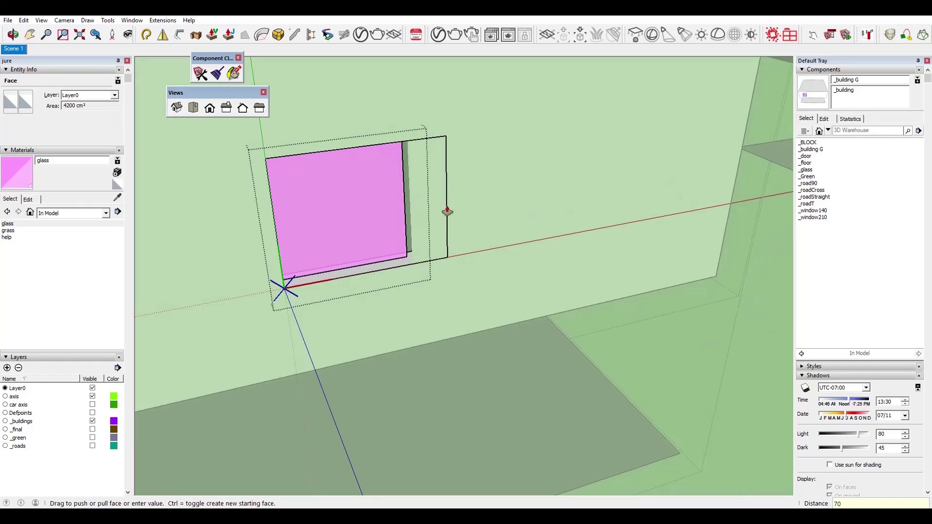
left_click(447, 211)
Stretch the _window210 component's glass pane sideways to fill the widened opening, then leave the component.
key("space")
left_click(372, 221)
key("s")
left_click_drag(405, 262, 476, 268)
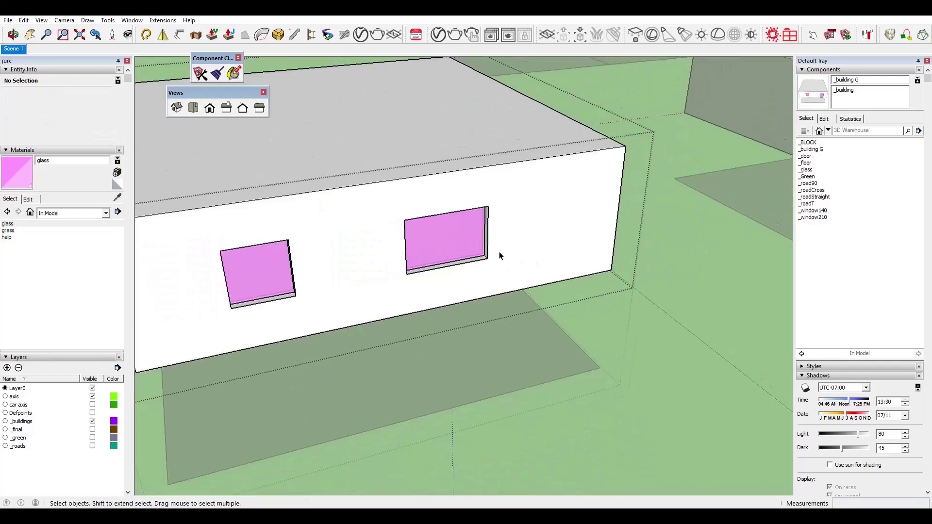
Copy the _window210 component onto the blank wall around the corner from the two side-wall windows.
scroll(500, 256, "down", 2)
middle_click_drag(500, 256, 568, 243)
left_click(476, 255)
key("m")
key("ctrl")
left_click(473, 272)
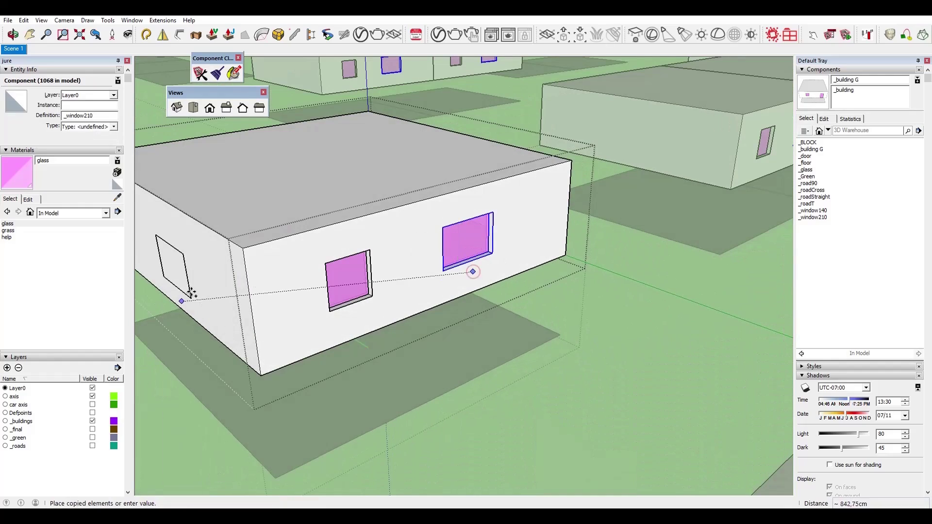
left_click(189, 294)
Copy the _window210 component onto the remaining blank wall and add a second copy about 478 cm further along it.
middle_click_drag(312, 313, 627, 294)
scroll(631, 293, "down", 2)
middle_click_drag(369, 354, 539, 325)
scroll(341, 376, "up", 3)
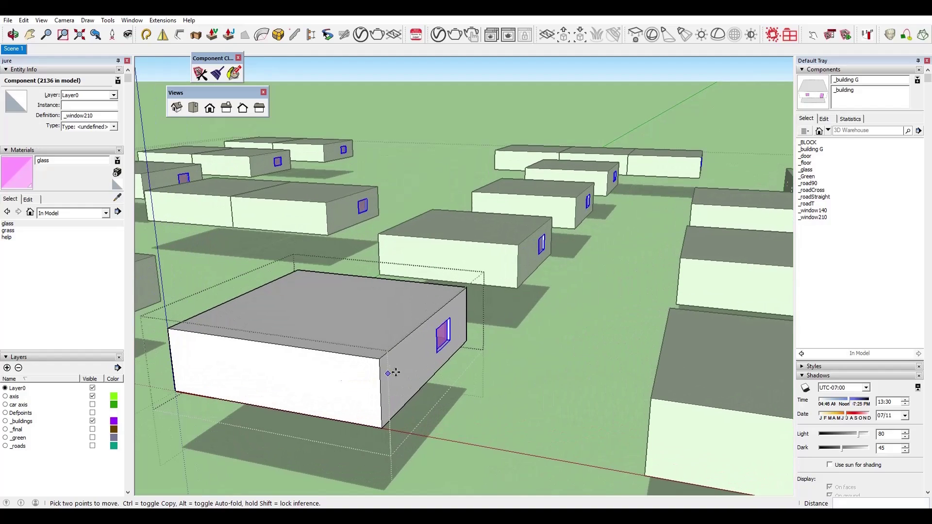
left_click(437, 326)
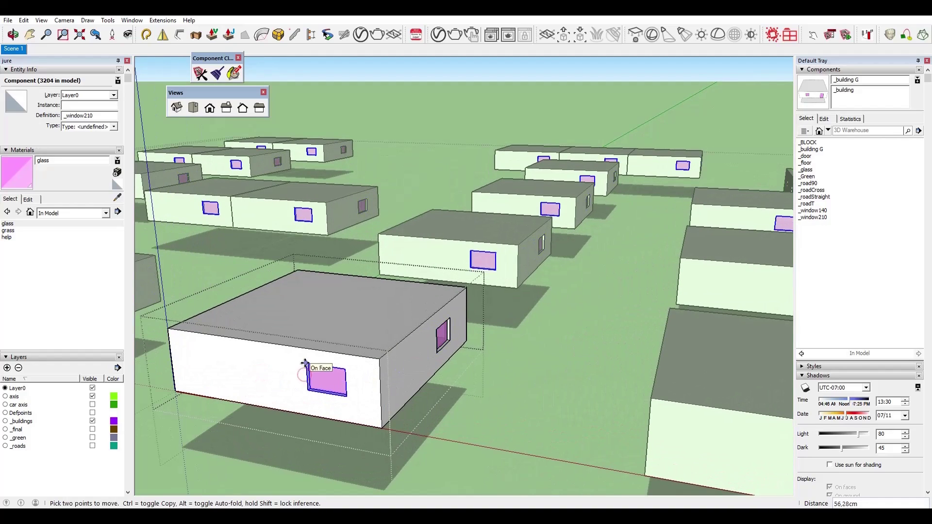
left_click(307, 367)
left_click(359, 423)
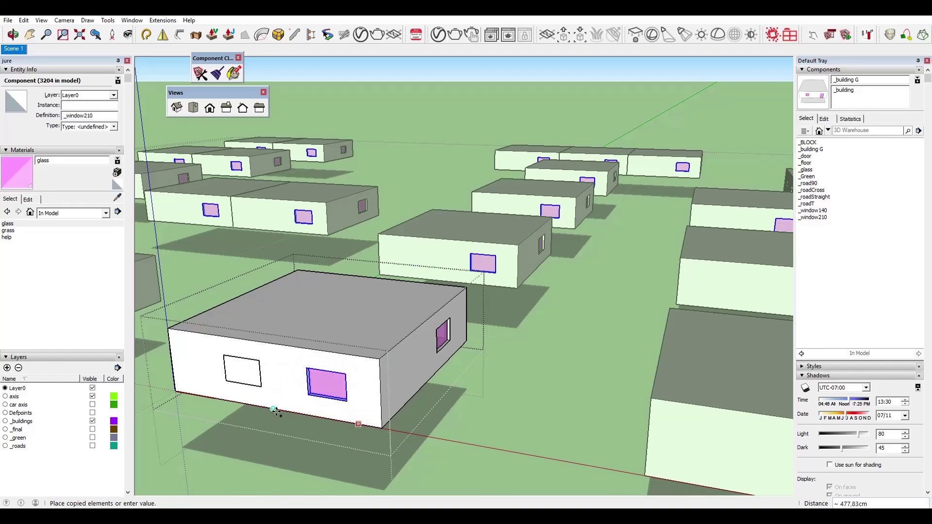
left_click(277, 412)
middle_click_drag(272, 392, 558, 344)
scroll(559, 343, "down", 3)
middle_click_drag(393, 420, 483, 409)
key("space")
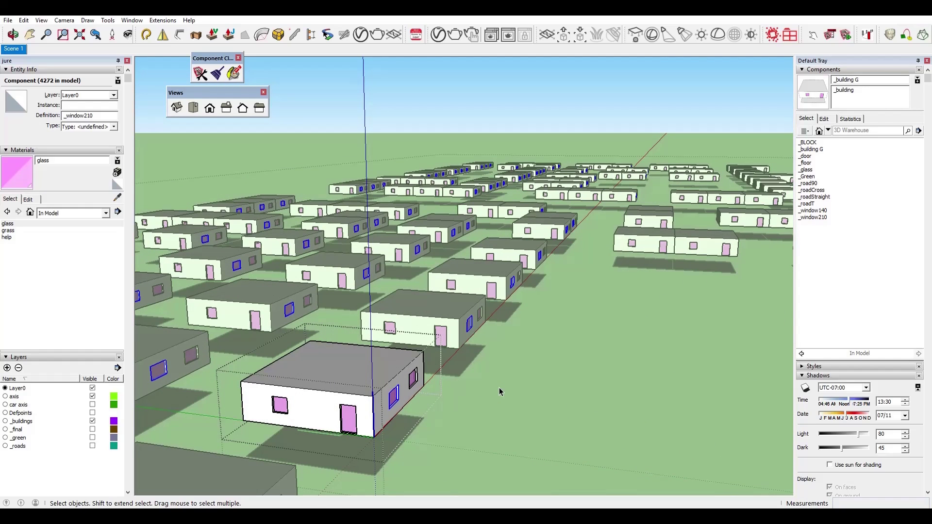
Leave the _floor component and delete the footprint face on the ground beneath it.
middle_click_drag(499, 389, 442, 420)
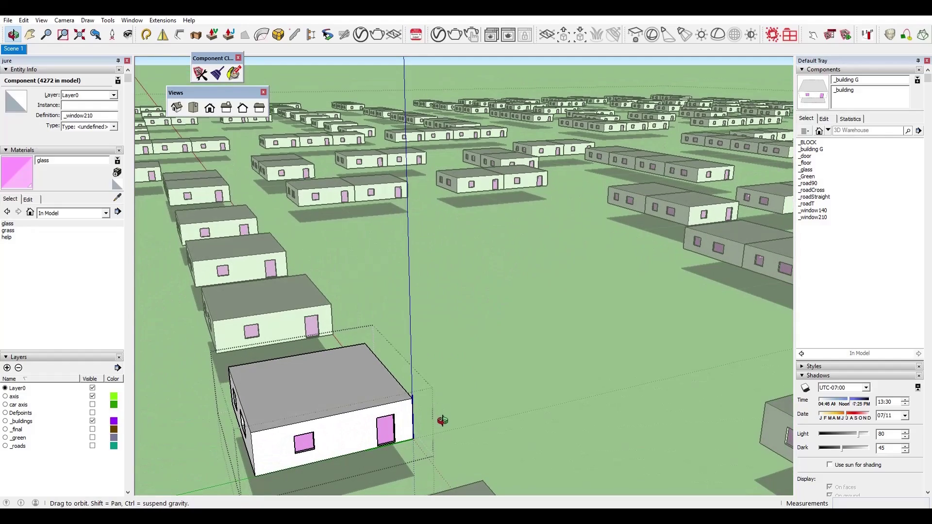
scroll(325, 430, "up", 3)
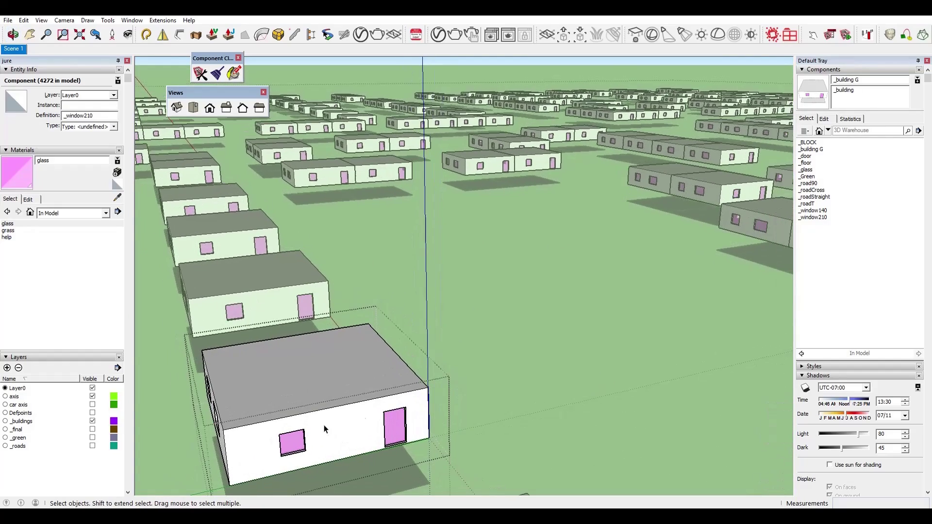
key("Escape")
left_click(375, 469)
key("Delete")
Move the _floor component straight down so its bottom corner sits on the corner of the ground footprint outline.
left_click(360, 431)
key("m")
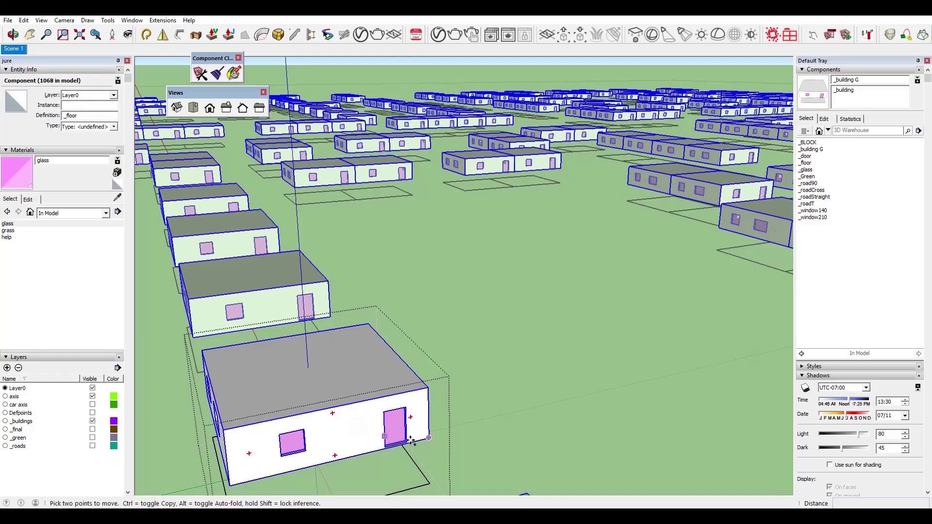
left_click(429, 438)
left_click(430, 454)
left_click(430, 483)
scroll(522, 398, "down", 5)
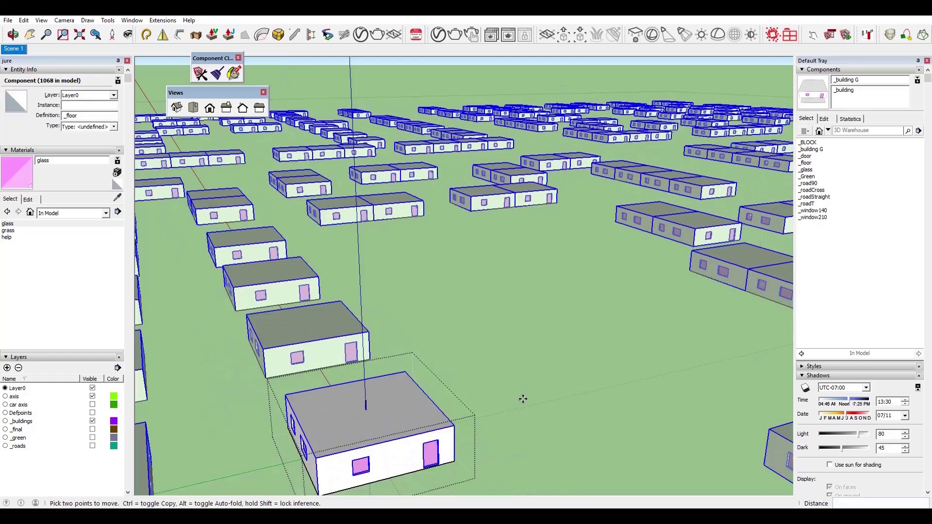
Copy the _floor component 350 cm straight up to stack a second storey on the first.
middle_click_drag(464, 393, 472, 463)
scroll(500, 442, "up", 6)
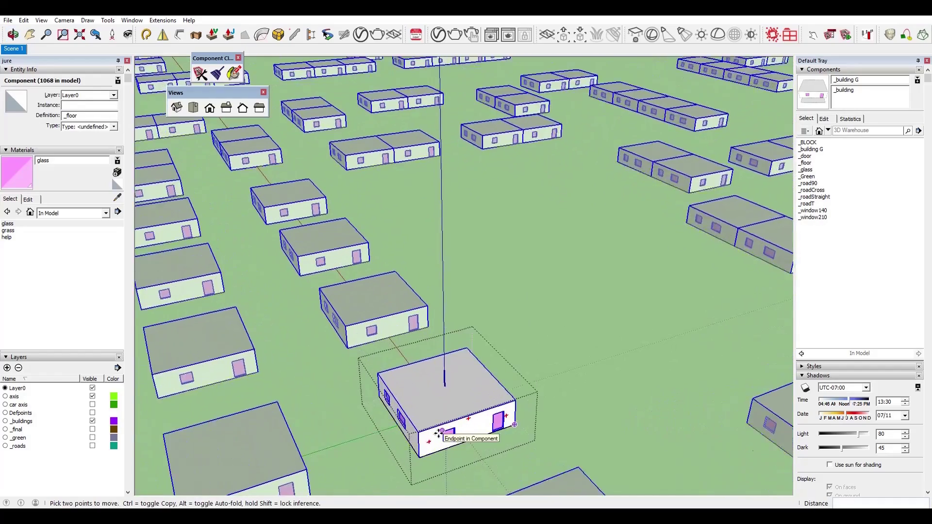
key("ctrl")
left_click(506, 442)
left_click(508, 391)
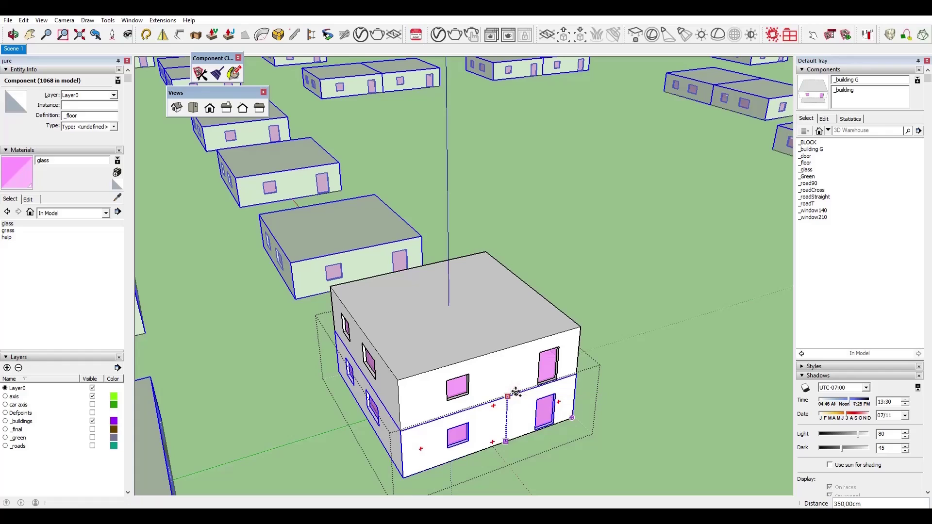
Make the upper storey unique and rename the lower storey's definition _floorGround.
key("space")
right_click(509, 372)
left_click(541, 138)
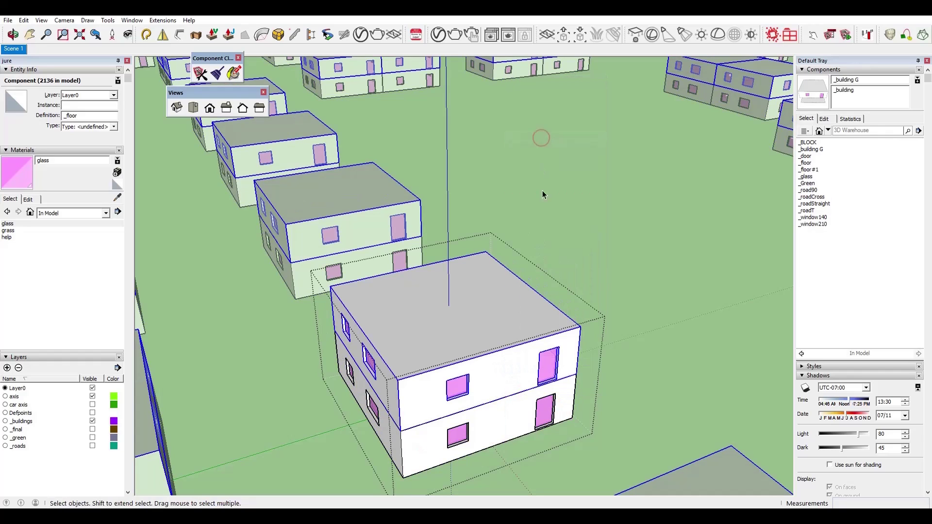
left_click(508, 426)
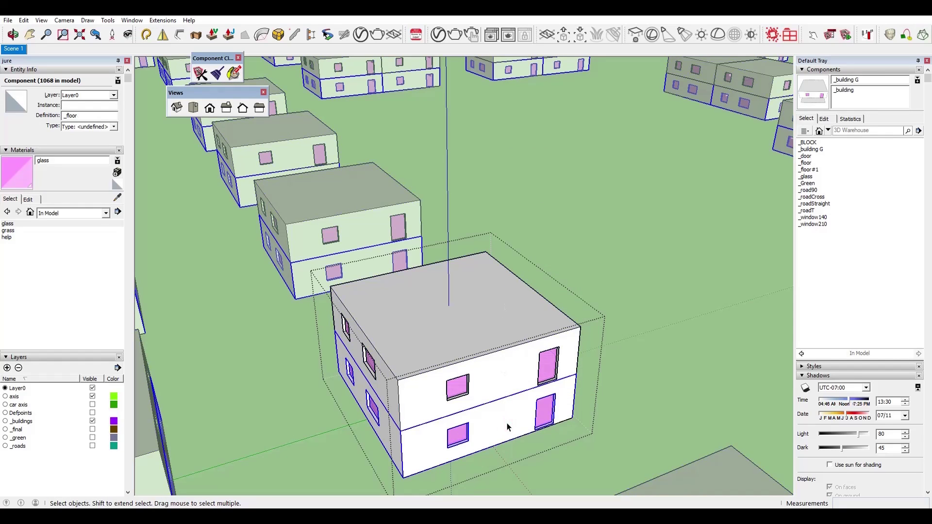
left_click(87, 119)
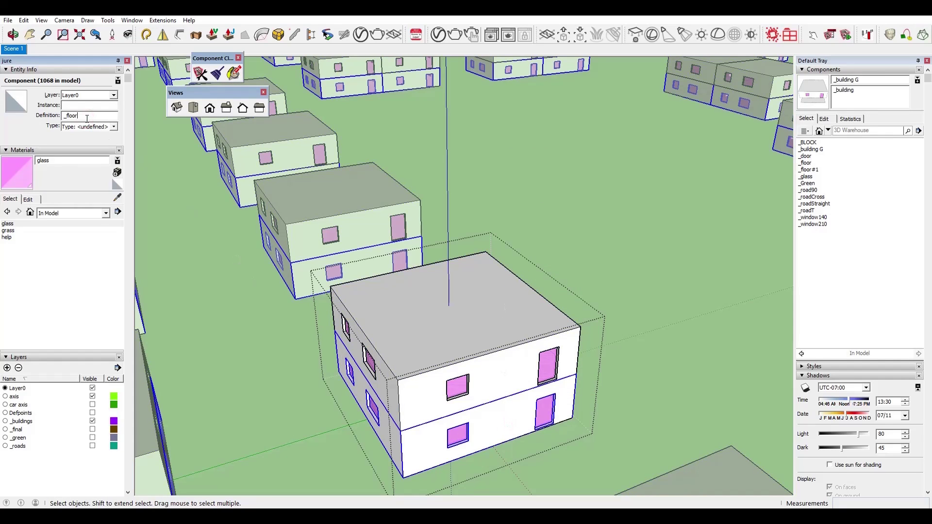
Rename the upper storey's definition _floorRoofFlat.
left_click(472, 327)
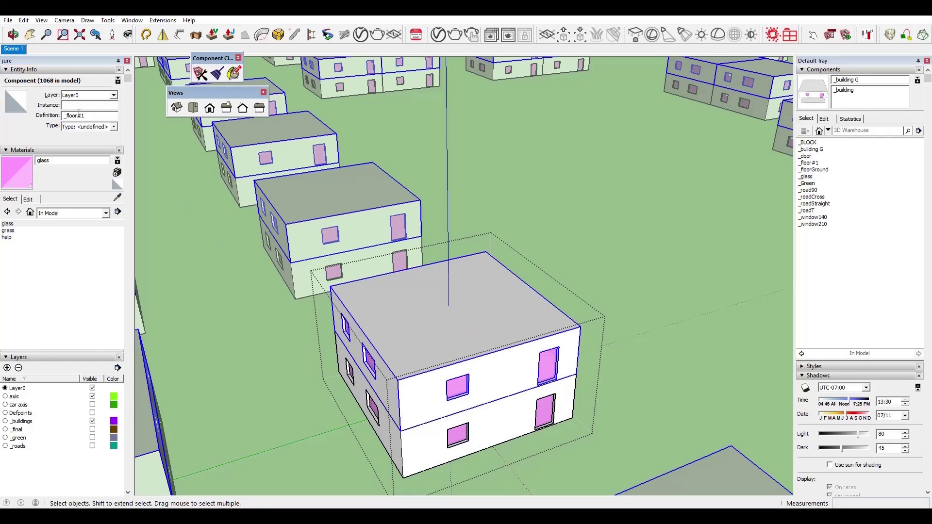
left_click_drag(78, 115, 100, 115)
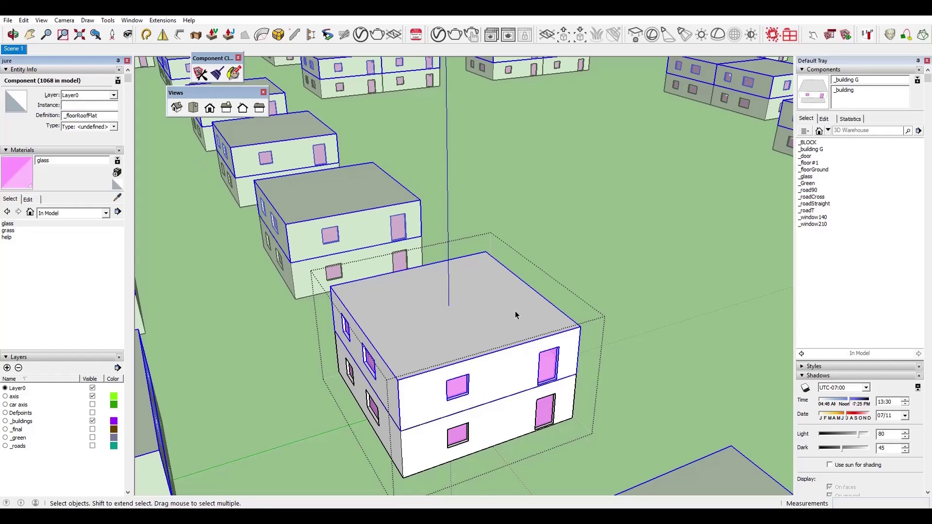
left_click(468, 323)
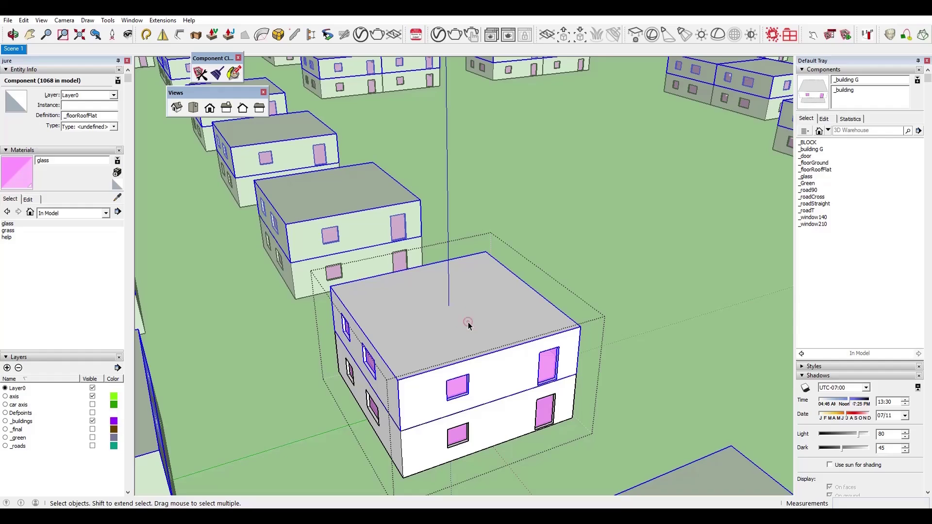
Open the _floorRoofFlat component and delete its walls and bottom geometry, keeping the top roof face.
double_click(468, 323)
left_click(483, 327)
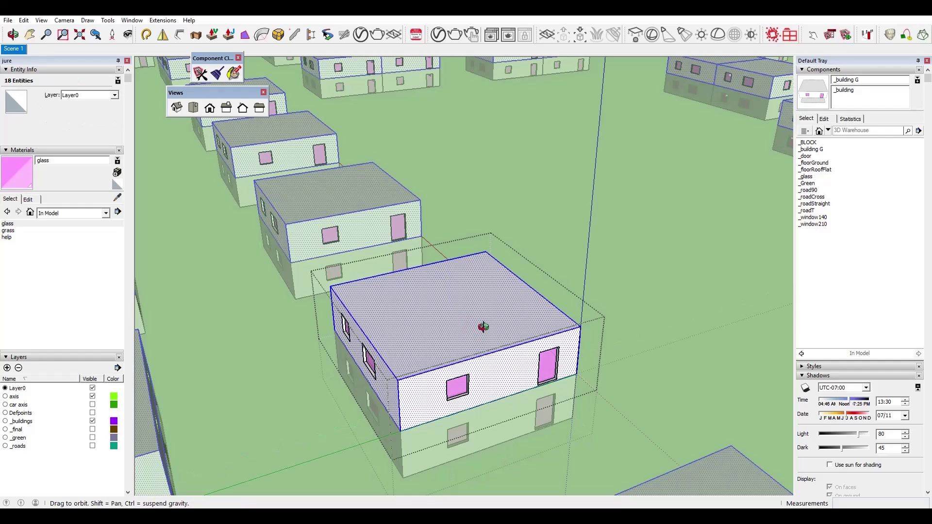
middle_click_drag(483, 326, 483, 325)
left_click(482, 329, "shift")
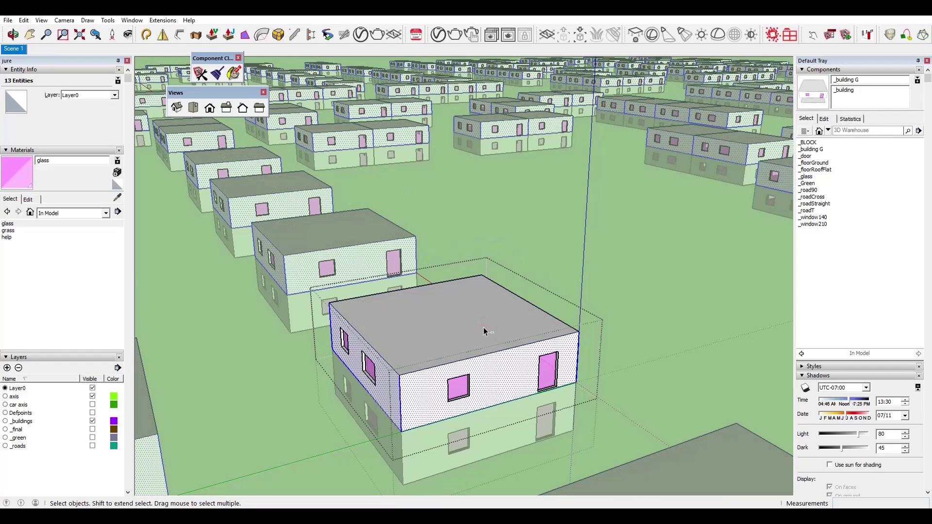
key("Delete")
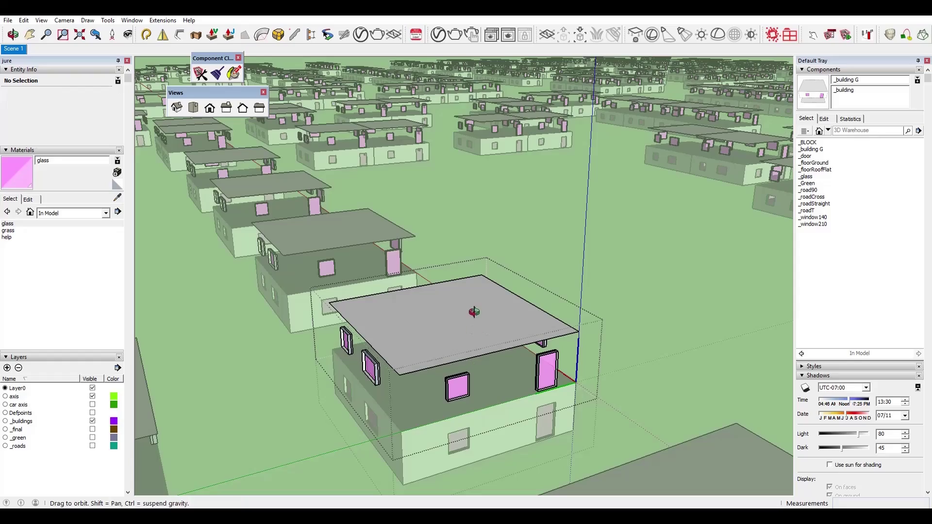
Delete the leftover windows and door beneath the roof face of the _floorRoofFlat component and exit that component.
middle_click_drag(474, 338, 502, 387)
scroll(502, 387, "down", 8)
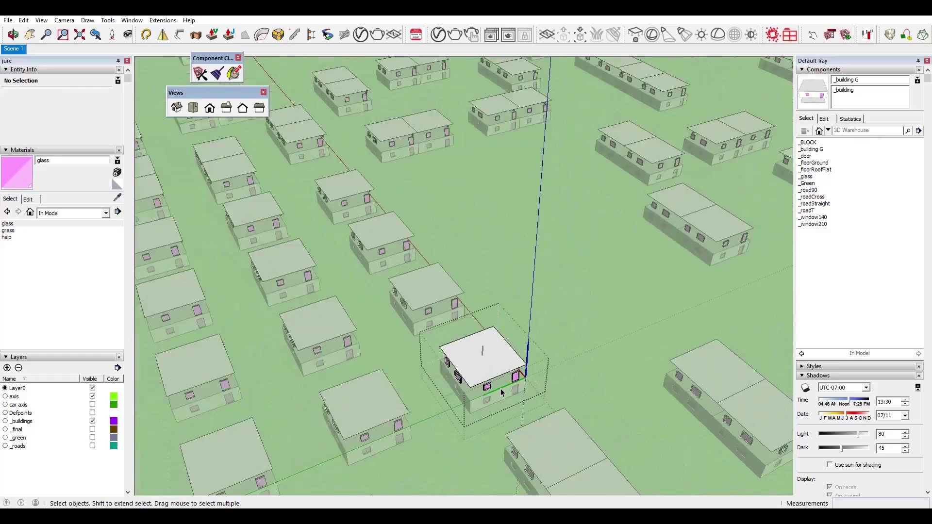
scroll(509, 382, "up", 5)
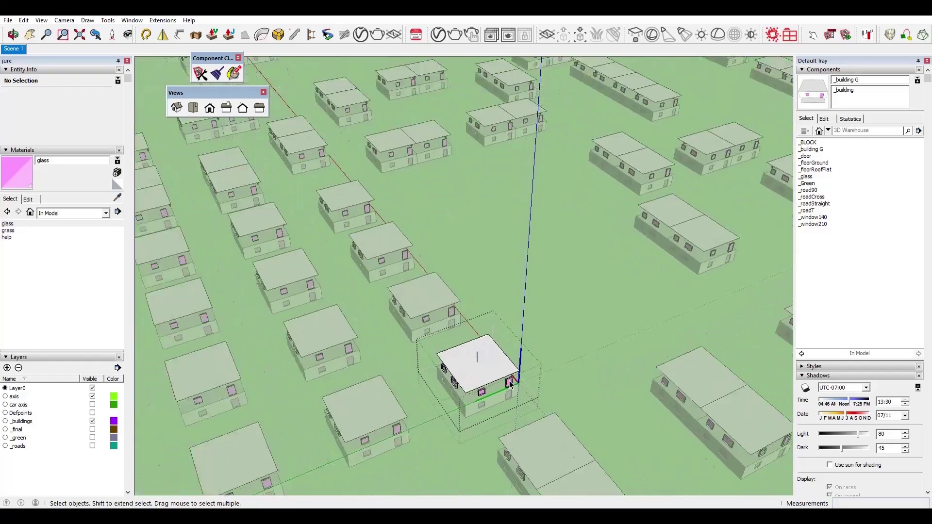
middle_click_drag(508, 382, 569, 208)
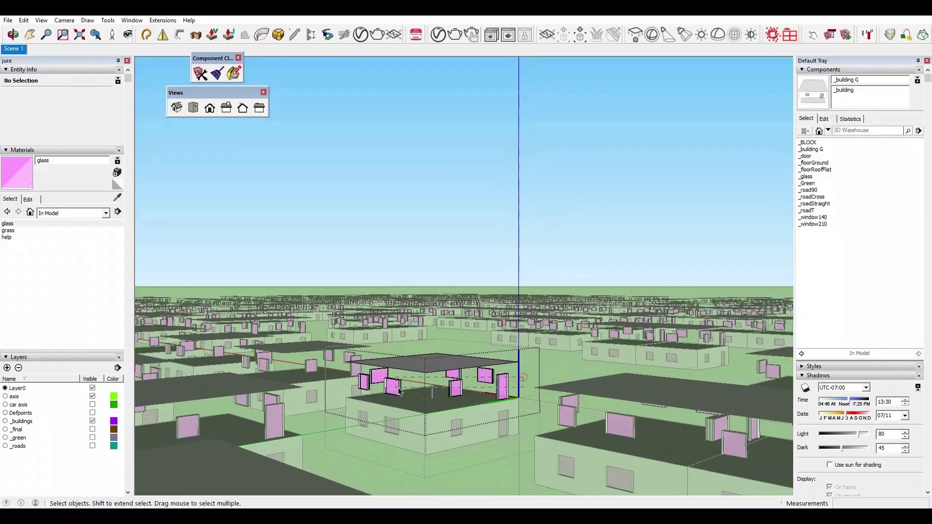
middle_click_drag(485, 292, 459, 379)
scroll(459, 395, "up", 3)
scroll(460, 395, "down", 8)
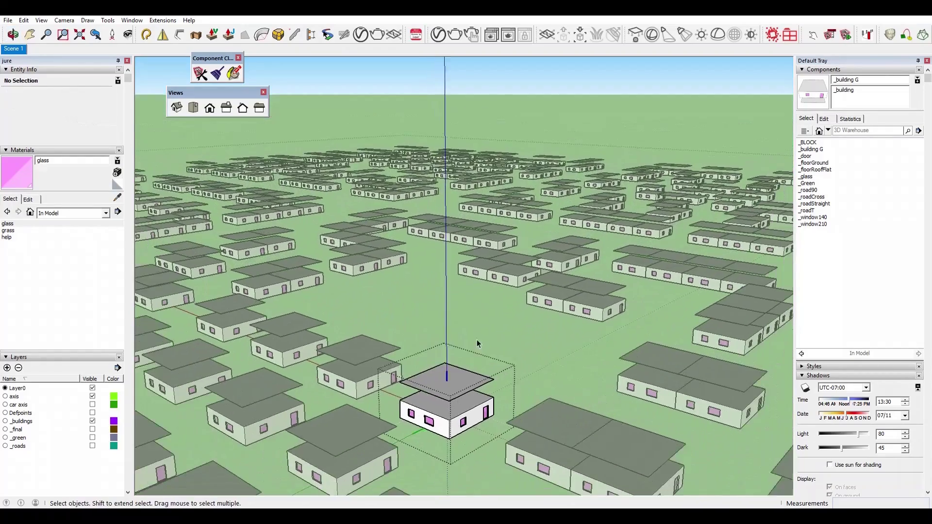
Add a new layer for the first quarter of the city and name it Q1.
middle_click_drag(461, 333, 572, 344)
scroll(563, 330, "down", 2)
scroll(563, 331, "up", 1)
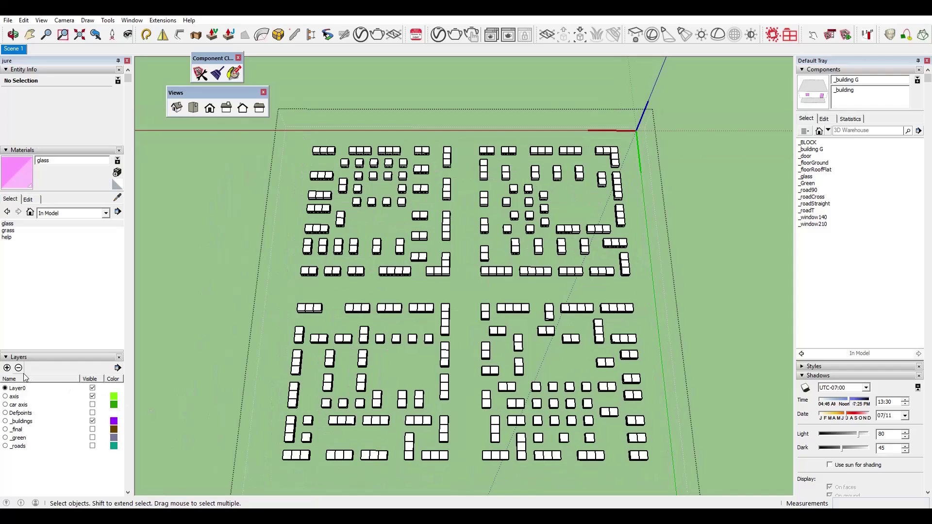
left_click(6, 367)
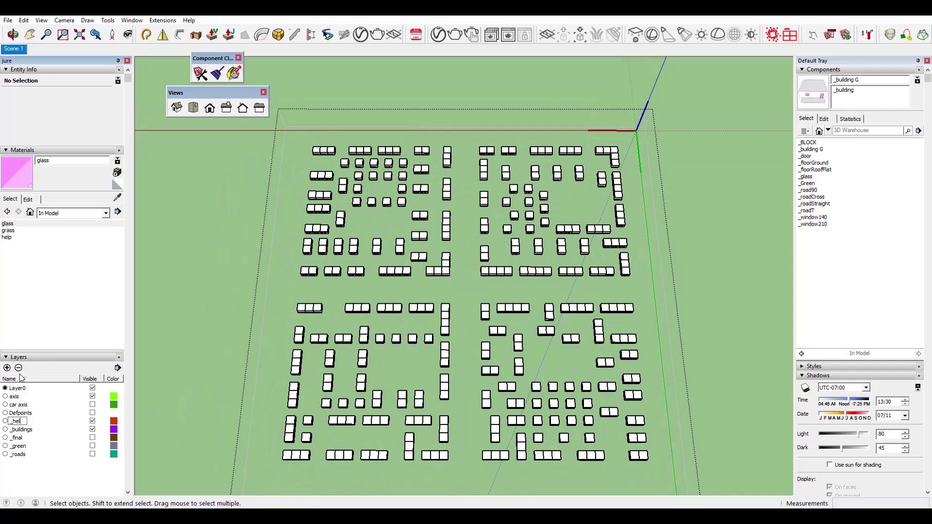
key("Return")
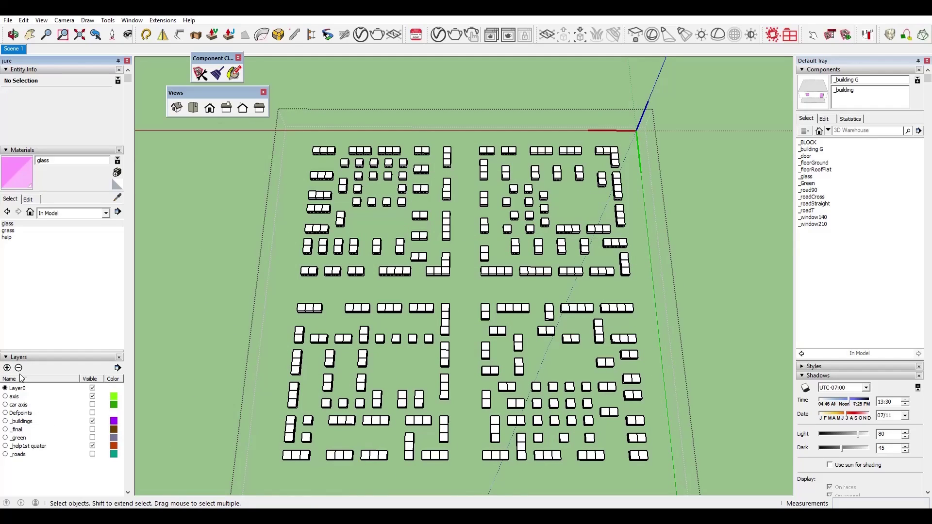
left_click(34, 455)
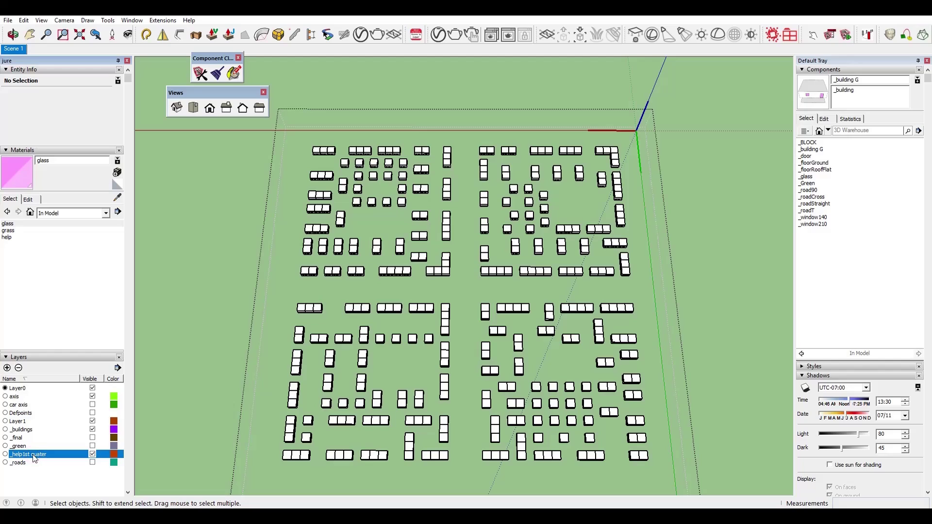
double_click(33, 456)
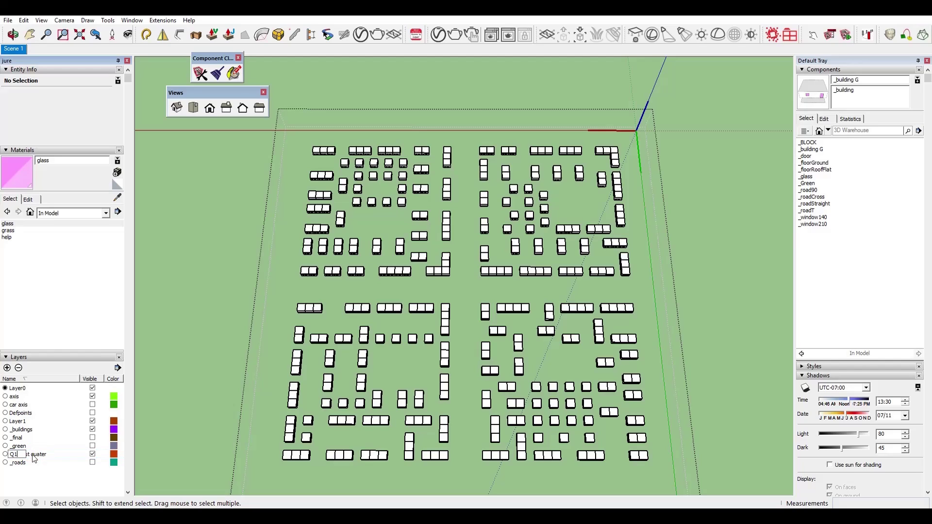
Add three more layers named Q2, Q3 and Q4.
left_click(7, 368)
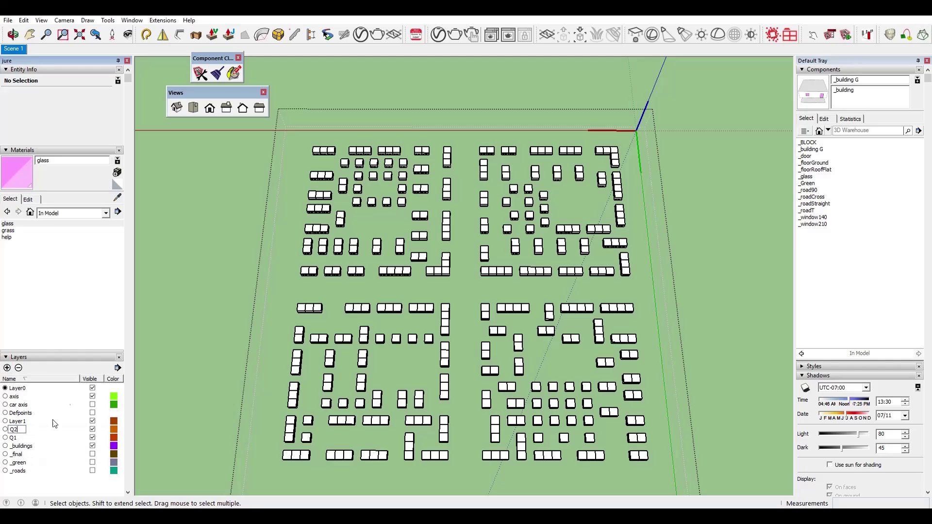
left_click(7, 368)
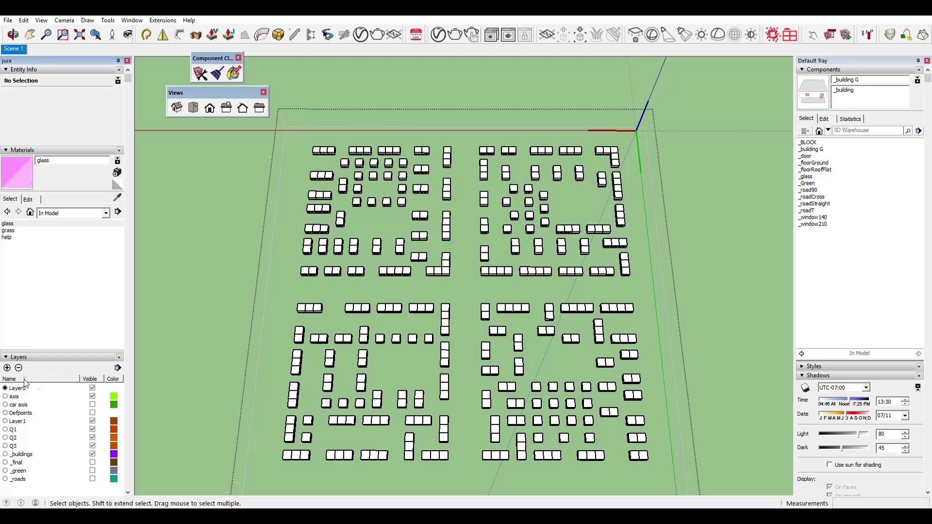
left_click(7, 369)
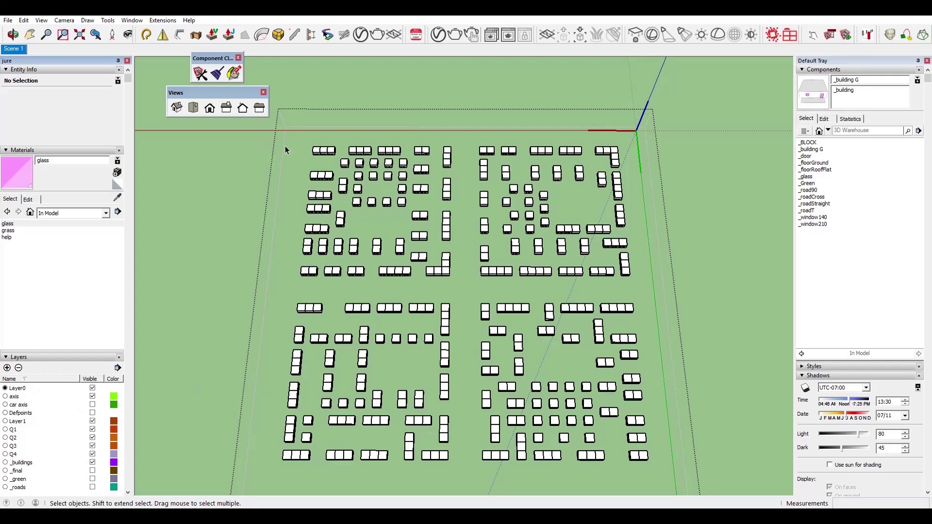
Assign the buildings of the far-left city quarter to layer Q1 and those of the far-right quarter to layer Q2.
left_click_drag(284, 145, 461, 287)
left_click(90, 96)
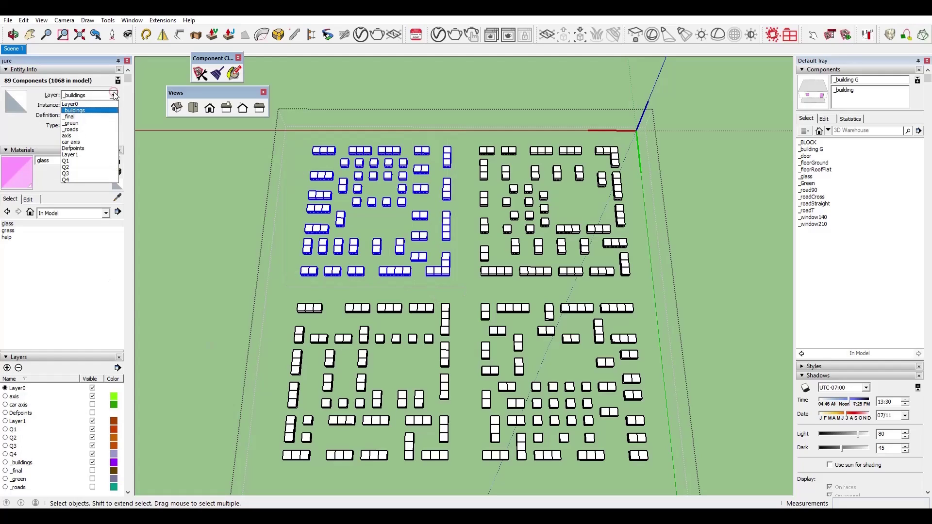
left_click(70, 164)
left_click_drag(466, 144, 646, 288)
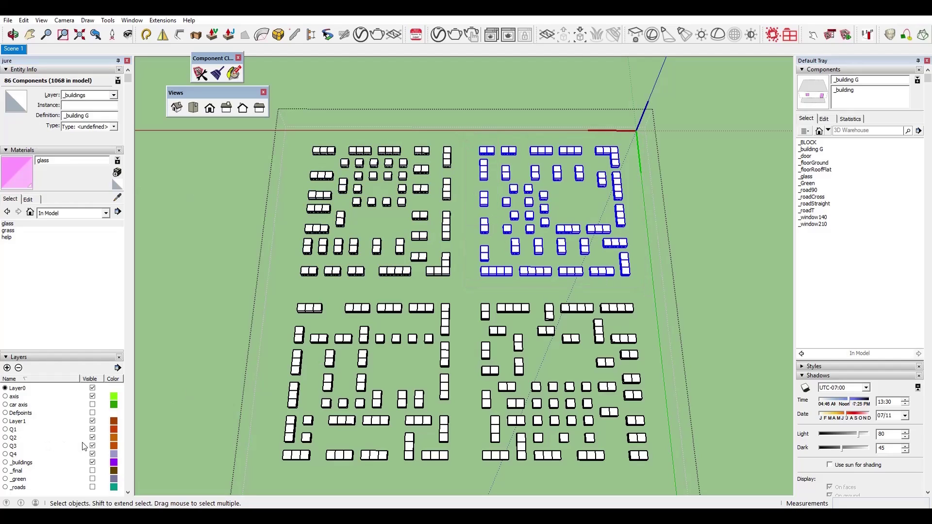
left_click(90, 95)
left_click(69, 171)
Assign the buildings of the near-left city quarter to layer Q3 and those of the near-right quarter to layer Q4.
left_click_drag(240, 292, 459, 477)
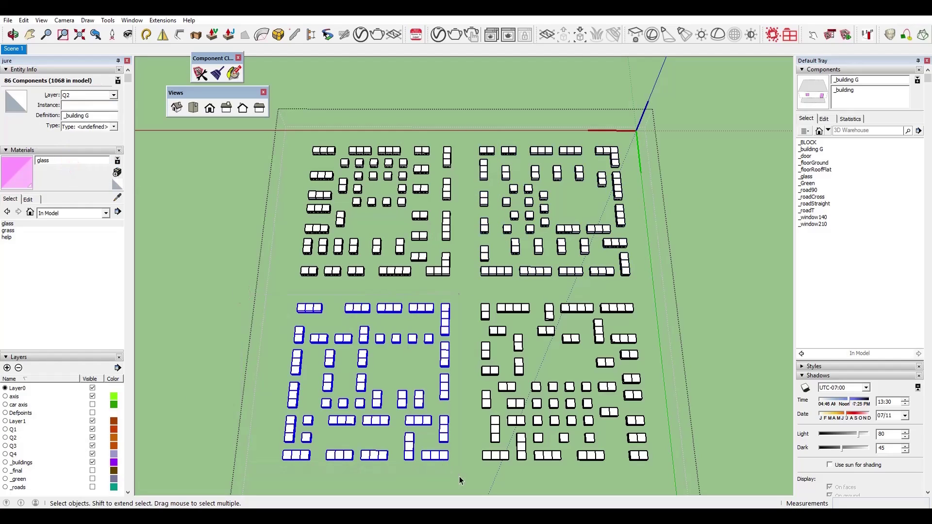
left_click(111, 95)
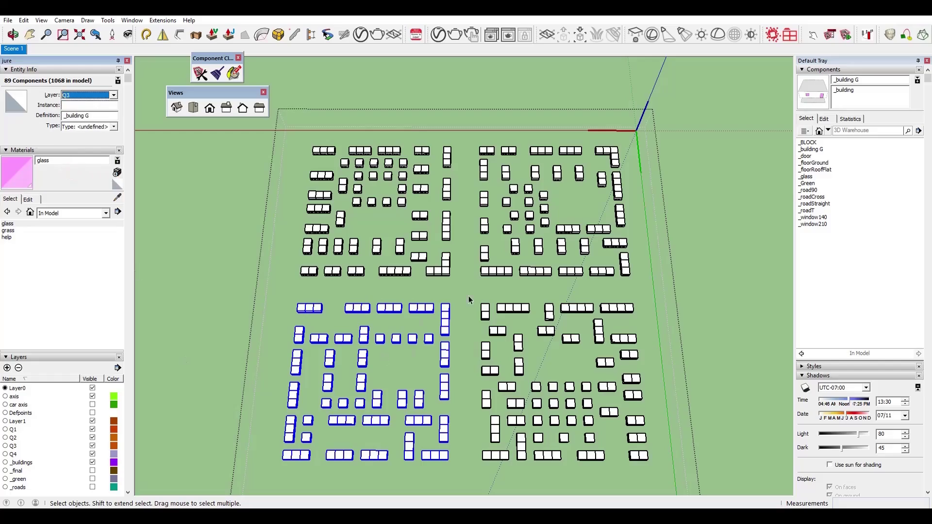
left_click_drag(468, 296, 655, 474)
left_click(89, 96)
left_click(85, 180)
left_click(175, 227)
Hide layers Q4, Q3 and Q2, leaving only the Q1 quarter displayed.
left_click(92, 454)
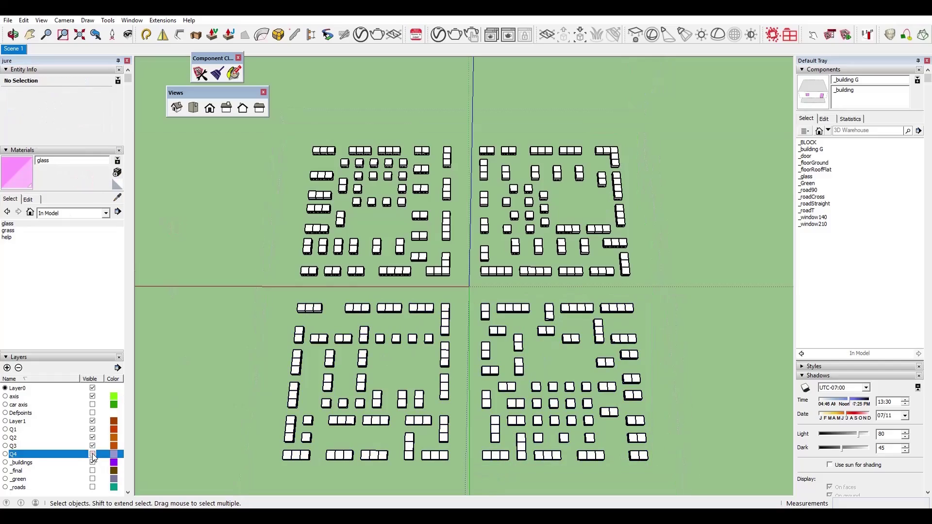
left_click(93, 446)
left_click(92, 437)
Open the _floorRoofFlat component inside a Q1 building and offset the roof face's outline inward to form a narrow rim.
scroll(381, 188, "up", 4)
middle_click_drag(388, 196, 365, 188)
scroll(364, 188, "up", 3)
scroll(364, 187, "down", 2)
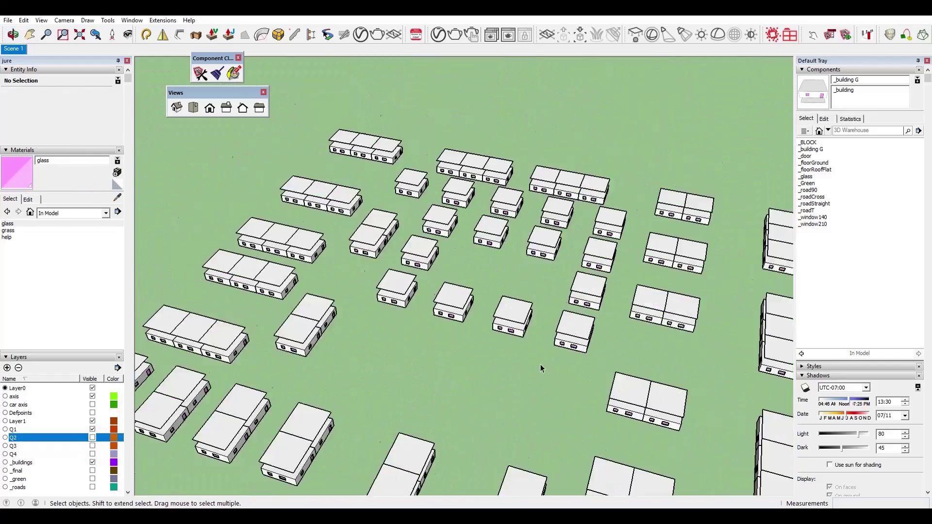
scroll(539, 362, "up", 4)
scroll(492, 253, "up", 2)
mouse_move(491, 253)
middle_mouse_down()
mouse_move(473, 236)
mouse_move(477, 252)
middle_mouse_up()
scroll(505, 269, "up", 1)
double_click(504, 270)
double_click(507, 269)
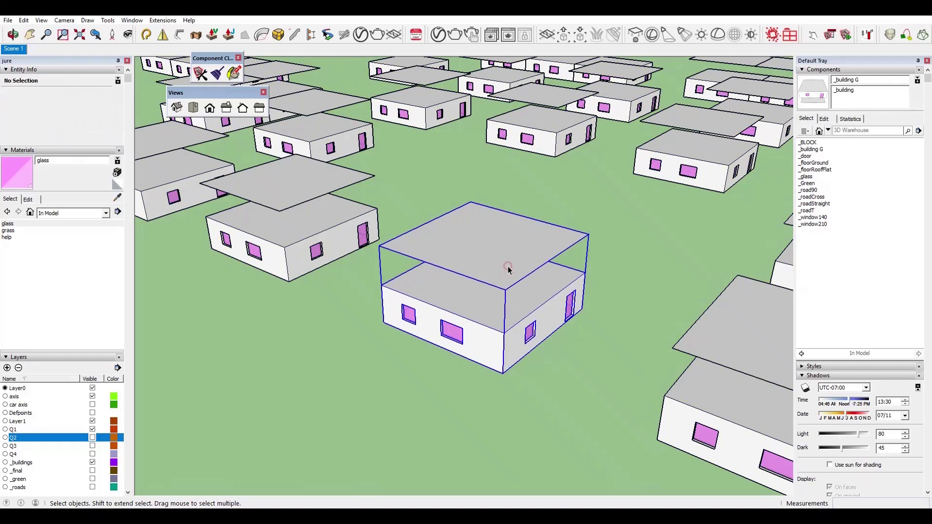
double_click(508, 269)
left_click(511, 264)
key("f")
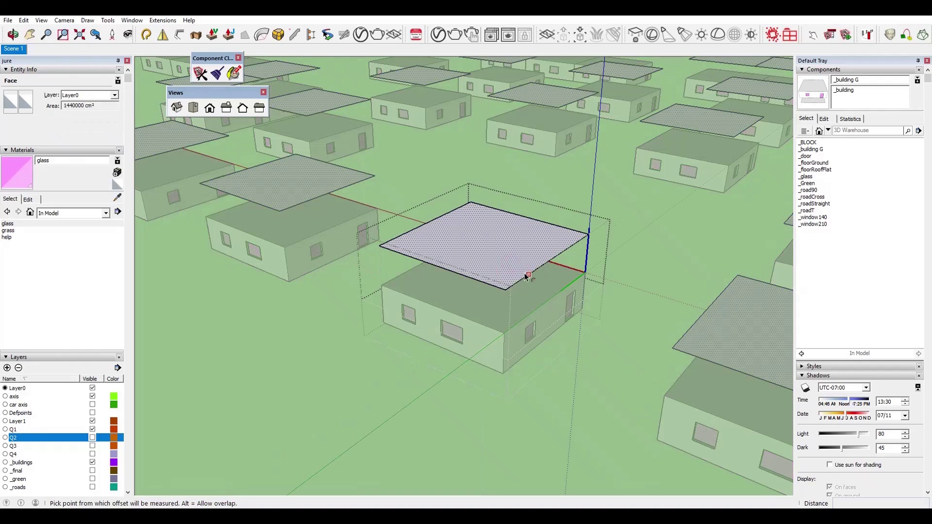
left_click(521, 277)
Push/Pull the roof rim up 80 cm as a parapet and the inner roof face by 30 cm.
key("p")
scroll(534, 272, "up", 2)
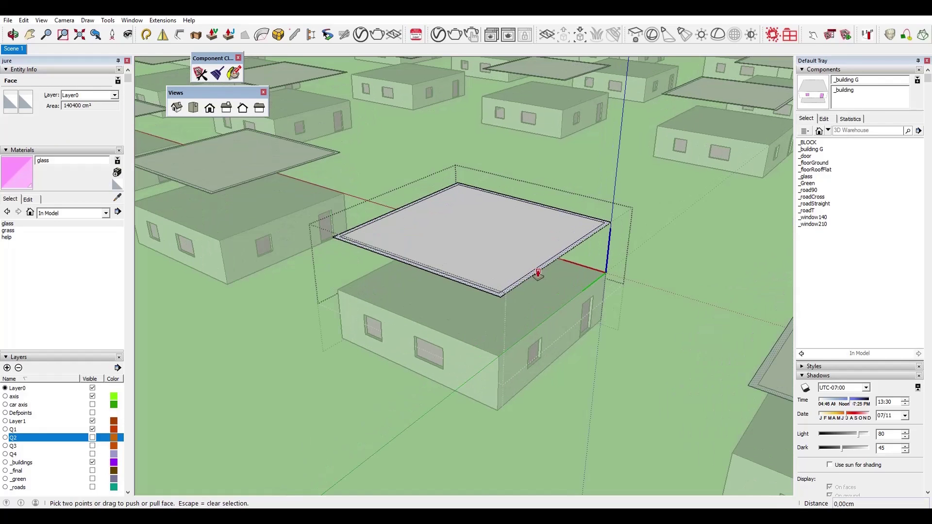
left_click(537, 270)
key("Return")
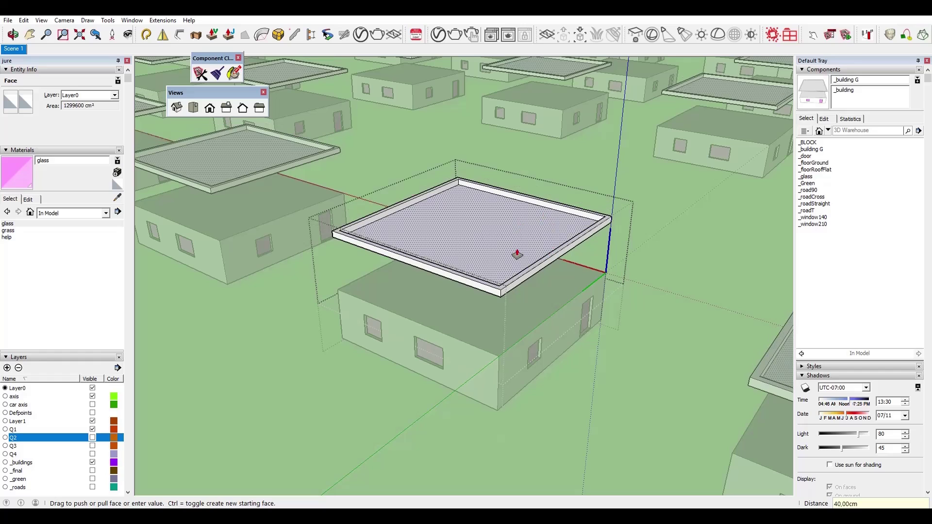
type("80")
key("Return")
left_click(501, 255)
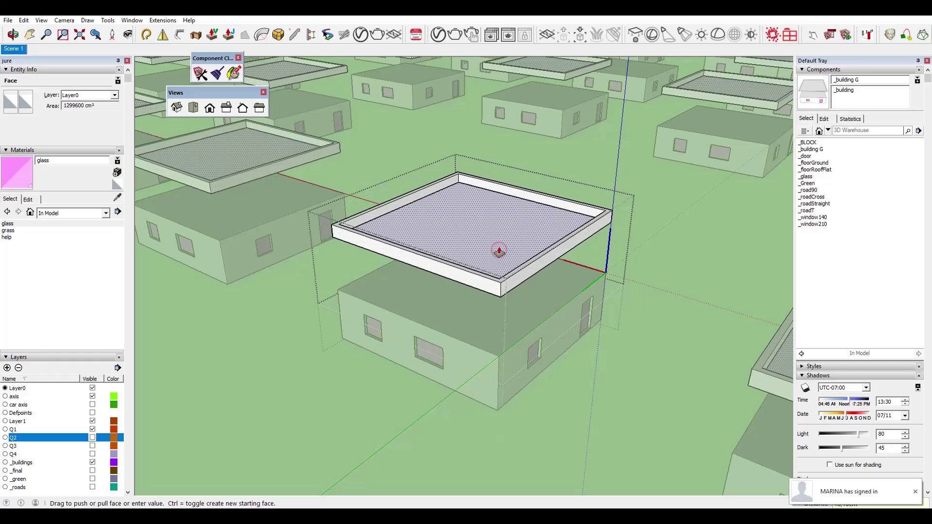
left_click(500, 252)
type("30")
key("Return")
Move the _floorRoofFlat component straight down so its bottom corner sits on the ground storey's top corner.
key("space")
key("Escape")
left_click(526, 255)
key("m")
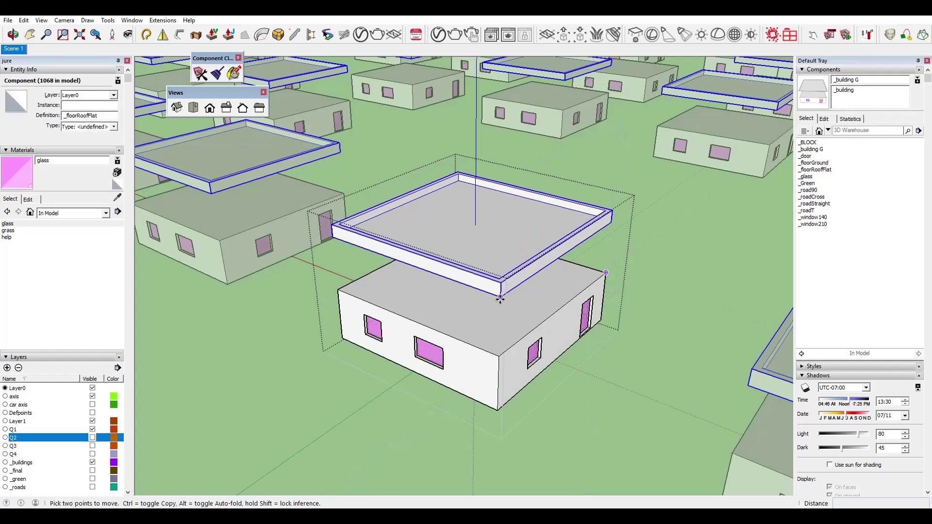
left_click(501, 297)
left_click(500, 357)
scroll(544, 336, "down", 3)
key("space")
key("Escape")
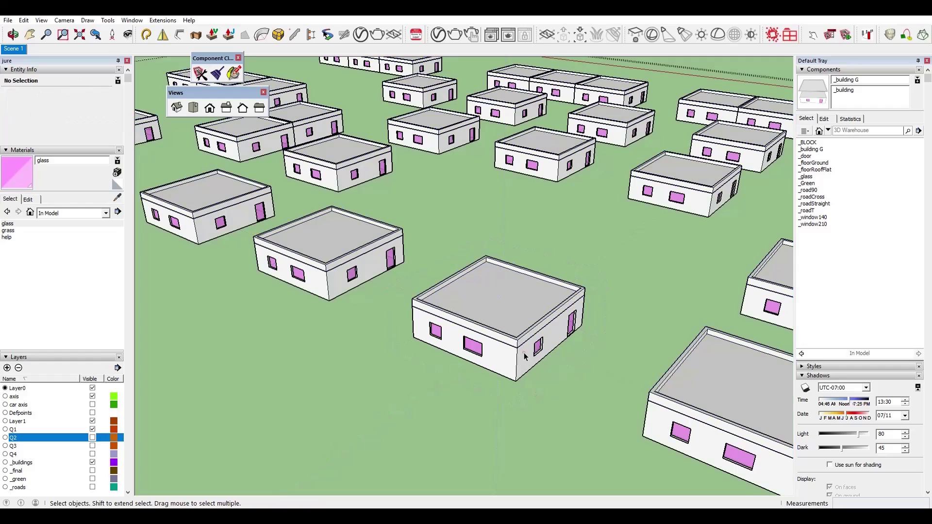
Rename the flat-roofed building's definition _building G Flat.
left_click(524, 357)
left_click(98, 117)
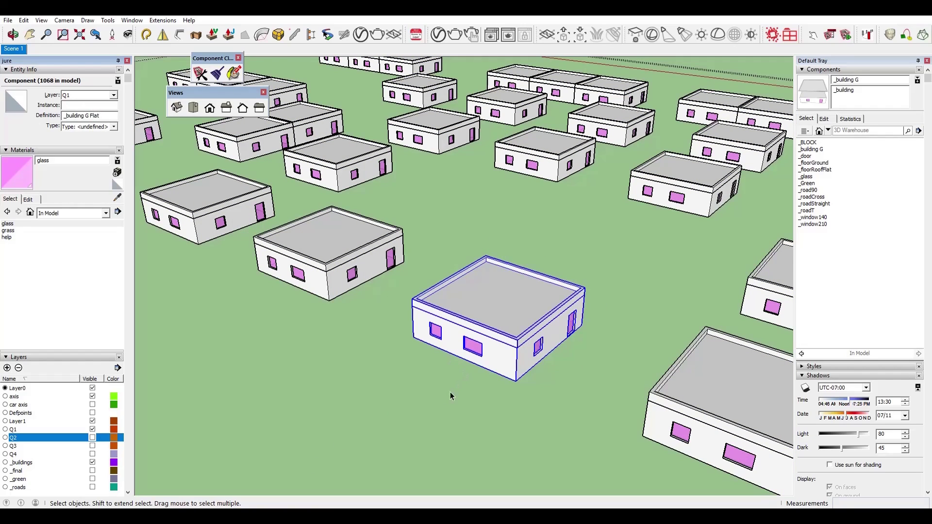
left_click(436, 394)
Make the neighbouring building unique and rename its definition _building G Roof.
right_click(372, 227)
left_click(425, 294)
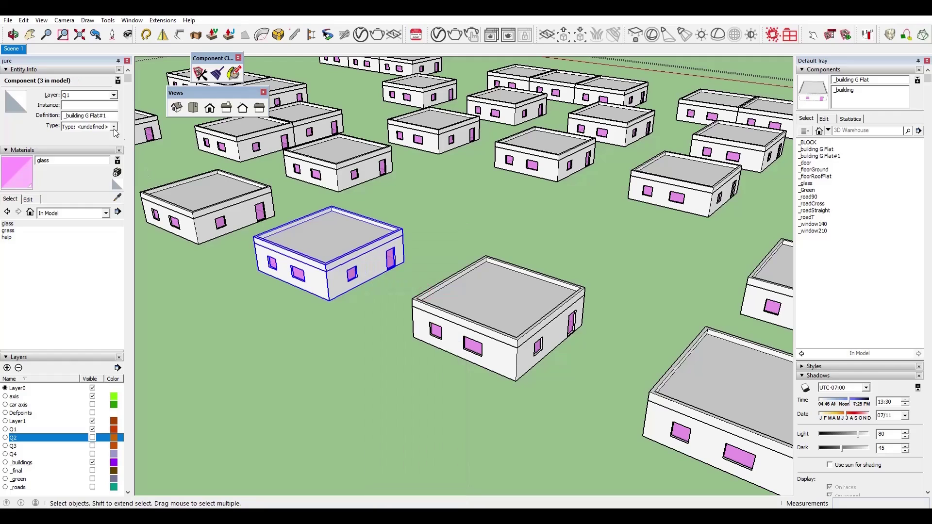
double_click(111, 118)
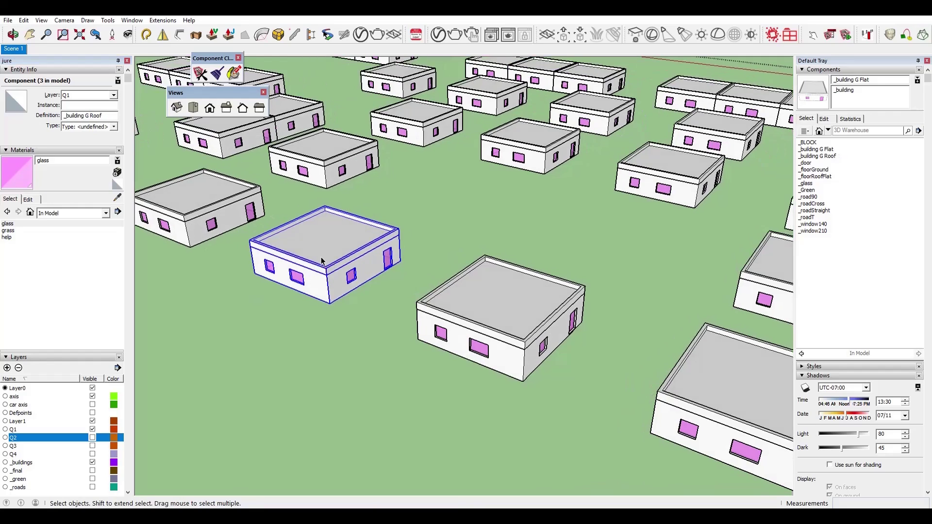
Open _building G Roof, make its roof component unique and rename that definition _floorRoof.
scroll(337, 245, "up", 3)
double_click(336, 244)
right_click(337, 217)
left_click(397, 279)
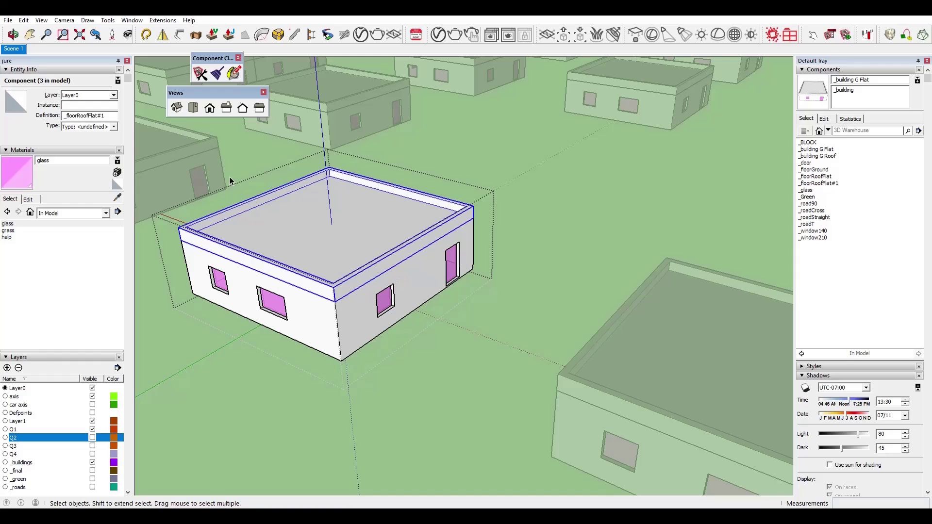
left_click_drag(86, 115, 109, 116)
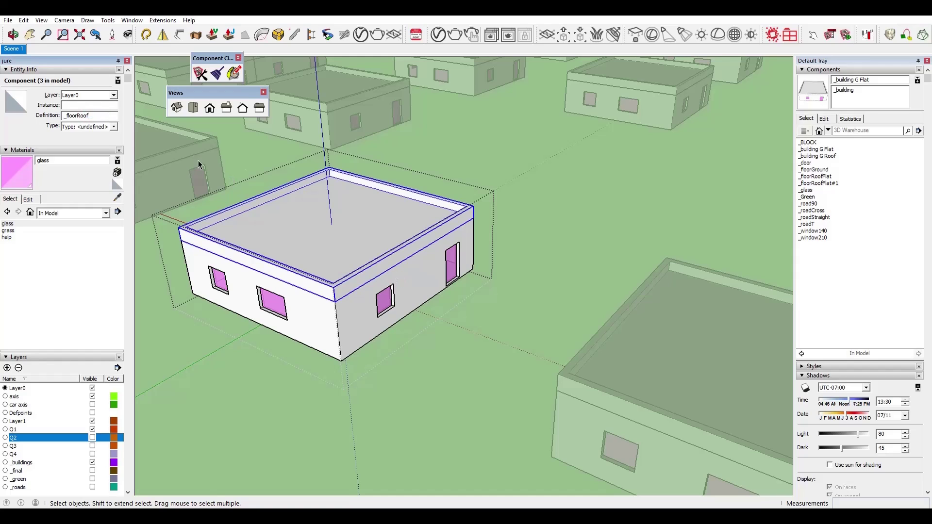
Delete all geometry inside _floorRoof and draw a 1200 × 1200 cm rectangle over the top of the ground storey.
scroll(327, 235, "down", 1)
middle_click_drag(326, 235, 374, 242, "shift")
triple_click(389, 232)
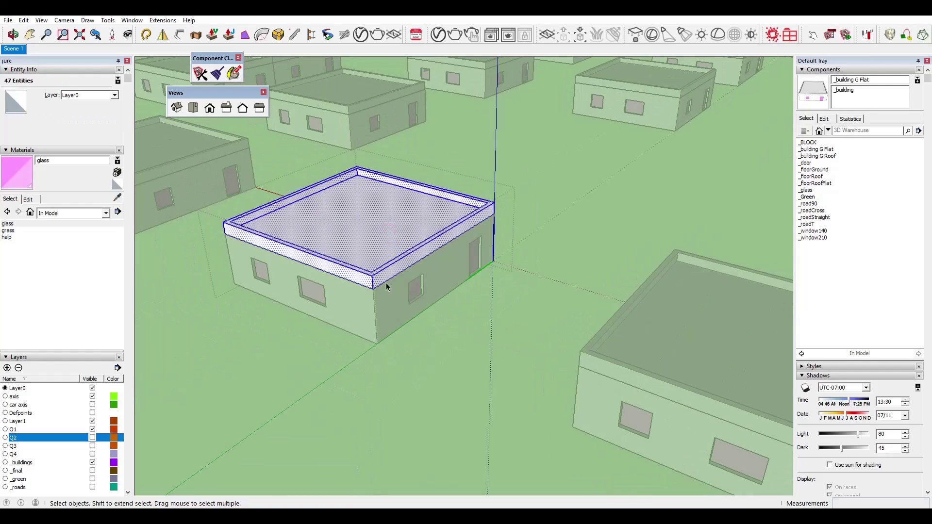
key("Delete")
key("r")
left_click(225, 236)
left_click(493, 214)
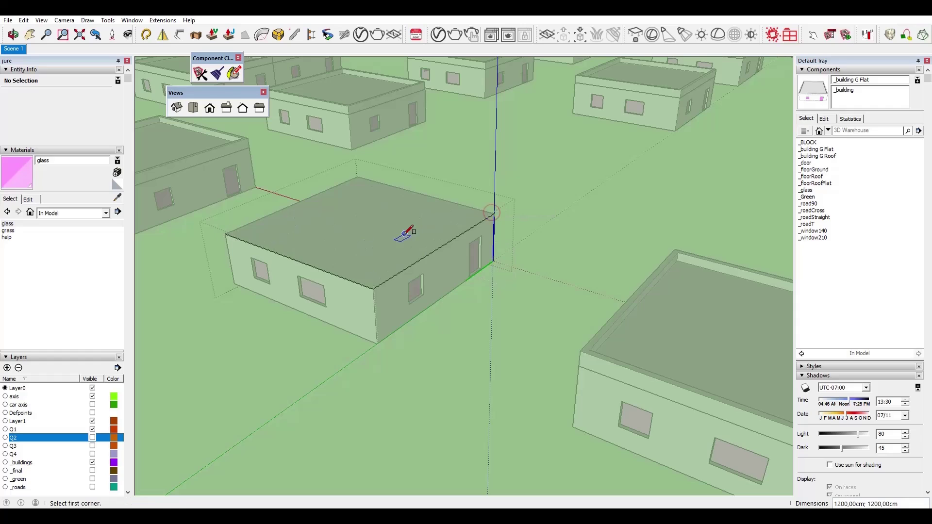
Push/Pull the new roof rectangle up 30 cm into a slab.
key("space")
middle_click_drag(327, 214, 362, 243)
left_click(362, 244)
key("p")
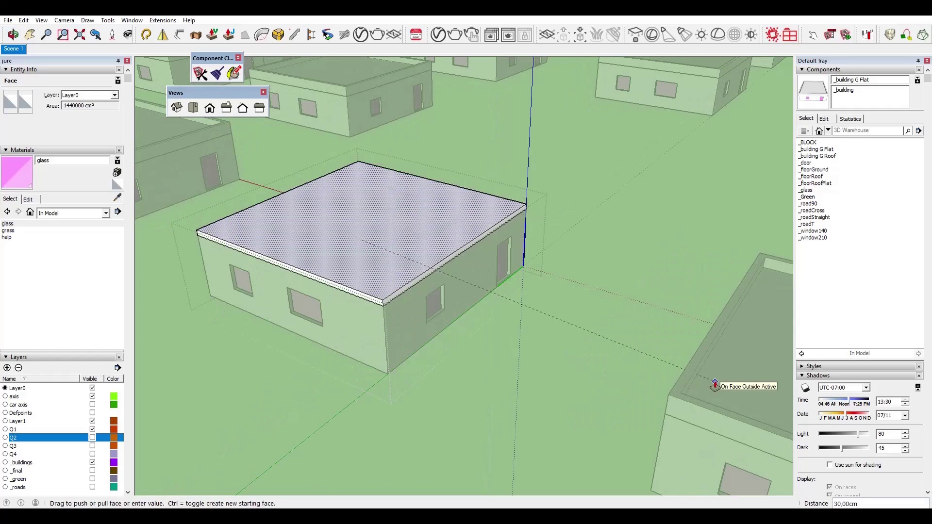
key("space")
Draw a 1200 cm ridge line across the slab's top face between the midpoints of two opposite edges.
key("l")
left_click(285, 192)
left_click(464, 245)
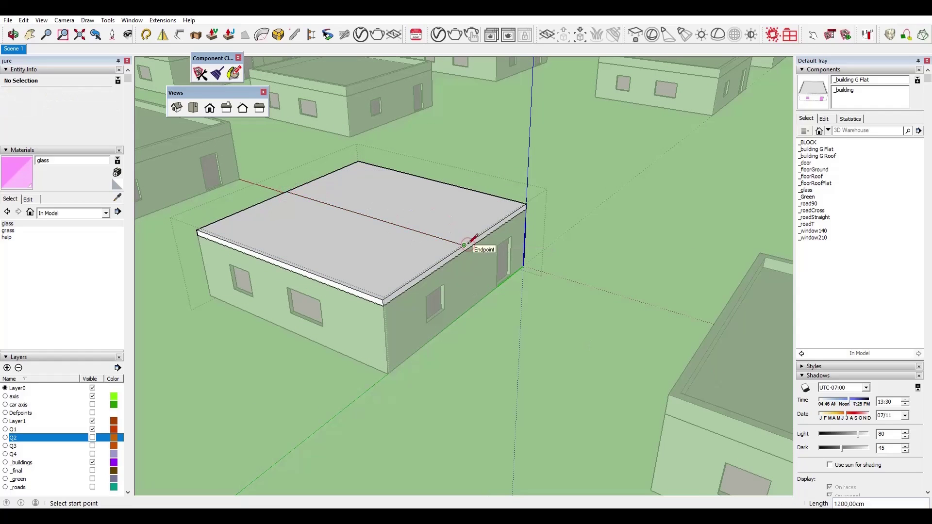
Move the ridge line straight up about 377 cm to turn the slab into a gable roof.
key("space")
left_click(437, 237)
key("m")
left_click(465, 245)
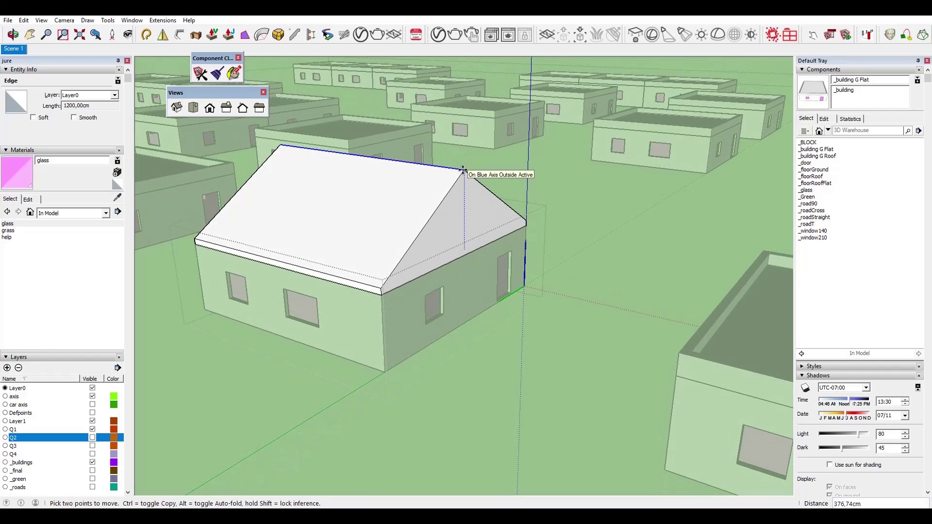
left_click(464, 171)
Insert a _window140 component on the near gable wall and adjust its height along the blue axis.
left_click(814, 231)
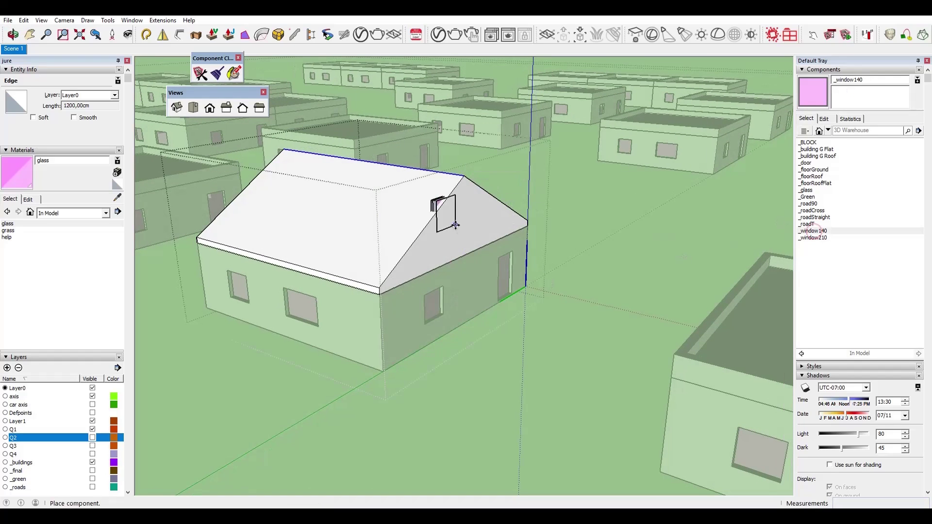
left_click(456, 224)
left_click(467, 232)
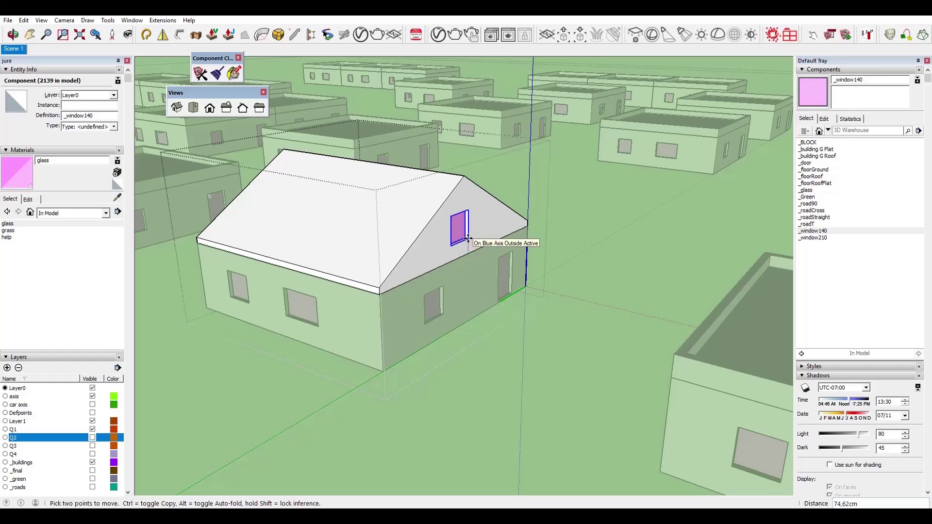
left_click(468, 231)
Insert another _window140 component on the opposite gable wall of the roof.
scroll(443, 258, "down", 2)
middle_click_drag(454, 260, 747, 298)
scroll(336, 329, "up", 3)
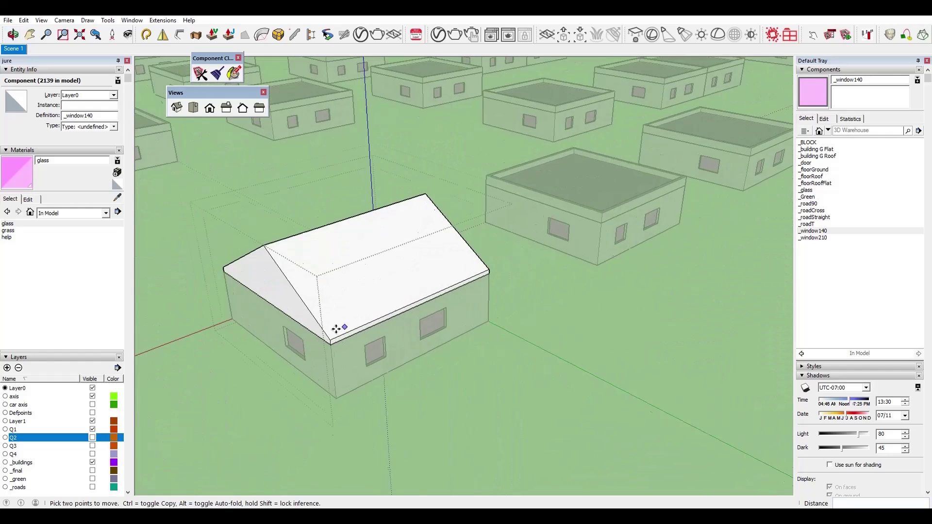
scroll(336, 329, "up", 2)
left_click(813, 231)
left_click(257, 282)
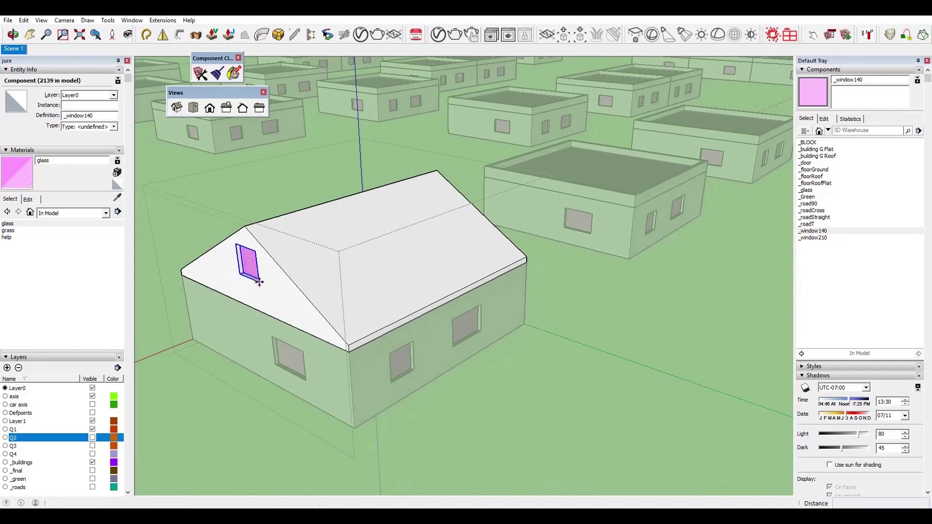
key("space")
scroll(312, 334, "down", 3)
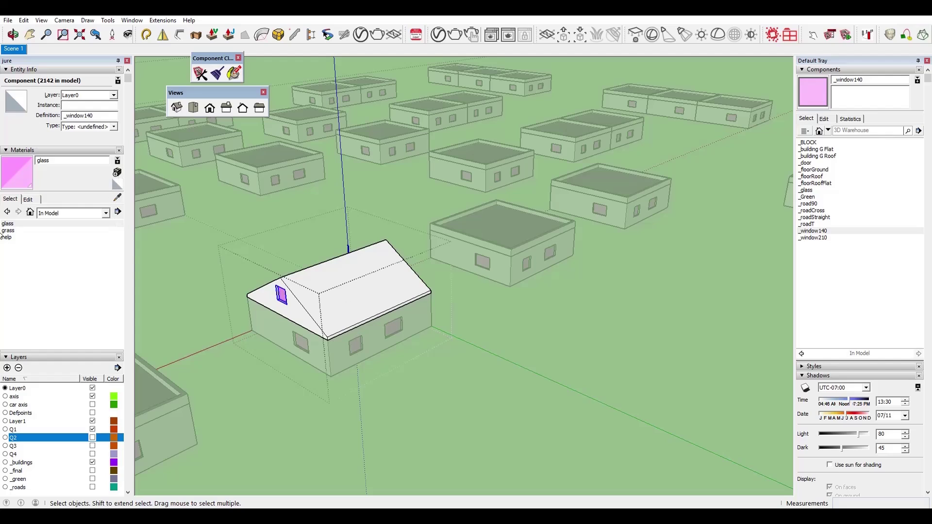
left_click(8, 231)
left_click(117, 173)
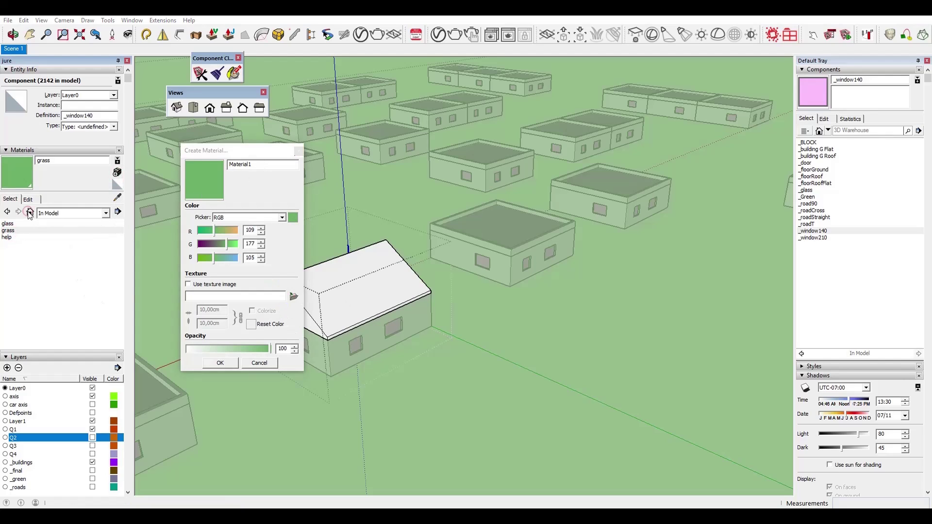
key("Escape")
Switch the material library to the Roofing collection.
left_click(105, 213)
left_click(57, 304)
left_click(84, 224)
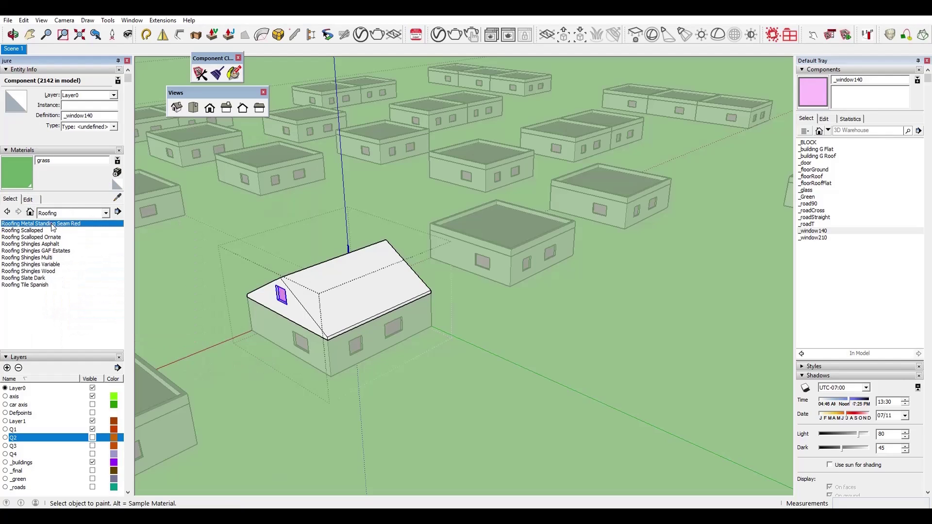
Preview the roofing materials one after another and paint the roof slope with Roofing Tile Spanish.
left_click(39, 231)
left_click(38, 238)
left_click(46, 244)
left_click(45, 251)
left_click(42, 258)
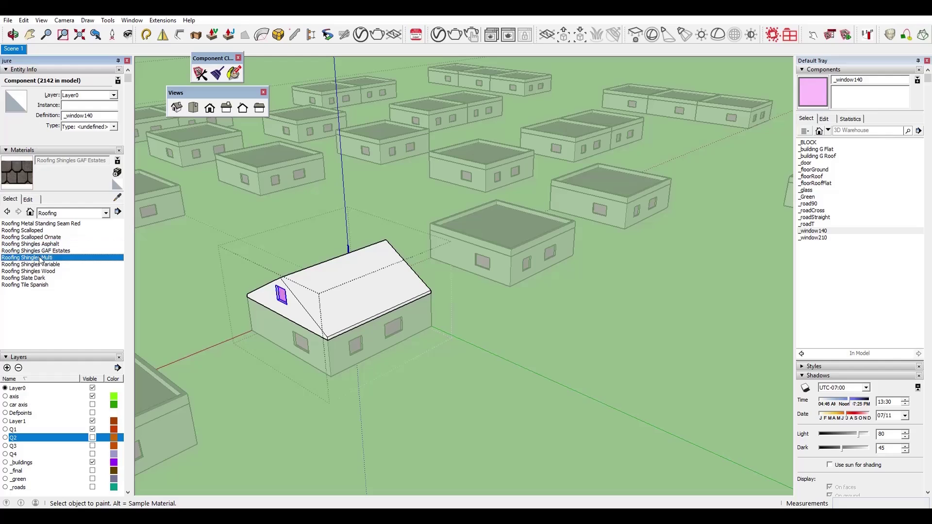
left_click(41, 264)
left_click(39, 271)
left_click(37, 278)
left_click(34, 285)
left_click(350, 288)
scroll(369, 340, "up", 10)
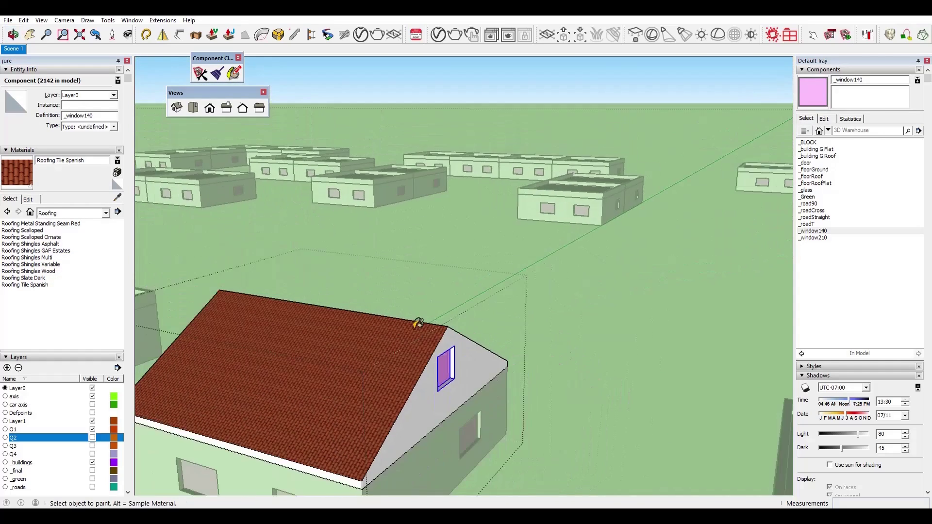
scroll(418, 325, "down", 2)
middle_click_drag(413, 330, 430, 325)
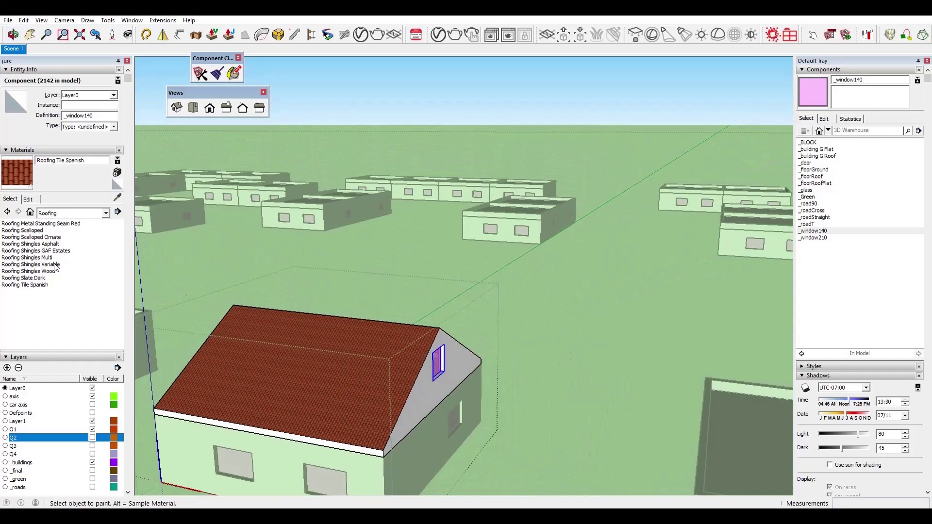
Try Roofing Scalloped and Roofing Scalloped Ornate on the roof slope.
left_click(30, 232)
left_click(253, 356)
left_click(44, 235)
left_click(312, 401)
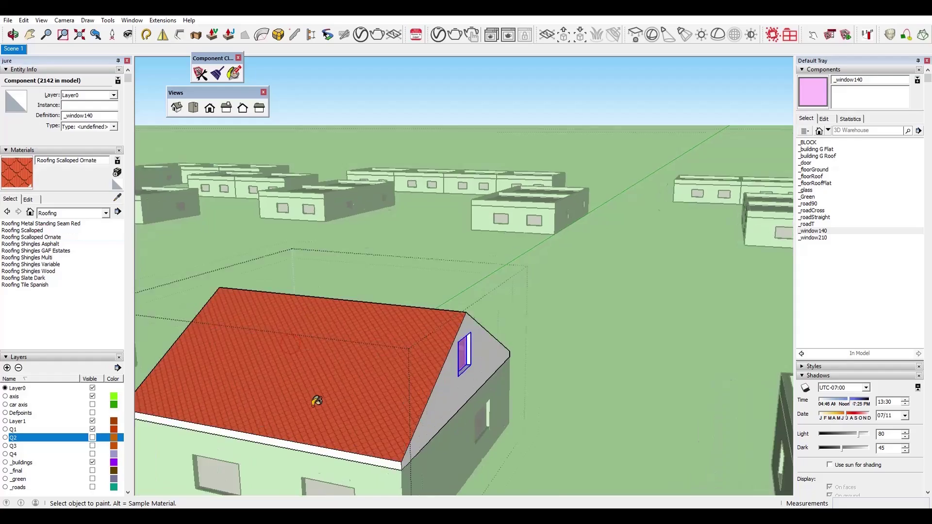
scroll(313, 402, "up", 5)
Paint the gable roof slopes with Roofing Metal Standing Seam Red and leave the roof component.
left_click(39, 223)
left_click(458, 314)
middle_click_drag(458, 313, 485, 376)
scroll(485, 279, "down", 5)
middle_click_drag(403, 219, 347, 129)
mouse_move(386, 364)
middle_mouse_down()
mouse_move(462, 290)
mouse_move(302, 345)
mouse_move(332, 410)
middle_mouse_up()
key("space")
left_click(545, 240)
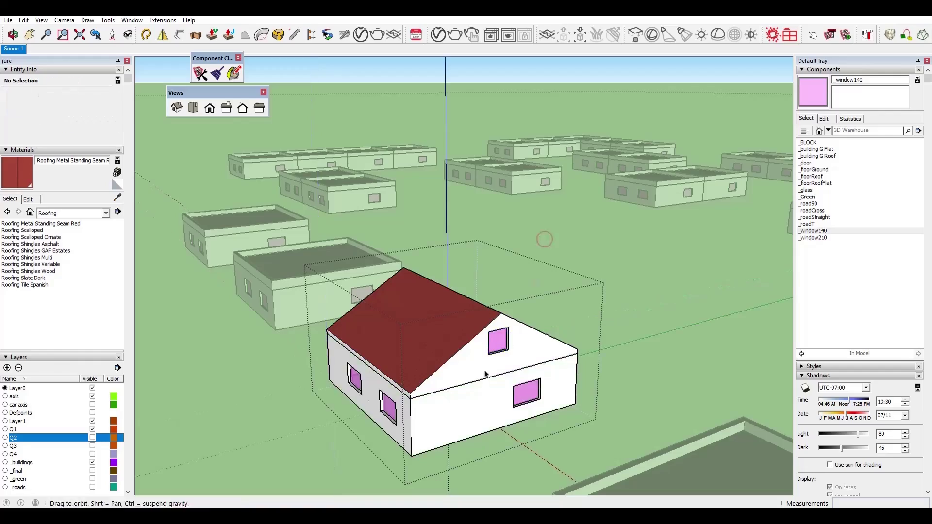
Make the flat-roof building beside the gable house unique and rename its definition _building 2.
scroll(545, 239, "down", 5)
middle_click_drag(544, 240, 502, 325)
scroll(492, 387, "down", 5)
scroll(426, 328, "up", 5)
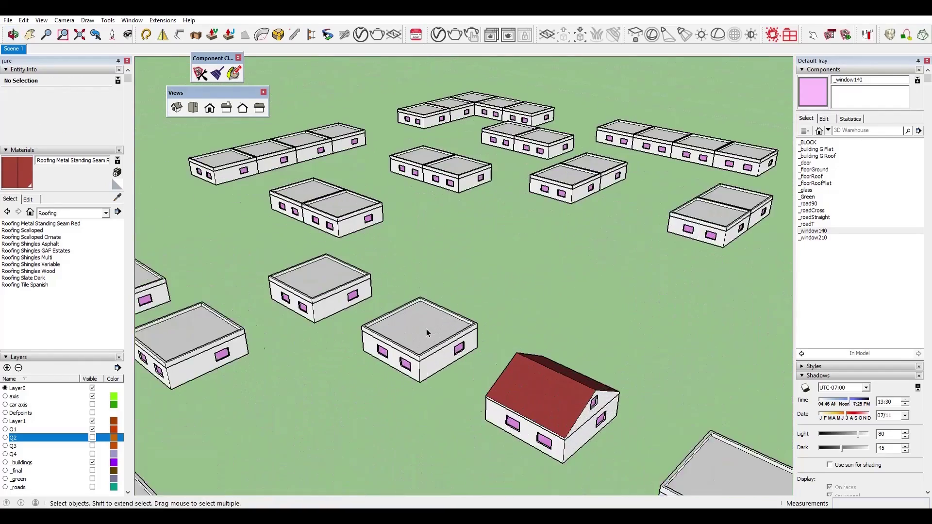
scroll(422, 345, "up", 2)
left_click(423, 342)
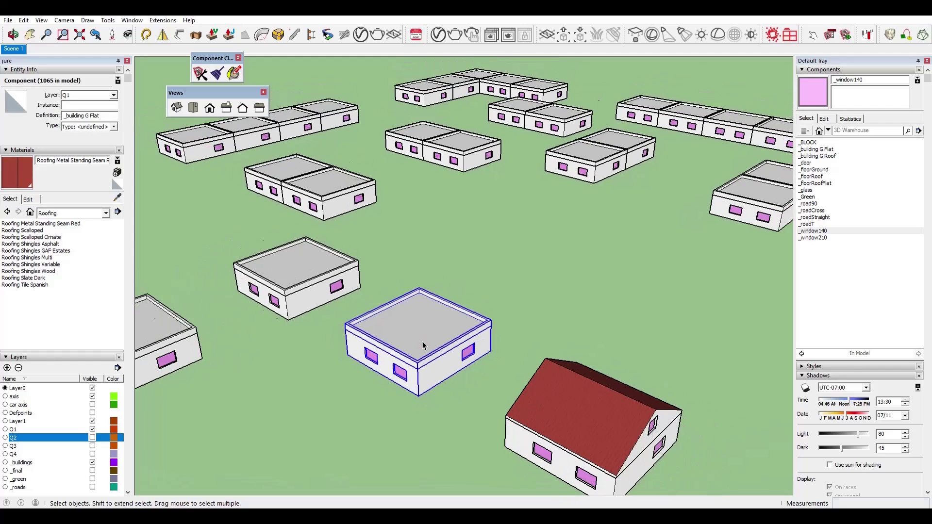
middle_click_drag(423, 342, 436, 328)
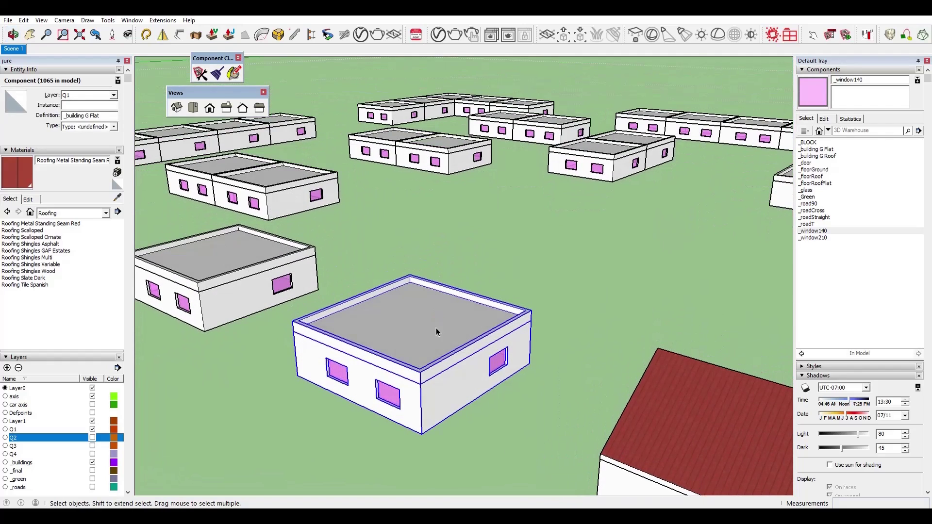
scroll(435, 328, "down", 2)
right_click(436, 328)
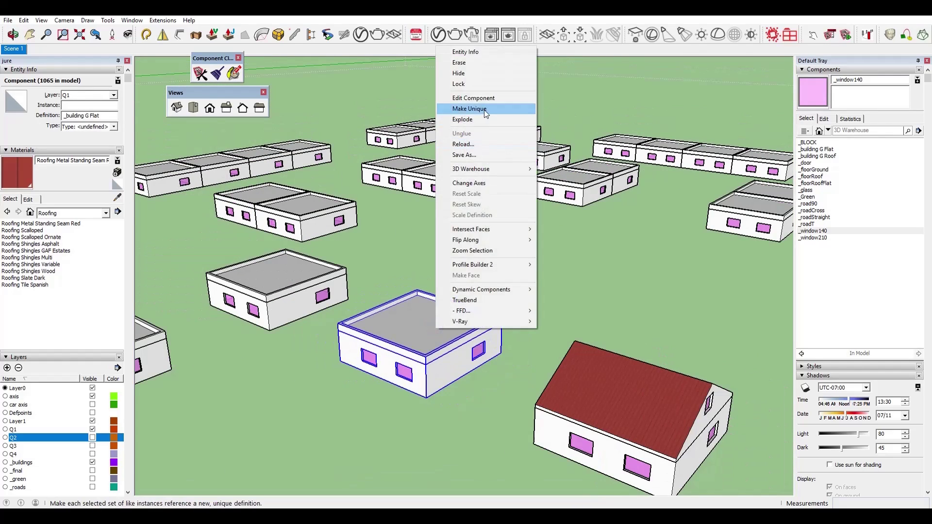
left_click(469, 109)
left_click_drag(85, 117, 113, 116)
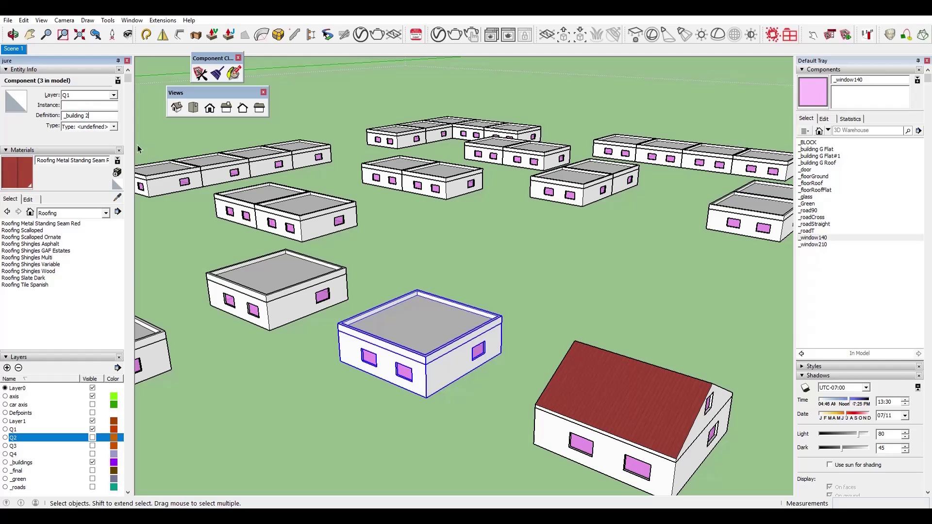
type("2")
Open _building 2 and move its ground storey and flat roof up 400 cm.
double_click(439, 331)
key("ctrl+a")
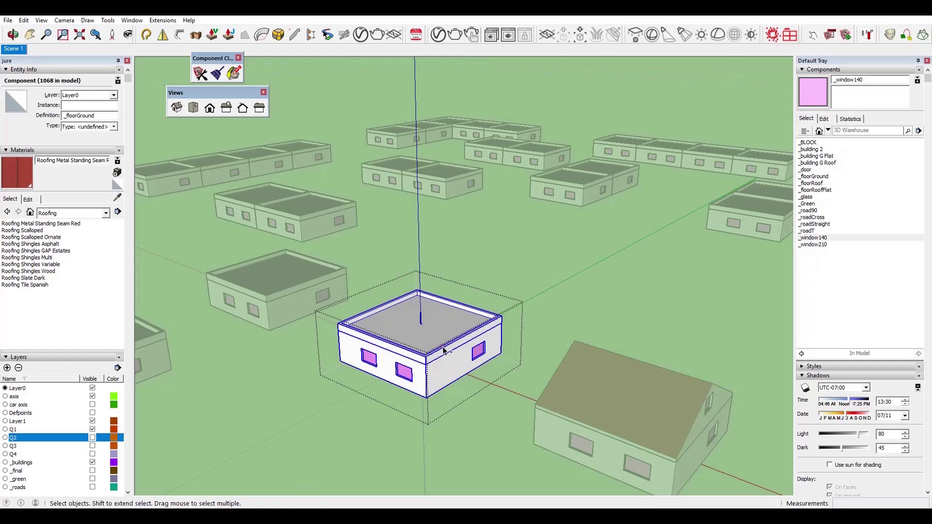
key("m")
left_click(428, 397)
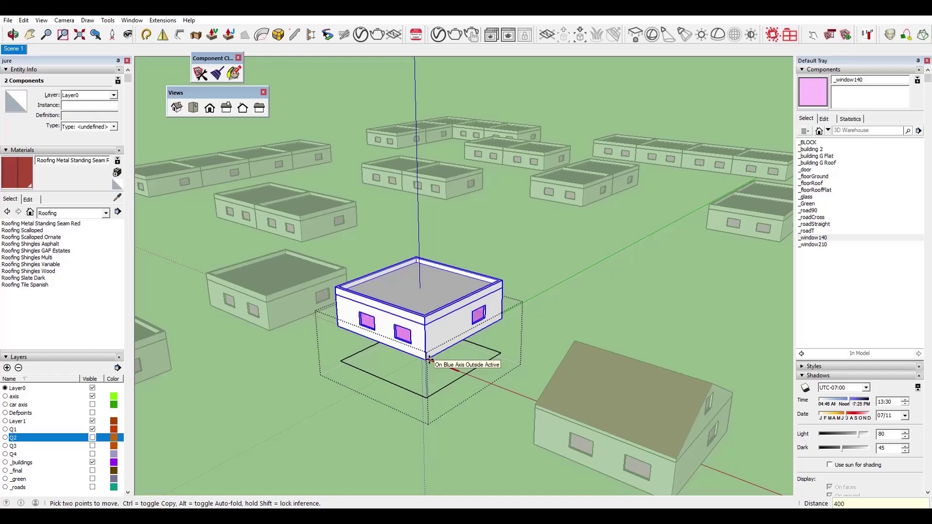
key("Return")
Copy the _floorGround storey 350 cm straight down to form a second storey beneath it.
key("space")
left_click(439, 342)
key("m")
left_click(425, 324)
key("ctrl")
left_click(426, 360)
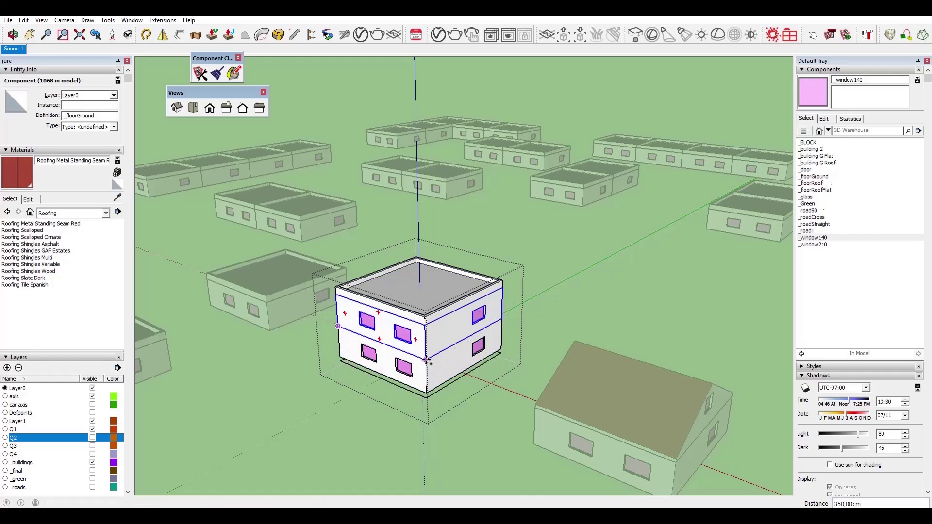
Move both storeys and the roof down 50 cm onto the ground and close _building 2.
key("space")
key("ctrl+a")
key("m")
left_click(427, 395)
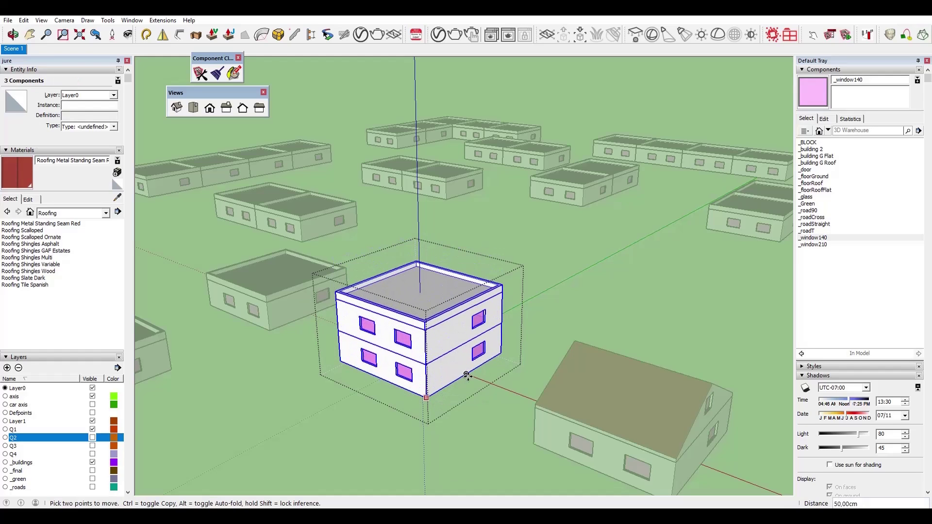
key("space")
scroll(466, 376, "down", 5)
left_click(510, 362)
Turn on the visibility of layers Q2, Q3 and Q4.
middle_click_drag(511, 361, 559, 386)
left_click(463, 349)
scroll(465, 350, "down", 4)
scroll(465, 349, "up", 1)
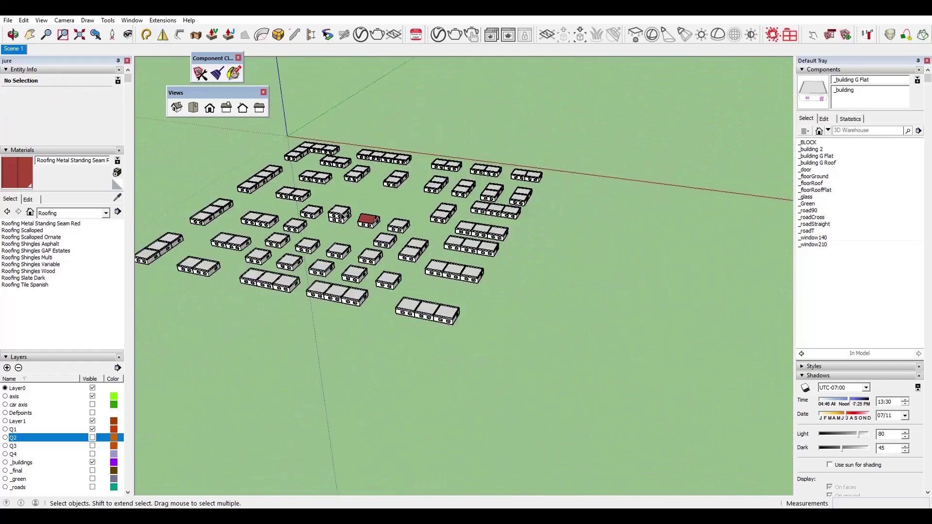
left_click(92, 438)
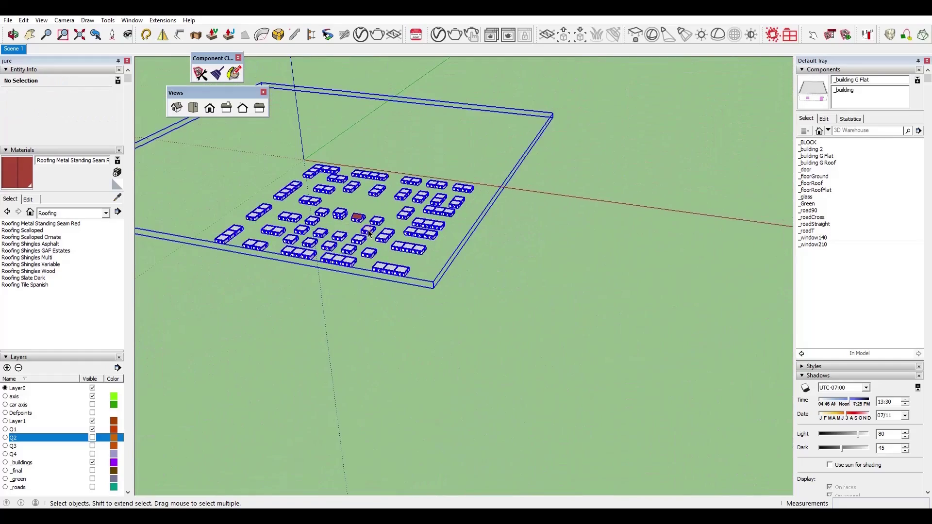
left_click(93, 446)
left_click(93, 454)
Select all building components across the four quarters.
middle_click_drag(347, 201, 428, 266)
scroll(389, 223, "down", 2)
scroll(384, 219, "up", 3)
key("ctrl+a")
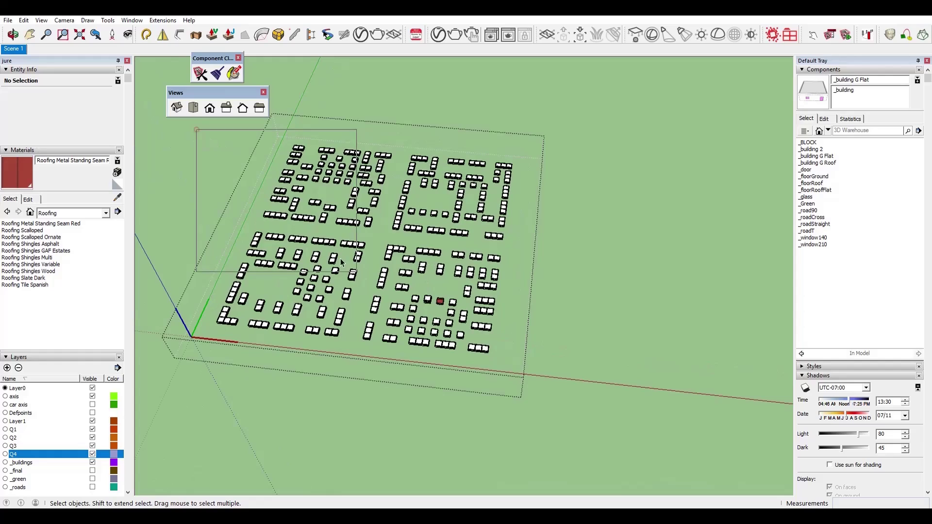
scroll(377, 237, "up", 3)
middle_click_drag(349, 251, 351, 261)
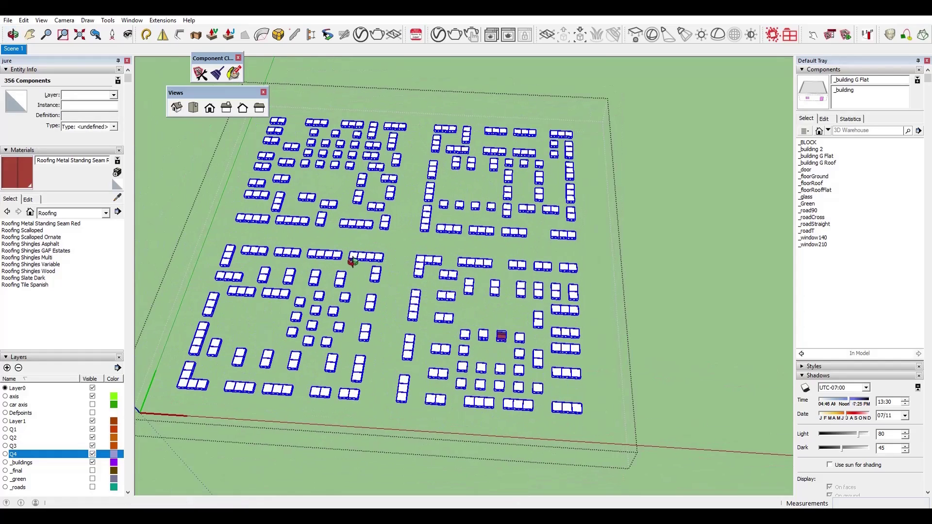
Reduce the selection to 278 random components with Eneroth Random Selection and shuffle it several times.
left_click(165, 22)
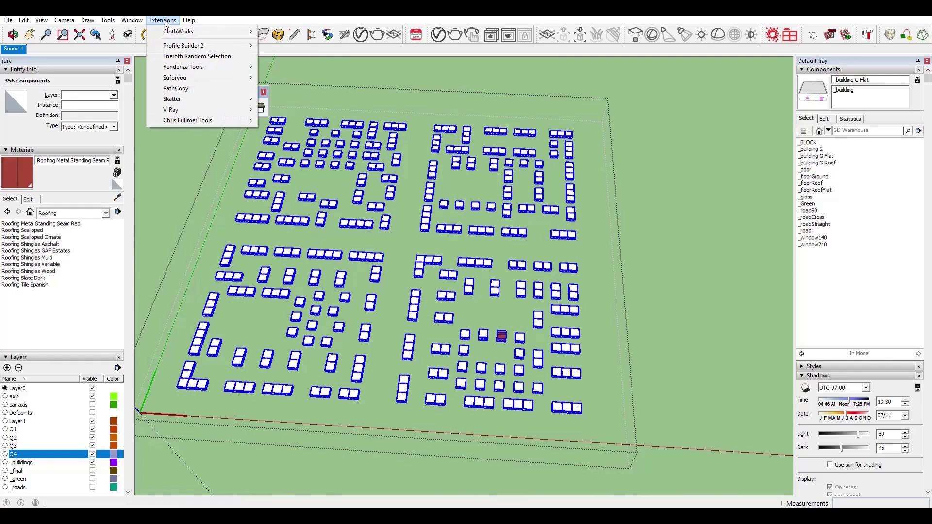
left_click(197, 56)
left_click_drag(749, 119, 720, 123)
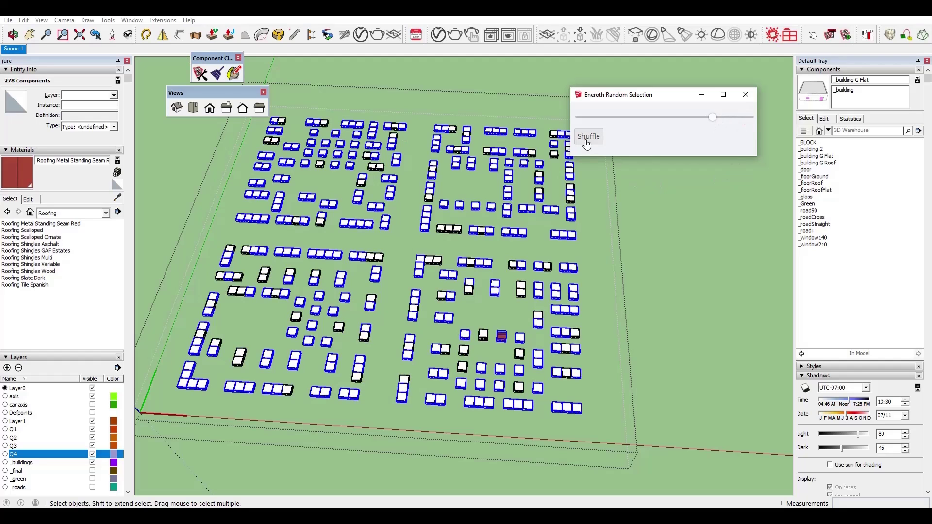
left_click(587, 142)
left_click(587, 143)
left_click(587, 142)
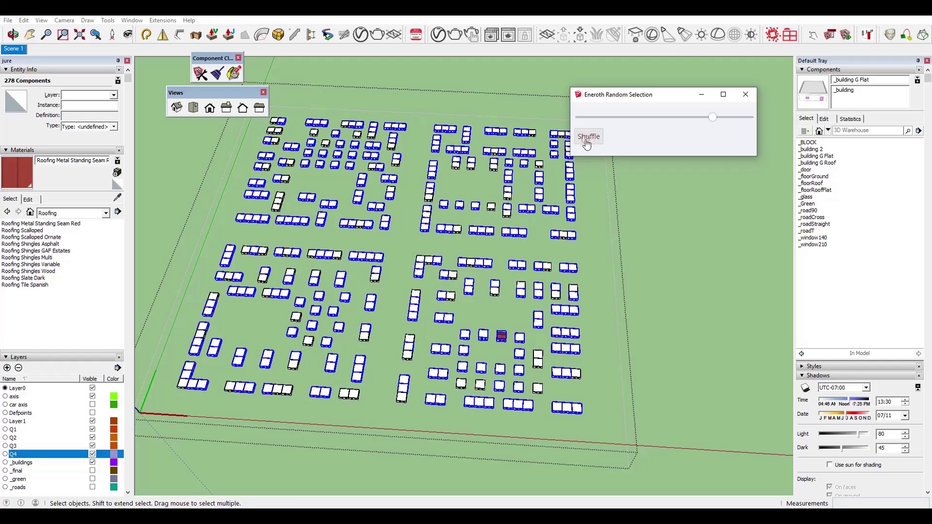
left_click(587, 142)
Uniformly scale and rotate the selected buildings about their axis with scale factor 1 and rotation 90.
left_click(163, 20)
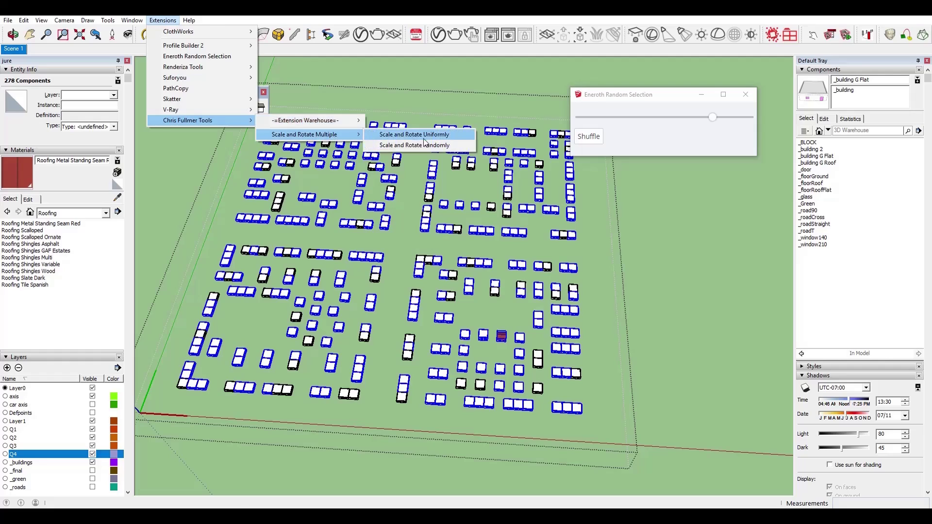
left_click(413, 146)
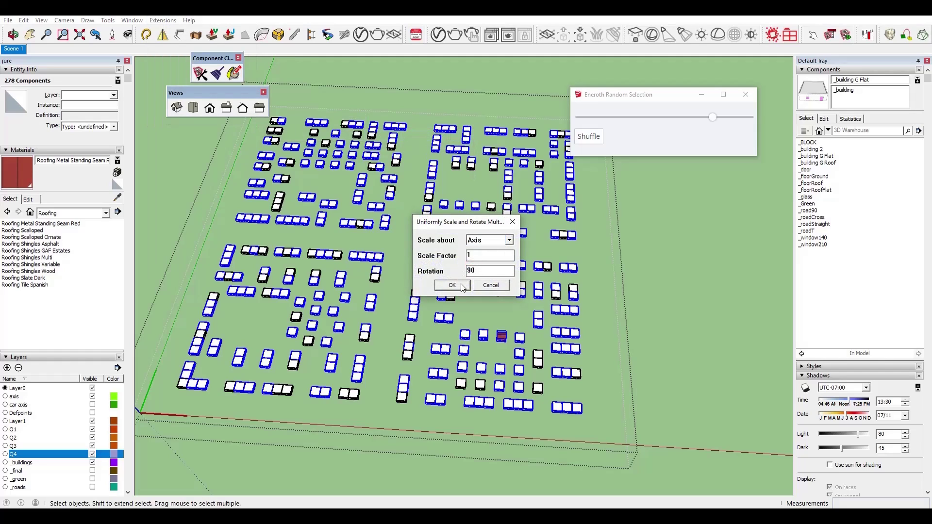
type("90")
key("Return")
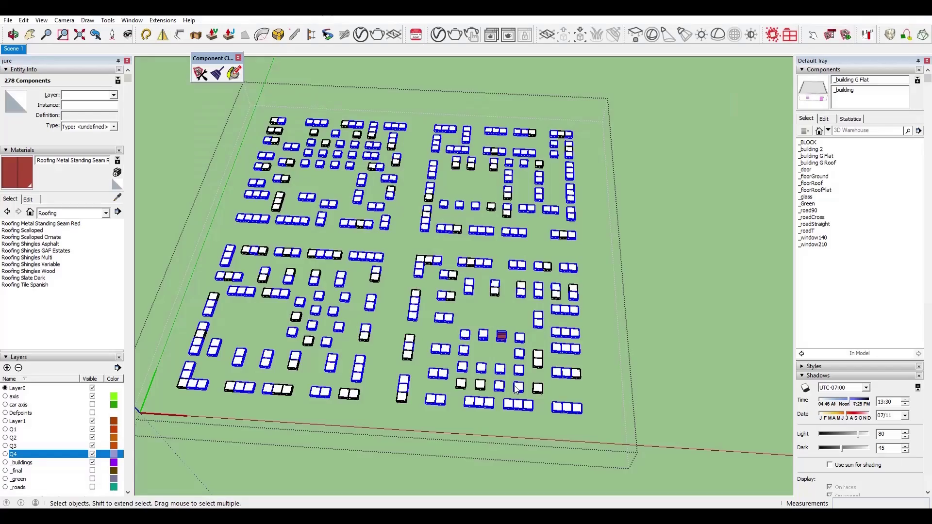
Reduce the building selection to 139 random components with Eneroth Random Selection.
middle_click_drag(516, 389, 466, 313)
scroll(466, 313, "up", 5)
scroll(466, 313, "up", 2)
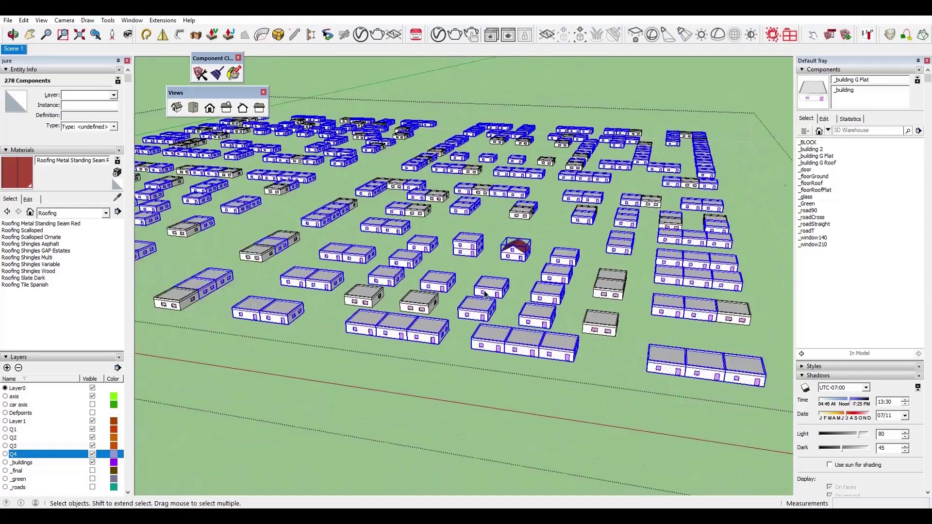
scroll(566, 329, "down", 2)
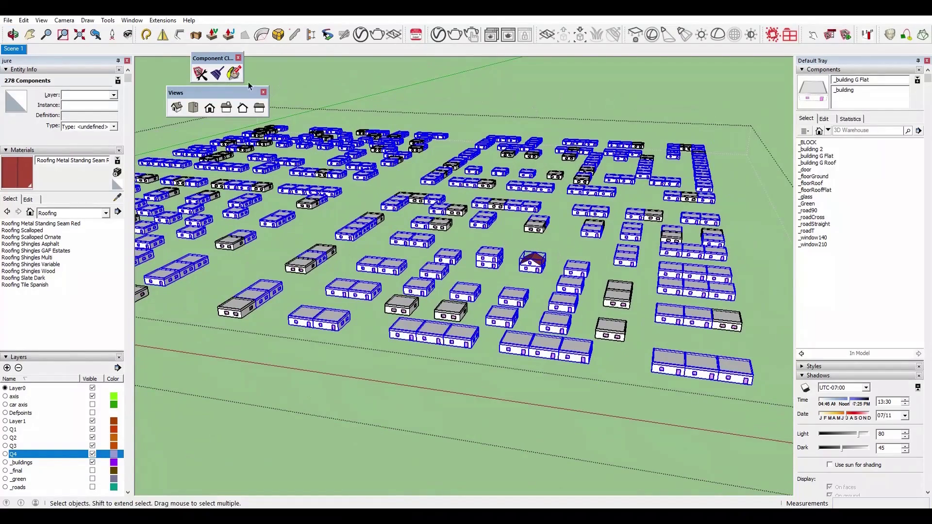
left_click(163, 20)
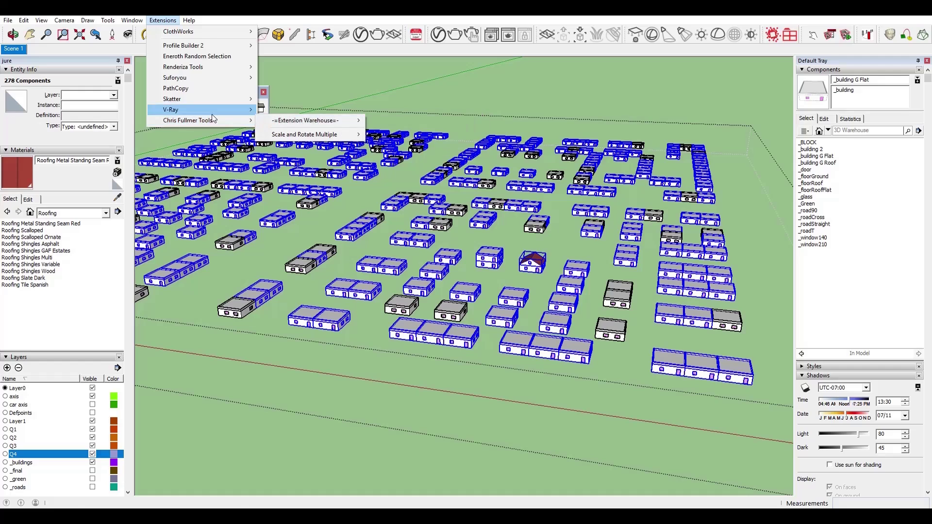
left_click(197, 56)
left_click_drag(712, 118, 666, 120)
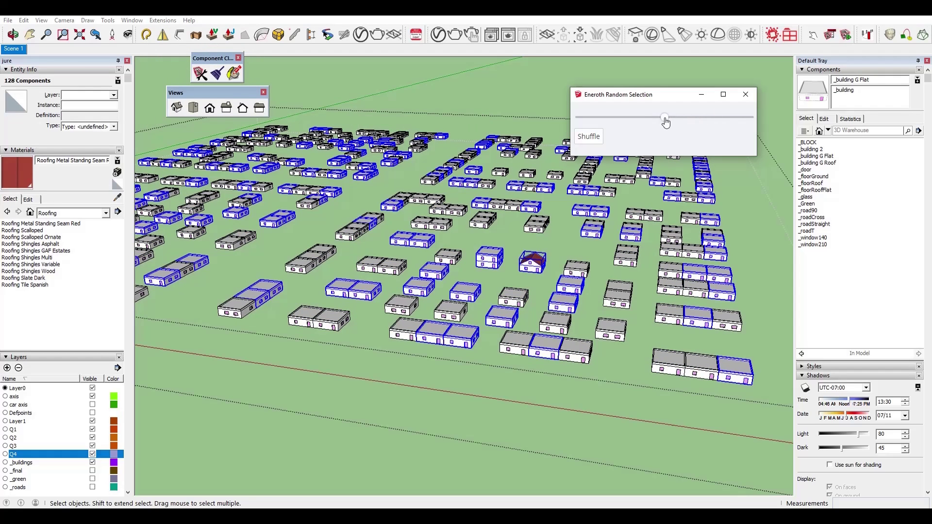
Uniformly scale and rotate the 139 selected buildings about their axis with scale factor 1 and rotation 90.
left_click(162, 20)
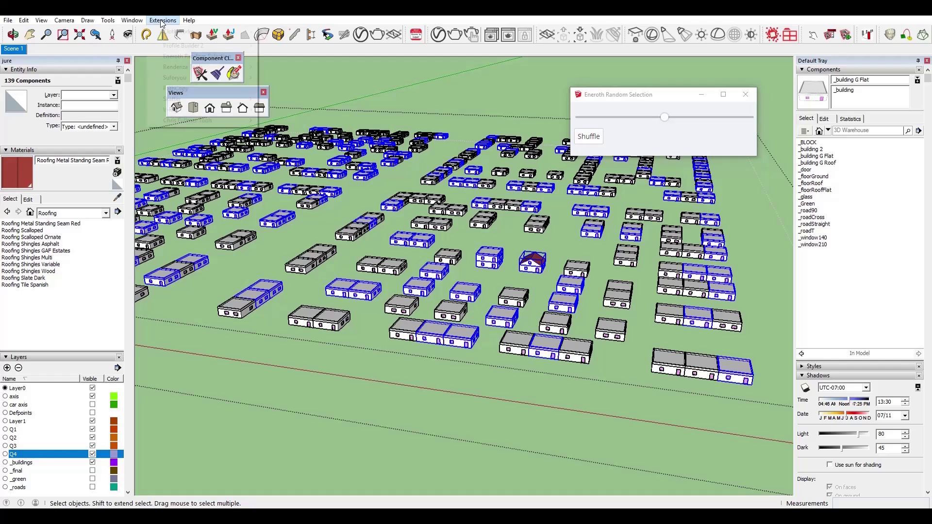
mouse_move(194, 120)
mouse_move(325, 138)
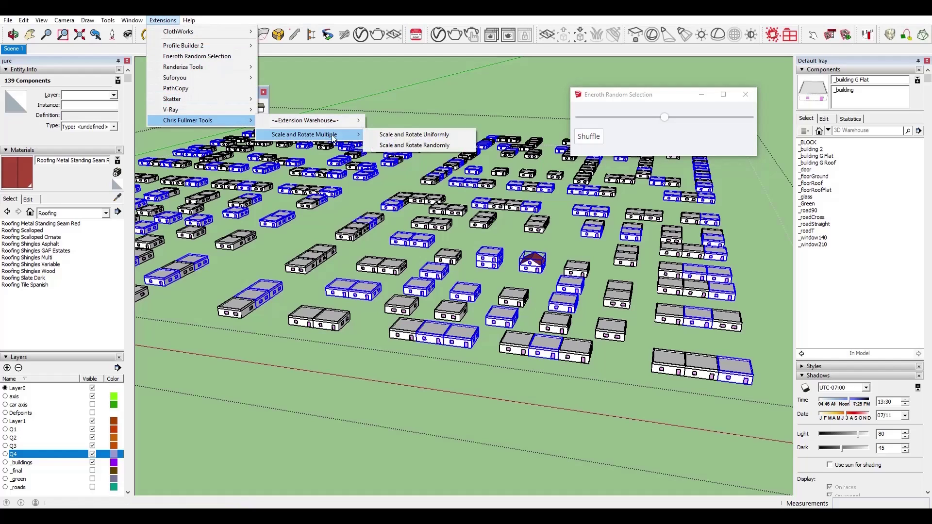
left_click(421, 136)
double_click(475, 271)
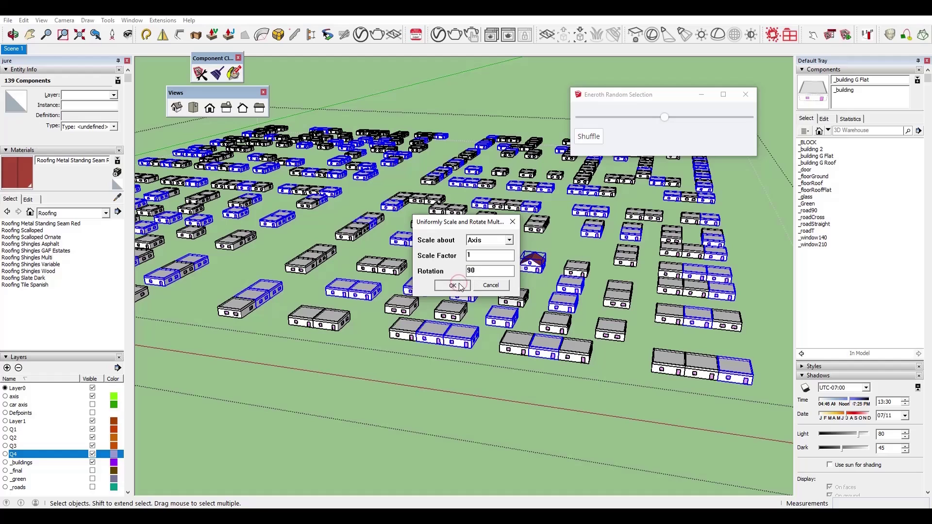
left_click(460, 287)
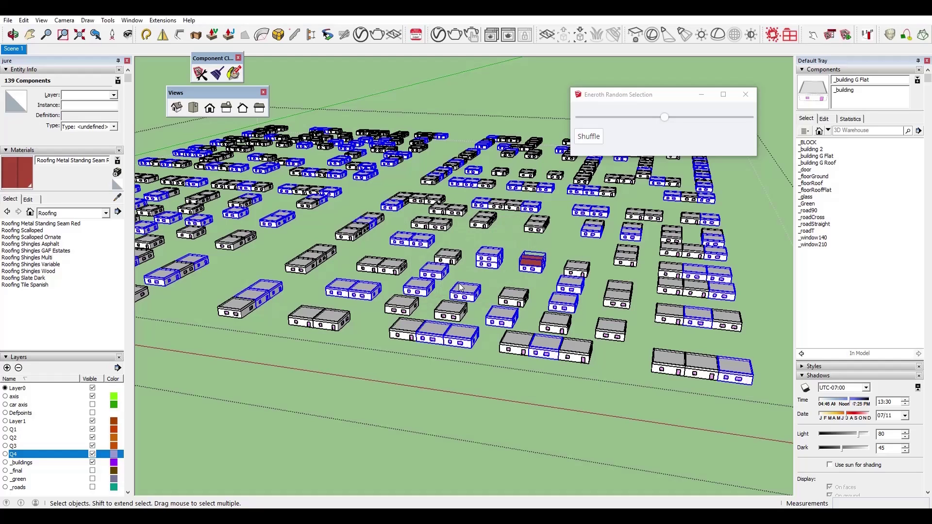
Narrow the random selection to 70 components and uniformly rotate them about their axis with scale factor 1.
left_click_drag(665, 117, 624, 117)
left_click(163, 20)
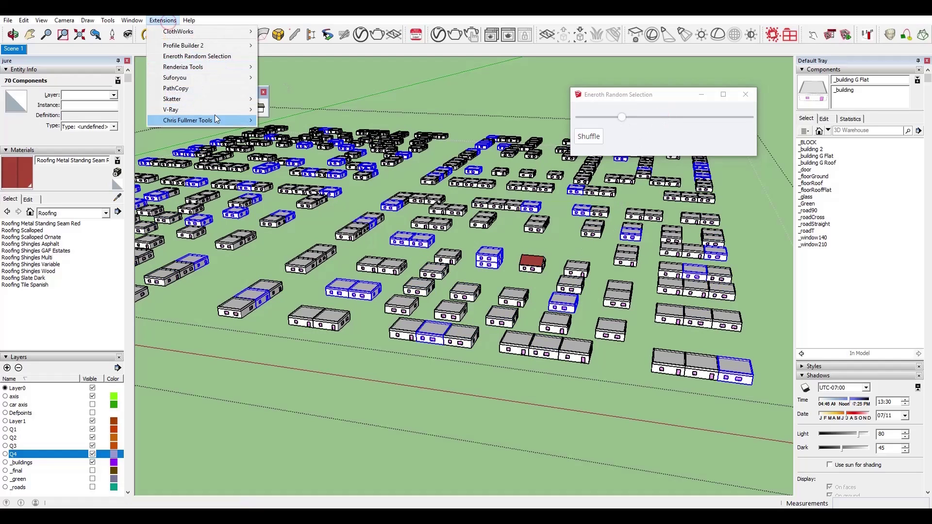
mouse_move(187, 120)
left_click(418, 135)
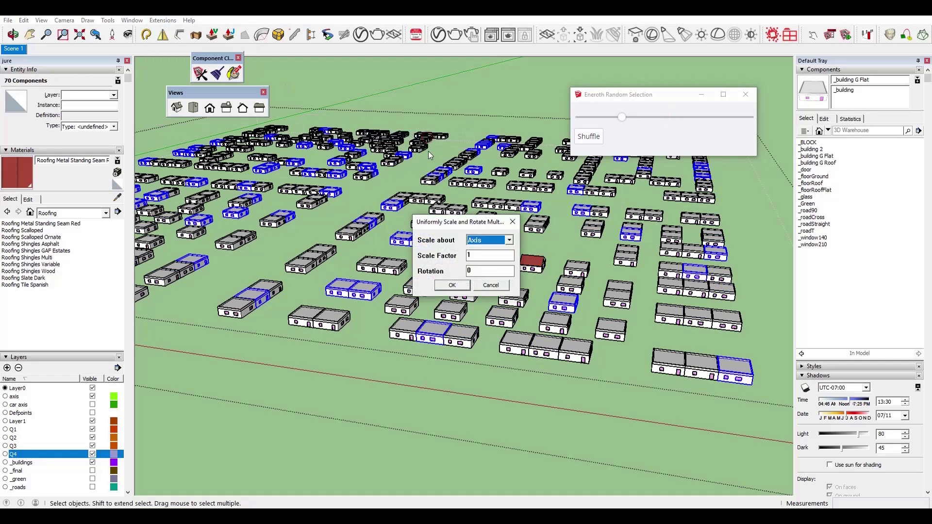
left_click(453, 286)
scroll(531, 321, "down", 2)
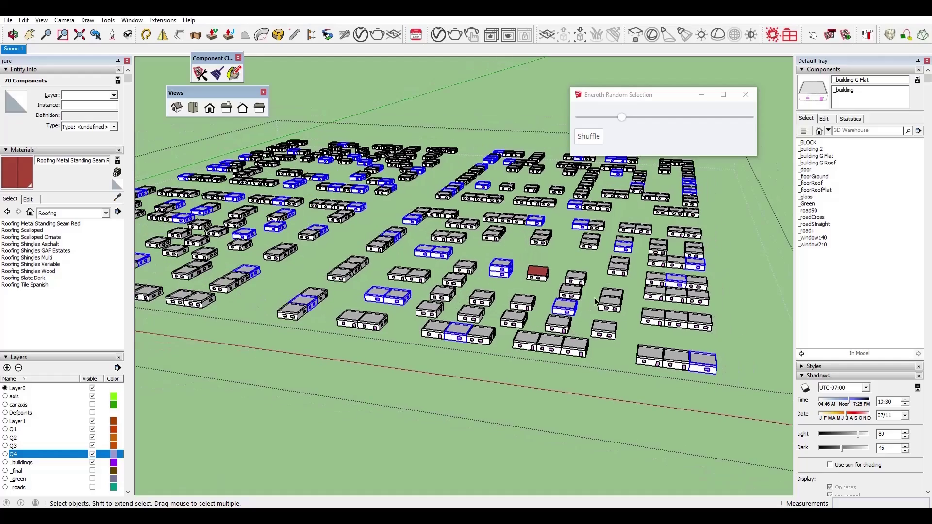
Close Eneroth Random Selection and hide layers Q4, Q3 and Q2.
left_click(746, 94)
left_click(92, 454)
left_click(92, 445)
left_click(93, 437)
Replace the flat-roof house beside the two-storey building in quarter Q1 with the _building 2 component.
scroll(336, 371, "up", 5)
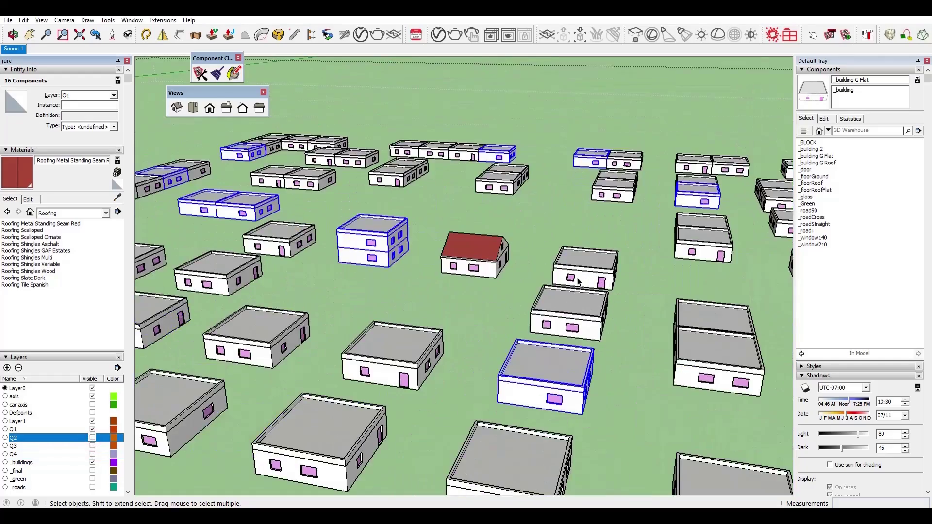
middle_click_drag(336, 372, 550, 295)
scroll(551, 294, "down", 2)
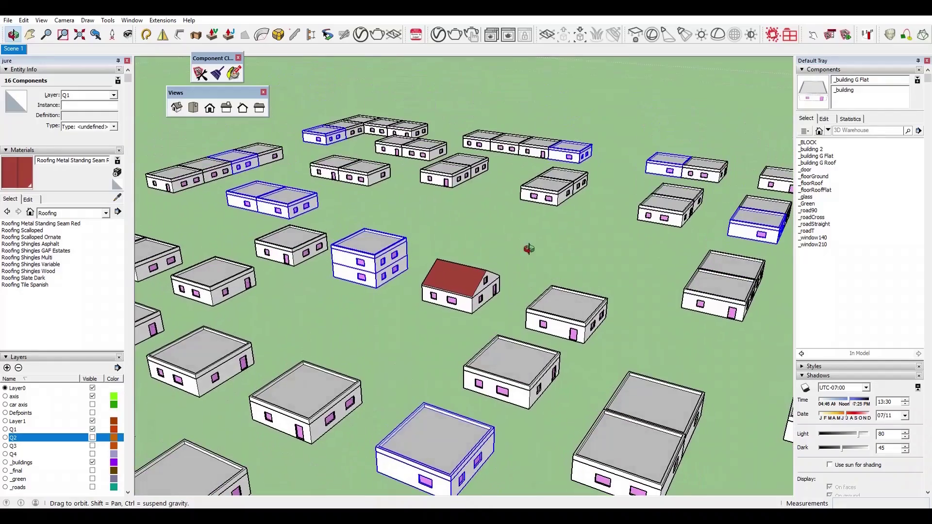
key("space")
scroll(555, 296, "down", 3)
scroll(426, 266, "up", 4)
left_click(426, 267)
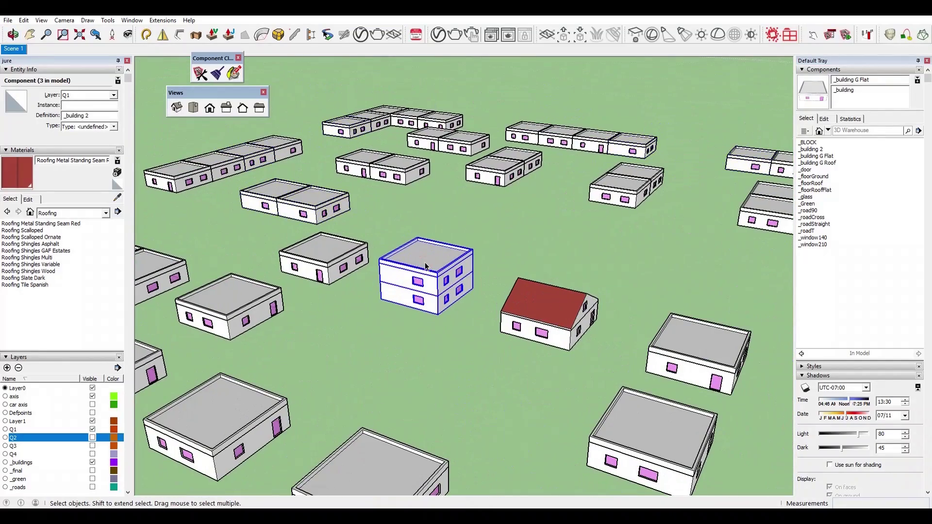
left_click(347, 271)
scroll(547, 305, "down", 2)
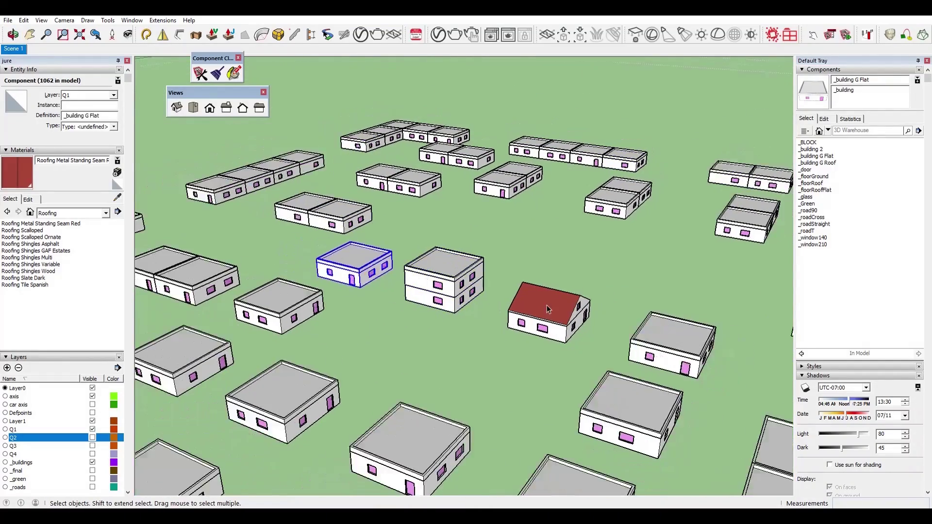
middle_click_drag(547, 305, 346, 295)
scroll(418, 255, "up", 5)
scroll(414, 256, "down", 3)
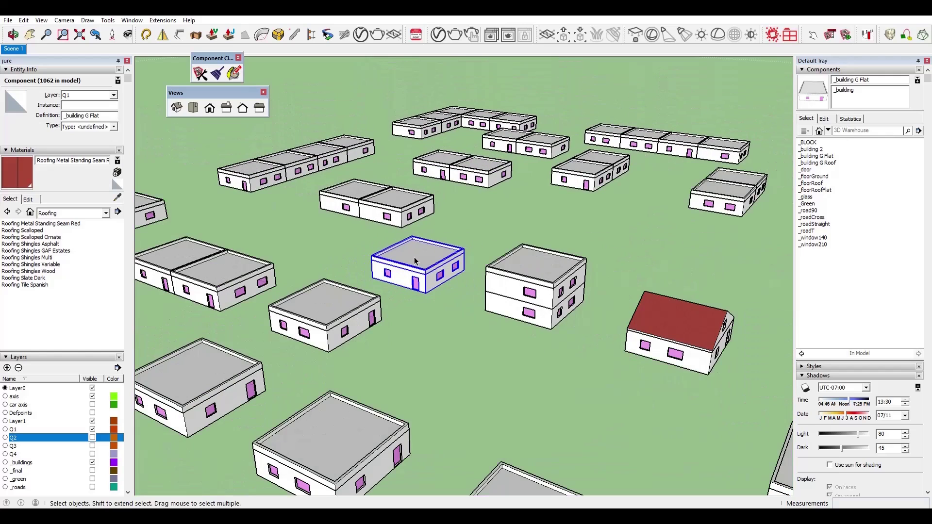
right_click(818, 150)
left_click(845, 226)
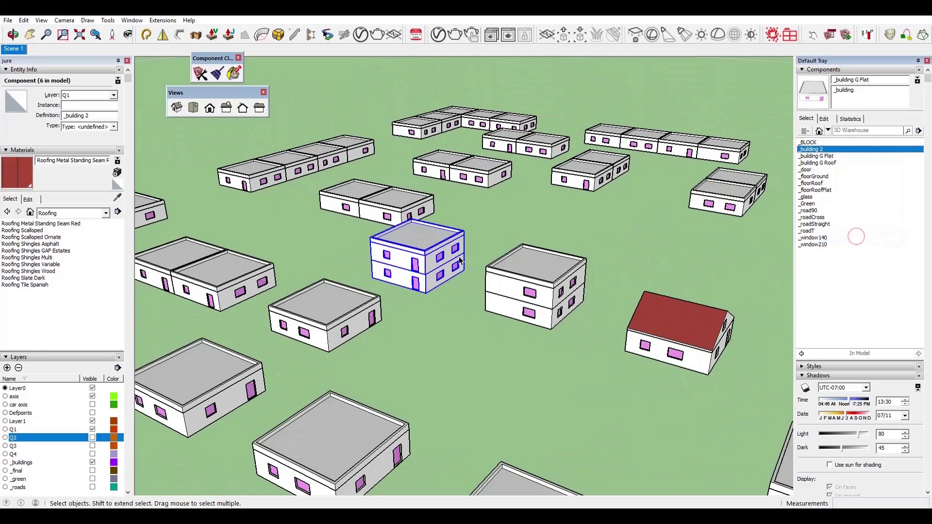
Make the new two-storey building unique and rename its definition _building 2 roof.
scroll(434, 265, "up", 2)
right_click(433, 265)
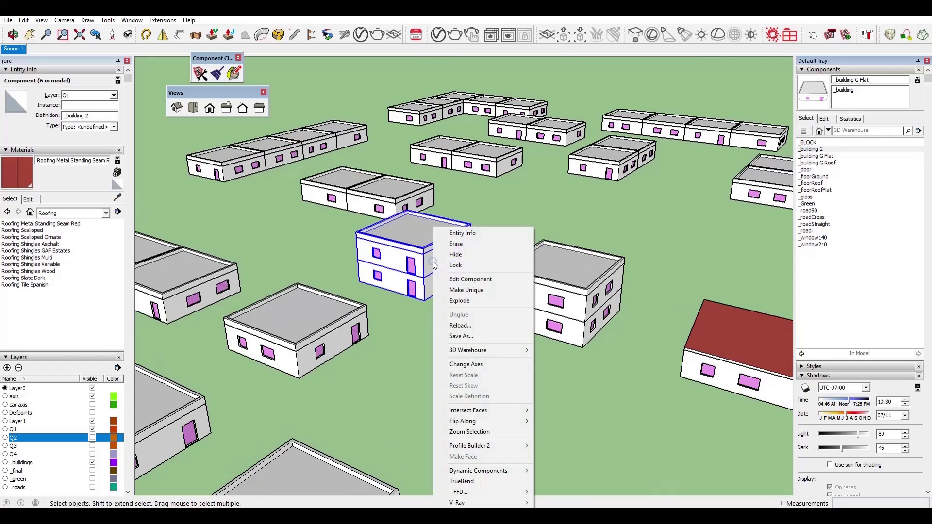
left_click(466, 290)
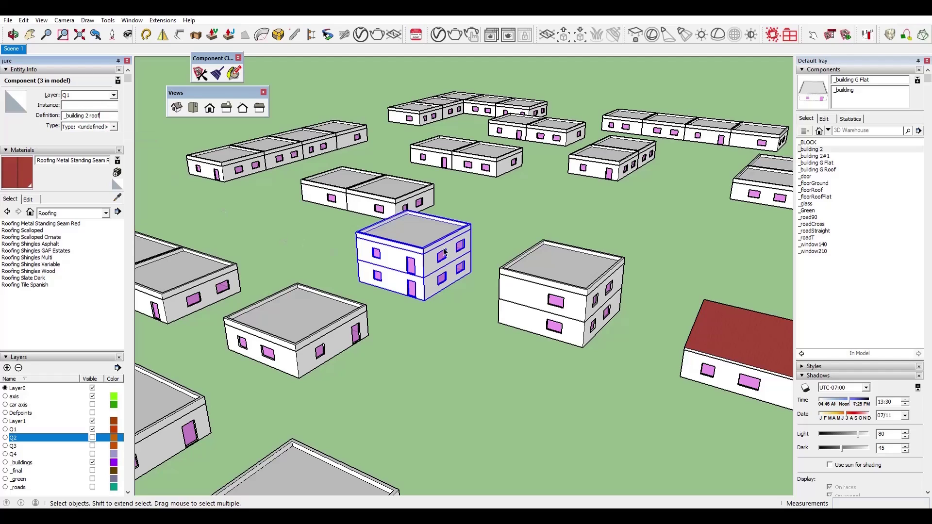
left_click(558, 291)
Replace the flat roof inside _building 2 roof with the _floorRoof component and leave the component.
double_click(413, 229)
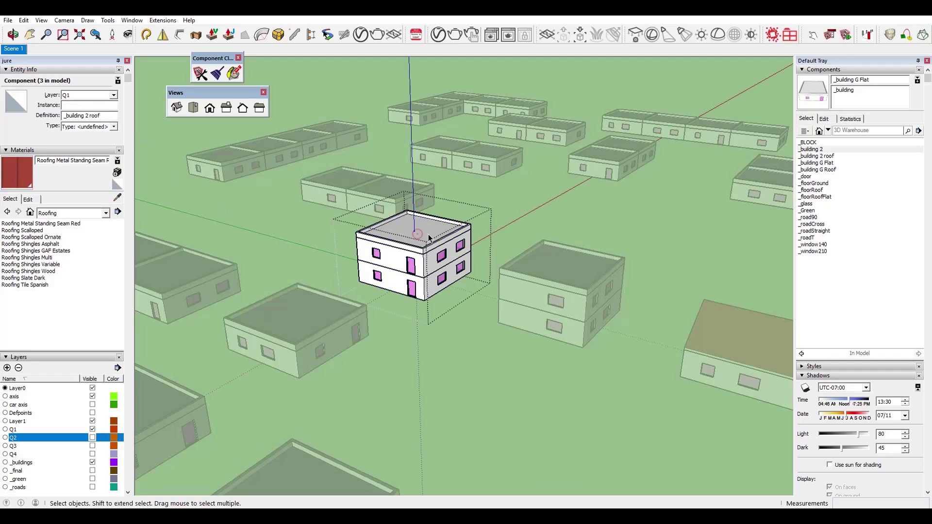
right_click(818, 194)
left_click(847, 279)
left_click(655, 398)
Replace the flat-roof house in front of the gabled two-storey building with a unique copy of _building 2 named _building 3.
middle_click_drag(500, 296, 427, 301)
right_click(360, 315)
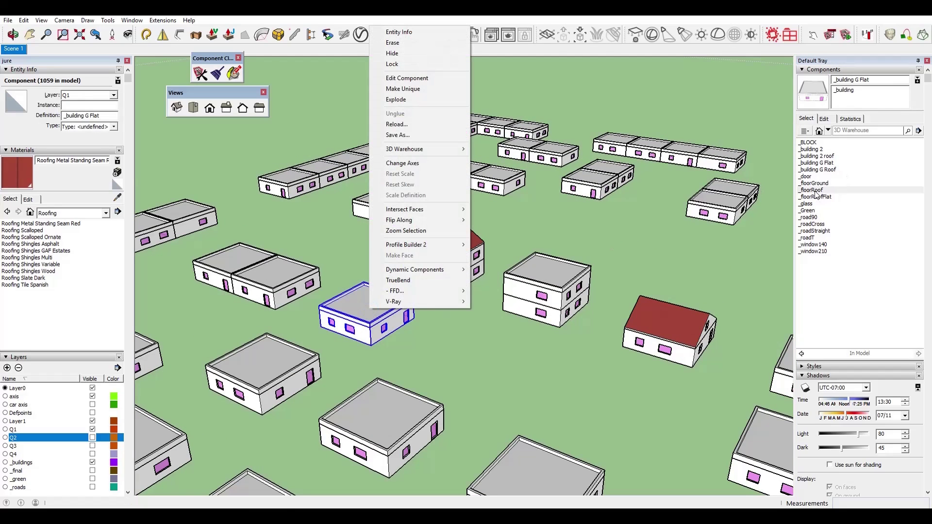
right_click(815, 149)
left_click(850, 237)
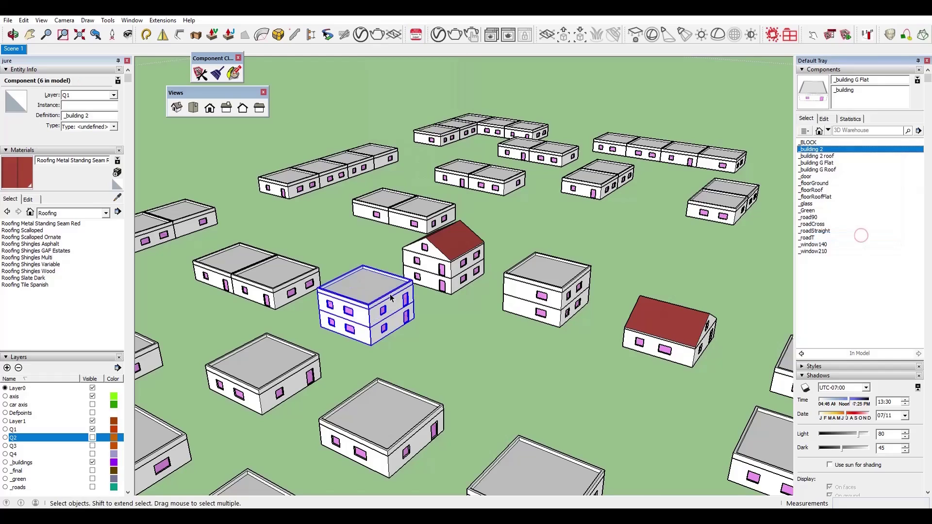
scroll(365, 313, "up", 5)
right_click(365, 316)
left_click(399, 96)
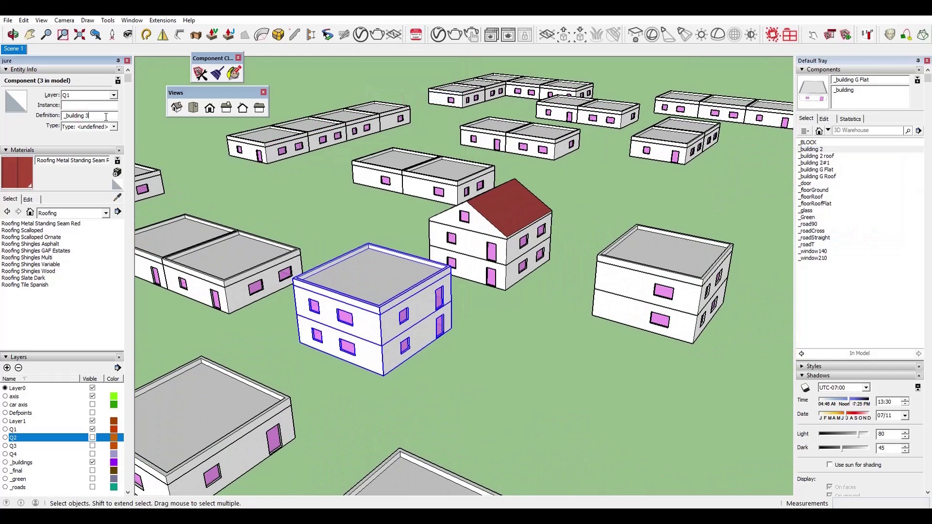
left_click(244, 195)
Add a third storey to _building 3 by copying the top storey 350 cm upward, and delete the old roof between storeys.
scroll(372, 281, "up", 3)
left_click(371, 287)
double_click(379, 294)
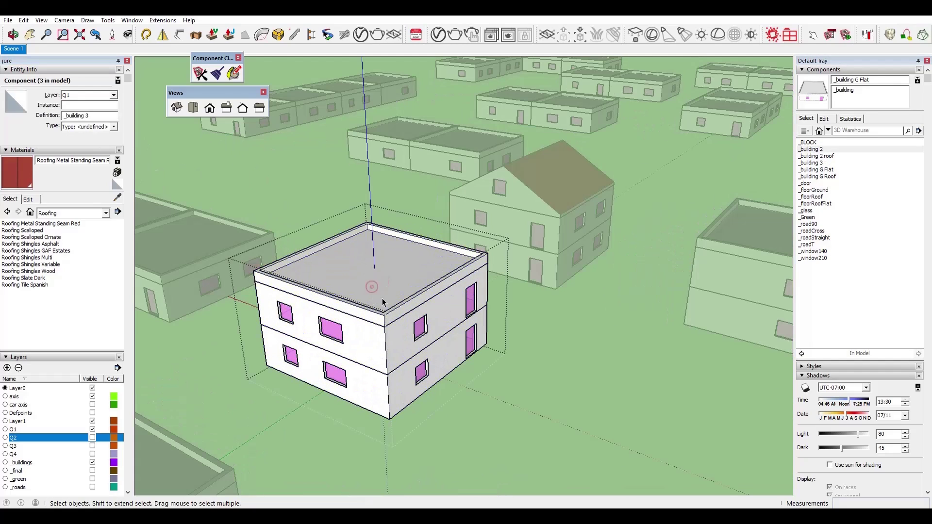
double_click(391, 333)
left_click(391, 333)
scroll(391, 330, "up", 2)
key("m")
key("ctrl")
left_click(393, 307)
left_click(392, 305)
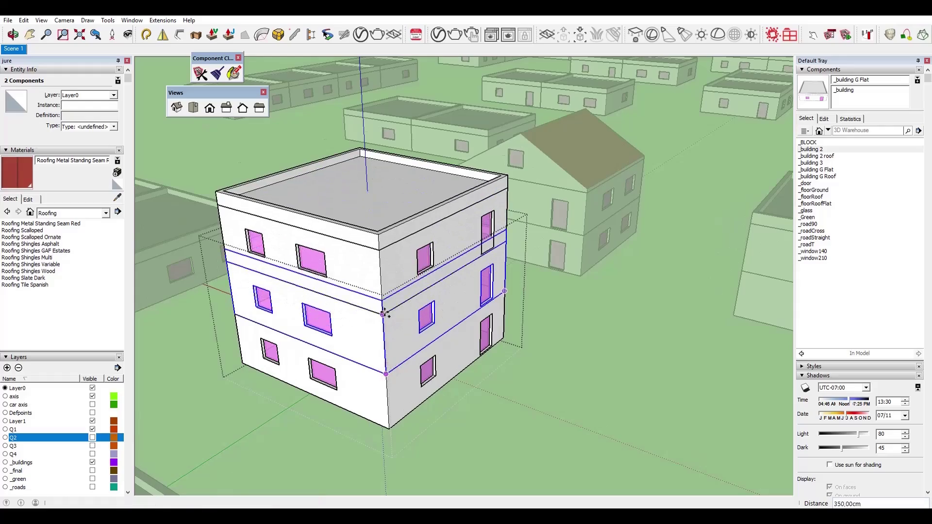
key("space")
key("Delete")
scroll(396, 303, "down", 6)
left_click(480, 337)
Replace the flat-roof house in front of the three-storey building with a unique copy of _building 3 named _building 4.
left_click(376, 395)
right_click(826, 162)
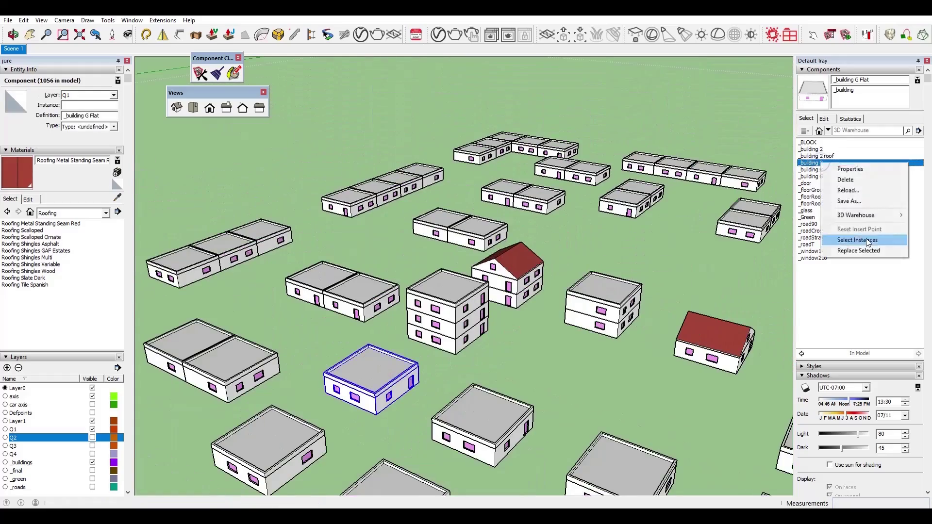
left_click(861, 251)
right_click(435, 333)
left_click(478, 109)
double_click(97, 115)
type("4")
Add a fourth storey to _building 4 by copying the top storey upward, and delete the old roof between storeys.
double_click(421, 365)
key("m")
left_click(416, 366)
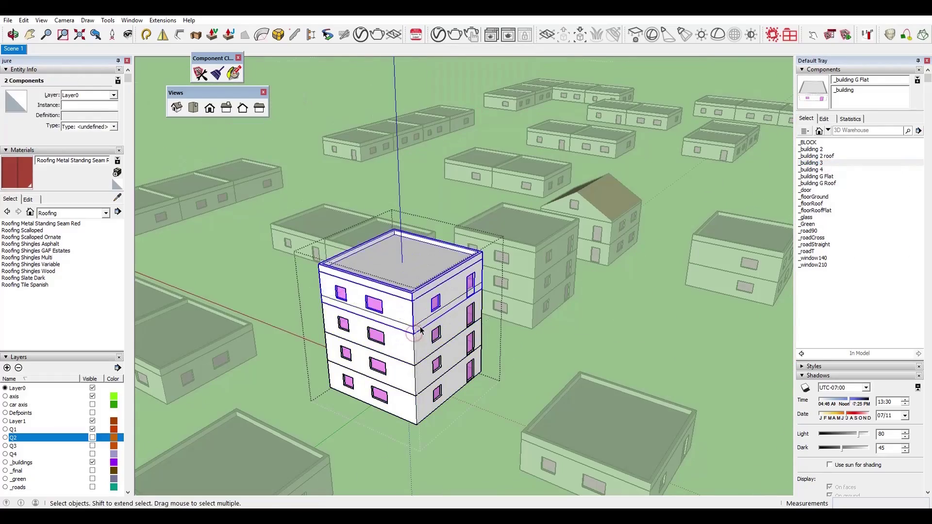
key("Delete")
scroll(417, 335, "down", 4)
middle_click_drag(414, 347, 428, 330)
left_click(476, 339)
left_click(430, 336)
Replace the flat-roof house in front of the four-storey building with a unique copy of _building 4 named _building 5.
scroll(429, 336, "down", 3)
scroll(428, 335, "up", 4)
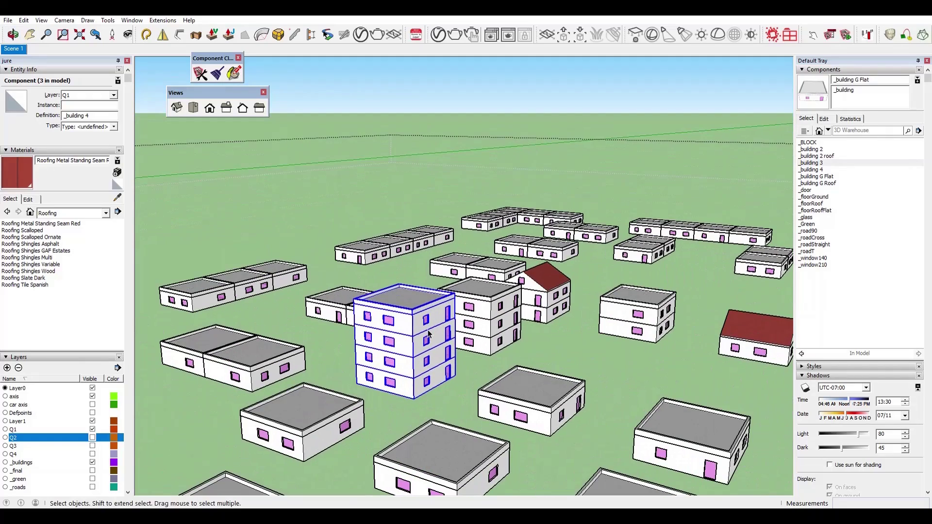
right_click(823, 171)
left_click(858, 259)
right_click(337, 389)
left_click(362, 168)
double_click(92, 116)
type("5")
Add a fifth storey to _building 5 and delete the old roof left between the storeys.
double_click(314, 357)
left_click(310, 348)
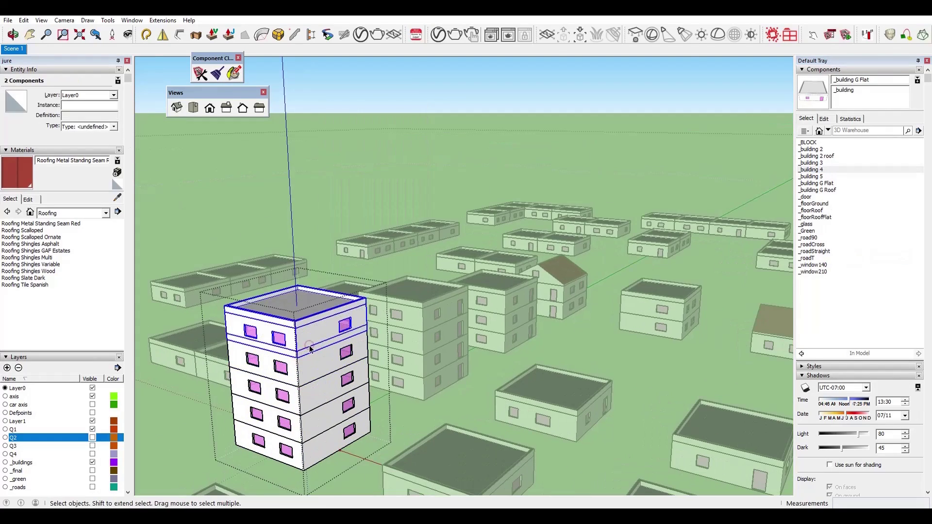
key("Delete")
scroll(417, 398, "down", 2)
left_click(444, 427)
Replace the flat-roof house beside the five-storey building with a unique copy of _building 5 named _building 6.
left_click(446, 440)
right_click(808, 177)
left_click(851, 266)
scroll(466, 340, "down", 5)
middle_click_drag(461, 310, 512, 366)
right_click(484, 337)
left_click(510, 118)
double_click(92, 115)
type("6")
Add a sixth storey to _building 6 and delete the old roof left between the storeys.
double_click(478, 333)
scroll(476, 311, "up", 4)
left_click(483, 287)
key("Delete")
scroll(483, 289, "down", 6)
left_click(485, 348)
Examine the new multi-storey variants and the remaining flat-roof buildings across quarter Q1.
scroll(481, 350, "down", 3)
scroll(511, 367, "up", 4)
middle_click_drag(485, 257, 481, 286)
left_click_drag(501, 235, 439, 253)
scroll(364, 243, "down", 3)
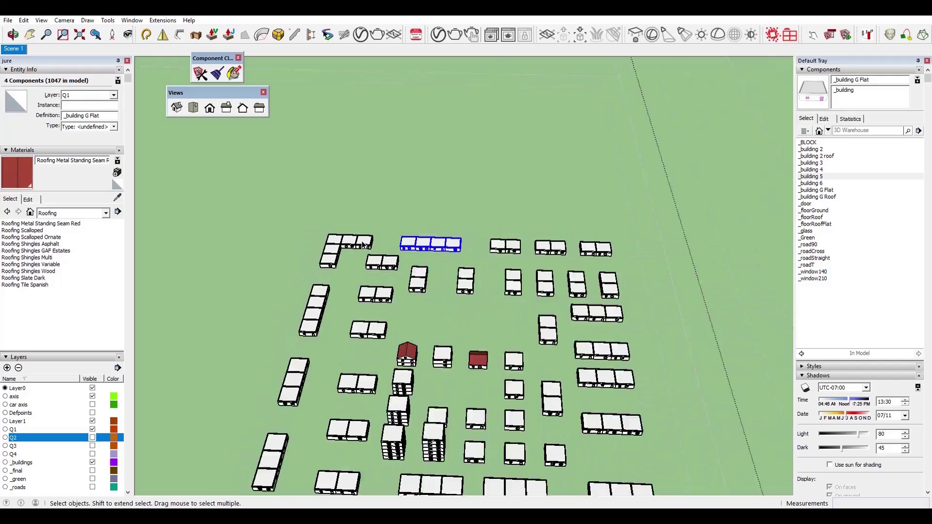
scroll(364, 245, "down", 1)
scroll(478, 376, "up", 4)
middle_click_drag(478, 376, 488, 347)
left_click(511, 315)
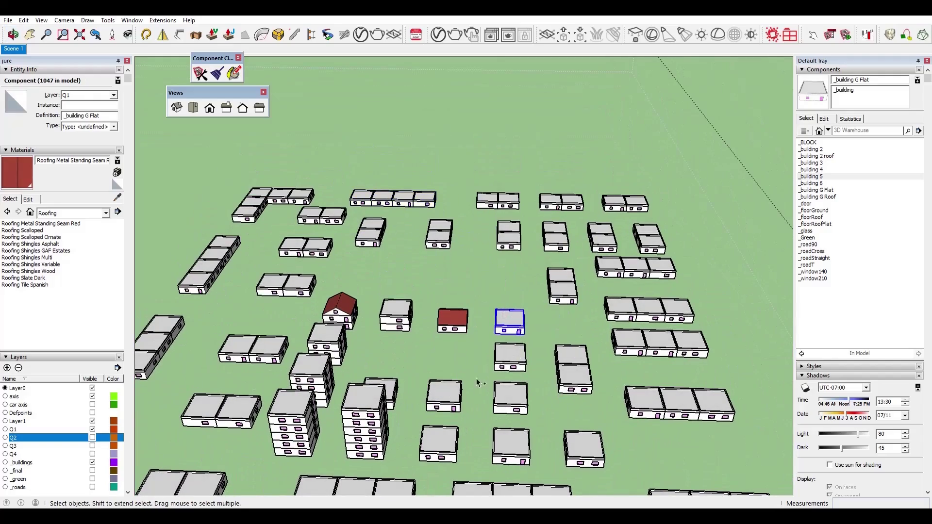
Turn on the _roads layer's visibility and replace the six flat-roof buildings along the main road near its roundabout with _building 6.
scroll(462, 303, "down", 3)
middle_click_drag(461, 306, 400, 391)
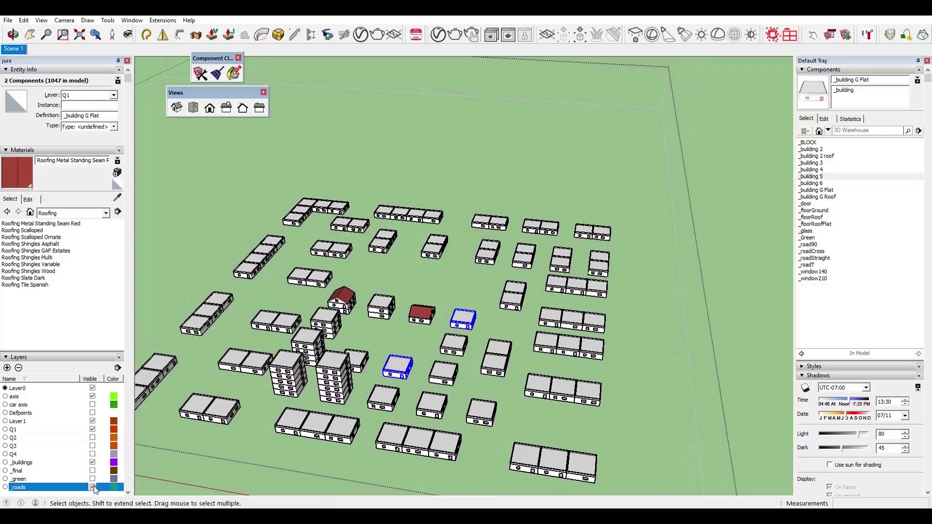
scroll(640, 205, "up", 6)
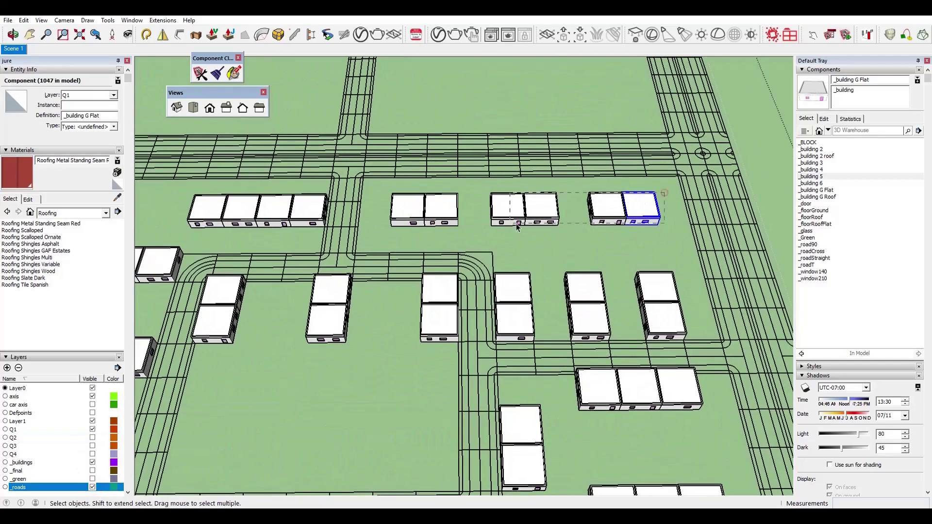
right_click(811, 183)
left_click(847, 272)
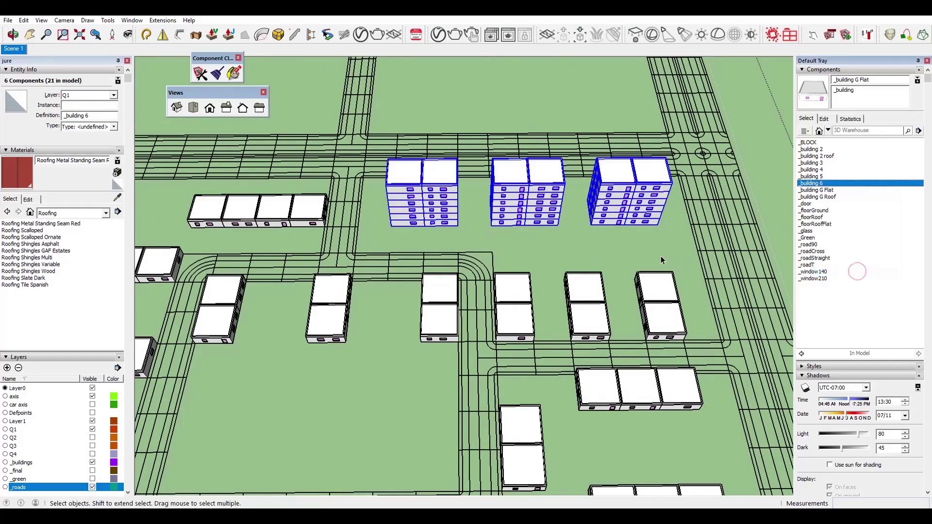
Replace the six two-unit flat-roof buildings behind the six-storey blocks in quarter Q1 with _building 4.
middle_click_drag(659, 260, 670, 298)
left_click_drag(670, 298, 578, 333)
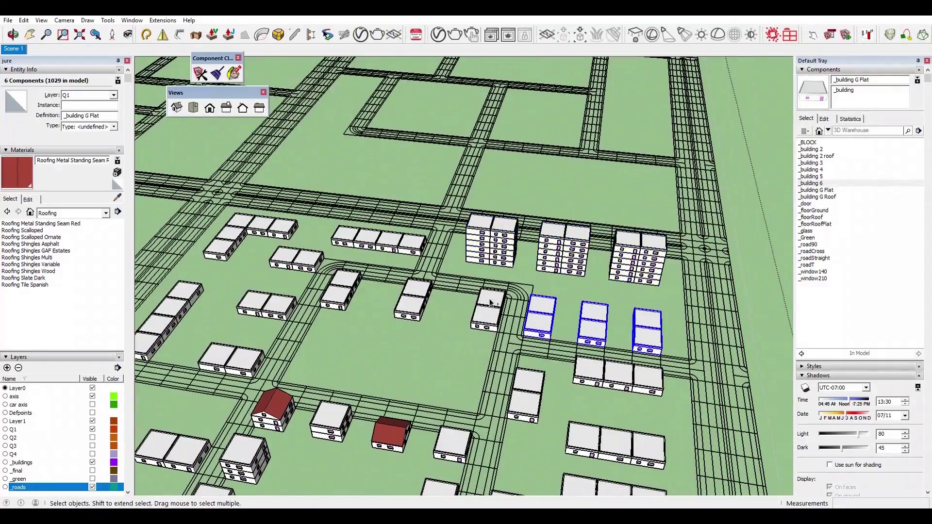
right_click(816, 170)
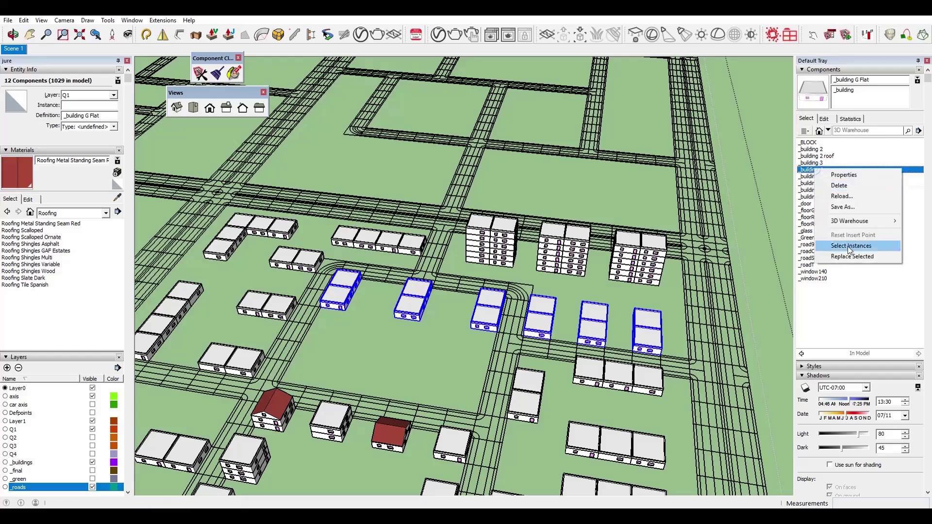
left_click(850, 257)
Replace the four three-unit flat-roof rows along Q1's outer main road with _building 3.
scroll(500, 245, "down", 2)
middle_click_drag(505, 253, 658, 276)
scroll(694, 273, "up", 3)
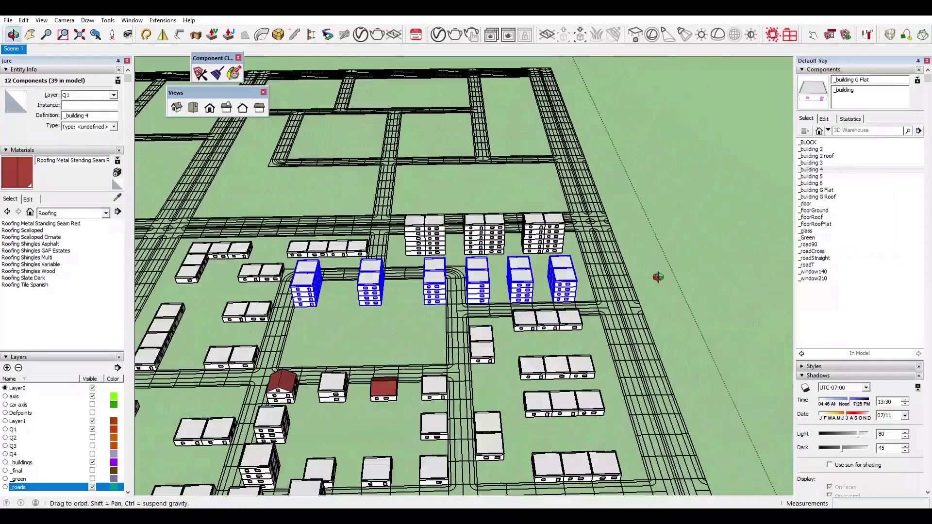
left_click_drag(524, 342, 524, 342)
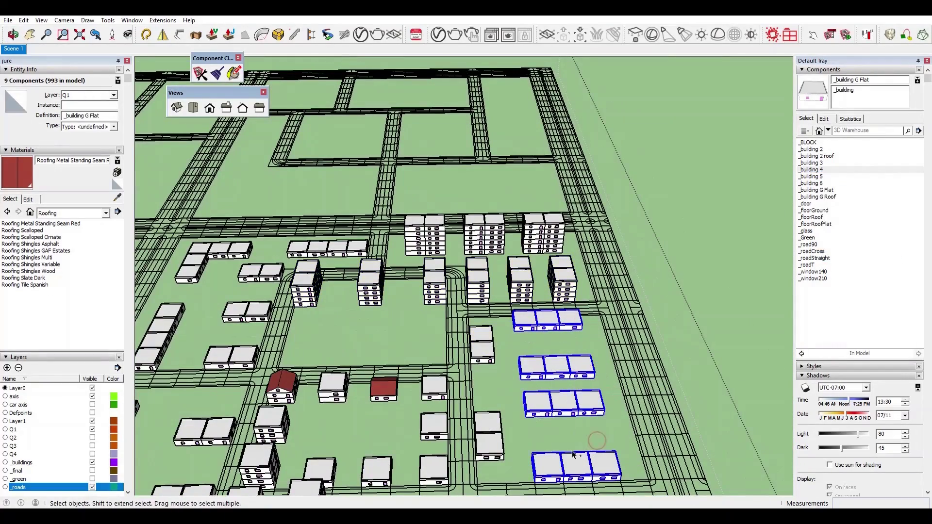
right_click(822, 163)
left_click(865, 250)
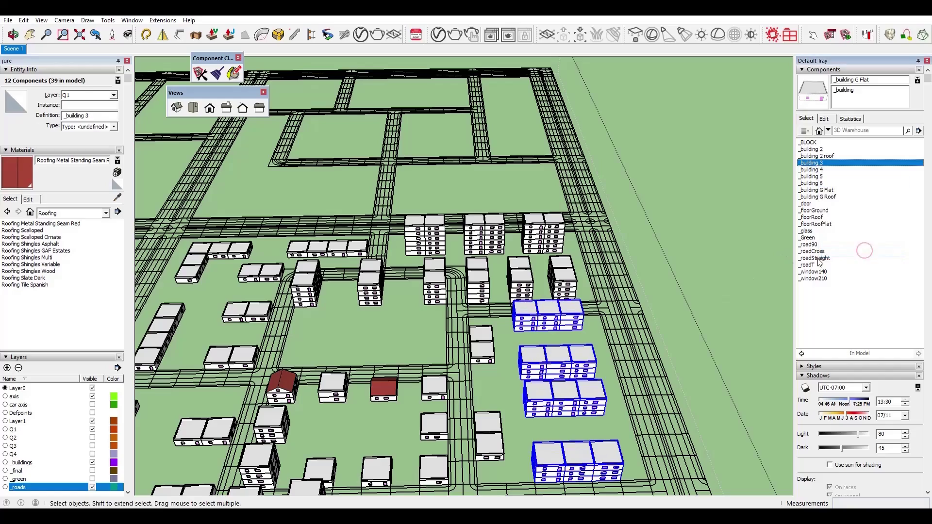
Replace the two two-unit flat-roof buildings facing the three-storey rows with _building 2 roof.
left_click(484, 356)
left_click(496, 447, "shift")
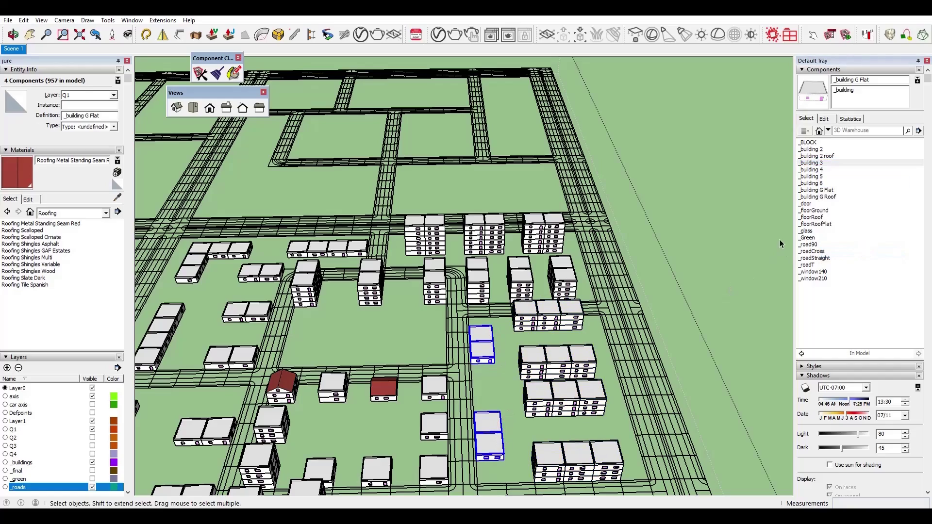
right_click(818, 156)
left_click(854, 242)
Replace two three-unit flat-roof rows along Q1's outer edge, between the side-road ends, with _building 5.
middle_click_drag(534, 291, 441, 298)
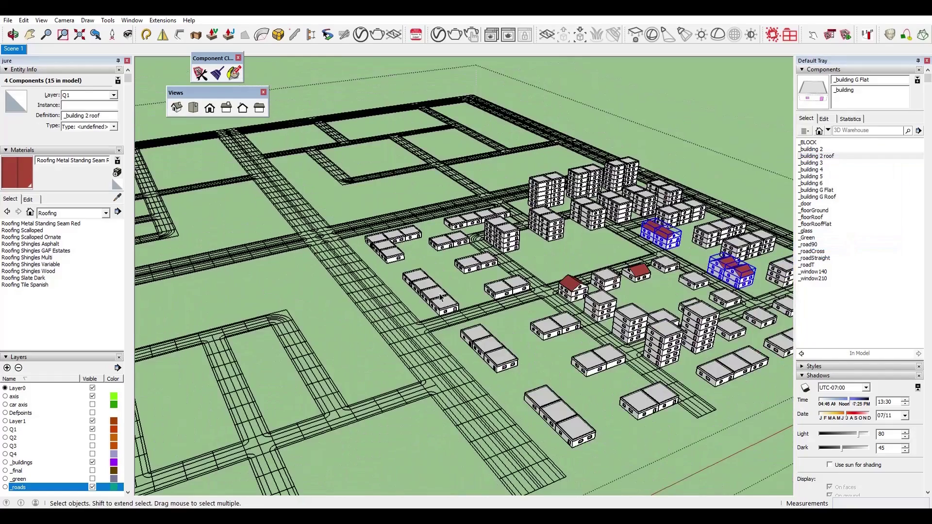
scroll(732, 266, "up", 4)
scroll(418, 187, "down", 2)
middle_click_drag(425, 184, 387, 189)
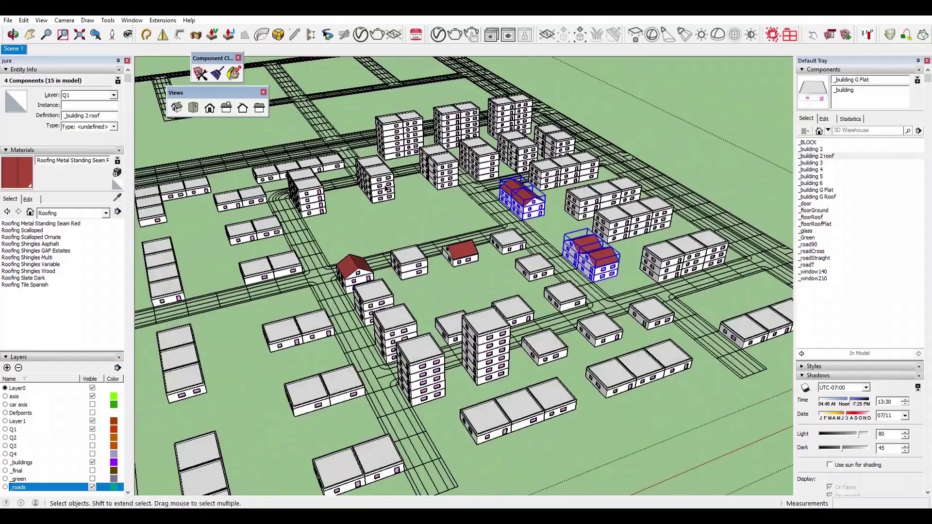
scroll(387, 190, "down", 3)
middle_click_drag(602, 357, 531, 369)
left_click_drag(668, 325, 628, 359)
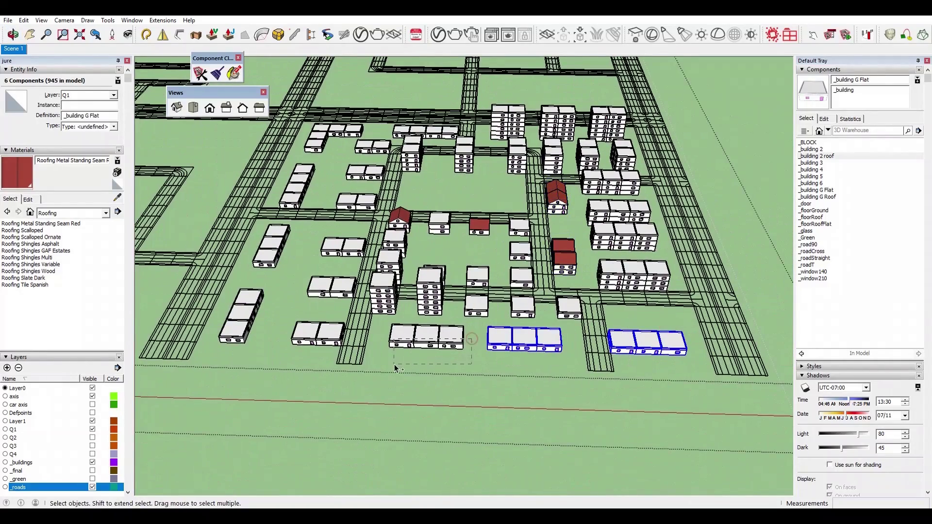
right_click(822, 183)
left_click(853, 241)
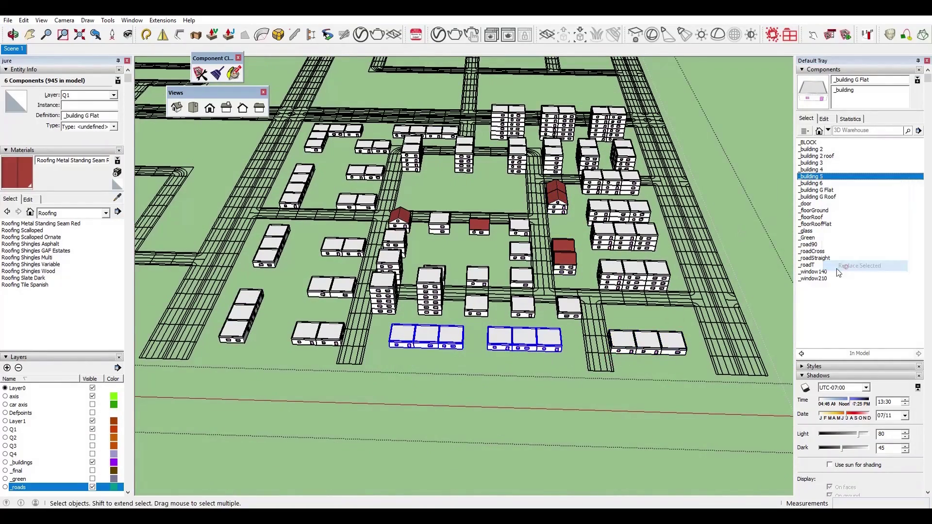
Replace the three-unit flat-roof row at Q1's outer corner with _building 6.
left_click_drag(694, 321, 599, 352)
right_click(822, 183)
left_click(853, 241)
Replace the row of five single buildings behind the new five-storey blocks with _building 2 roof.
middle_click_drag(428, 362, 510, 372)
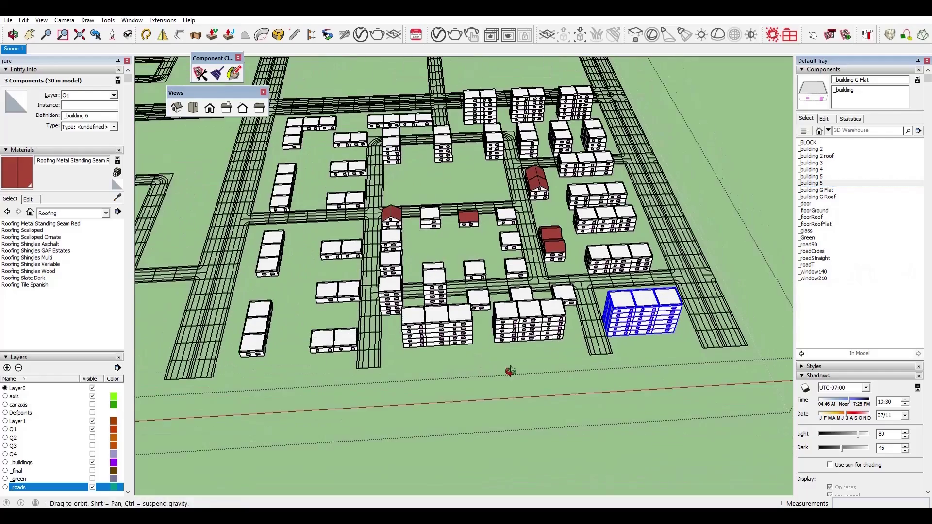
scroll(344, 339, "up", 3)
middle_click_drag(649, 376, 524, 388)
scroll(472, 293, "up", 2)
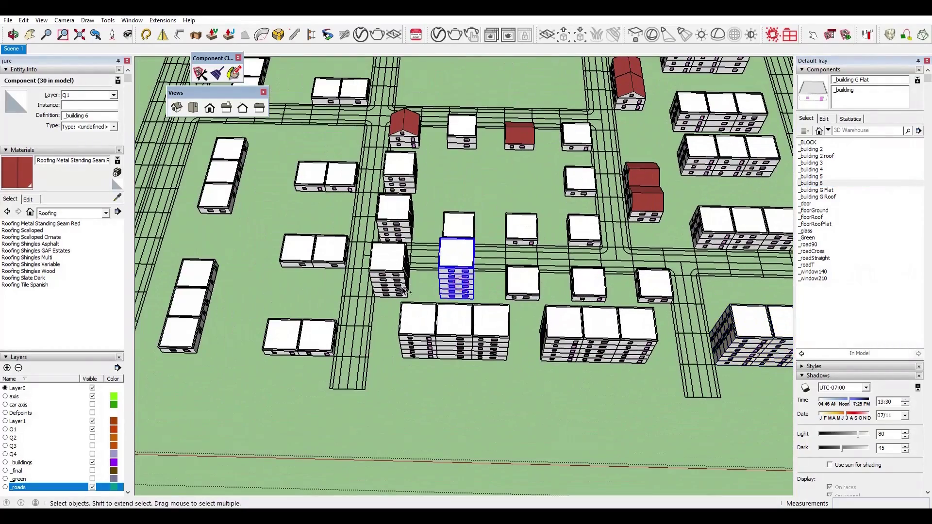
right_click(821, 162)
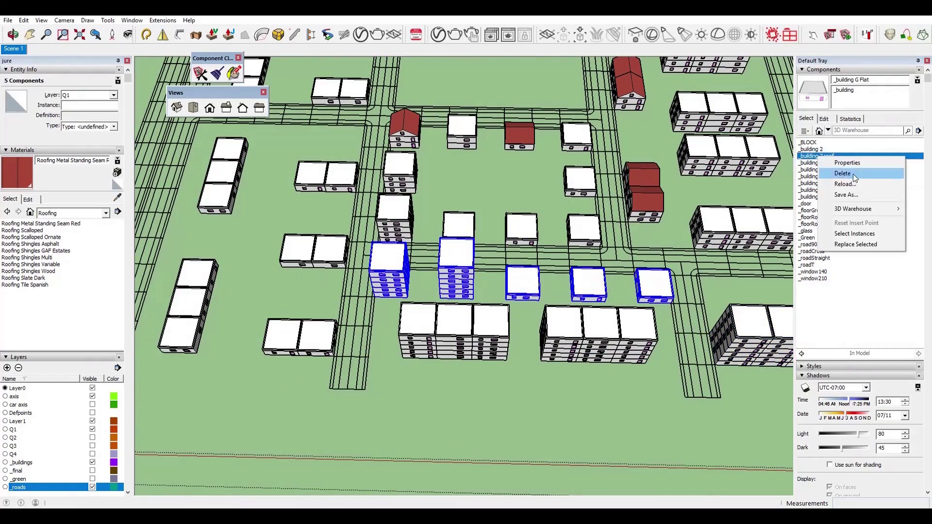
left_click(853, 242)
Replace the second and third roofed houses in that row with _building 2.
left_click(457, 274)
right_click(813, 150)
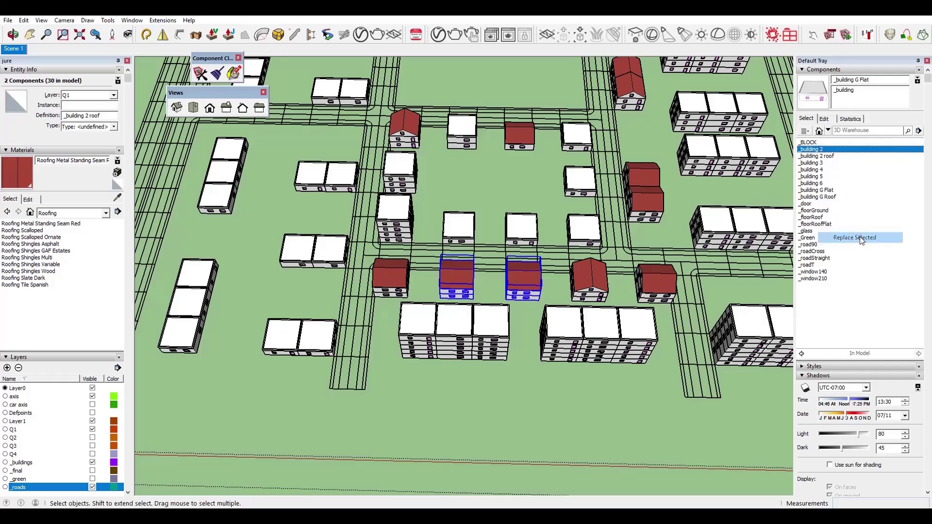
left_click(850, 238)
Replace the single flat-roof house facing the paired roofed buildings with _building G Roof.
middle_click_drag(510, 270, 507, 189)
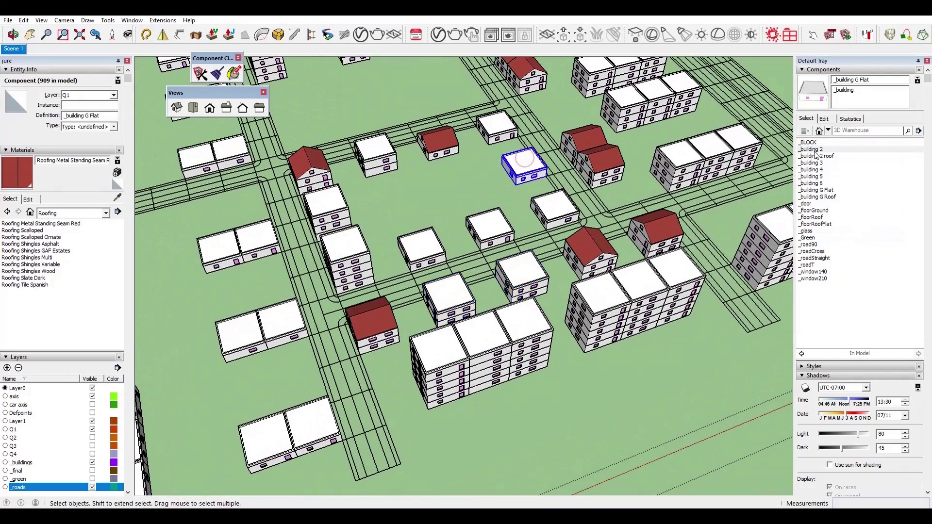
right_click(825, 197)
left_click(853, 282)
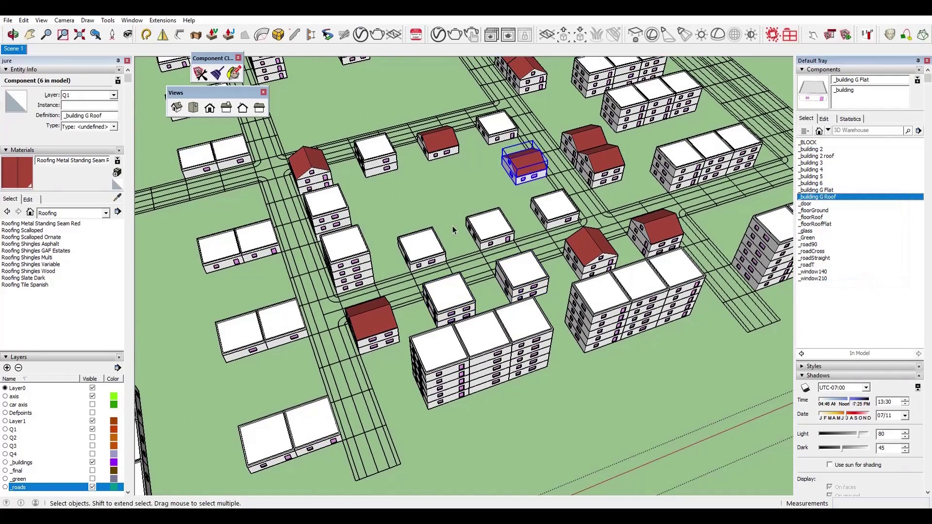
Replace the flat-roof house beside the corner roofed house and the four-storey building by the side road with _building 2 roof.
middle_click_drag(395, 209, 393, 171)
right_click(825, 158)
left_click(860, 241)
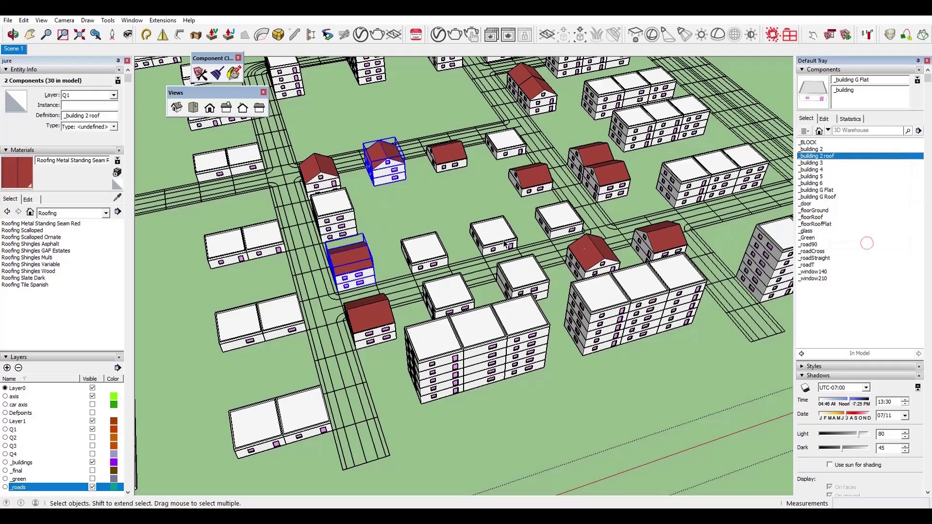
Replace the three-storey building and the nearby inner flat-roof house first with _building 2 roof, finally with _building 2.
right_click(820, 156)
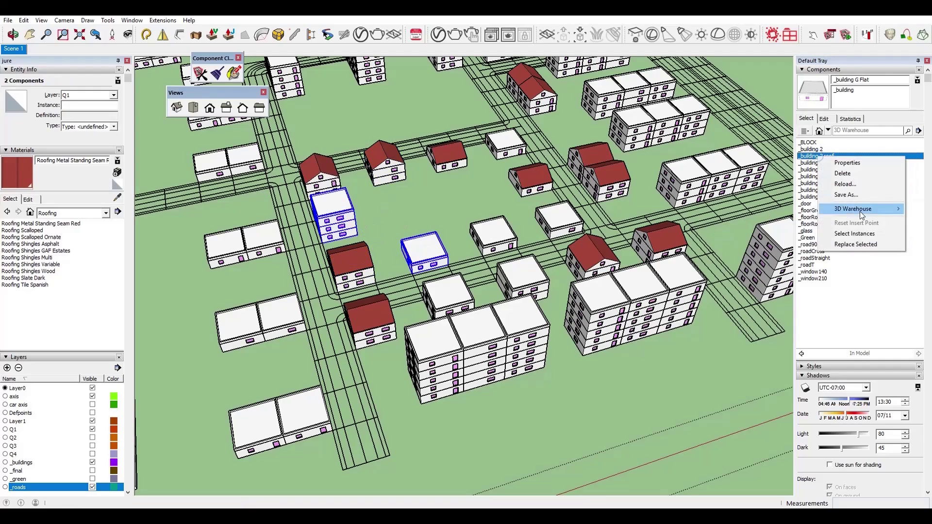
left_click(857, 241)
middle_click_drag(400, 257, 399, 222)
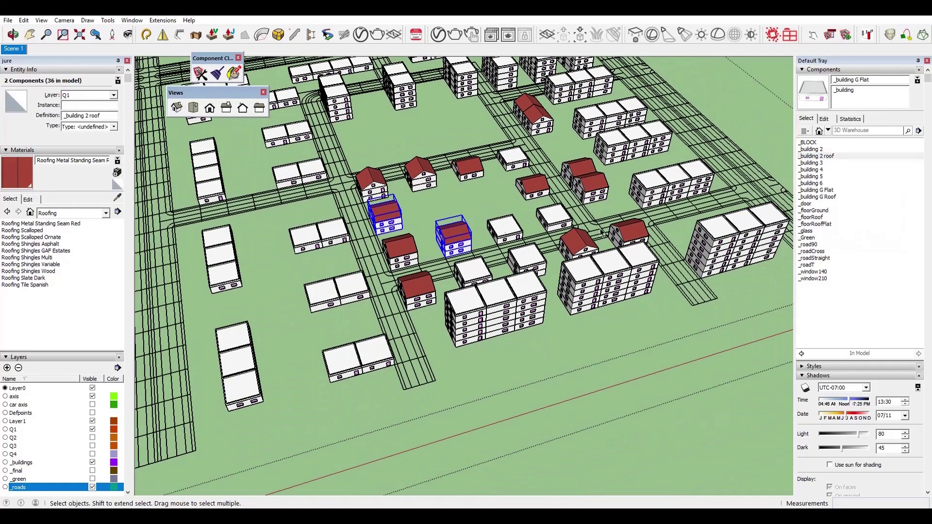
right_click(822, 150)
left_click(826, 238)
left_click(680, 218)
Replace the L-shaped corner row and the adjoining long flat-roof rows along Q1's main roads with _building 4.
scroll(679, 218, "down", 2)
middle_click_drag(485, 160, 427, 151)
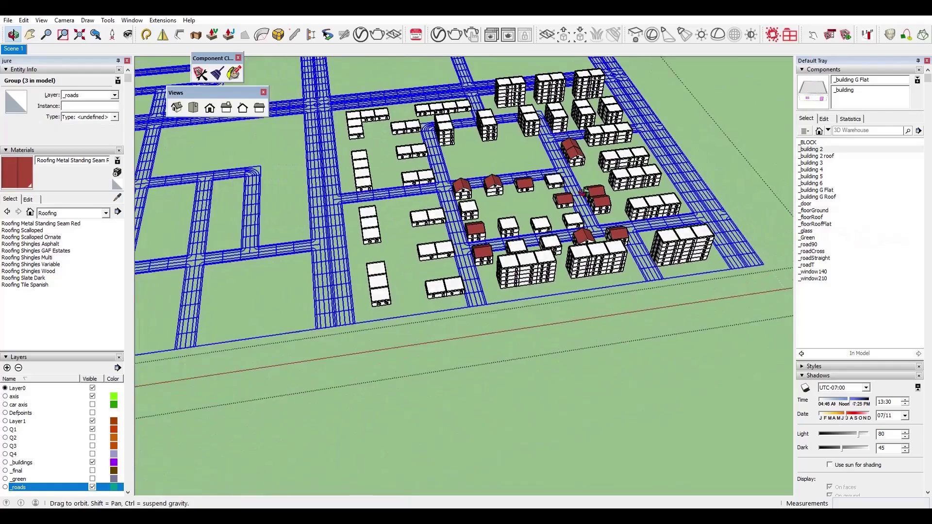
scroll(417, 105, "up", 2)
scroll(416, 105, "up", 3)
left_click_drag(578, 136, 444, 125)
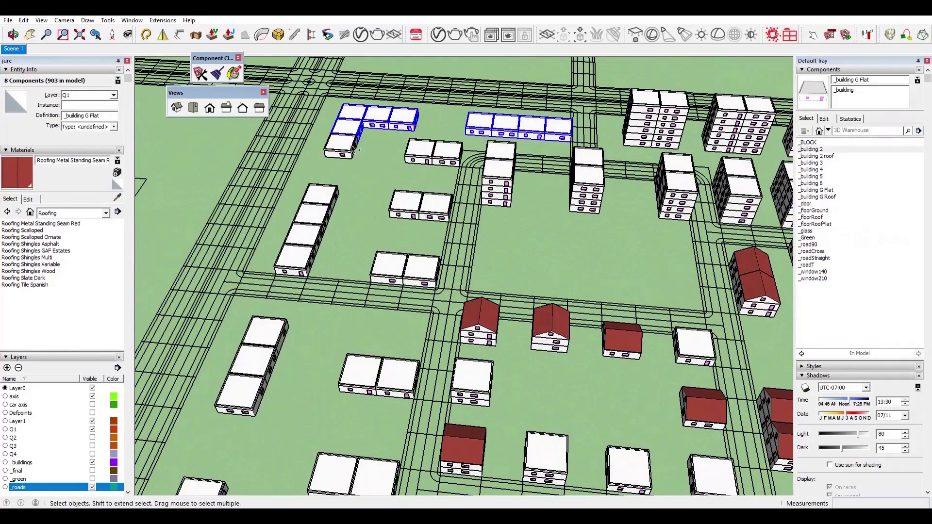
right_click(826, 170)
left_click(869, 256)
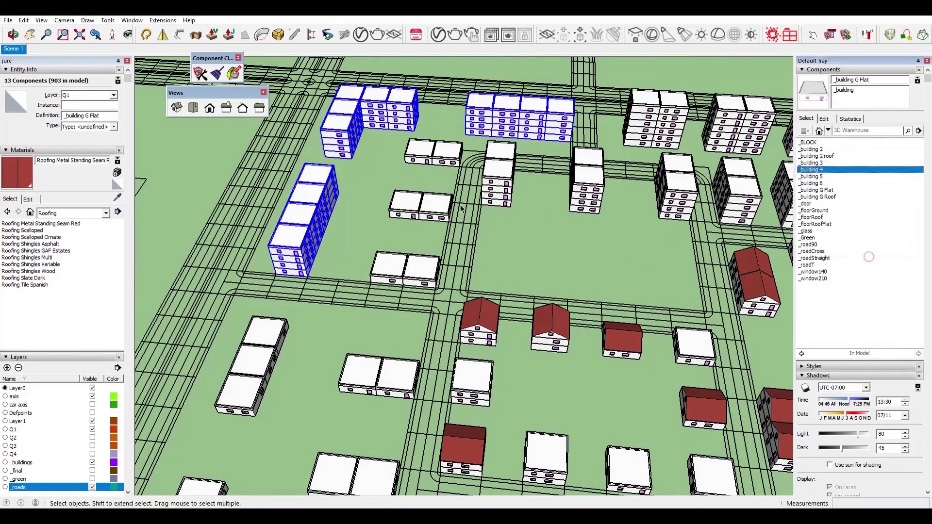
Replace the three two-unit flat-roof buildings beside the new four-storey rows with _building 2 roof.
scroll(412, 185, "down", 2)
middle_click_drag(401, 217, 438, 211)
left_click_drag(438, 159, 419, 253)
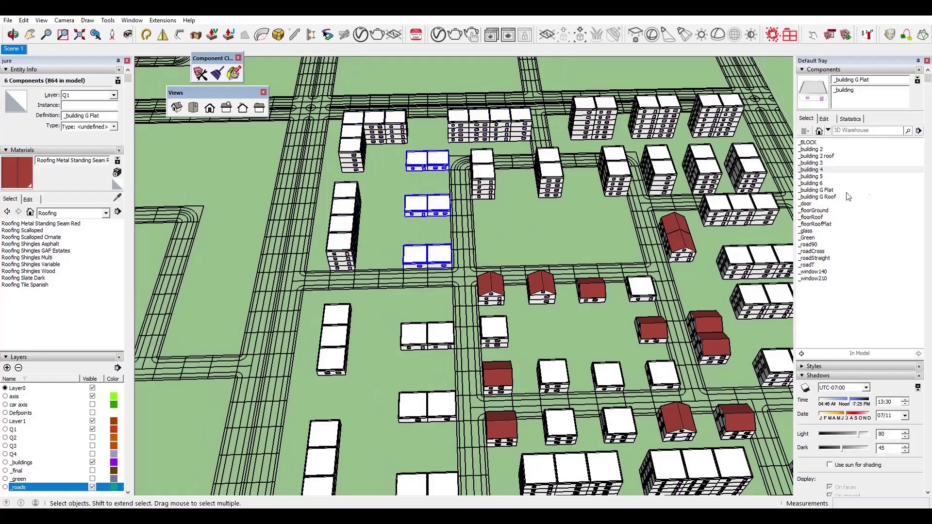
right_click(822, 157)
left_click(865, 241)
Replace the three two-unit flat-roof buildings in Q1's adjacent block across the side road with _building 3.
scroll(539, 237, "down", 2)
middle_click_drag(544, 232, 525, 237)
scroll(502, 243, "down", 2)
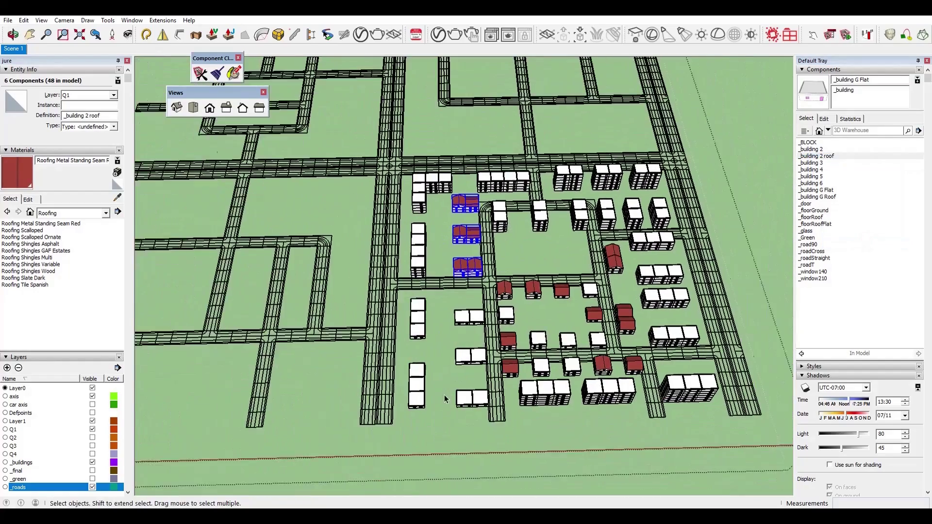
scroll(440, 374, "up", 2)
scroll(440, 373, "up", 1)
left_click_drag(477, 264, 446, 430)
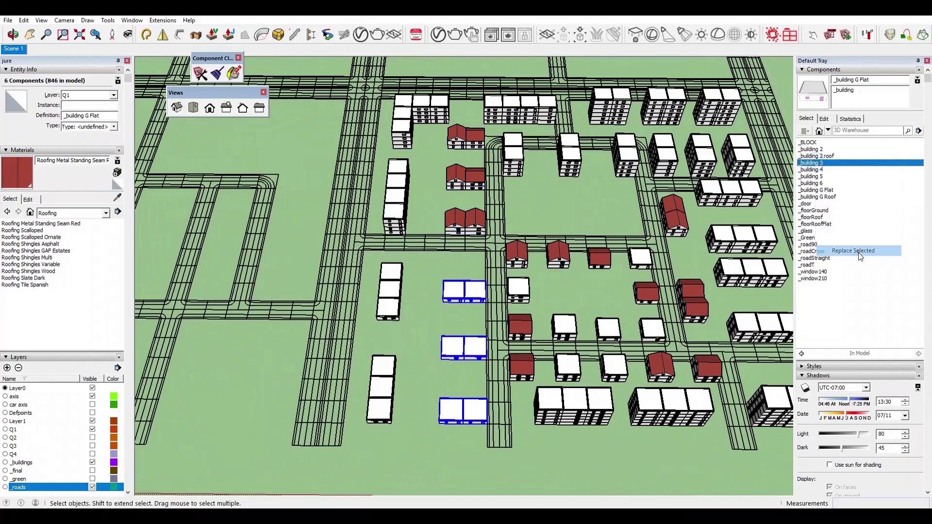
Replace the two remaining three-unit rows beside the main road first with _building 2 roof, finally with _building 6.
middle_click_drag(421, 340, 445, 342)
left_click_drag(398, 270, 378, 421)
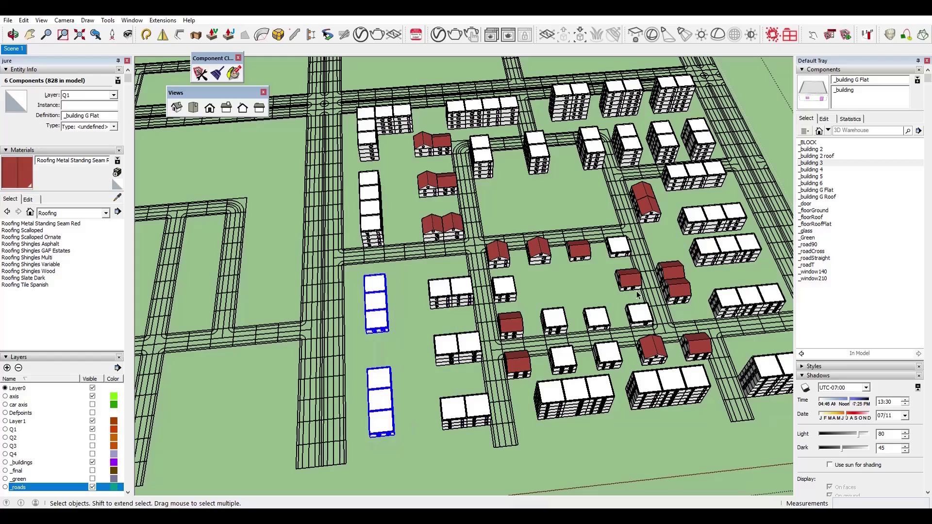
right_click(823, 156)
left_click(856, 240)
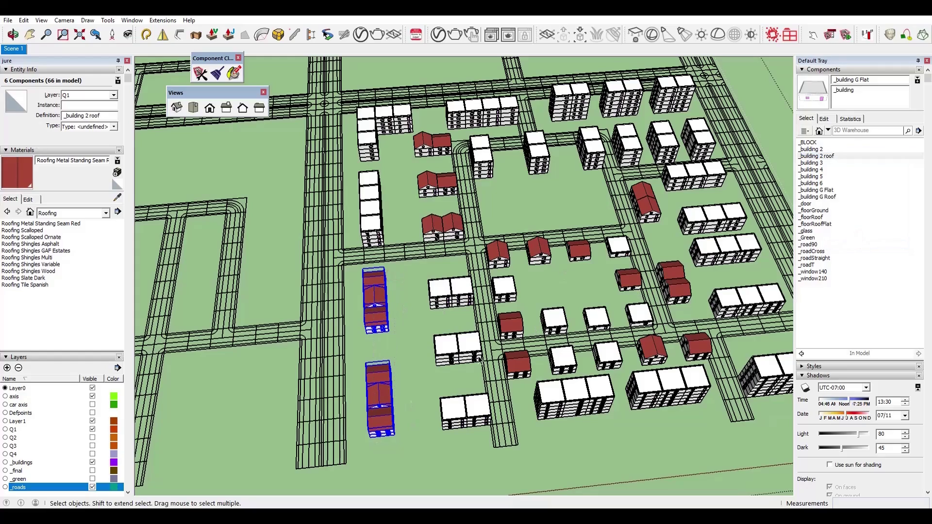
right_click(820, 184)
left_click(853, 267)
Hide layer Q1 and make layer Q2 visible.
middle_click_drag(437, 340, 488, 301)
scroll(487, 244, "down", 3)
left_click(92, 429)
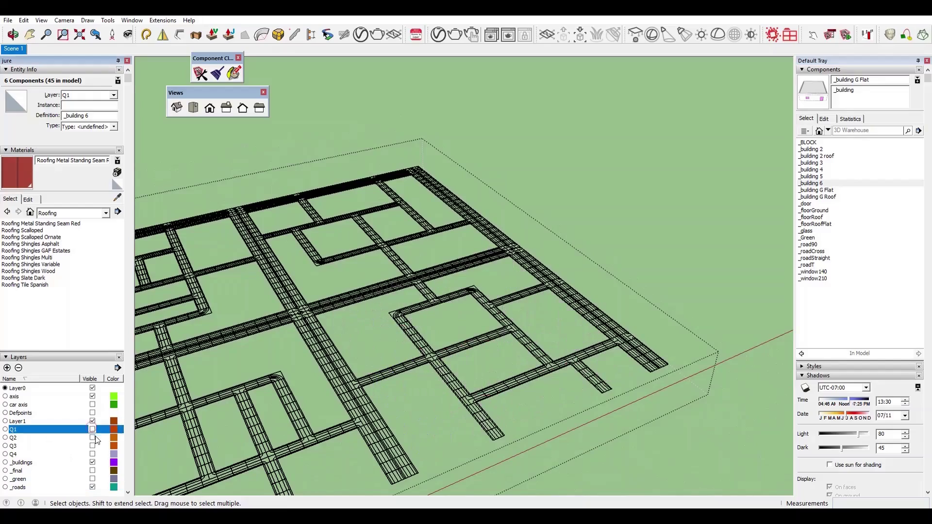
left_click(92, 438)
Replace Q2's flat-roof rows by the main road junction, the far corner column and selected outer-edge buildings with _building 6.
middle_click_drag(238, 484, 426, 434, "shift")
scroll(426, 433, "up", 3)
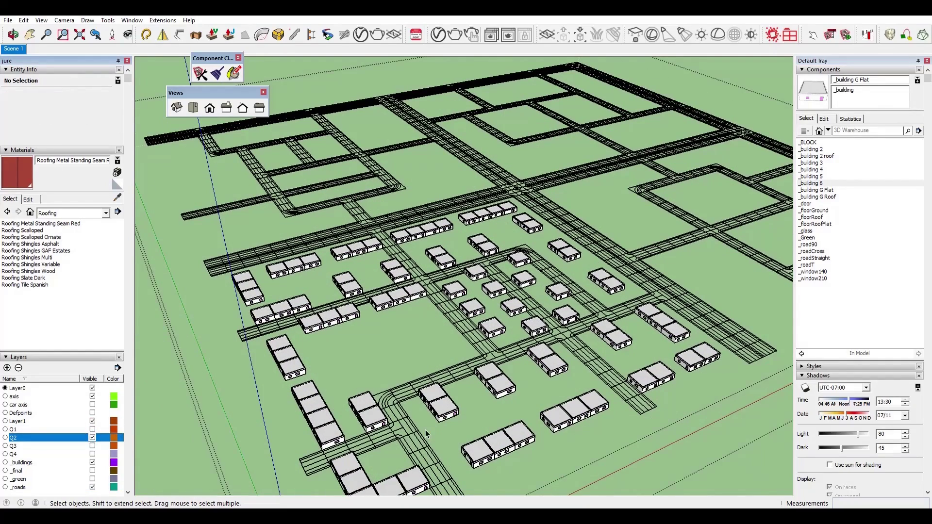
middle_click_drag(452, 325, 430, 365)
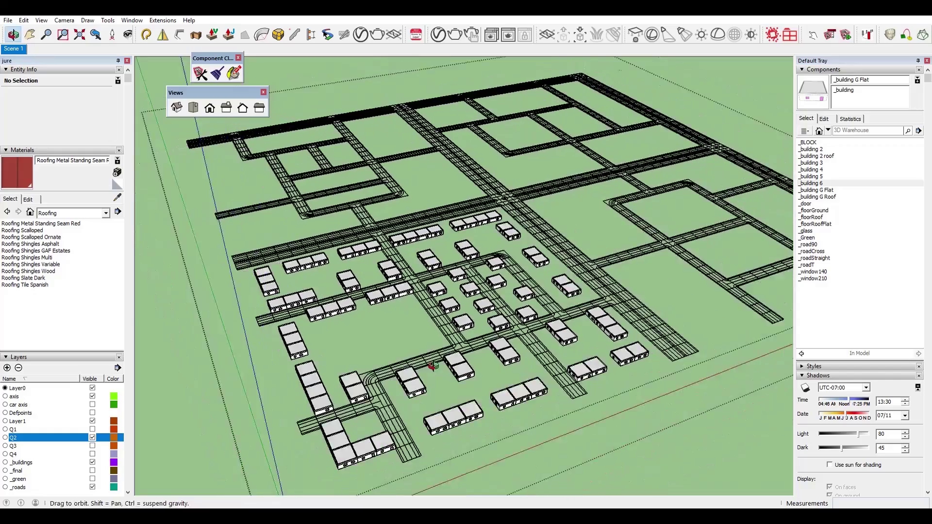
scroll(432, 362, "up", 3)
left_click_drag(559, 131, 367, 180)
scroll(407, 175, "down", 3)
middle_click_drag(418, 170, 384, 194)
scroll(406, 163, "up", 2)
left_click_drag(336, 154, 311, 191, "ctrl")
left_click_drag(563, 367, 458, 402, "ctrl")
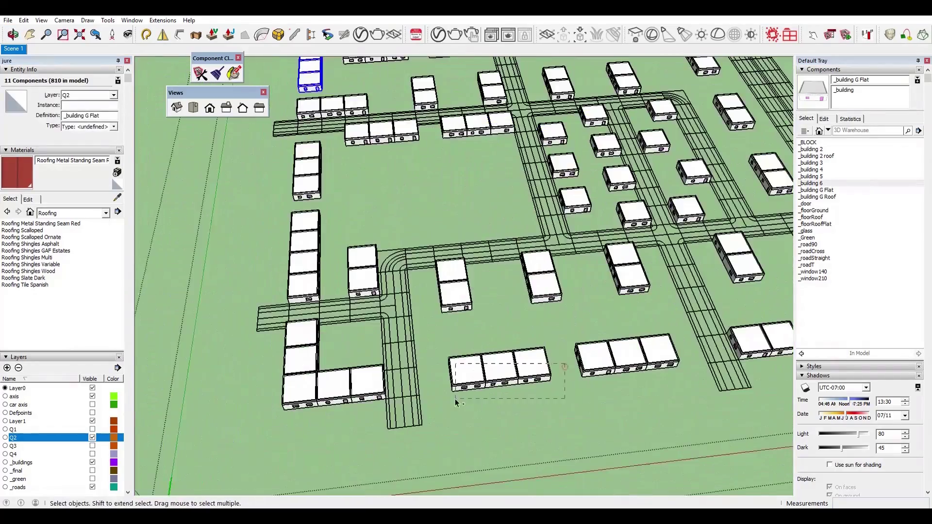
scroll(458, 378, "down", 2)
left_click_drag(687, 311, 653, 334, "ctrl")
left_click_drag(616, 250, 588, 284, "ctrl")
scroll(597, 233, "up", 2)
right_click(811, 183)
left_click(840, 210)
Replace the remaining flat-roof columns along Q2's two side edges with _building 4.
middle_click_drag(610, 271, 601, 273)
left_click_drag(616, 123, 596, 145)
left_click_drag(653, 246, 631, 271, "ctrl")
left_click_drag(682, 331, 671, 353, "ctrl")
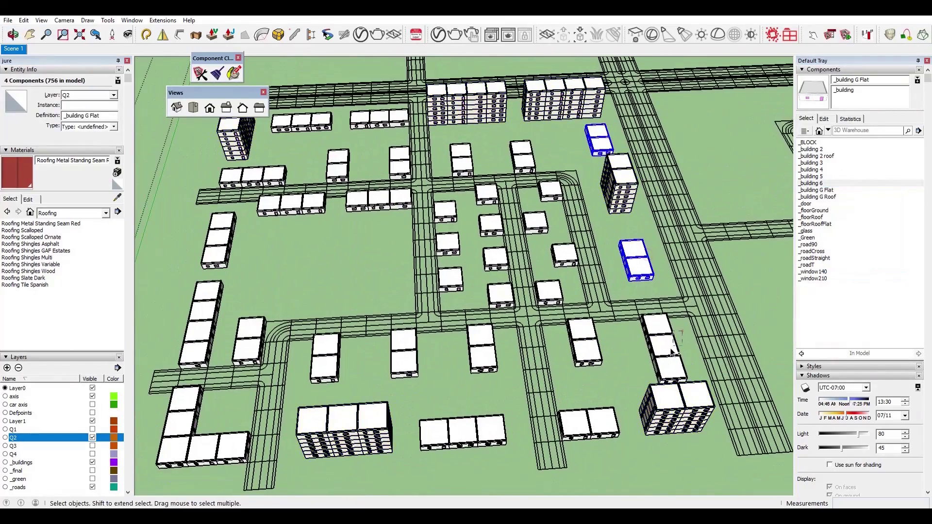
left_click_drag(223, 308, 197, 345, "ctrl")
right_click(812, 169)
left_click(841, 196)
Replace Q2's remaining outer flat-roof rows, including the L-shaped corner group and the front rows, with _building 5.
left_click_drag(306, 208, 264, 226)
left_click_drag(343, 147, 296, 167, "ctrl")
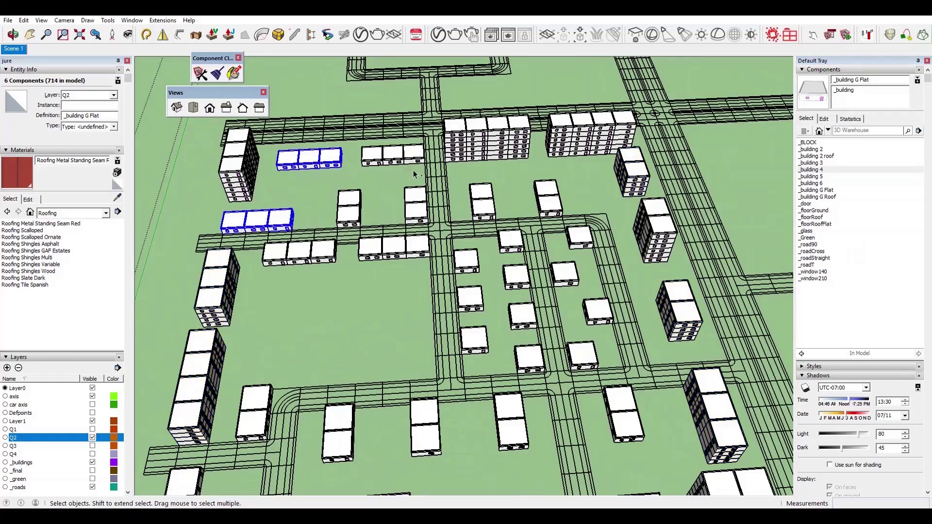
left_click_drag(423, 147, 374, 166, "ctrl")
scroll(330, 364, "down", 2)
left_click_drag(280, 419, 229, 459, "ctrl")
left_click_drag(519, 447, 517, 449, "ctrl")
right_click(813, 177)
left_click(862, 267)
Replace the row of five two-unit flat-roof buildings between Q2's curved road and the front blocks with _building 3.
scroll(302, 390, "up", 2)
left_click_drag(304, 343, 272, 374)
left_click_drag(381, 362, 354, 391, "ctrl")
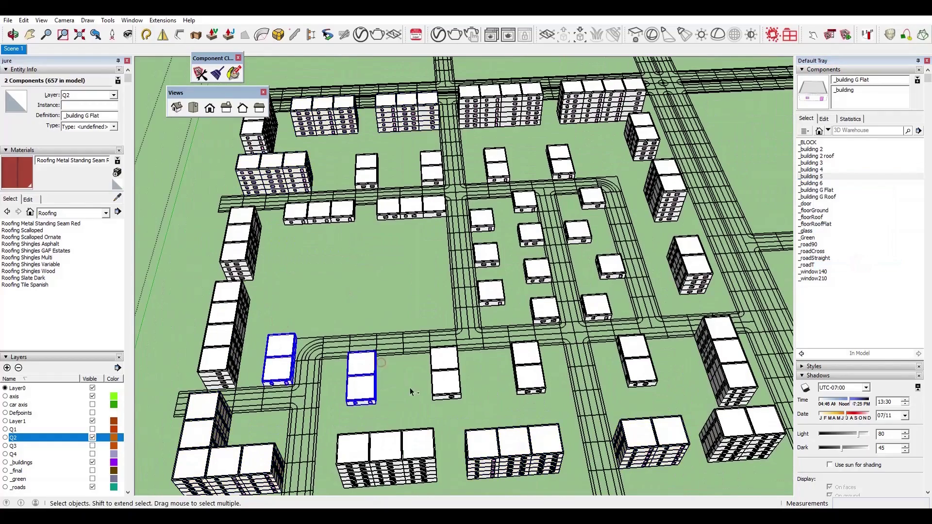
right_click(816, 164)
left_click(847, 254)
Replace the four two-unit flat-roof buildings behind Q2's main-road blocks with _building 2 roof.
left_click_drag(387, 147, 347, 172)
left_click_drag(439, 146, 410, 170, "ctrl")
left_click_drag(581, 143, 491, 170, "ctrl")
right_click(816, 156)
left_click(847, 247)
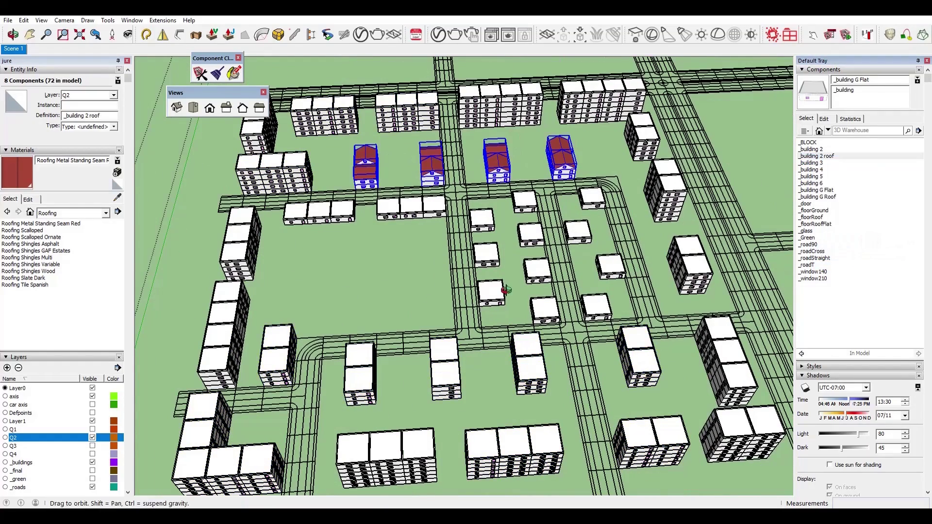
Replace three of the single-unit flat-roof buildings in Q2's inner road block with _building G Roof.
middle_click_drag(506, 292, 503, 274)
right_click(823, 150)
left_click(852, 240)
left_click(522, 207)
left_click(576, 234, "ctrl")
left_click(596, 304, "ctrl")
right_click(829, 155)
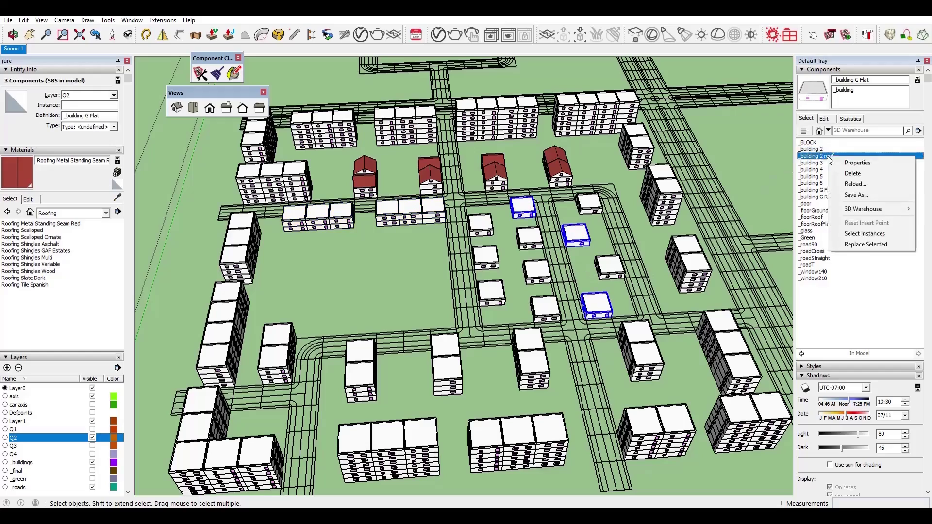
right_click(815, 196)
left_click(855, 286)
Replace further single-unit buildings in Q2's inner road block with _building 2 and three others with _building 2 roof.
right_click(819, 150)
left_click(855, 240)
left_click(491, 292)
left_click(537, 269, "ctrl")
left_click(610, 266, "ctrl")
right_click(820, 156)
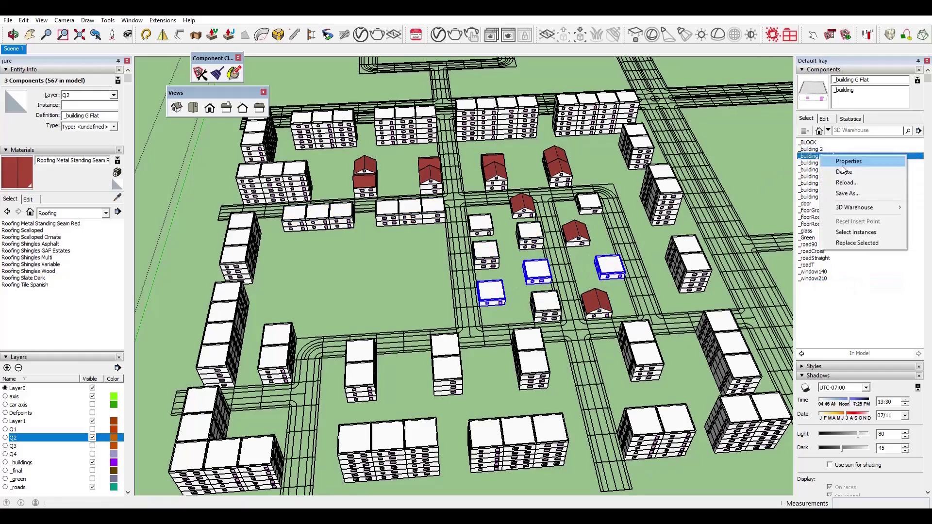
left_click(852, 246)
Hide layer Q2 and show layer Q3.
middle_click_drag(515, 233, 488, 126)
left_click(93, 438)
left_click(92, 445)
scroll(607, 182, "up", 5)
middle_click_drag(514, 233, 526, 306)
Replace Q3's flat-roof rows at three corners and one column on each side edge with _building 6.
left_click_drag(604, 201, 554, 213)
left_click_drag(607, 231, 588, 272, "ctrl")
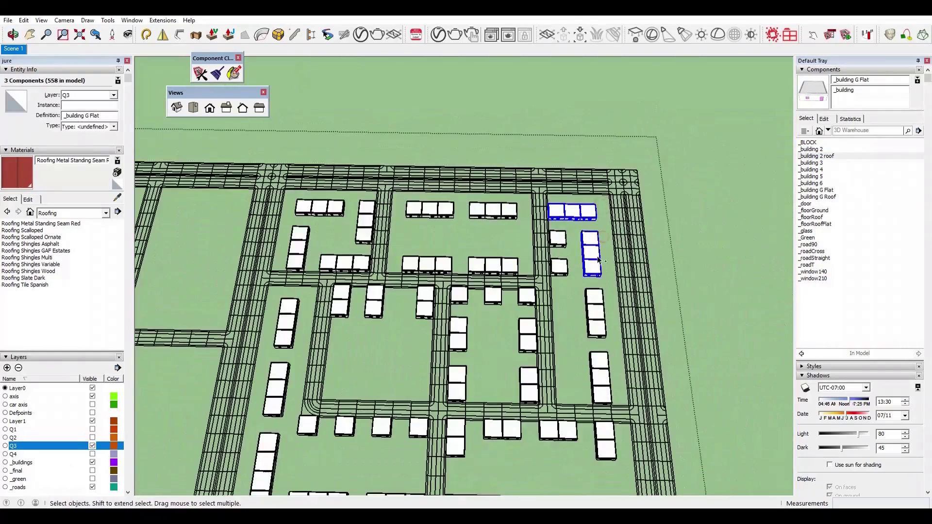
left_click_drag(617, 328, 593, 362, "ctrl")
left_click_drag(622, 419, 586, 429, "ctrl")
right_click(812, 184)
left_click(846, 273)
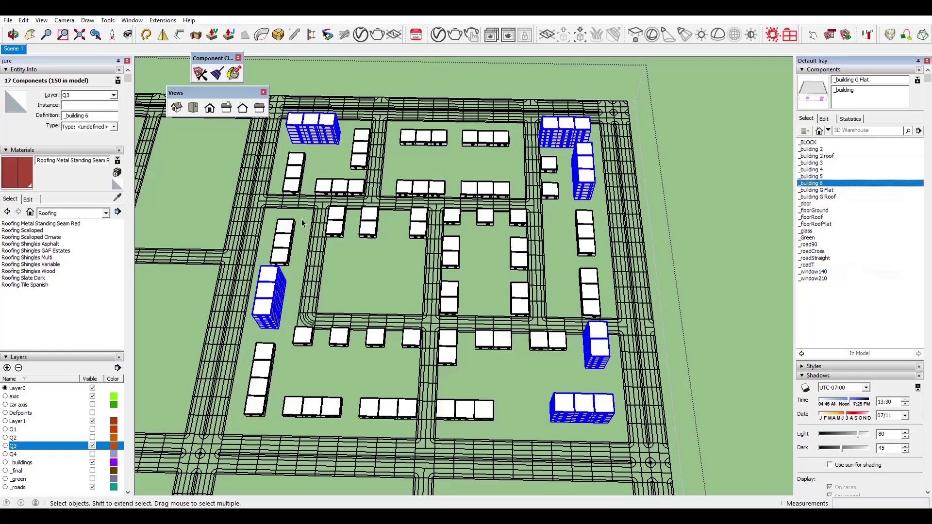
Replace five more of Q3's outer flat-roof rows and columns with _building 5 and another six with _building 4.
left_click_drag(302, 222, 278, 258)
left_click_drag(346, 388, 294, 410, "ctrl")
right_click(821, 177)
left_click_drag(506, 122, 391, 152, "ctrl")
left_click(849, 265)
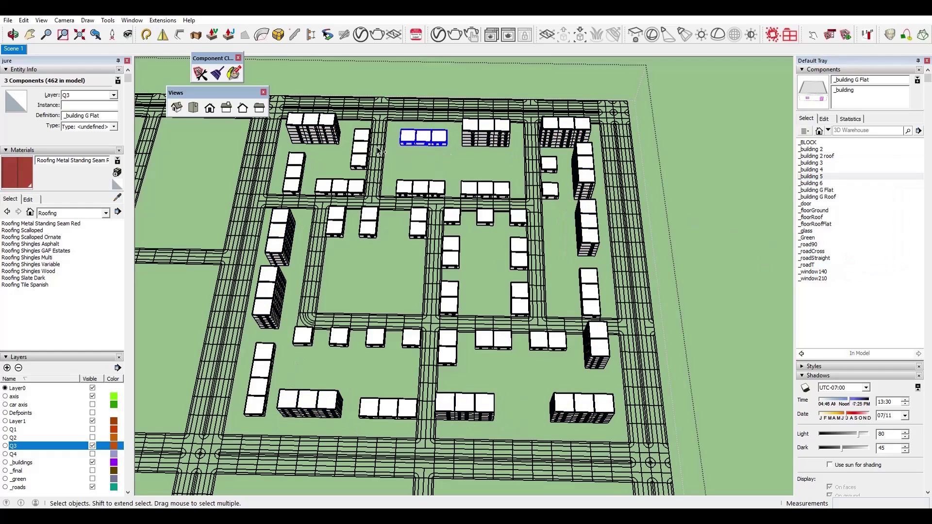
right_click(817, 170)
left_click(852, 256)
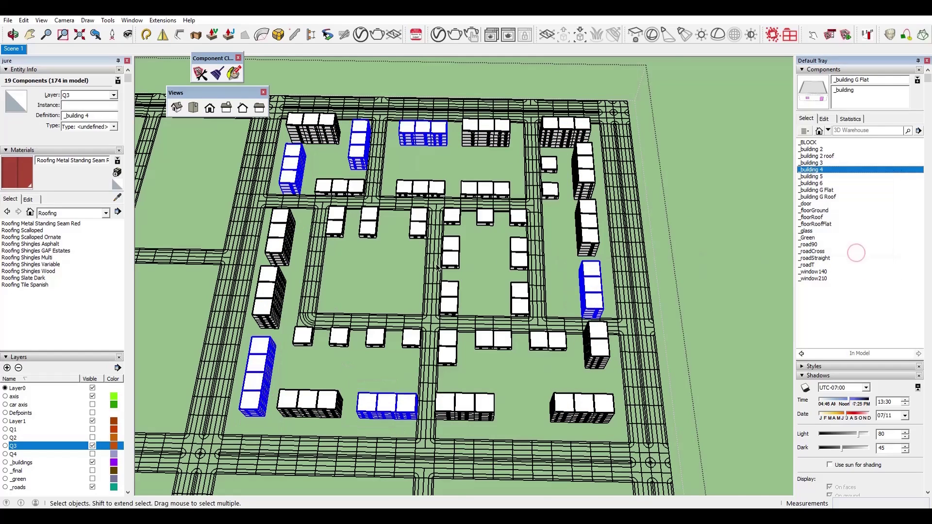
Replace Q3's three rows along the inner cross road, plus nearby two-unit blocks, with _building 3.
scroll(452, 228, "up", 3)
mouse_move(449, 253)
middle_mouse_down()
mouse_move(451, 228)
mouse_move(449, 267)
middle_mouse_up()
left_click_drag(278, 160, 531, 209)
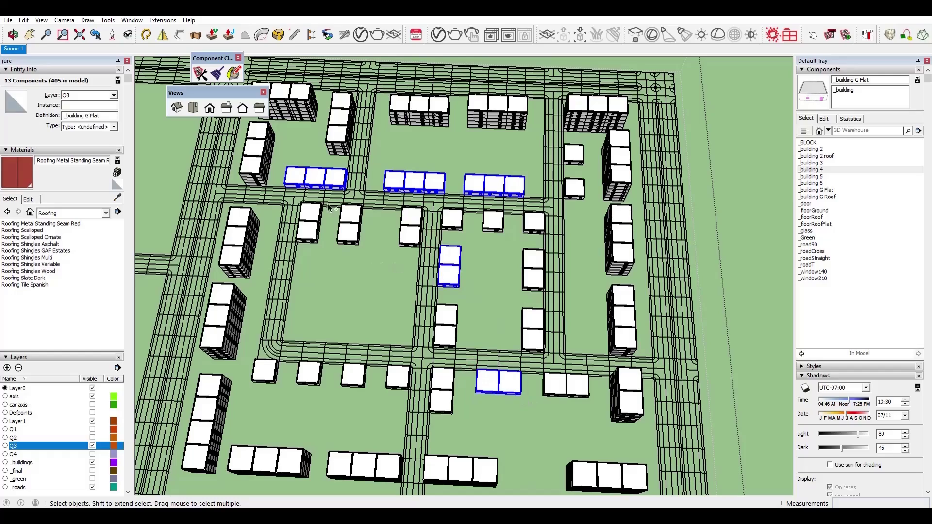
left_click_drag(580, 415, 598, 420, "ctrl")
right_click(819, 163)
left_click(853, 251)
Show the _green layer and delete the green tile next to the two single-unit buildings in Q3's side strip.
left_click(574, 153)
middle_click_drag(491, 327, 573, 362)
middle_click_drag(568, 302, 570, 279)
left_click(93, 480)
left_click(567, 256)
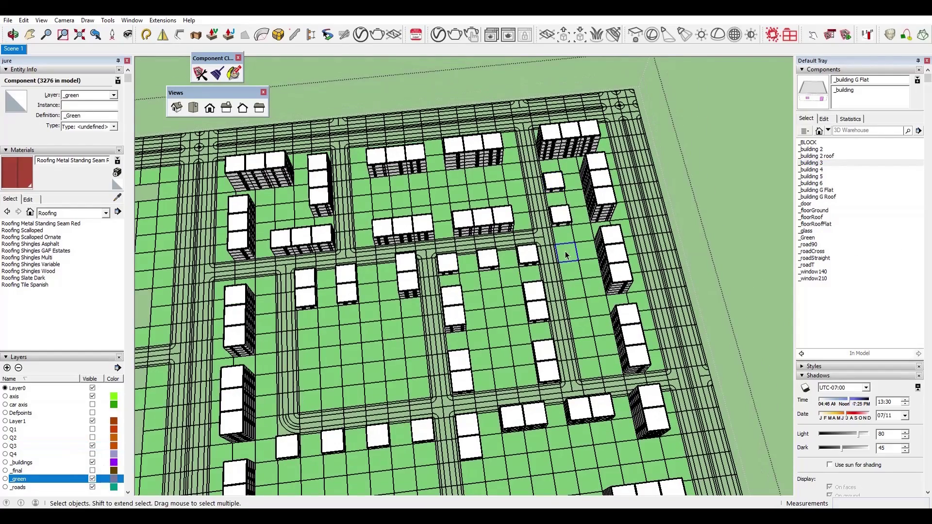
key("Delete")
Copy the single-unit flat-roof building four times to extend its column along Q3's side strip, and hide the _green layer.
left_click(560, 215)
key("m")
key("ctrl")
left_click(574, 242)
left_click(581, 277)
key("ctrl")
left_click(582, 277)
left_click(589, 314)
key("ctrl")
left_click(588, 259)
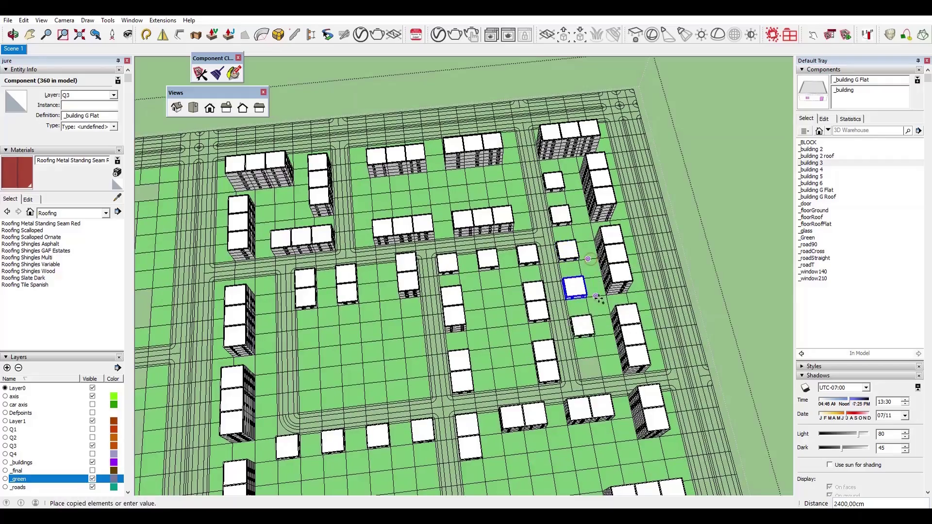
left_click(604, 328)
key("space")
left_click(589, 356)
left_click(92, 479)
Replace two single-unit buildings in Q3's side strip and one in the inner block with _building G Roof.
middle_click_drag(553, 340, 503, 261)
scroll(536, 204, "up", 4)
left_click(540, 183)
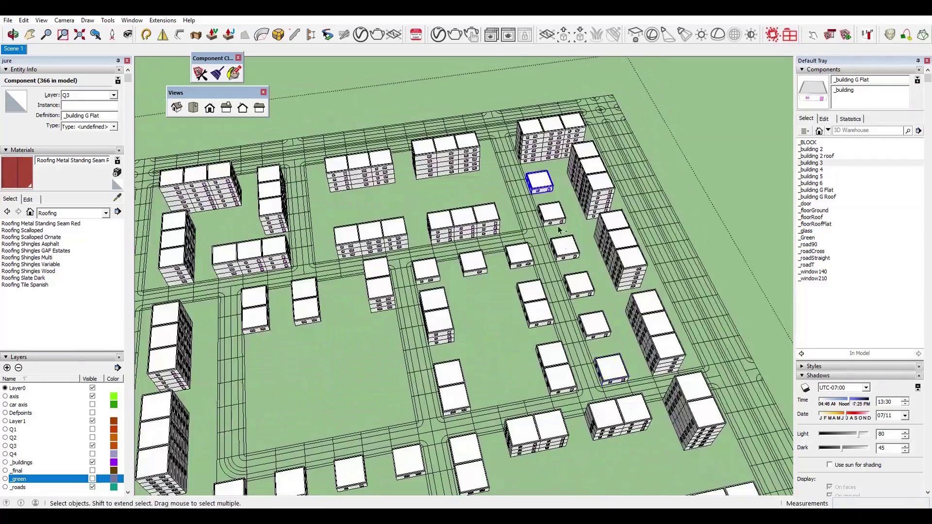
right_click(829, 197)
left_click(856, 286)
Replace a side-strip unit and the adjacent two-unit column in Q3 with _building 2 roof, and five nearby flat units with _building 2.
left_click(594, 324)
left_click(551, 355, "ctrl")
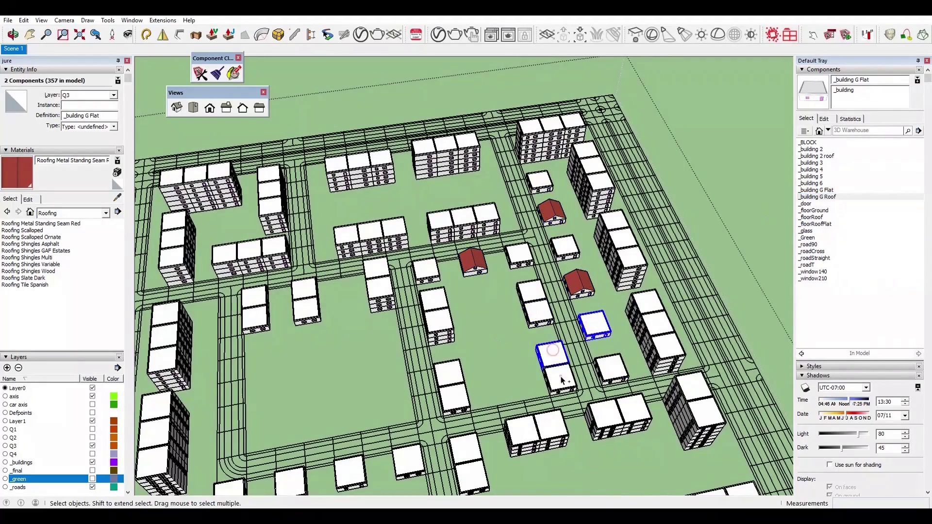
left_click(561, 381, "ctrl")
middle_click_drag(486, 330, 481, 288)
left_click(542, 268)
left_click(533, 250, "ctrl")
right_click(820, 150)
left_click(858, 238)
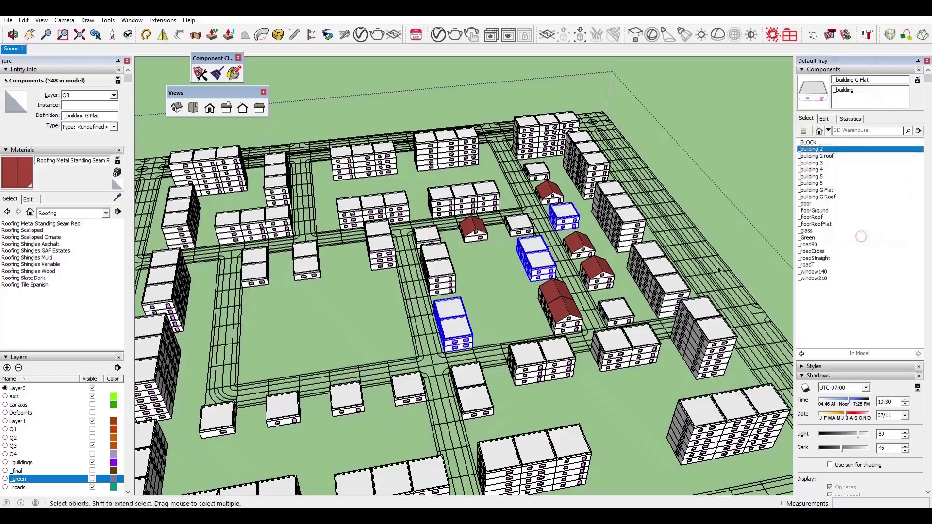
Below Q3's curved road, replace the two-unit column and one single unit with _building 2, and two alternating units with _building 2 roof.
middle_click_drag(490, 355, 492, 344)
left_click(475, 383)
left_click(348, 386, "ctrl")
right_click(820, 150)
left_click(856, 240)
left_click(285, 394)
left_click(410, 378, "ctrl")
right_click(820, 157)
left_click(858, 246)
Replace a remaining flat-roof building beside Q3's curved road with _building 3.
middle_click_drag(410, 384, 466, 357)
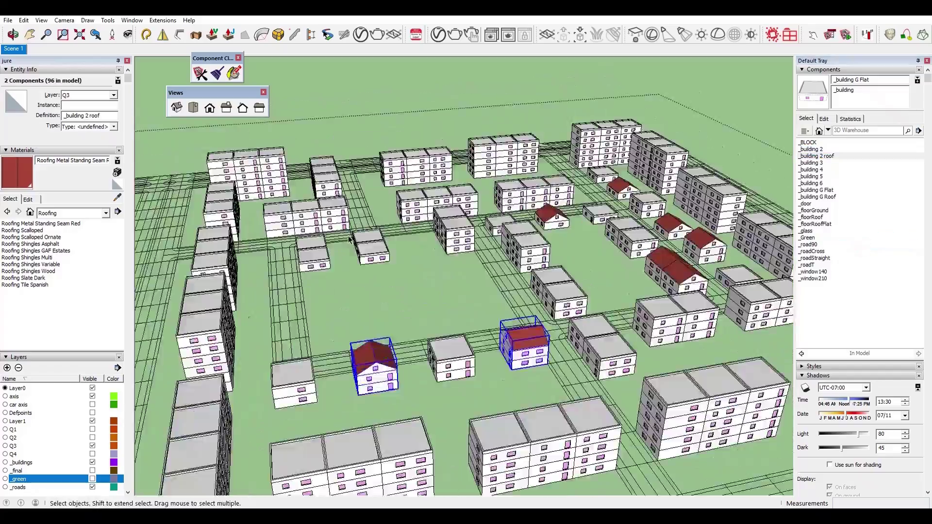
left_click(290, 343)
right_click(820, 164)
left_click(872, 253)
Hide layer Q3 and show layer Q4.
scroll(452, 282, "down", 10)
middle_click_drag(466, 291, 535, 370)
left_click(92, 446)
left_click(93, 454)
scroll(494, 249, "up", 8)
scroll(494, 247, "down", 3)
middle_click_drag(493, 248, 497, 234)
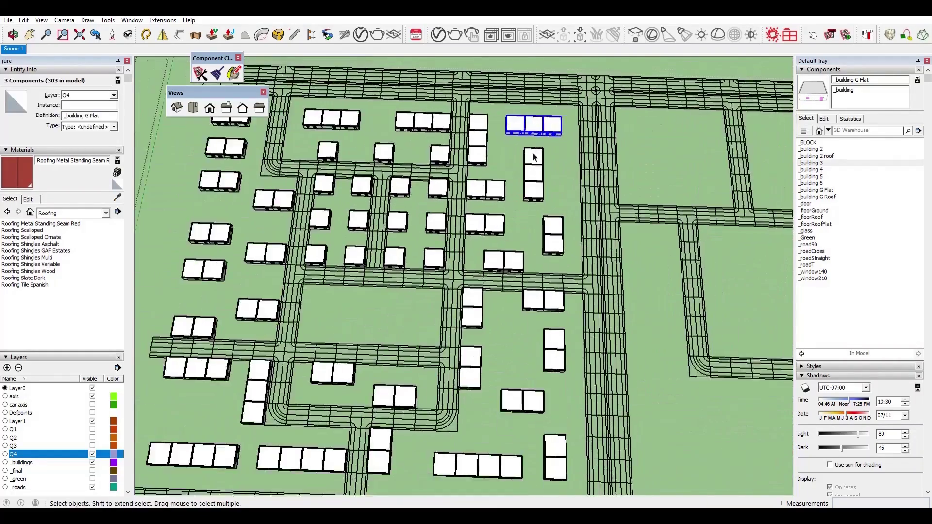
Replace Q4's back rows, the columns along the main road and selected front blocks with _building 6.
left_click(558, 323, "ctrl")
left_click(562, 246, "ctrl")
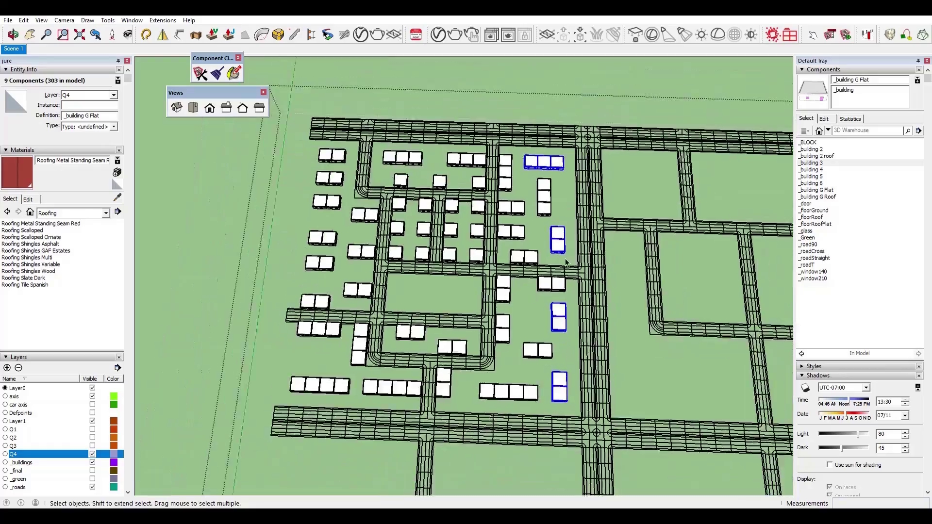
scroll(419, 294, "up", 3)
left_click_drag(418, 294, 353, 270, "ctrl")
middle_click_drag(386, 277, 462, 428, "shift")
right_click(813, 183)
middle_click_drag(461, 301, 524, 218)
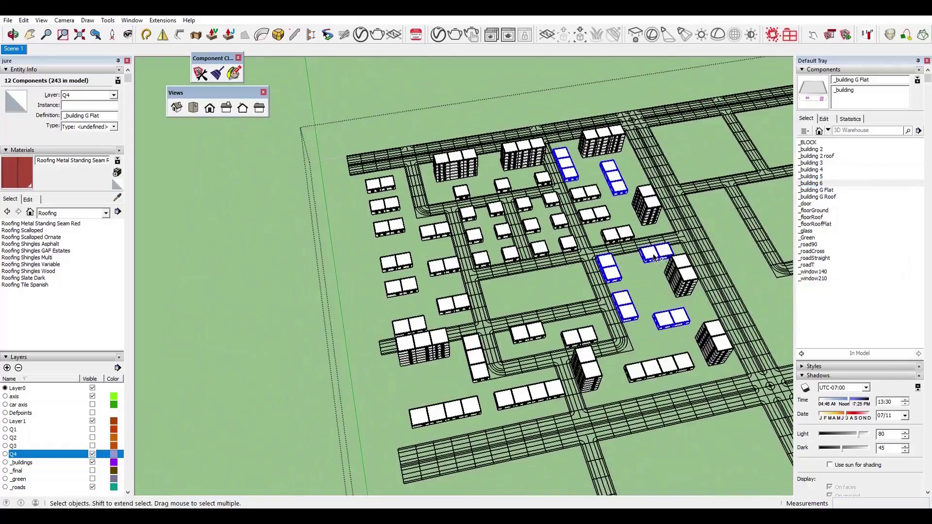
Replace Q4's blocks just inside the main-road columns with _building 5, and the outer edge pairs and front rows with _building 4.
right_click(813, 176)
left_click_drag(354, 146, 422, 335)
left_click_drag(479, 444, 382, 405, "ctrl")
right_click(816, 168)
left_click(854, 257)
Replace Q4's second line of two-unit blocks with _building 3 and the two pairs inside the curved road with _building 2 roof.
right_click(812, 163)
left_click(853, 252)
right_click(816, 156)
left_click(853, 246)
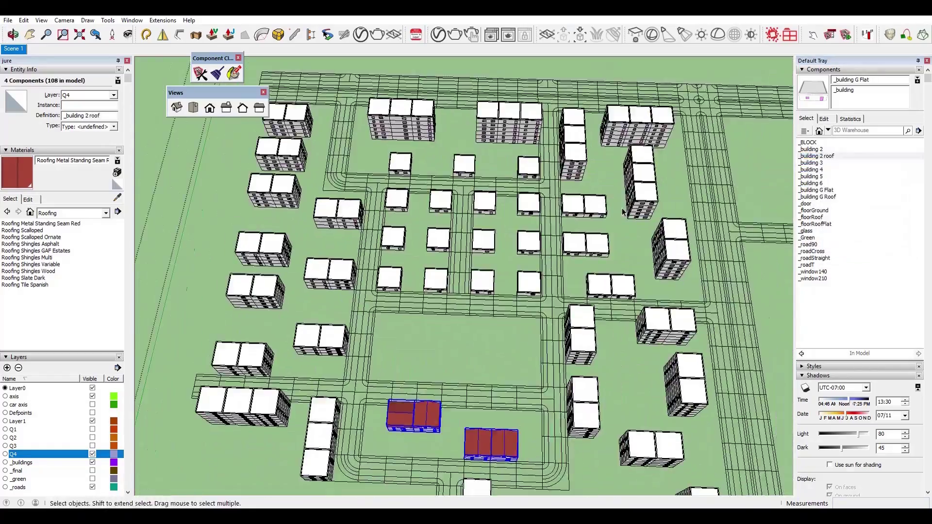
Replace selected single-unit buildings in Q4's central grid with _building G Roof.
scroll(485, 219, "up", 3)
left_click(416, 227, "ctrl")
right_click(826, 197)
left_click(864, 286)
left_click(554, 221)
Show layers Q1, Q2 and Q3 together with Q4, keeping the _final layer hidden.
middle_click_drag(486, 311, 505, 242)
scroll(466, 271, "down", 5)
left_click(92, 471)
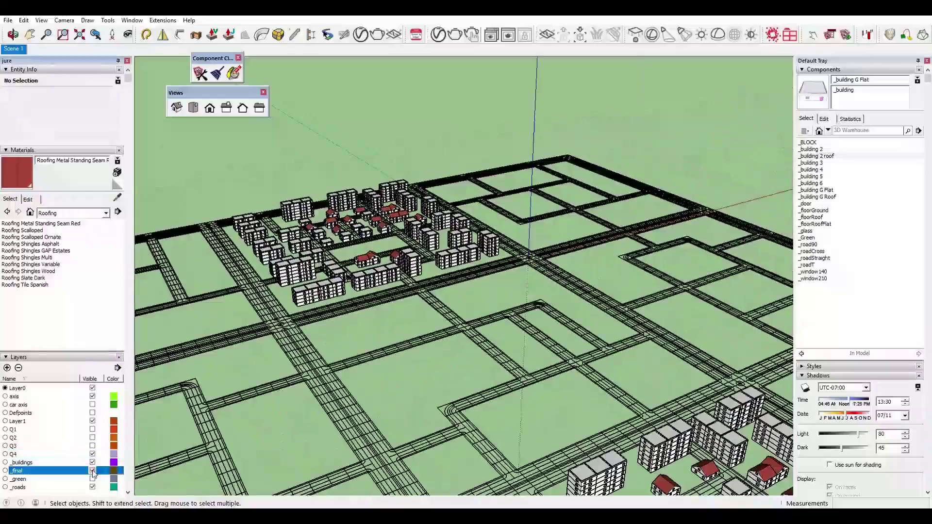
left_click(92, 430)
left_click(92, 438)
left_click(93, 471)
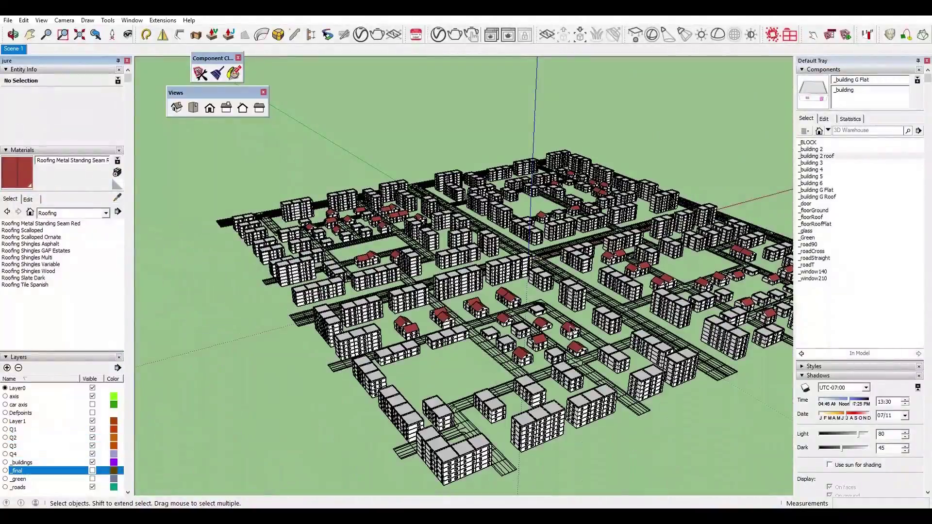
Copy the _BLOCK component to extend the city to four blocks, and hide quarter layer Q4.
middle_click_drag(582, 281, 548, 335)
scroll(423, 340, "up", 5)
middle_click_drag(418, 374, 451, 311)
scroll(477, 390, "up", 2)
scroll(478, 390, "down", 5)
middle_click_drag(478, 390, 457, 272)
left_click_drag(456, 181, 483, 194)
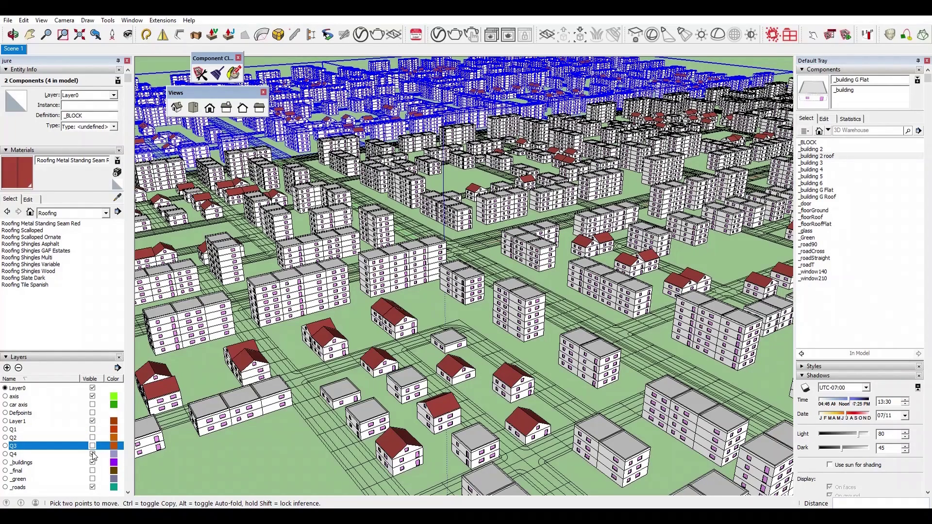
left_click(92, 454)
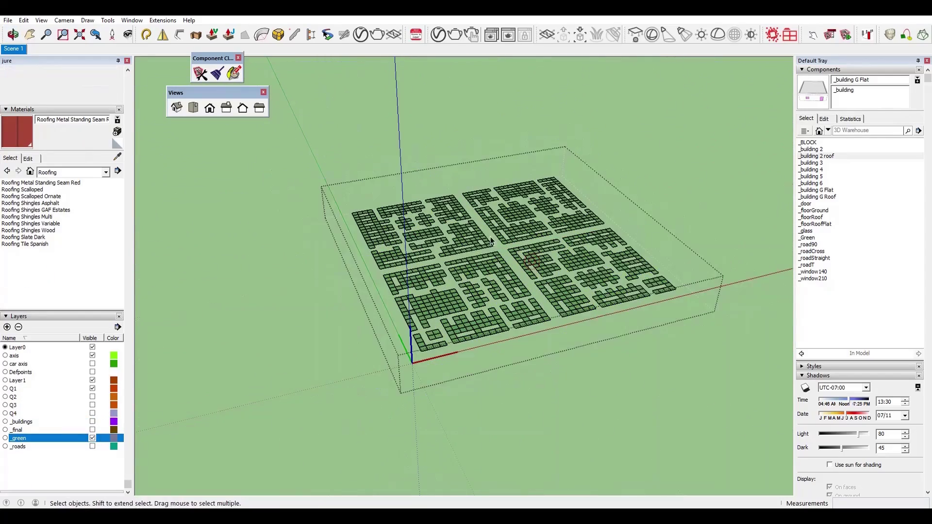
Explode the green tiles on the _green layer and soften their coplanar edges into continuous surfaces.
right_click(585, 265)
left_click(616, 359)
left_click_drag(312, 145, 708, 380)
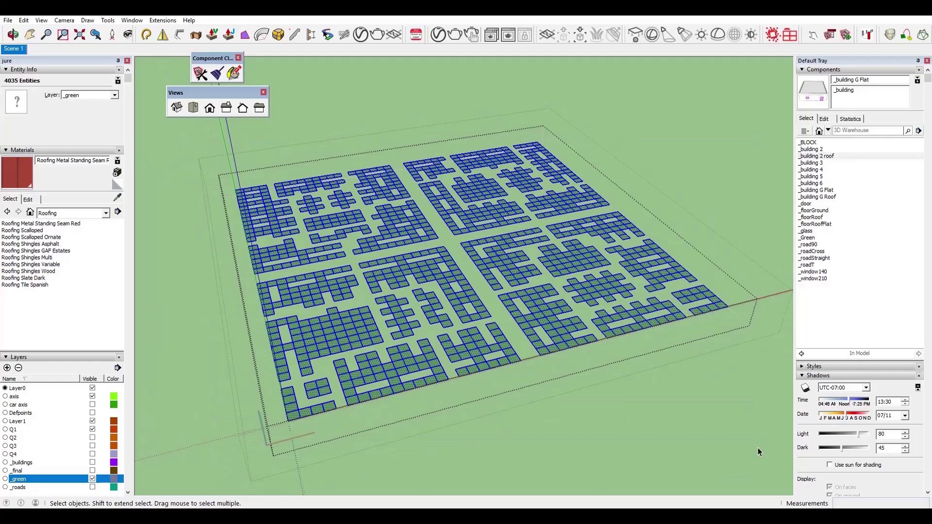
left_click(818, 375)
left_click(803, 467)
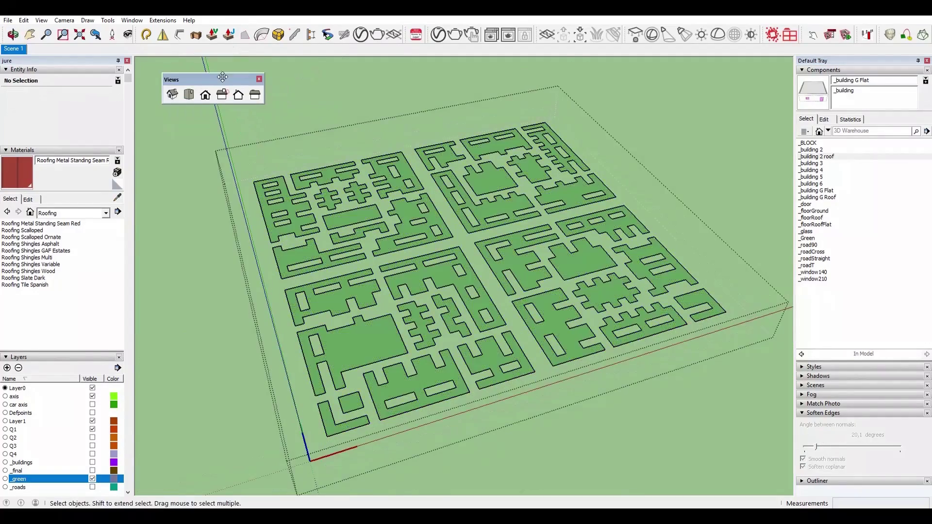
left_click_drag(222, 77, 201, 63)
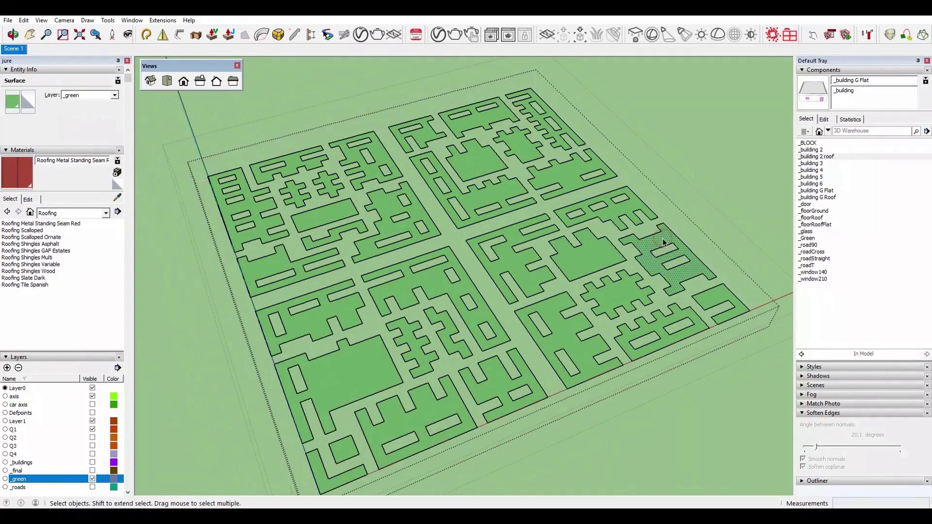
middle_click_drag(632, 264, 517, 272)
left_click(518, 272)
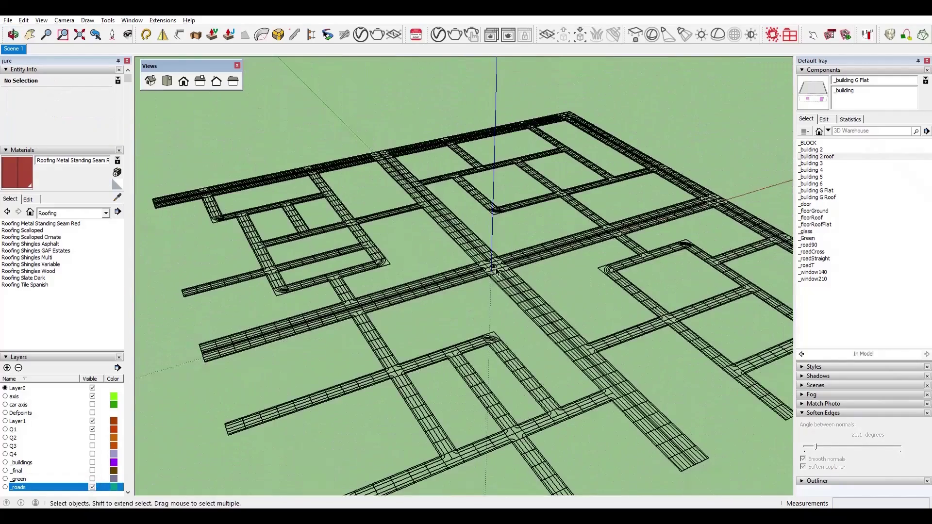
Open the _roadCross component at the main intersection and copy its axis edges straight up above the road.
scroll(497, 270, "up", 5)
left_click(498, 260)
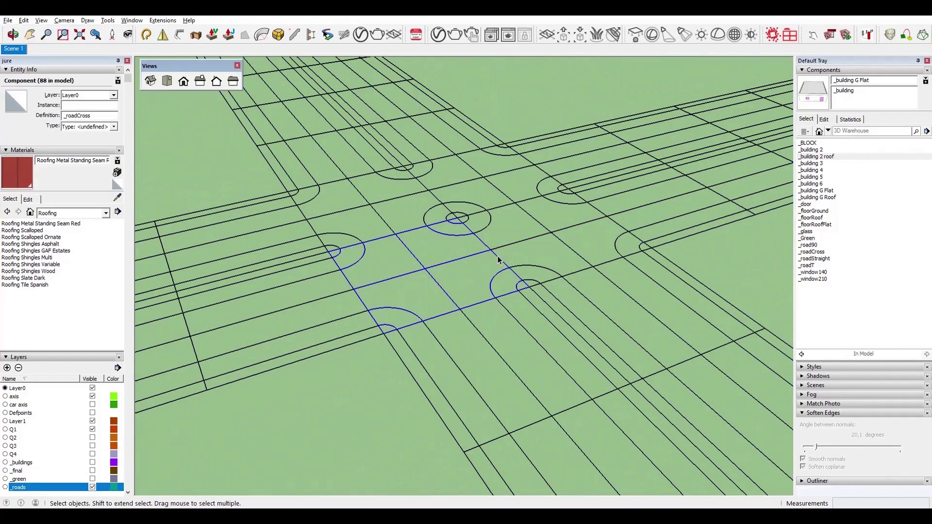
double_click(462, 261)
left_click(426, 270)
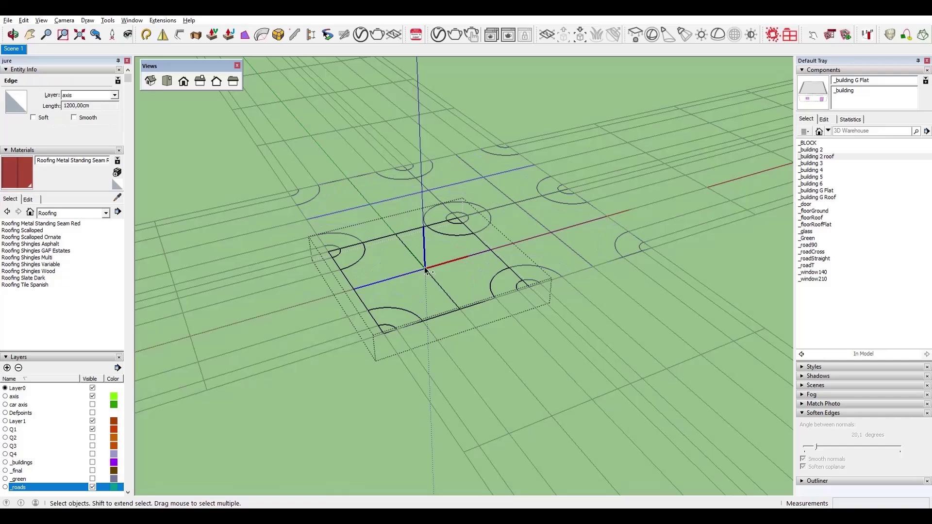
scroll(465, 310, "down", 5)
key("ctrl+v")
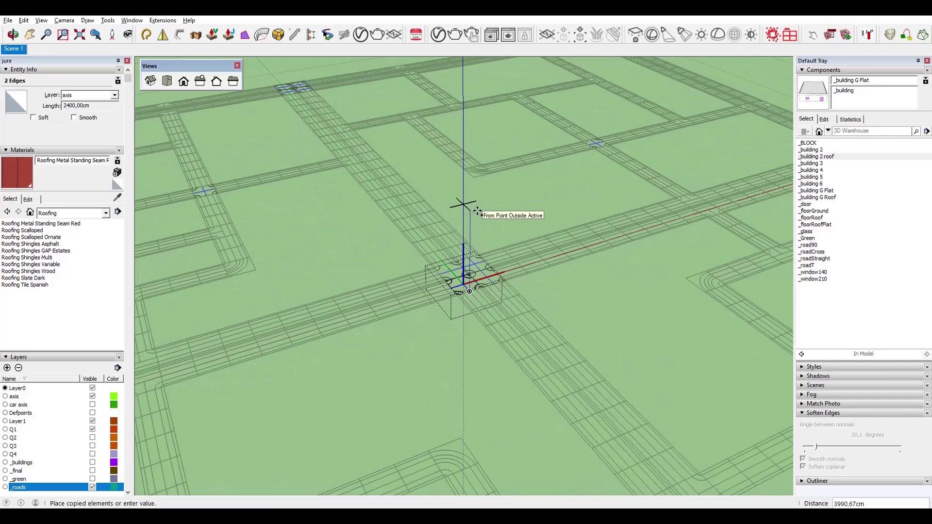
left_click(476, 271)
middle_click_drag(513, 272, 561, 249)
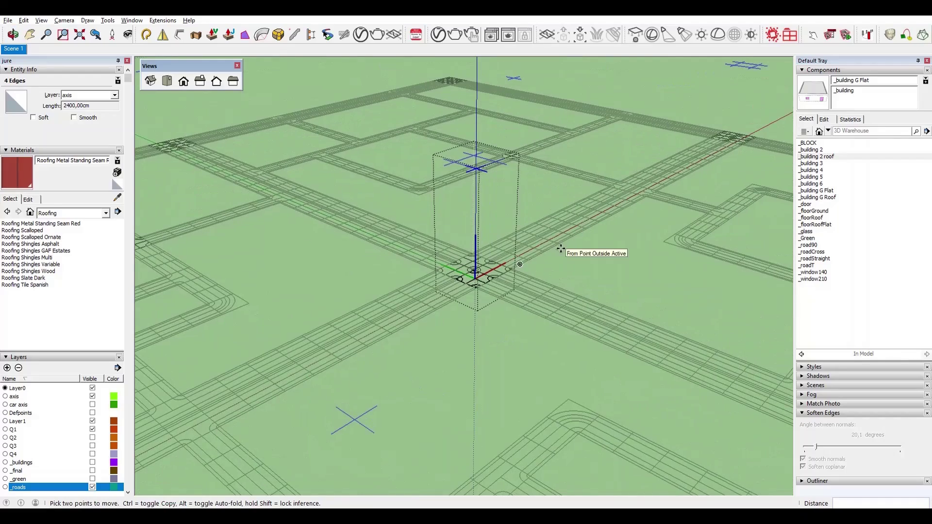
Check the car axis layer at the intersection and close the _roadCross component.
scroll(514, 268, "up", 5)
middle_click_drag(510, 267, 500, 302)
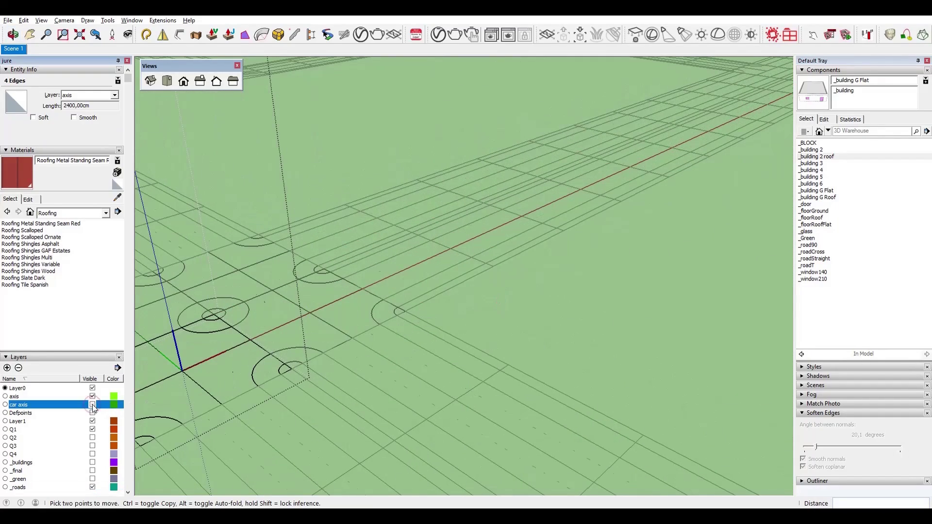
left_click(92, 405)
scroll(184, 369, "down", 10)
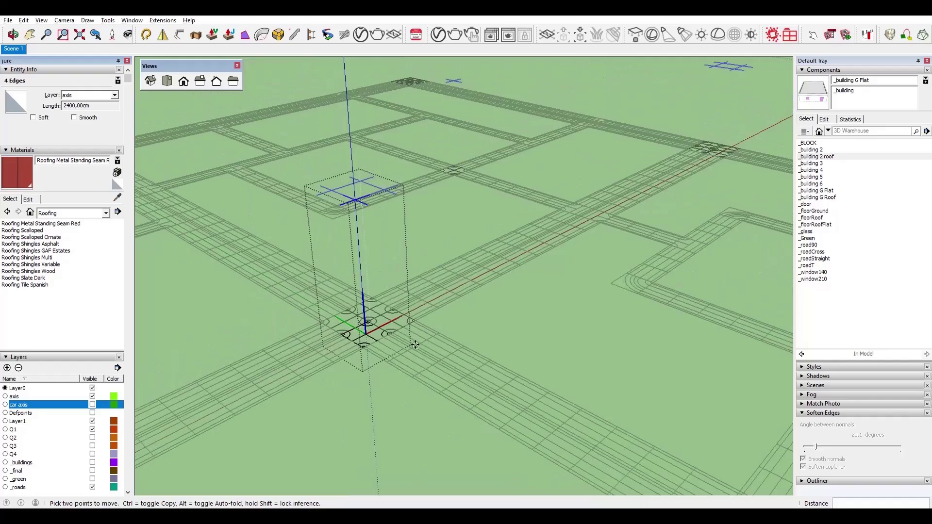
key("space")
left_click(505, 311)
Open a _roadStraight component and copy its axis edge 5000 cm straight up above the road.
middle_click_drag(510, 301, 485, 348)
left_click(481, 347)
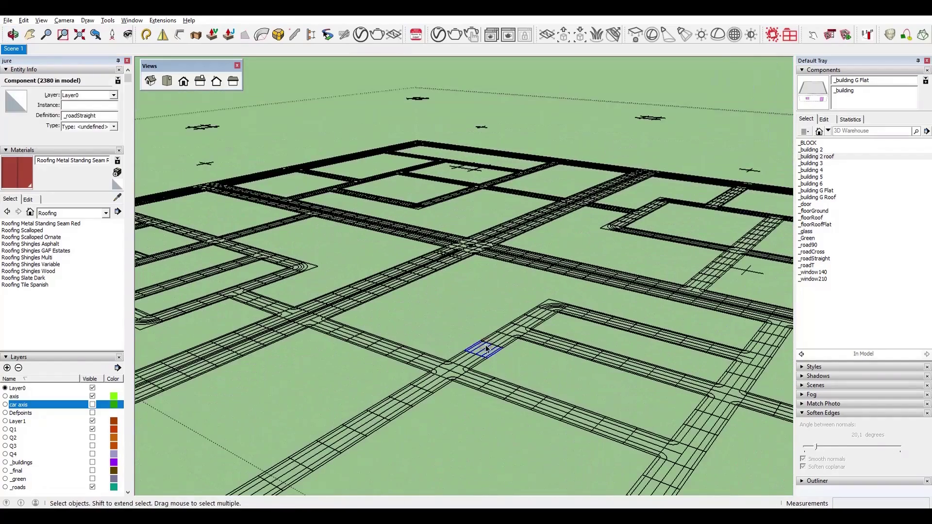
double_click(488, 349)
left_click(514, 336)
key("m")
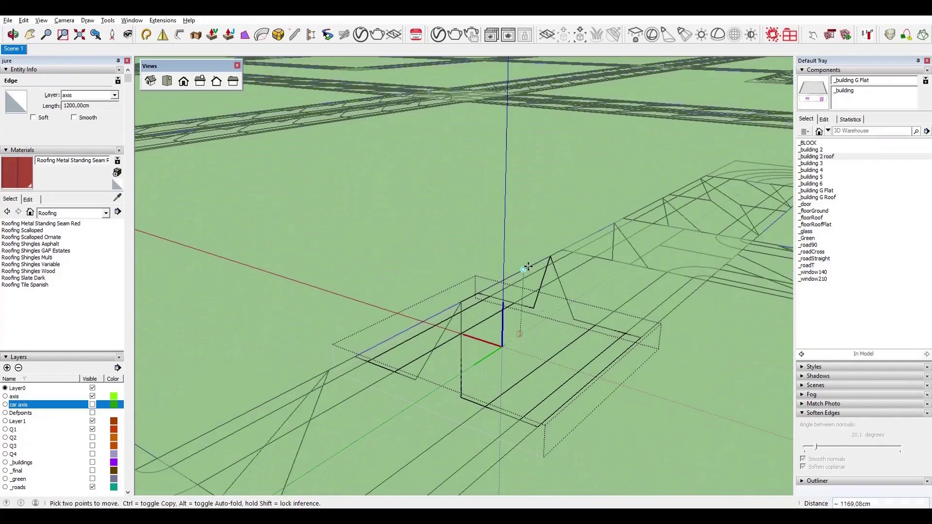
left_click(521, 335)
key("ctrl")
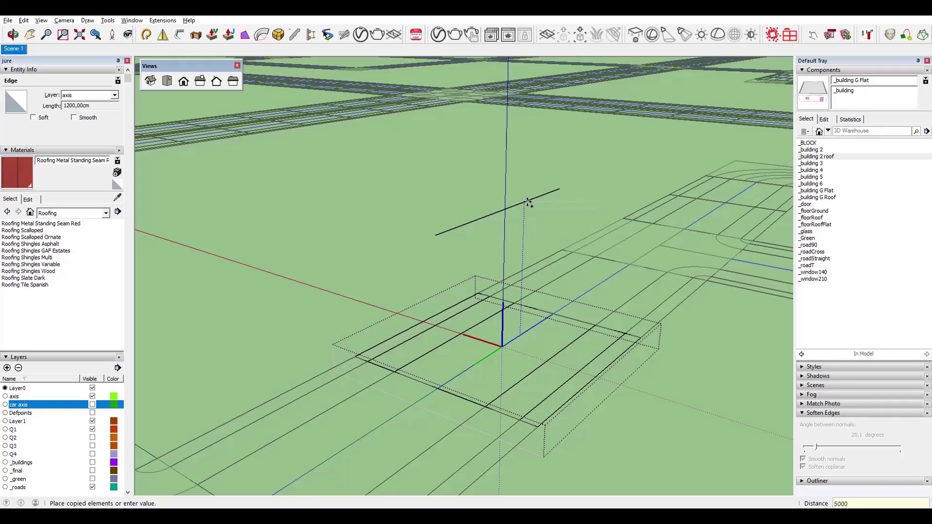
type("5000")
key("Return")
scroll(528, 203, "down", 5)
key("space")
scroll(523, 394, "up", 2)
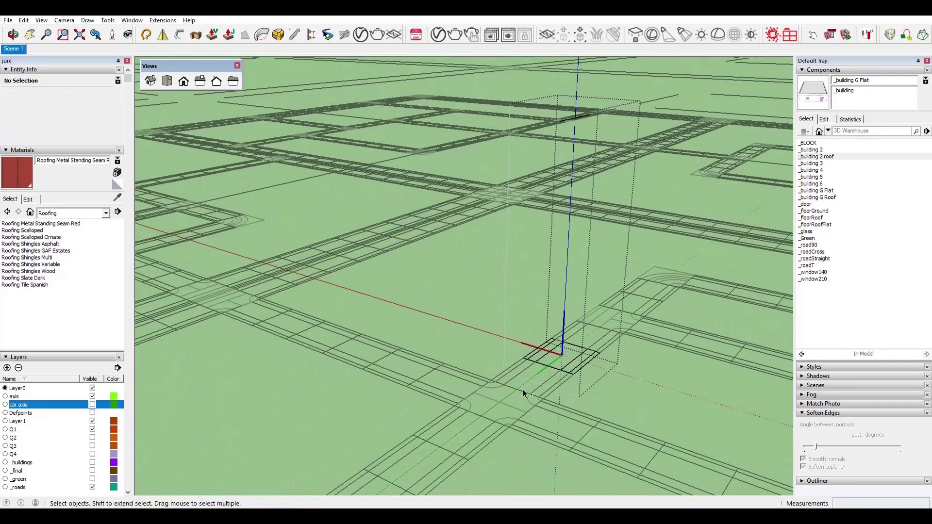
middle_click_drag(509, 194, 510, 413)
scroll(509, 281, "down", 5)
scroll(543, 300, "up", 5)
double_click(470, 369)
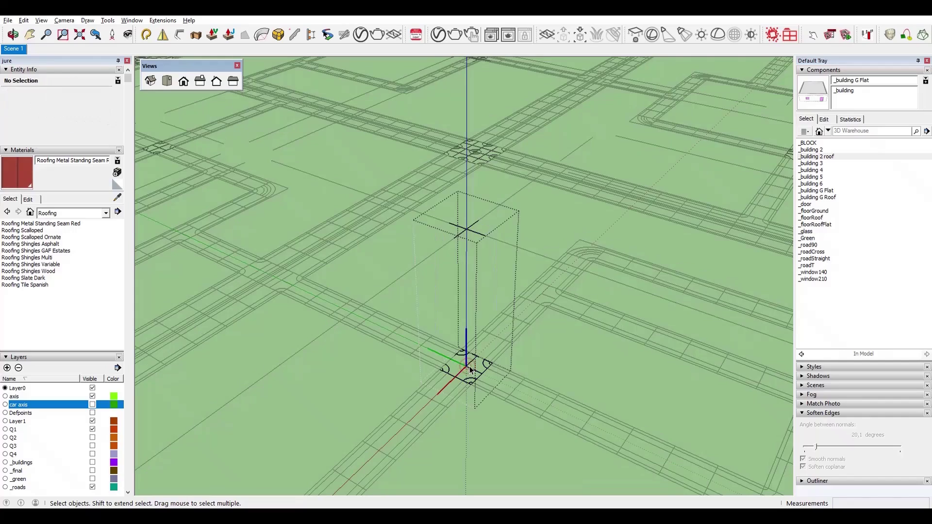
left_click(533, 334)
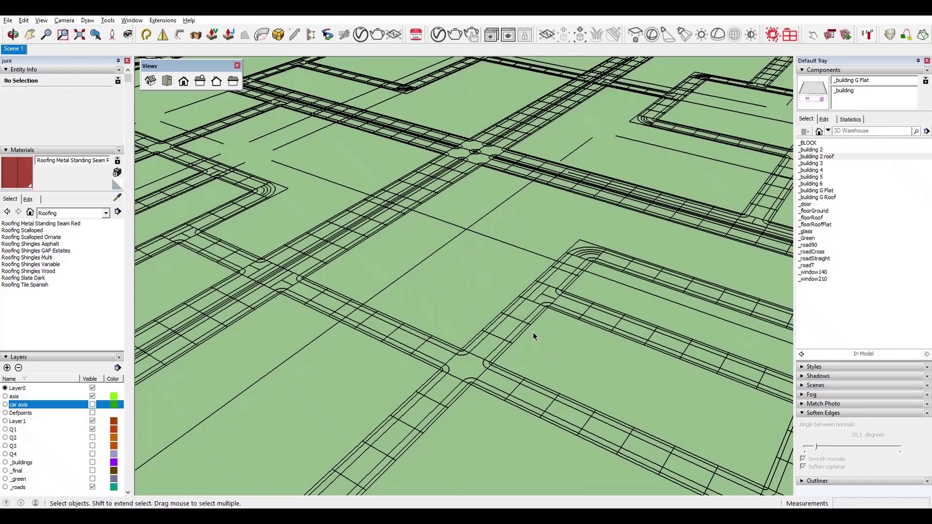
Open the T-junction road component, copy its three axis edges straight up above the road, and close the component.
double_click(543, 291)
left_click(549, 297, "shift")
scroll(549, 297, "down", 1)
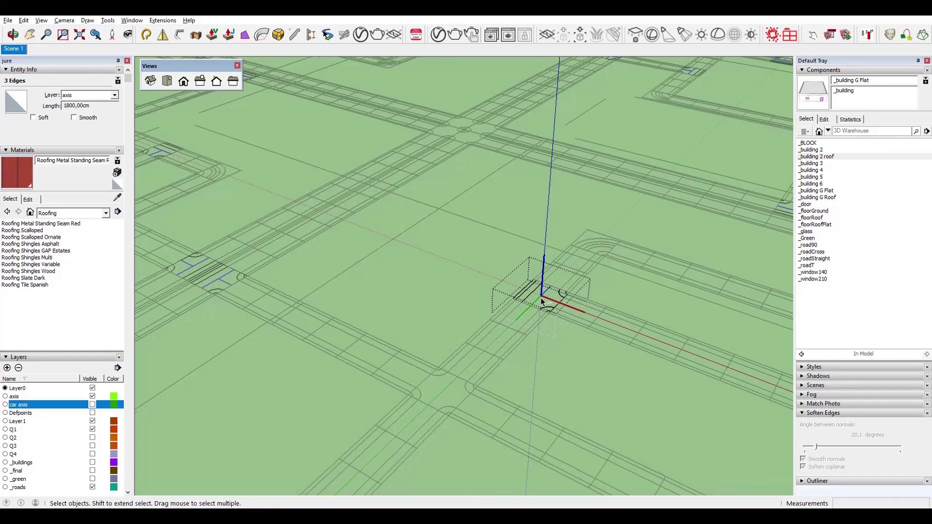
key("m")
left_click(549, 298)
key("ctrl")
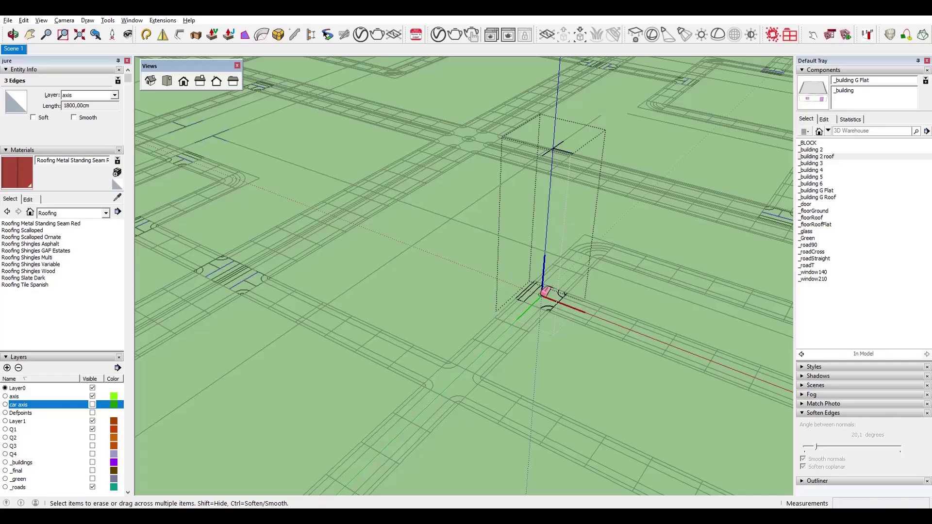
scroll(530, 321, "down", 3)
key("space")
left_click(511, 332)
Open the curved road corner component and copy its 600 cm radius axis arc 5000 cm straight up.
scroll(510, 333, "down", 4)
mouse_move(508, 335)
middle_mouse_down()
mouse_move(464, 287)
mouse_move(450, 391)
mouse_move(423, 354)
mouse_move(432, 397)
middle_mouse_up()
scroll(425, 349, "up", 6)
double_click(422, 343)
left_click(421, 341)
scroll(420, 341, "up", 4)
left_click(85, 96)
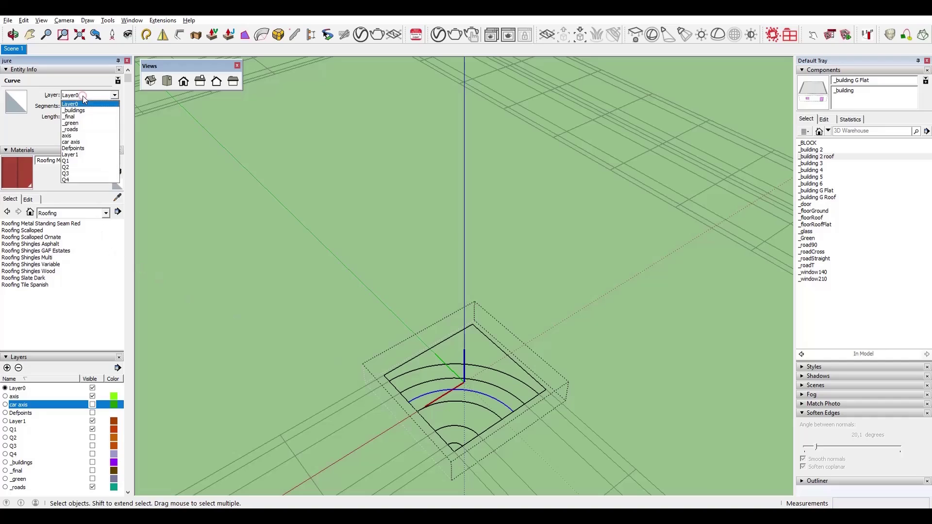
left_click(488, 409)
key("m")
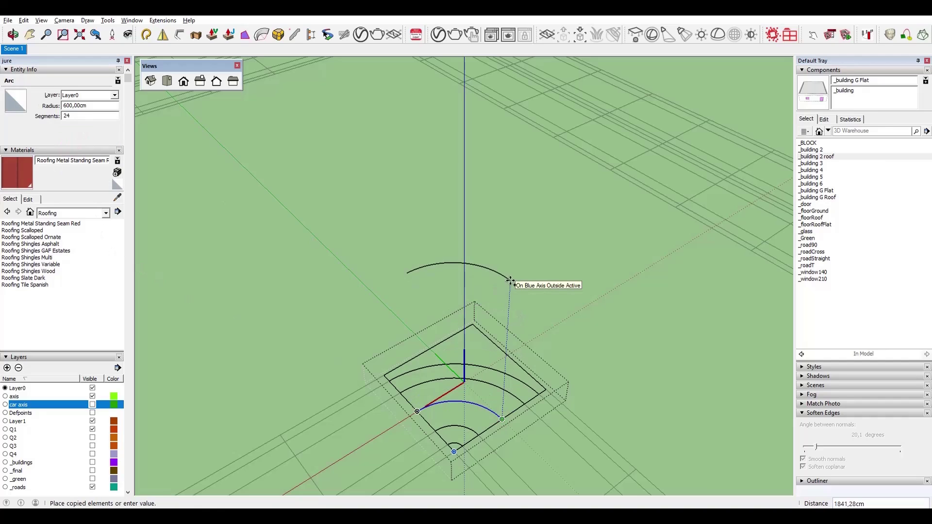
type("5000")
key("Return")
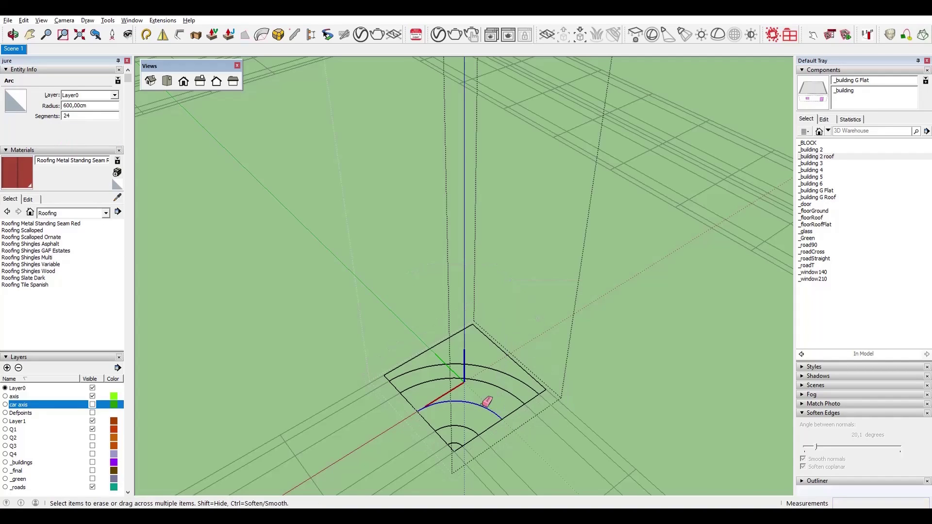
scroll(506, 379, "down", 10)
Select all road components of the block together with their raised axis lines and copy them 10000 cm straight up.
middle_click_drag(532, 397, 490, 429)
scroll(500, 101, "up", 6)
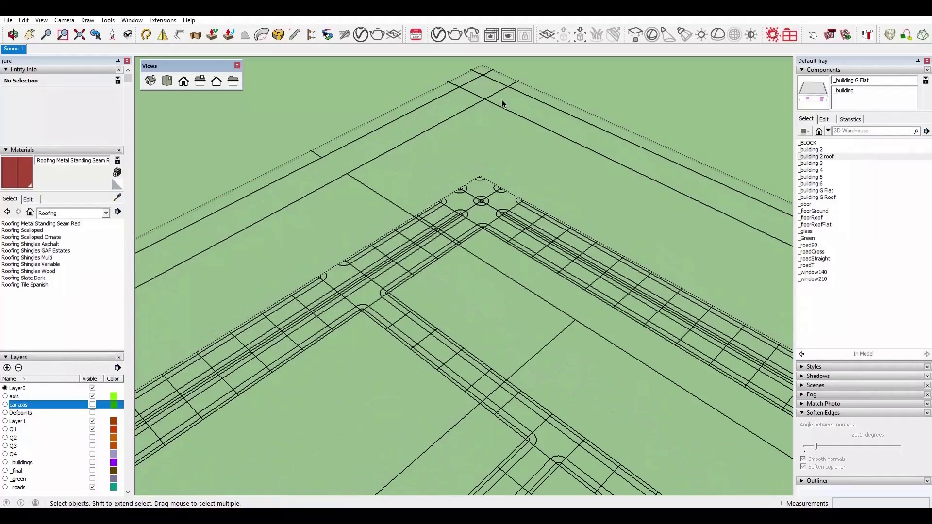
scroll(493, 112, "down", 10)
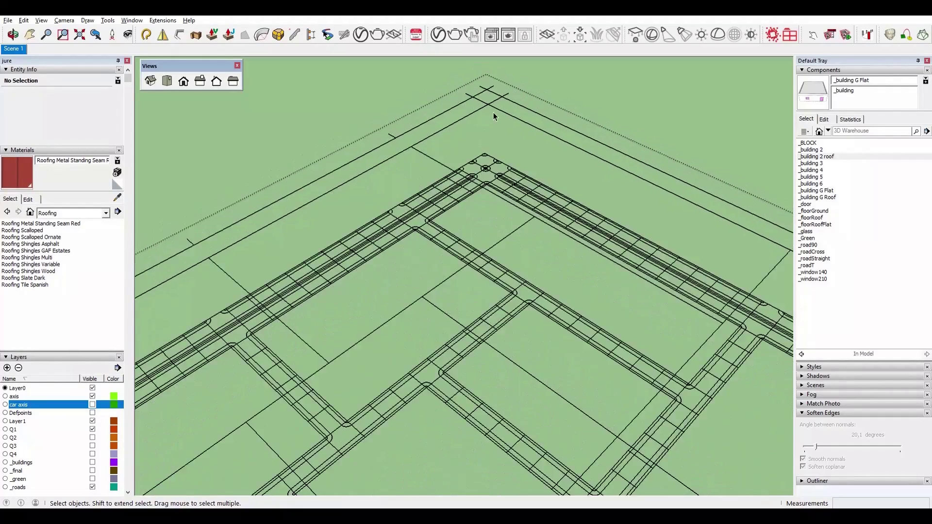
middle_click_drag(492, 113, 566, 200)
left_click_drag(633, 199, 307, 217)
key("m")
key("ctrl")
left_click(503, 227)
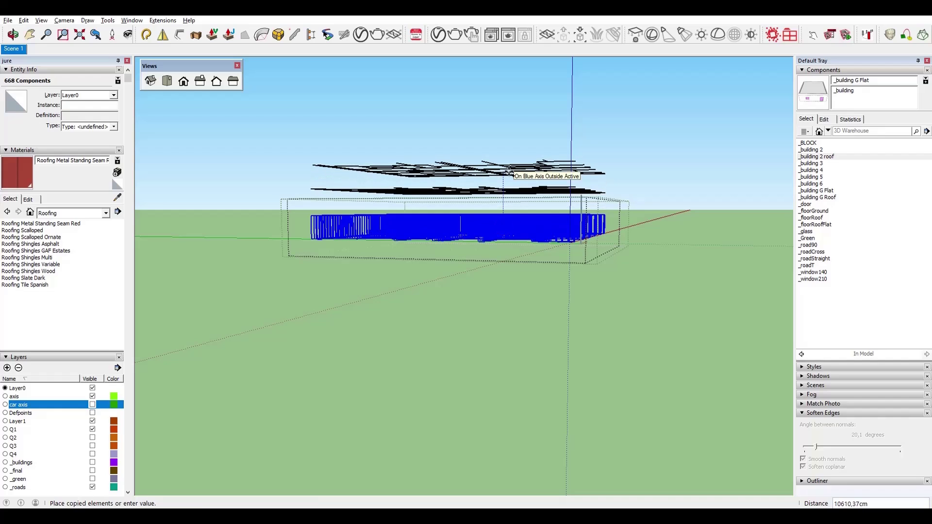
type("10000")
key("Return")
middle_click_drag(513, 176, 517, 200)
scroll(519, 194, "up", 3)
key("space")
right_click(525, 172)
left_click(570, 224)
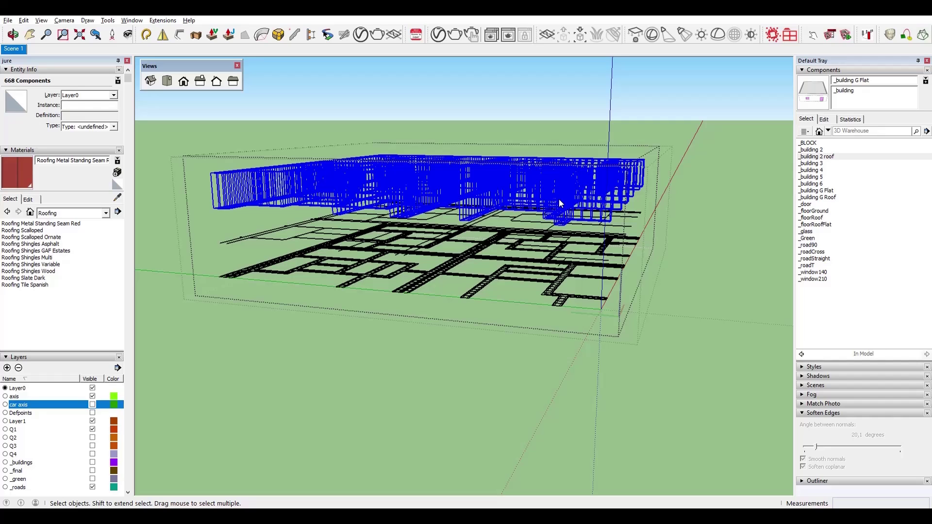
Delete the flat layer of edges lying just below the topmost street axis network.
middle_click_drag(558, 203, 608, 168)
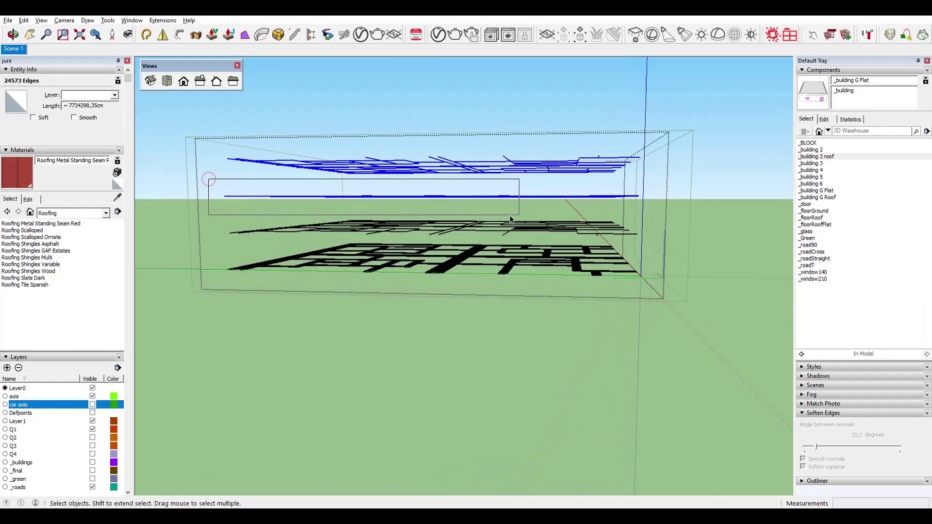
left_click_drag(511, 220, 680, 207)
key("Delete")
Group the topmost street axis edges and convert the group into a component named _axis.
left_click_drag(184, 138, 536, 184)
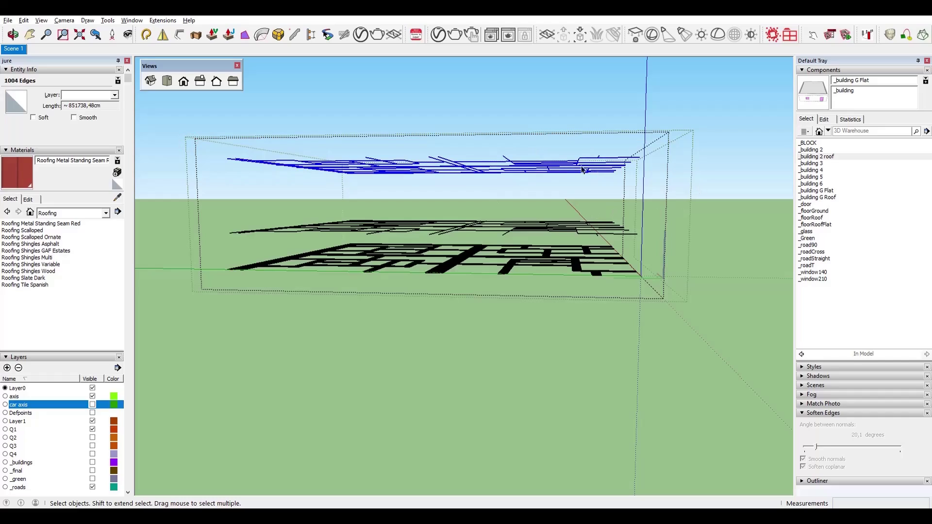
right_click(583, 170)
left_click(622, 251)
middle_click_drag(622, 252, 564, 191)
right_click(564, 192)
left_click(613, 260)
key("BackSpace")
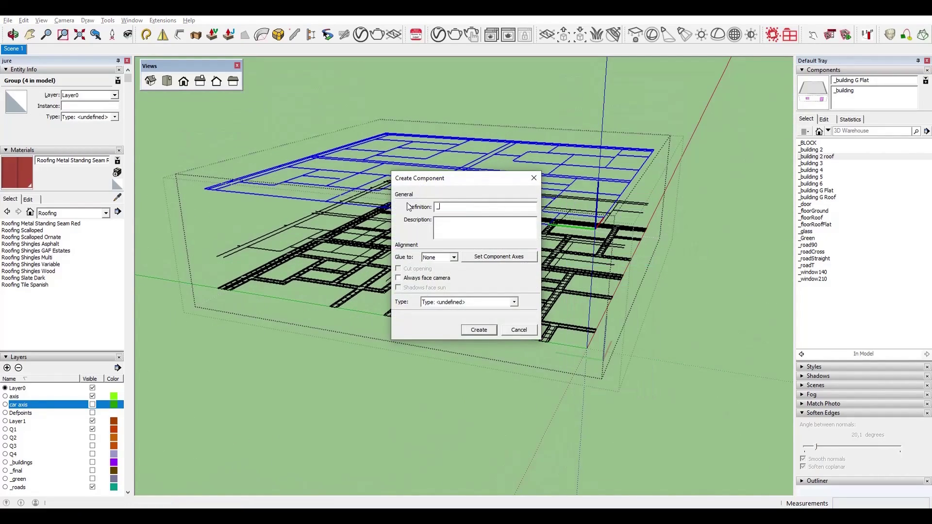
type("_axis")
left_click(479, 329)
Hide the axis layer and assign all edges inside the _axis component to the axis layer.
middle_click_drag(487, 323, 558, 135)
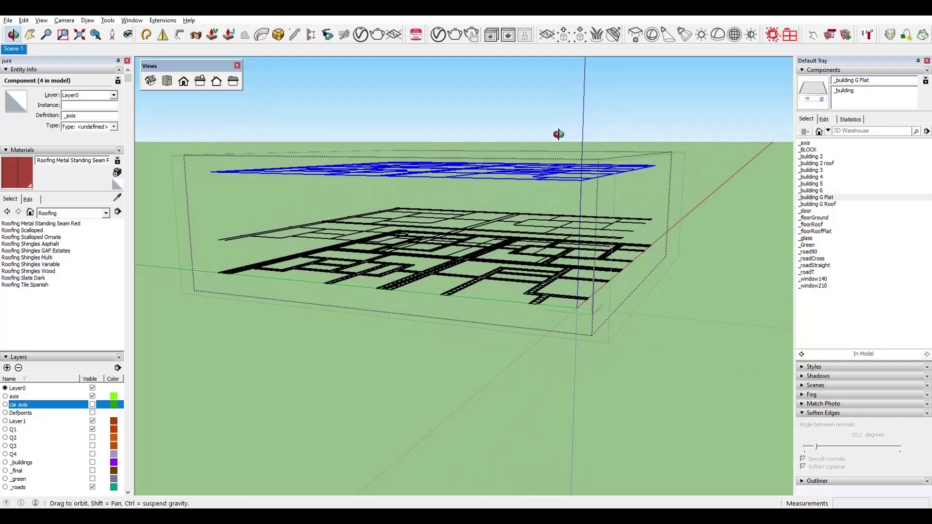
left_click(92, 396)
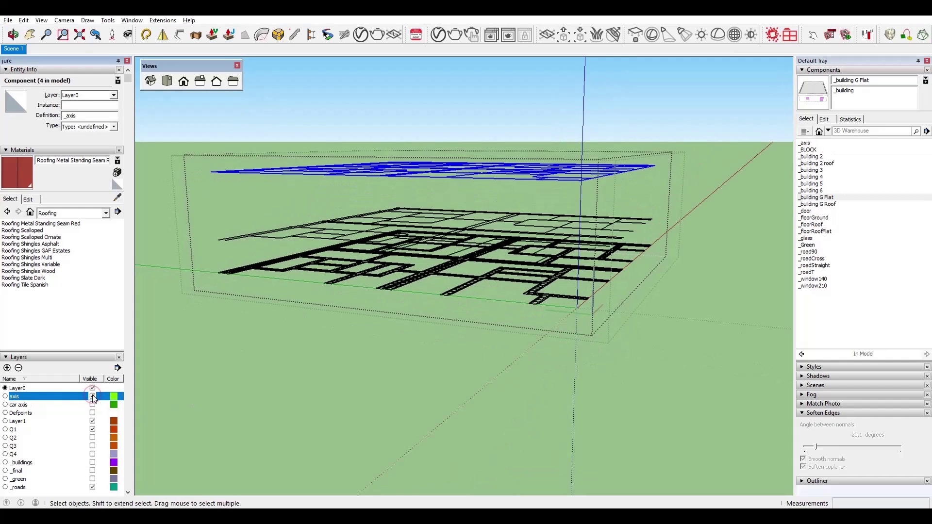
double_click(534, 180)
key("ctrl+a")
left_click(83, 97)
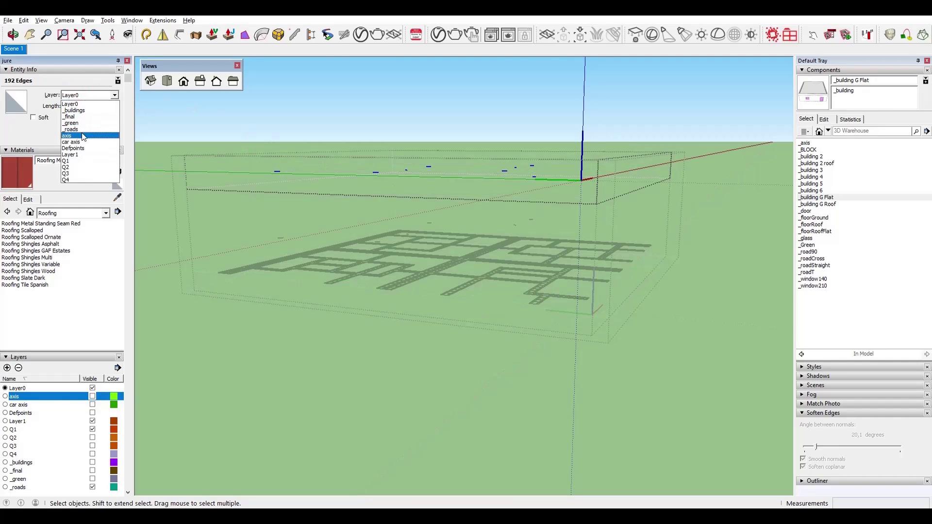
Select the car axis edges beneath the _axis component and make them a component named _carAxis.
middle_click_drag(576, 124, 457, 336)
middle_click_drag(567, 243, 617, 333)
scroll(471, 338, "up", 5)
scroll(470, 337, "down", 10)
key("Down")
left_click(626, 201)
left_click(629, 244)
left_click(660, 248)
middle_click_drag(661, 248, 723, 252)
scroll(724, 252, "down", 3)
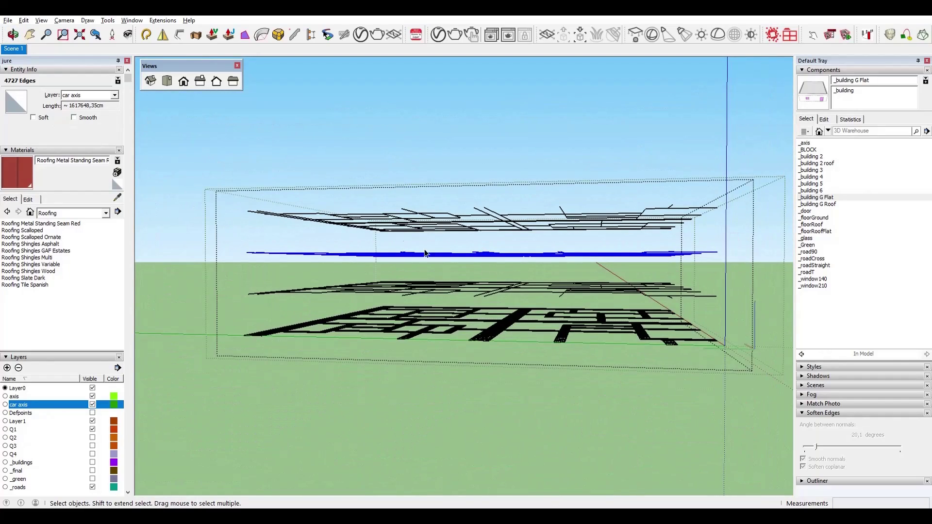
right_click(450, 253)
left_click(493, 326)
type("_carAxis")
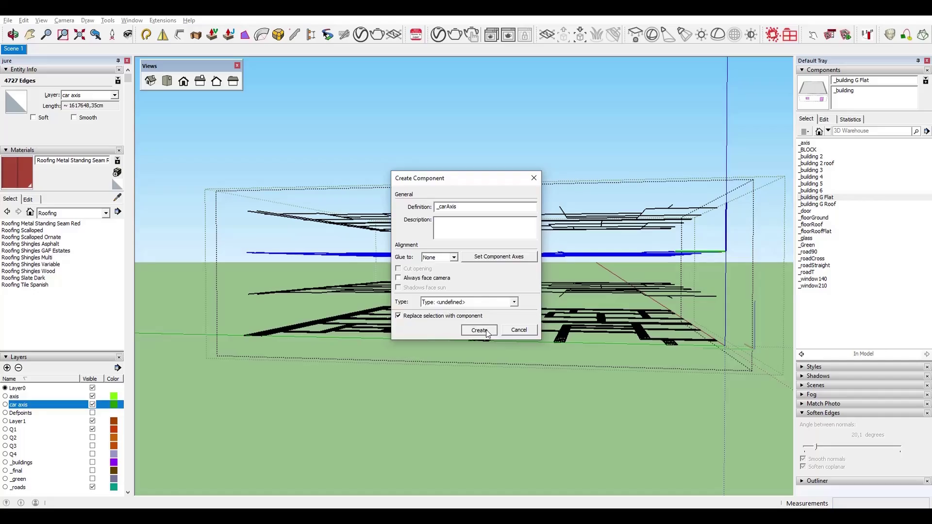
left_click(487, 334)
Check the networks with the axis layer hidden, and turn on the Defpoints and axis layers.
middle_click_drag(608, 267, 548, 301)
scroll(451, 297, "up", 3)
left_click(92, 397)
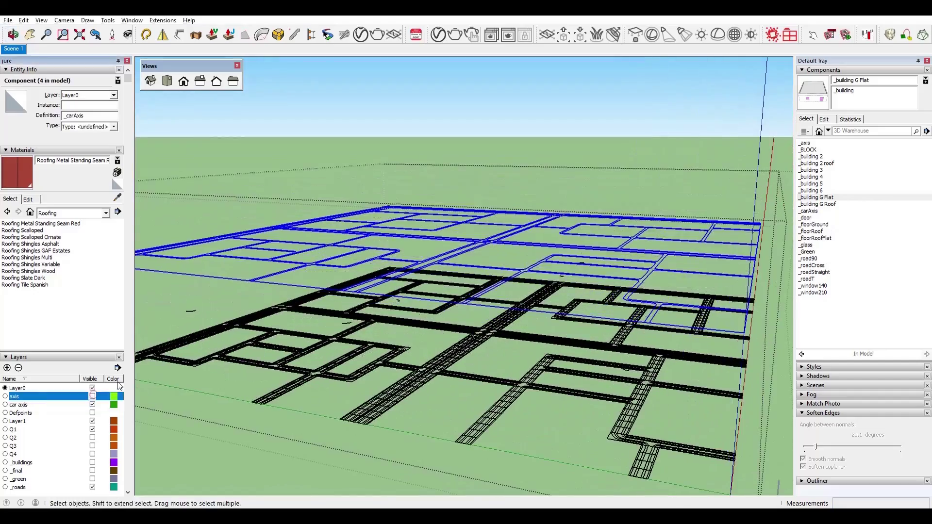
middle_click_drag(568, 459, 519, 249)
double_click(519, 249)
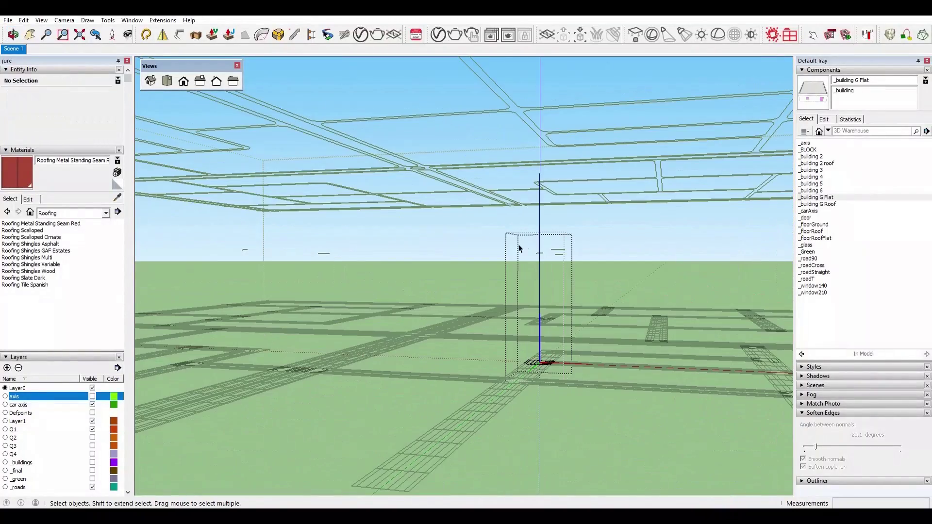
left_click(92, 412)
left_click(92, 396)
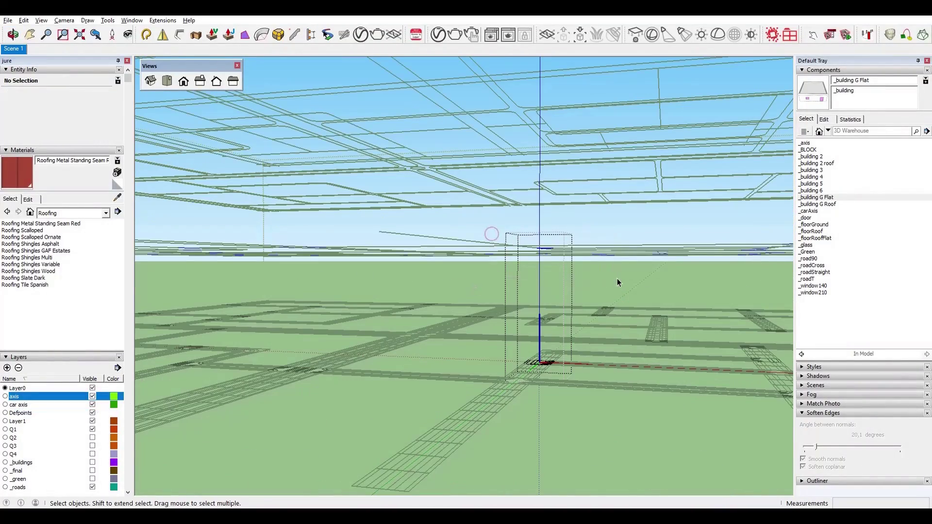
middle_click_drag(617, 282, 596, 264)
left_click(505, 343)
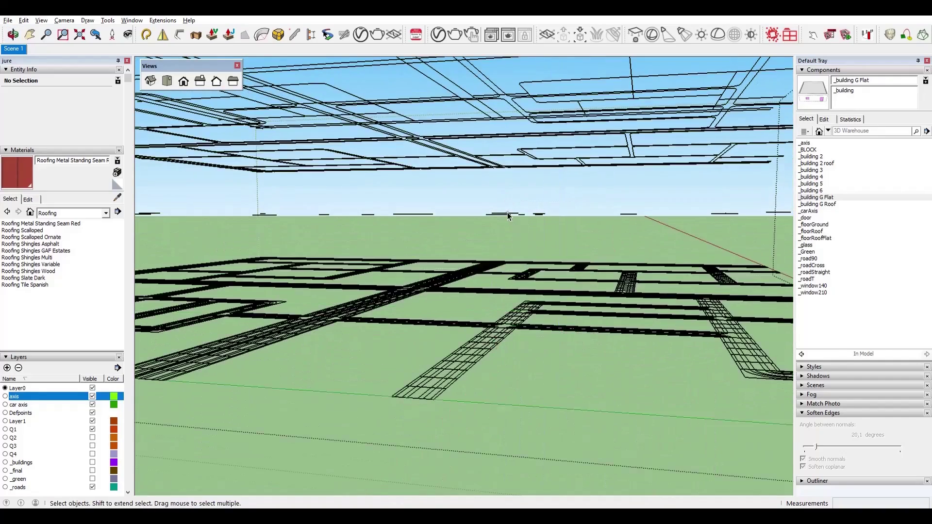
Delete the leftover flat axis lines between the upper networks and the roads.
double_click(508, 212)
key("Delete")
left_click_drag(480, 207, 586, 228)
double_click(537, 214)
key("Delete")
Open the _axis component and examine the length and layer of one of its edges.
scroll(587, 228, "down", 3)
middle_click_drag(519, 281, 418, 260)
left_click(536, 209)
scroll(538, 210, "up", 5)
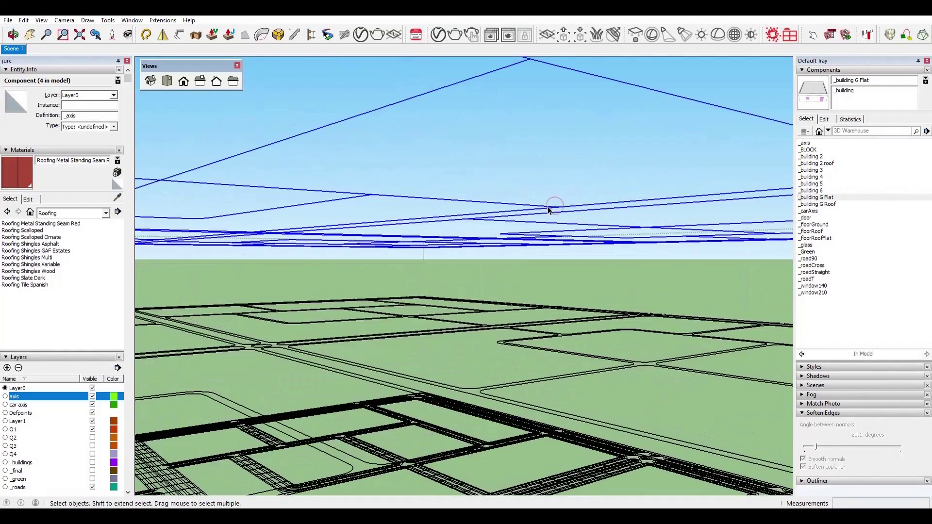
double_click(548, 209)
scroll(548, 209, "down", 2)
left_click(537, 206)
scroll(518, 202, "down", 5)
middle_click_drag(518, 202, 374, 210)
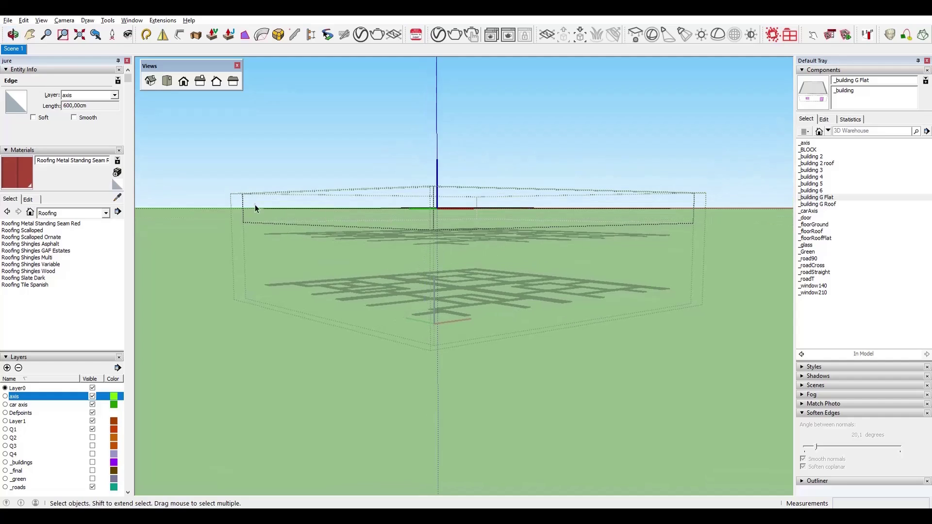
Convert all edges inside the _axis component into grouped tubes with a 20 cm diameter and precision 4.
left_click(162, 20)
left_click(292, 81)
left_click(485, 236)
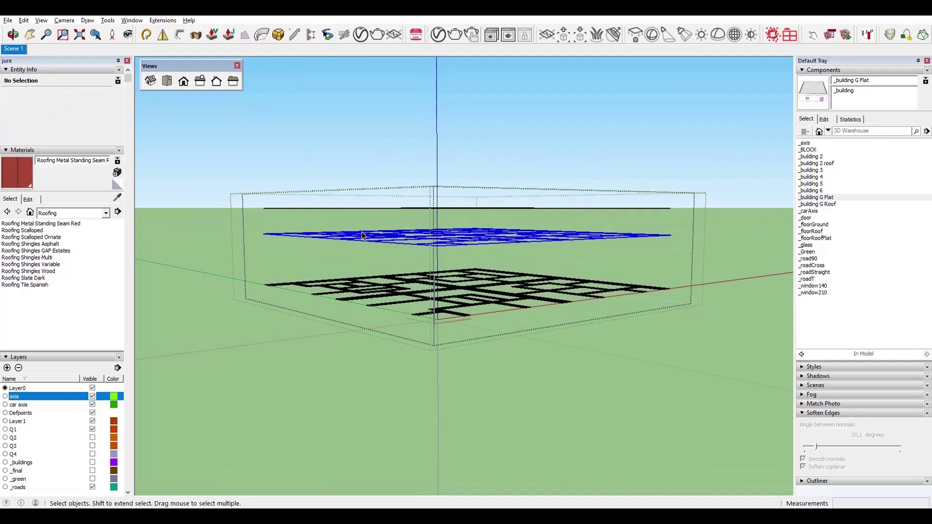
double_click(485, 209)
middle_click_drag(437, 209, 369, 220)
left_click_drag(290, 130, 760, 173)
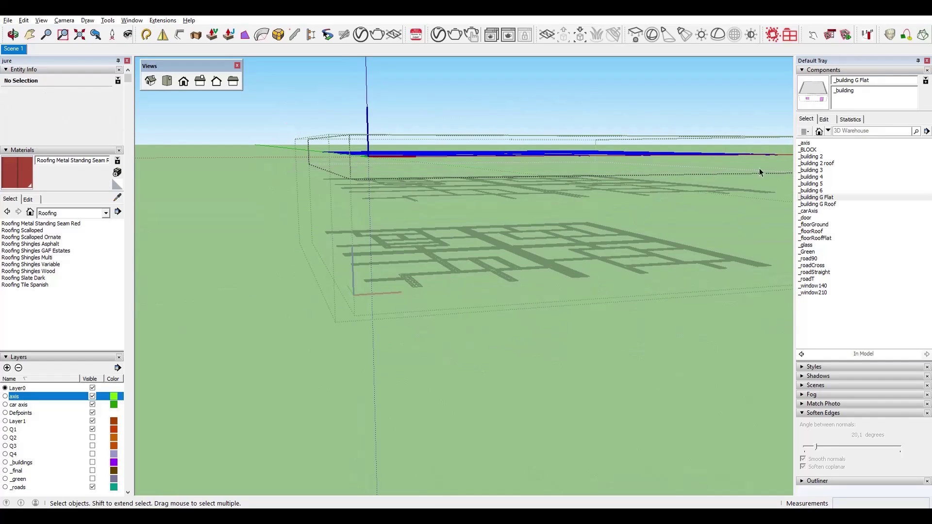
left_click(180, 37)
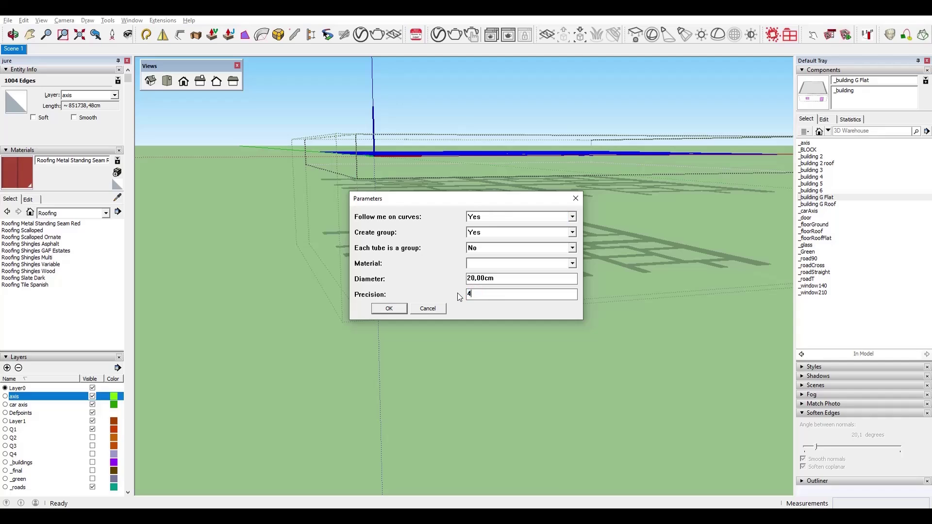
left_click(393, 310)
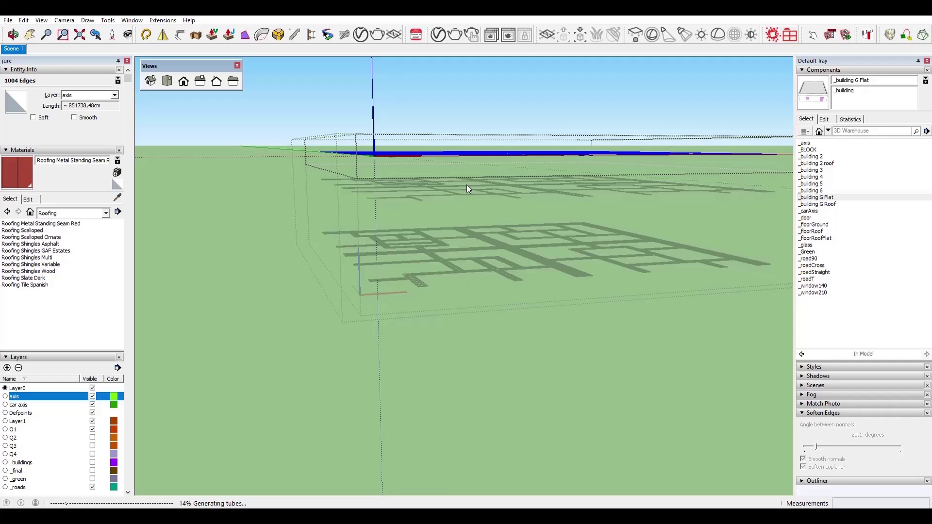
Examine the generated tubes along the street axes from several distances.
scroll(450, 251, "up", 10)
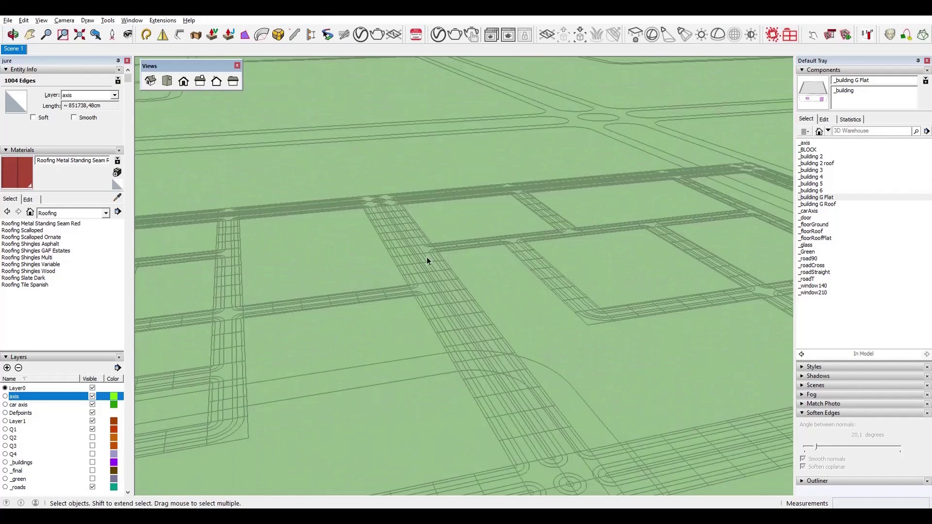
scroll(377, 246, "up", 4)
scroll(377, 247, "down", 2)
mouse_move(377, 248)
middle_mouse_down()
mouse_move(369, 139)
mouse_move(360, 240)
middle_mouse_up()
scroll(360, 241, "up", 6)
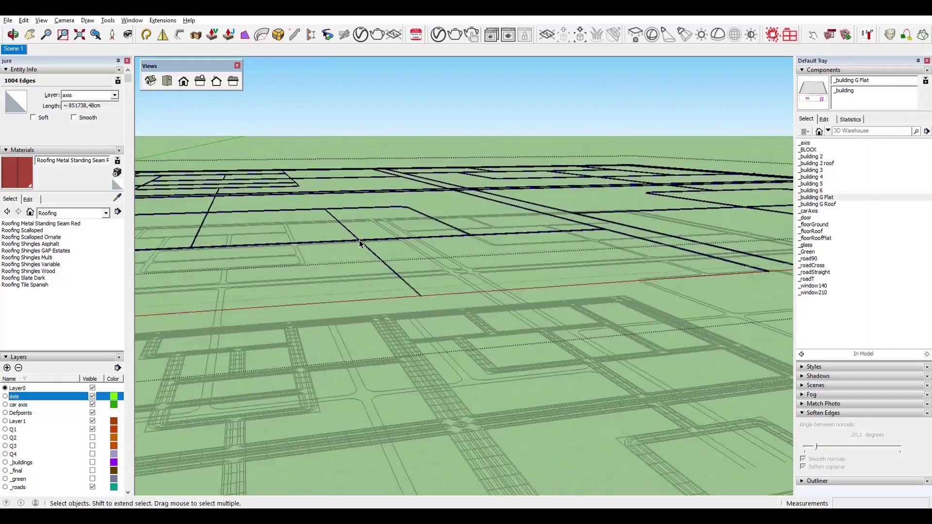
scroll(360, 239, "down", 3)
left_click(359, 242)
key("s")
scroll(360, 242, "up", 3)
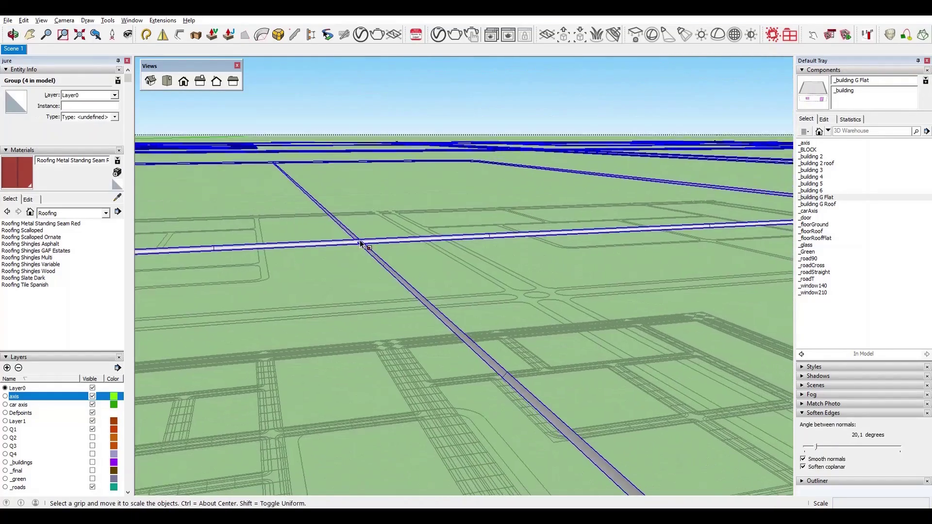
scroll(360, 243, "down", 2)
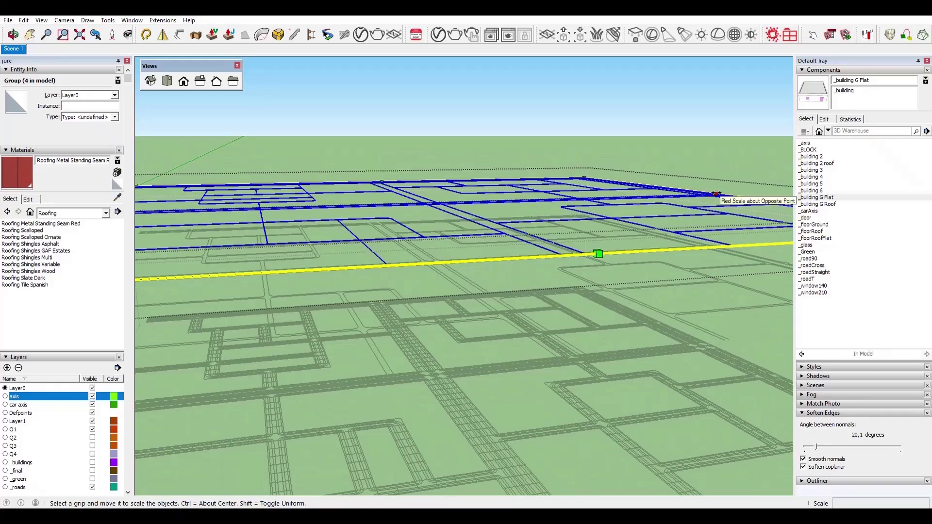
middle_click_drag(425, 213, 454, 256)
scroll(494, 274, "down", 4)
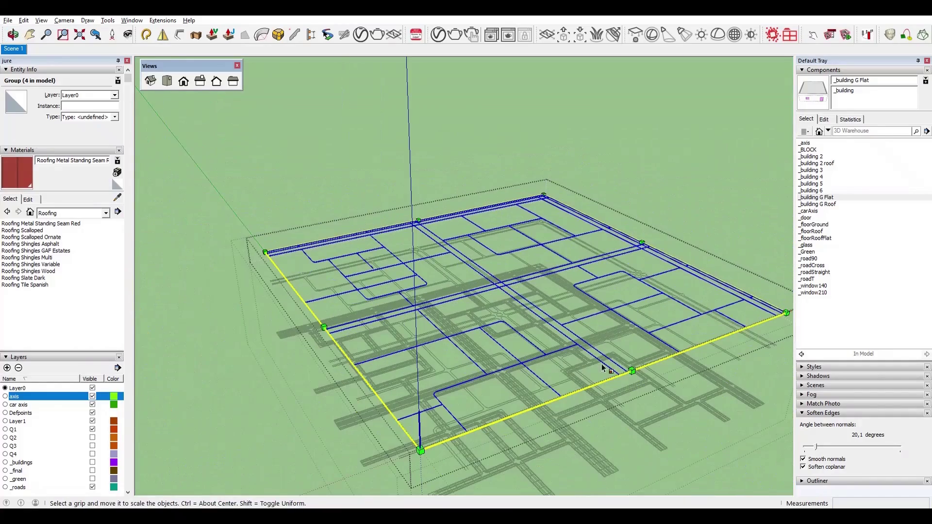
scroll(458, 354, "up", 5)
key("space")
Try to scale the tube group from its corner grip, and undo the scaling.
scroll(503, 257, "down", 4)
scroll(527, 256, "up", 5)
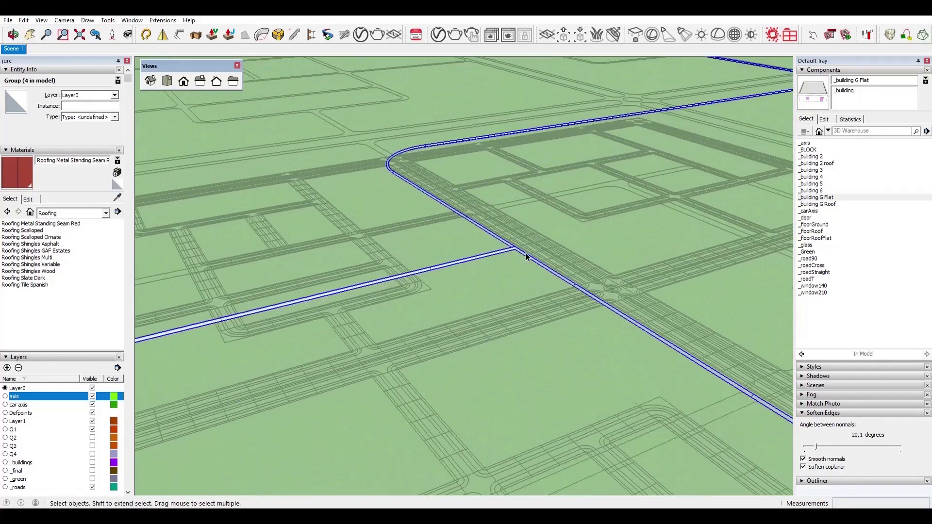
scroll(512, 249, "down", 2)
left_click(512, 249)
key("s")
scroll(511, 249, "down", 4)
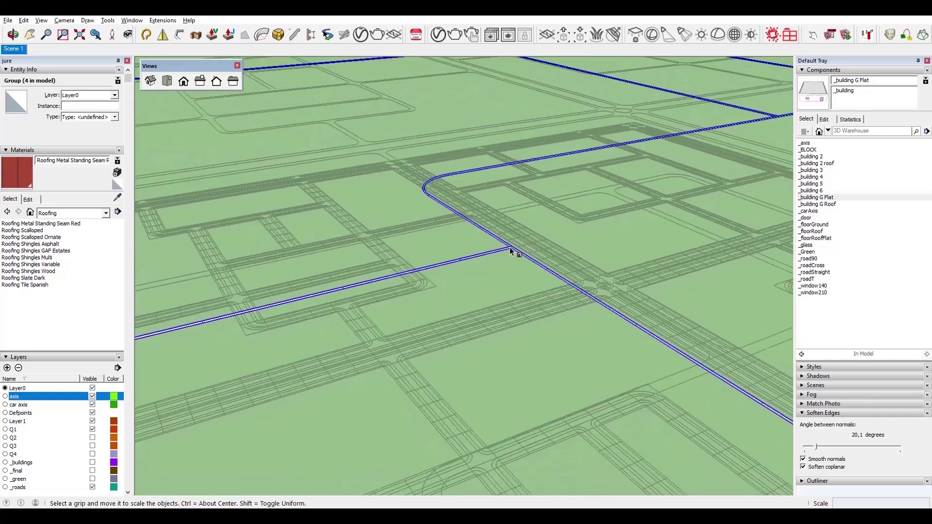
scroll(506, 252, "down", 3)
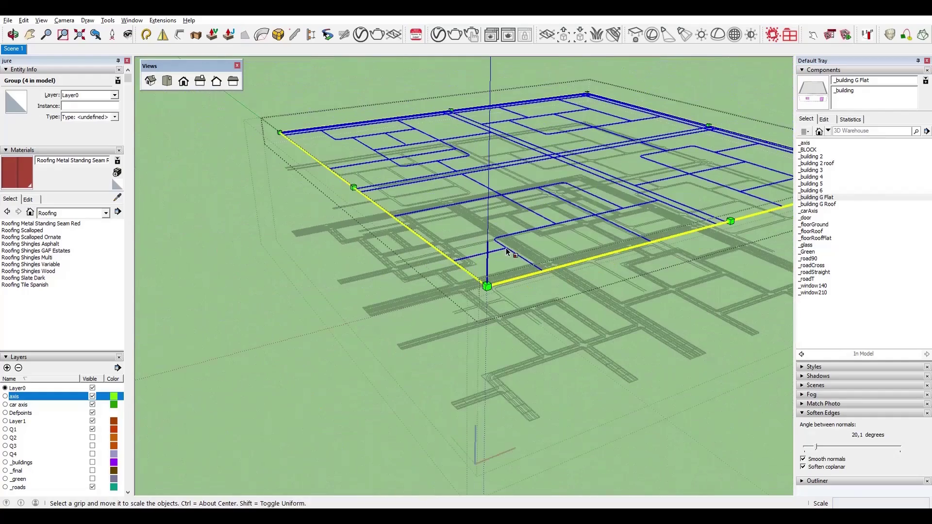
left_click(487, 286)
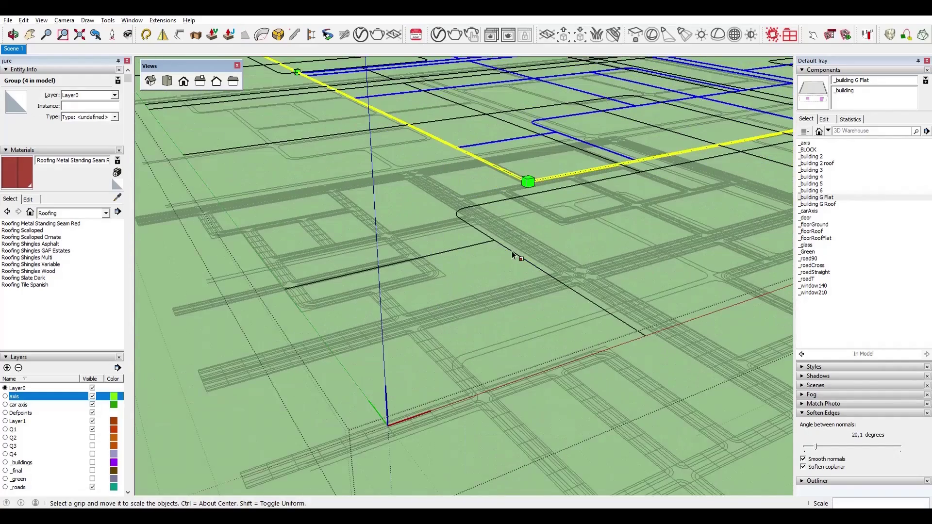
key("ctrl+z")
middle_click_drag(511, 251, 362, 409)
scroll(362, 410, "down", 5)
scroll(545, 377, "up", 2)
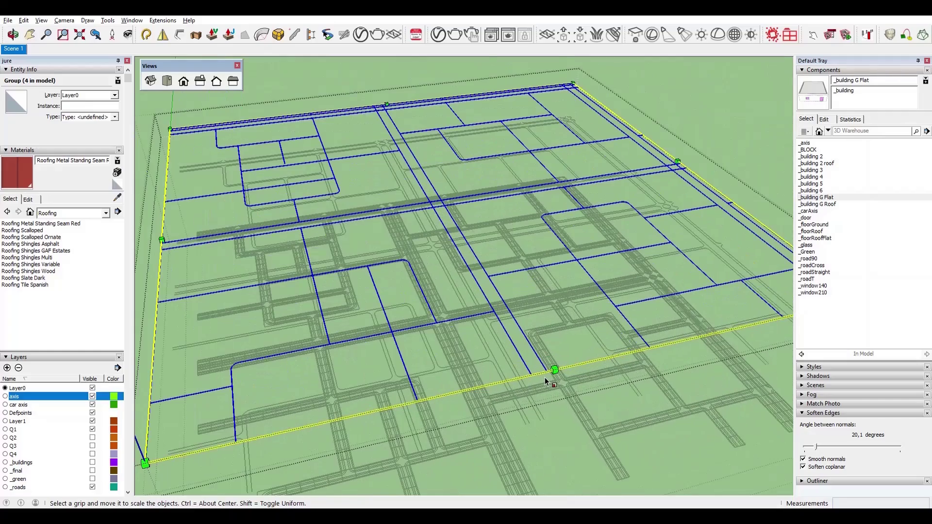
key("space")
Close the _axis component, assign it to the axis layer, and show that layer.
scroll(466, 258, "up", 6)
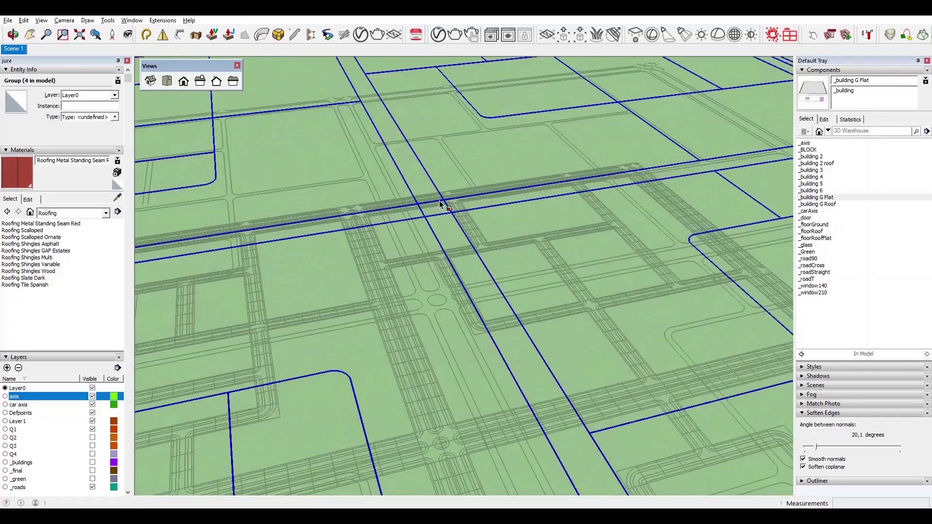
mouse_move(503, 245)
middle_mouse_down()
mouse_move(500, 87)
mouse_move(418, 206)
middle_mouse_up()
scroll(302, 241, "up", 2)
scroll(303, 242, "down", 4)
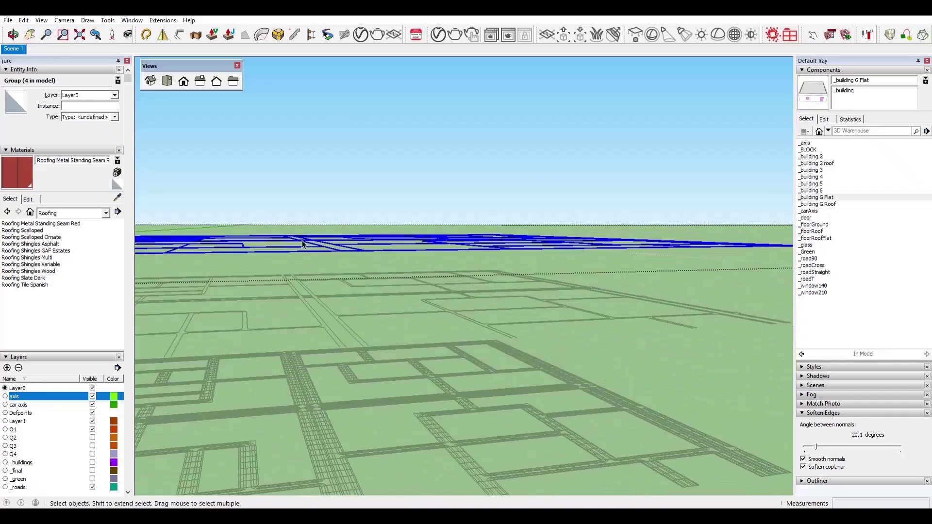
mouse_move(302, 240)
middle_mouse_down()
mouse_move(510, 228)
mouse_move(440, 390)
mouse_move(566, 288)
mouse_move(613, 313)
middle_mouse_up()
left_click(612, 281)
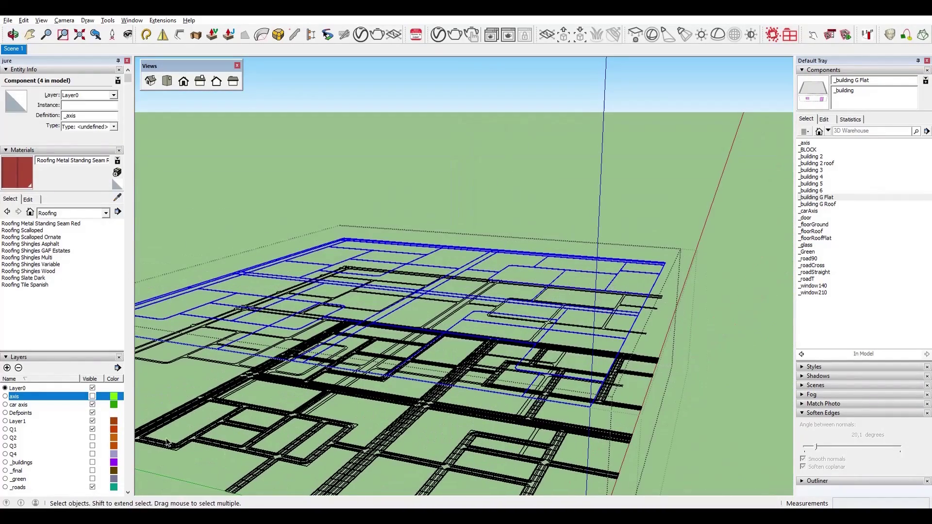
left_click(81, 136)
left_click(93, 397)
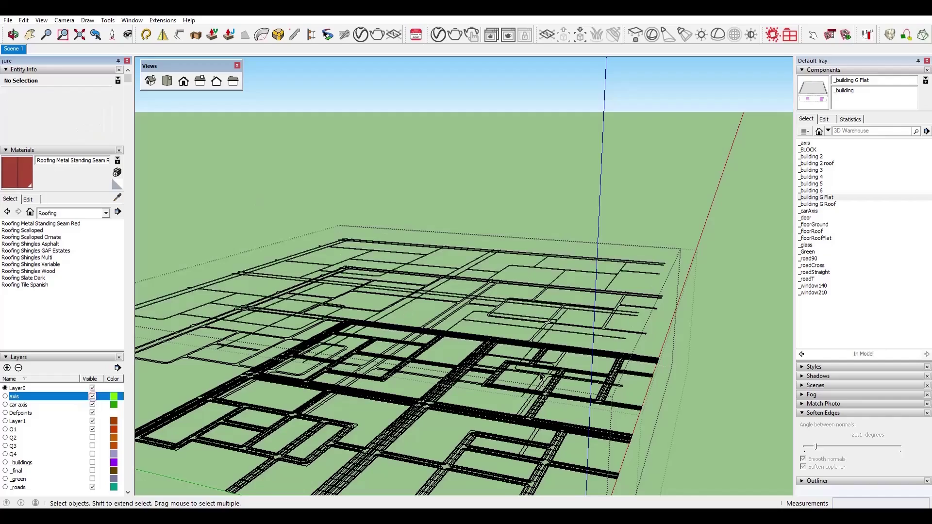
Move the _axis component about 15000 cm vertically down onto the road network.
middle_click_drag(689, 247, 673, 234)
left_click(672, 233)
double_click(659, 268)
left_click(656, 269)
key("m")
left_click(654, 269)
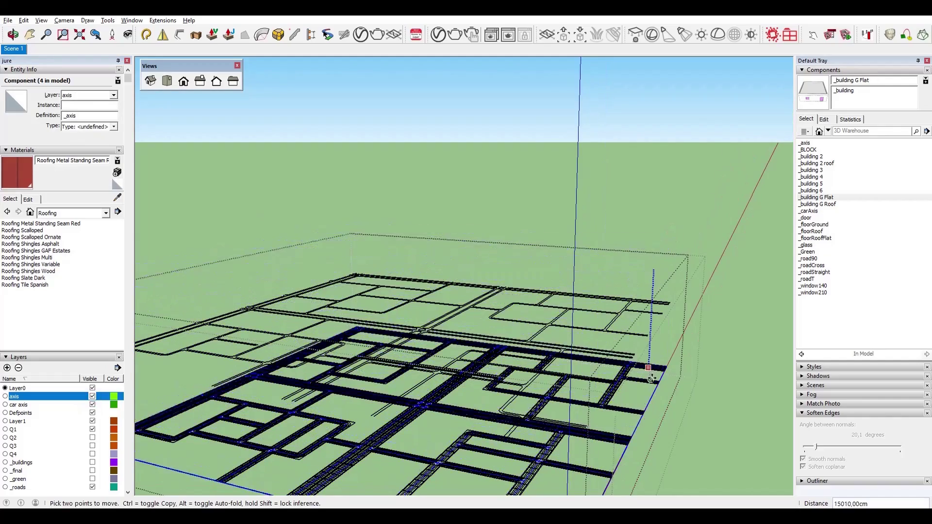
scroll(655, 373, "up", 6)
scroll(706, 366, "up", 4)
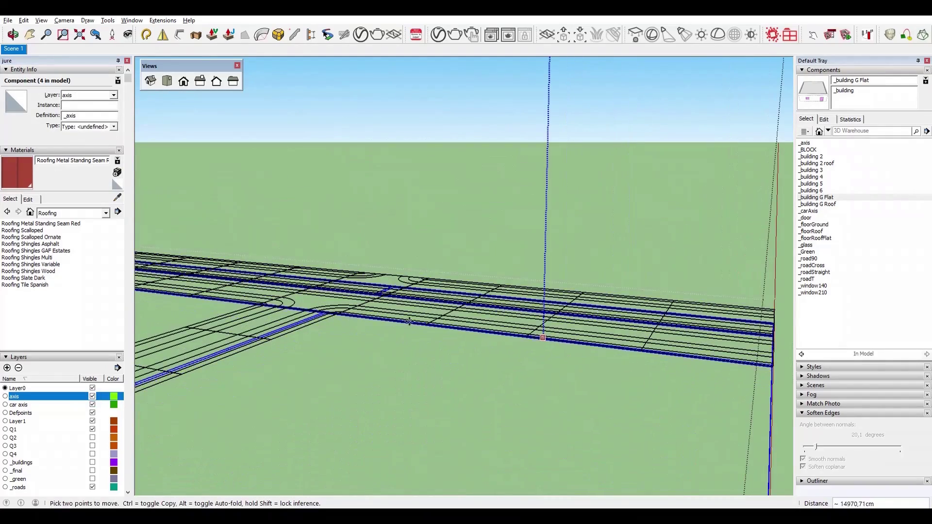
left_click(545, 336)
middle_click_drag(476, 333, 201, 336)
scroll(480, 426, "up", 5)
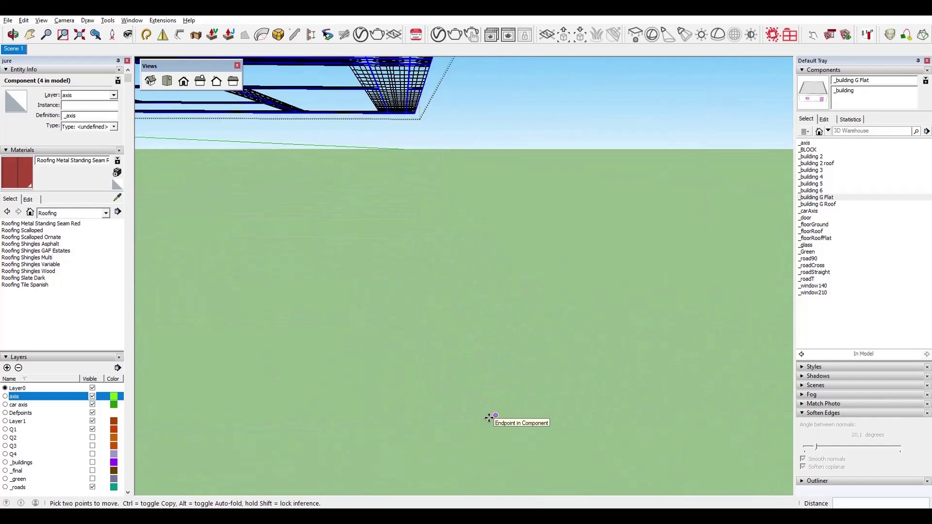
middle_click_drag(491, 418, 458, 424)
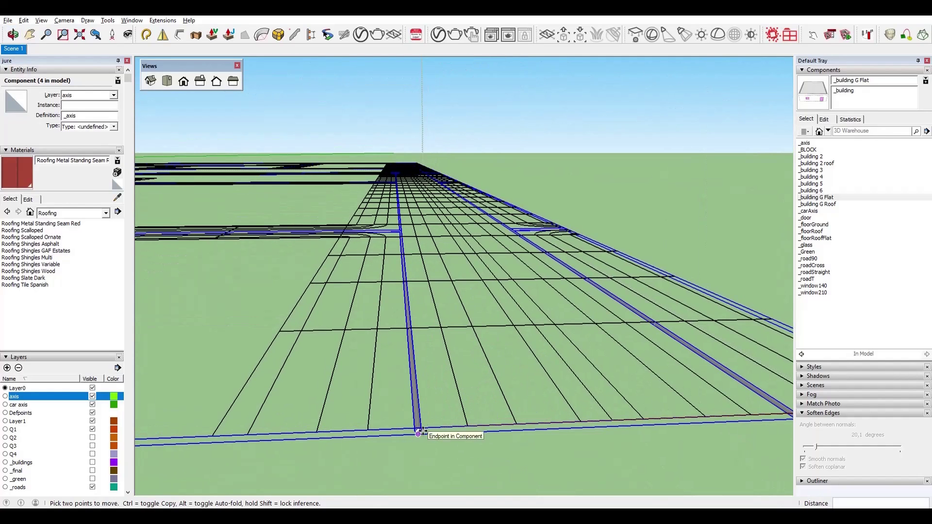
scroll(421, 432, "down", 3)
scroll(420, 431, "up", 3)
left_click(416, 426)
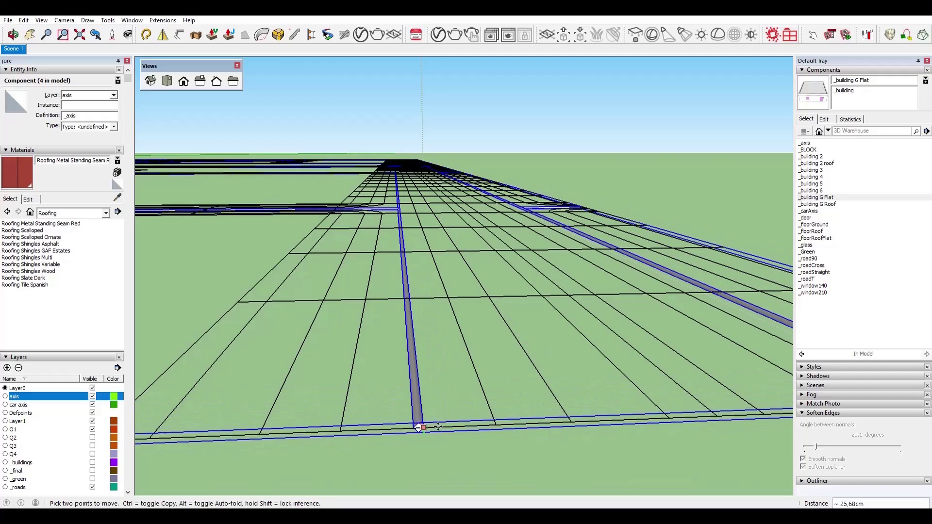
key("Escape")
scroll(341, 434, "down", 3)
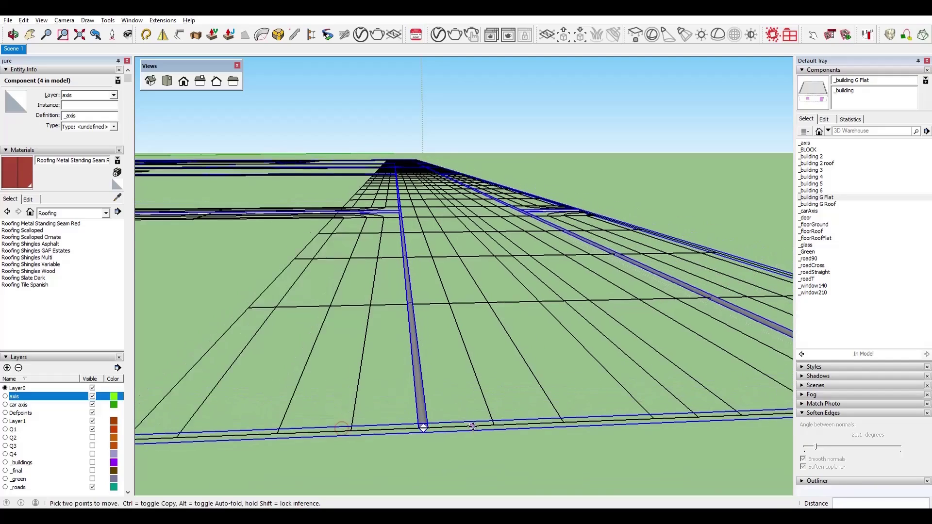
key("space")
Assign the raised _carAxis component to the car axis layer.
mouse_move(475, 377)
middle_mouse_down()
mouse_move(495, 403)
mouse_move(488, 374)
middle_mouse_up()
scroll(488, 374, "down", 3)
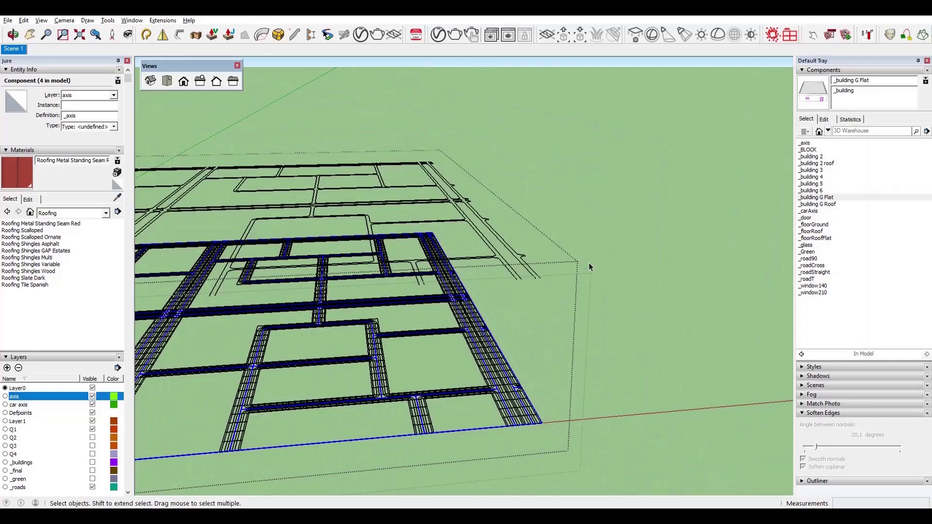
middle_click_drag(589, 264, 602, 243)
left_click(602, 243)
scroll(623, 257, "up", 3)
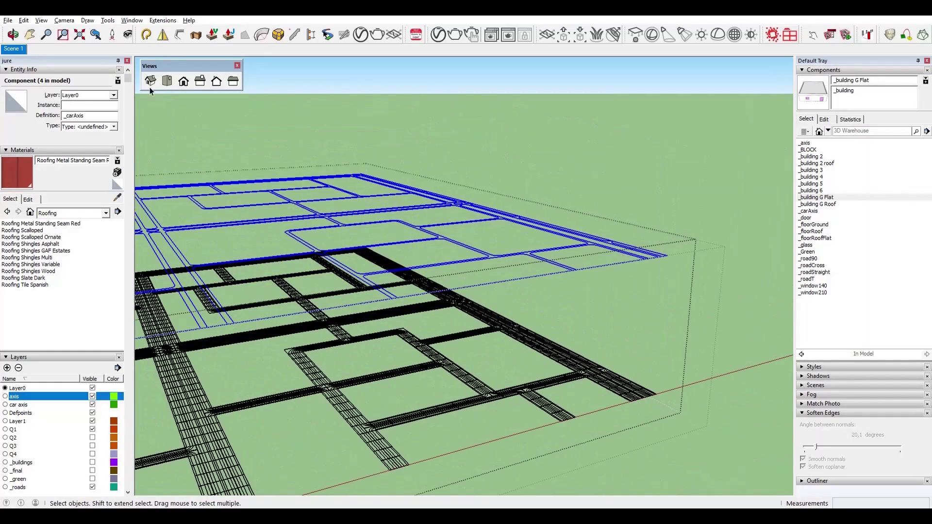
scroll(646, 262, "up", 5)
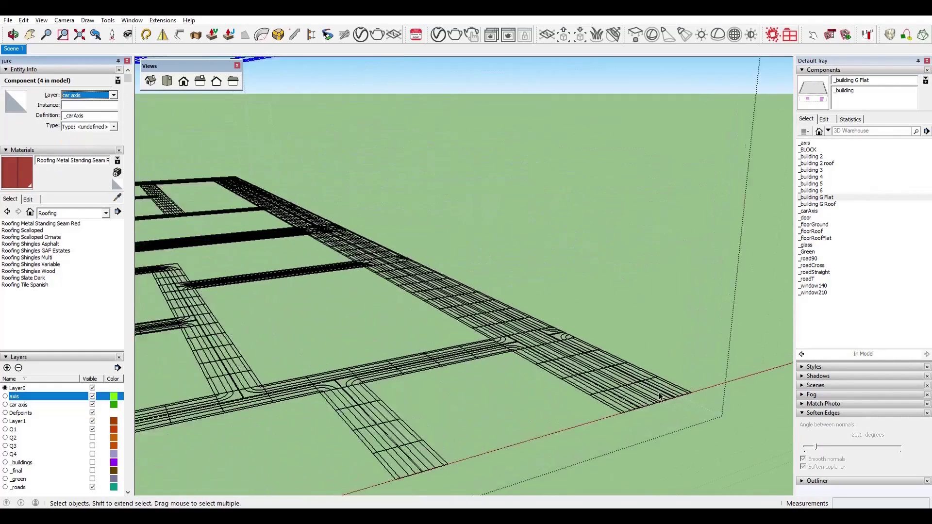
Delete the 1200 cm car axis edges left inside the straight road component.
middle_click_drag(631, 340, 618, 495)
scroll(256, 330, "up", 3)
double_click(252, 316)
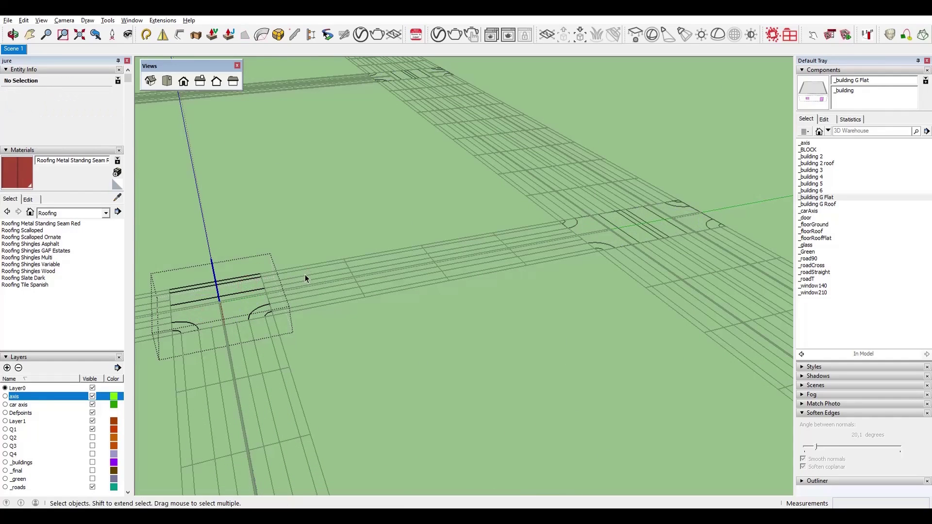
middle_click_drag(306, 278, 314, 279)
middle_click_drag(260, 305, 267, 308)
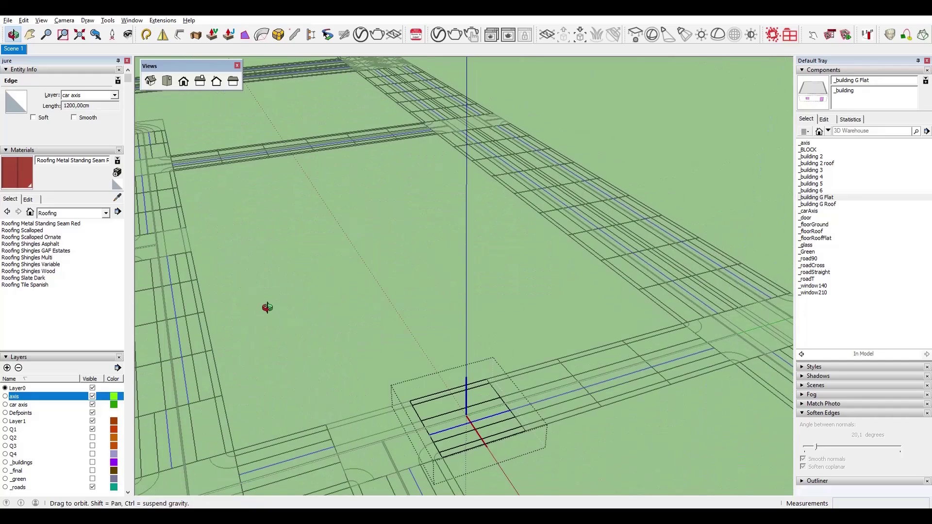
left_click(389, 380)
middle_click_drag(438, 360, 711, 390)
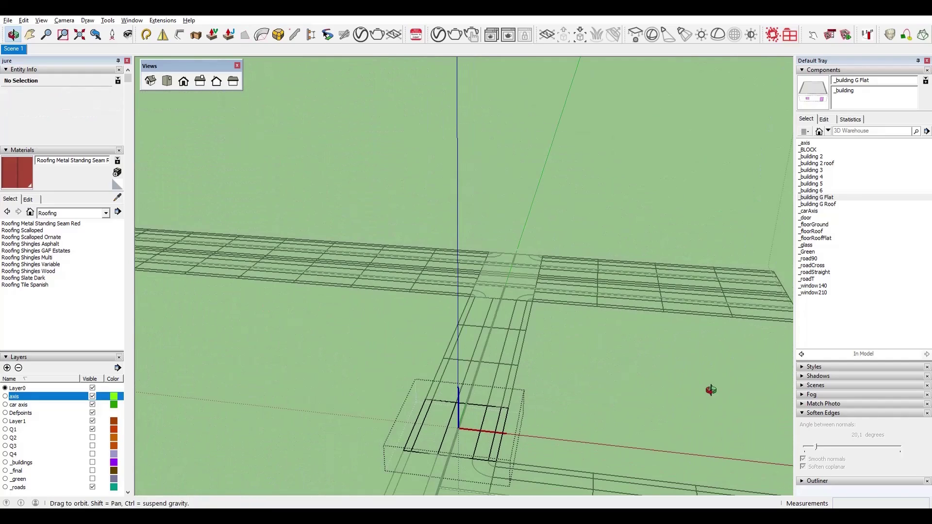
left_click(465, 438)
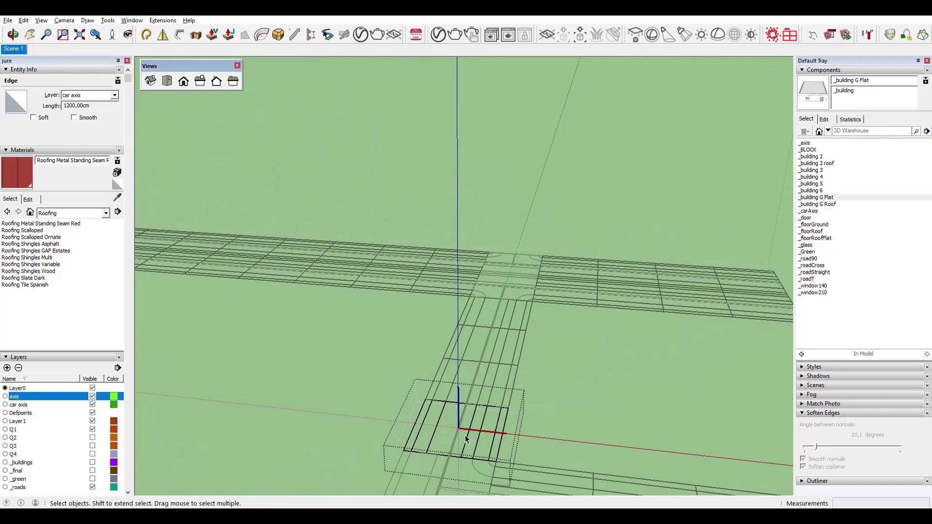
Take the selected 1200 cm edge of the T-junction road component off the car axis layer.
middle_click_drag(469, 439, 433, 470)
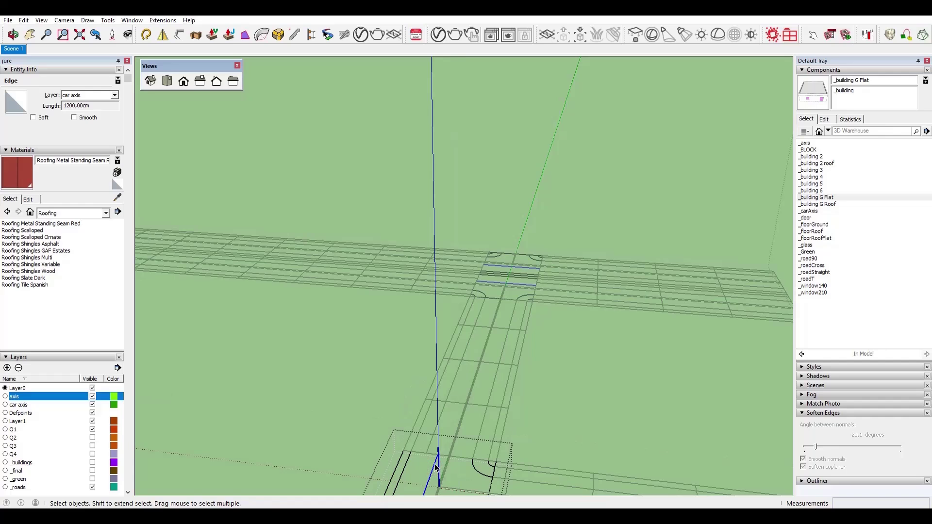
scroll(438, 458, "down", 4)
key("space")
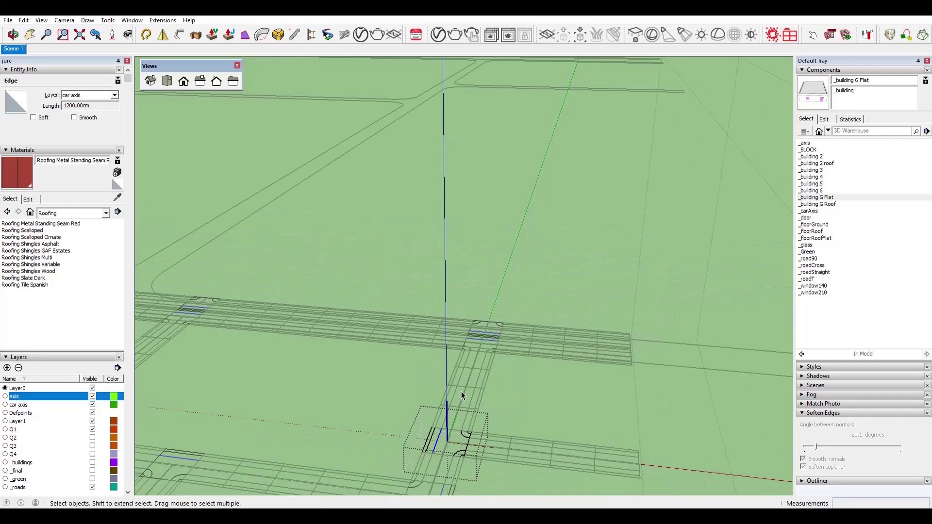
left_click(92, 96)
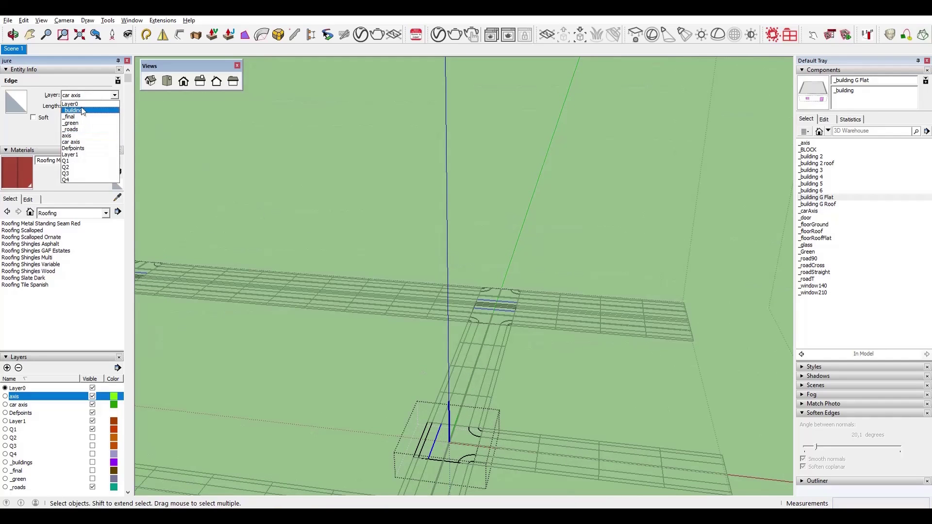
left_click(73, 110)
middle_click_drag(421, 305, 530, 319)
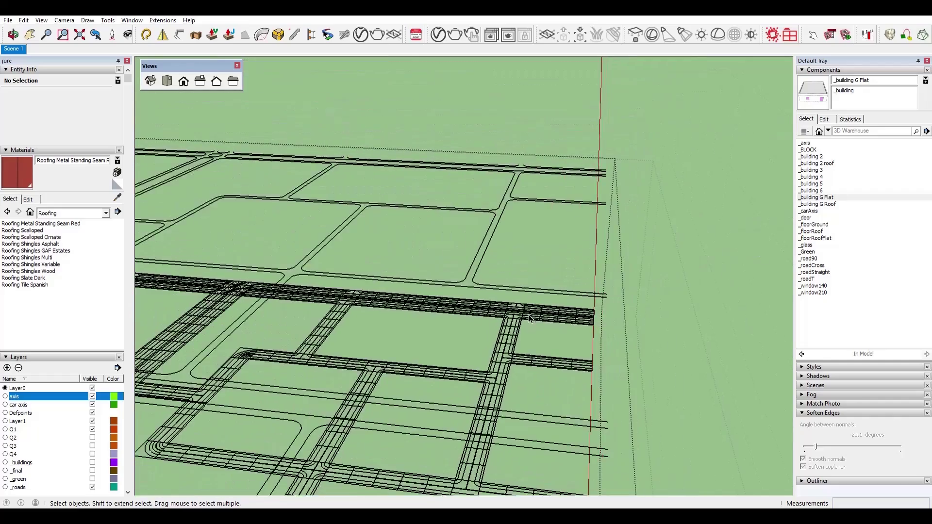
Check the road corner component for leftover car axis lines and delete the car axis arcs inside the crossing component.
scroll(531, 319, "up", 6)
left_click(266, 319)
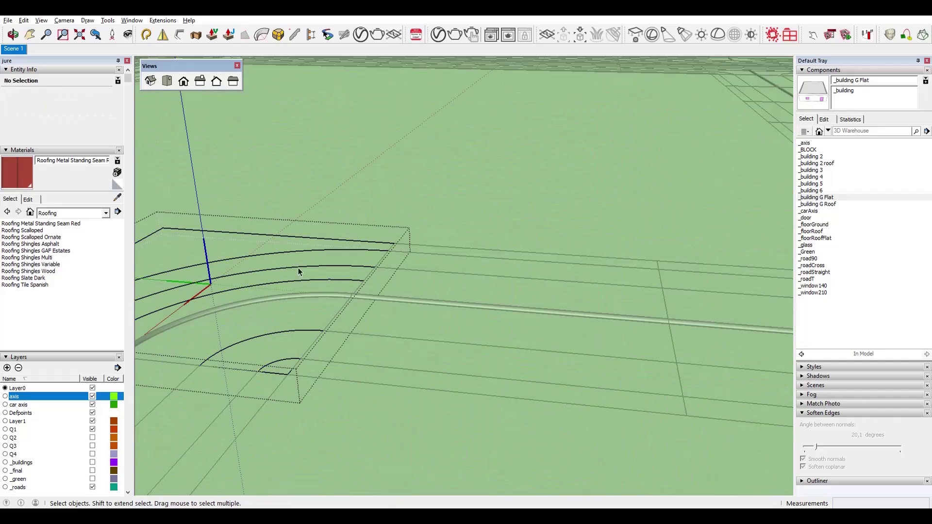
scroll(298, 271, "down", 6)
scroll(590, 230, "up", 10)
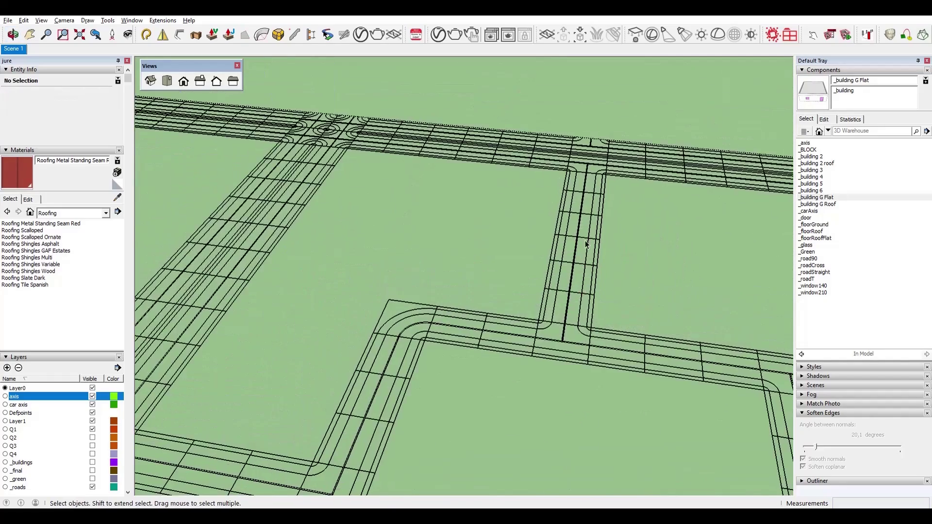
left_click(415, 201)
left_click(415, 201)
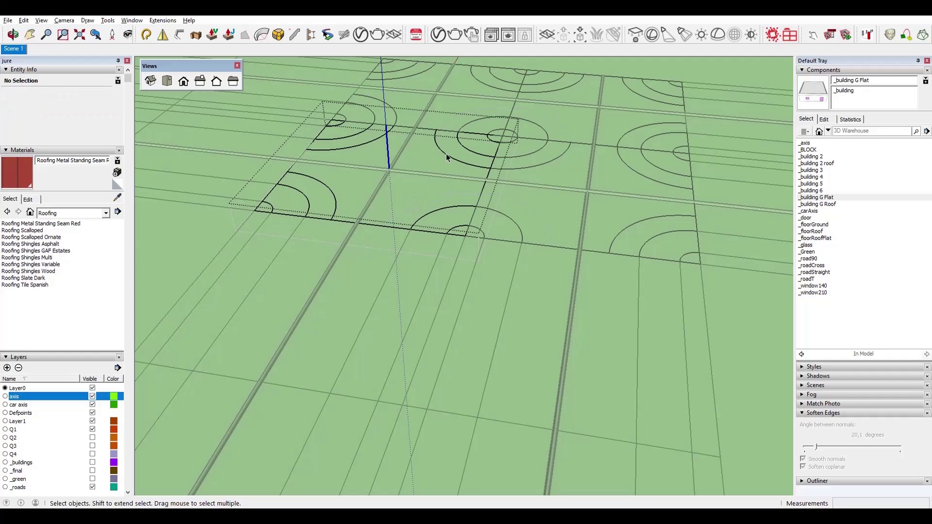
middle_click_drag(514, 162, 522, 241)
triple_click(541, 221)
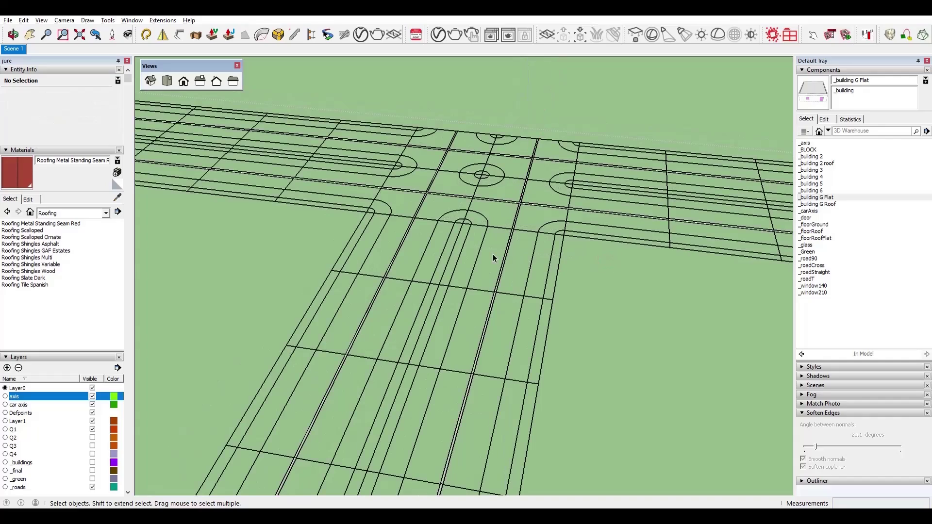
Move the _carAxis component vertically down onto the road network.
scroll(494, 254, "down", 8)
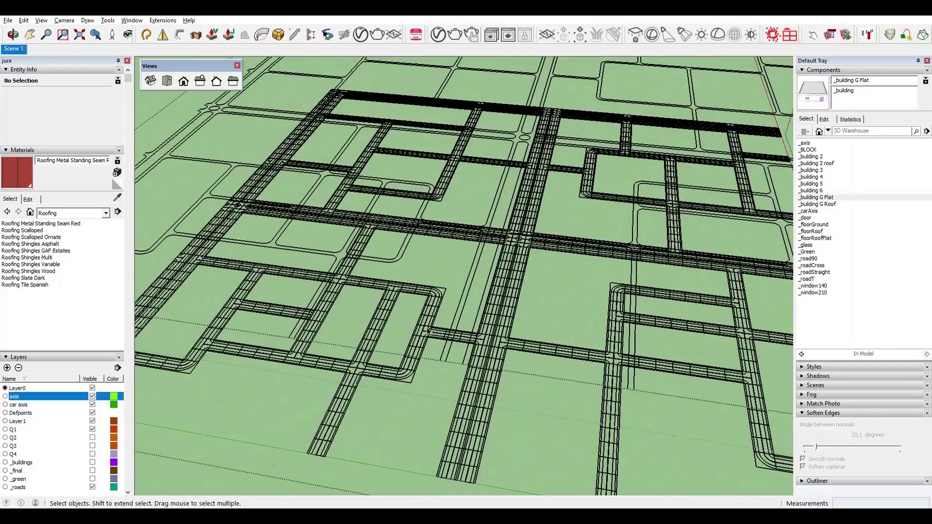
scroll(195, 353, "up", 8)
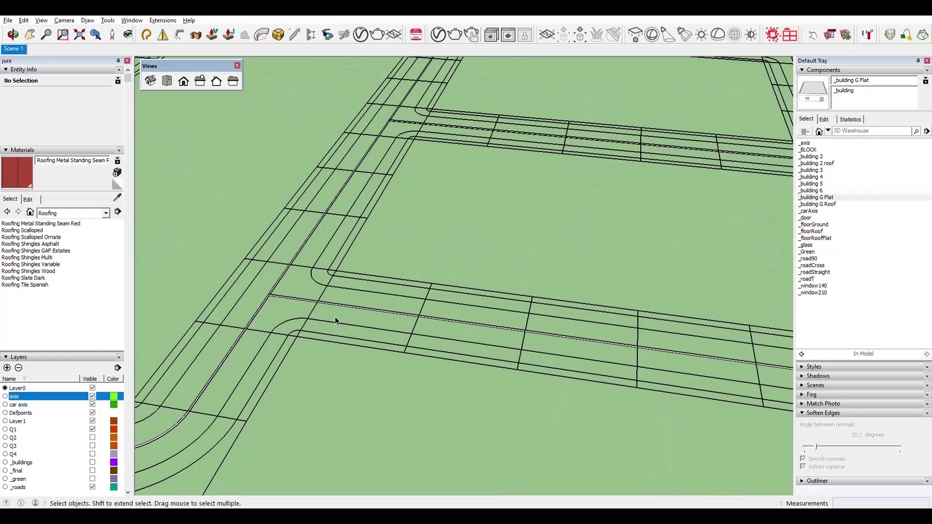
scroll(335, 321, "down", 5)
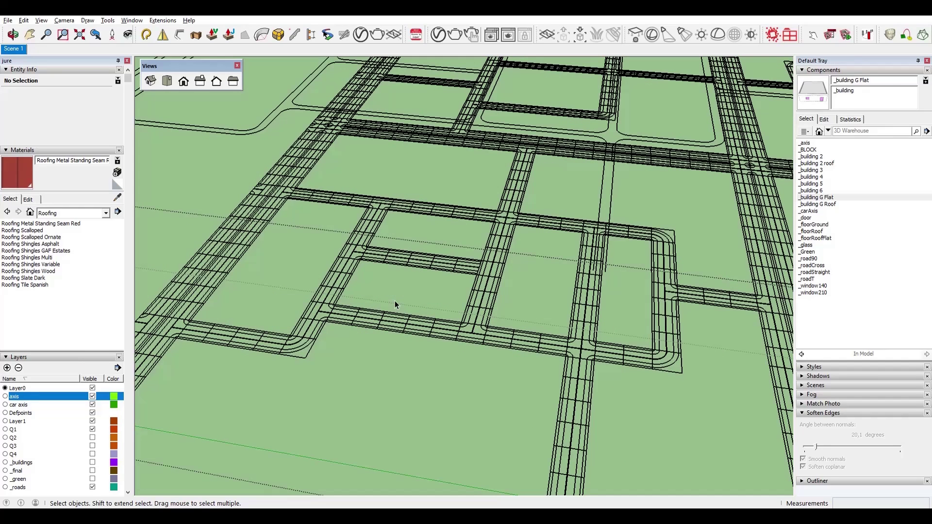
scroll(395, 301, "down", 4)
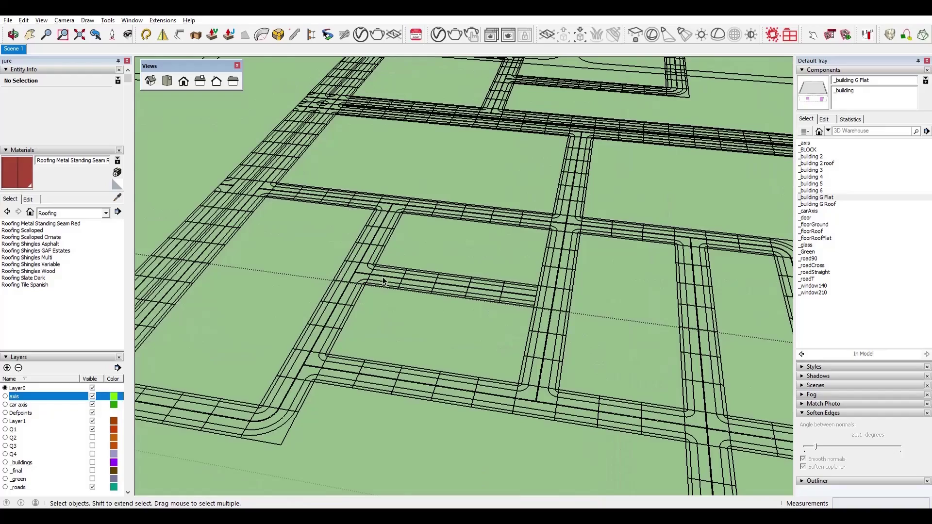
scroll(518, 326, "up", 4)
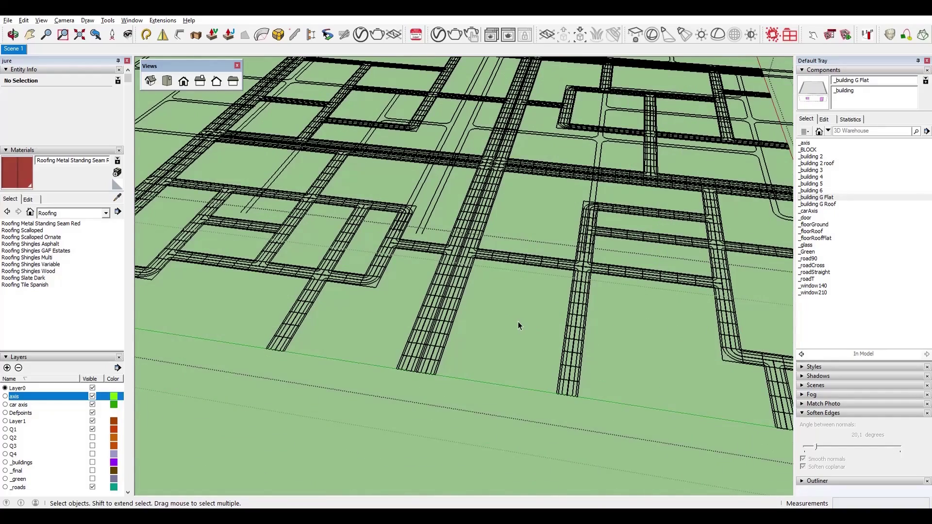
scroll(518, 322, "down", 4)
middle_click_drag(517, 322, 743, 218)
scroll(743, 218, "up", 3)
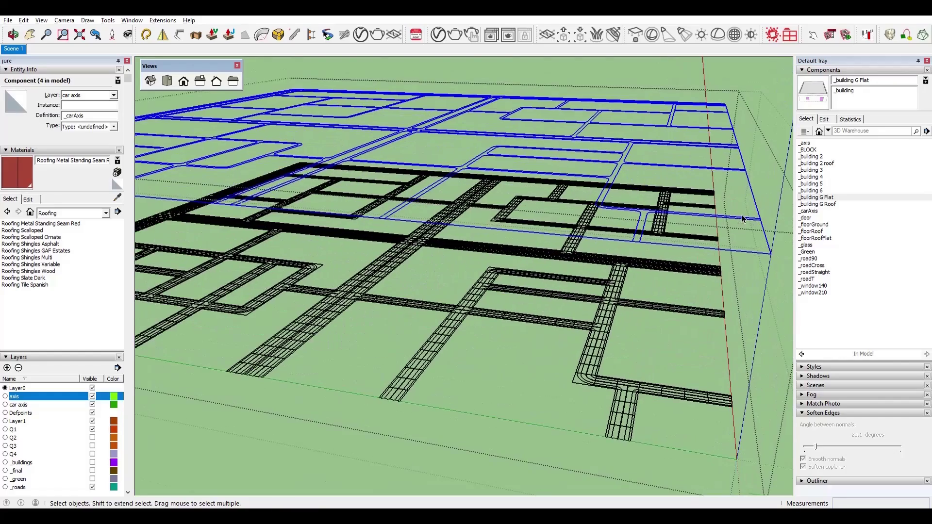
key("m")
left_click(743, 212)
left_click(720, 399)
scroll(642, 405, "up", 3)
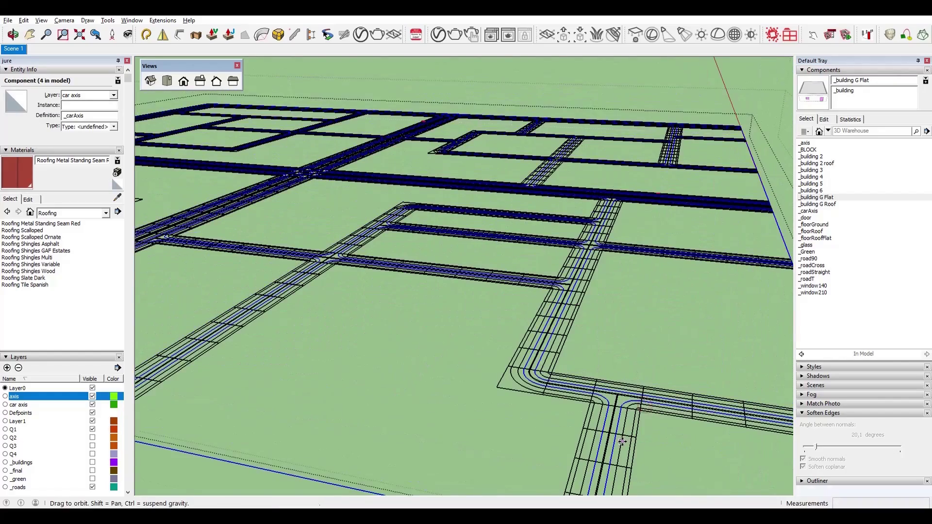
Open a straight road component and draw a 1200 x 1200 cm rectangle over its outline to create the faces.
middle_click_drag(622, 441, 494, 405)
scroll(490, 386, "down", 4)
scroll(500, 381, "up", 5)
middle_click_drag(582, 319, 454, 481)
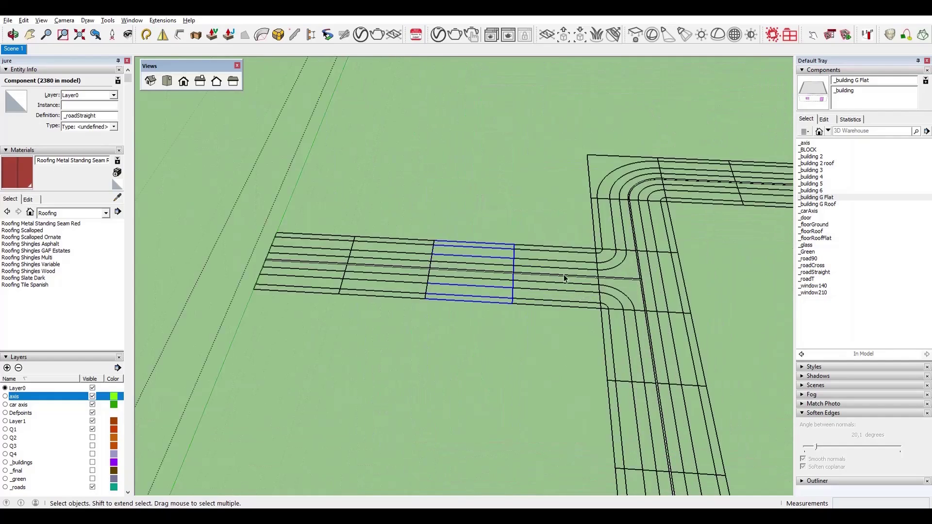
scroll(561, 276, "up", 4)
double_click(456, 227)
key("r")
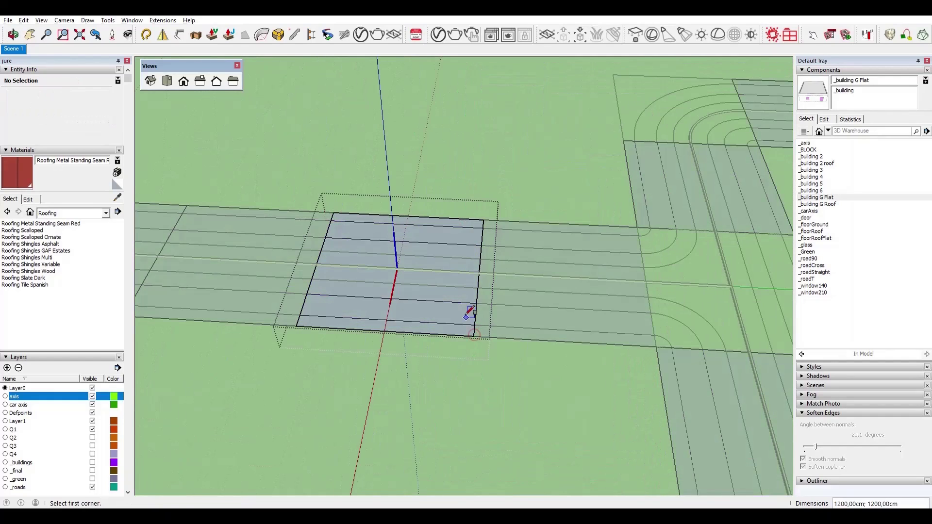
middle_click_drag(471, 317, 507, 324)
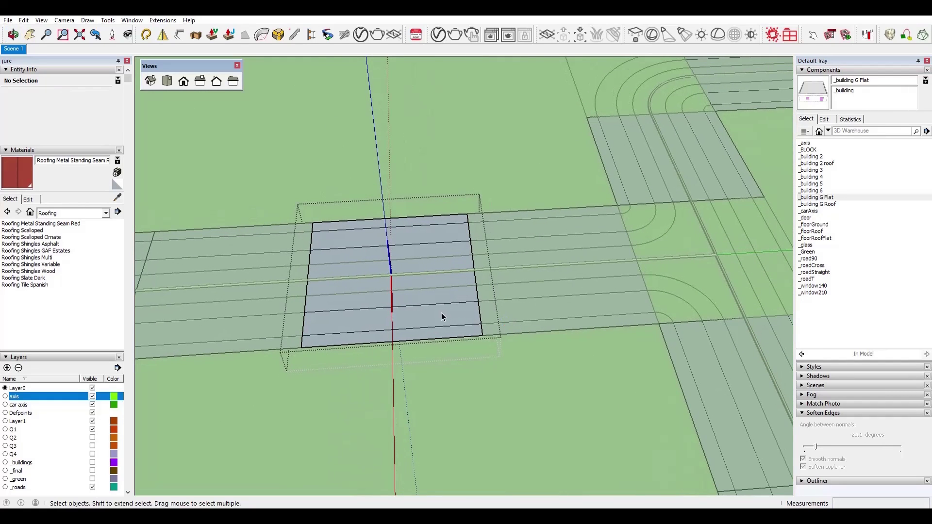
Select all faces of the straight road component and reverse them.
right_click(337, 290)
left_click_drag(427, 194, 386, 370)
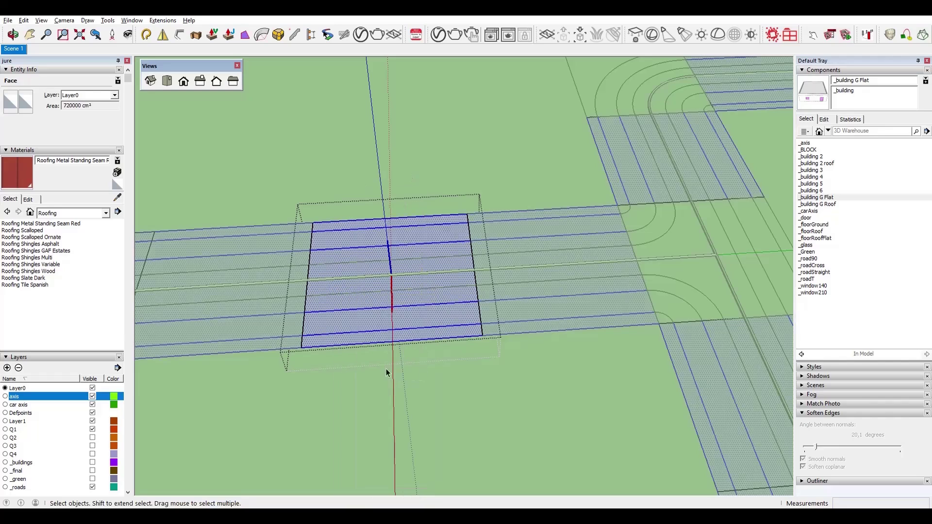
right_click(384, 309)
left_click(437, 198)
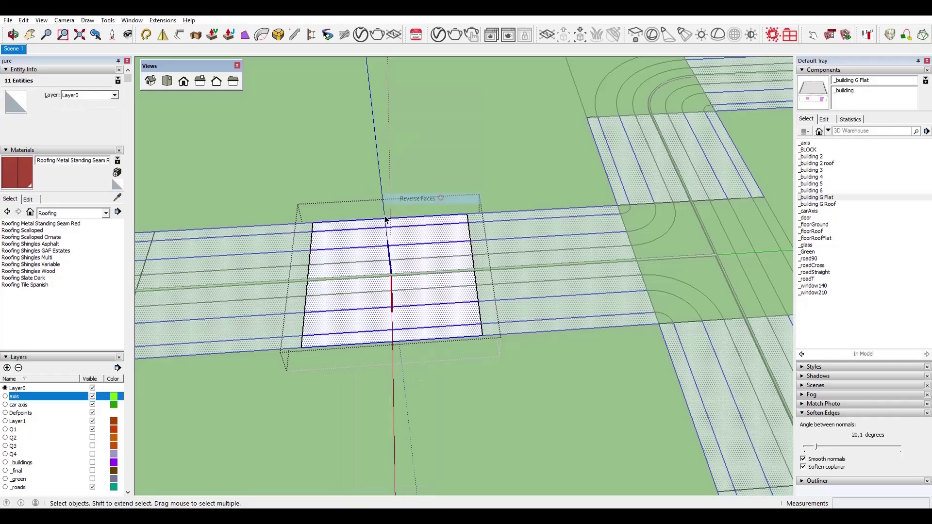
Create a dark grey material named _asphalt with RGB 82, 82, 71.
left_click(118, 212)
left_click(170, 267)
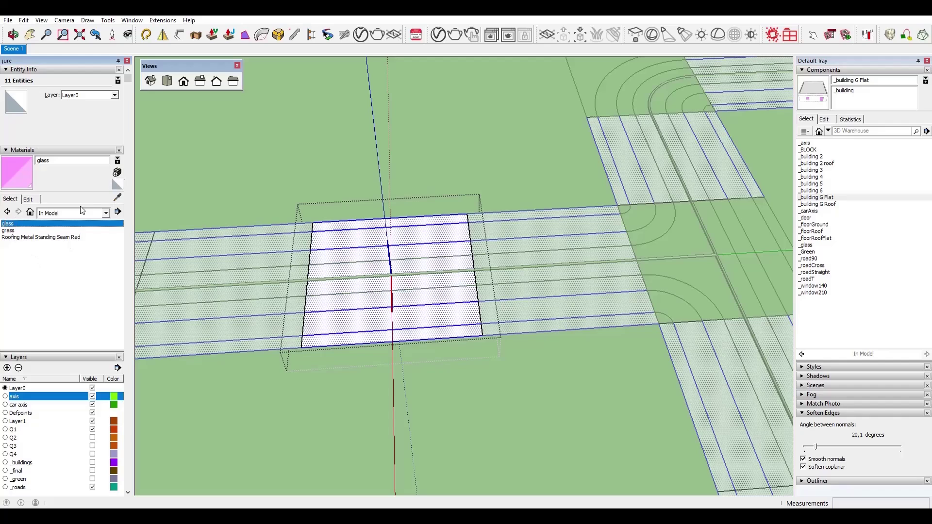
left_click(118, 174)
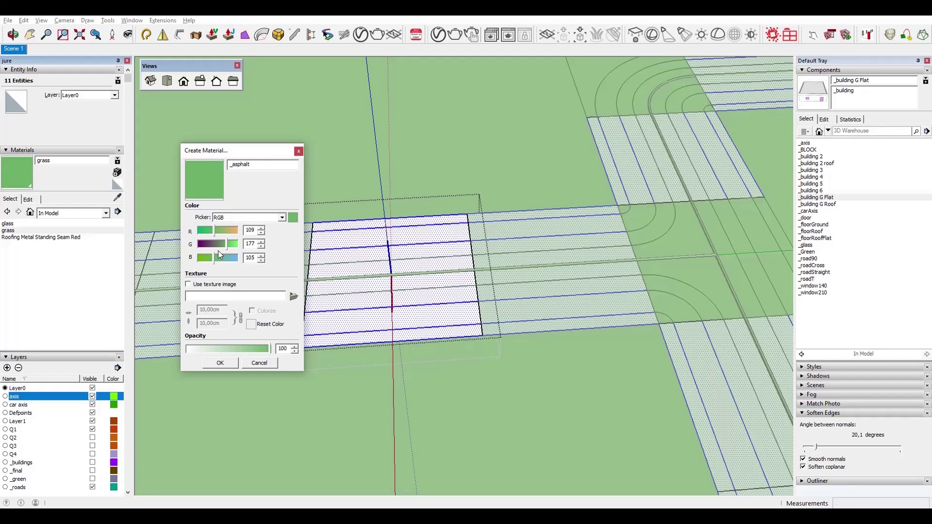
left_click(229, 368)
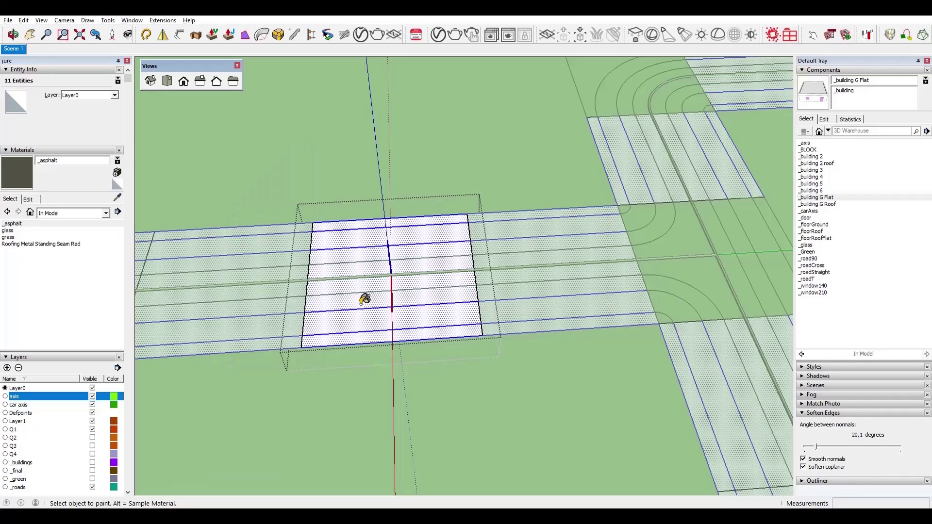
Paint only the central roadway face of the straight road component with the _asphalt material.
middle_click_drag(360, 304, 439, 302)
left_click(421, 301)
key("ctrl+z")
key("space")
left_click(421, 301)
key("b")
left_click(431, 297)
Create a material named pavement with RGB 136, 150, 133 and paint the two sidewalk faces of the straight road component with it.
left_click(117, 173)
type("pav")
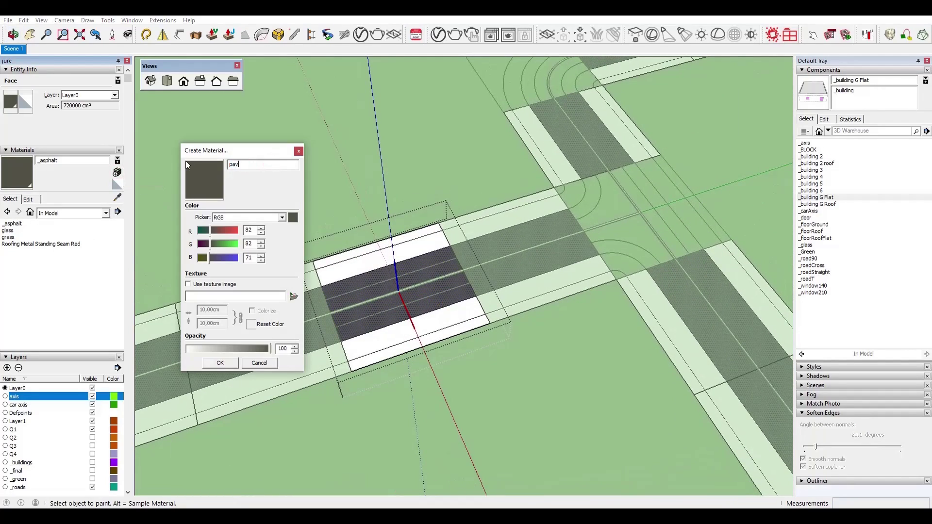
type("ement")
left_click(217, 229)
left_click(219, 258)
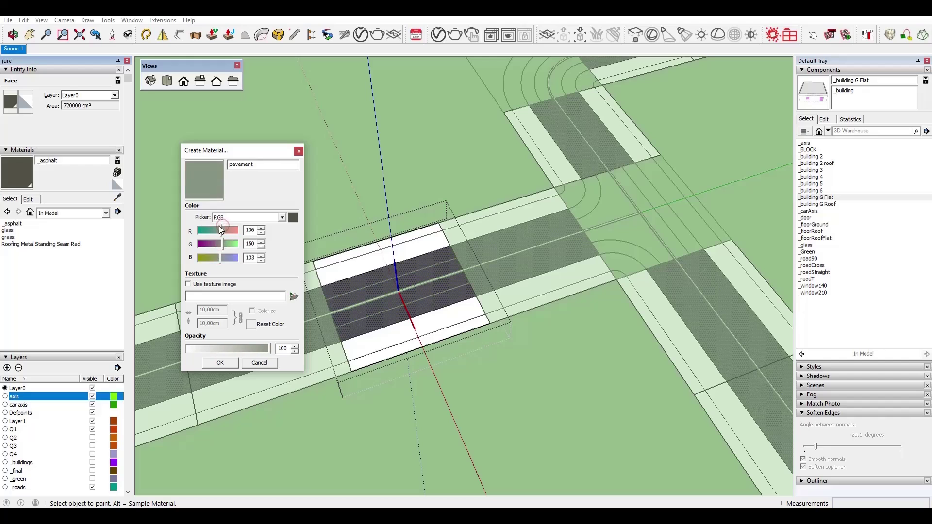
key("Return")
left_click(389, 326)
left_click(376, 256)
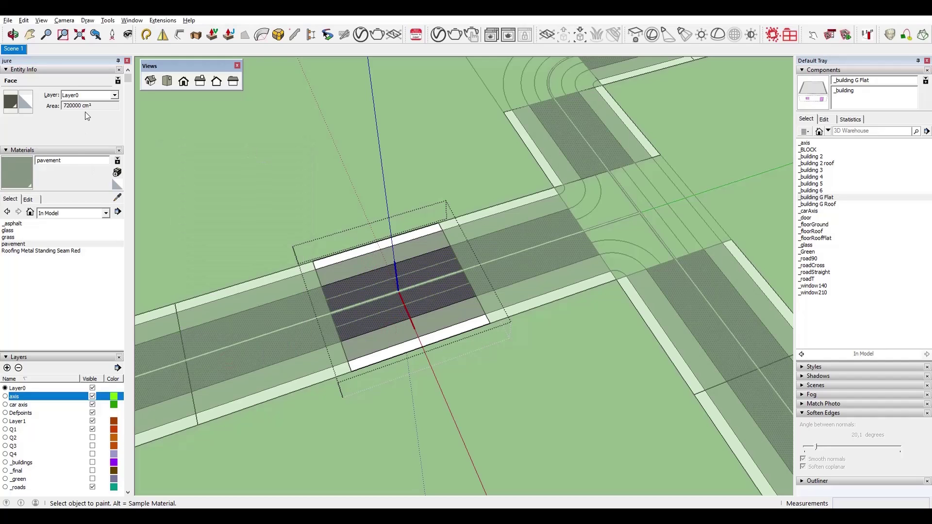
left_click(117, 173)
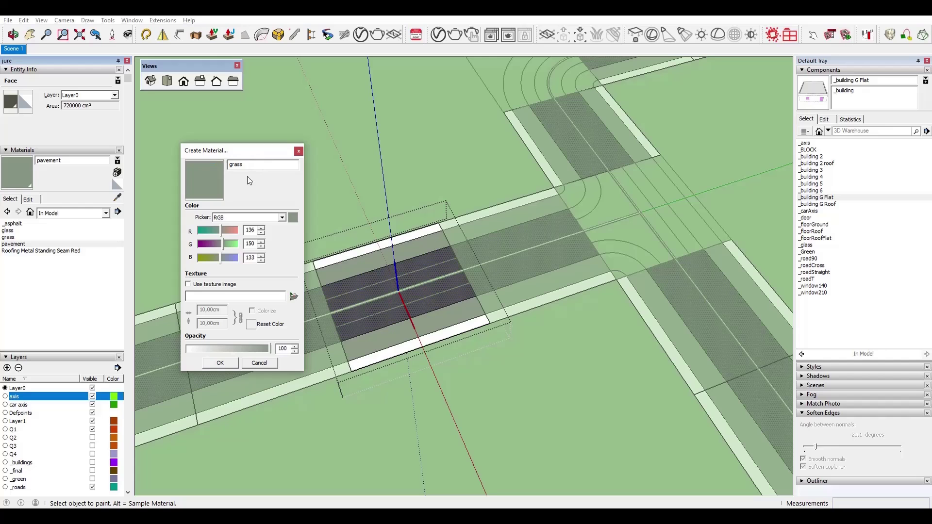
key("Return")
left_click(296, 284)
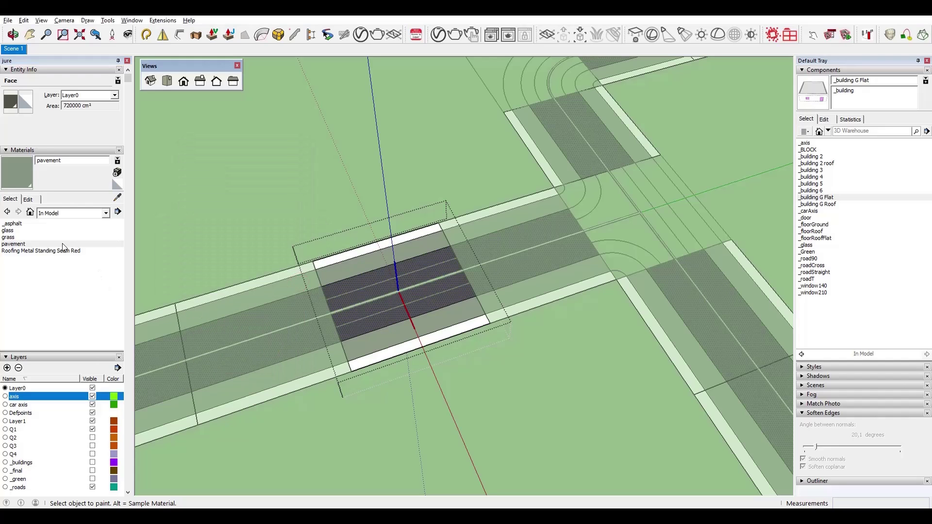
Paint the two outer strips of the straight road component with the existing grass material and leave the component.
left_click(396, 238)
left_click(462, 324)
key("space")
left_click(699, 235)
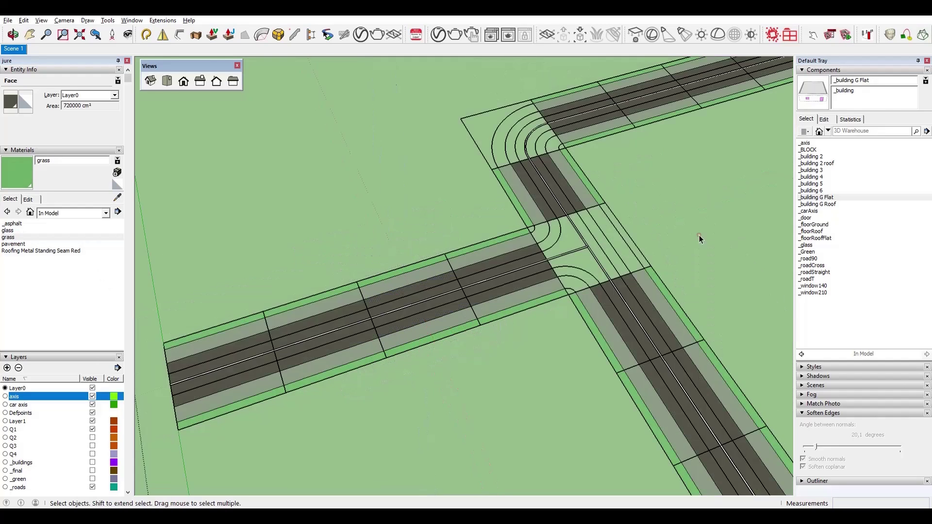
Open the T-junction road component and draw over its outline from corner to corner to create the faces.
double_click(592, 255)
key("Escape")
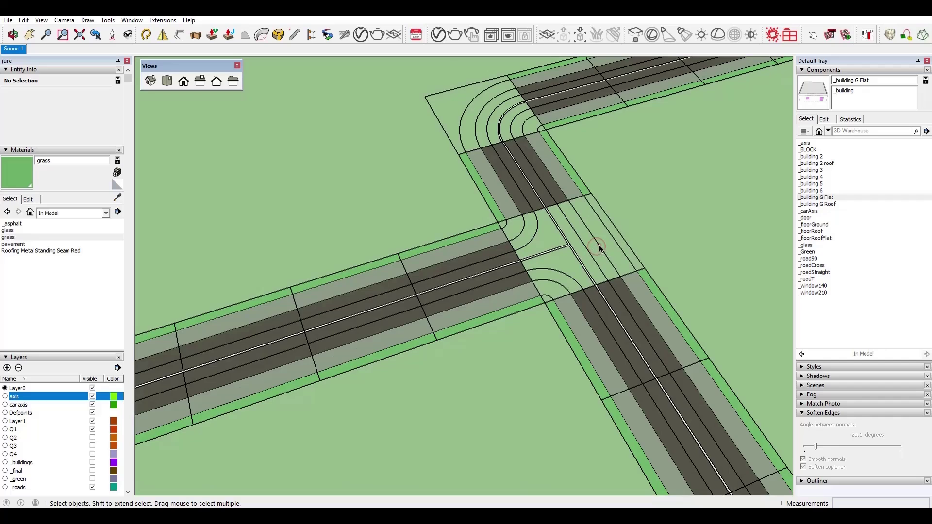
double_click(599, 249)
key("l")
left_click(544, 303)
left_click(591, 193)
Paint the T-junction's roadway with _asphalt and reverse all of the component's faces.
left_click(13, 224)
left_click(525, 240)
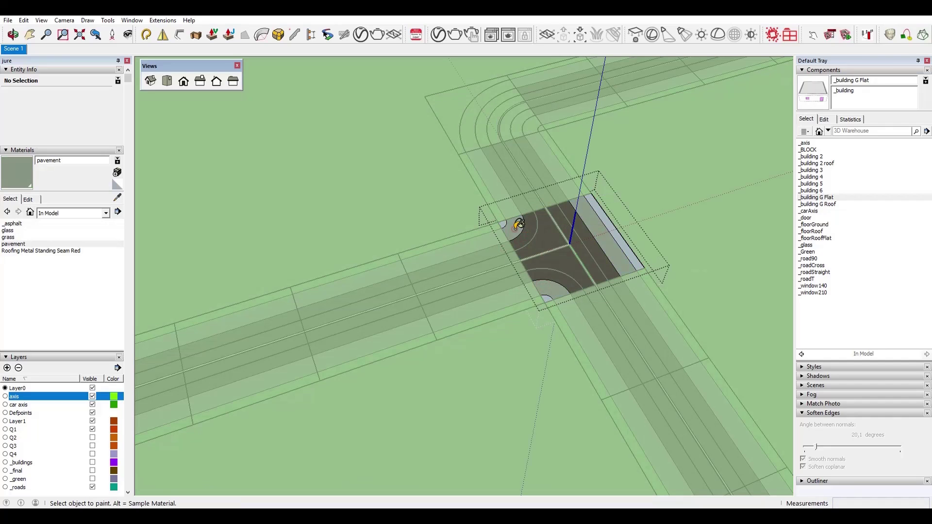
key("space")
triple_click(589, 256)
key("b")
left_click(547, 270)
key("space")
left_click(547, 271)
Paint the T-junction's sidewalk faces with pavement and its small corners and outer strip with grass.
left_click(504, 180, "alt")
left_click(535, 226)
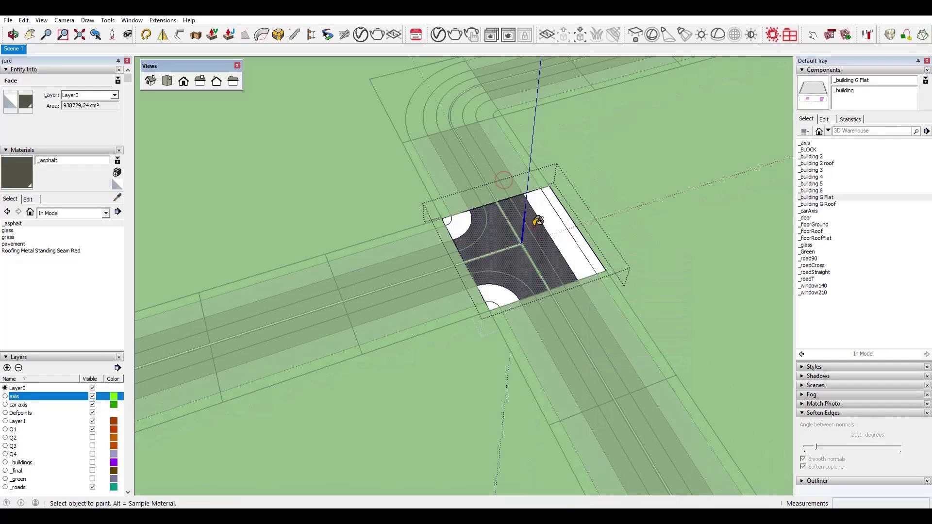
left_click(489, 304)
left_click(447, 222)
key("space")
Open the 90-degree corner road component, select all its faces and reverse them.
double_click(433, 98)
triple_click(486, 115)
right_click(488, 115)
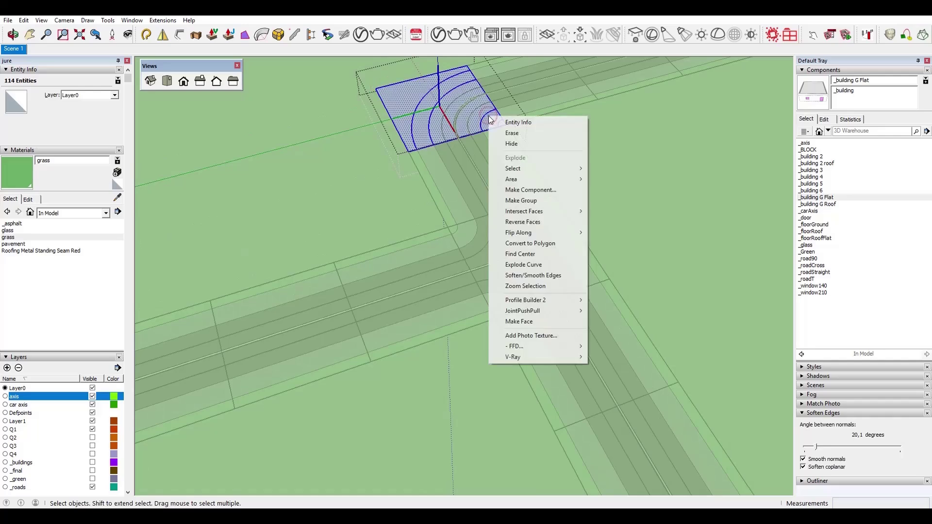
left_click(526, 223)
Try to move the corner component's arc onto the adjoining straight road's edge and hide the axis layer.
scroll(444, 104, "up", 4)
scroll(455, 164, "up", 6)
middle_click_drag(537, 214, 662, 179)
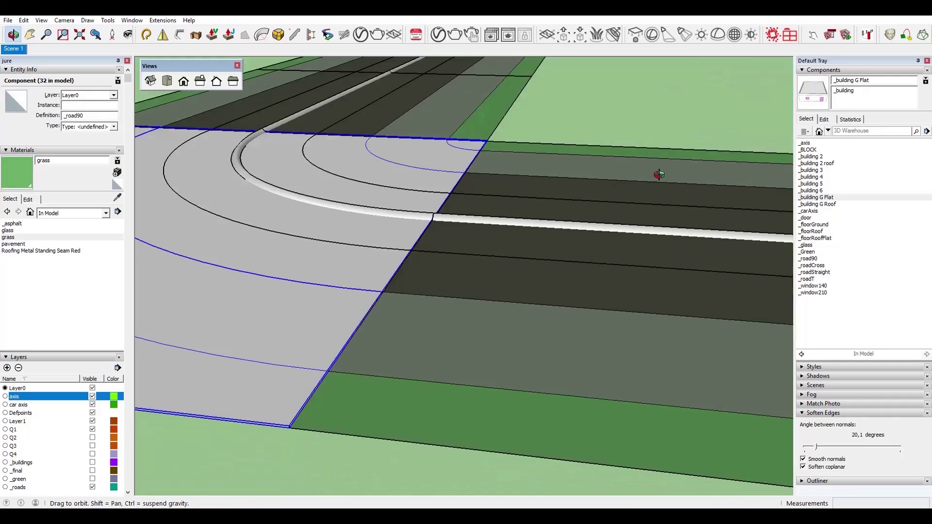
scroll(401, 221, "down", 6)
left_click(401, 222)
scroll(408, 218, "up", 2)
key("m")
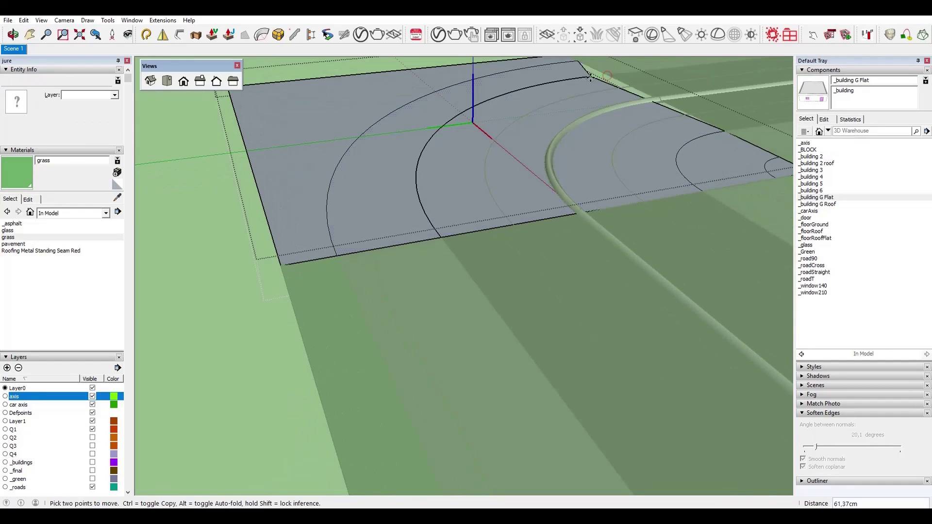
scroll(558, 270, "down", 3)
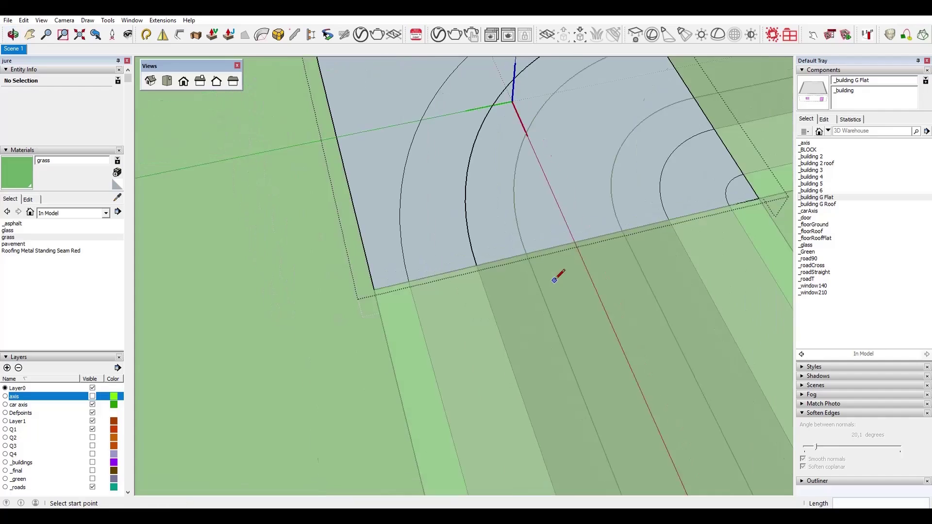
middle_click_drag(557, 270, 540, 225)
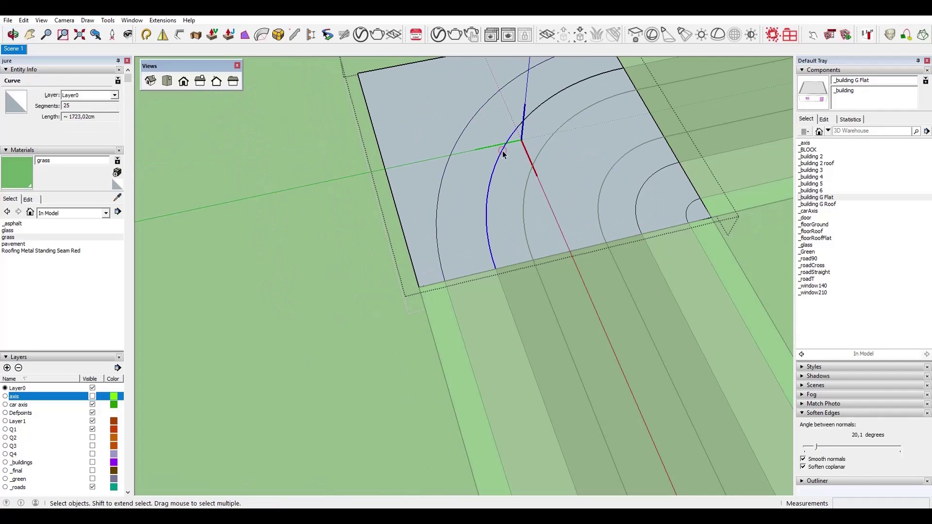
Redraw the corner component's outer roadway arc by offsetting the outermost arc inward about 200 cm to the adjoining road edge.
left_click(449, 159)
key("m")
key("space")
scroll(525, 175, "down", 2)
left_click(518, 105)
left_click(520, 107)
key("f")
left_click(584, 79)
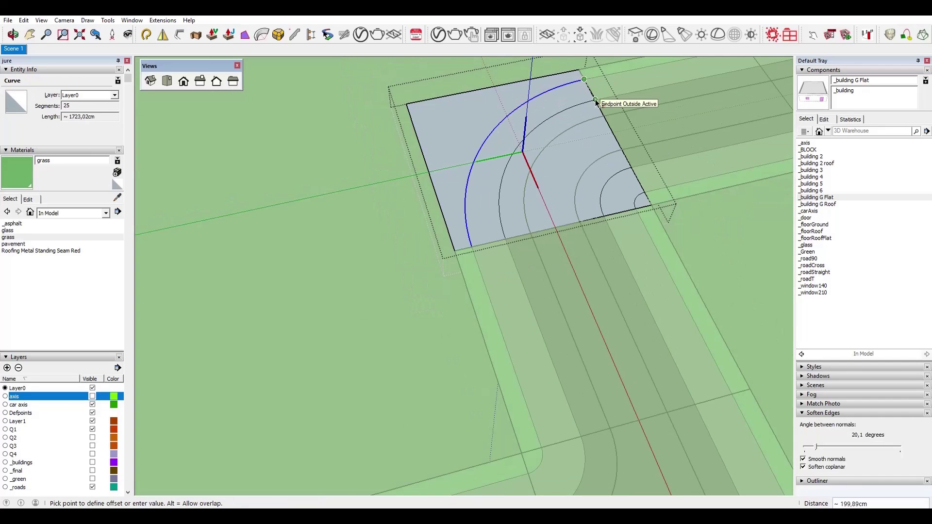
left_click(596, 100)
key("space")
Clean up the ends of the offset arc where it meets the corner component's edges.
scroll(504, 240, "up", 5)
key("e")
key("m")
left_click(510, 255)
left_click(511, 256)
scroll(503, 311, "down", 3)
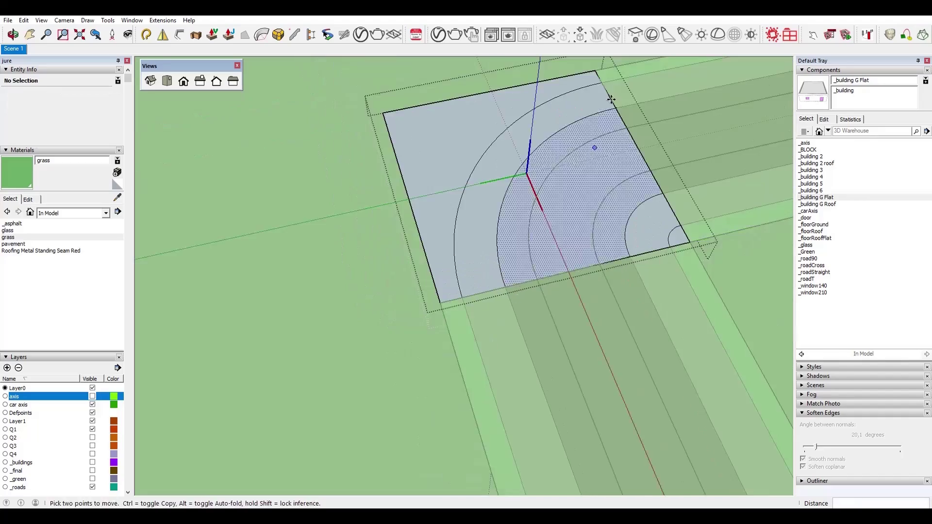
scroll(615, 108, "up", 5)
key("e")
key("m")
scroll(593, 152, "down", 5)
Select everything in the corner road component and reverse its faces.
triple_click(577, 129)
right_click(577, 128)
left_click(619, 233)
Paint the corner component's sidewalks with pavement, its outer corner areas with grass and its roadway with _asphalt.
left_click(654, 297)
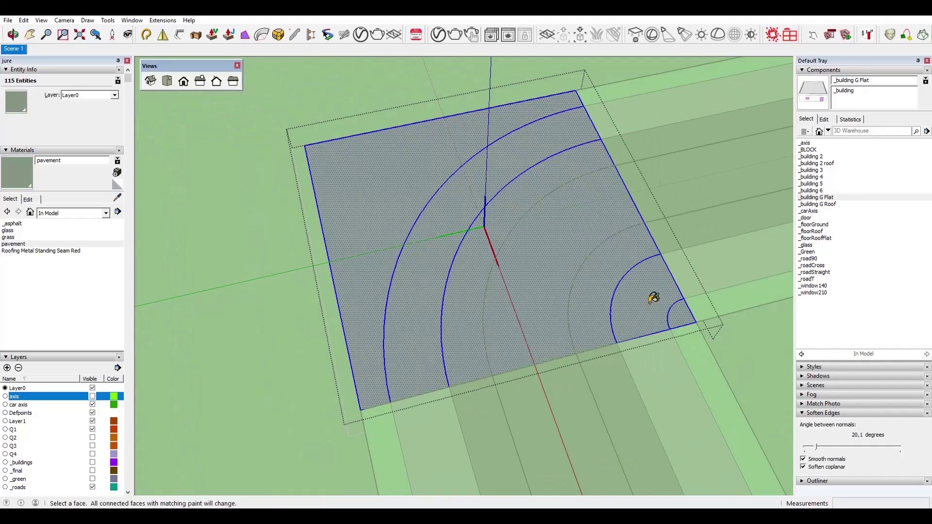
key("space")
left_click(653, 299)
left_click(413, 151)
left_click(13, 244)
left_click(12, 223)
key("space")
Open the crossroad component, draw over its outline to create the faces and reverse all of them.
scroll(428, 189, "down", 8)
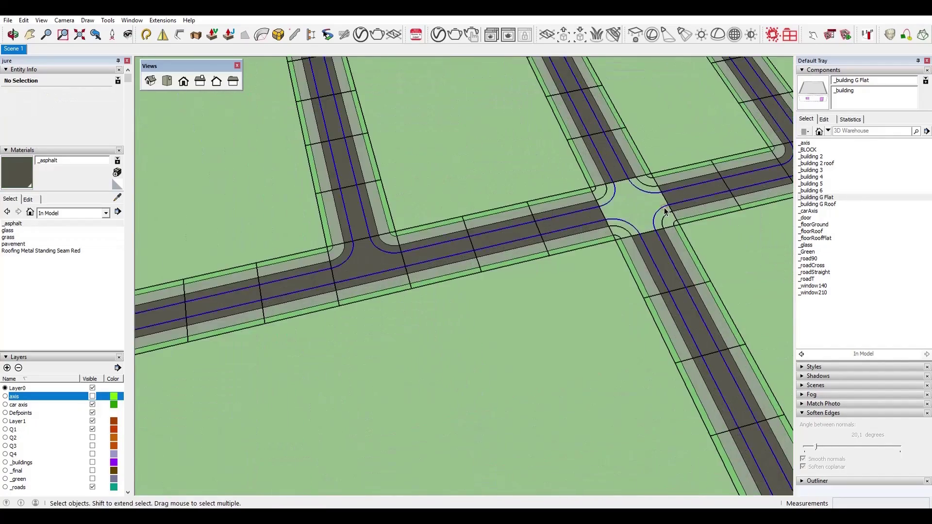
scroll(636, 209, "up", 8)
key("l")
left_click(447, 340)
scroll(525, 357, "down", 2)
triple_click(573, 200)
right_click(572, 198)
left_click(614, 301)
Paint the crossroad's roadway with _asphalt, its four rounded sidewalks with pavement and its small corners with grass.
key("b")
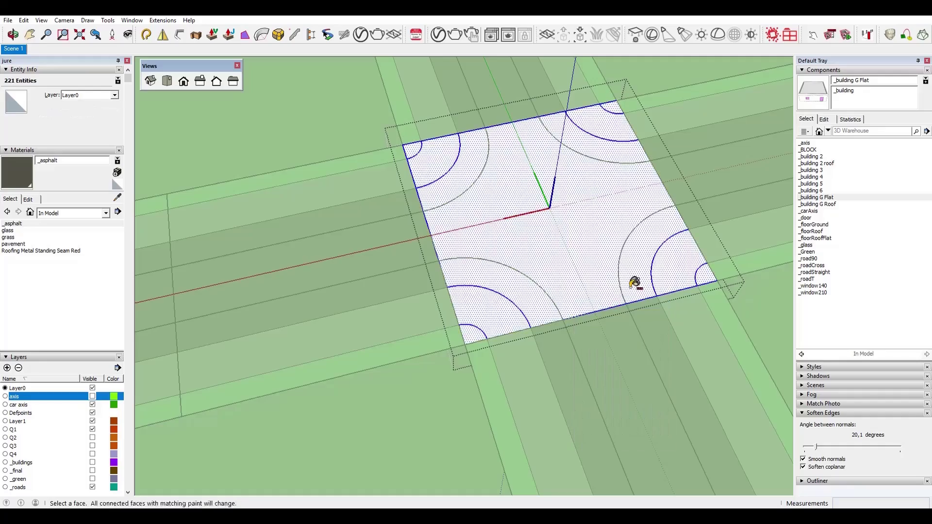
left_click(579, 258)
left_click(690, 323, "alt")
left_click(683, 266)
left_click(413, 151)
left_click(613, 107)
left_click(707, 275)
key("space")
Examine the painted roads and junctions across the whole city network.
scroll(486, 276, "down", 6)
left_click(445, 266)
scroll(445, 267, "down", 6)
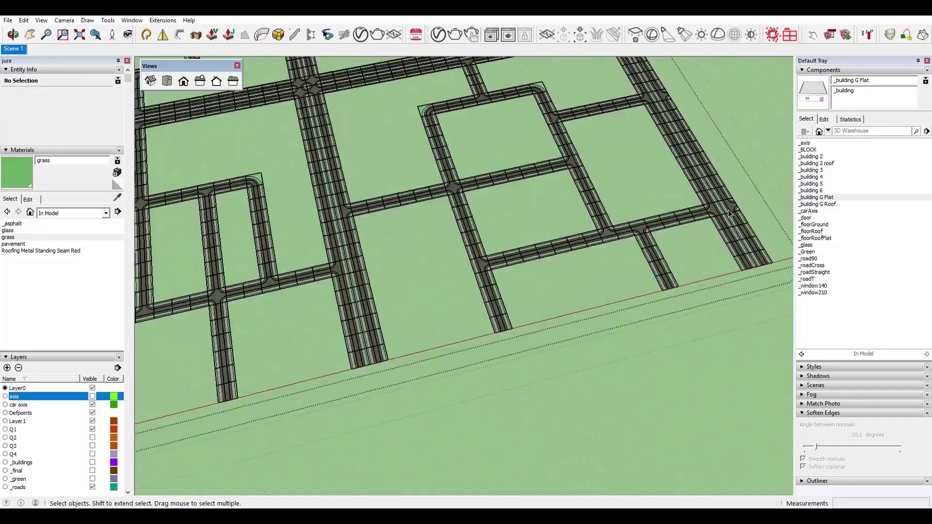
scroll(466, 204, "up", 4)
scroll(518, 135, "down", 3)
middle_click_drag(517, 135, 536, 277)
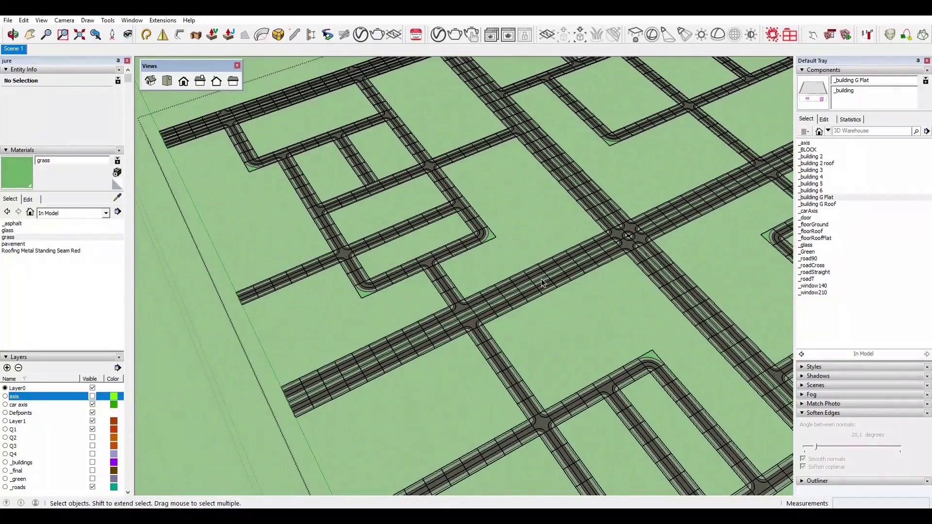
scroll(541, 278, "down", 5)
scroll(539, 275, "up", 5)
scroll(527, 277, "down", 5)
left_click(7, 21)
left_click(24, 65)
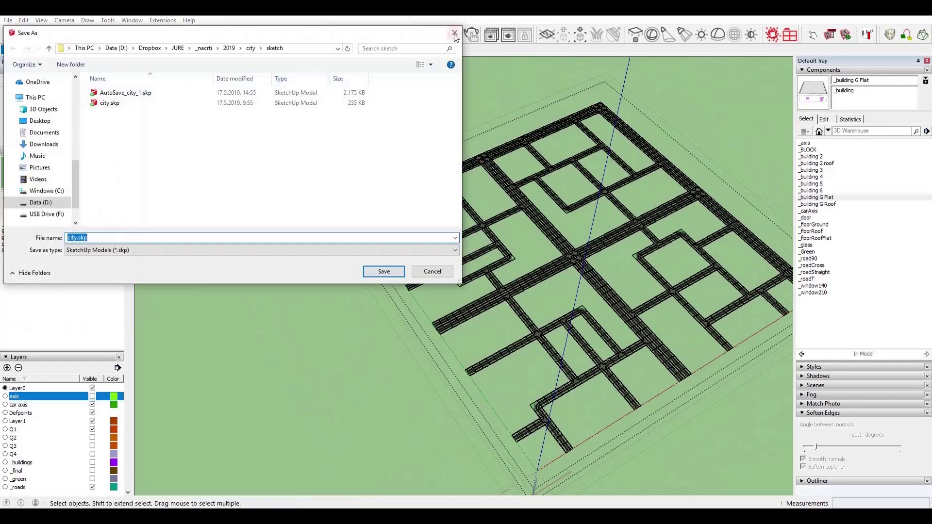
left_click(455, 34)
Save the city model.
left_click(8, 20)
left_click(36, 55)
Examine the narrow streets and open road ends along the edge of the network.
scroll(518, 283, "up", 6)
scroll(518, 283, "down", 4)
middle_click_drag(518, 283, 490, 232)
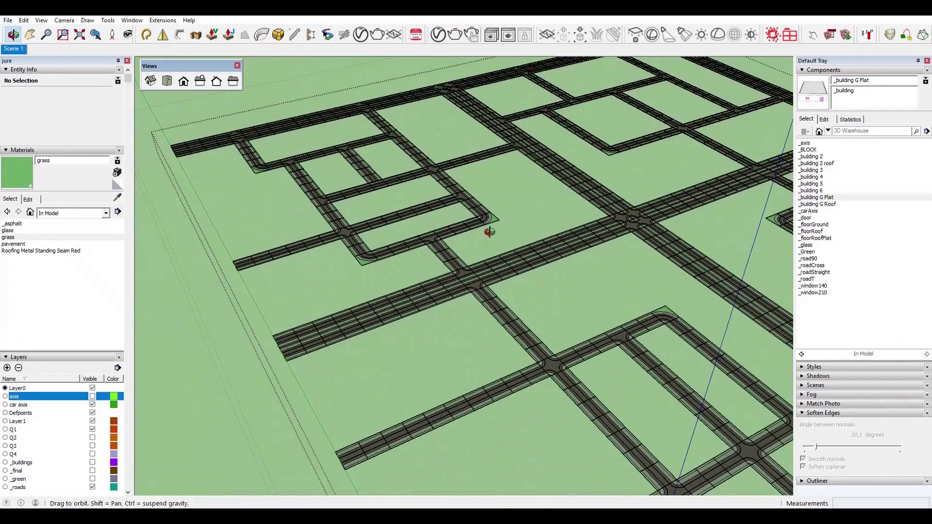
scroll(394, 275, "down", 3)
scroll(377, 374, "up", 5)
middle_click_drag(383, 371, 491, 377)
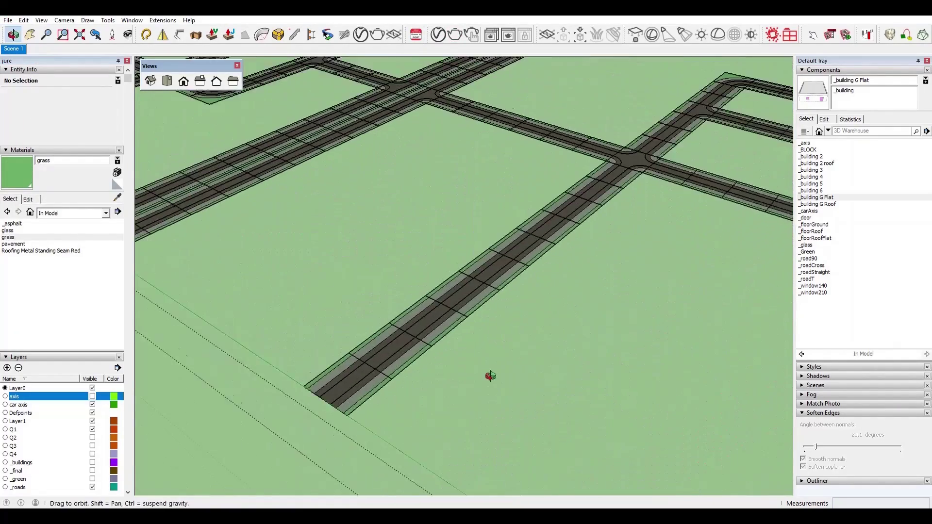
scroll(376, 371, "up", 2)
double_click(363, 388)
left_click(373, 406)
left_click(308, 374)
middle_click_drag(308, 373, 501, 330)
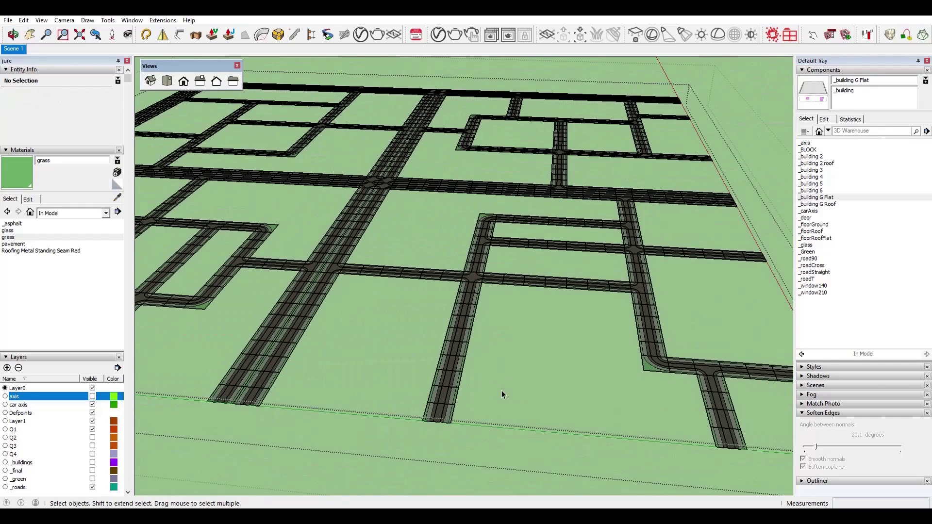
Open a straight road component on the wide avenue and copy its two outer grass faces 5000 cm straight up.
scroll(253, 391, "up", 5)
middle_click_drag(311, 391, 502, 402)
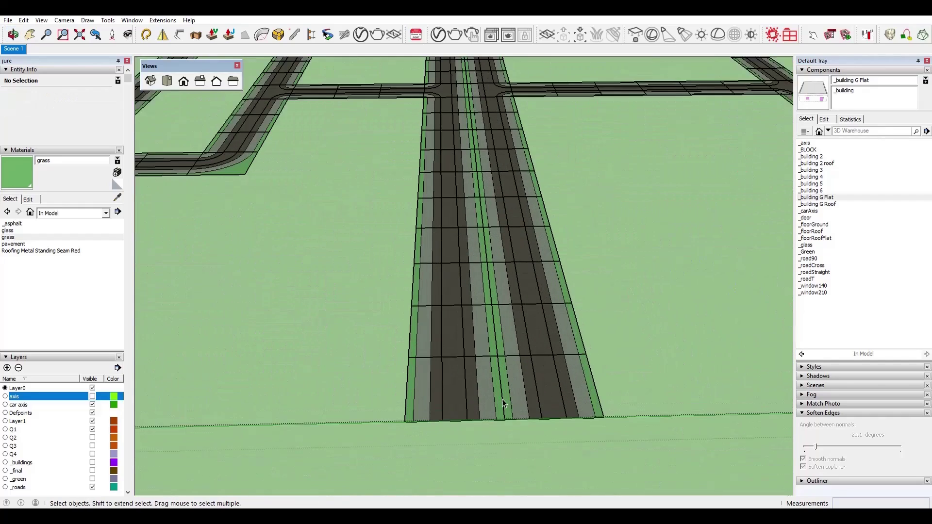
scroll(502, 401, "up", 1)
left_click(520, 400)
double_click(522, 404)
scroll(522, 403, "up", 1)
left_click(634, 392)
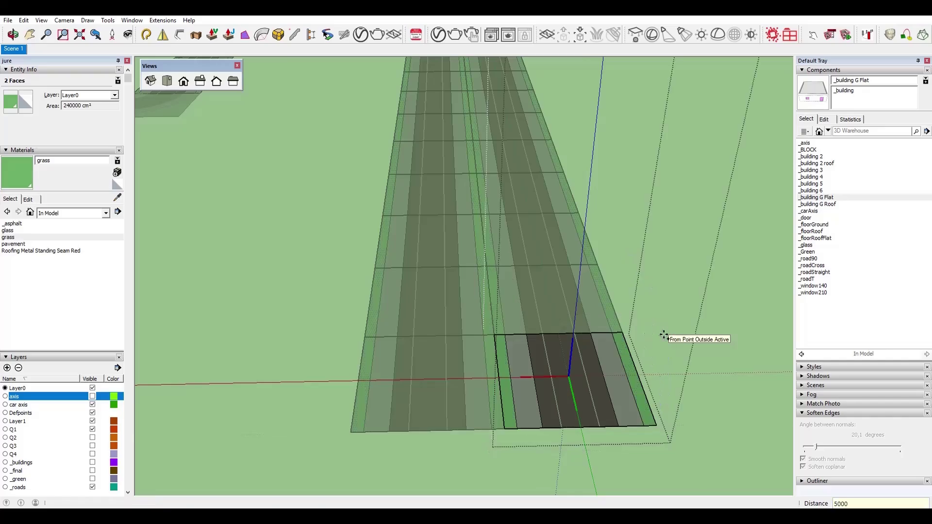
scroll(537, 381, "down", 10)
middle_click_drag(537, 385, 520, 270)
left_click(545, 134)
Select all road components in the network and copy them straight up above the originals.
middle_click_drag(545, 134, 521, 221)
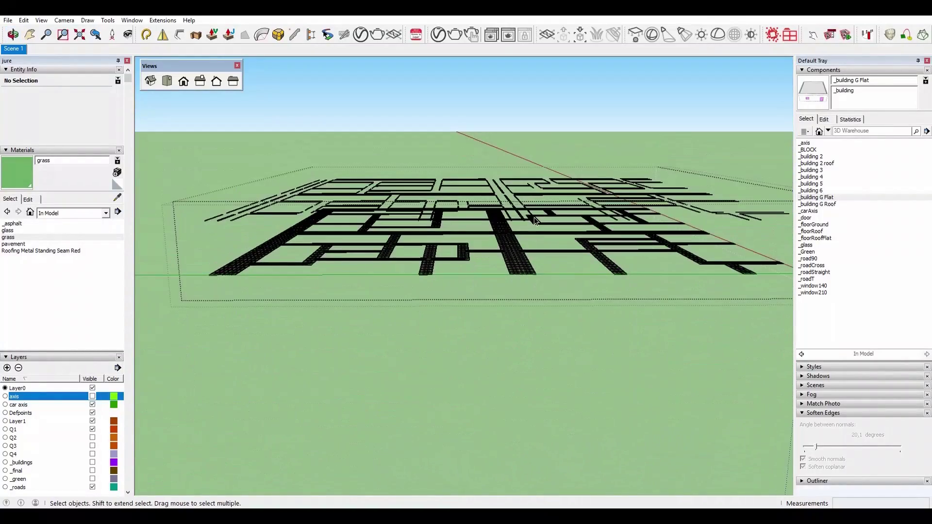
left_click(520, 218)
scroll(521, 217, "up", 3)
scroll(520, 217, "up", 2)
scroll(511, 217, "down", 10)
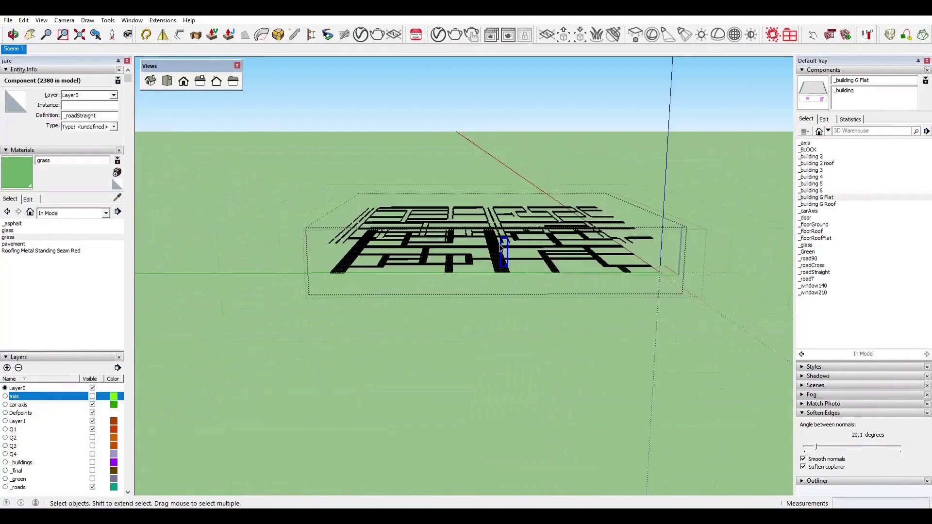
key("ctrl+a")
key("m")
key("Return")
key("space")
scroll(573, 209, "down", 3)
middle_click_drag(573, 209, 561, 264)
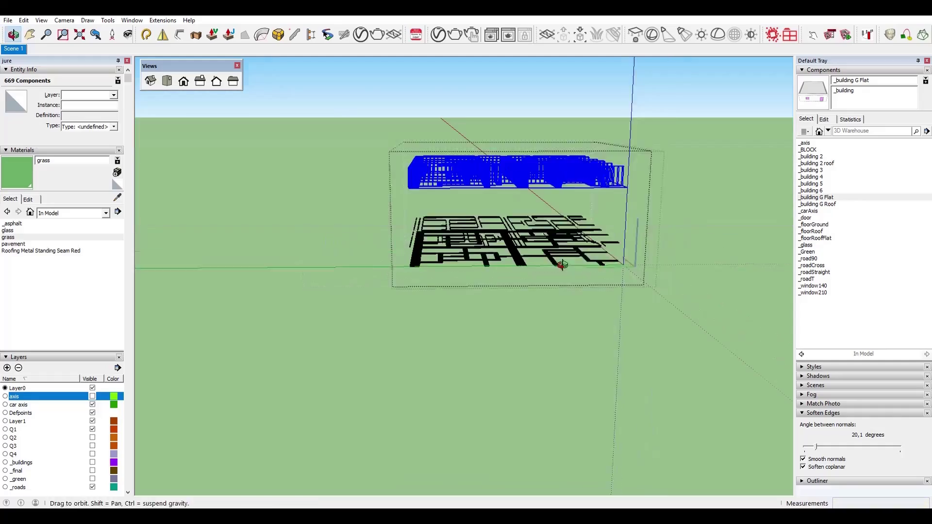
Explode the raised copy of the road components and delete its road-level geometry, keeping only the grass strips.
scroll(563, 169, "up", 2)
right_click(564, 168)
left_click(602, 221)
scroll(602, 220, "up", 2)
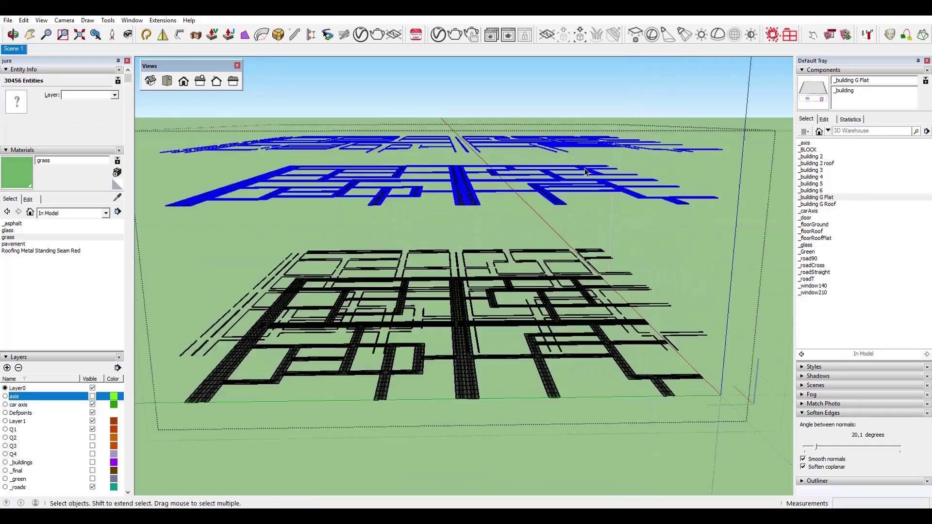
middle_click_drag(602, 221, 695, 190)
left_click(306, 209)
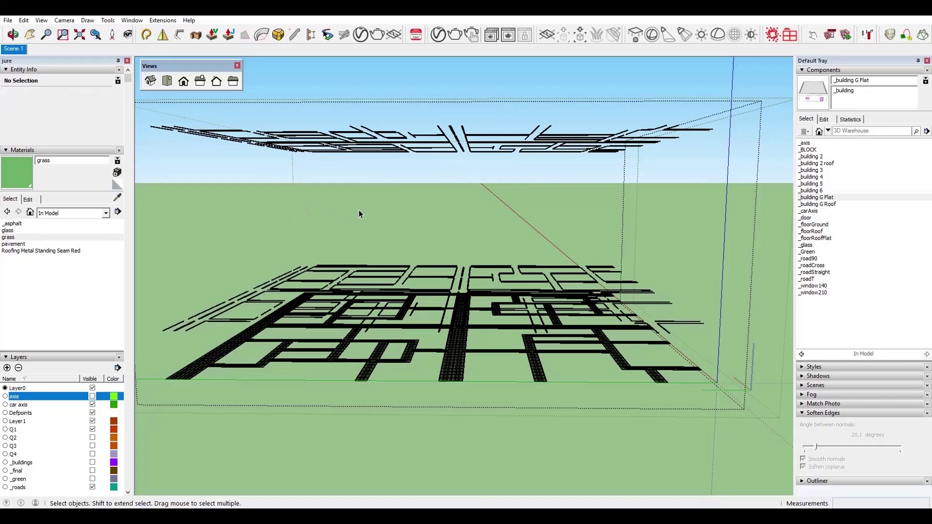
Delete the narrow streets' grass strips from one quadrant of the raised copy.
middle_click_drag(399, 174, 540, 232)
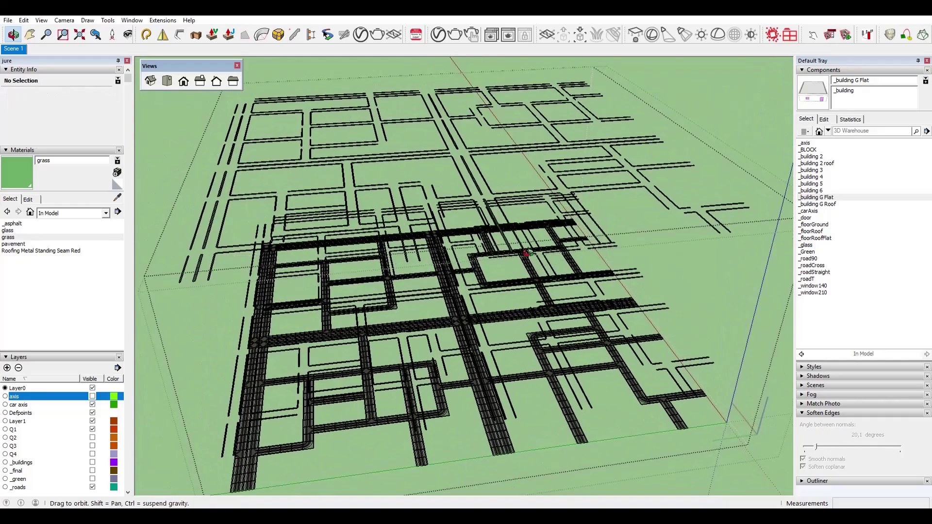
scroll(294, 168, "up", 3)
scroll(294, 168, "down", 1)
scroll(277, 171, "up", 2)
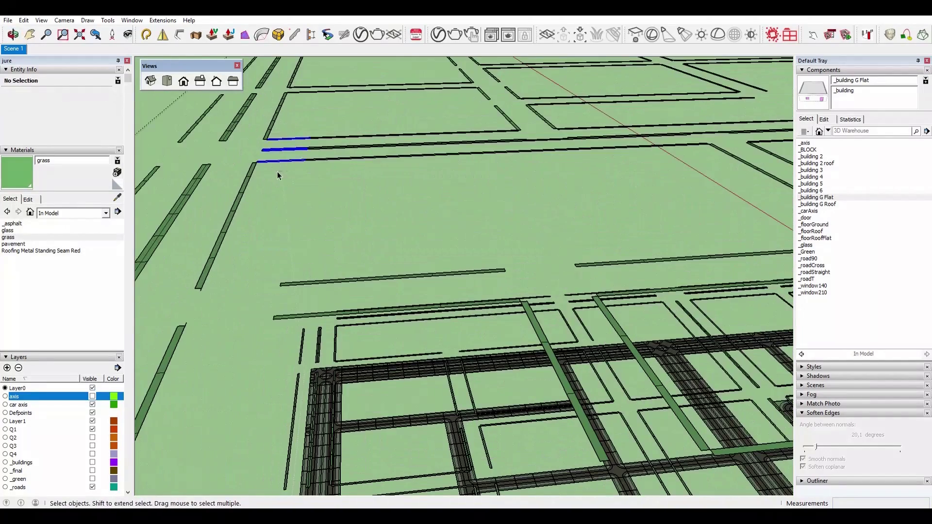
scroll(305, 185, "down", 1)
scroll(332, 95, "up", 2)
mouse_move(549, 109)
middle_mouse_down()
mouse_move(442, 196)
mouse_move(531, 138)
mouse_move(313, 224)
mouse_move(316, 215)
mouse_move(216, 208)
mouse_move(541, 188)
mouse_move(324, 208)
middle_mouse_up()
scroll(253, 214, "up", 6)
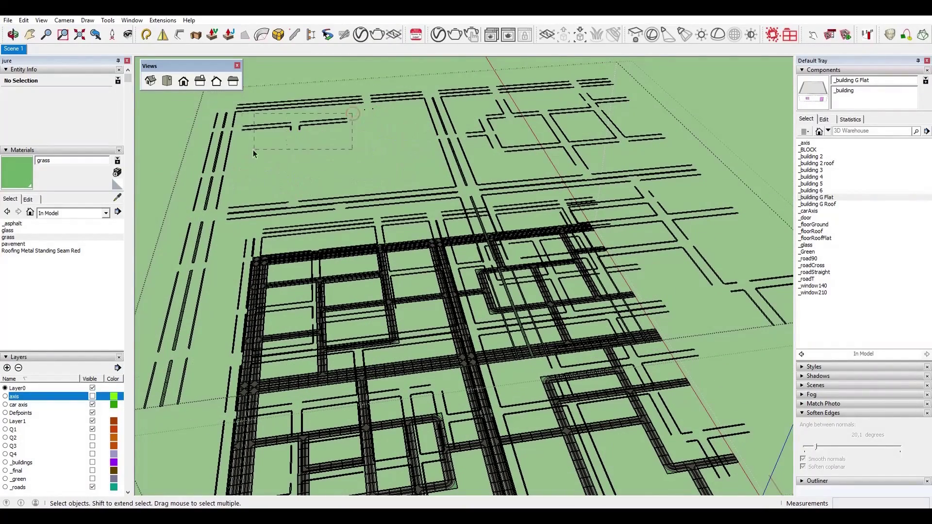
Delete the narrow streets' grass strips from the remaining quadrants of the raised copy, keeping only the wide avenues' strips.
middle_click_drag(253, 154, 473, 171)
middle_click_drag(662, 146, 625, 169)
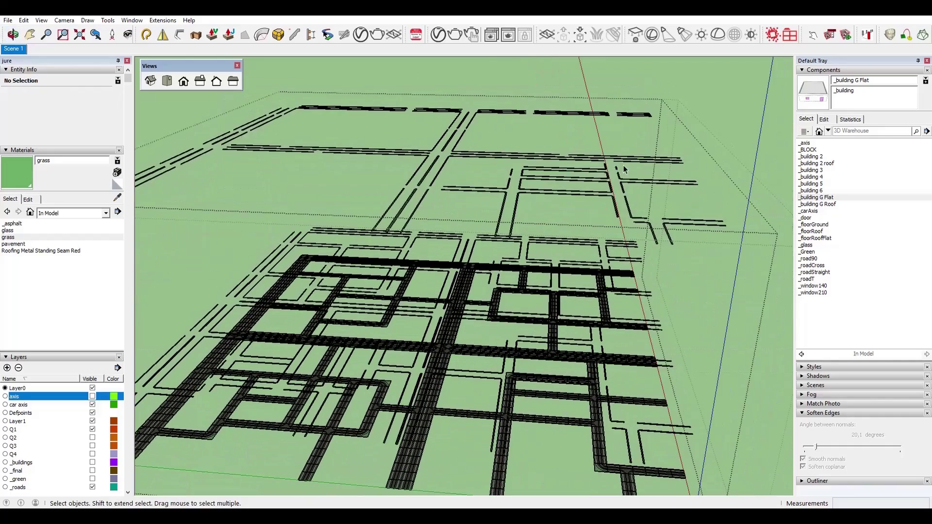
left_click_drag(501, 206, 499, 208)
middle_click_drag(640, 216, 609, 243)
scroll(610, 242, "up", 5)
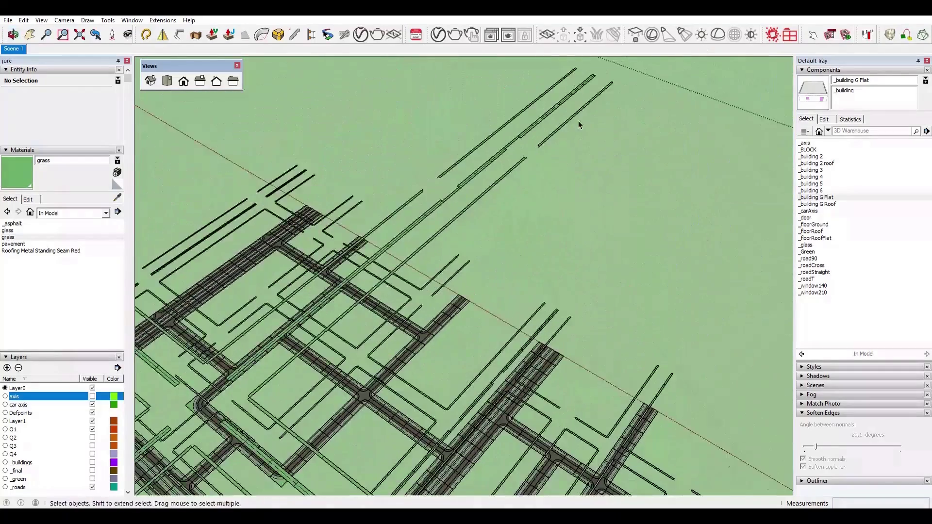
scroll(579, 126, "down", 5)
middle_click_drag(579, 126, 579, 175)
Select all the raised avenue grass strips and make them a component named "_trees plane".
key("space")
key("ctrl+a")
key("g")
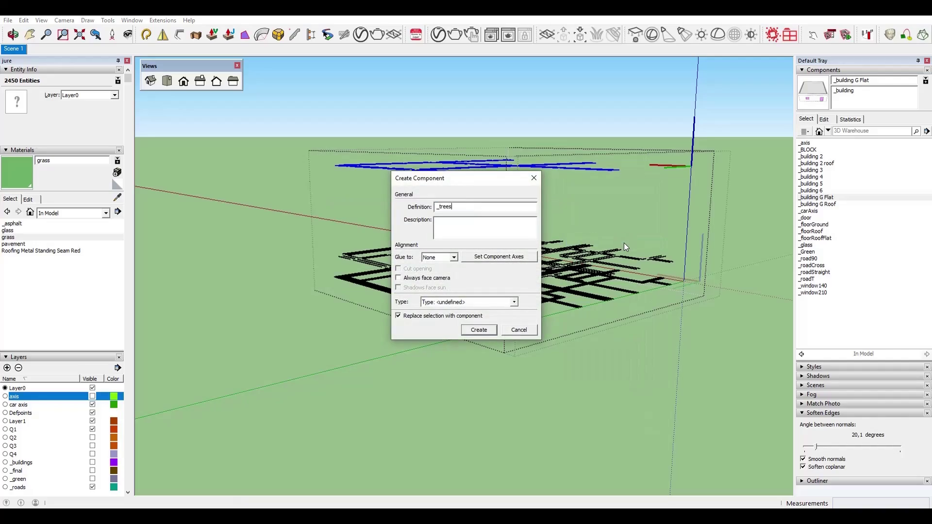
type("_trees plane")
key("Return")
middle_click_drag(624, 243, 617, 253)
left_click(616, 252)
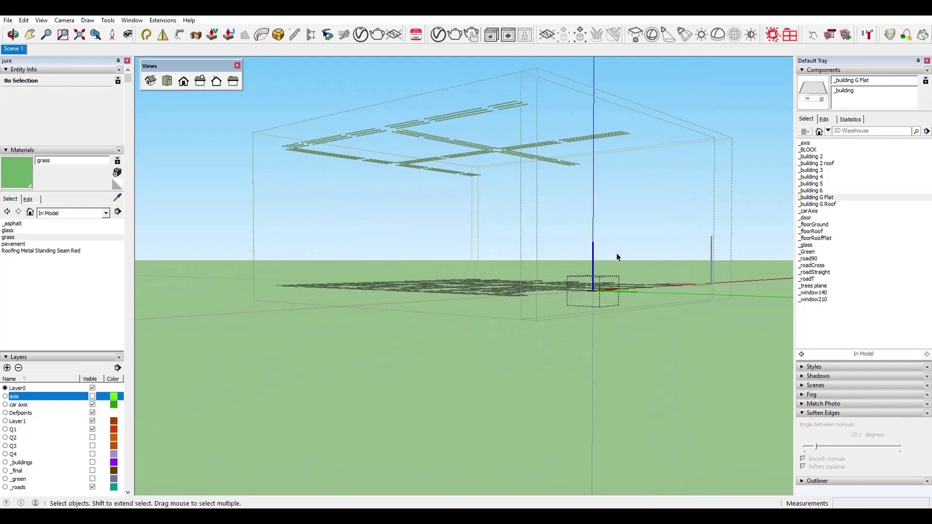
Select the raised grass strip component and add a layer named "_trees plane".
scroll(639, 224, "up", 5)
scroll(639, 225, "up", 3)
left_click(589, 214)
scroll(589, 214, "down", 3)
left_click(7, 367)
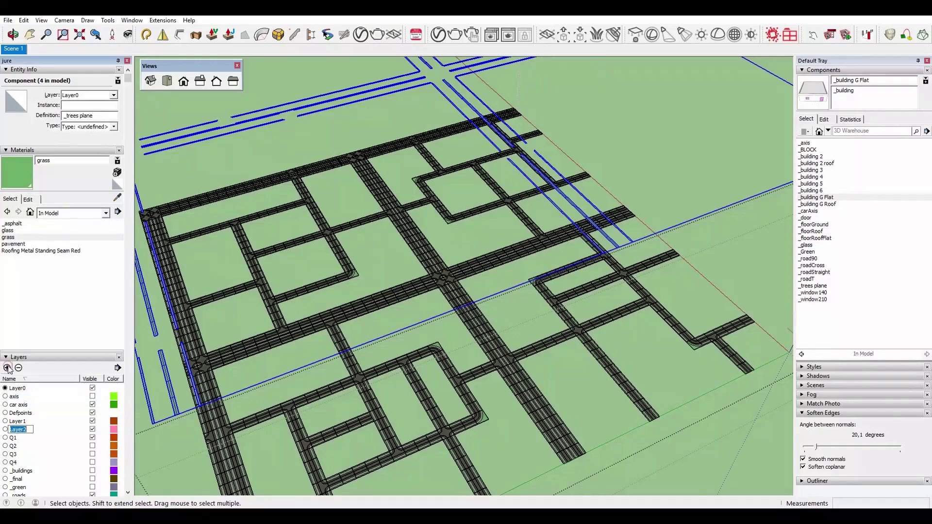
type("_trees plane")
key("Return")
Paint the strips inside the _trees plane component with the Default material and move the component down onto the road network.
scroll(565, 237, "down", 5)
scroll(666, 260, "up", 5)
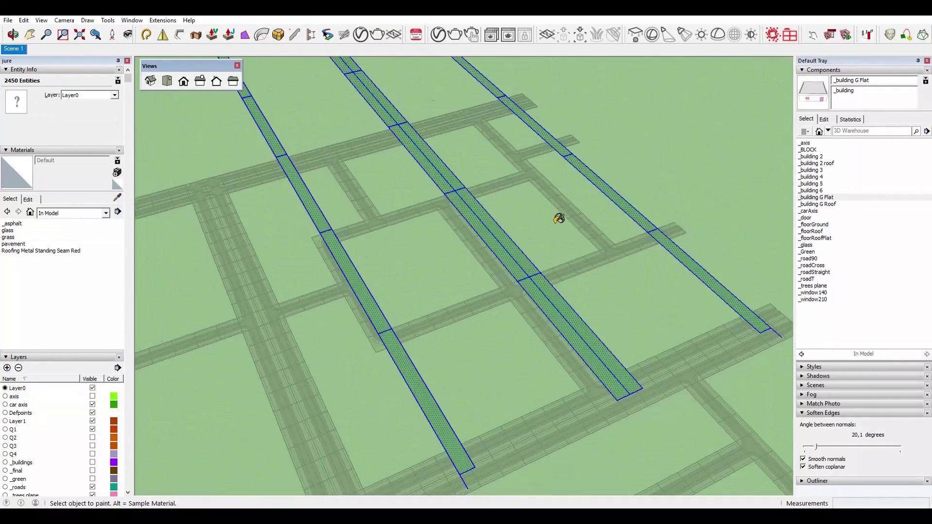
scroll(558, 218, "down", 3)
key("m")
scroll(469, 212, "down", 3)
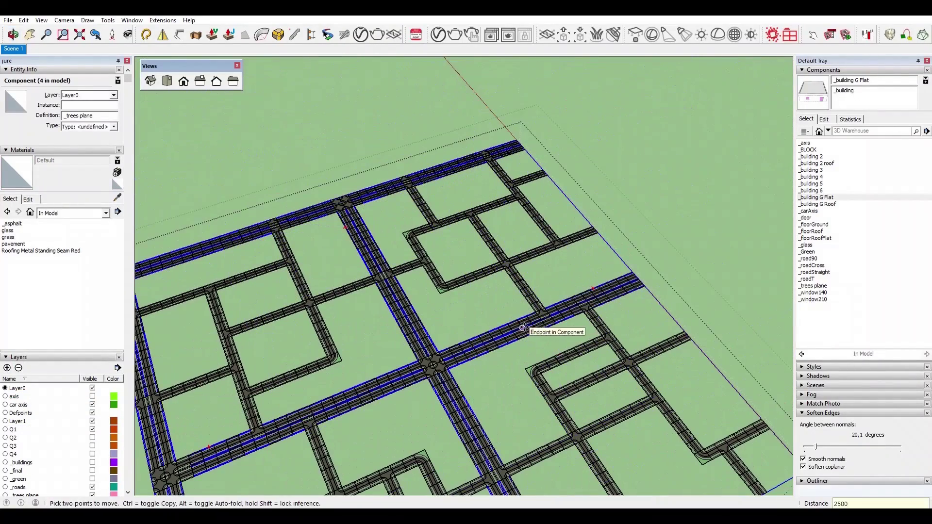
middle_click_drag(544, 340, 564, 269)
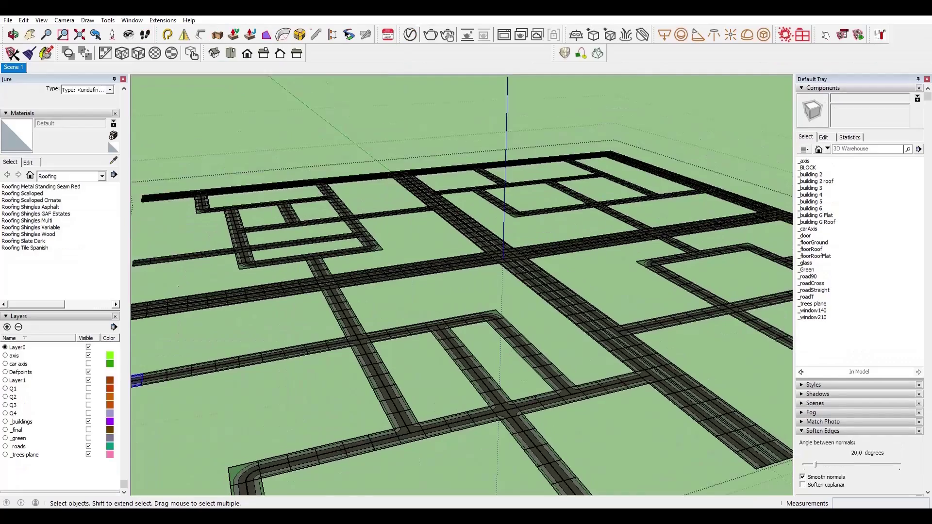
Select all road components in the network and assign them to the _roads layer.
scroll(626, 243, "down", 3)
left_click(628, 245)
left_click(87, 114)
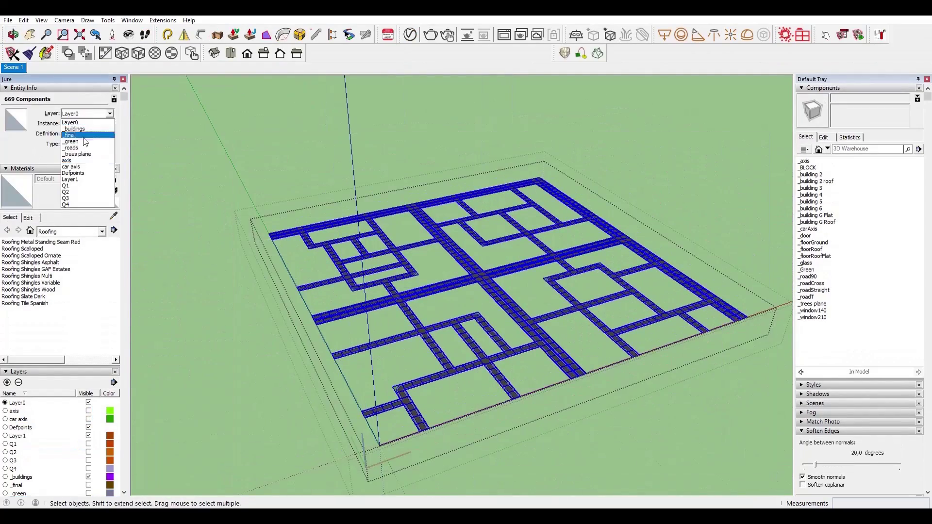
left_click(83, 192)
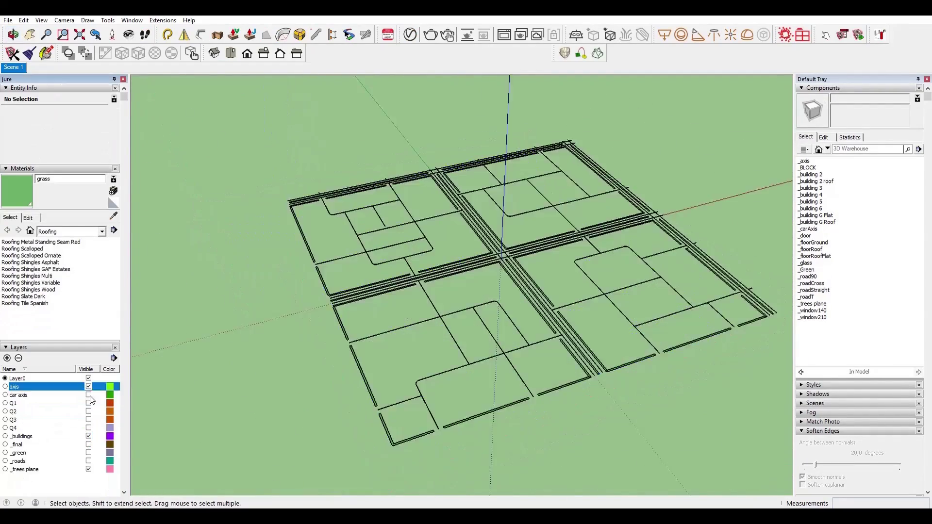
Hide the axis, _roads and _trees plane layers, show the car axis layer, and select the line loop around one block.
scroll(469, 326, "up", 5)
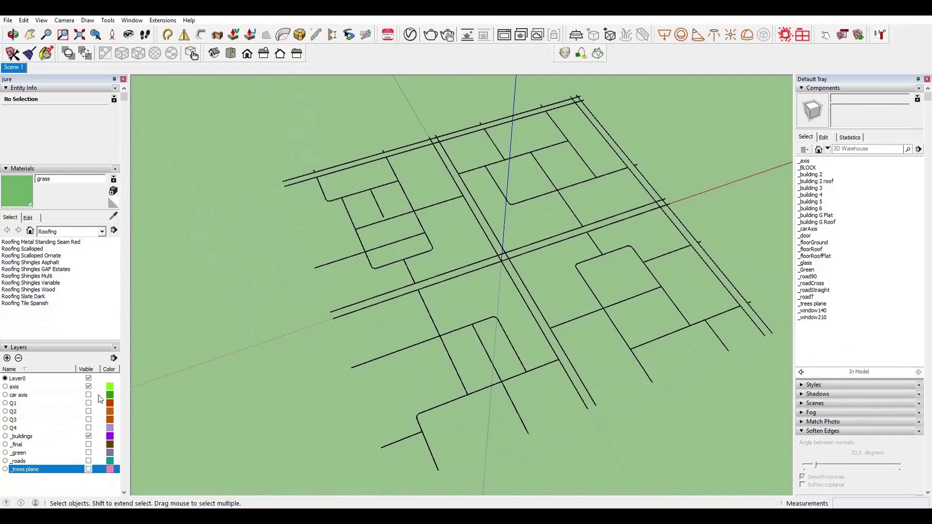
scroll(611, 322, "up", 5)
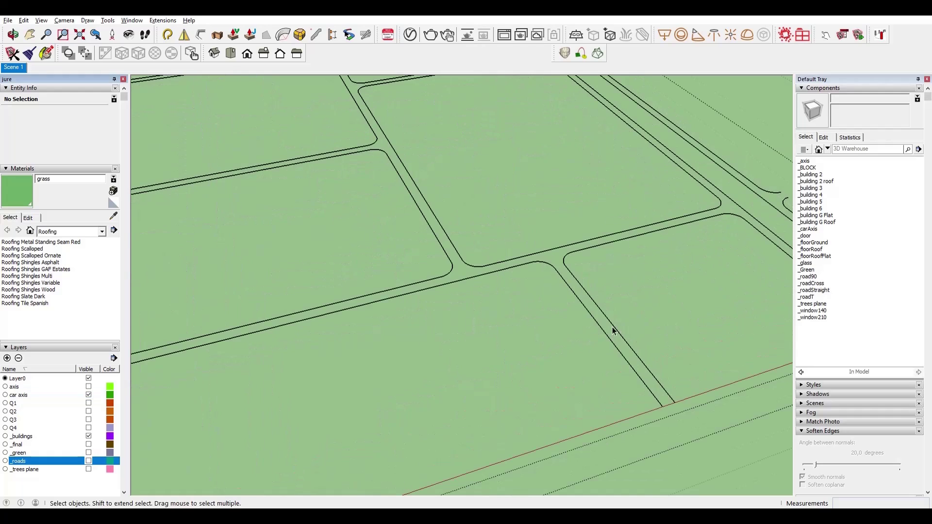
left_click(610, 322)
double_click(611, 322)
middle_click_drag(611, 322, 644, 306)
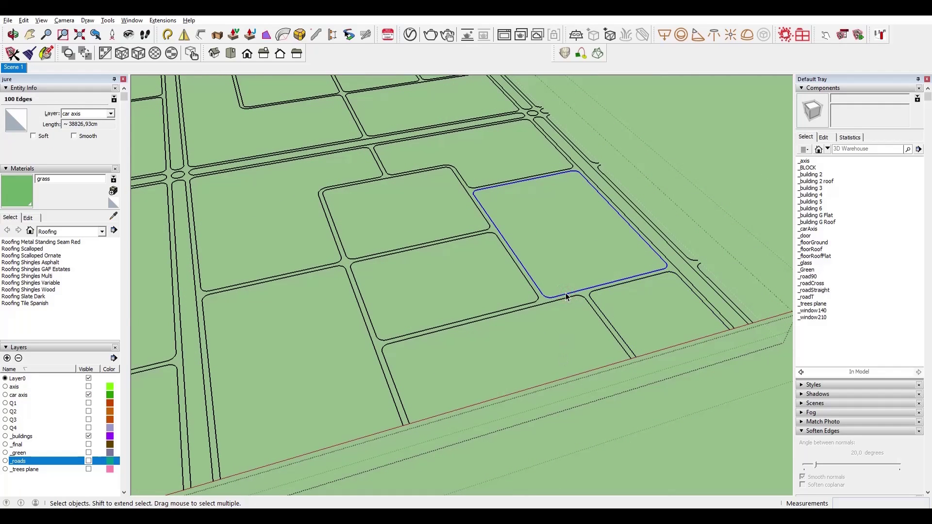
Check the whole set of car axis lines and the long curve along the outer avenue.
key("shift+z")
left_click_drag(296, 167, 705, 410)
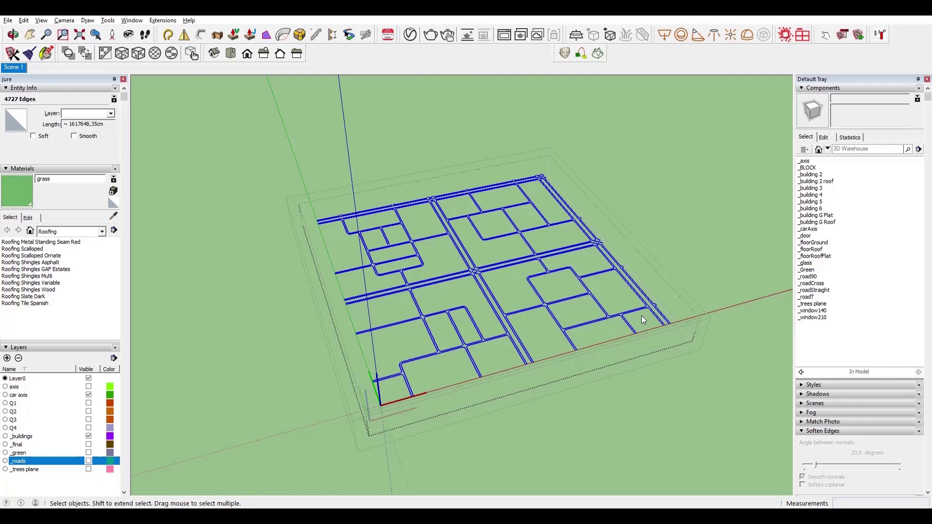
left_click(637, 286)
scroll(637, 287, "up", 5)
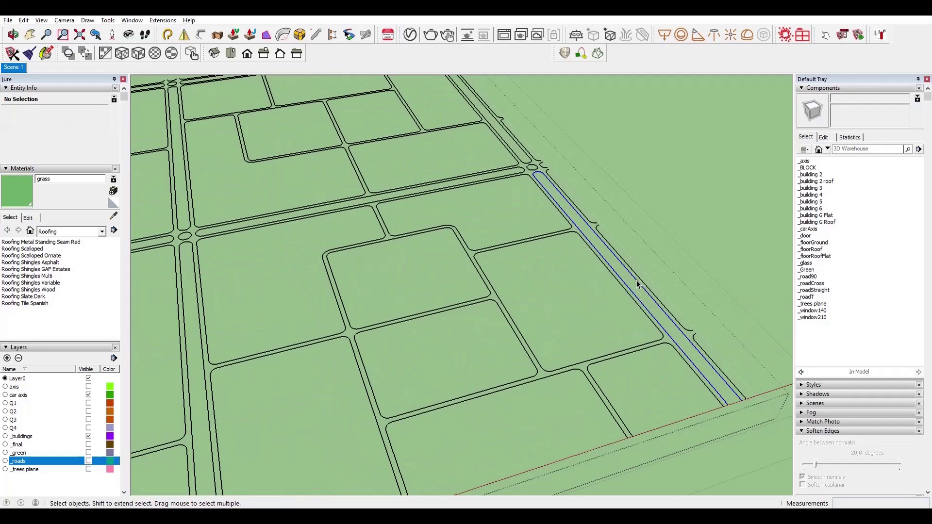
left_click(636, 280)
scroll(637, 280, "down", 10)
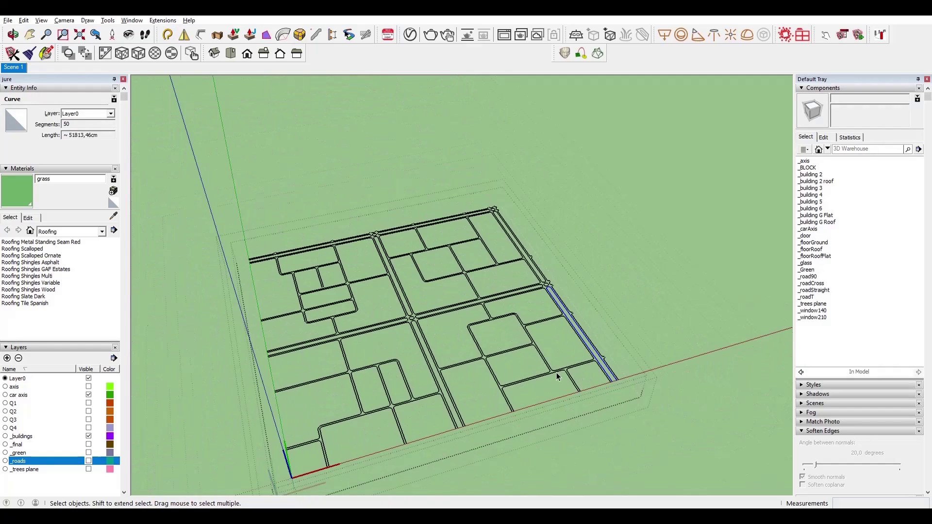
middle_click_drag(542, 273, 172, 381)
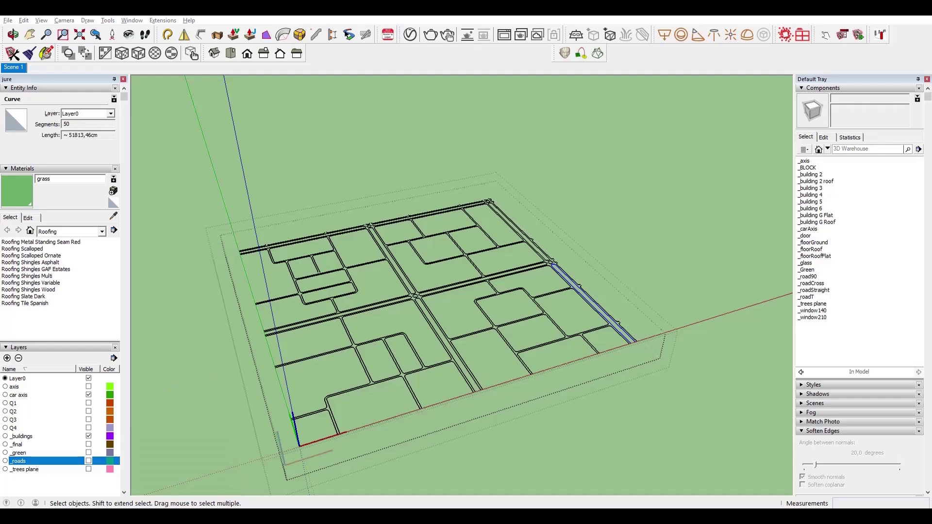
Paste the fiesta_proxy car into the corner block beside the outer avenue.
left_click_drag(149, 253, 552, 329)
left_click(625, 348)
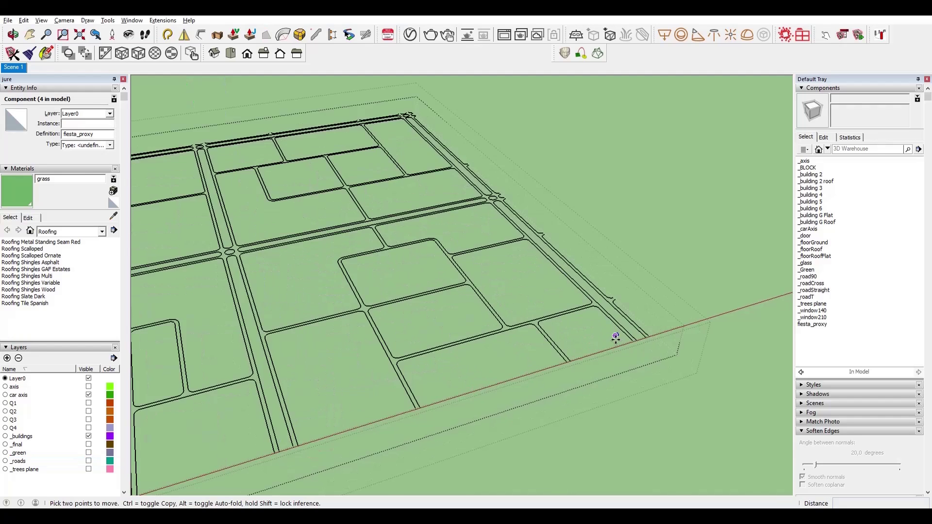
scroll(610, 339, "up", 5)
scroll(491, 393, "down", 3)
scroll(501, 366, "up", 1)
scroll(500, 366, "down", 1)
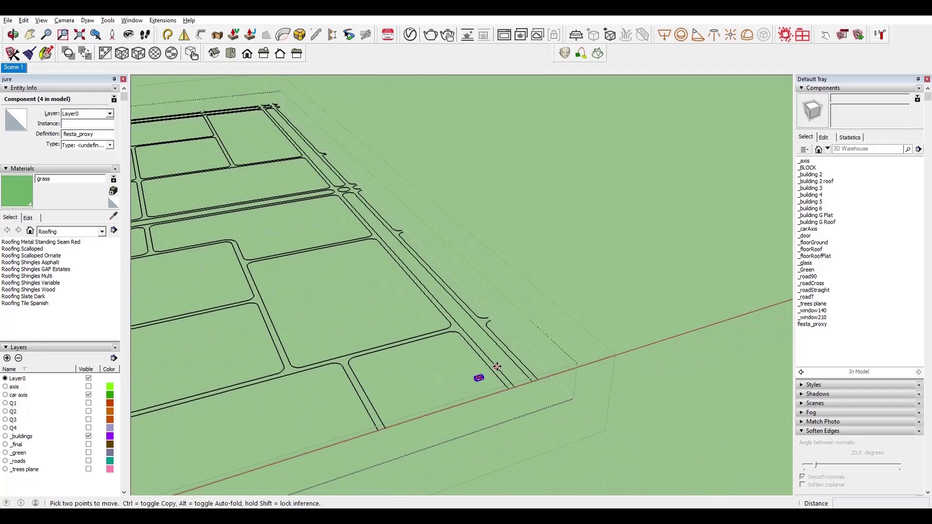
scroll(564, 360, "down", 2)
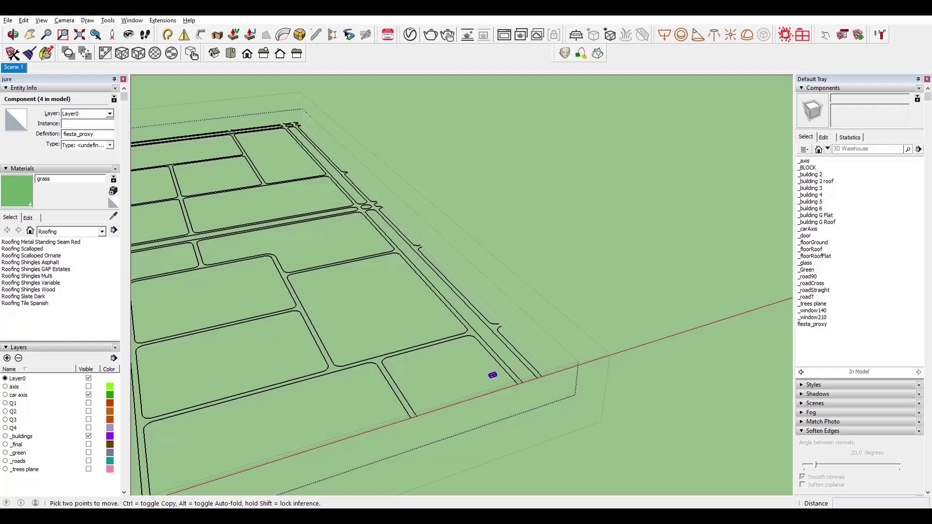
Paste the Golf, mercedes, PEUGEOT 3008 and range rover proxy cars next to the Fiesta in the corner block.
key("ctrl+v")
left_click(483, 373)
key("ctrl+v")
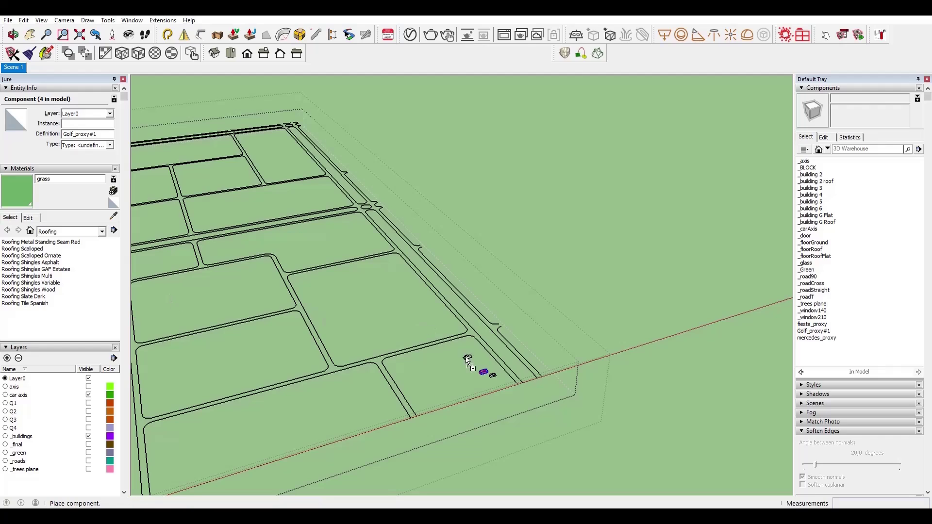
left_click(477, 364)
key("ctrl+v")
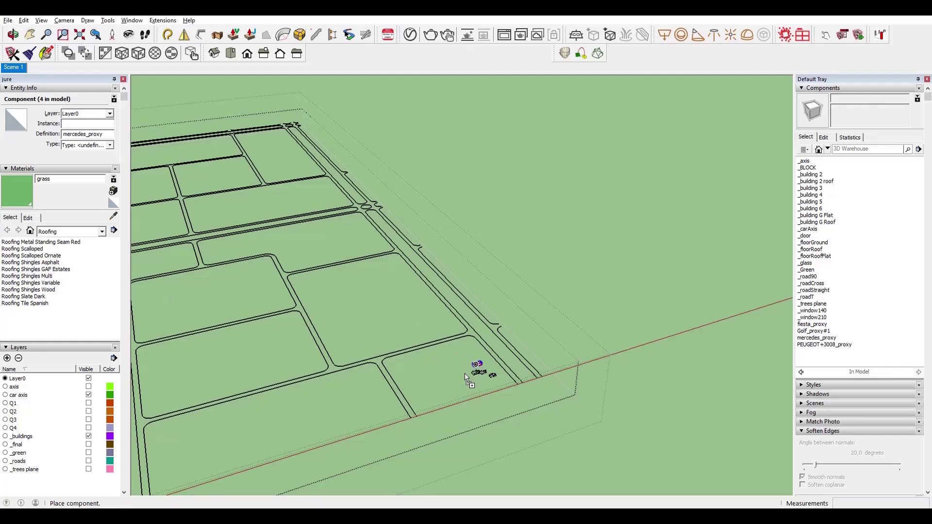
left_click(459, 369)
key("ctrl+v")
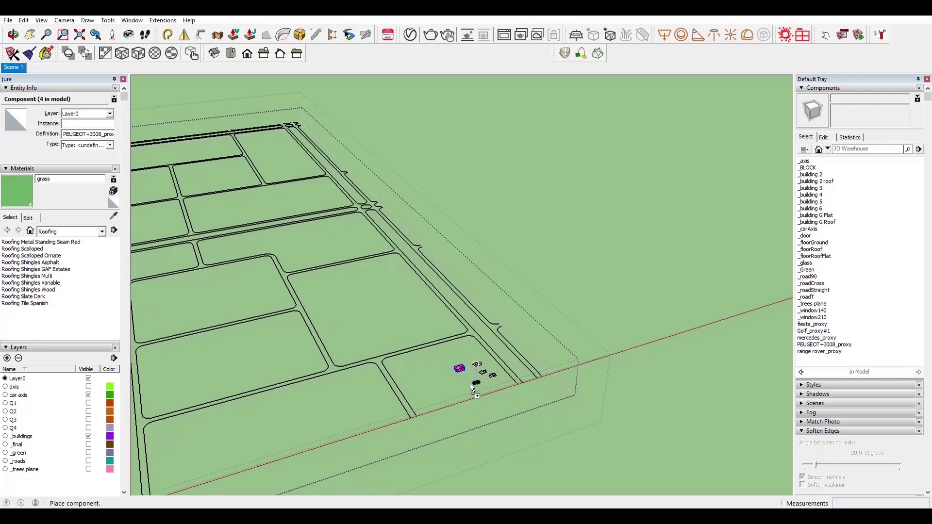
left_click(473, 385)
Examine the car axis paths along the outer avenue, from the long curve beside the cars to the roundabout circle.
scroll(453, 377, "up", 5)
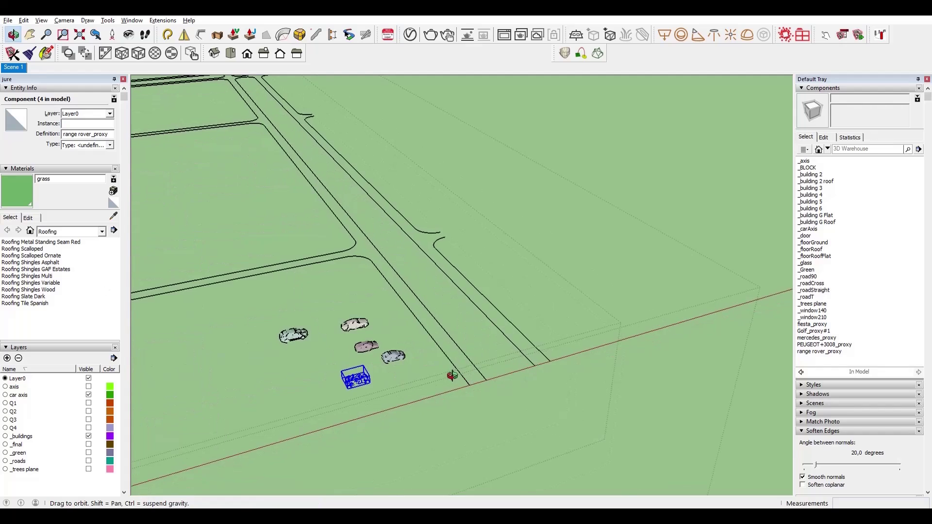
scroll(490, 359, "down", 1)
key("space")
left_click(498, 352)
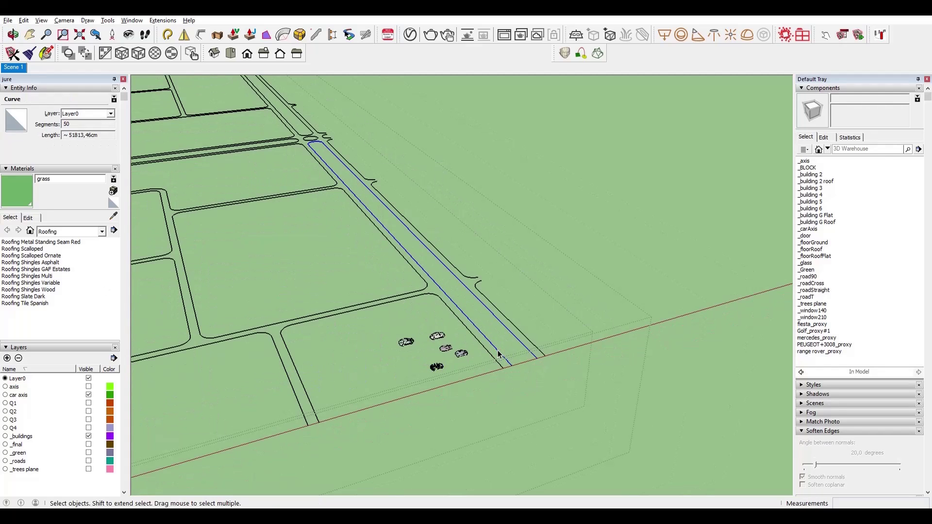
scroll(500, 353, "down", 5)
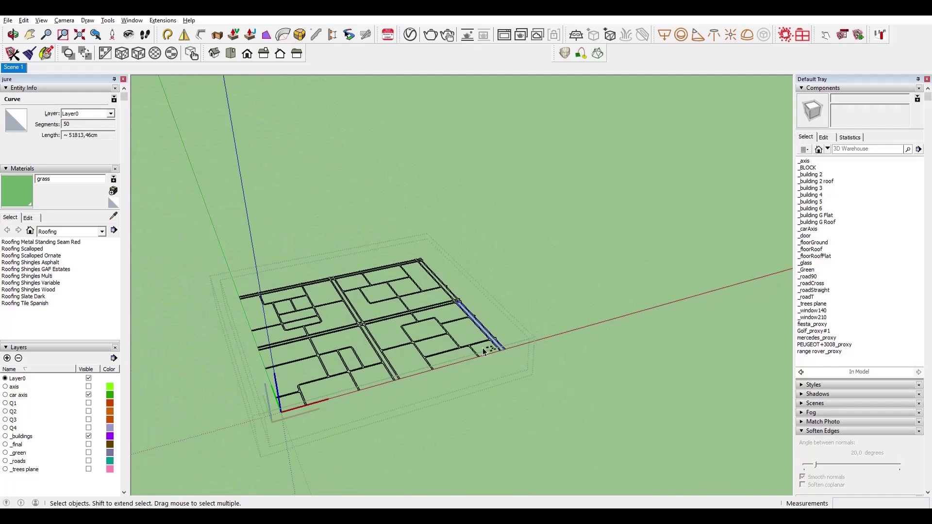
scroll(519, 345, "up", 5)
middle_click_drag(524, 345, 536, 348)
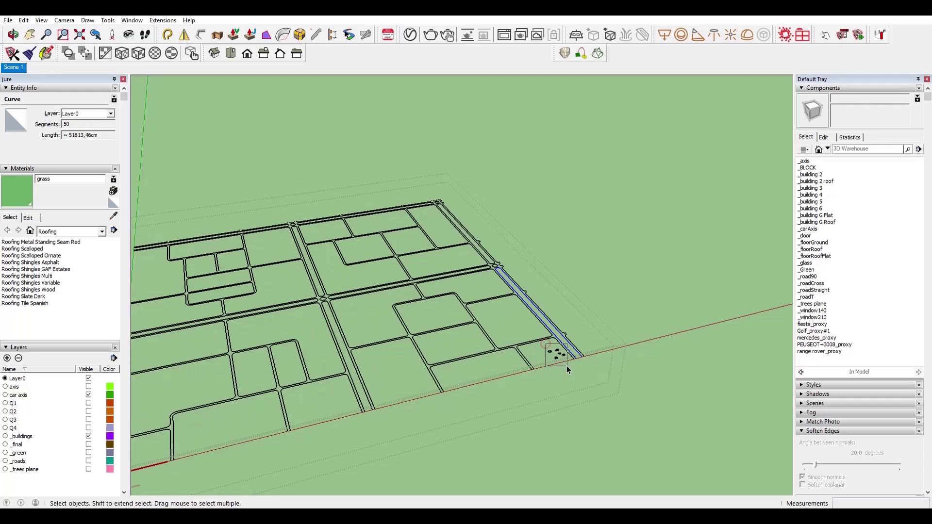
scroll(556, 359, "up", 1)
scroll(470, 244, "up", 2)
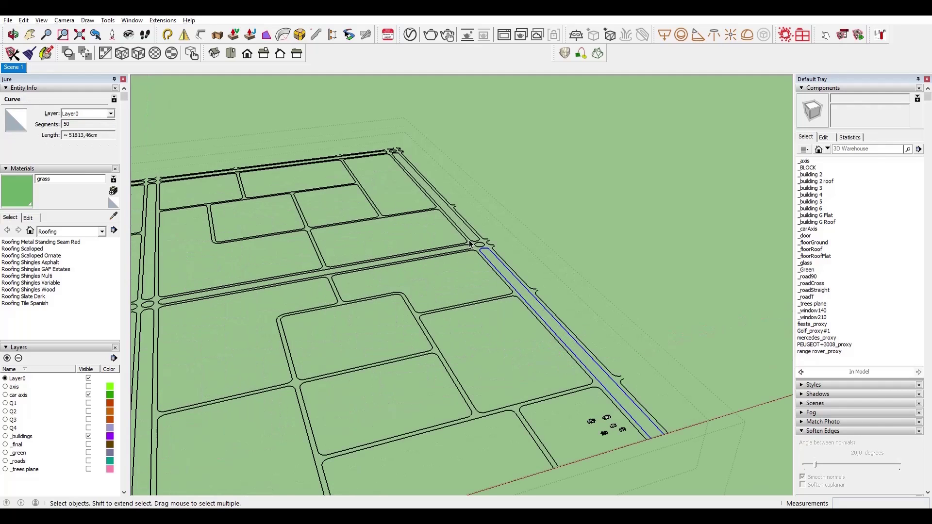
triple_click(469, 239)
left_click(168, 34)
scroll(479, 244, "up", 2)
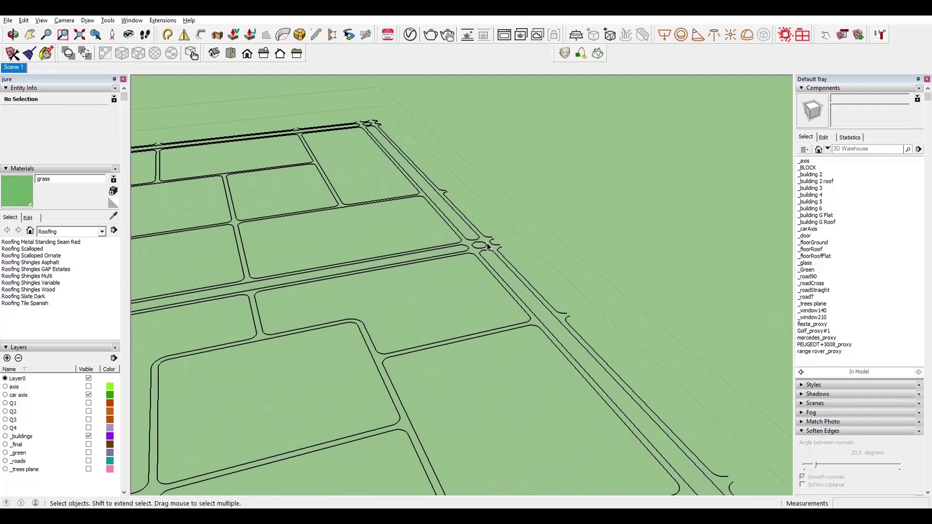
scroll(483, 244, "down", 5)
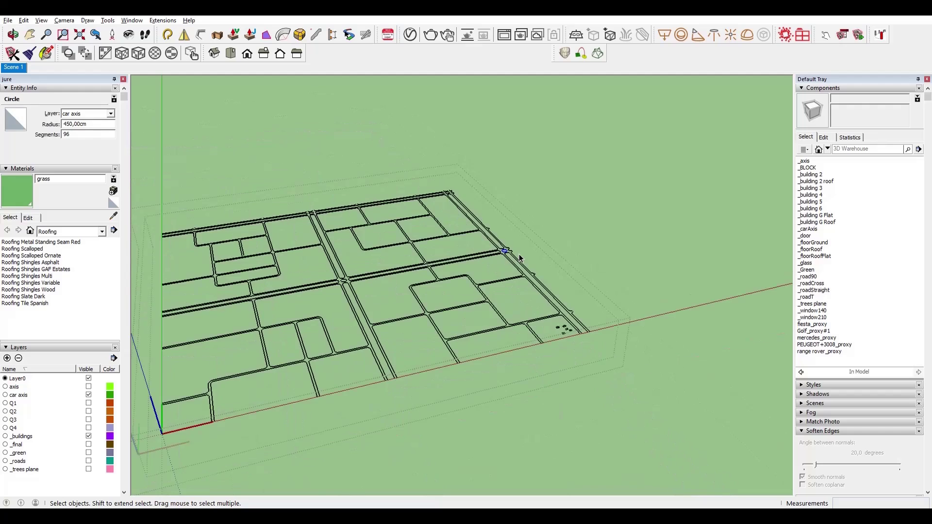
Select all car axis lines across the road network and make them a group.
left_click_drag(225, 199, 557, 375)
scroll(551, 305, "up", 2)
scroll(564, 313, "up", 3)
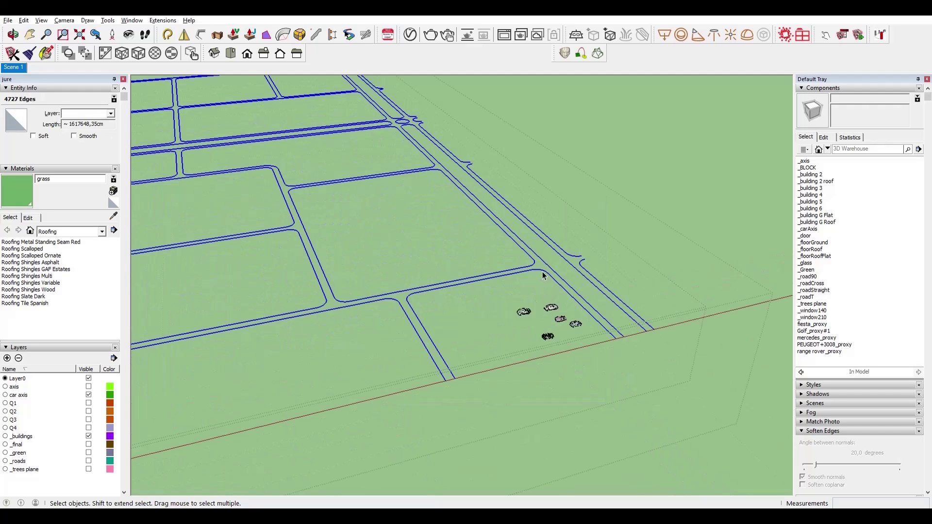
right_click(517, 271)
left_click(558, 358)
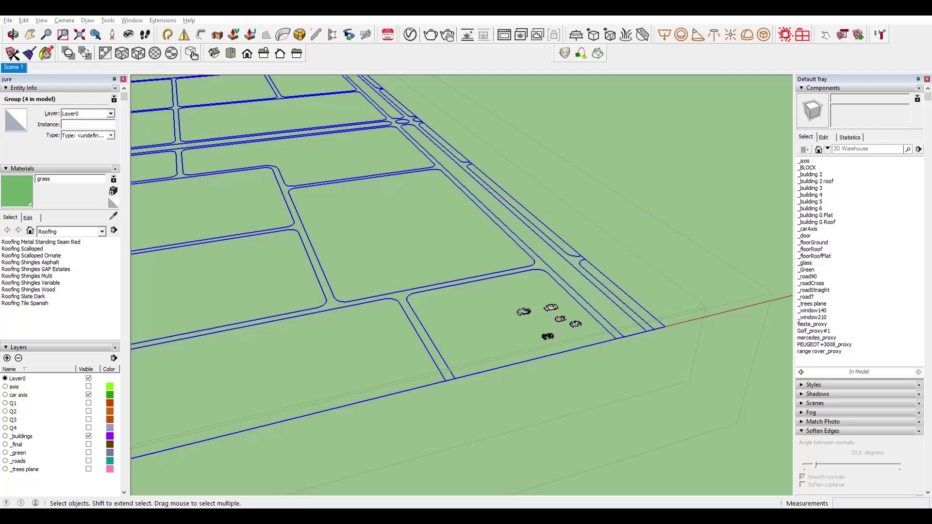
Start a Skatter scatter with the car axis group as its curve host and mercedes_proxy as the scattered object.
left_click_drag(162, 86, 169, 83)
left_click(143, 160)
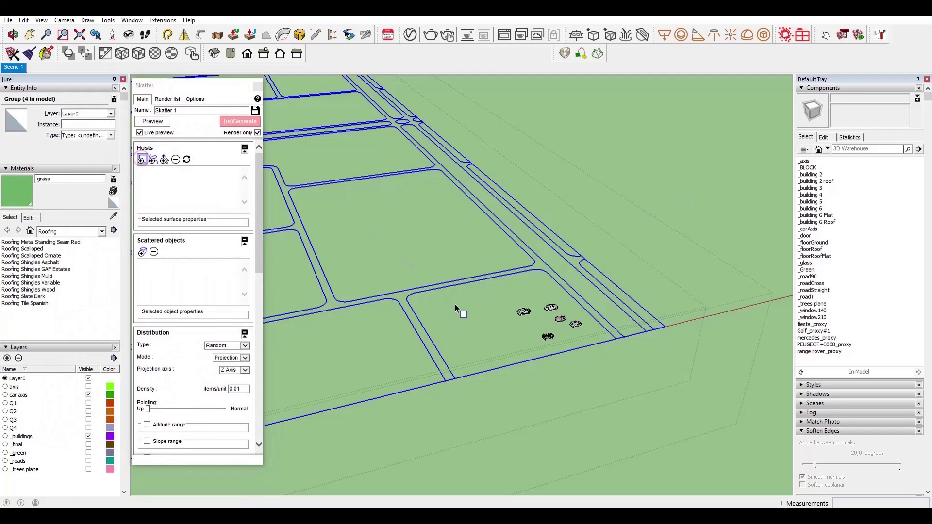
left_click(153, 160)
left_click(154, 160)
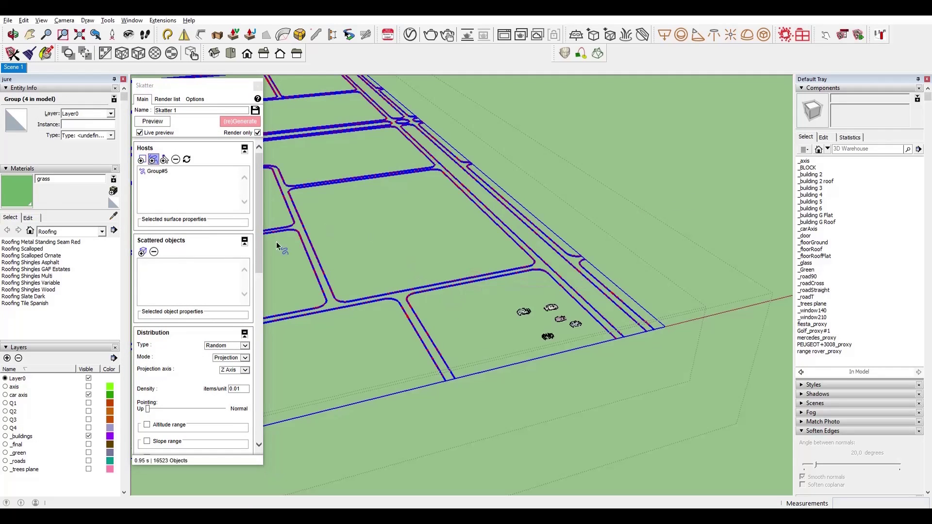
left_click(142, 251)
left_click(552, 309)
Try scatter densities of 0.001 and 0.0005 items per unit and check the car spacing on the roads.
double_click(236, 388)
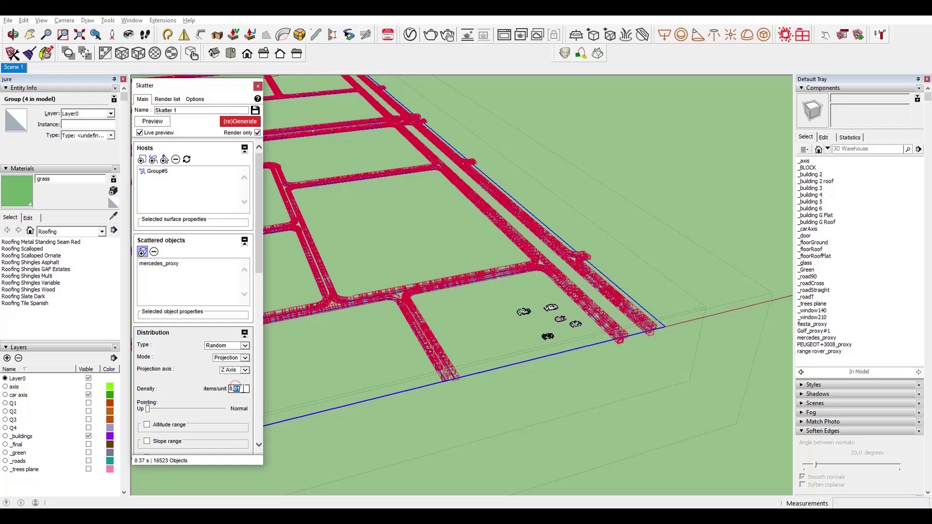
type("0.001")
key("Return")
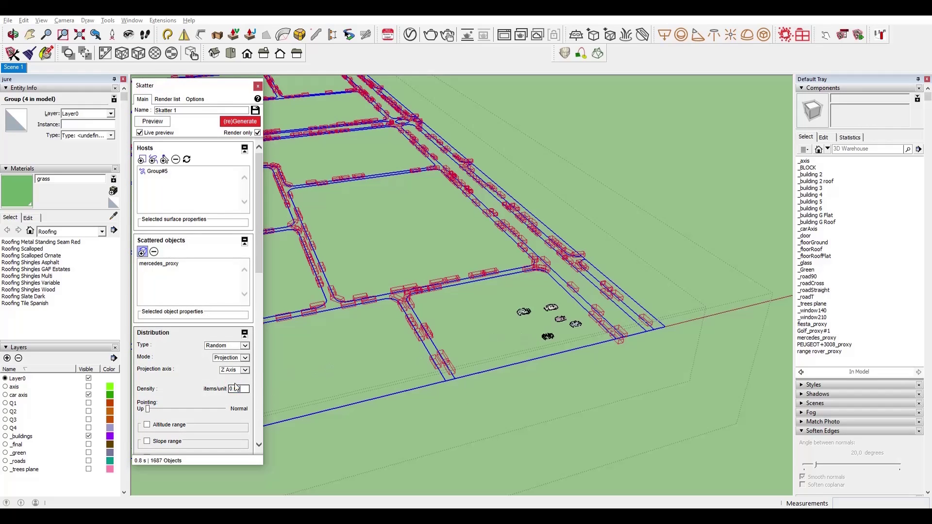
type("0.0005")
key("Return")
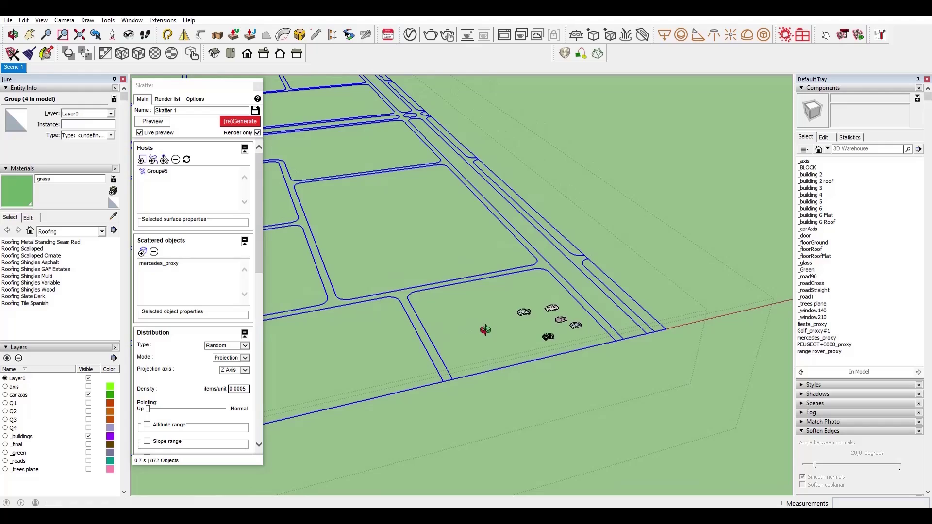
scroll(486, 330, "down", 2)
scroll(562, 317, "down", 2)
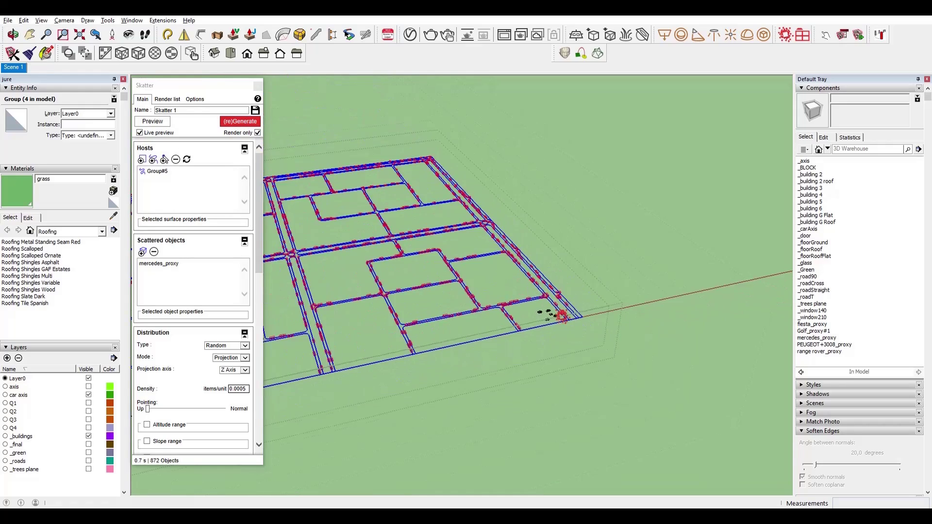
scroll(421, 332, "up", 6)
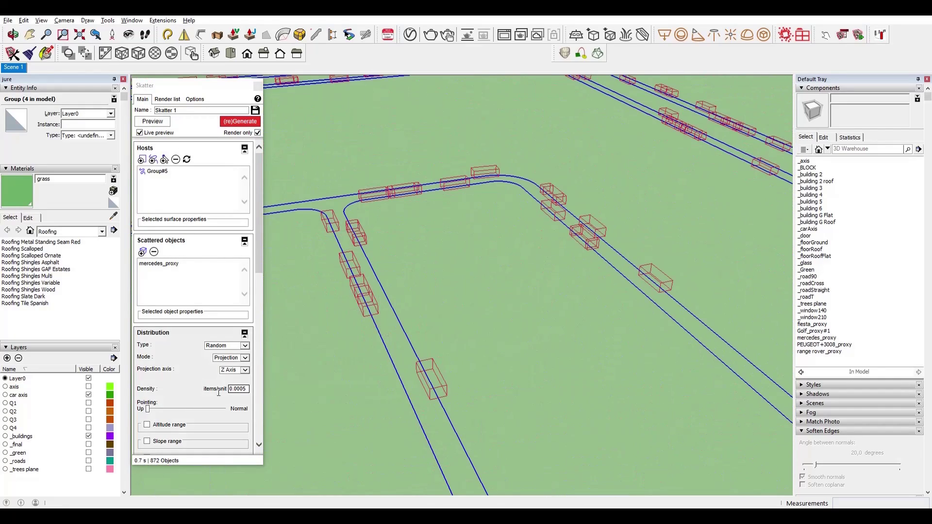
Set the scatter density to 0.0003 items per unit and check the car distribution across the road network.
scroll(516, 326, "down", 3)
scroll(512, 330, "up", 2)
scroll(512, 330, "down", 4)
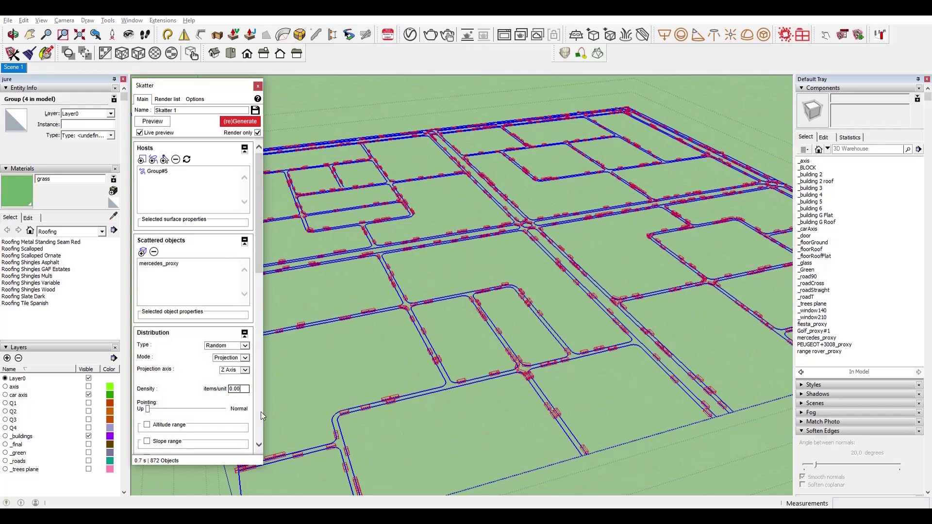
middle_click_drag(448, 346, 455, 348)
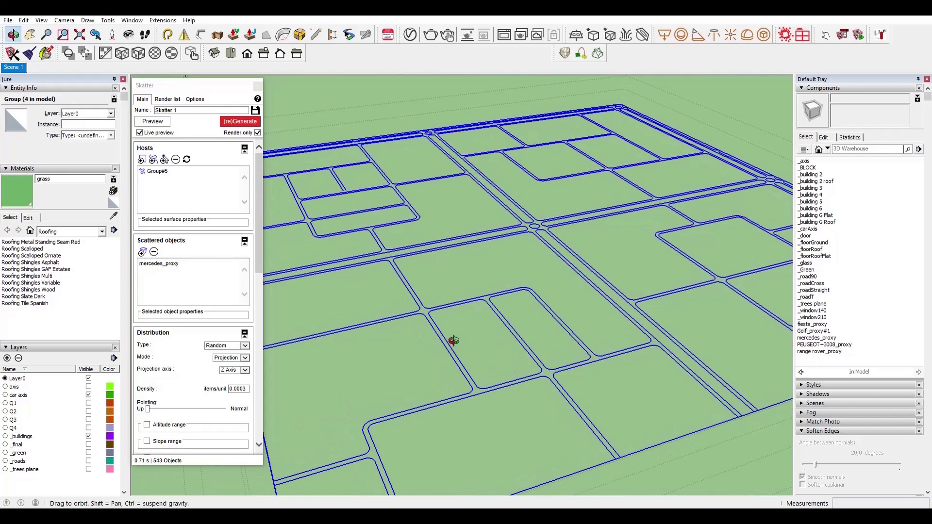
scroll(573, 302, "up", 1)
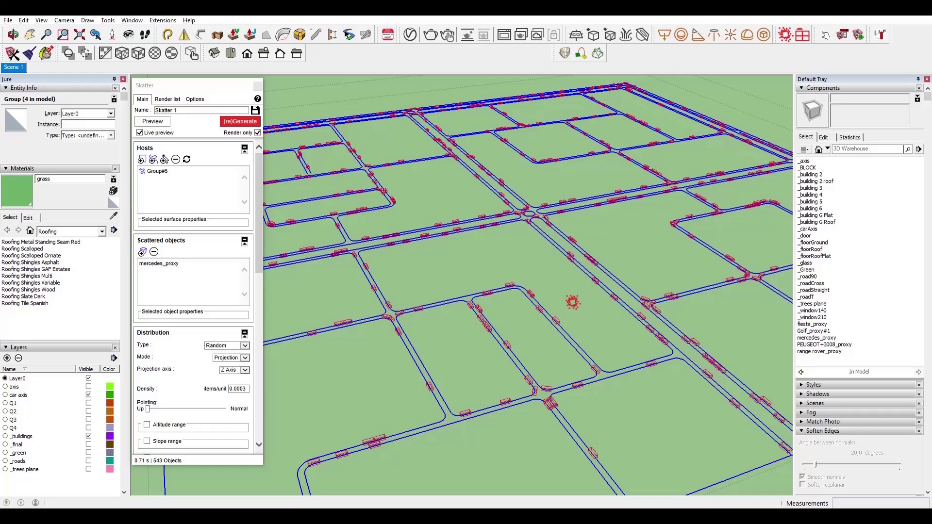
scroll(498, 331, "down", 4)
scroll(497, 332, "up", 3)
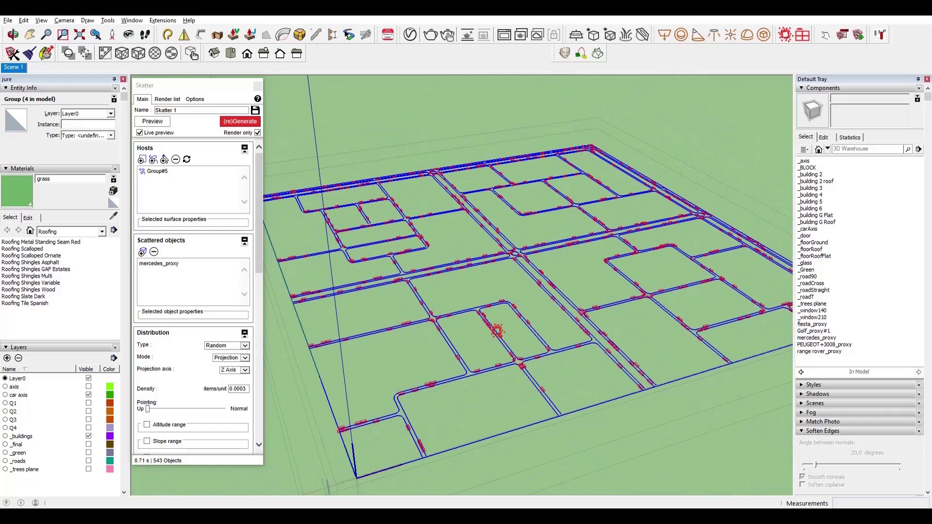
scroll(496, 332, "up", 3)
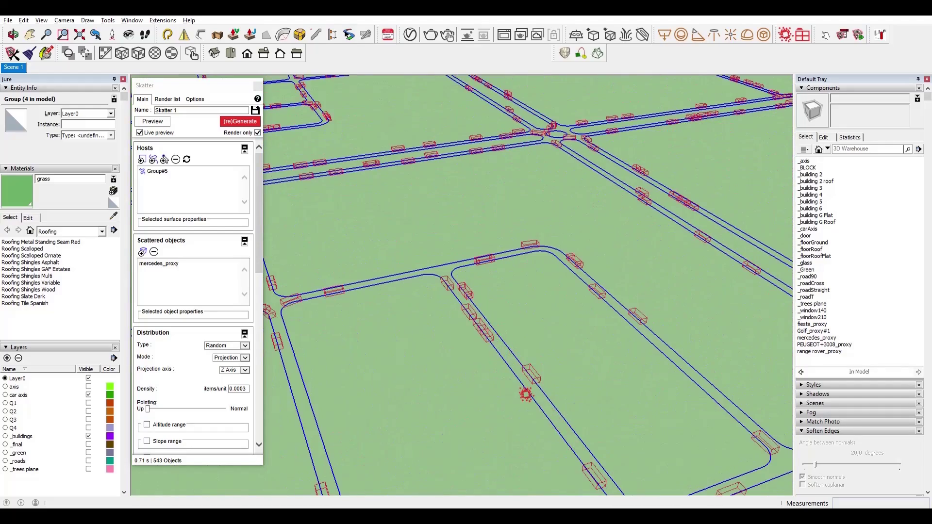
scroll(526, 394, "down", 4)
Show the axis, _roads and _trees plane layers in the Scene 1 view and test-render the scattered cars with V-Ray.
left_click(12, 68)
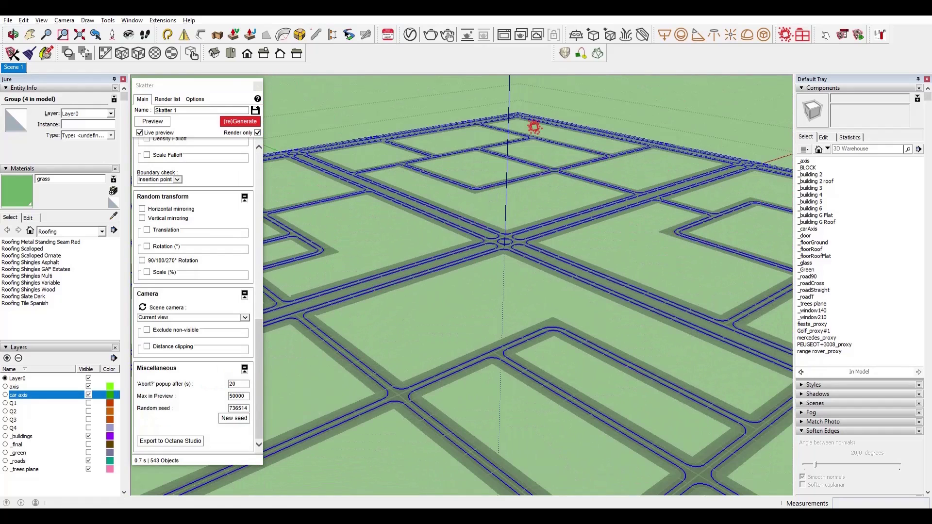
left_click(7, 20)
left_click(29, 54)
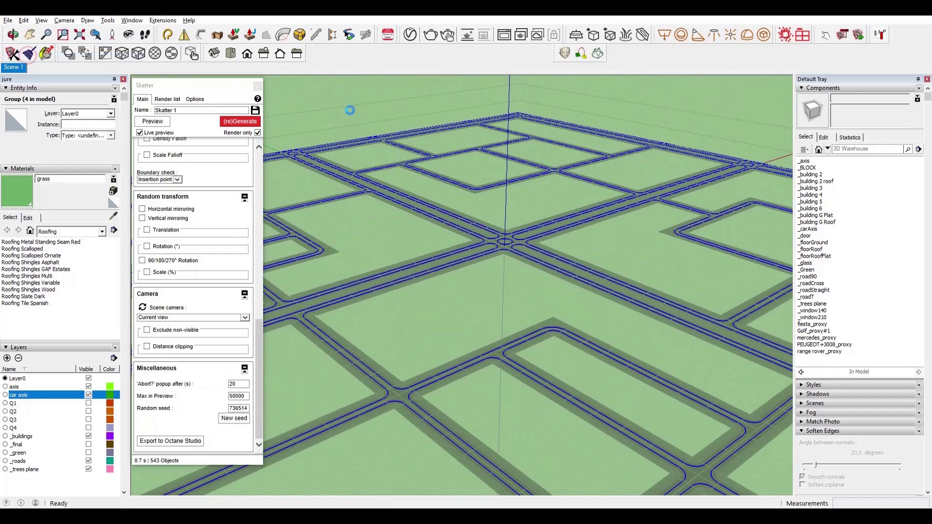
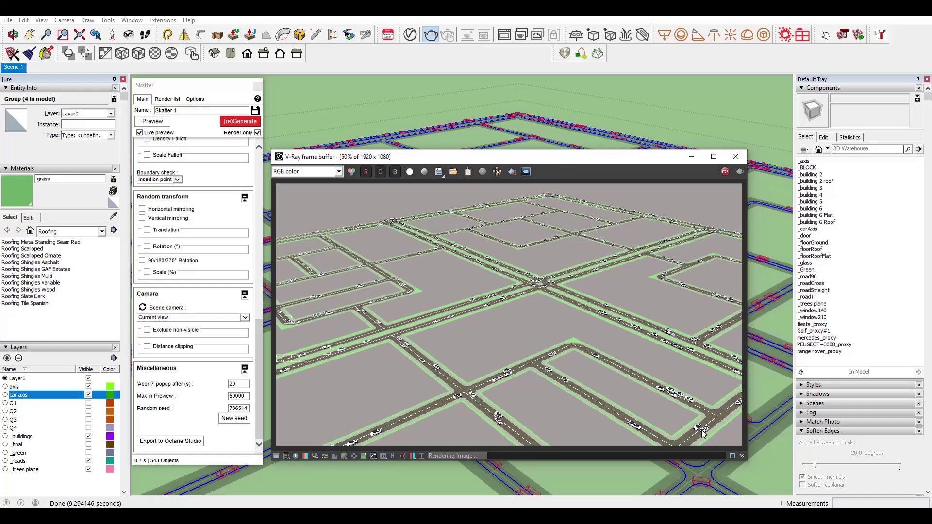
scroll(366, 339, "up", 4)
scroll(482, 331, "down", 4)
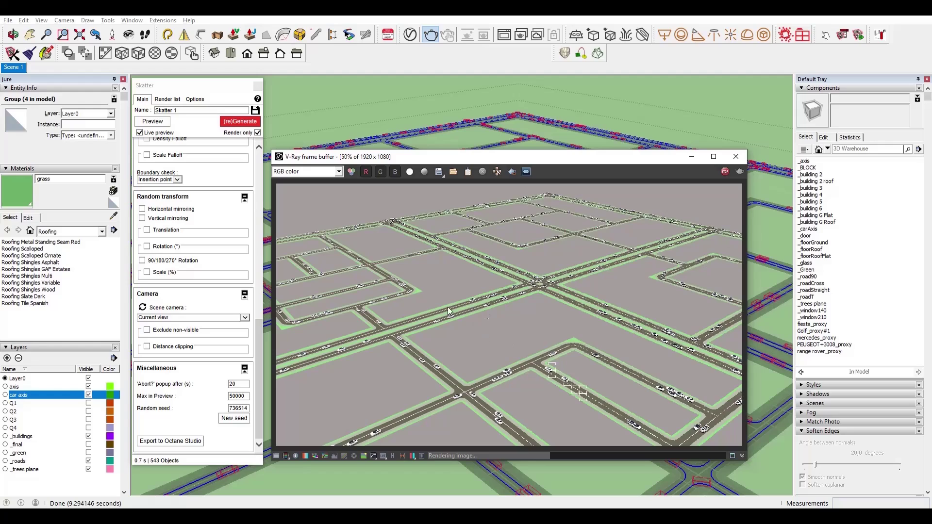
scroll(448, 307, "up", 3)
scroll(394, 334, "down", 4)
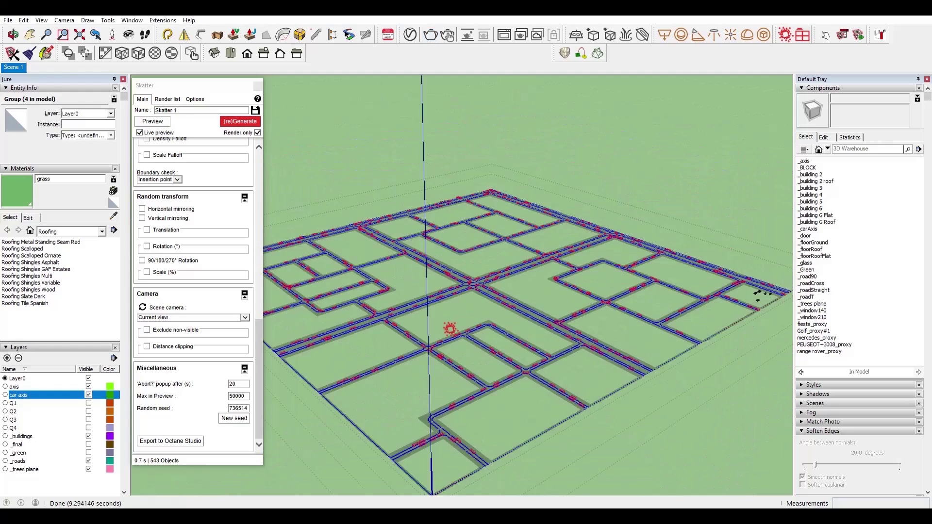
Add the range rover, PEUGEOT 3008, Golf and fiesta proxies from the corner block to the scattered objects.
scroll(755, 304, "up", 9)
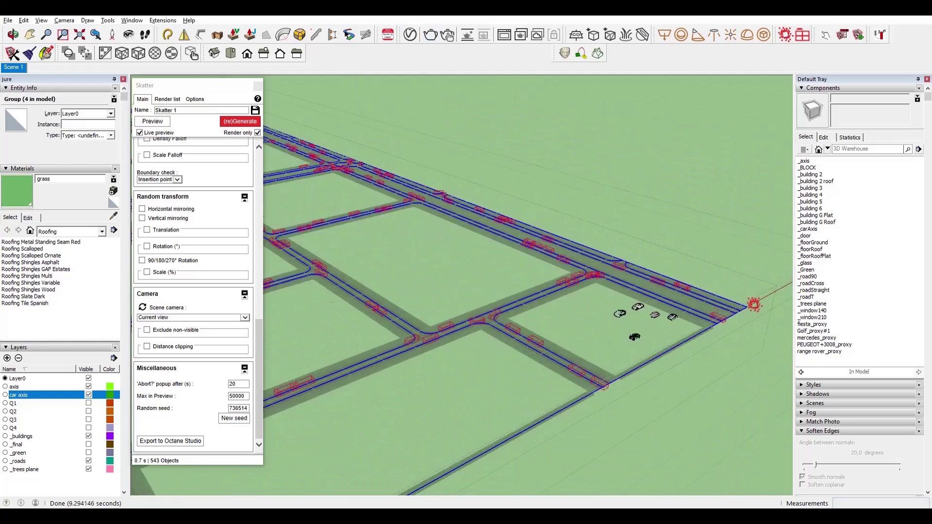
scroll(173, 233, "up", 9)
left_click(143, 252)
left_click(470, 318)
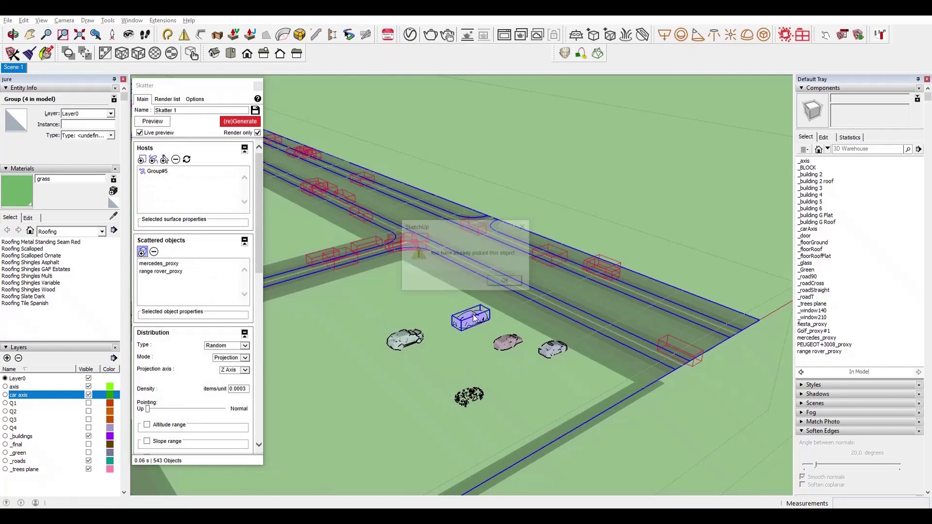
left_click(508, 342)
left_click(552, 349)
left_click(469, 395)
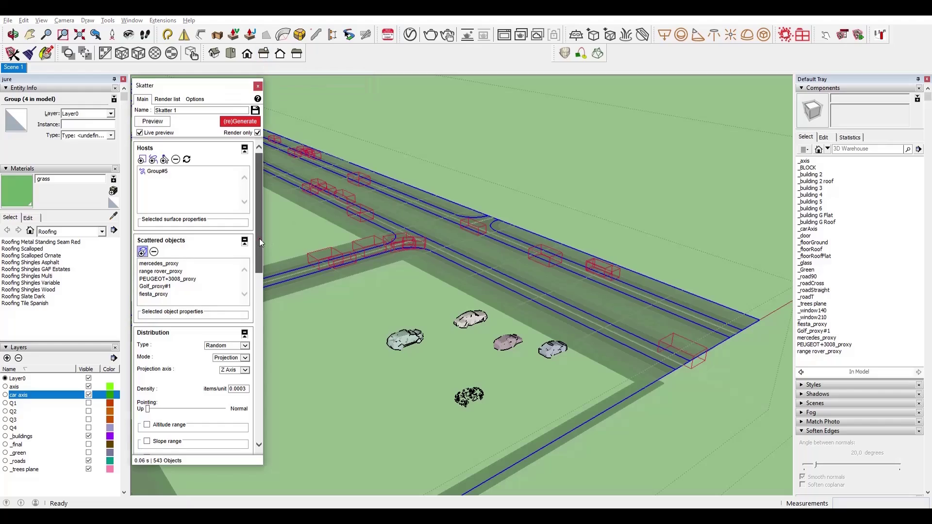
Add an excluding paint clipping area with brush radius 100 and paint out crowded cars at the junction near the proxy cars.
left_click_drag(259, 238, 255, 305)
left_click(154, 316)
scroll(612, 285, "down", 6)
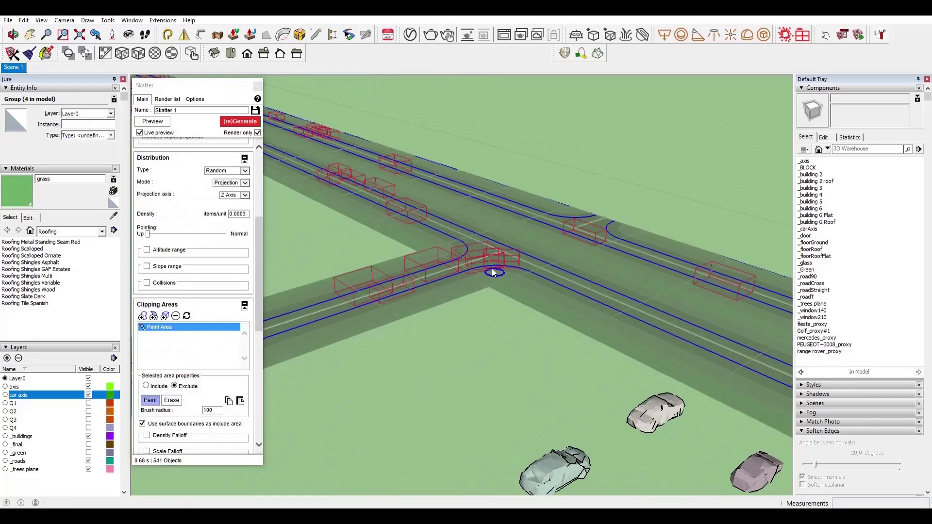
scroll(477, 270, "down", 10)
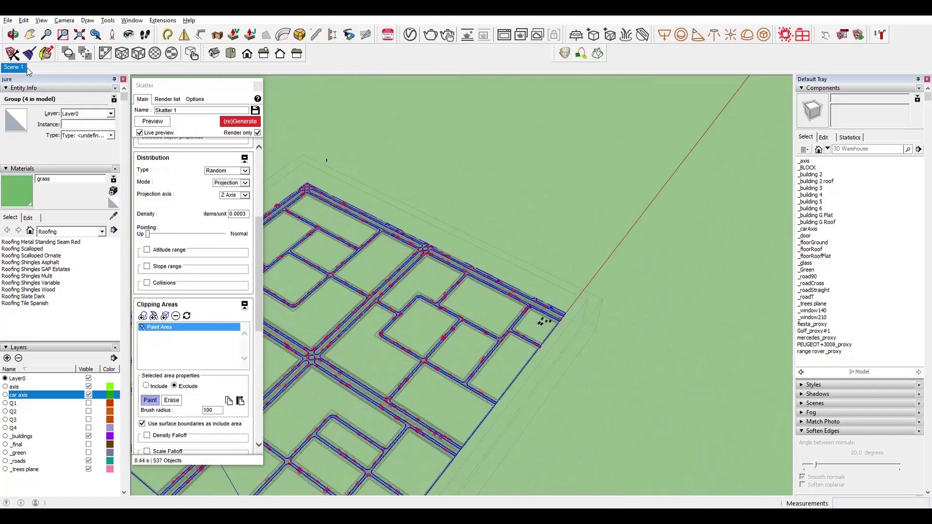
Hide the car axis layer and paint out an overlapping car on the avenue beside the side-road junction.
middle_click_drag(545, 319, 582, 192)
left_click(88, 395)
scroll(672, 394, "up", 6)
middle_click_drag(672, 394, 546, 419)
scroll(670, 424, "down", 3)
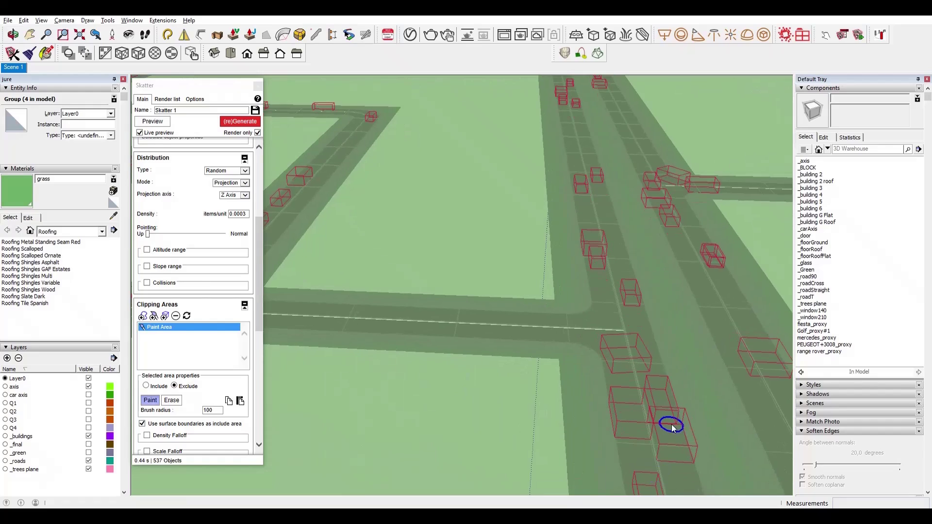
scroll(620, 380, "down", 6)
scroll(697, 271, "up", 6)
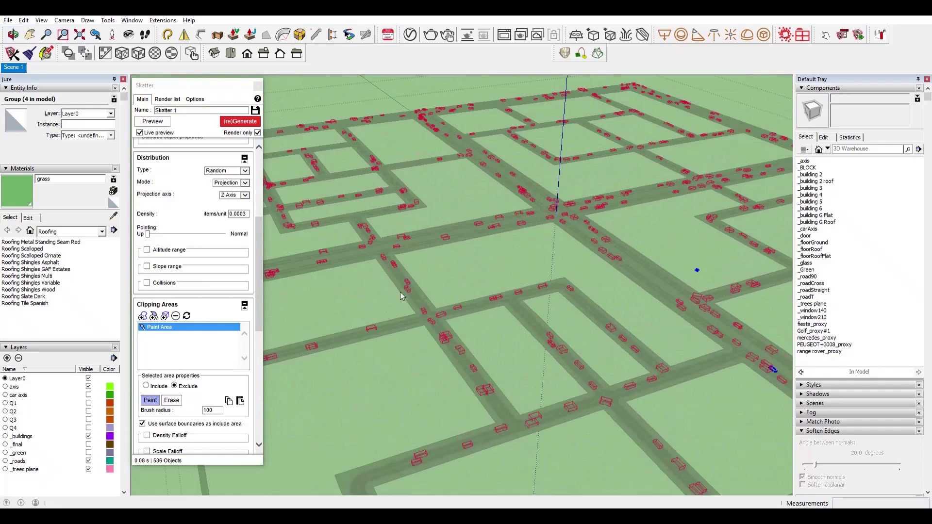
Show the car axis layer again in the Scene 1 view, generate the scatter and name it Cars.
left_click(13, 68)
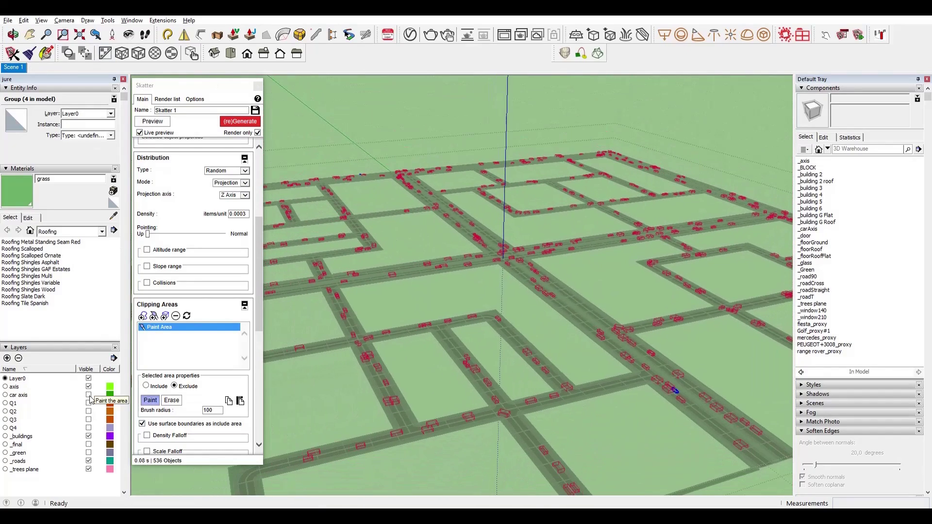
left_click(245, 124)
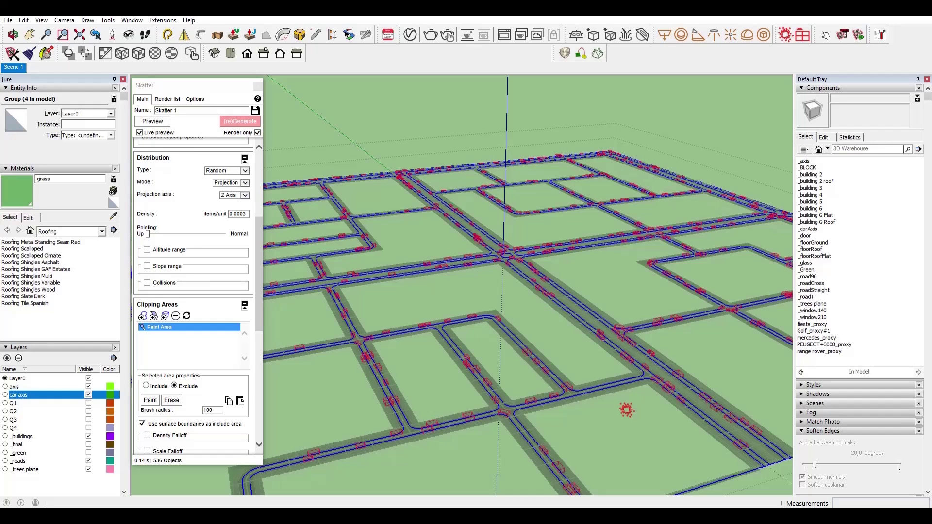
left_click(182, 113)
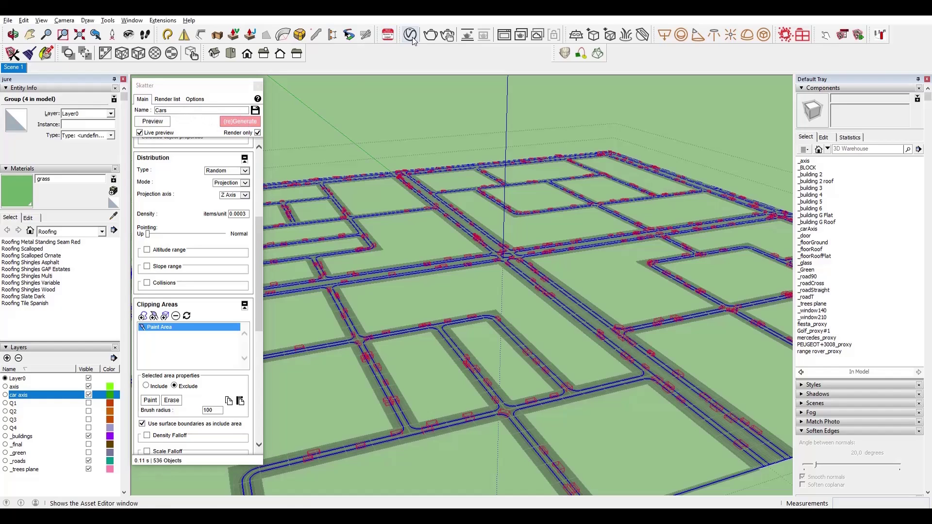
Test-render the mixed cars across the road network with V-Ray, close the render and clear the selection.
left_click(430, 35)
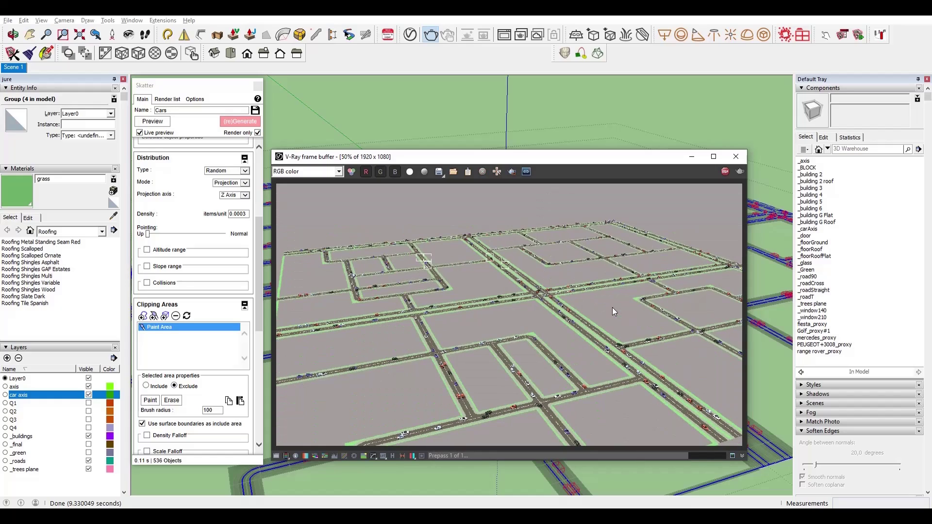
left_click(736, 156)
key("space")
left_click(89, 395)
left_click(537, 281)
left_click(710, 145)
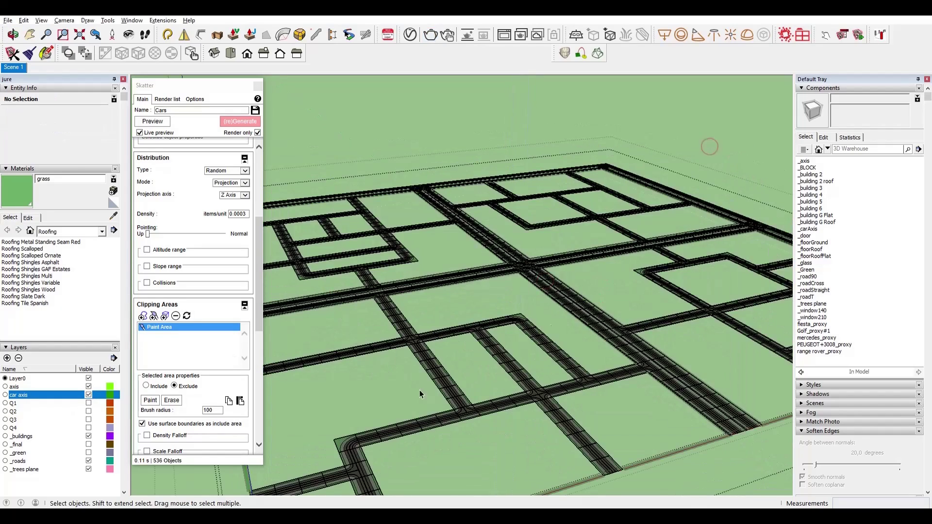
scroll(420, 393, "down", 3)
scroll(720, 361, "up", 4)
left_click(703, 354)
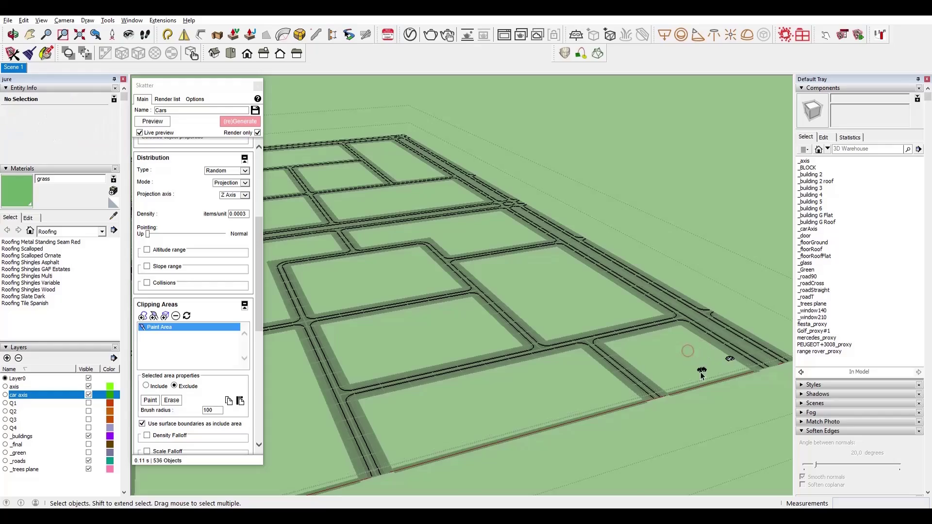
scroll(768, 281, "down", 5)
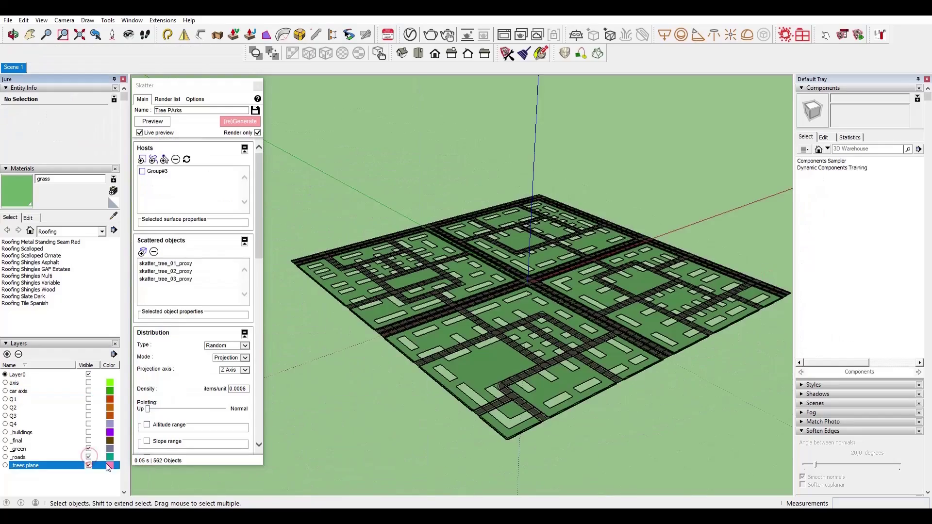
Delete the two stray edges beside the green strip at the outer end of the avenue.
middle_click_drag(403, 362, 537, 371)
scroll(495, 403, "up", 5)
scroll(543, 412, "up", 5)
scroll(665, 432, "up", 3)
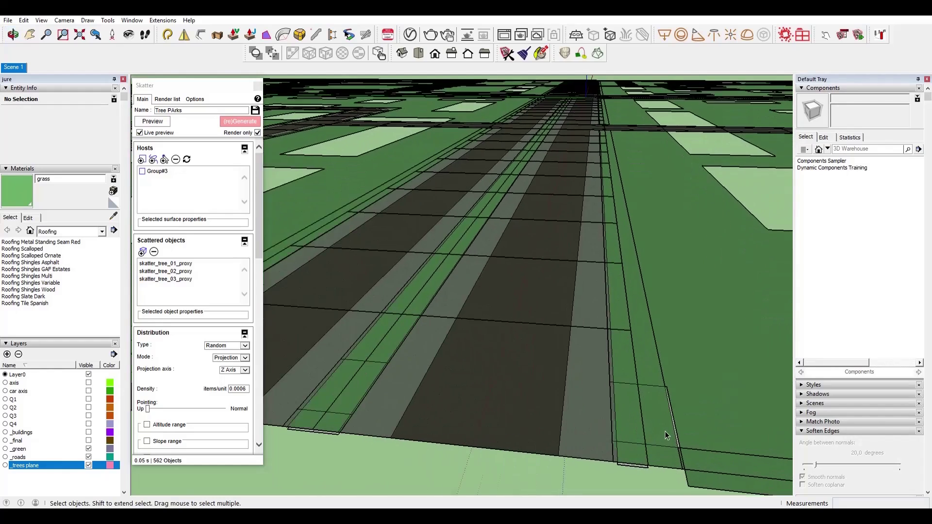
middle_click_drag(665, 432, 633, 379)
scroll(634, 380, "up", 2)
left_click(697, 444)
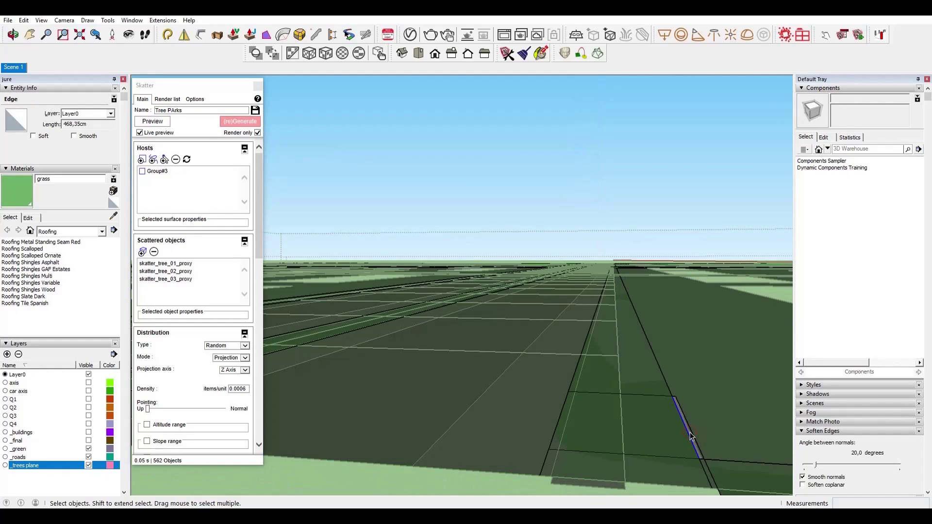
key("Delete")
left_click(677, 396)
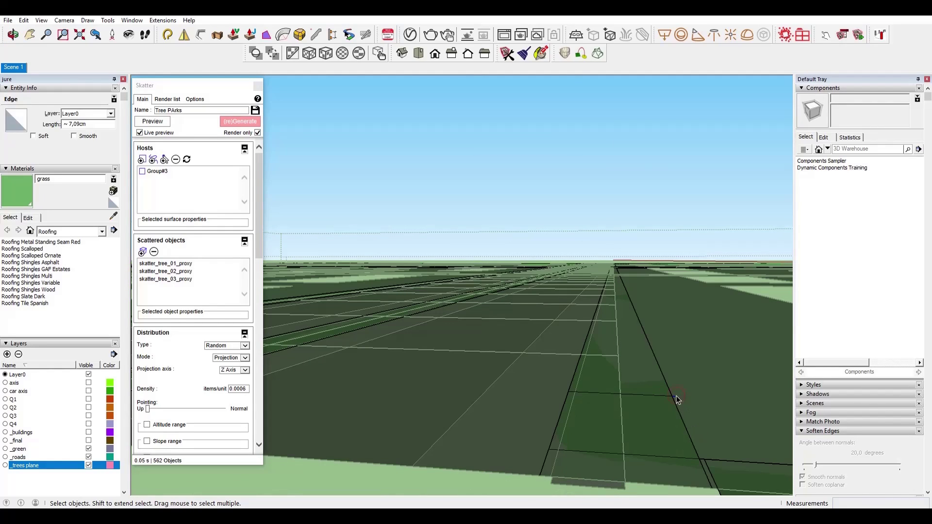
key("Delete")
scroll(506, 424, "down", 4)
middle_click_drag(506, 423, 495, 357)
scroll(453, 319, "down", 3)
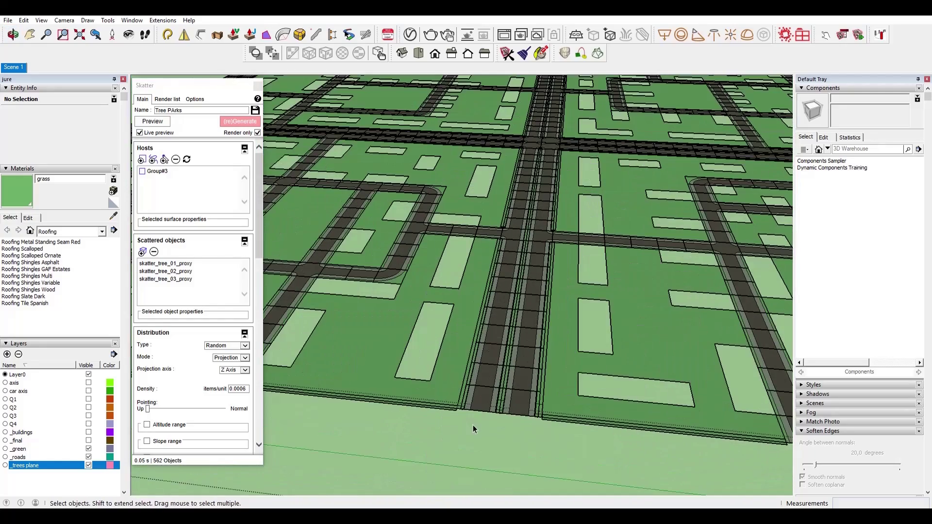
Open the straight road component at the outer end of the avenue and select its two sidewalk faces.
scroll(573, 351, "up", 5)
left_click(575, 355)
scroll(575, 354, "down", 4)
double_click(576, 356)
left_click(576, 355)
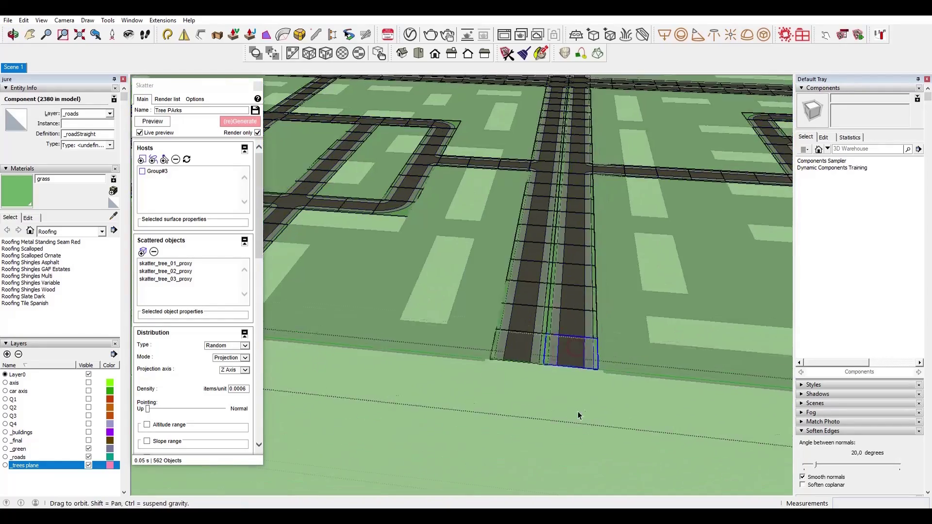
scroll(557, 373, "up", 3)
double_click(557, 371)
left_click(524, 358)
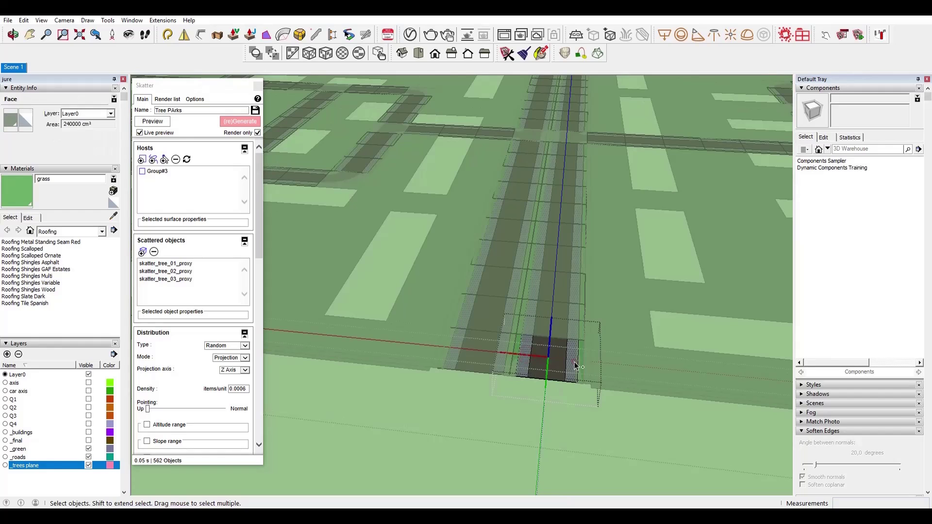
left_click(572, 363, "shift")
Copy the straight road's two sidewalk faces 3000 cm straight up and leave the component.
scroll(555, 405, "up", 5)
key("m")
scroll(578, 384, "down", 5)
middle_click_drag(596, 318, 639, 152)
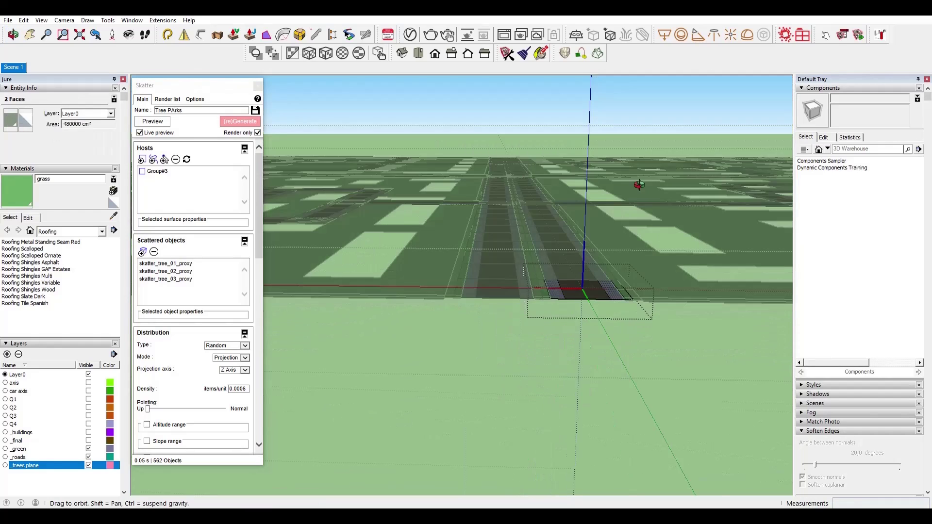
type("3000")
key("Return")
middle_click_drag(617, 220, 607, 233)
key("space")
left_click(604, 290)
key("Delete")
middle_click_drag(550, 291, 579, 348)
scroll(561, 388, "up", 3)
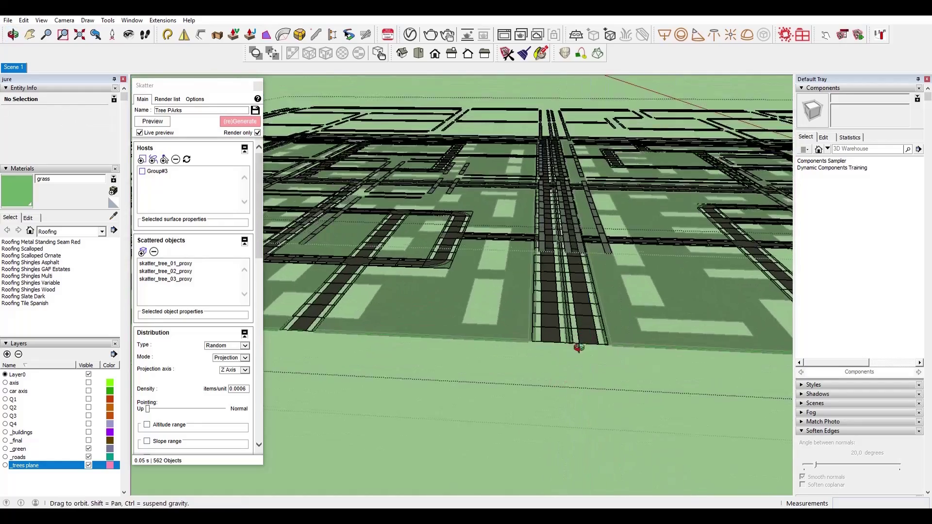
Copy the three sidewalk faces of the avenue's T-junction component 3000 cm straight up.
scroll(558, 310, "up", 8)
scroll(549, 305, "down", 10)
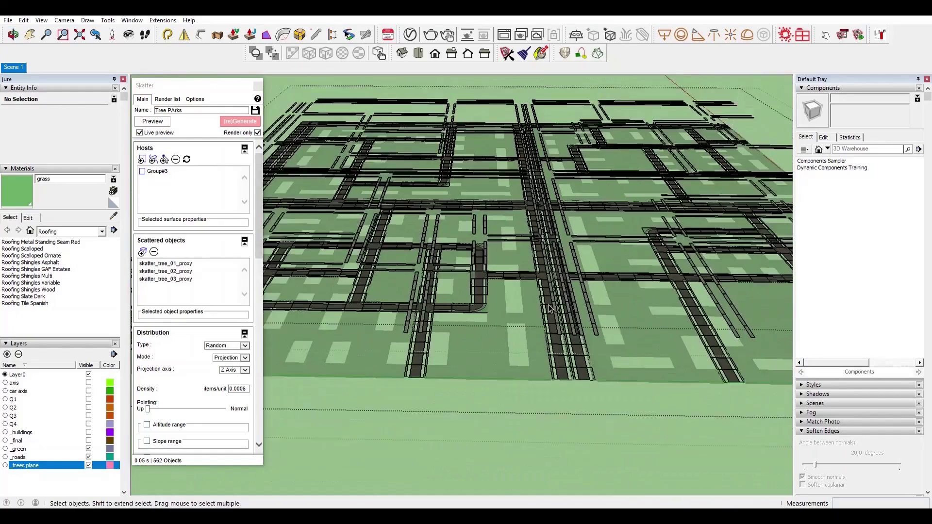
middle_click_drag(549, 311, 555, 256)
scroll(574, 270, "up", 10)
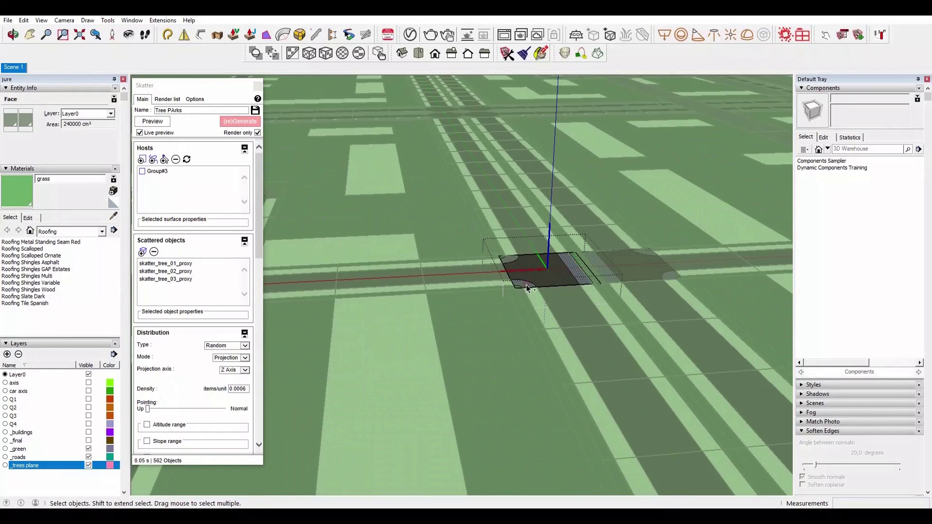
middle_click_drag(539, 279, 549, 112)
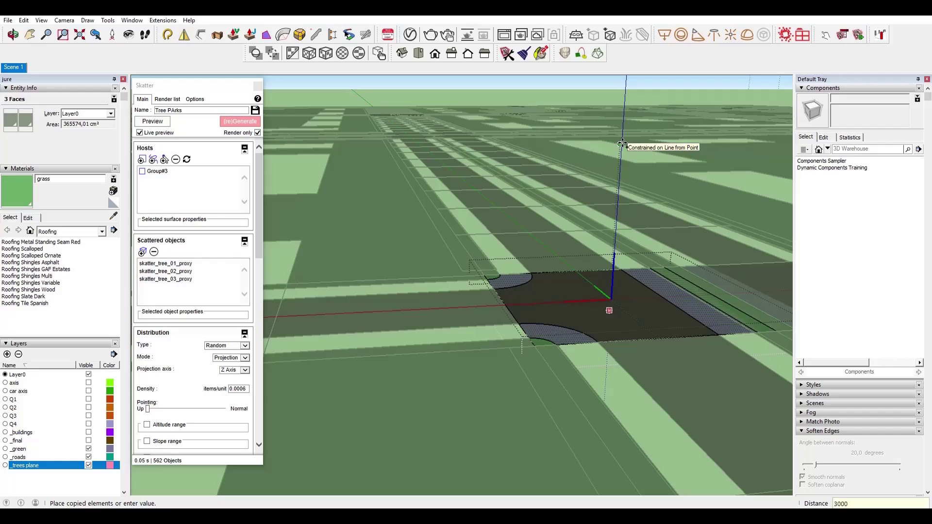
scroll(633, 409, "down", 10)
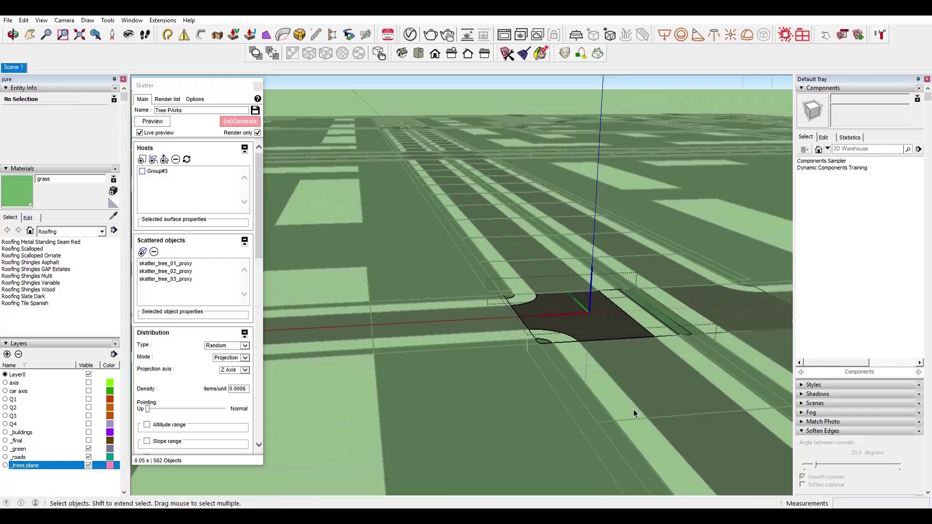
Copy the two sidewalk faces of the curved corner road component 3000 cm straight up.
middle_click_drag(605, 333, 570, 394)
scroll(506, 430, "up", 5)
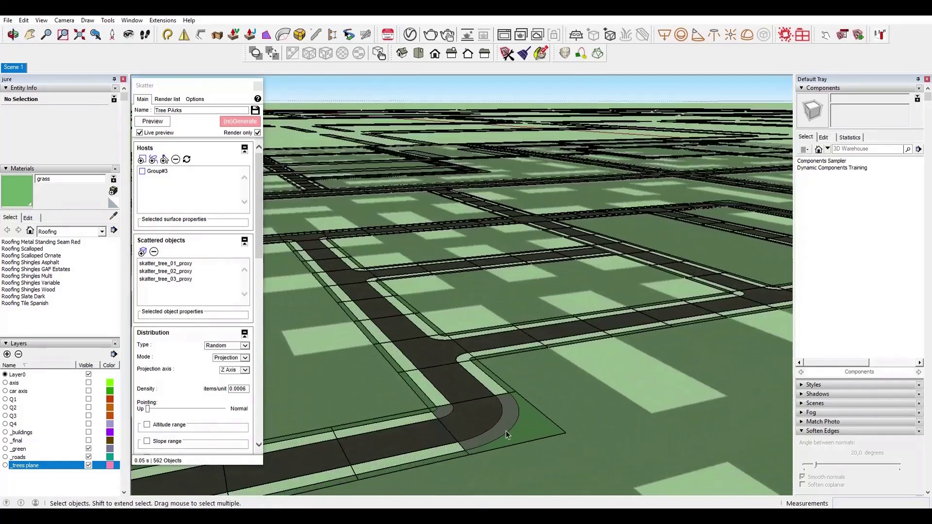
left_click(457, 420)
key("m")
key("ctrl")
left_click(467, 418)
key("Escape")
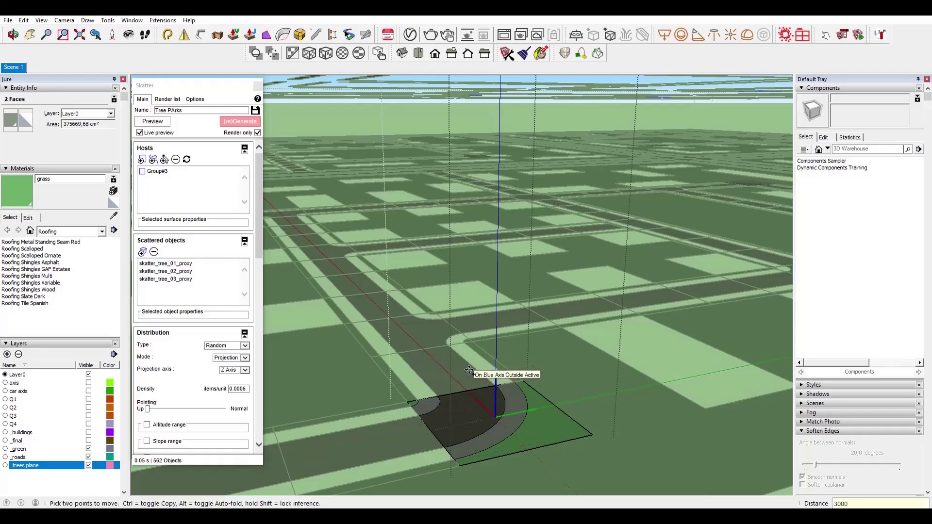
key("space")
key("Escape")
scroll(488, 395, "down", 6)
middle_click_drag(488, 395, 556, 426)
scroll(556, 425, "up", 3)
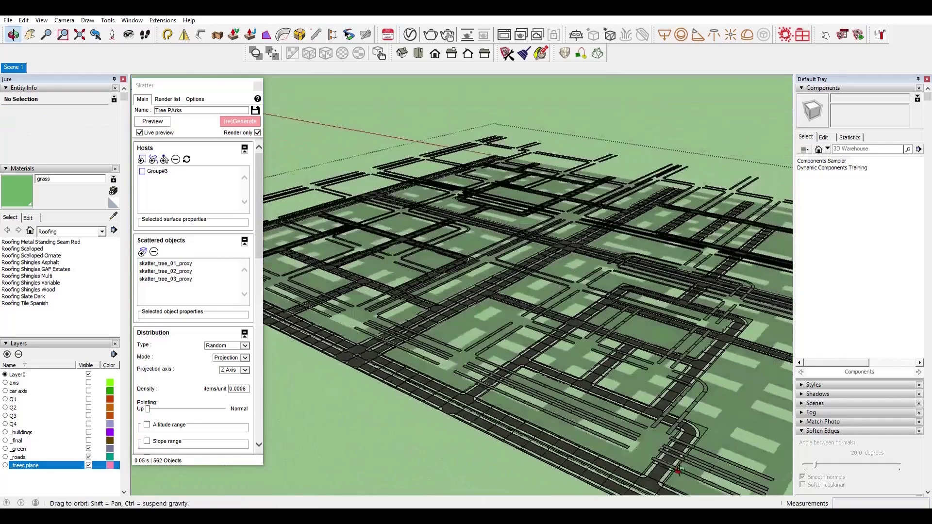
Copy the four corner sidewalk faces of the crossroads component 3000 cm straight up and close the component.
scroll(516, 345, "up", 5)
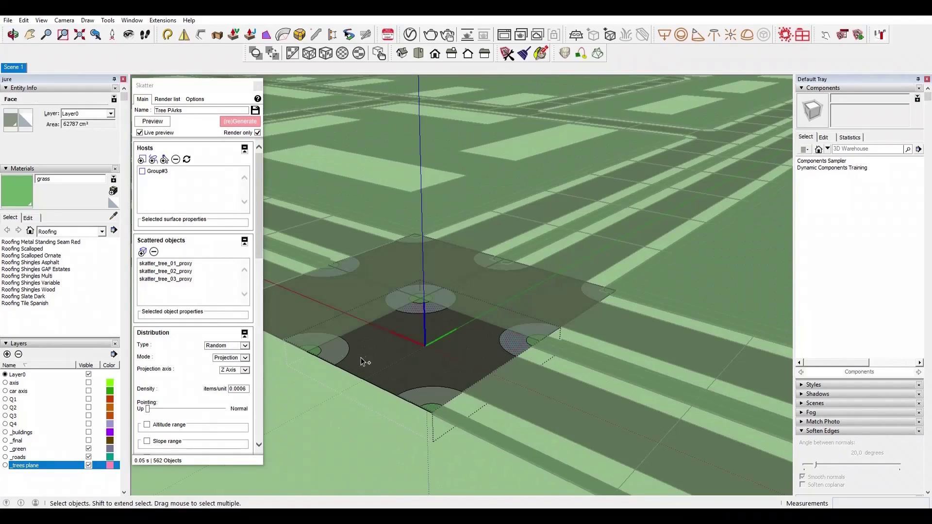
left_click(448, 403, "shift")
key("m")
key("ctrl")
left_click(447, 402)
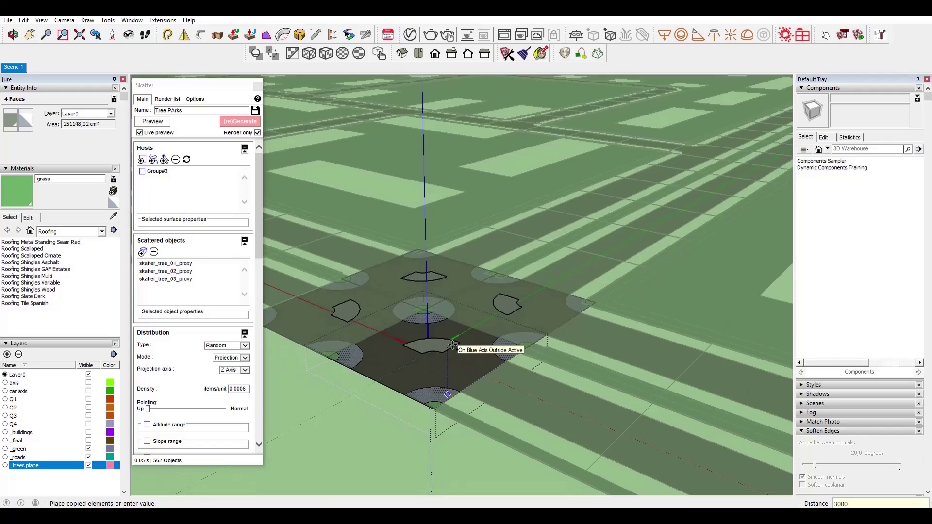
left_click(453, 345)
key("space")
scroll(454, 347, "down", 3)
middle_click_drag(454, 347, 486, 379)
scroll(485, 379, "up", 3)
left_click(502, 394)
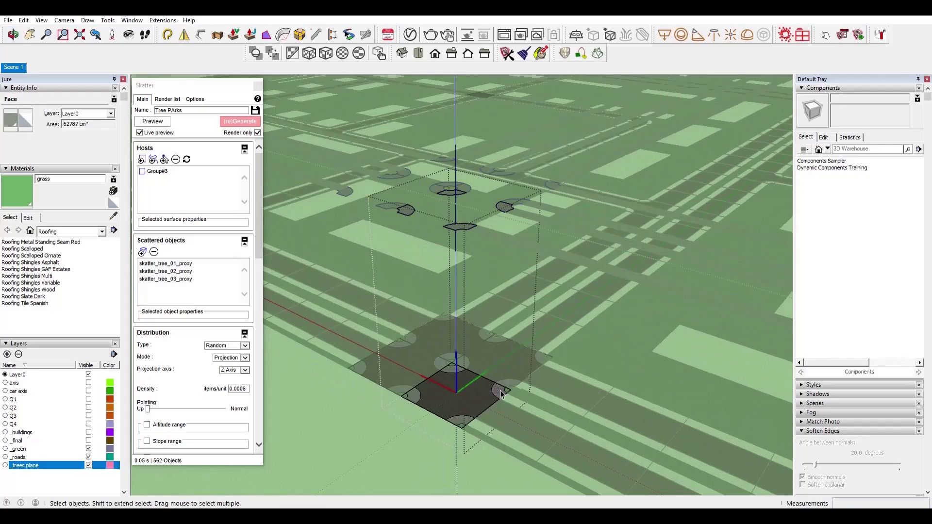
scroll(473, 412, "down", 2)
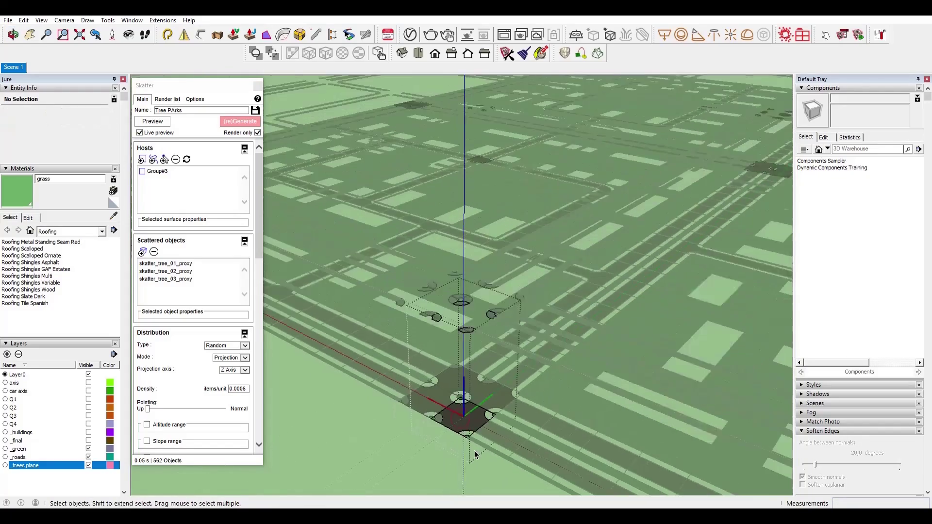
key("Escape")
Select all road components with their raised sidewalk faces and copy them straight up, clear of the city model.
middle_click_drag(471, 410, 680, 310)
scroll(464, 424, "down", 5)
scroll(557, 410, "up", 1)
scroll(799, 310, "down", 1)
scroll(380, 343, "down", 3)
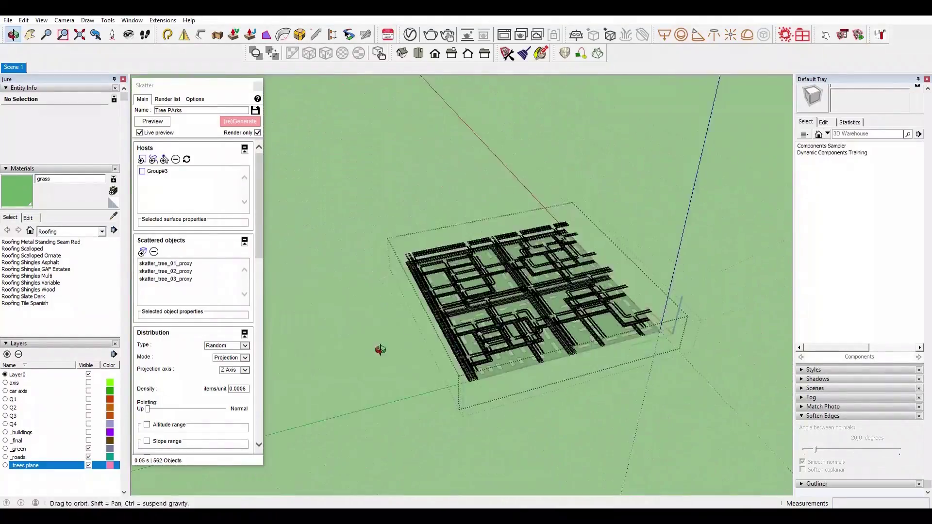
middle_click_drag(381, 343, 485, 294)
scroll(538, 315, "down", 2)
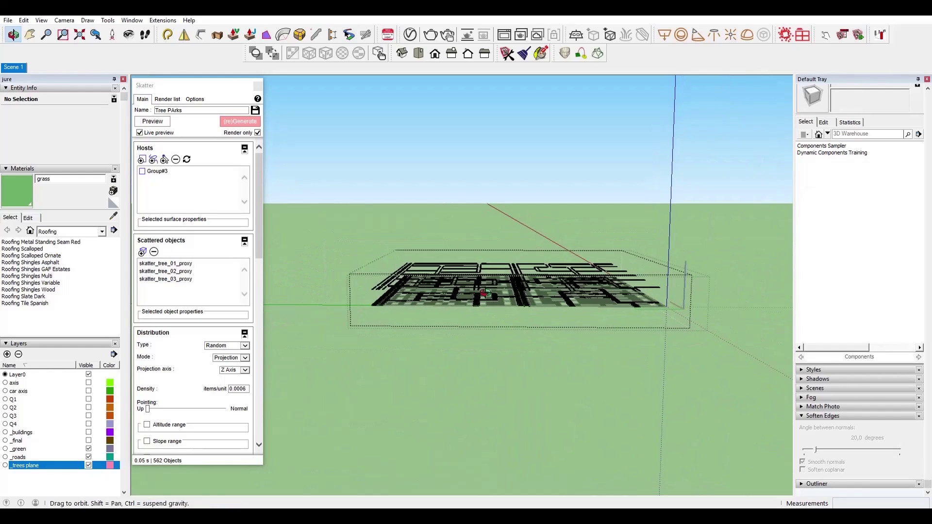
left_click_drag(715, 339, 715, 338)
key("m")
key("ctrl")
left_click(621, 308)
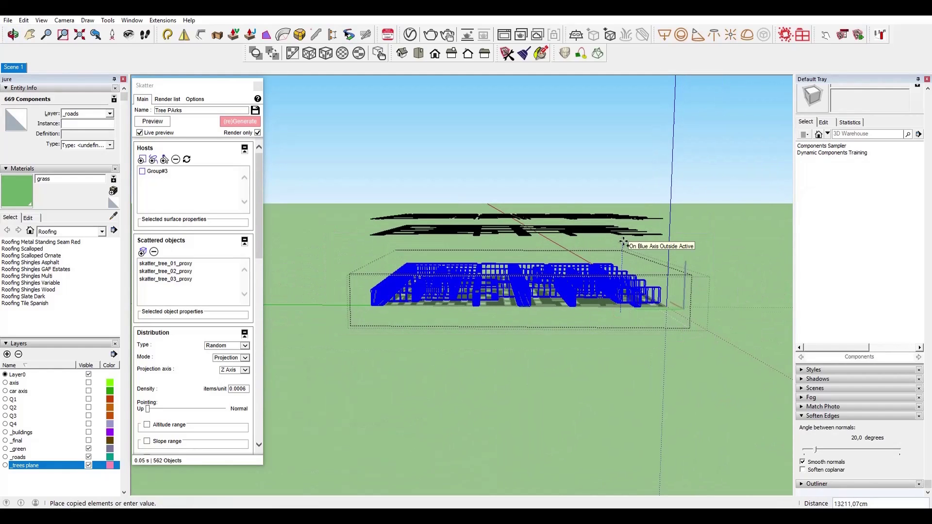
left_click(624, 228)
Explode the copied road components and delete their lower road surfaces, keeping only the raised sidewalk faces.
right_click(539, 234)
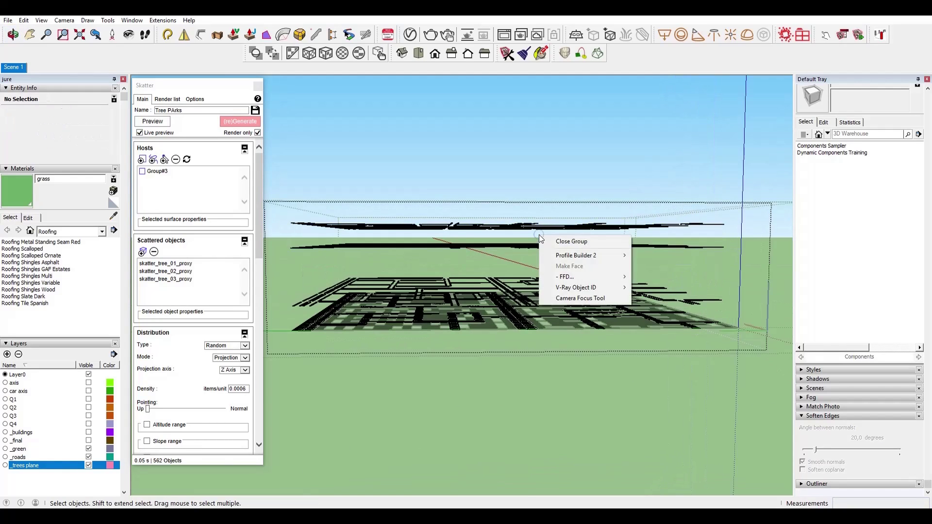
left_click(418, 221)
left_click_drag(718, 262, 553, 191)
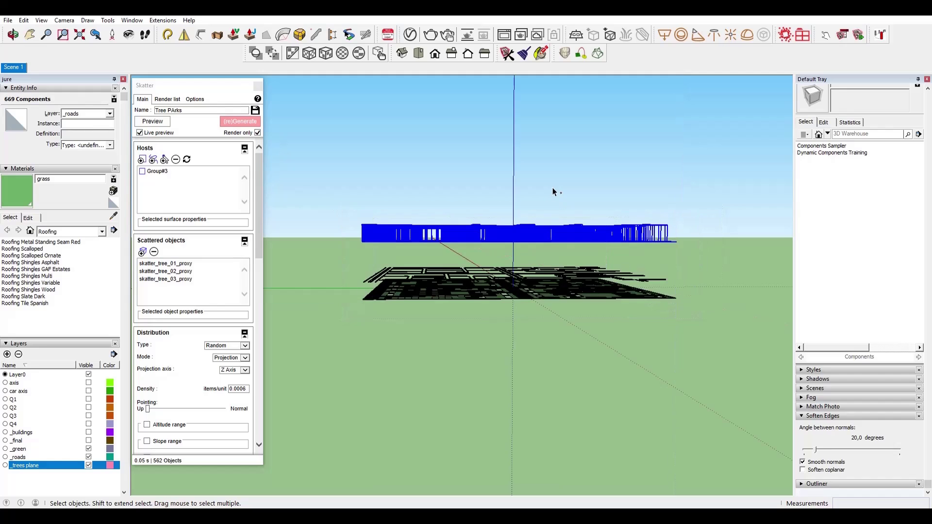
right_click(525, 222)
left_click(560, 276)
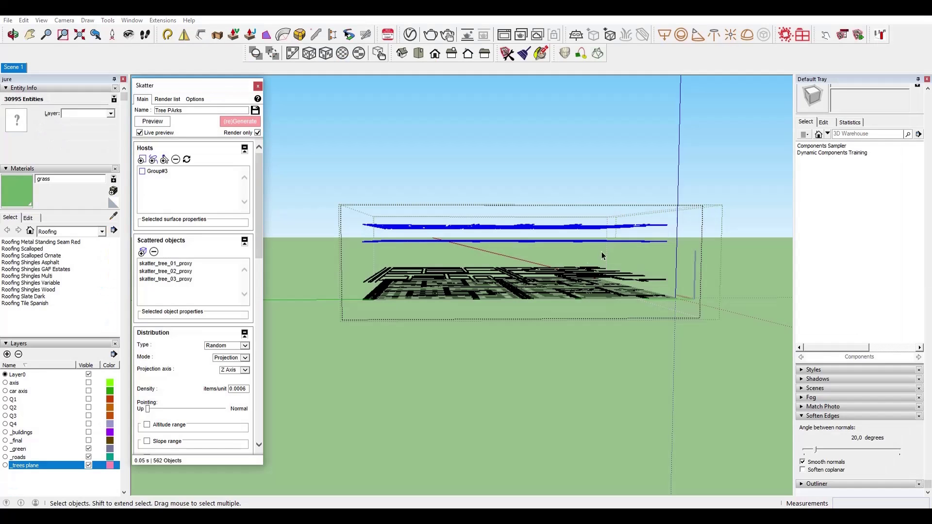
left_click(430, 272)
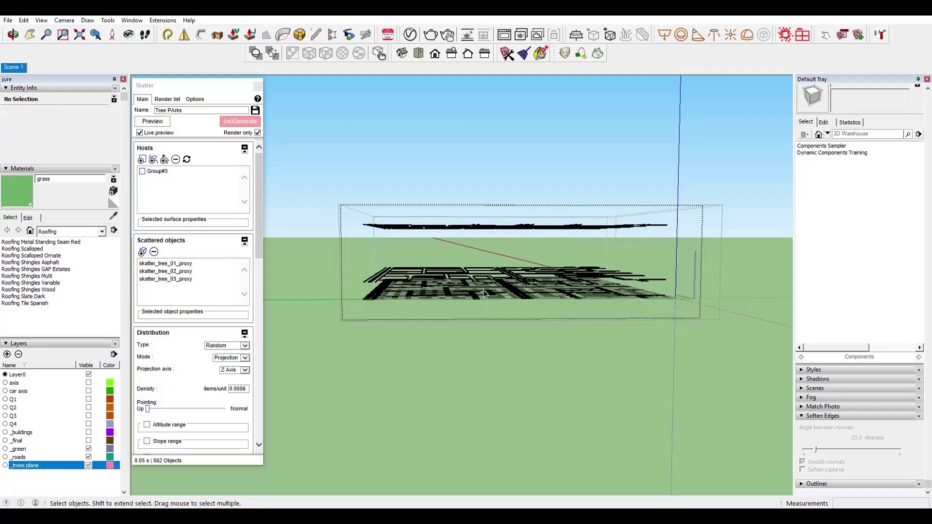
Delete the raised sidewalk faces from the original road components on the ground.
mouse_move(430, 272)
middle_mouse_down()
mouse_move(484, 298)
mouse_move(428, 312)
mouse_move(467, 284)
middle_mouse_up()
left_click(467, 284)
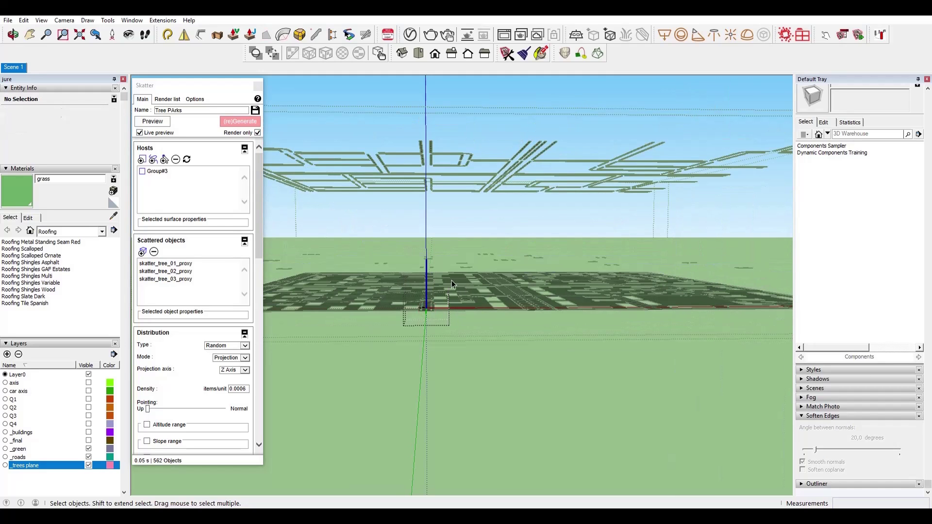
middle_click_drag(430, 260, 411, 255)
left_click(411, 255)
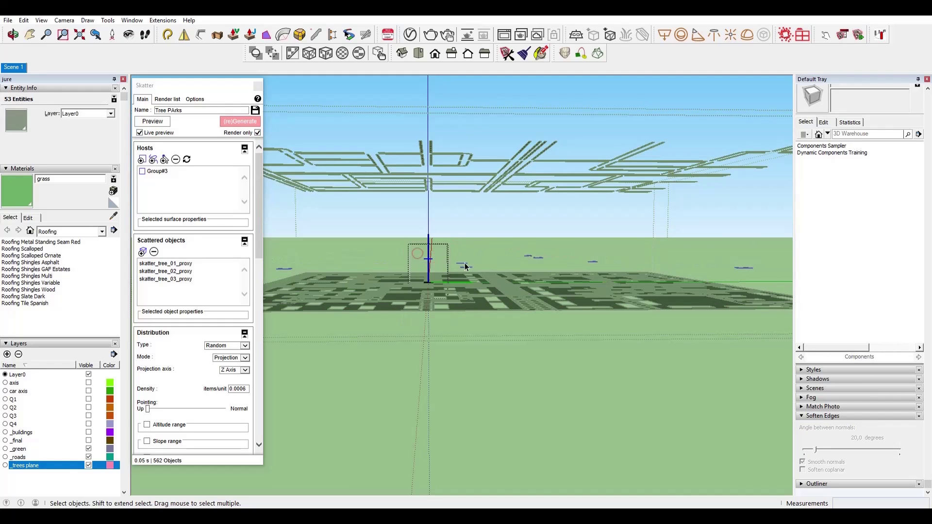
scroll(461, 272, "down", 5)
middle_click_drag(482, 254, 505, 282)
Select the whole raised sidewalk network and make it a group.
left_click_drag(282, 180, 731, 238)
middle_click_drag(694, 228, 665, 286)
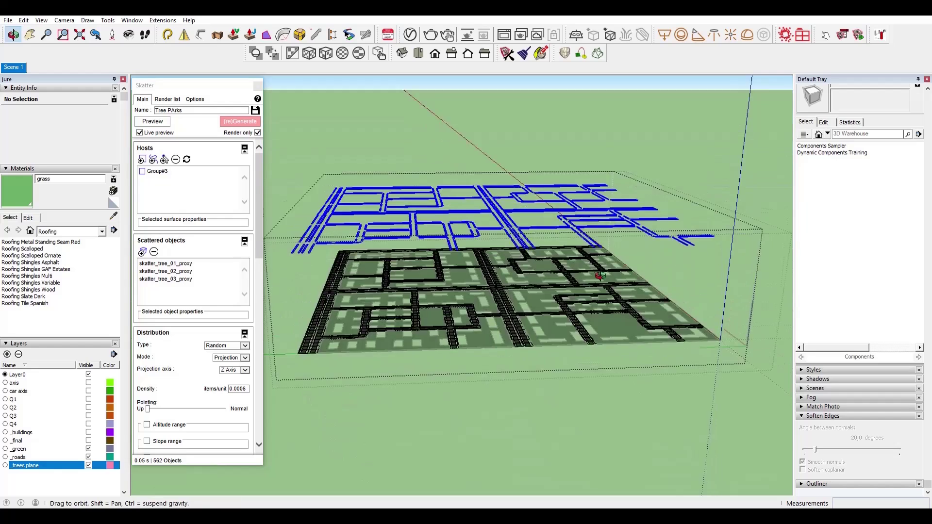
scroll(612, 242, "up", 5)
right_click(631, 241)
left_click(678, 325)
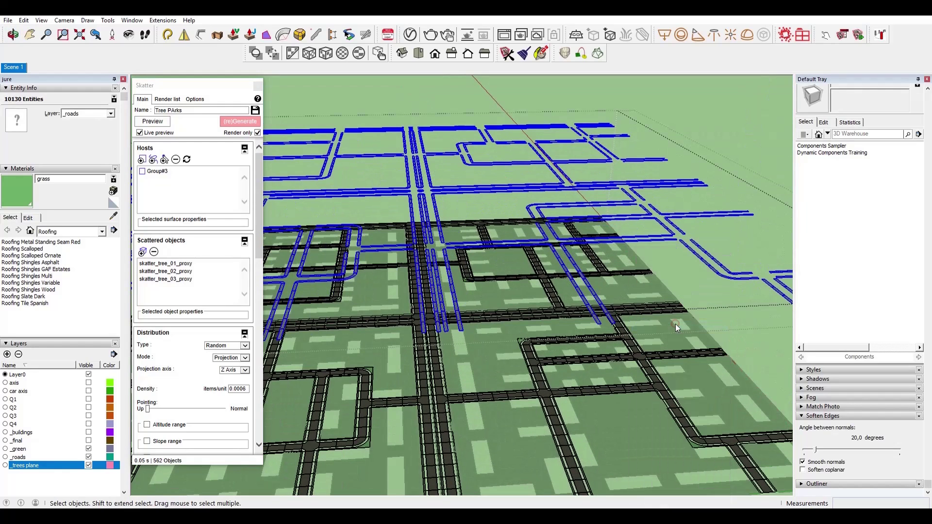
Create a layer named _people and assign the sidewalk group to it.
left_click(88, 114)
left_click(89, 115)
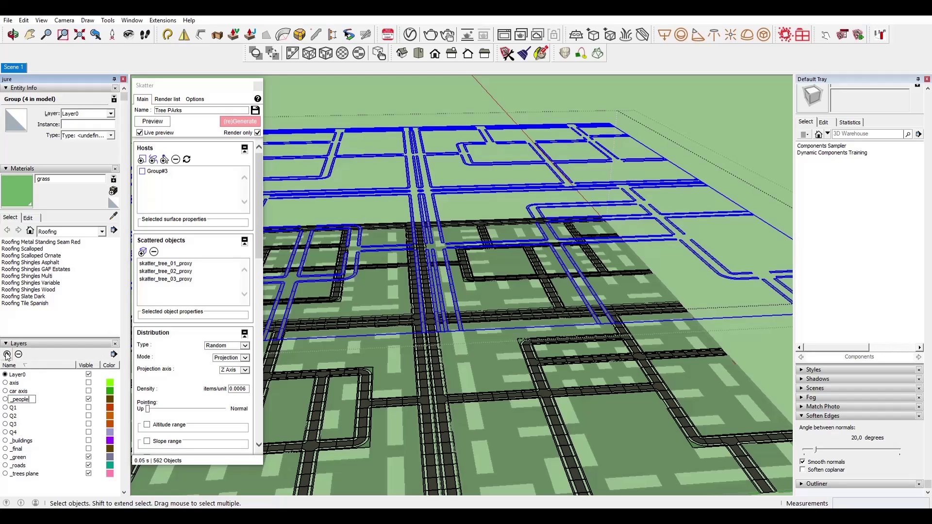
left_click(90, 117)
left_click(89, 148)
Move the sidewalk group down onto the road network.
middle_click_drag(580, 237, 605, 170)
key("m")
left_click(627, 114)
left_click(642, 287)
scroll(489, 347, "up", 5)
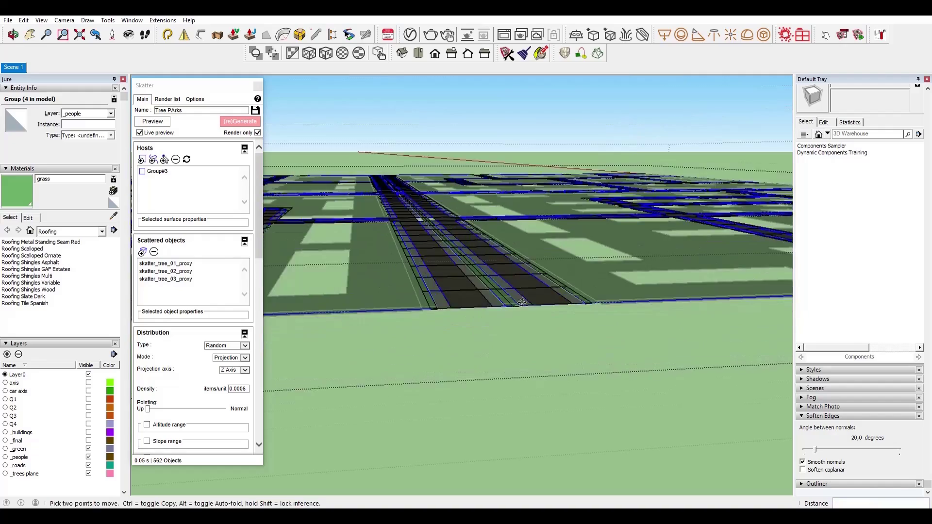
Erase the stray edges at the outer end of the avenue.
middle_click_drag(421, 217, 466, 272)
scroll(478, 274, "up", 5)
key("space")
left_click(494, 274)
double_click(492, 267)
key("e")
left_click_drag(464, 279, 434, 300)
key("space")
Hide the _roads, _people and _green layers and move the tree strips group upward.
left_click(88, 465)
left_click(89, 457)
left_click(89, 449)
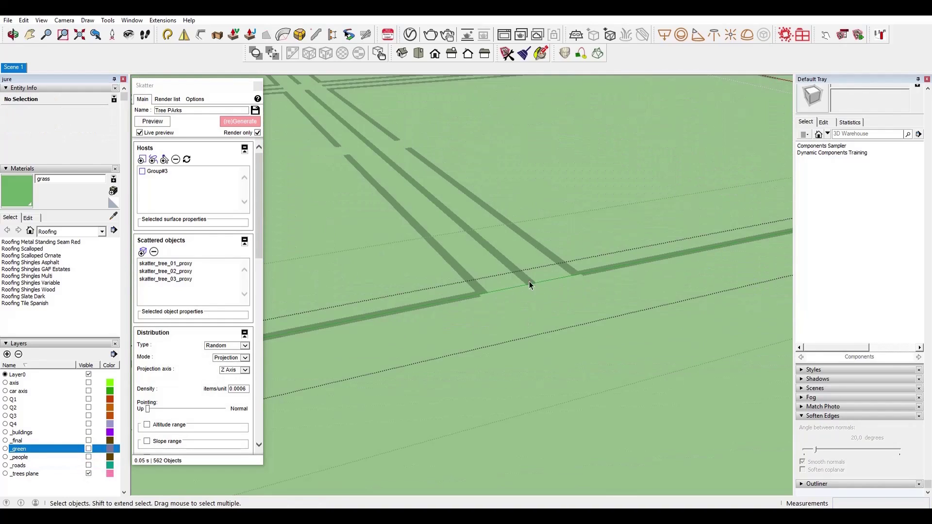
left_click(531, 281)
key("m")
left_click(535, 280)
left_click(533, 251)
key("space")
scroll(533, 251, "down", 8)
middle_click_drag(466, 335, 482, 345)
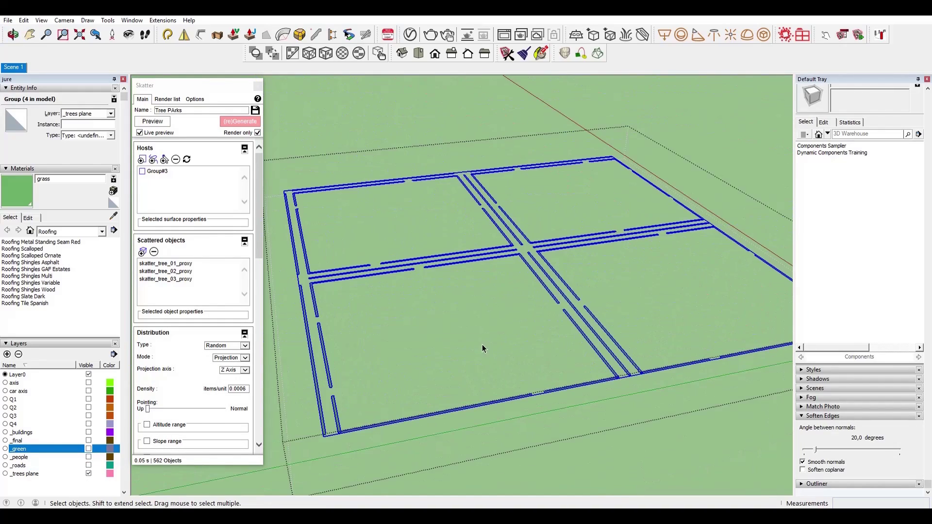
Show the _people and _roads layers, hide the _trees plane layer and select the sidewalk group.
left_click(88, 457)
left_click(88, 474)
left_click(88, 466)
scroll(615, 405, "up", 4)
left_click(616, 405)
left_click(620, 414)
scroll(621, 418, "up", 6)
left_click(606, 419)
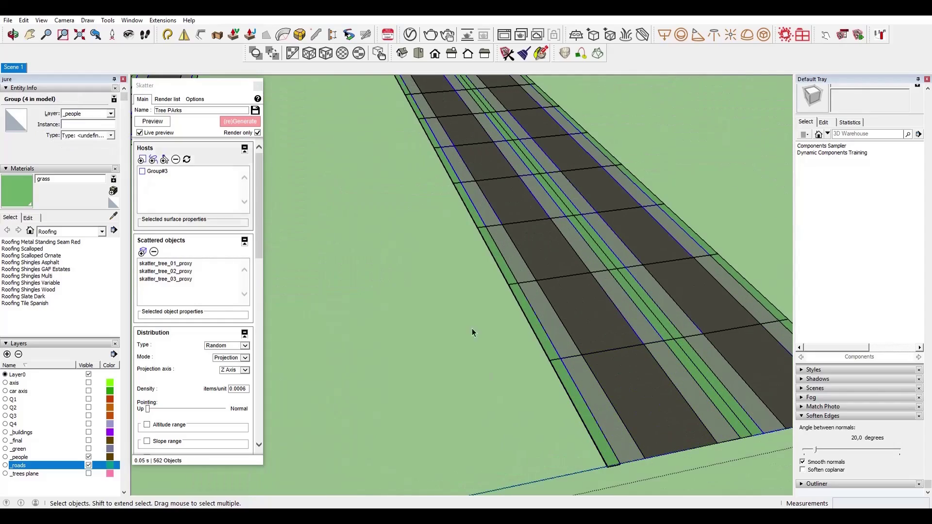
Open the sidewalk group and assign all its entities to Layer0.
left_click(575, 396)
double_click(563, 265)
double_click(563, 264)
scroll(563, 272, "down", 7)
scroll(640, 302, "down", 3)
key("ctrl+a")
left_click(87, 114)
left_click(81, 120)
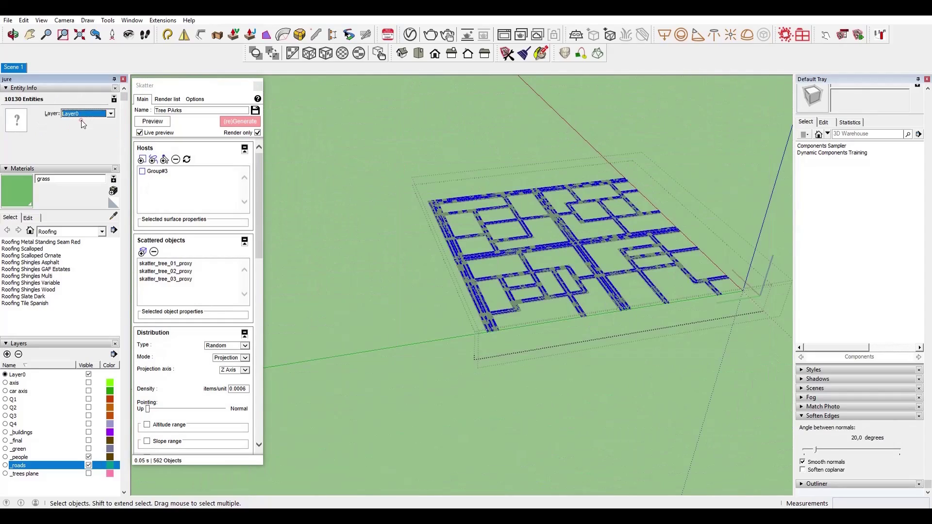
Hide the _roads layer and soften all coplanar edges in the sidewalk group so each strip becomes one face.
left_click(88, 465)
left_click(587, 293)
scroll(586, 293, "up", 4)
double_click(587, 293)
scroll(587, 293, "down", 5)
left_click_drag(374, 136, 778, 362)
scroll(779, 362, "down", 3)
left_click(814, 450)
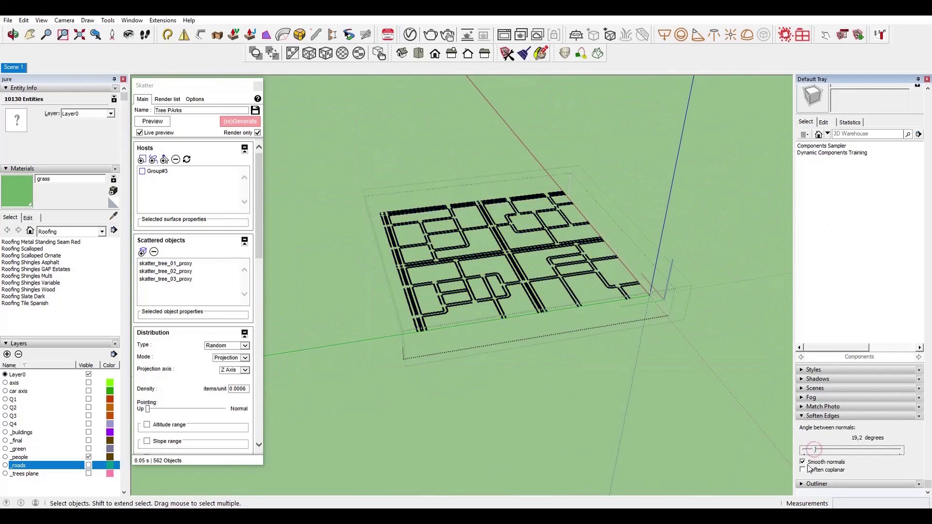
left_click(809, 469)
scroll(546, 321, "up", 8)
scroll(568, 338, "down", 3)
left_click(533, 347)
left_click(564, 341)
scroll(645, 365, "down", 2)
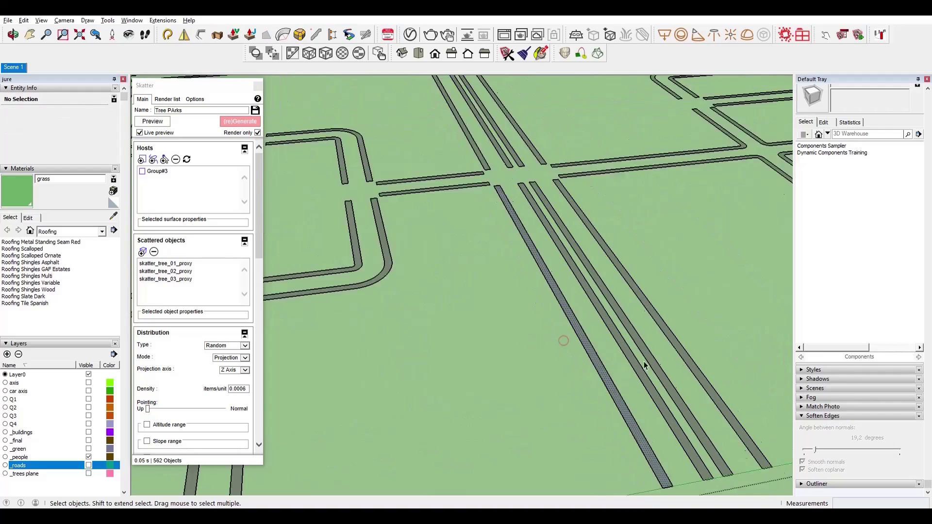
Close the sidewalk group and select it as a whole.
scroll(645, 365, "down", 7)
middle_click_drag(645, 366, 483, 303)
left_click(742, 349)
left_click(644, 308)
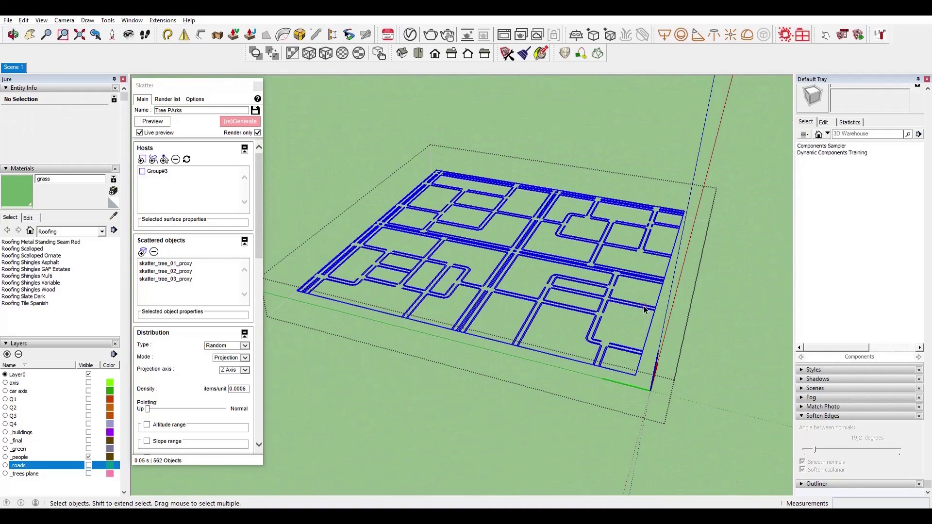
Start a new Skatter setup and assign the sidewalk group as its host surface.
double_click(645, 310)
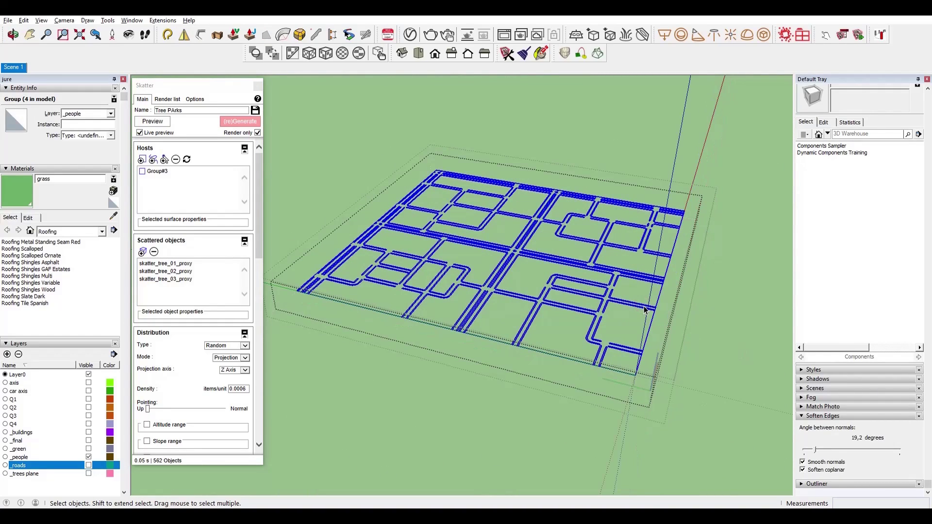
middle_click_drag(645, 310, 557, 365)
left_click(556, 365)
left_click(557, 365)
scroll(563, 350, "up", 10)
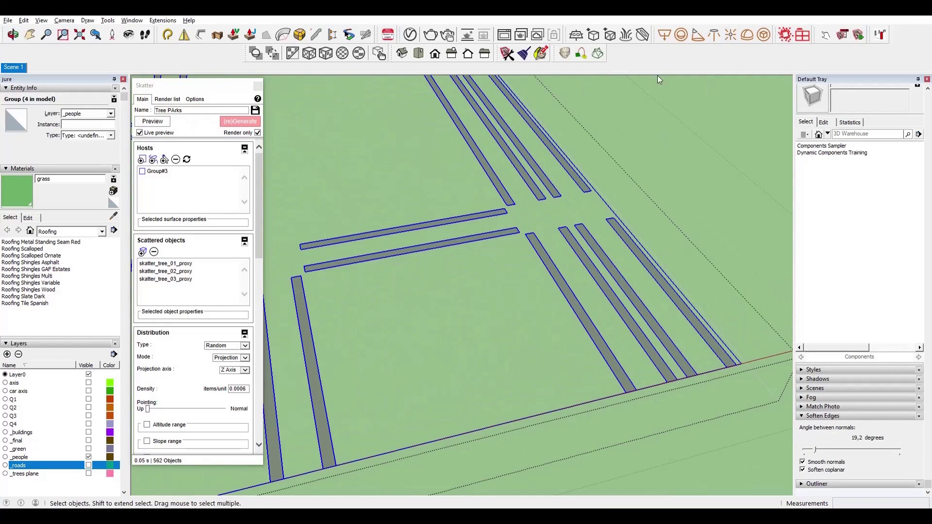
left_click(141, 109)
left_click(141, 159)
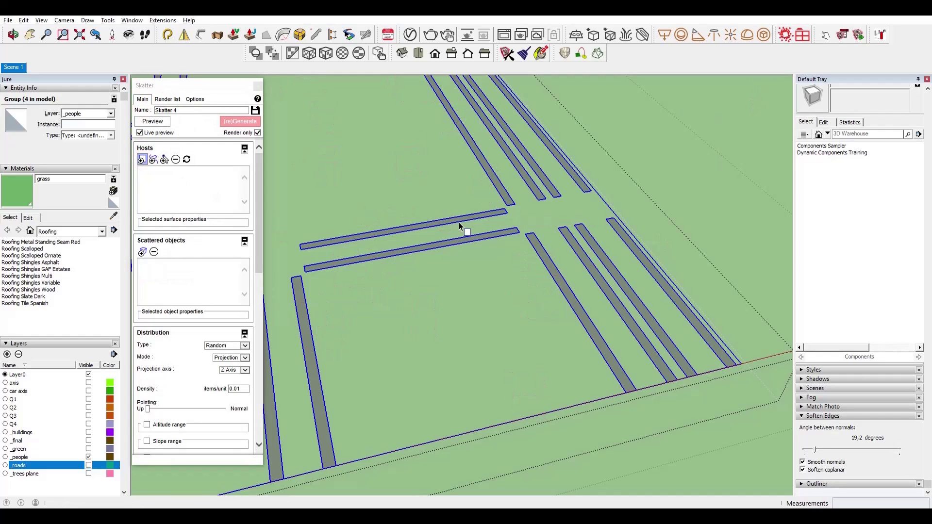
left_click(579, 261)
left_click(506, 285)
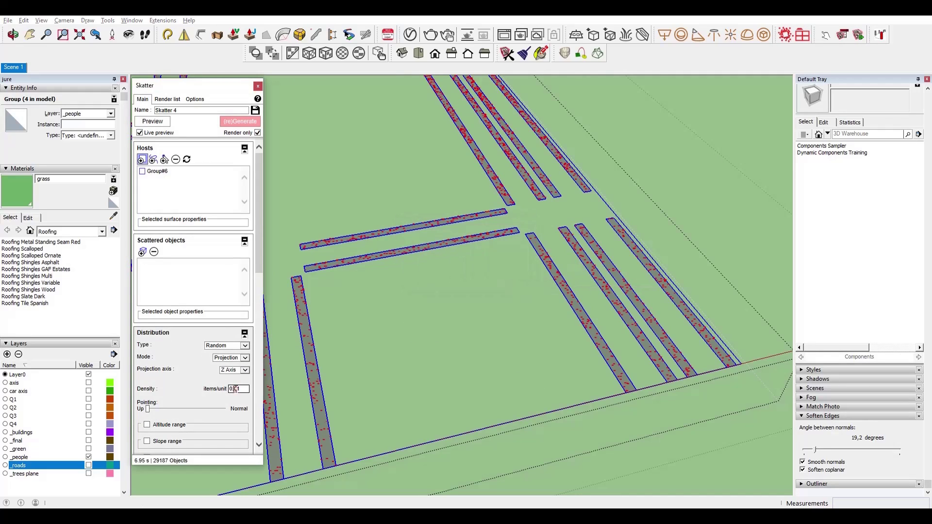
Adjust the scatter density on the sidewalks to 0.003 items per unit.
type("00")
middle_click_drag(317, 400, 244, 390)
scroll(603, 309, "down", 5)
mouse_move(603, 309)
middle_mouse_down()
mouse_move(656, 318)
mouse_move(531, 408)
mouse_move(614, 319)
middle_mouse_up()
scroll(531, 408, "up", 4)
scroll(531, 408, "down", 4)
scroll(614, 318, "up", 5)
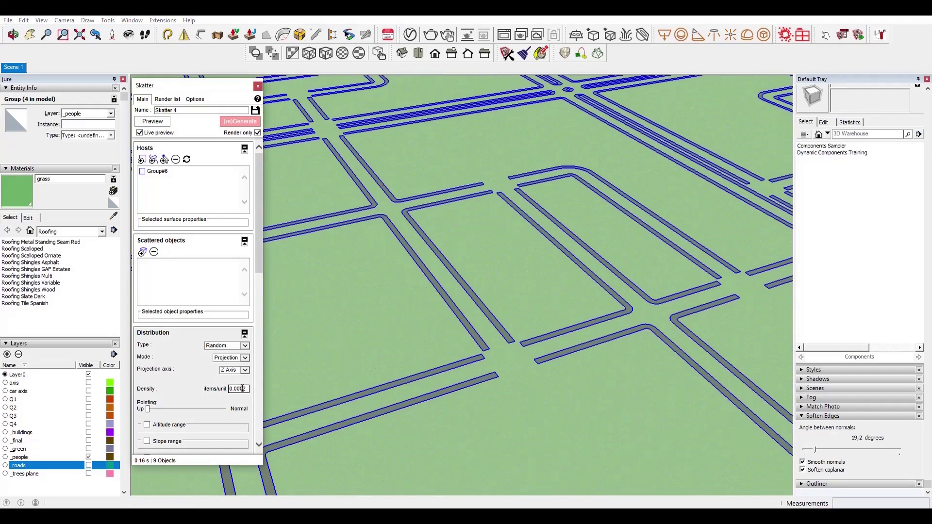
type("2")
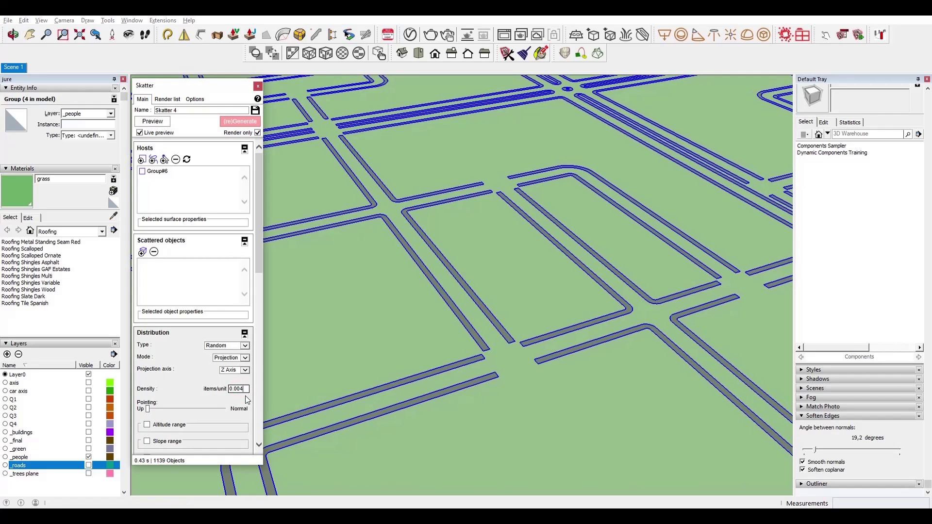
middle_click_drag(367, 372, 465, 373)
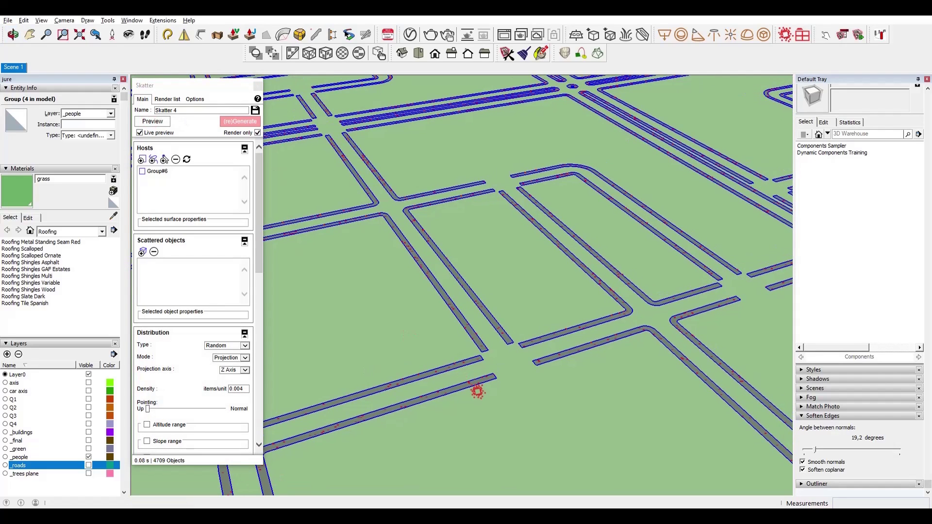
scroll(686, 440, "down", 6)
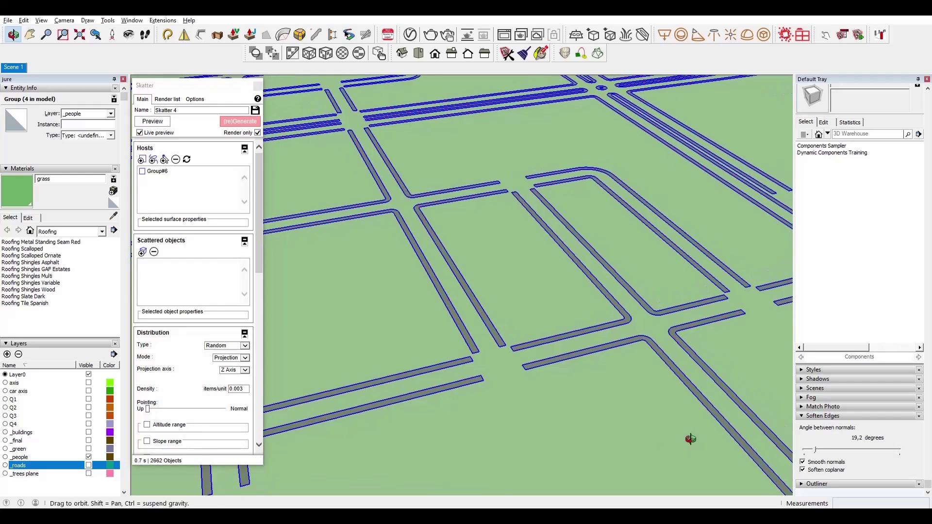
Place the People_Men_proxy component beside a sidewalk strip and explode it into separate figures.
scroll(410, 327, "up", 8)
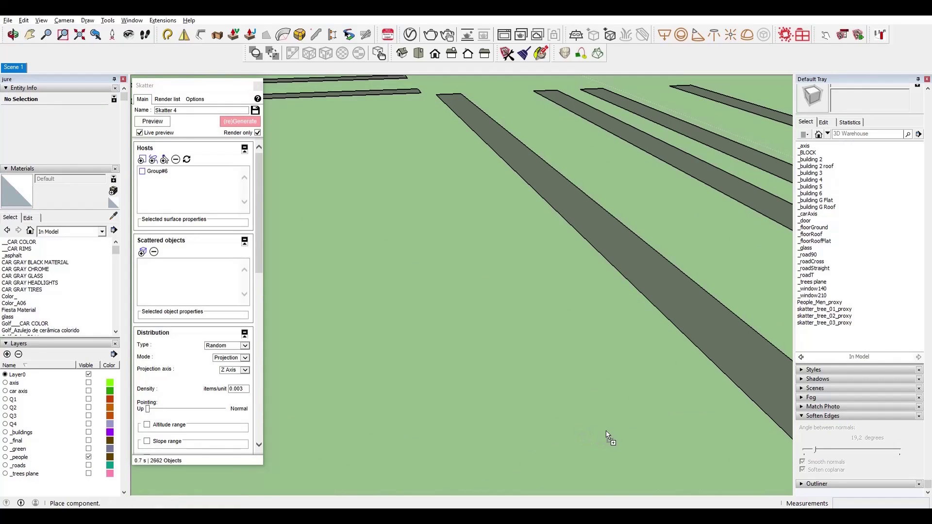
left_click(607, 435)
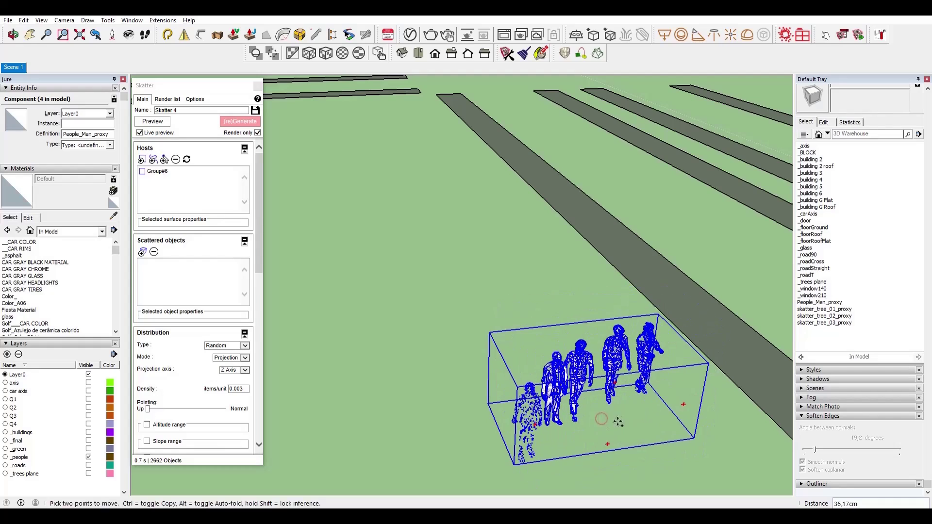
right_click(614, 353)
left_click(642, 123)
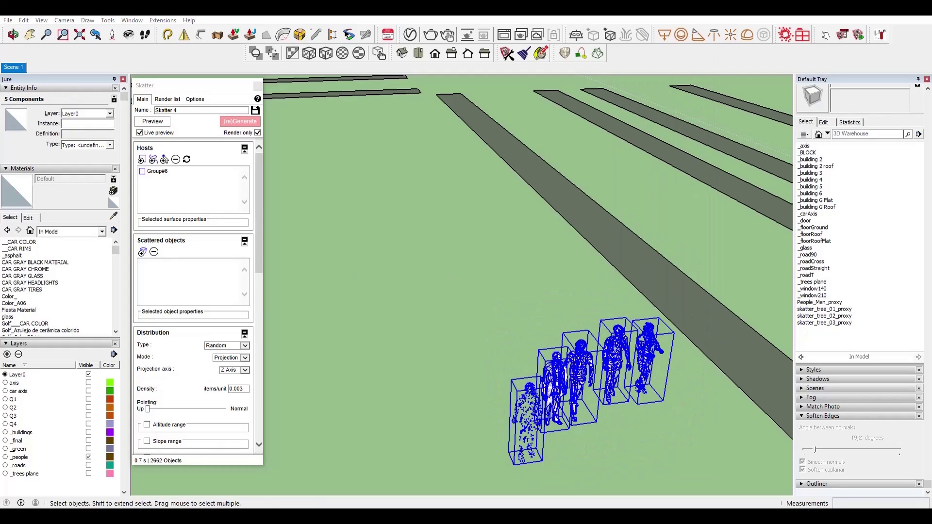
Place the WomanBlueSweatter_proxy, WomanGirl_proxy and WomanWhitePants_proxy components next to the men.
left_click(490, 417)
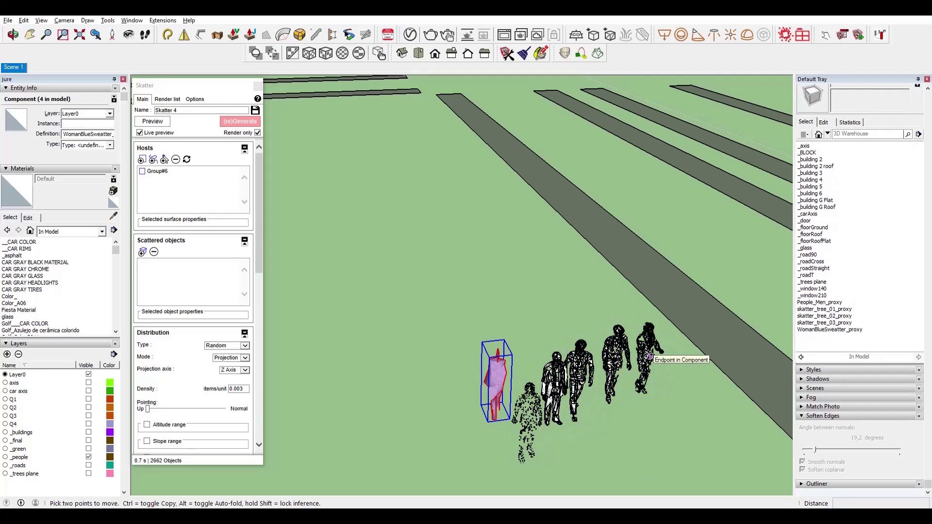
left_click(576, 440)
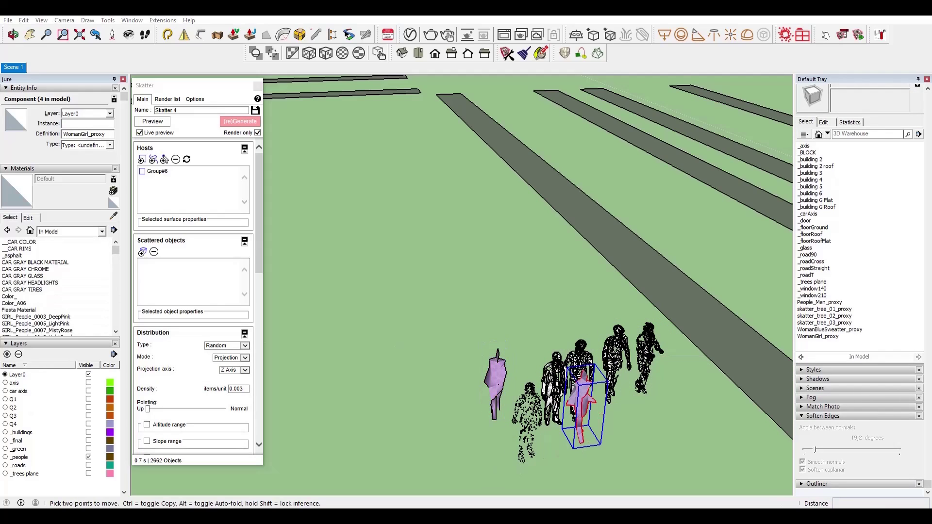
left_click(629, 441)
middle_click_drag(629, 441, 666, 410)
scroll(641, 391, "down", 9)
scroll(632, 383, "up", 4)
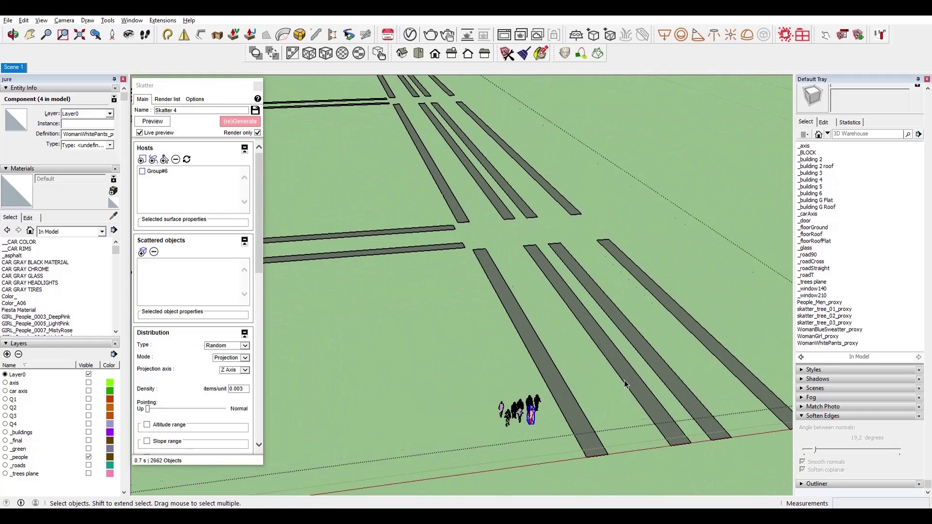
Add all the placed men and women figures as the scattered objects.
left_click(142, 251)
middle_click_drag(556, 432, 448, 413)
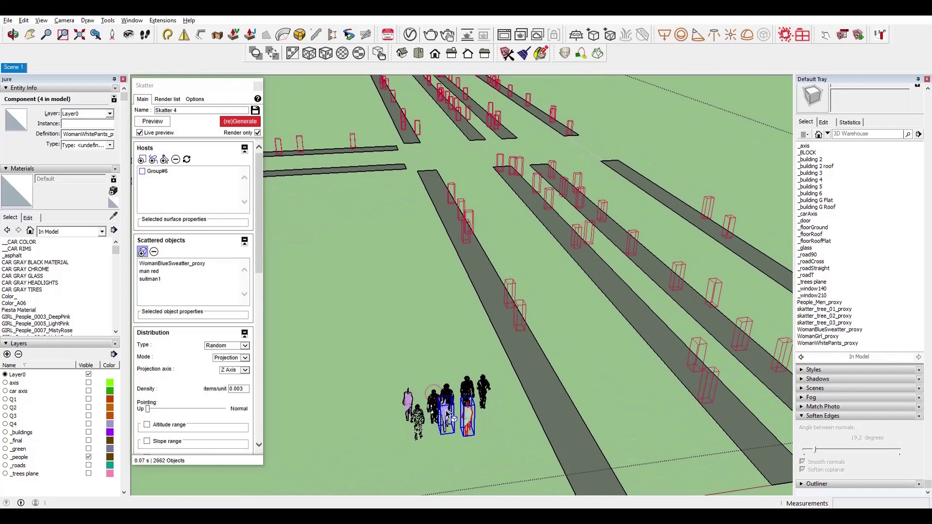
scroll(448, 413, "up", 5)
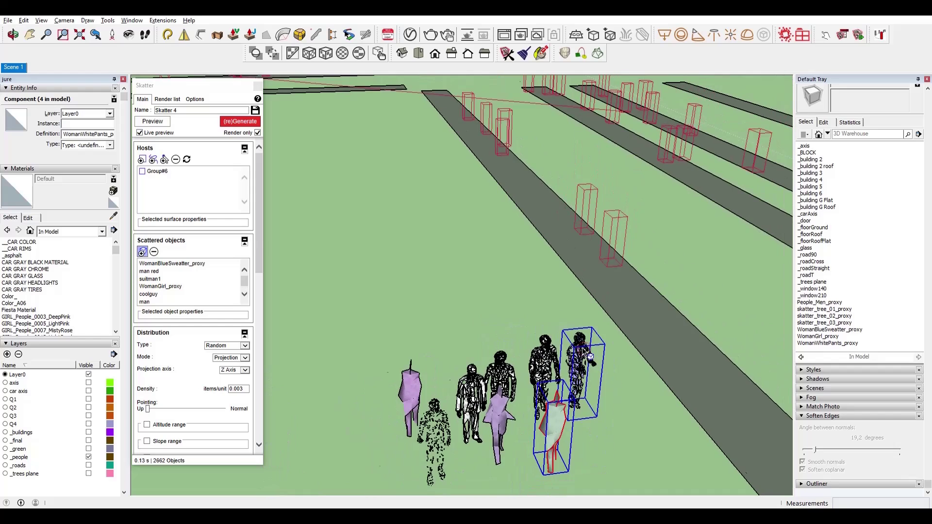
scroll(589, 357, "down", 6)
left_click(245, 297)
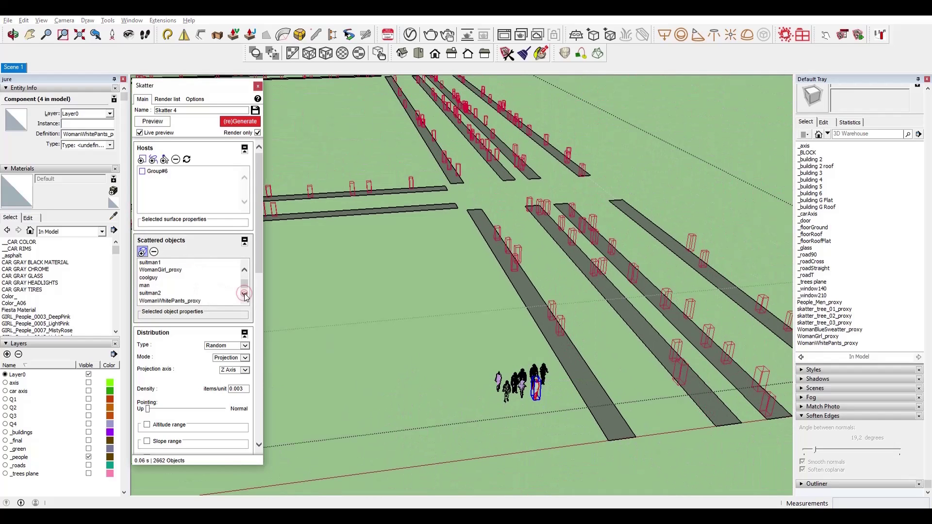
Erase the source figures placed beside the sidewalk strip.
middle_click_drag(522, 386, 529, 389)
key("e")
mouse_move(529, 388)
left_mouse_down()
mouse_move(504, 386)
mouse_move(541, 382)
left_mouse_up()
scroll(545, 383, "down", 4)
key("space")
scroll(629, 335, "down", 4)
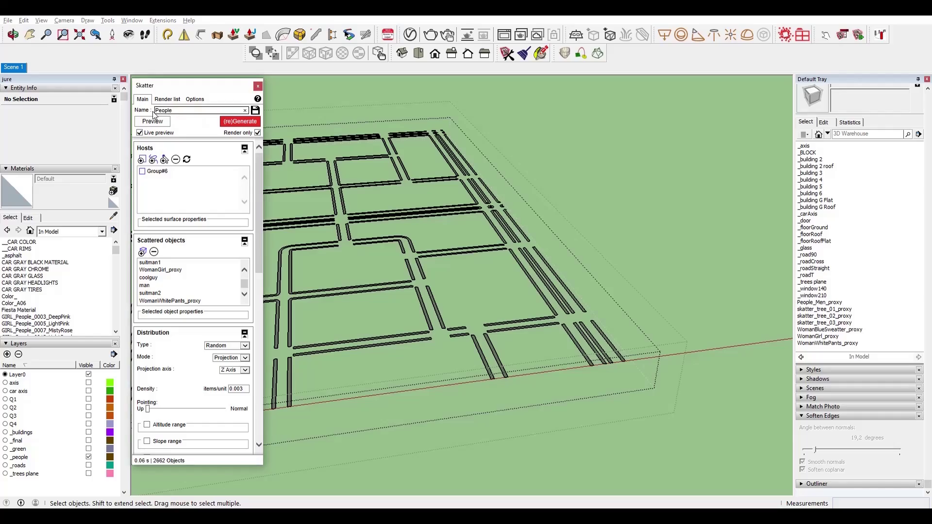
Name the scatter setup People, preview it and set its density to 0.002 items per unit.
left_click(154, 121)
scroll(588, 272, "up", 3)
middle_click_drag(573, 301, 488, 326)
scroll(559, 335, "down", 4)
middle_click_drag(559, 335, 616, 343)
double_click(239, 391)
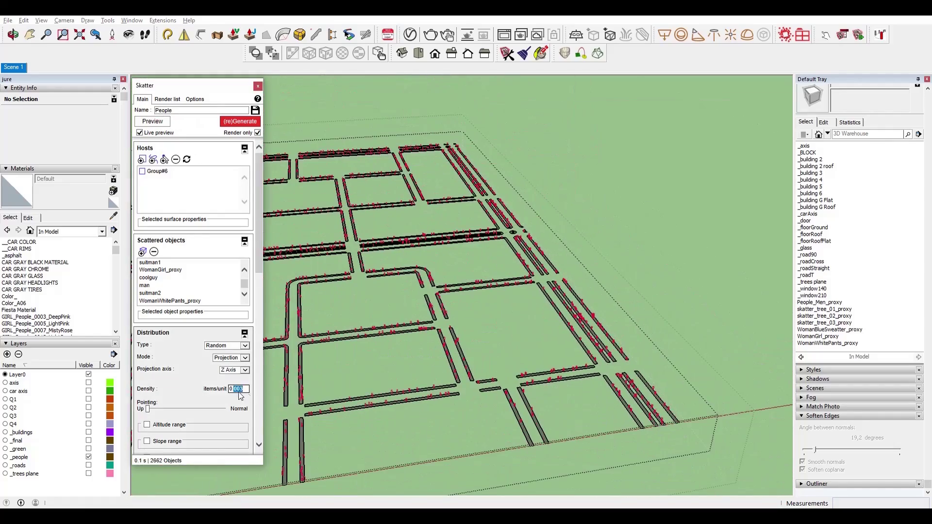
type("002")
scroll(559, 331, "up", 3)
middle_click_drag(549, 325, 582, 330)
scroll(583, 330, "down", 4)
Show the _green layer together with the sidewalks.
left_click(88, 449)
middle_click_drag(428, 369, 407, 381)
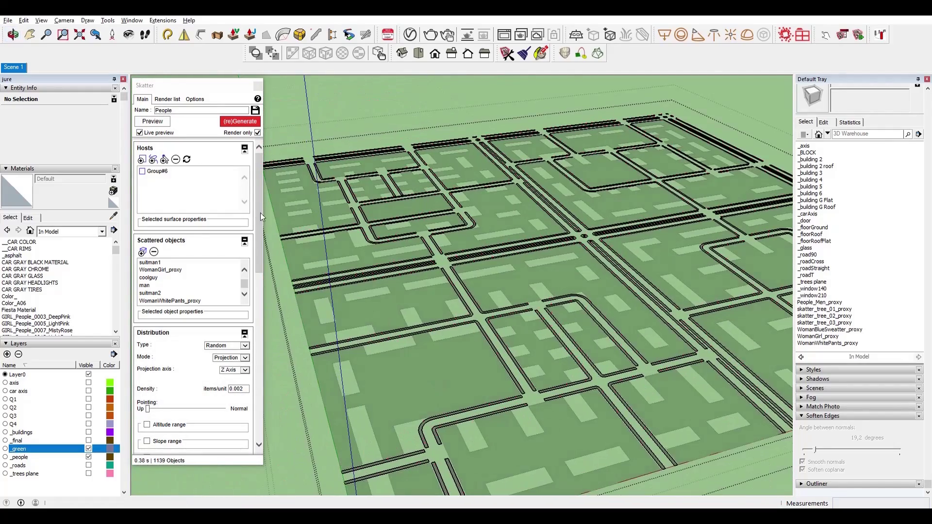
middle_click_drag(335, 242, 360, 259)
scroll(179, 228, "down", 1)
scroll(179, 222, "up", 1)
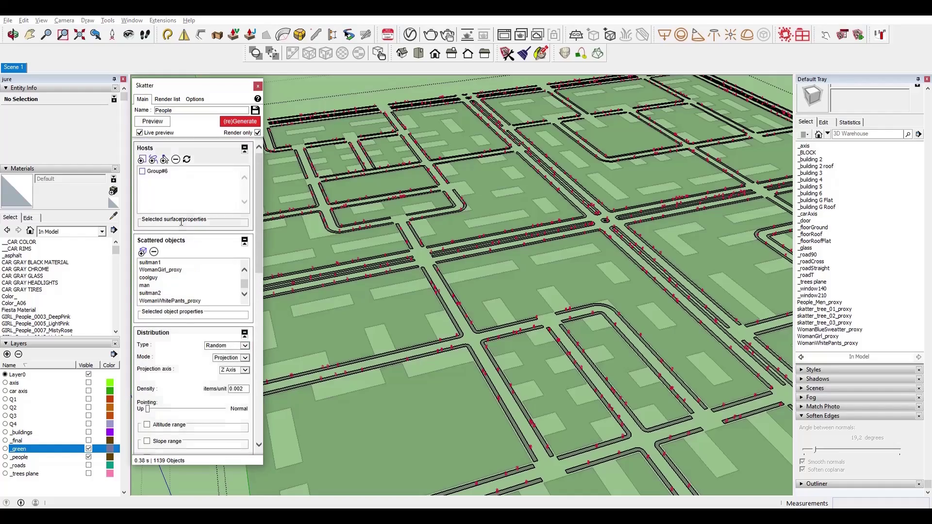
Try adding the green areas group as a second host for the People scatter.
left_click(157, 172)
scroll(211, 401, "down", 4)
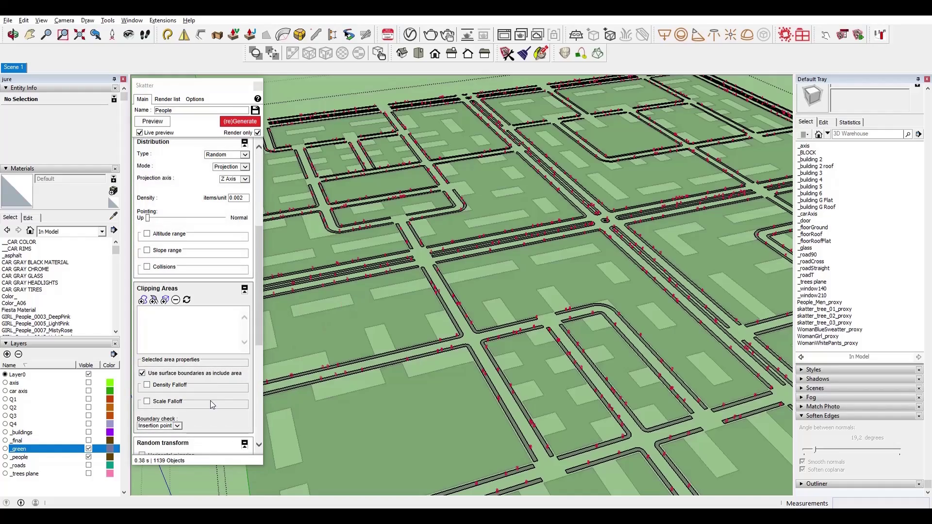
scroll(211, 340, "up", 4)
left_click(211, 200)
left_click(422, 297)
scroll(421, 297, "down", 3)
scroll(744, 316, "up", 4)
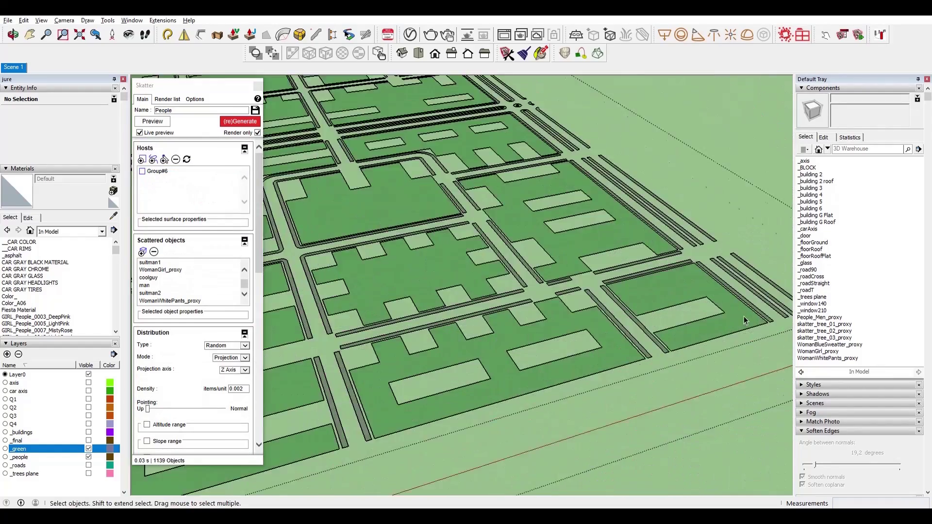
scroll(724, 300, "down", 3)
scroll(508, 302, "up", 3)
left_click(509, 305)
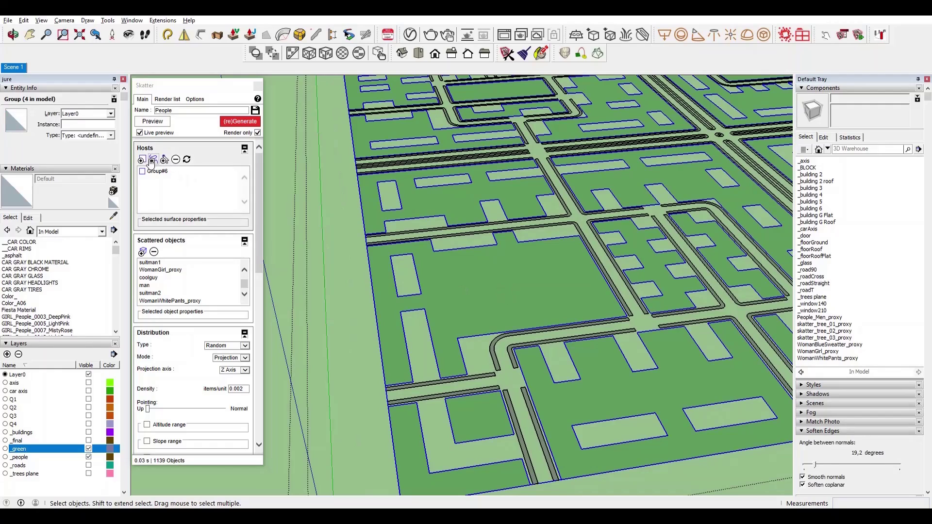
scroll(196, 369, "down", 2)
scroll(196, 370, "up", 2)
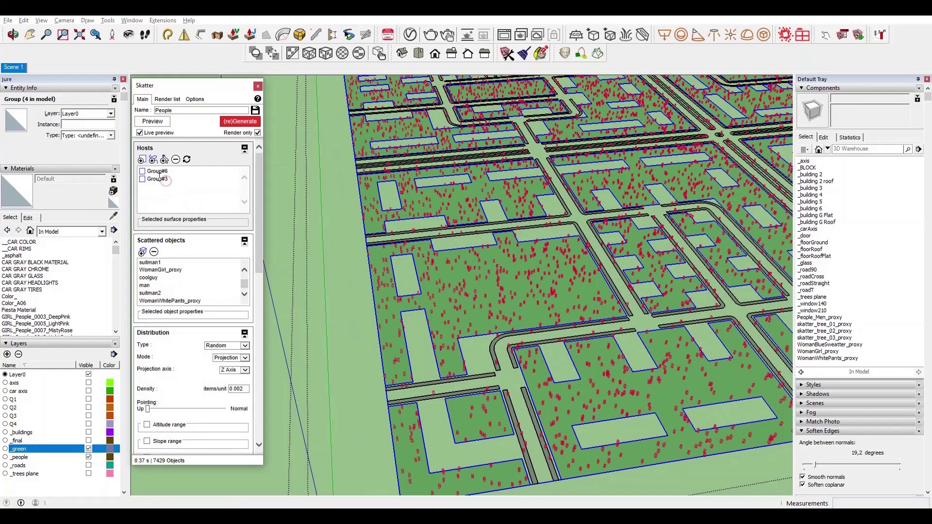
Toggle the surface boundaries clipping option off and on, and remove the green areas group from the hosts.
scroll(146, 336, "down", 5)
left_click(141, 335)
left_click(141, 336)
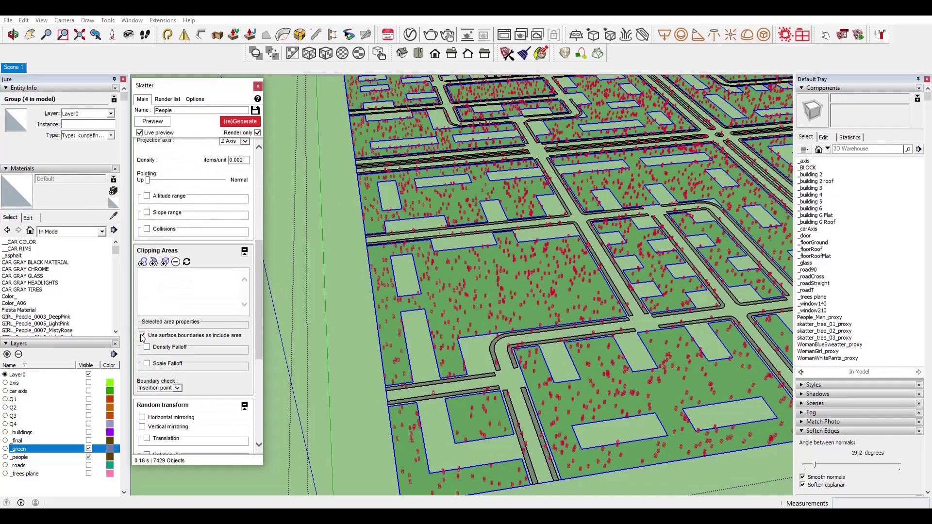
left_click_drag(259, 288, 285, 196)
left_click(175, 159)
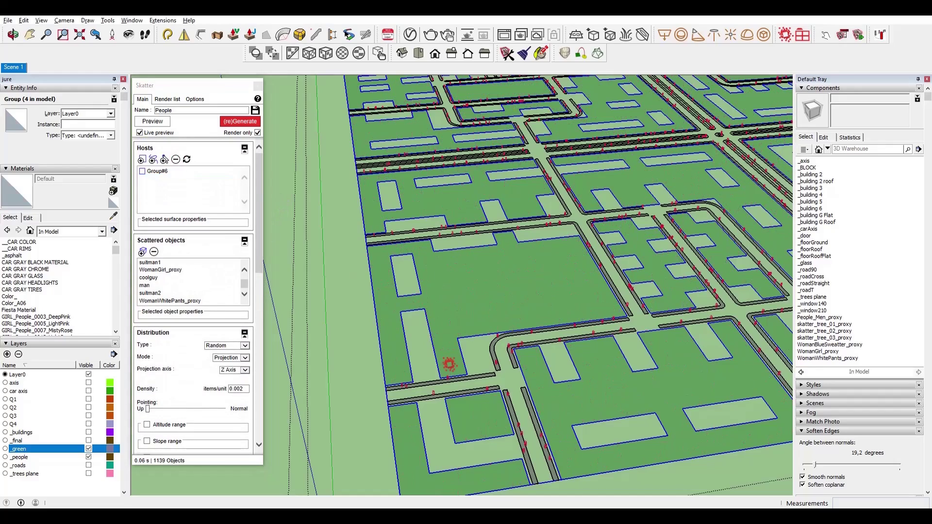
Rename the pavement material in the model as _pavement.
scroll(603, 391, "up", 5)
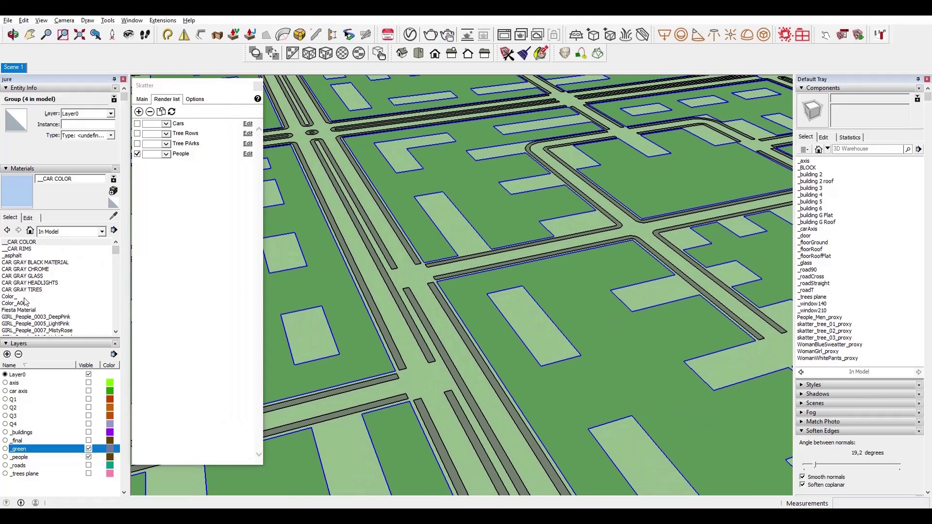
mouse_move(115, 250)
left_mouse_down()
mouse_move(125, 347)
mouse_move(117, 247)
left_mouse_up()
scroll(71, 296, "down", 17)
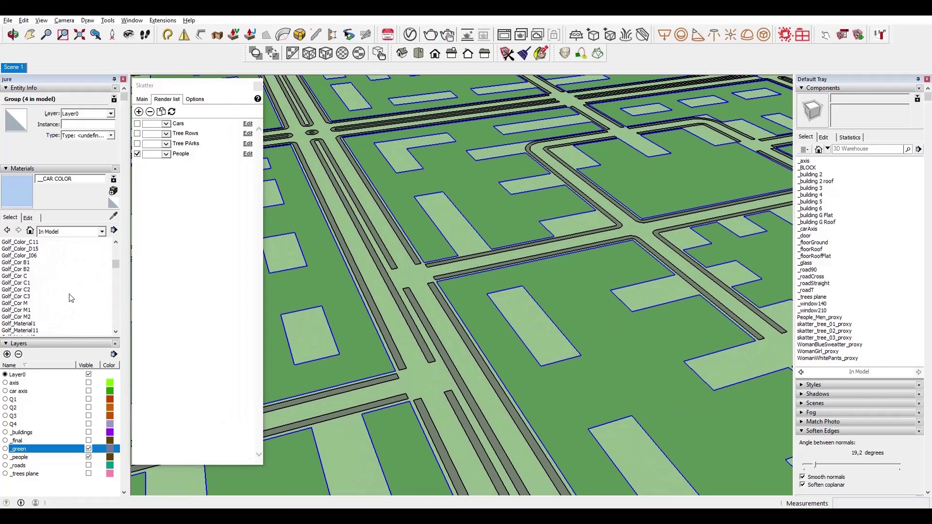
left_click(13, 310)
left_click(38, 179)
type("_")
key("Return")
scroll(71, 292, "up", 15)
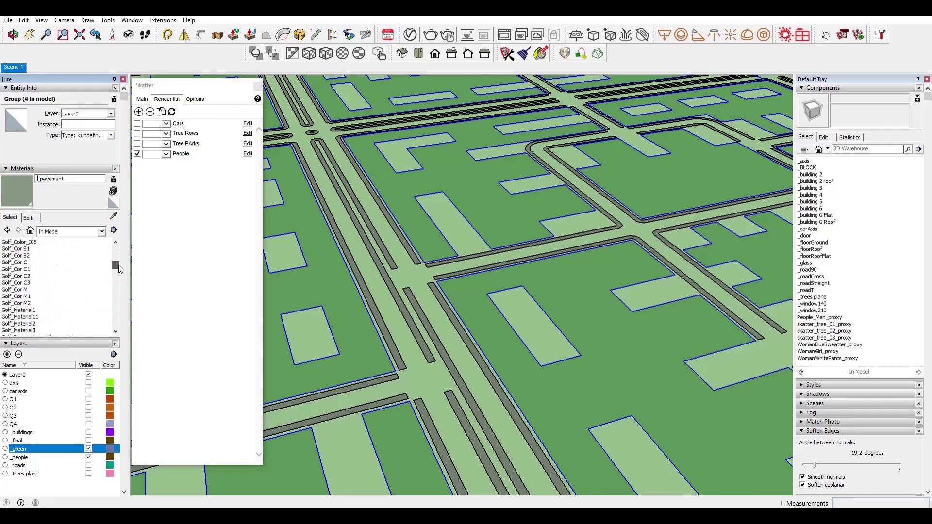
Open the green areas group and select one of its grass faces.
scroll(348, 325, "up", 2)
key("space")
double_click(348, 326)
left_click(348, 325)
left_click(12, 120)
left_click(492, 300)
Find the grass material among the model's materials and rename it _grass.
scroll(30, 306, "down", 12)
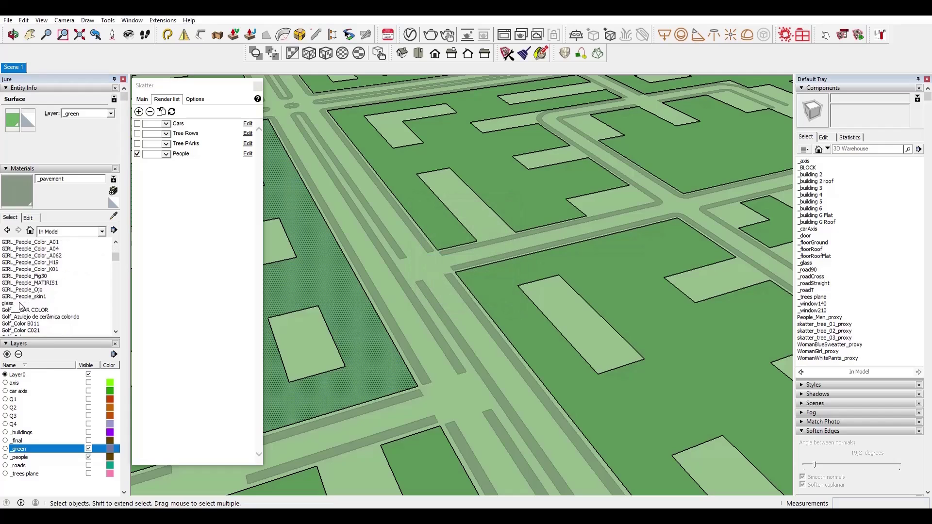
left_click(7, 304)
left_click(11, 256)
left_click(38, 178)
type("_")
key("Return")
Load the 80_green grass texture-seamless.jpg image from the neboder youtube folder as the _grass texture.
left_click(28, 217)
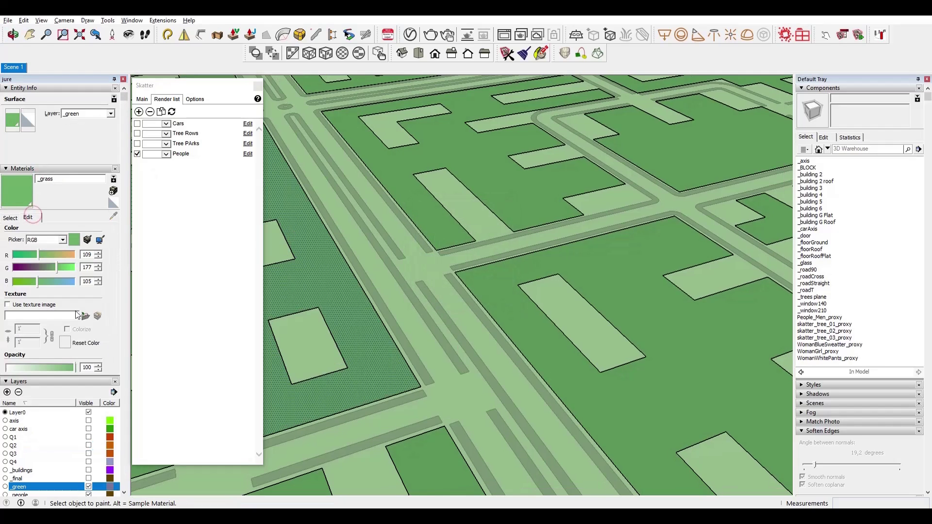
left_click(86, 316)
double_click(415, 325)
double_click(422, 231)
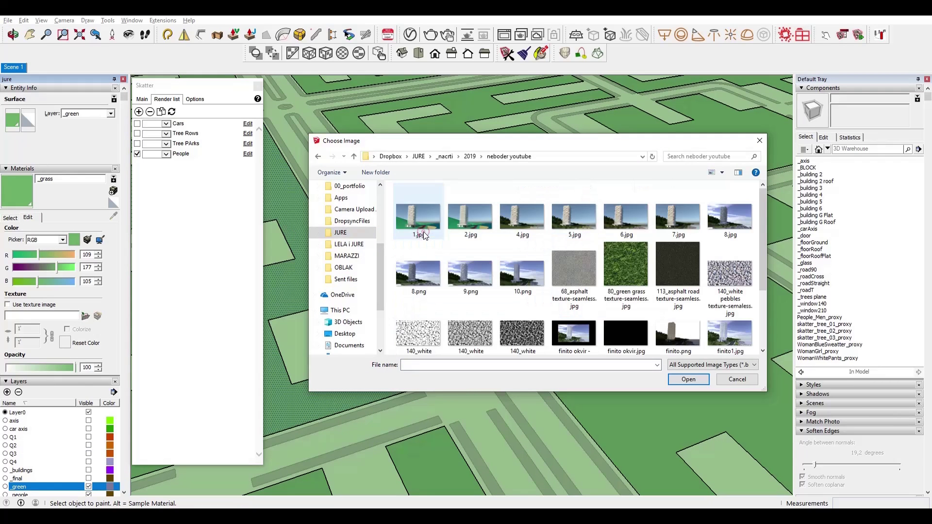
left_click(622, 274)
left_click(688, 380)
Set the _grass texture's tile size to 100 cm.
scroll(618, 423, "up", 8)
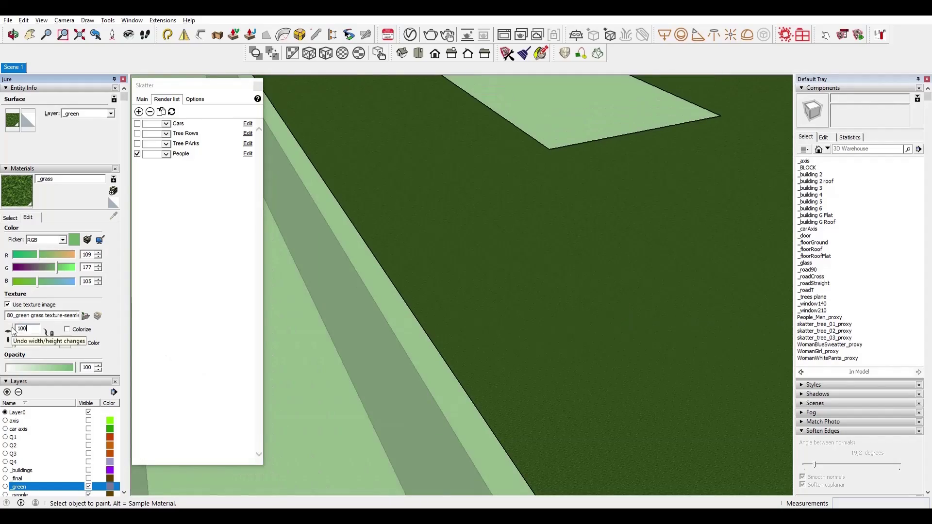
key("Return")
scroll(558, 360, "down", 10)
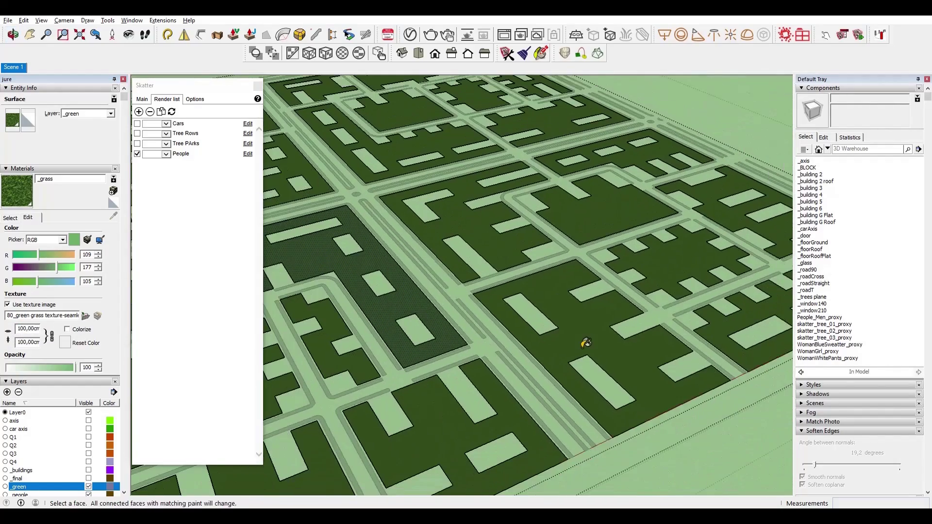
Select a sidewalk strip, identify its material and open the _pavement material for editing.
key("space")
scroll(559, 389, "up", 10)
left_click(547, 422)
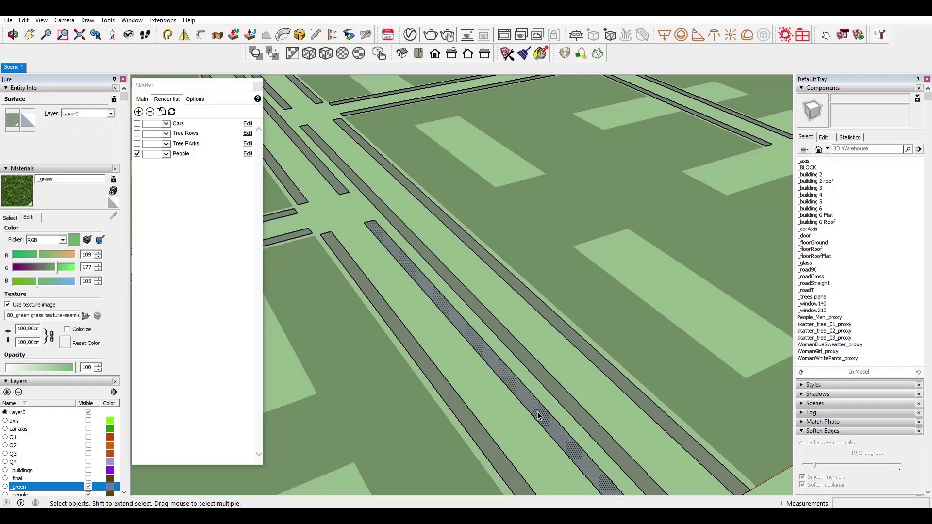
left_click(16, 124)
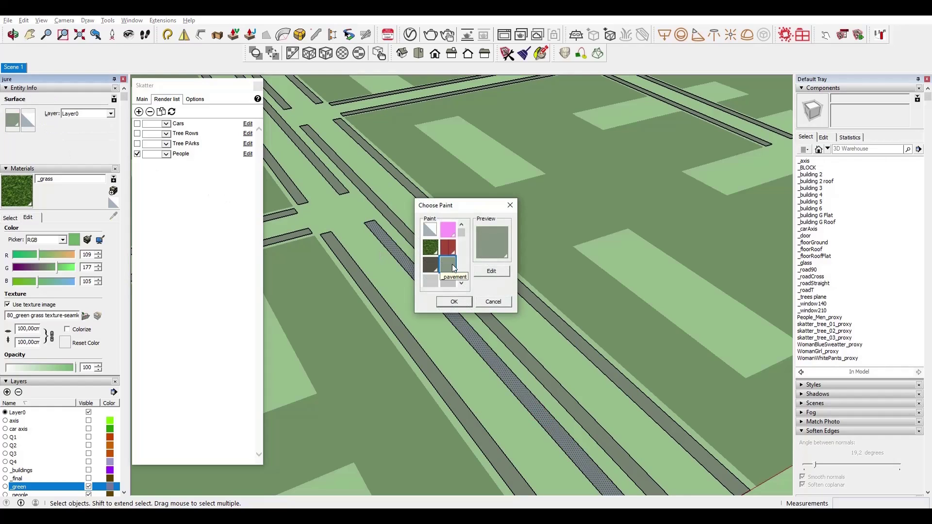
left_click(499, 302)
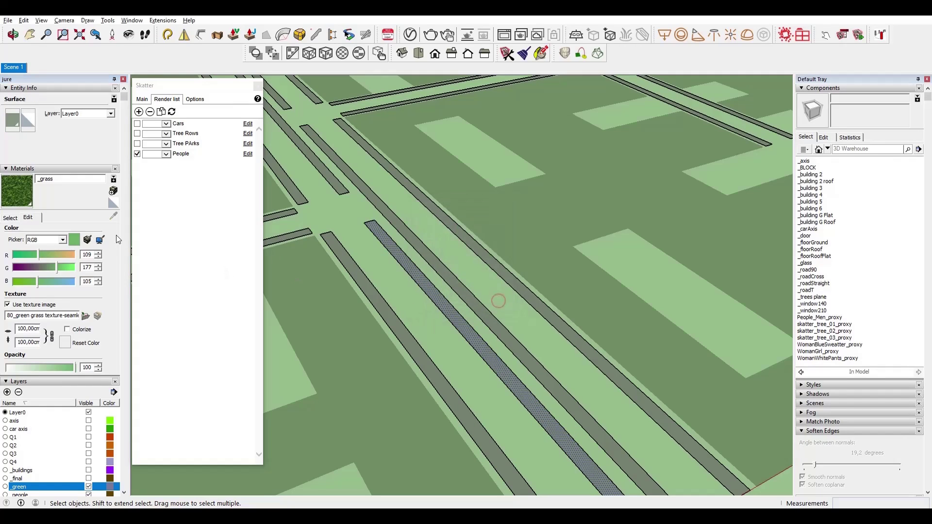
left_click(10, 218)
left_click(23, 276)
left_click(30, 218)
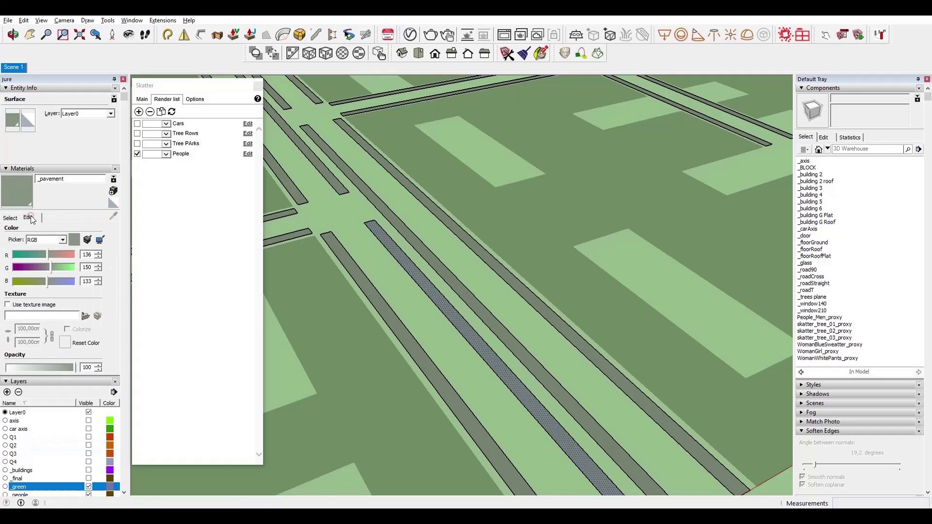
Load 68_asphalt texture-seamless.jpg as the _pavement texture, set its width to 300 cm and leave the group.
left_click(85, 317)
left_click(689, 379)
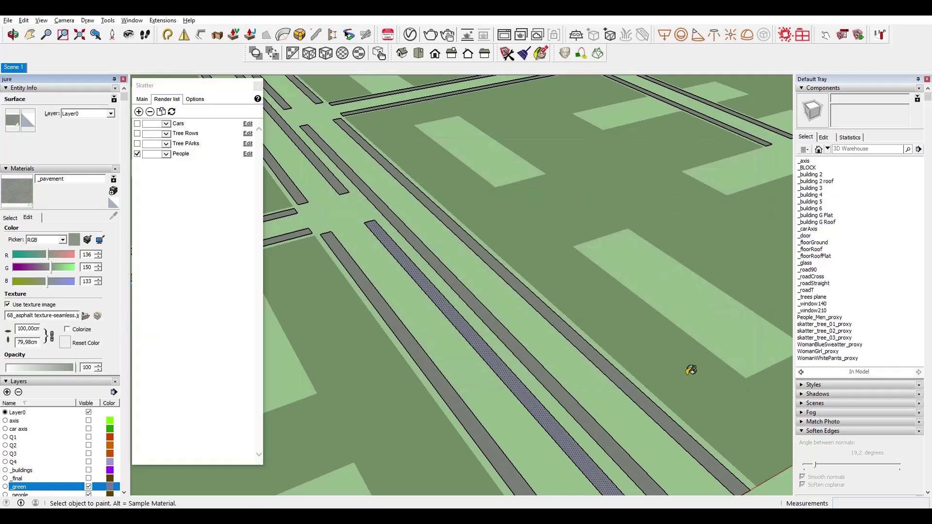
left_click_drag(19, 329, 48, 336)
type("3")
scroll(430, 286, "up", 2)
key("space")
left_click(428, 328)
Show the _roads layer, open a straight road component and bring up the _asphalt material for editing.
scroll(91, 444, "down", 3)
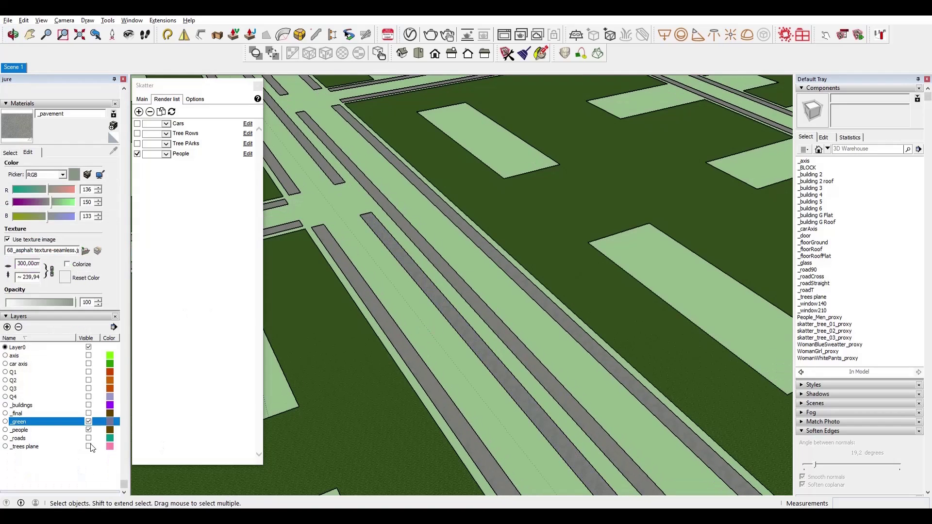
left_click(88, 438)
double_click(494, 397)
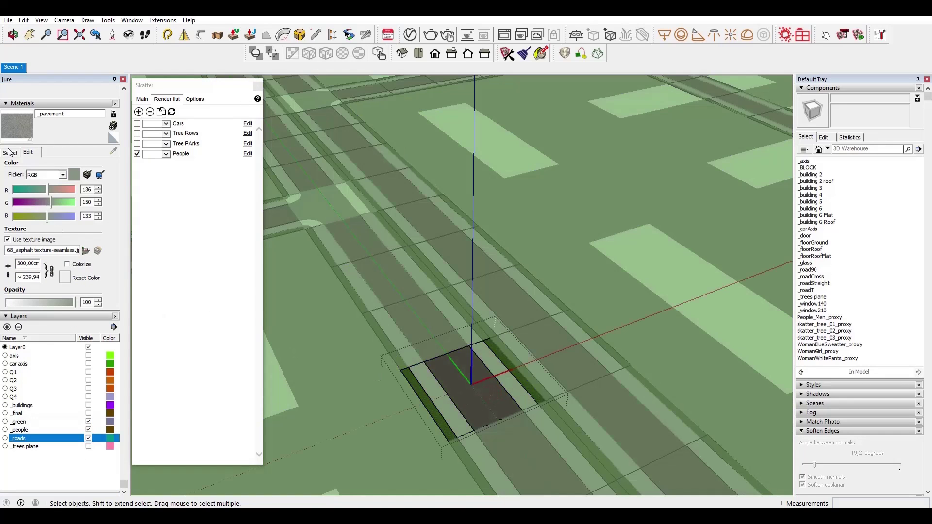
left_click(8, 152)
left_click(29, 195)
left_click(11, 196)
left_click(30, 233)
left_click(29, 196)
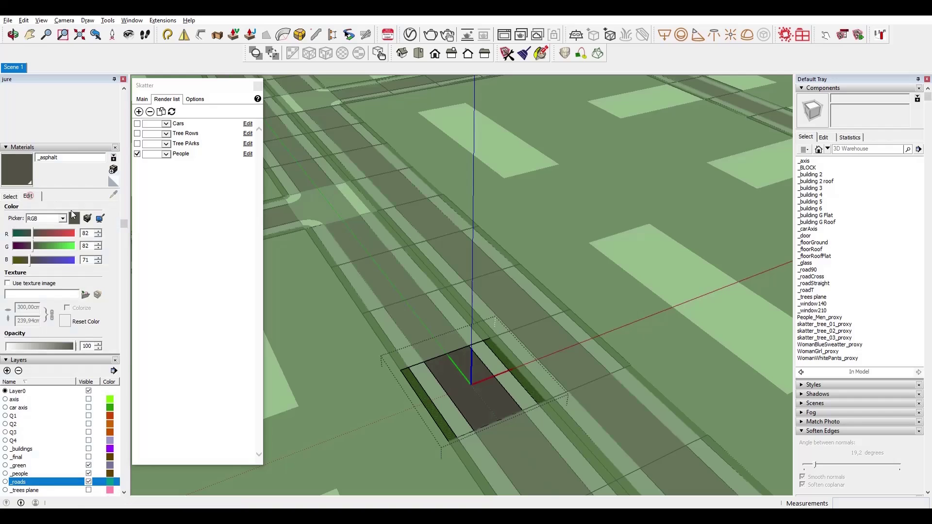
Load the 113_asphalt road seamless texture for _asphalt, set its size to 500 cm and leave the road component.
left_click(85, 295)
left_click(678, 245)
left_click(687, 380)
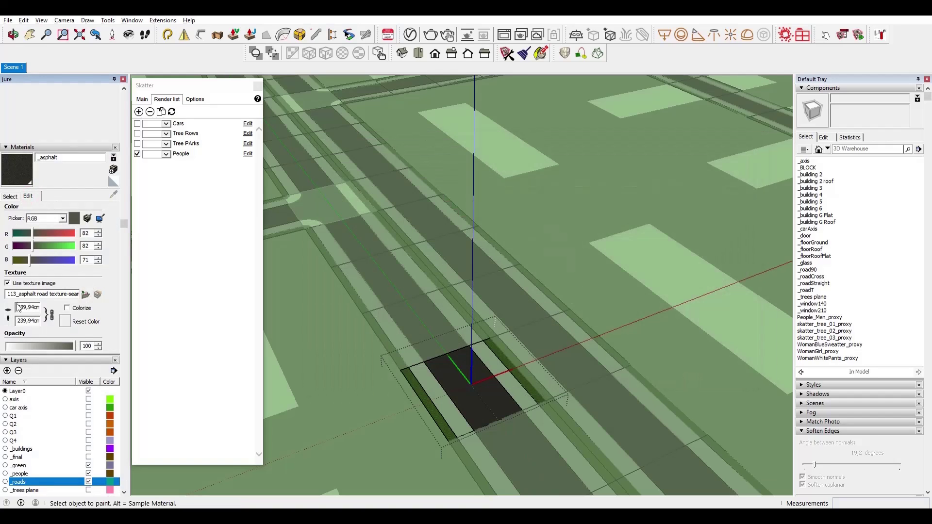
key("space")
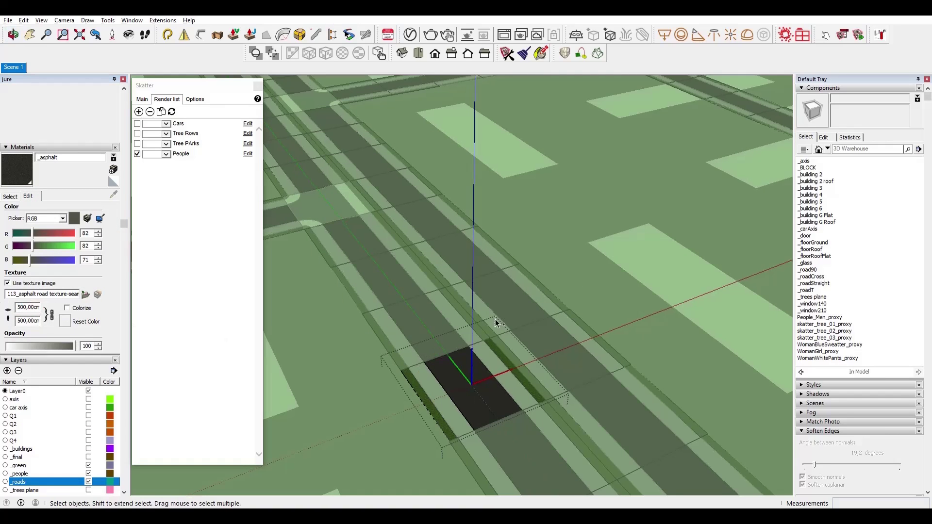
left_click(543, 295)
Examine the textured road network, its sidewalks and intersections from several distances.
scroll(543, 295, "down", 1)
scroll(359, 237, "up", 4)
scroll(369, 252, "down", 2)
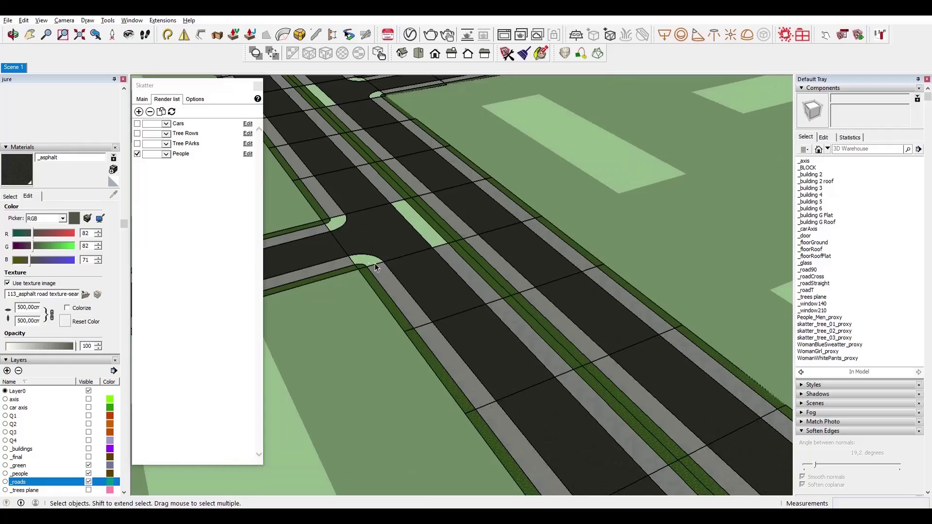
left_click(417, 278)
scroll(457, 271, "down", 8)
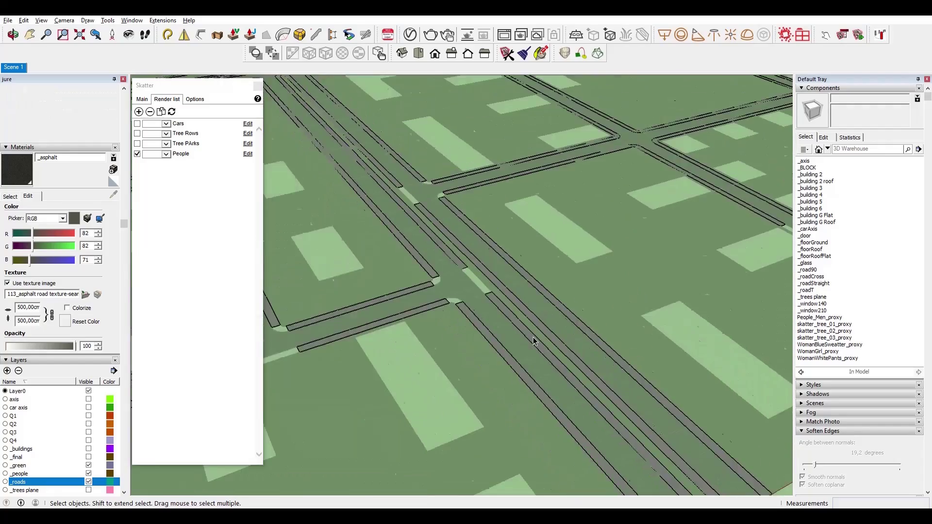
scroll(534, 335, "up", 4)
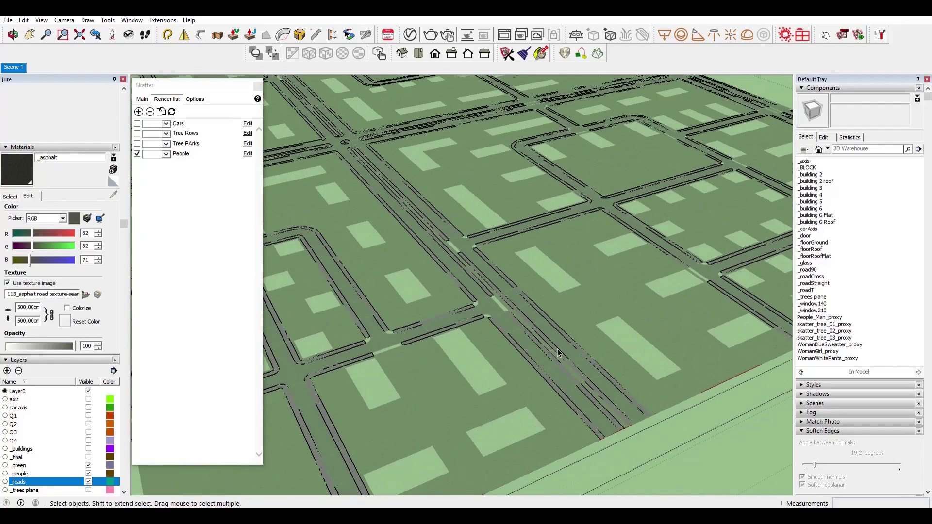
scroll(558, 353, "down", 5)
middle_click_drag(544, 282, 654, 391)
scroll(399, 368, "up", 5)
middle_click_drag(480, 396, 486, 330)
scroll(490, 388, "up", 8)
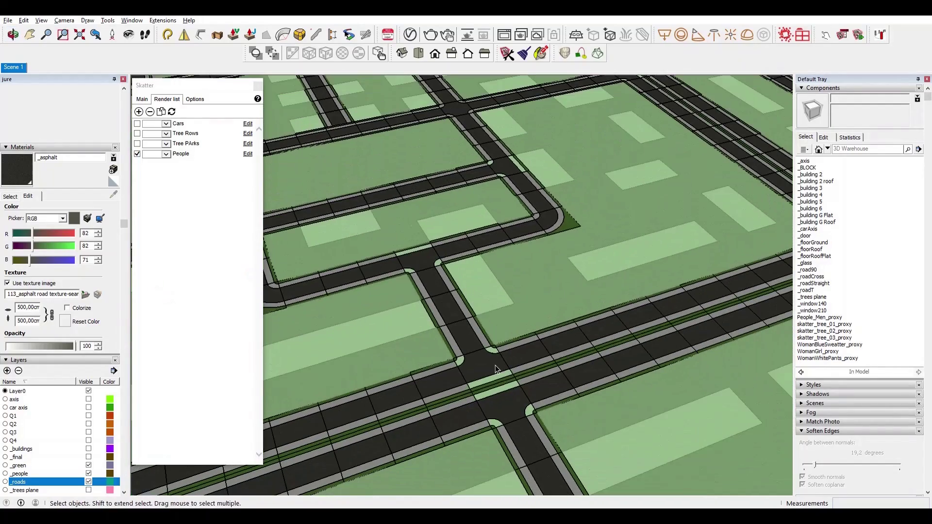
scroll(495, 369, "down", 3)
scroll(495, 368, "up", 6)
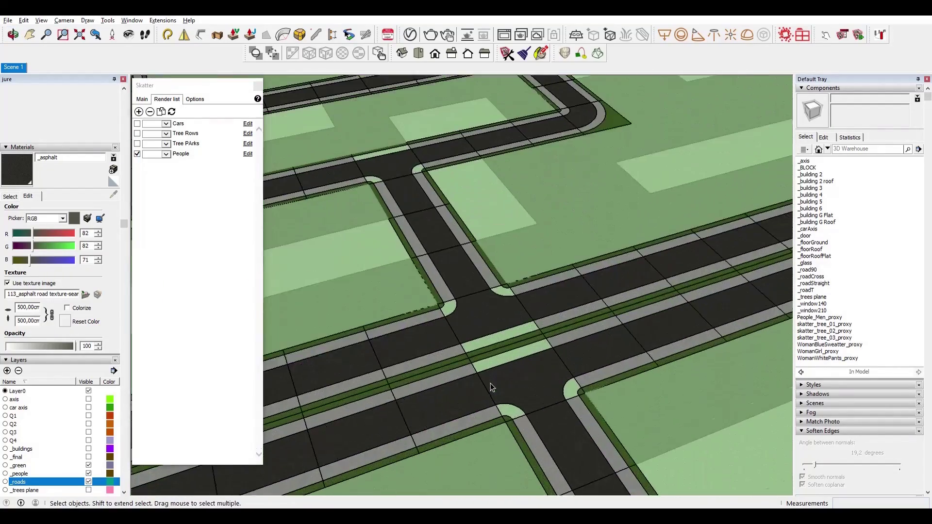
Open the T-intersection road component and draw lines that fill its open corners and median strip with faces.
key("l")
double_click(504, 421)
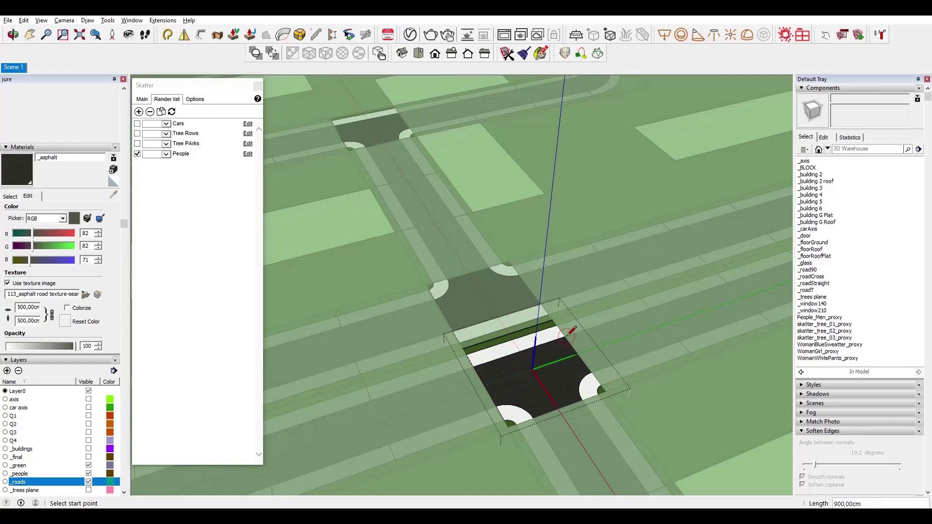
key("Escape")
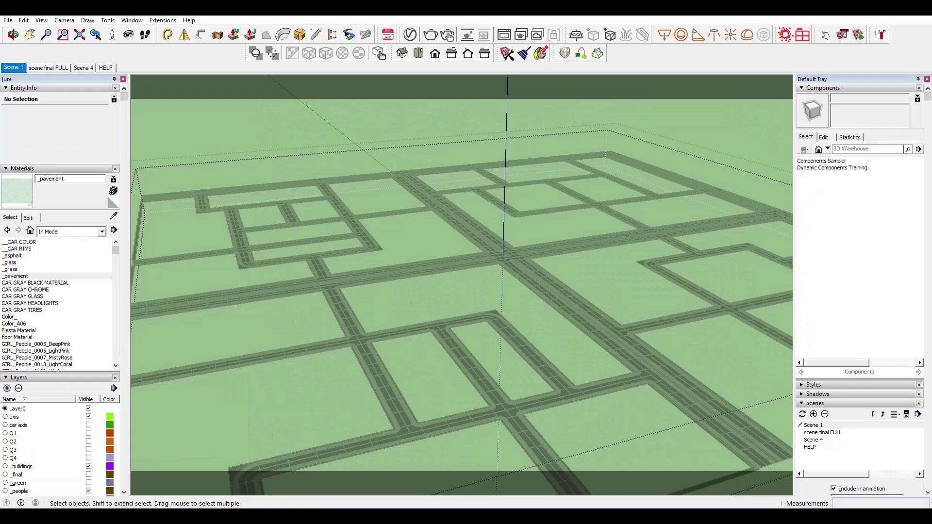
Show the Q1 layer's buildings and select one building in the front row.
key("shift+z")
left_click(89, 433)
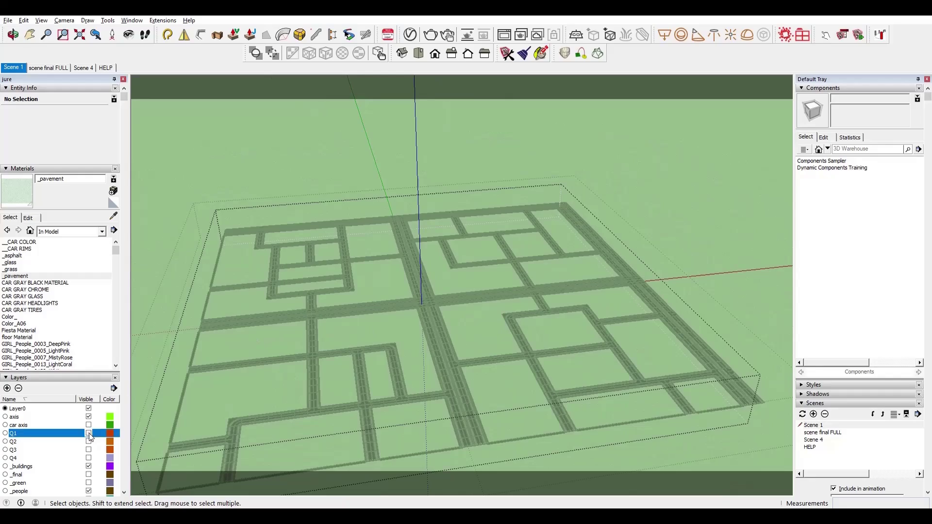
scroll(574, 430, "up", 3)
left_click(574, 429)
middle_click_drag(574, 430, 544, 302)
scroll(565, 340, "up", 5)
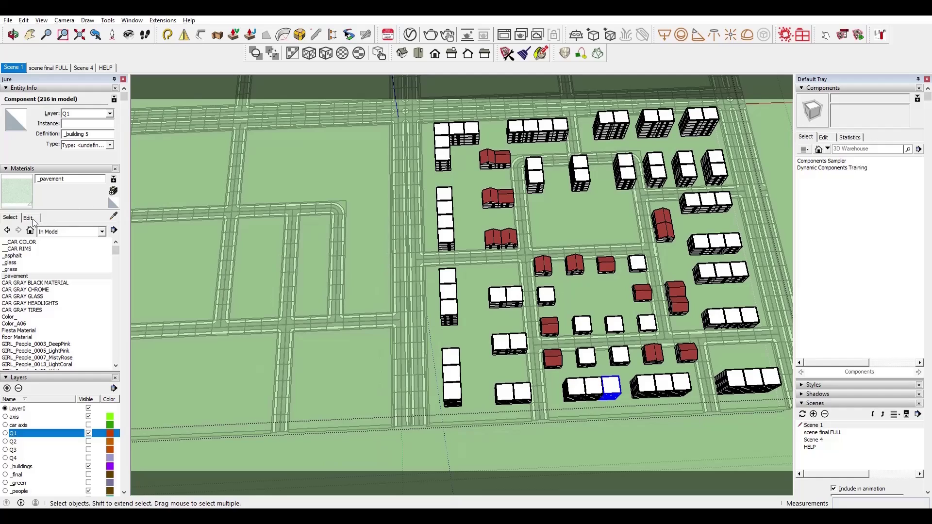
Create a material named _Building color 1 with RGB 240, 240, 240.
left_click(113, 190)
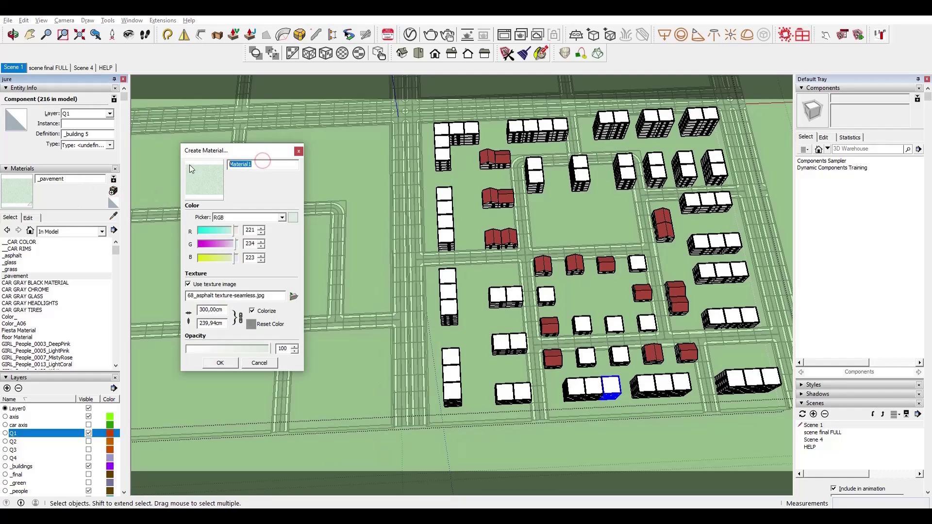
type("Building color 1")
type("240")
type("240")
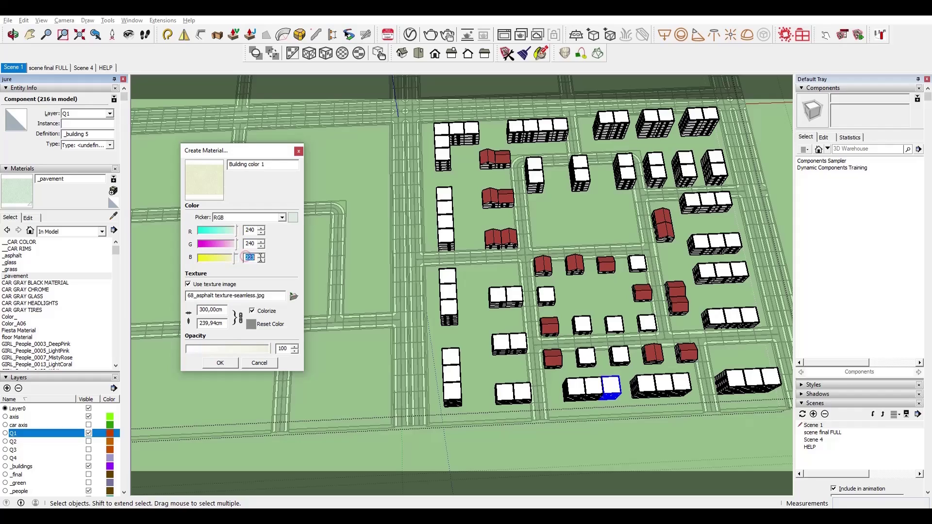
type("240")
left_click(220, 362)
Create a material named _BUILDING COLOR 2 with RGB 214, 207, 204.
left_click(113, 191)
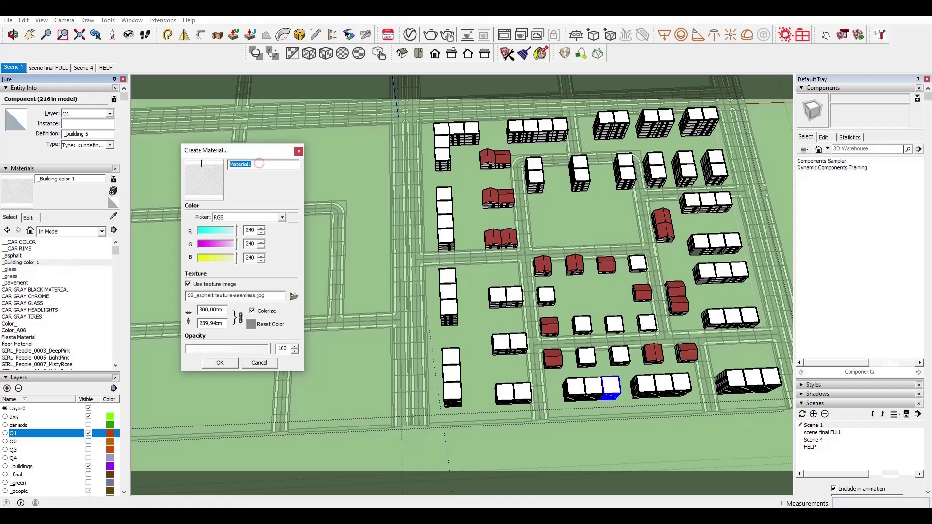
type("_BUILDING COLOR 2")
left_click_drag(231, 232, 230, 232)
left_click(228, 244)
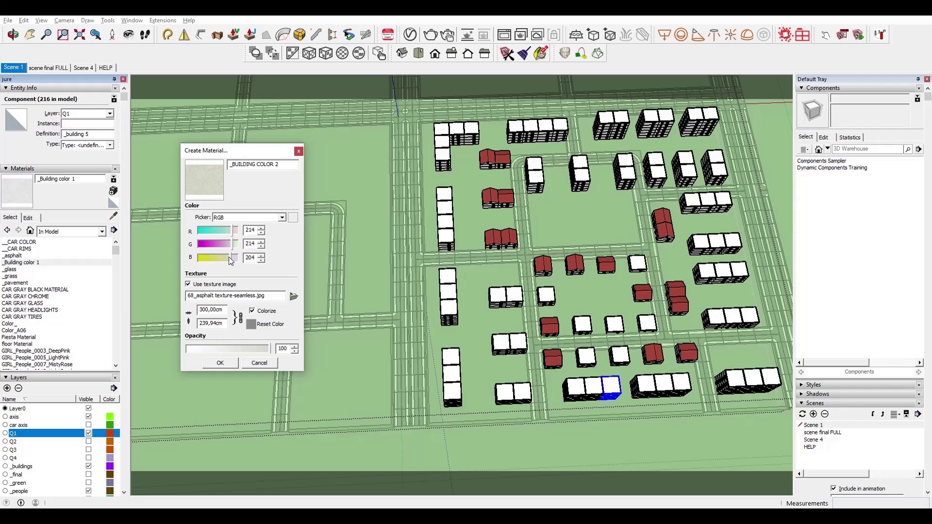
left_click(229, 244)
left_click(228, 363)
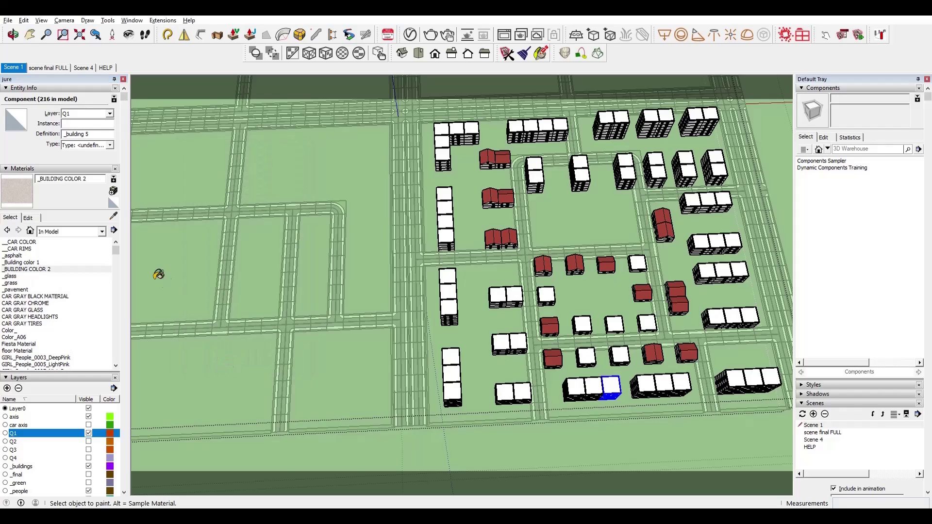
Create a material named _BUILDING COLOR 3 with RGB 173, 173, 173.
left_click(113, 191)
left_click(272, 163)
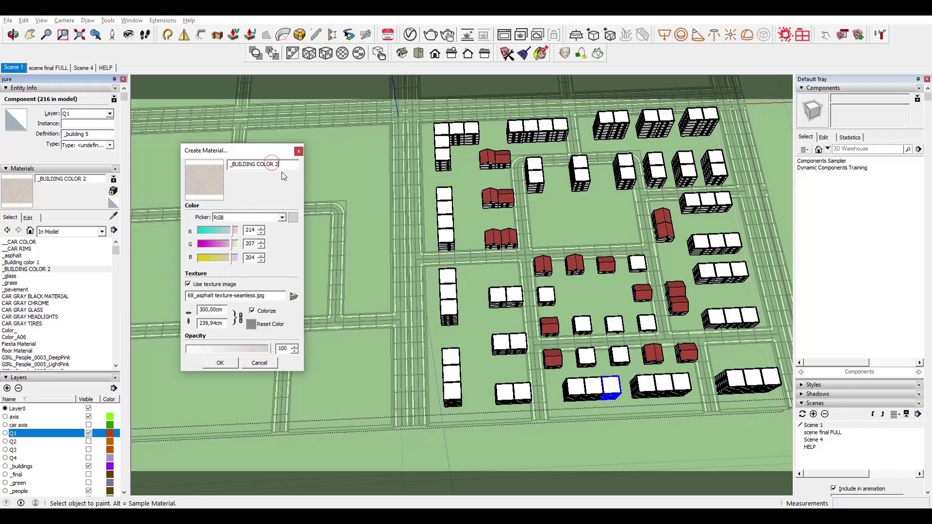
left_click(227, 231)
left_click(226, 242)
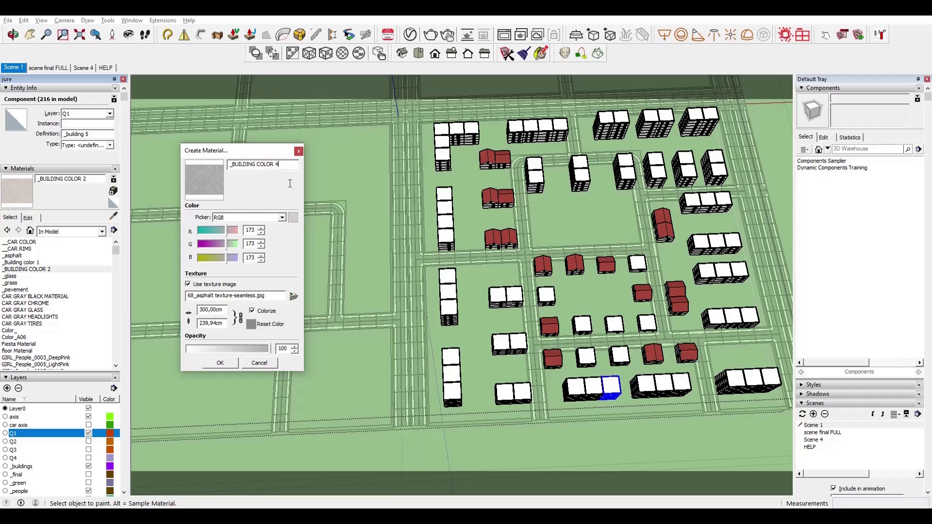
left_click(220, 362)
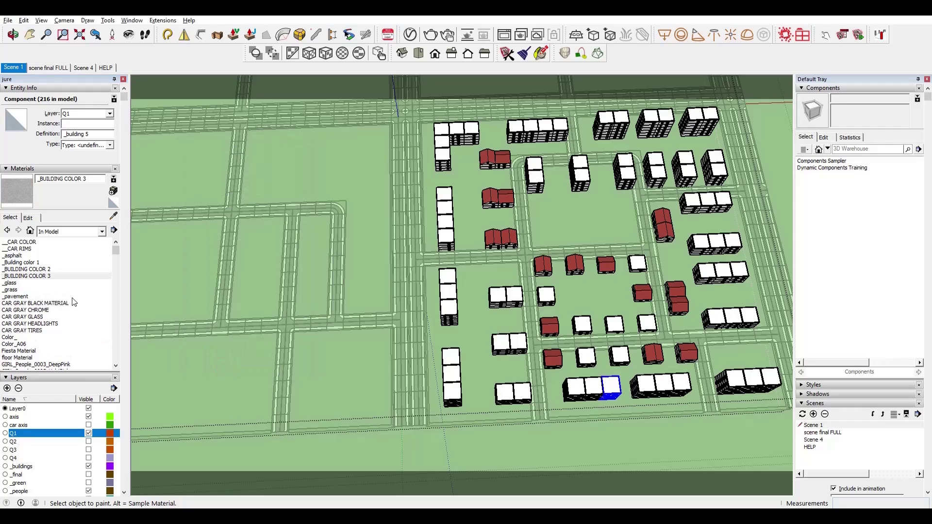
Create a darker grey material named _BUILDING COLOR 4 and rename the first building material _BUILDING COLOR 1.
left_click(114, 191)
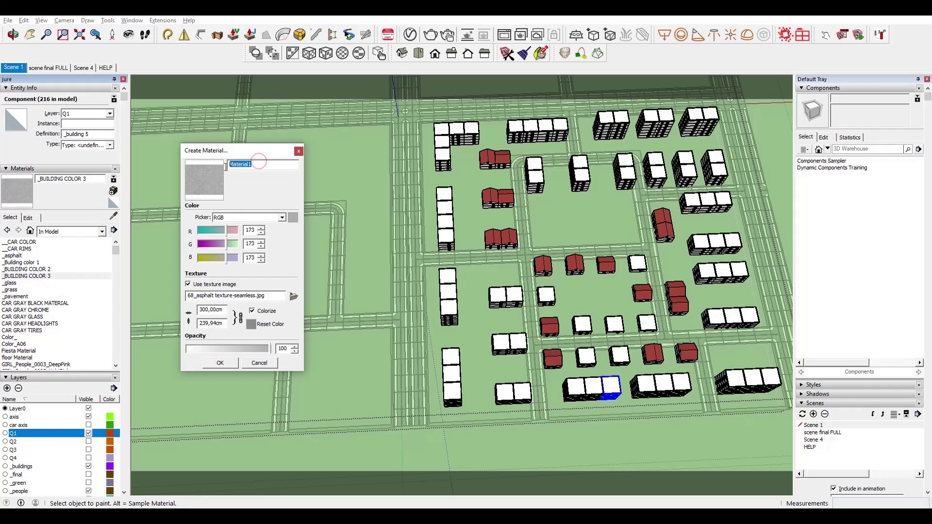
left_click(220, 242)
left_click(220, 259)
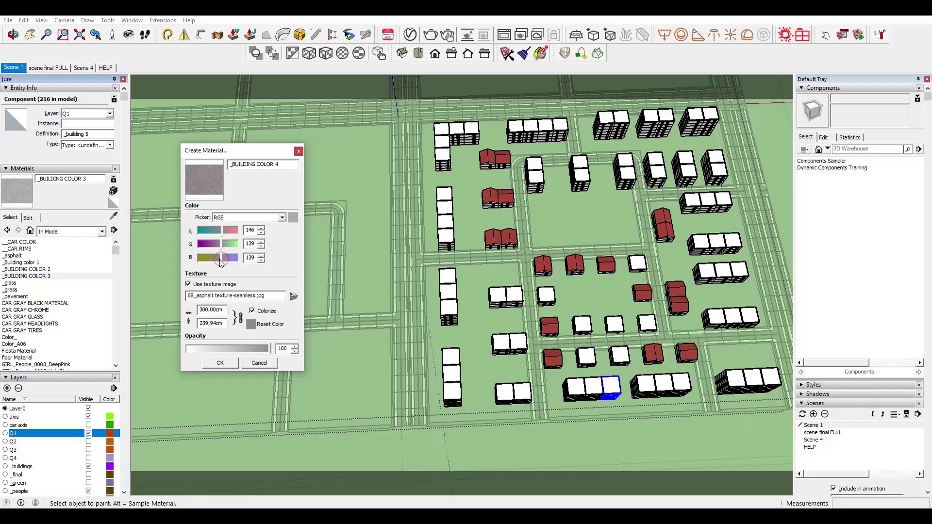
left_click(221, 229)
left_click(220, 243)
left_click(220, 362)
type("1")
key("Return")
Select all the Q1 buildings and paint them with _BUILDING COLOR 1.
scroll(434, 274, "down", 3)
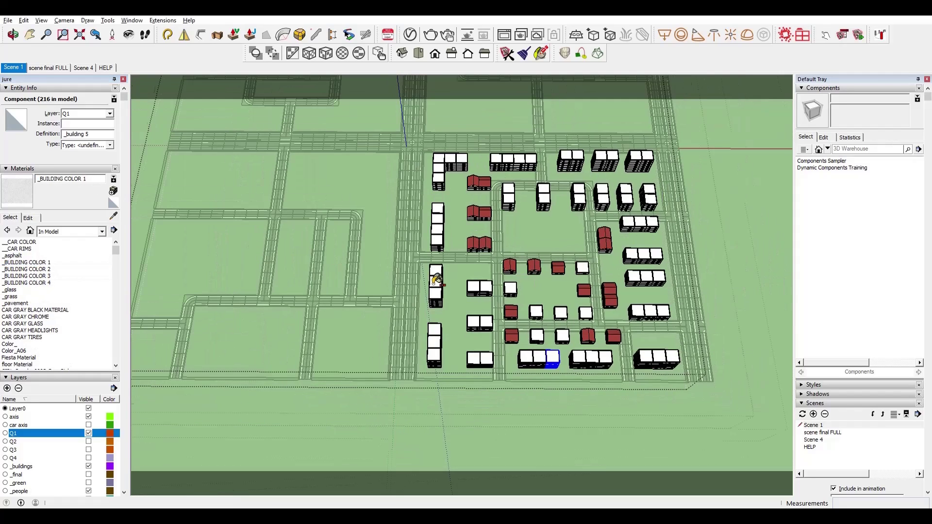
key("space")
left_click_drag(414, 139, 692, 388)
left_click(29, 263)
left_click(517, 157)
Select several scattered groups of Q1 buildings and paint them with _BUILDING COLOR 2.
mouse_move(518, 157)
middle_mouse_down()
mouse_move(539, 228)
mouse_move(530, 222)
middle_mouse_up()
key("space")
left_click_drag(556, 191, 682, 152)
left_click_drag(493, 189, 568, 241, "ctrl")
left_click_drag(402, 280, 442, 381, "ctrl")
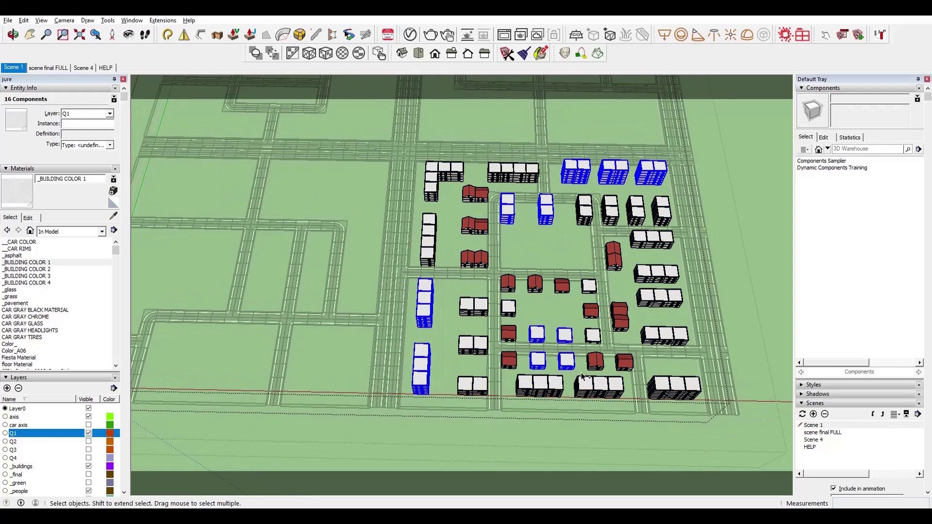
left_click_drag(701, 317, 700, 316, "ctrl")
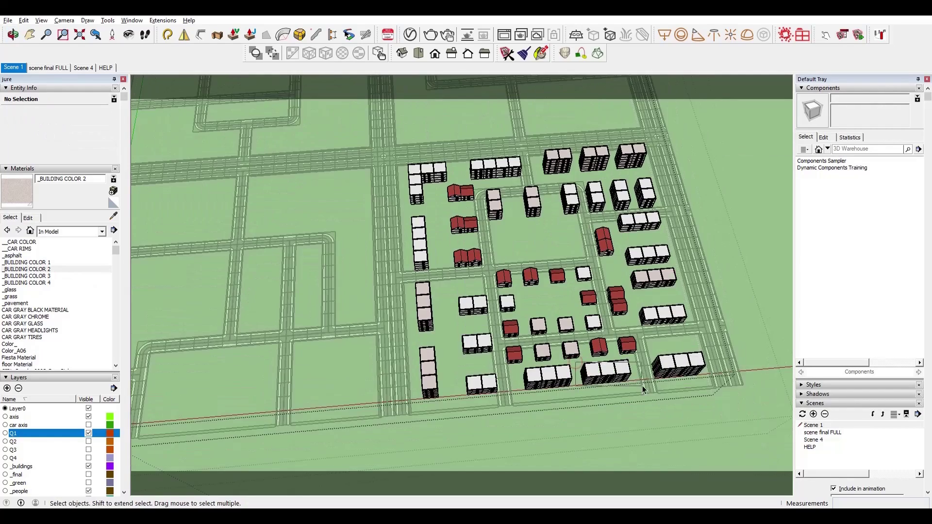
Select another set of scattered Q1 buildings and paint them with _BUILDING COLOR 3.
left_click_drag(496, 401, 498, 402, "ctrl")
left_click_drag(624, 204, 685, 268, "ctrl")
left_click_drag(495, 257, 601, 281, "ctrl")
left_click(26, 276)
left_click(589, 269)
key("space")
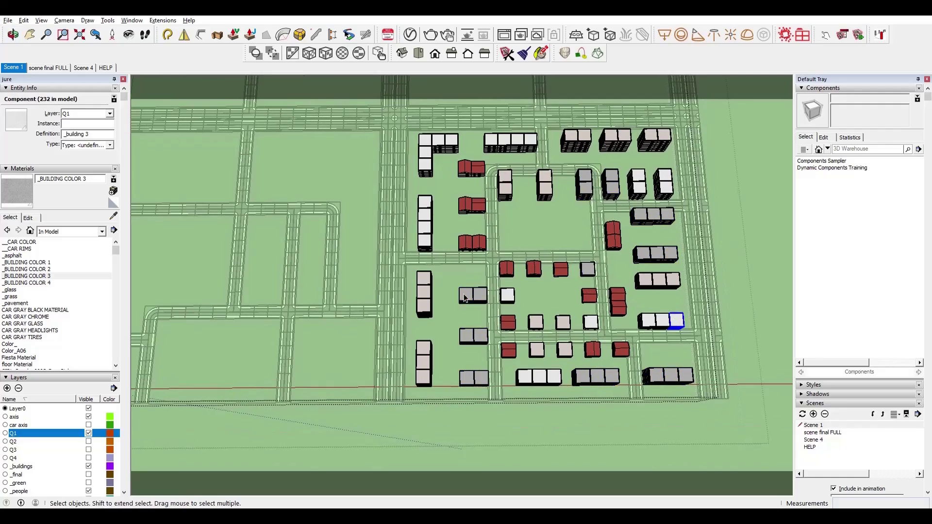
Select the L-shaped corner block and a few other Q1 buildings and paint them with _BUILDING COLOR 4.
left_click_drag(408, 131, 465, 185)
left_click_drag(496, 284, 522, 338, "ctrl")
left_click_drag(442, 324, 442, 324, "ctrl")
left_click(27, 283)
left_click(424, 292)
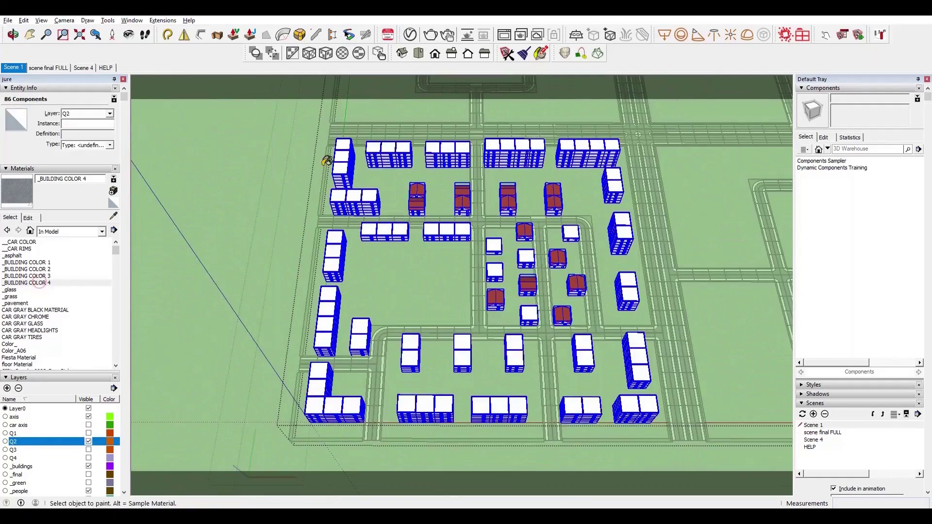
Select two different sets of scattered Q2 buildings, painting one set with _BUILDING COLOR 1 and the other with _BUILDING COLOR 2.
left_click_drag(363, 137, 473, 171)
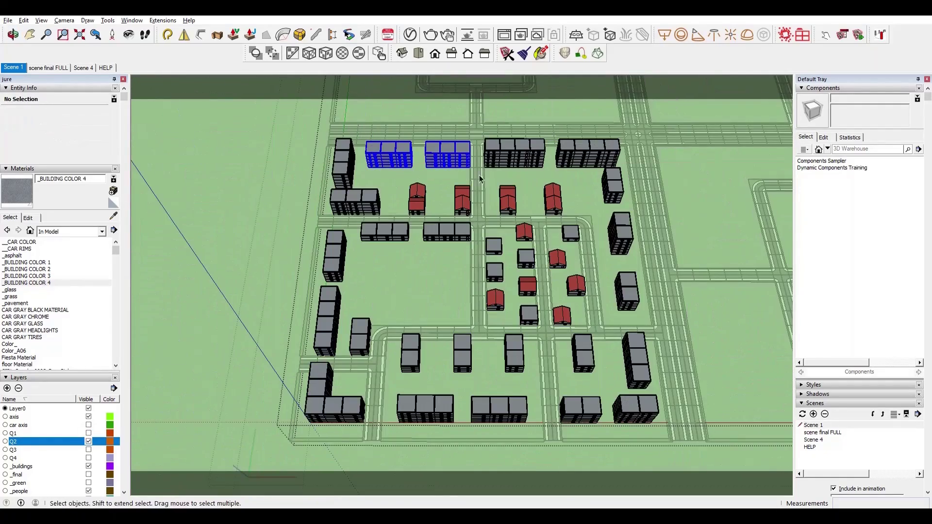
left_click(494, 245, "ctrl")
left_click(620, 232, "ctrl")
left_click(495, 272, "ctrl")
left_click(410, 353, "ctrl")
left_click(27, 262)
left_click(411, 353)
left_click(26, 269)
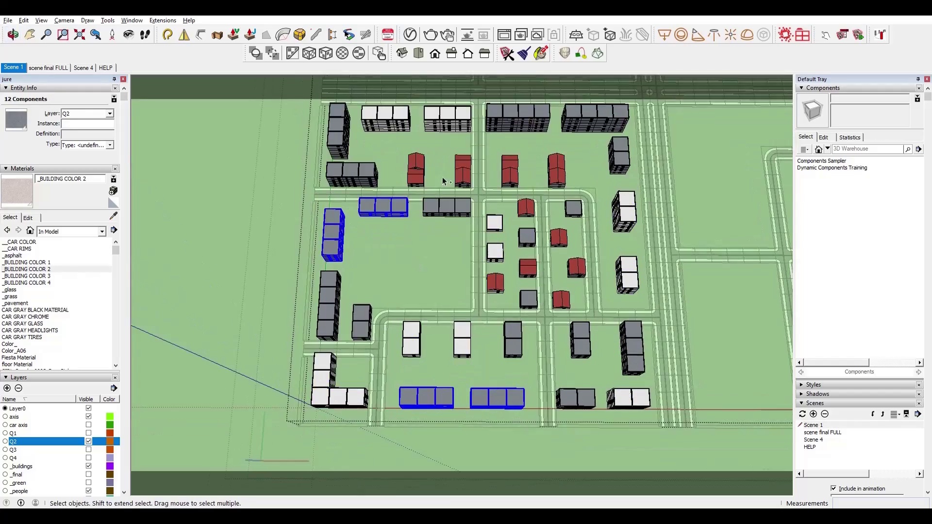
left_click_drag(455, 363, 513, 415)
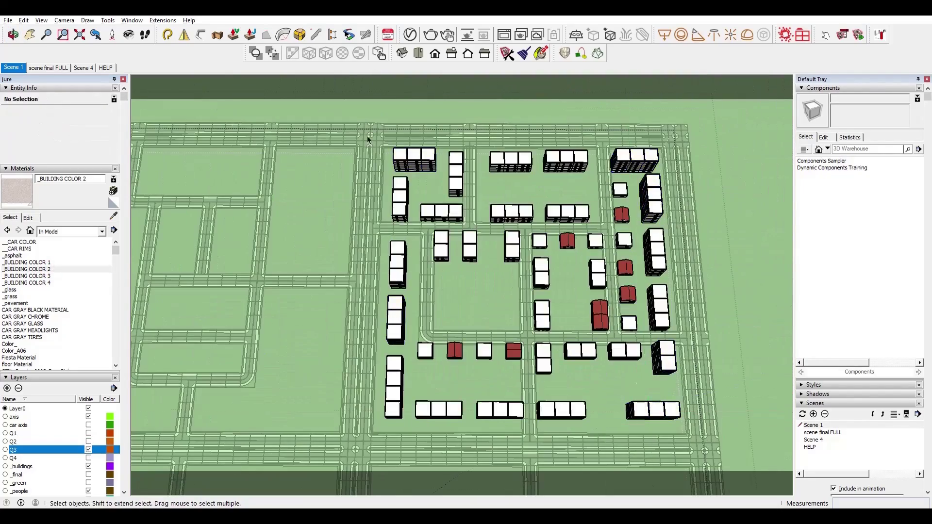
Paint one set of scattered Q3 buildings with _BUILDING COLOR 1 and another set with _BUILDING COLOR 3.
left_click(26, 262)
left_click(401, 266)
key("space")
left_click_drag(383, 176, 466, 229)
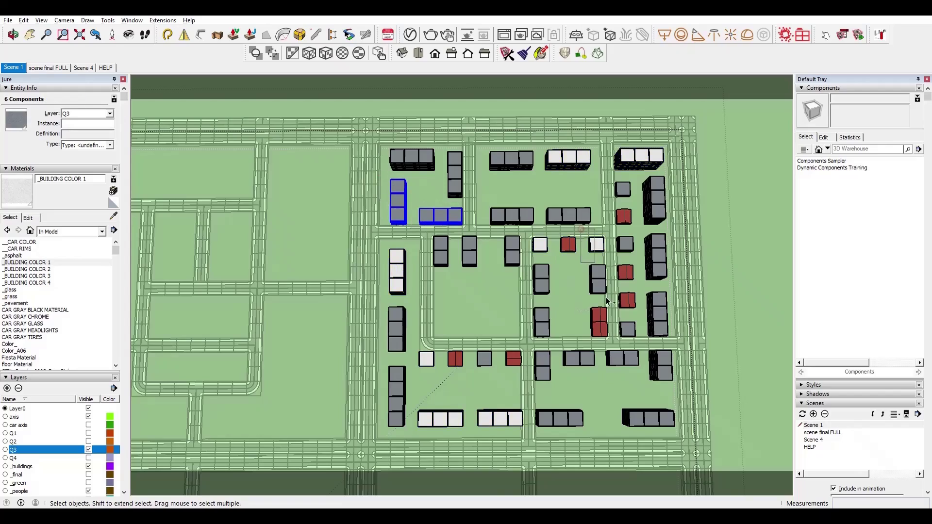
mouse_move(587, 261)
left_mouse_down("ctrl")
mouse_move(610, 339)
mouse_move(681, 433)
left_mouse_up("ctrl")
left_click(26, 276)
left_click(559, 418)
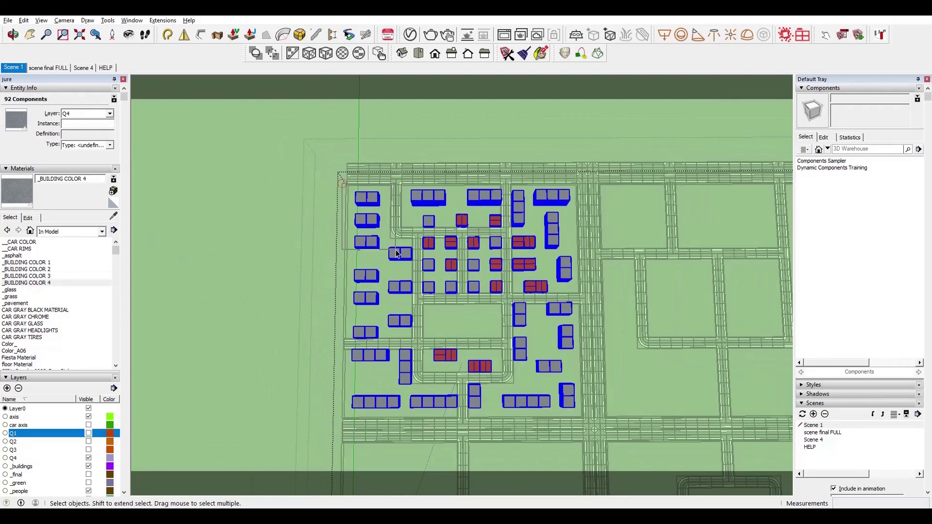
Select scattered groups of Q4 buildings and houses and paint them with _BUILDING COLOR 1.
left_click_drag(396, 251, 437, 295)
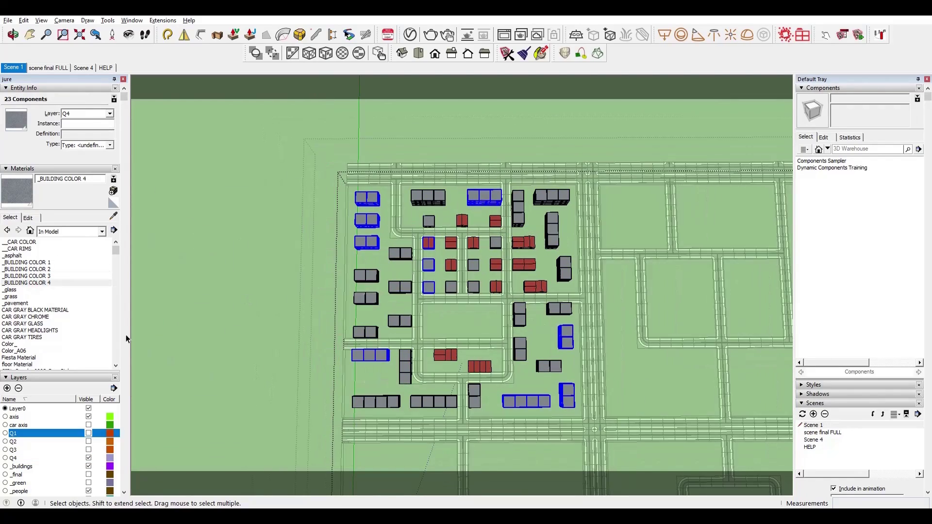
left_click(26, 263)
left_click(367, 242)
Select another set of scattered Q4 buildings and houses and paint them with _BUILDING COLOR 3.
key("space")
left_click_drag(350, 267, 383, 309)
left_click_drag(509, 186, 528, 230, "ctrl")
left_click_drag(465, 234, 482, 295, "ctrl")
left_click(27, 276)
left_click(433, 402)
Select a further set of scattered Q4 buildings and paint them with _BUILDING COLOR 2.
key("space")
left_click_drag(406, 189, 449, 209)
left_click_drag(509, 299, 530, 364, "ctrl")
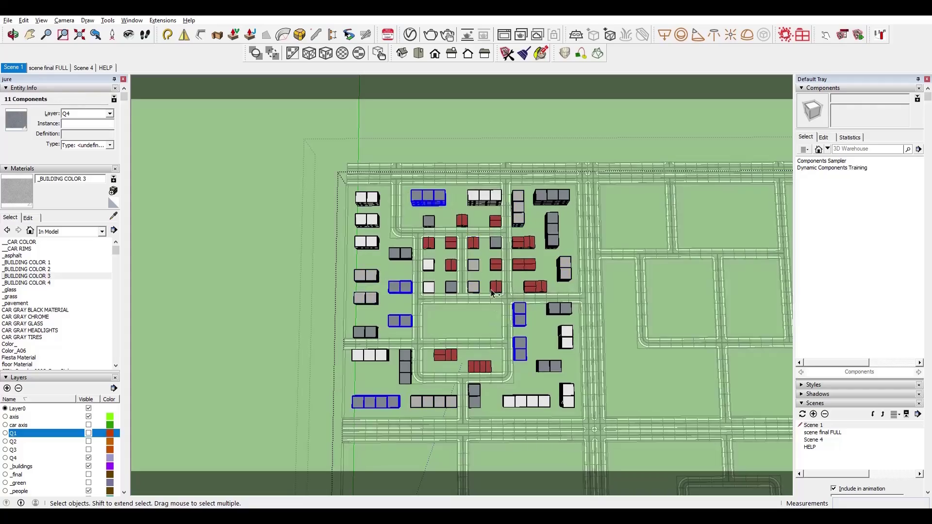
left_click(26, 269)
left_click(520, 314)
Hide the Q4 layer, restore the Scene 1 view and show the Q4 layer again.
middle_click_drag(601, 308, 641, 238)
left_click(88, 457)
scroll(437, 292, "down", 1)
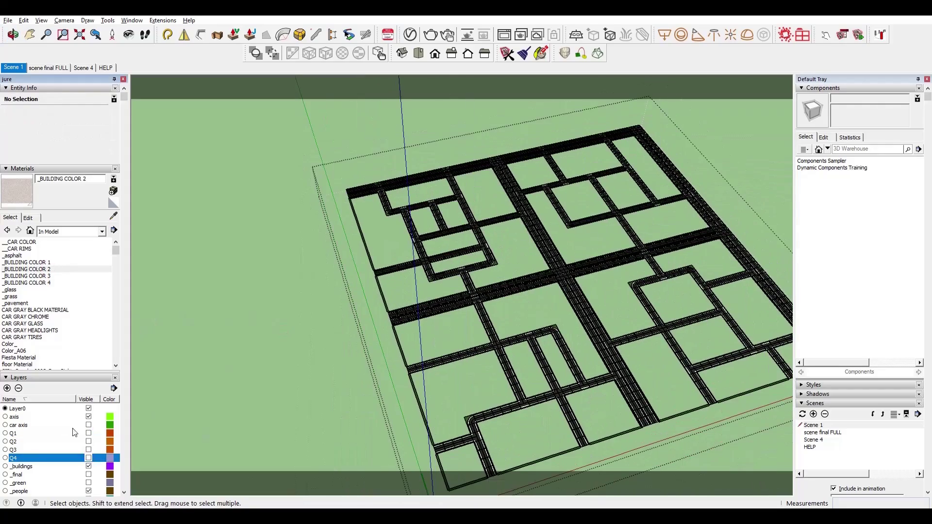
left_click(12, 68)
left_click(89, 456)
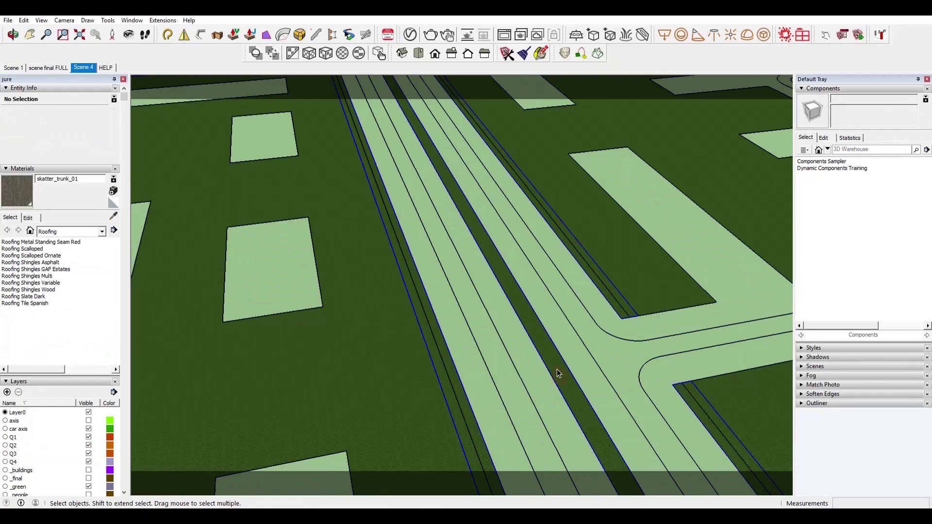
Check the green plane groups along the road and open the Trees rows composition for editing in Skatter.
left_click(557, 370)
left_click(391, 368)
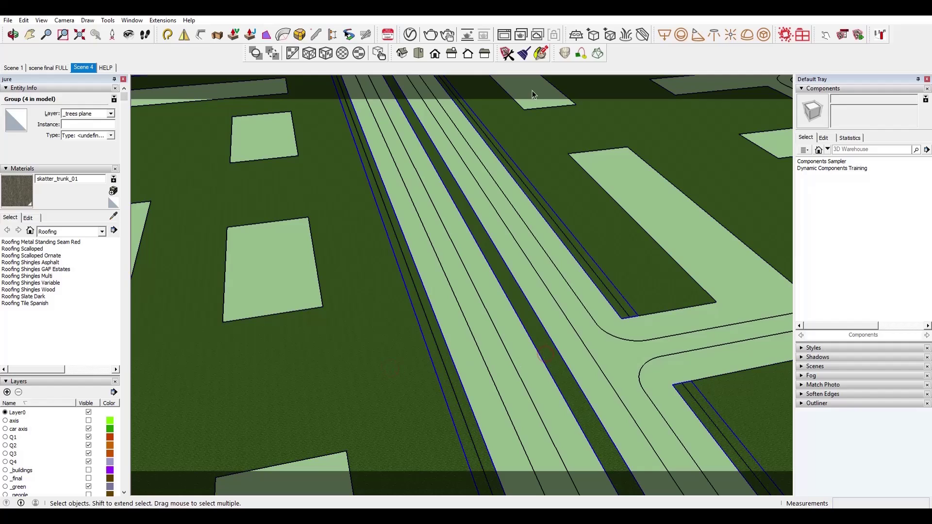
left_click(541, 54)
left_click(197, 100)
left_click_drag(221, 87, 159, 102)
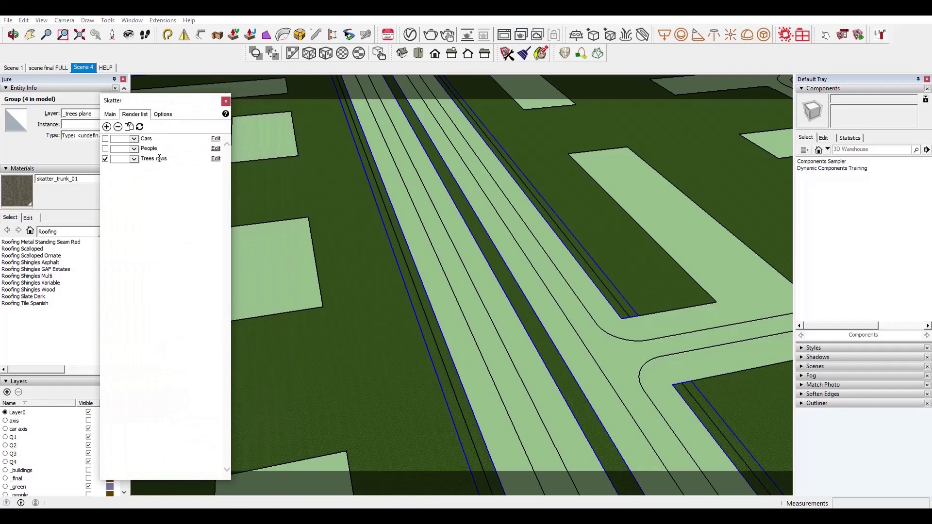
left_click(216, 158)
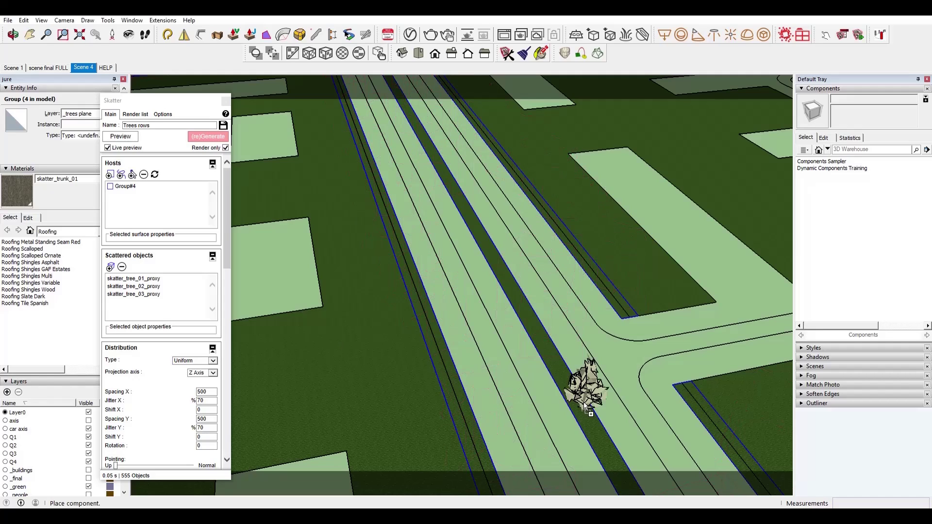
Place the pine, standard, maple and green tree components one after another along the main road's green median.
left_click(569, 380)
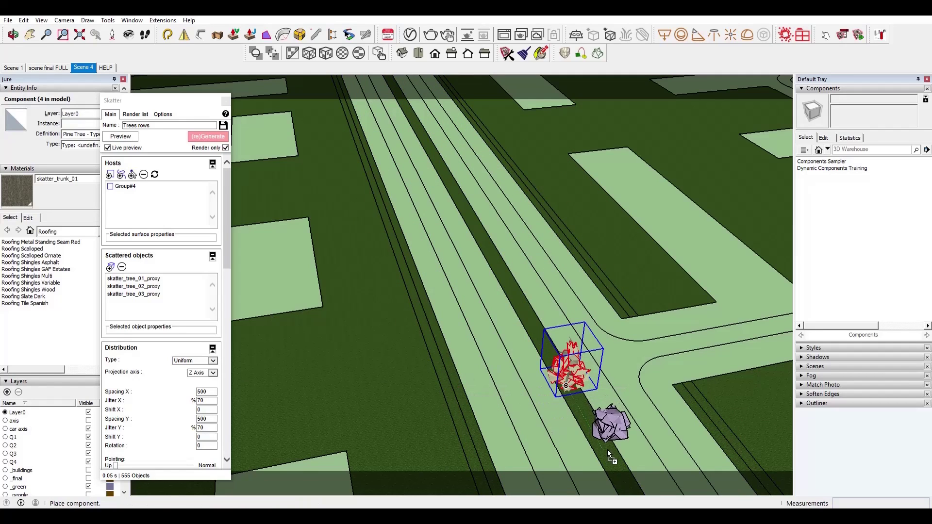
left_click(615, 439)
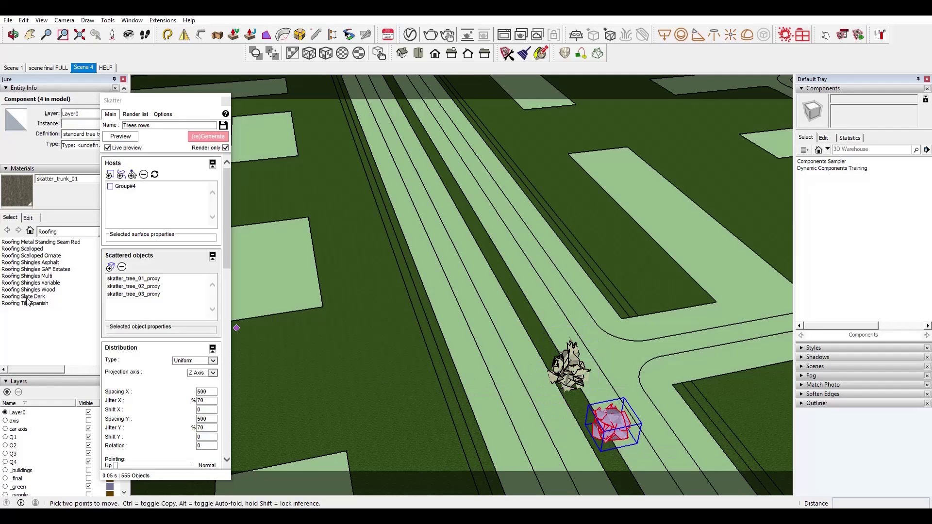
left_click(515, 300)
left_click(463, 197)
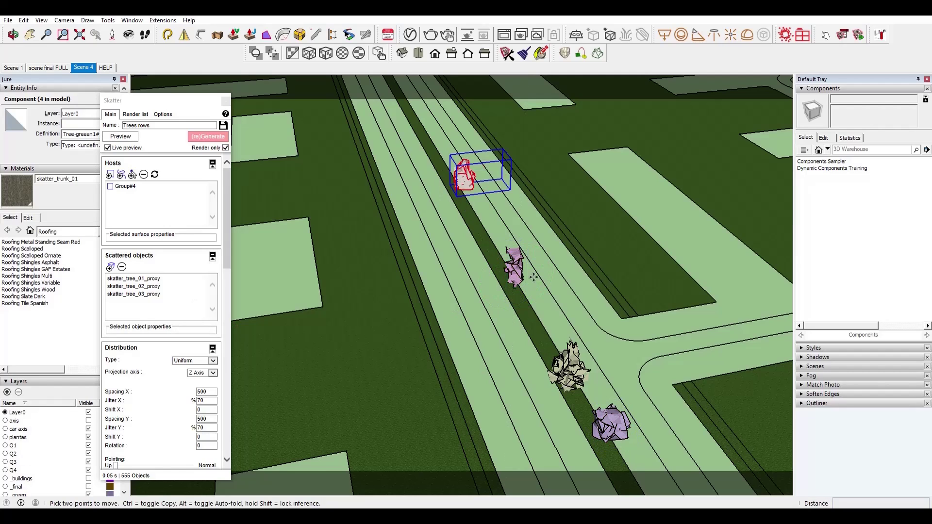
Add the four placed trees to the Trees rows scattered objects and remove the three skatter_tree proxies.
left_click(110, 267)
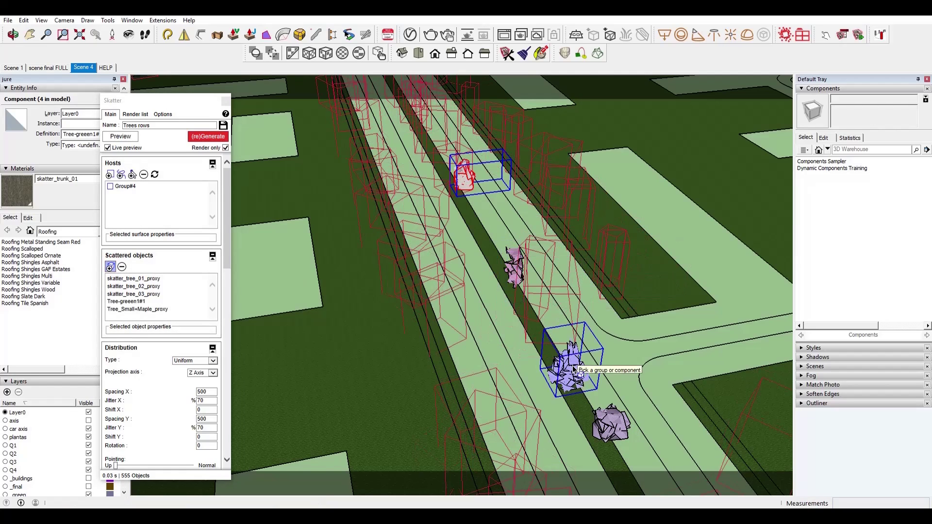
left_click(149, 279)
left_click(122, 267)
left_click(145, 279)
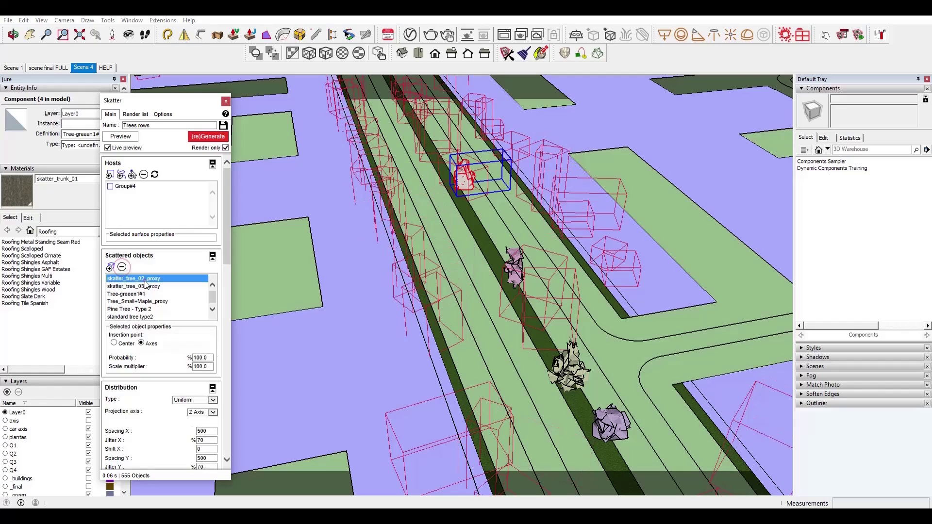
left_click(122, 267)
left_click(145, 279)
left_click(122, 267)
Render a wider view of the scattered tree rows in V-Ray and close the frame buffer.
middle_click_drag(643, 357, 600, 369)
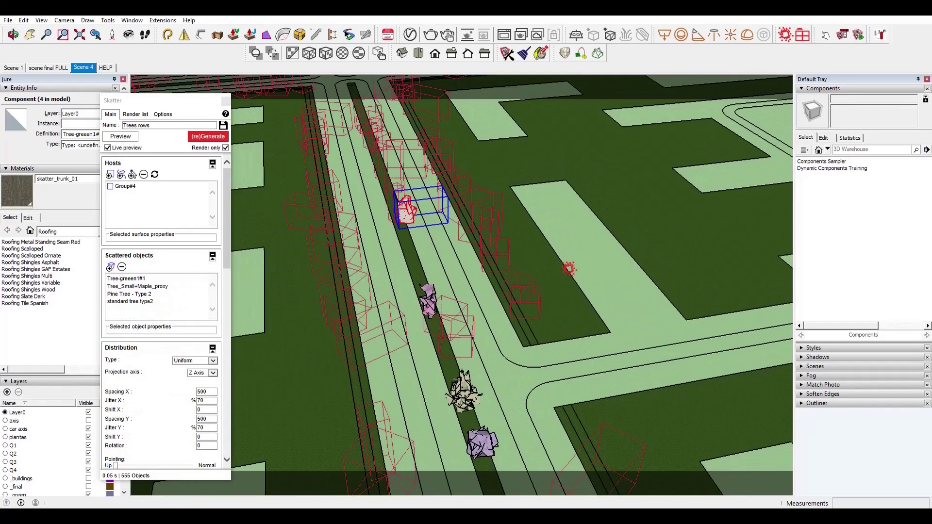
scroll(571, 268, "down", 3)
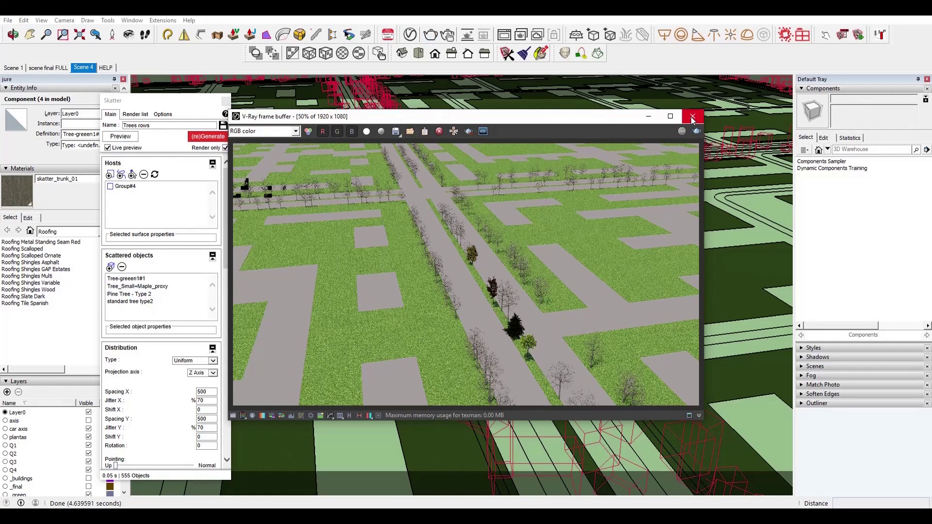
left_click(693, 118)
Set the Trees rows random scale to a minimum of 120% and a maximum of 160%.
scroll(197, 427, "down", 10)
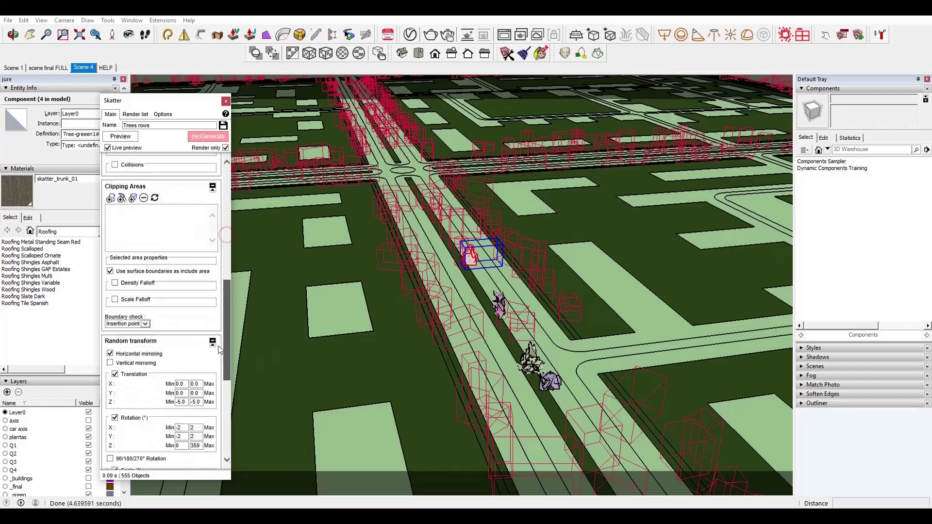
type("120")
key("Tab")
type("160")
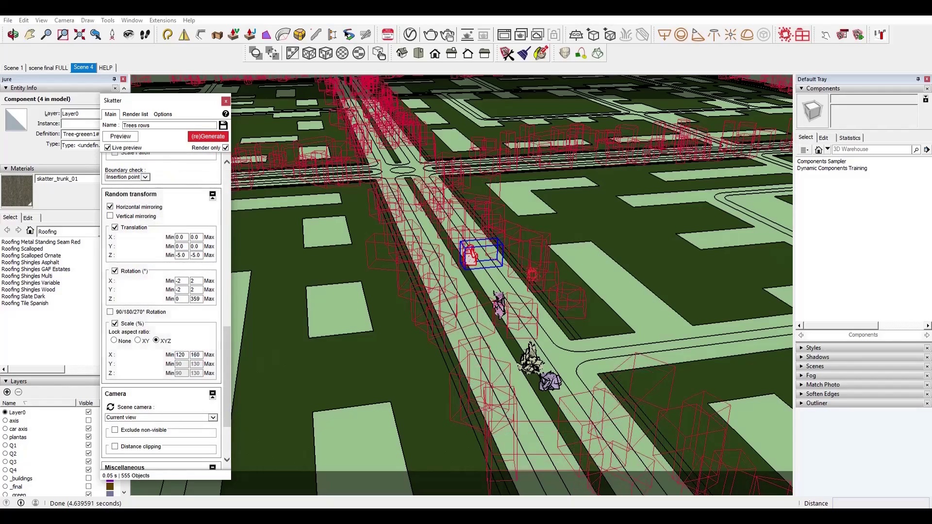
Render the main road in V-Ray, examine the size and spacing of the scattered trees, and close the frame buffer.
scroll(479, 335, "up", 5)
scroll(504, 279, "down", 5)
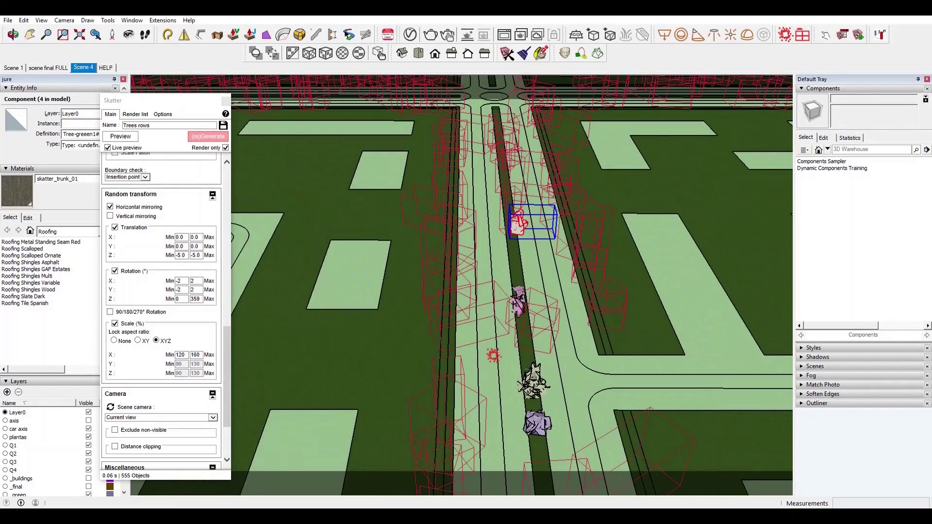
left_click(430, 34)
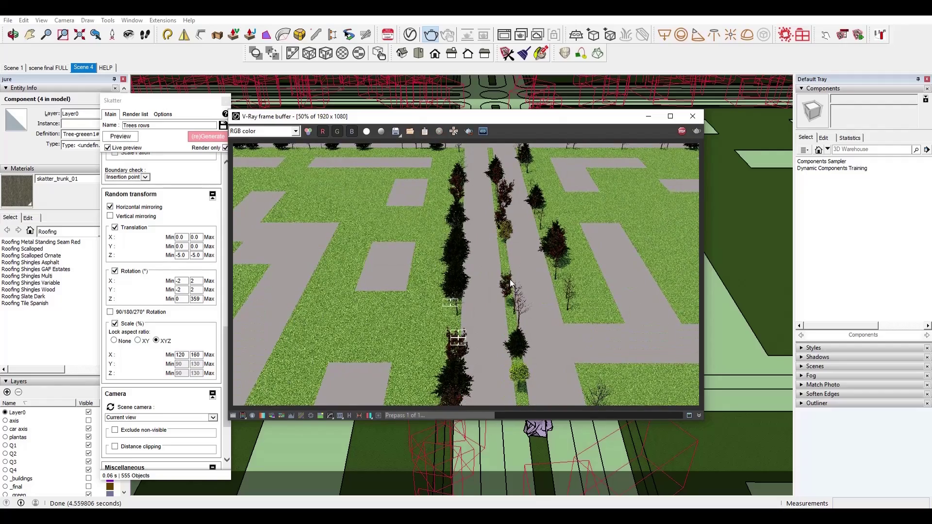
scroll(577, 292, "up", 2)
scroll(576, 292, "down", 1)
scroll(538, 360, "down", 1)
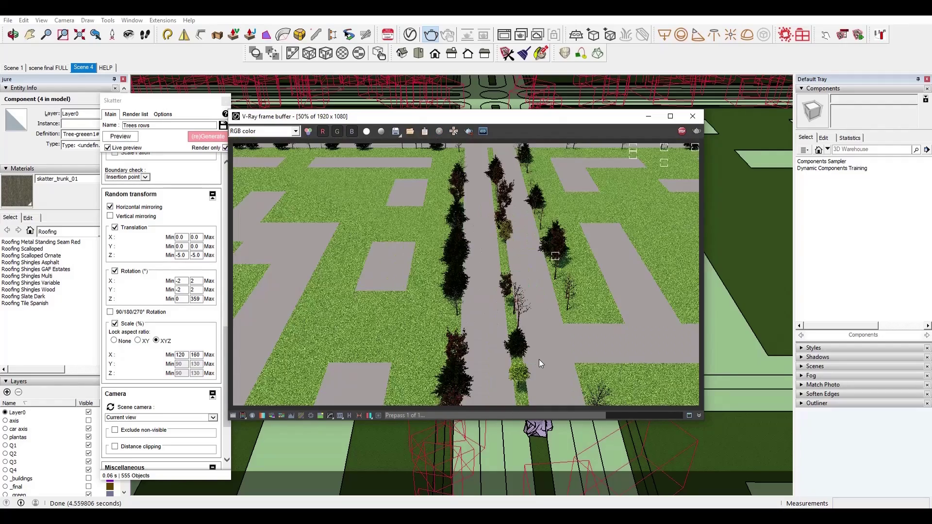
scroll(538, 359, "up", 1)
middle_click_drag(538, 359, 487, 391)
scroll(488, 339, "down", 1)
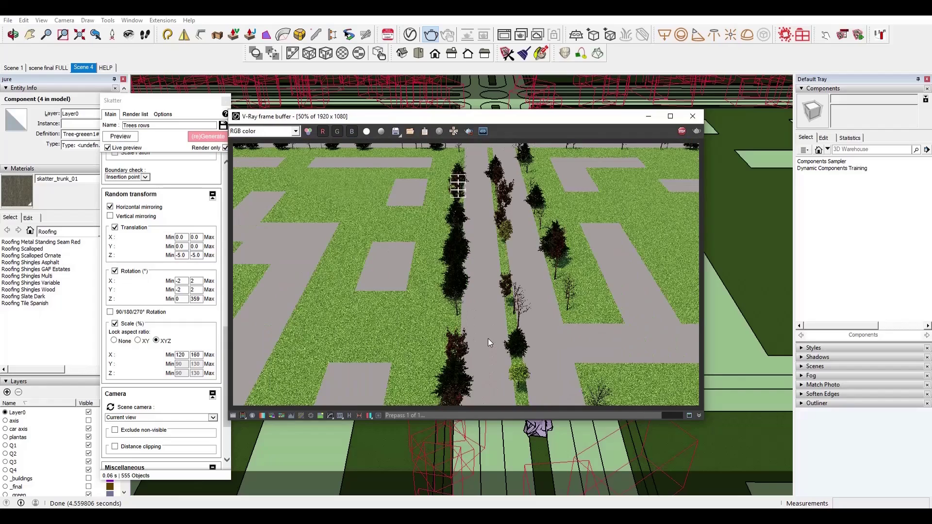
scroll(488, 338, "down", 1)
scroll(488, 339, "up", 1)
scroll(523, 315, "up", 1)
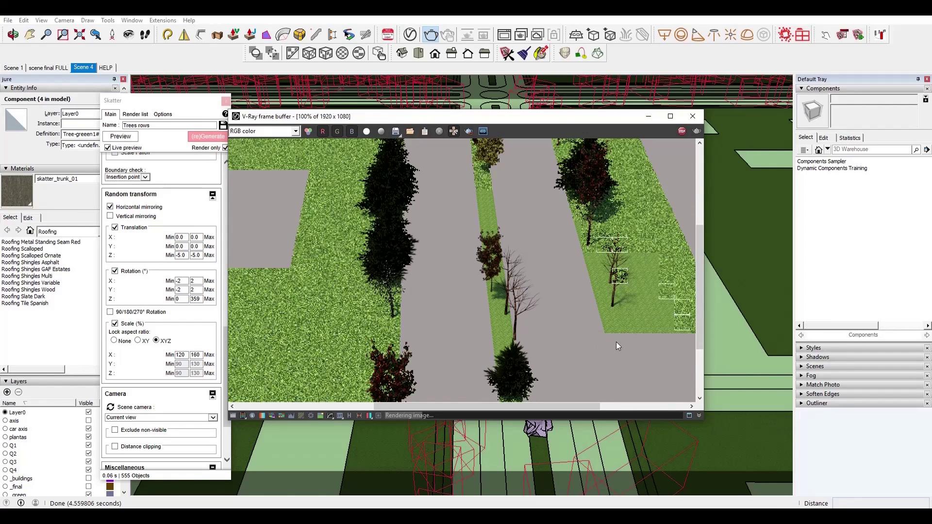
left_click(681, 132)
left_click(692, 116)
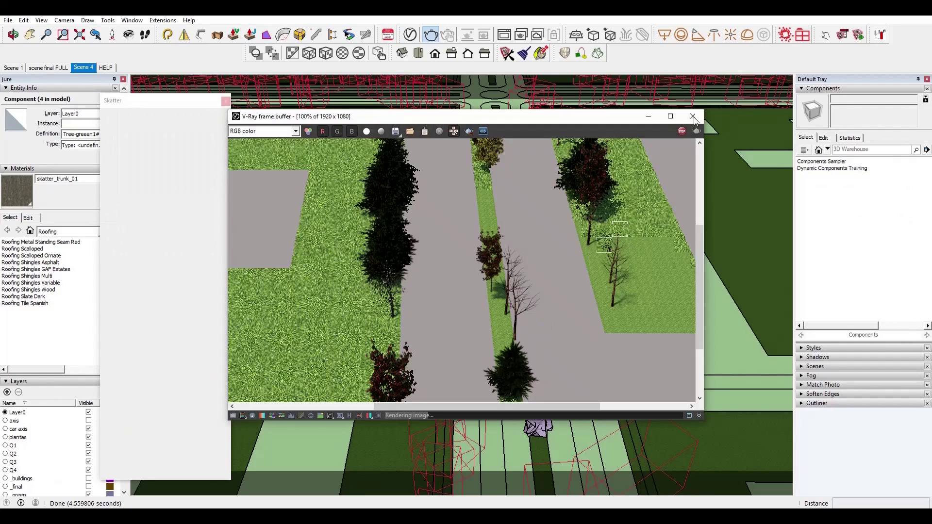
left_click(694, 118)
Add the group of large green block areas as a second host of the Trees rows composition.
middle_click_drag(437, 291, 524, 277)
scroll(168, 223, "up", 10)
left_click(110, 175)
left_click(644, 249)
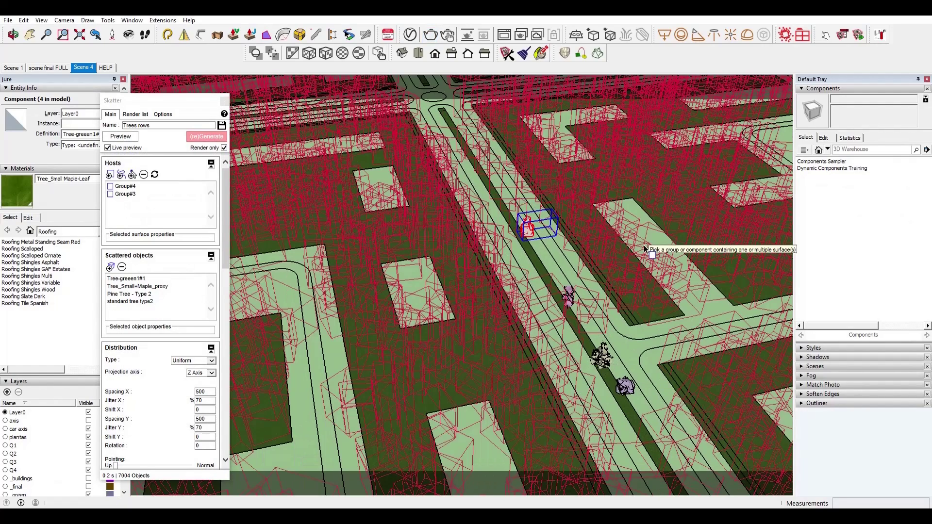
Render the view in V-Ray, examine the tree coverage over the green areas, and close the frame buffer.
left_click(430, 35)
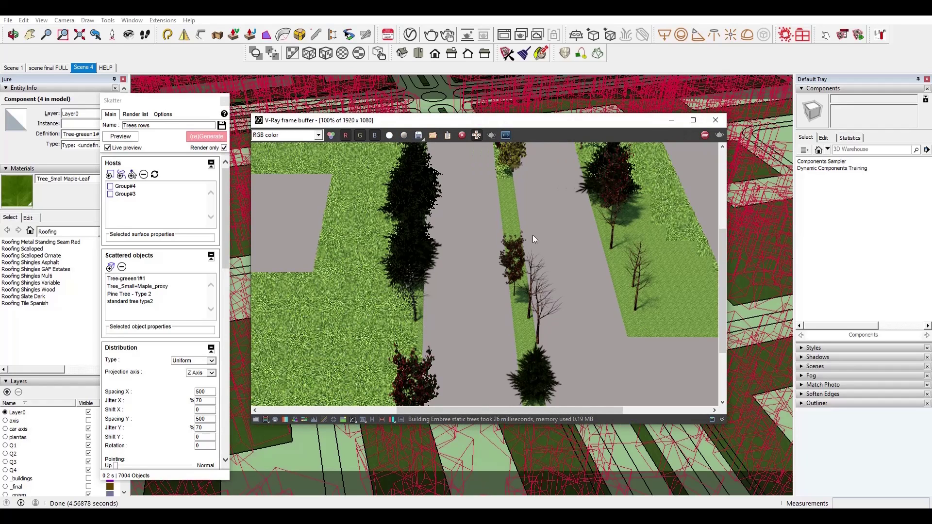
left_click_drag(509, 123, 527, 126)
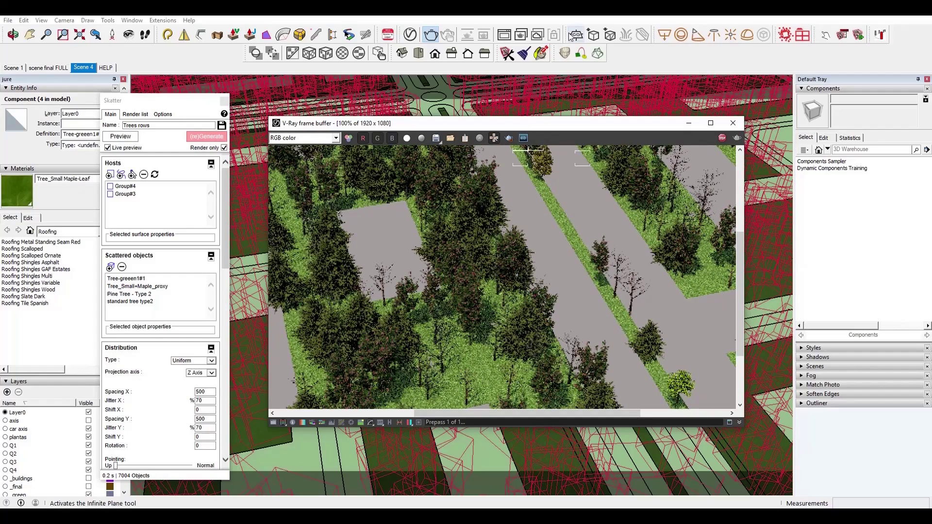
left_click(722, 138)
scroll(556, 268, "down", 2)
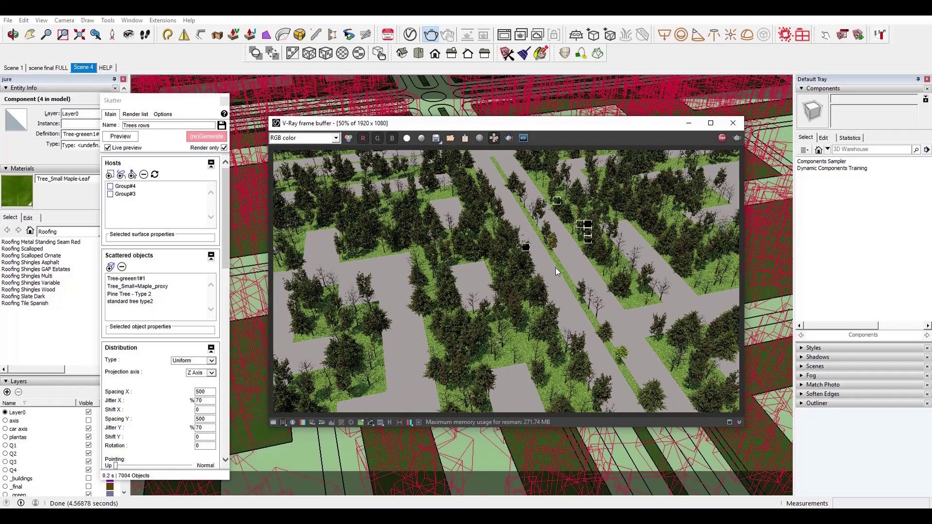
left_click(733, 123)
Open the People composition from the Skatter render list for editing and close Skatter.
left_click(134, 114)
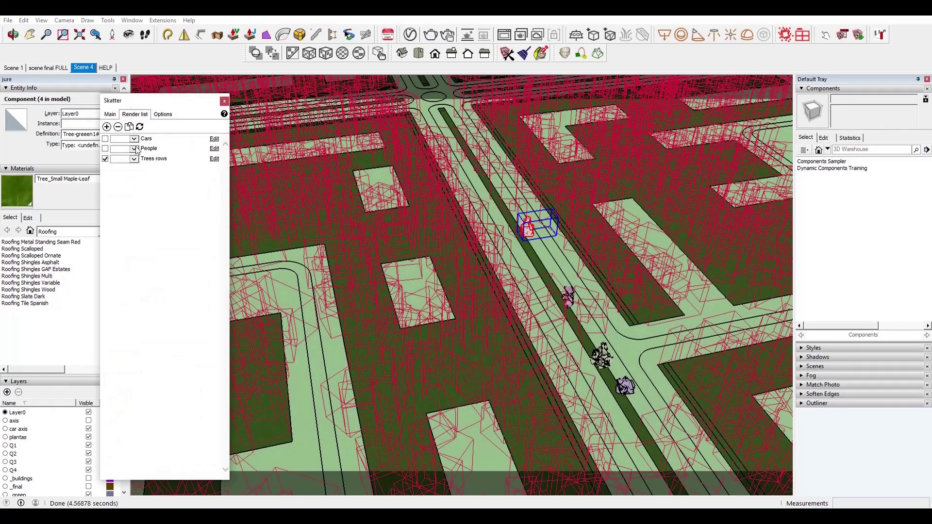
left_click(214, 149)
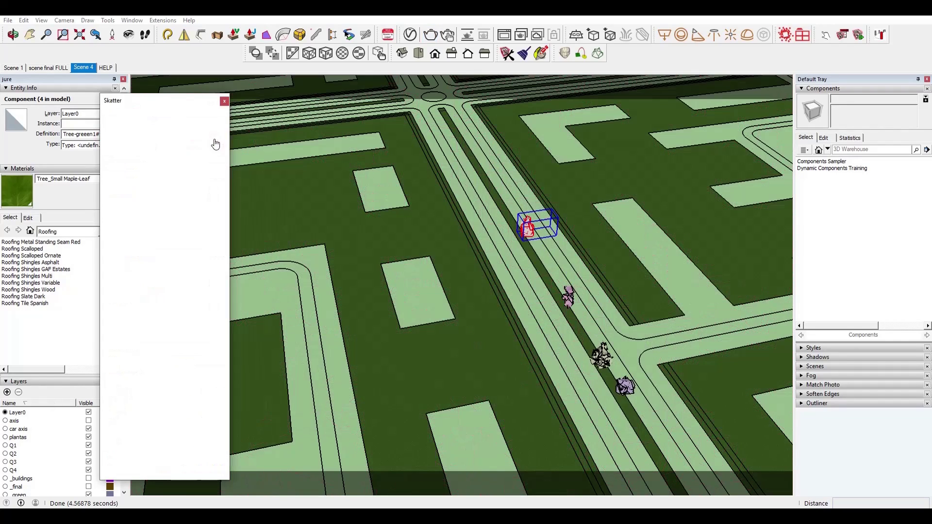
left_click(224, 101)
Hide the _buildings layer and delete the extra _BLOCK copies around the original city block.
left_click(13, 68)
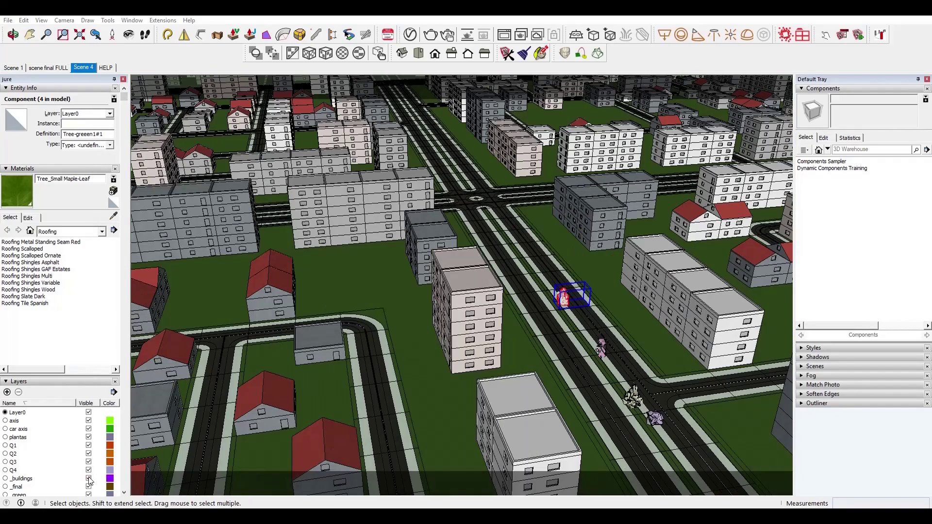
left_click(88, 479)
middle_click_drag(491, 294, 495, 312)
scroll(491, 269, "down", 10)
left_click(214, 152)
left_click(583, 130)
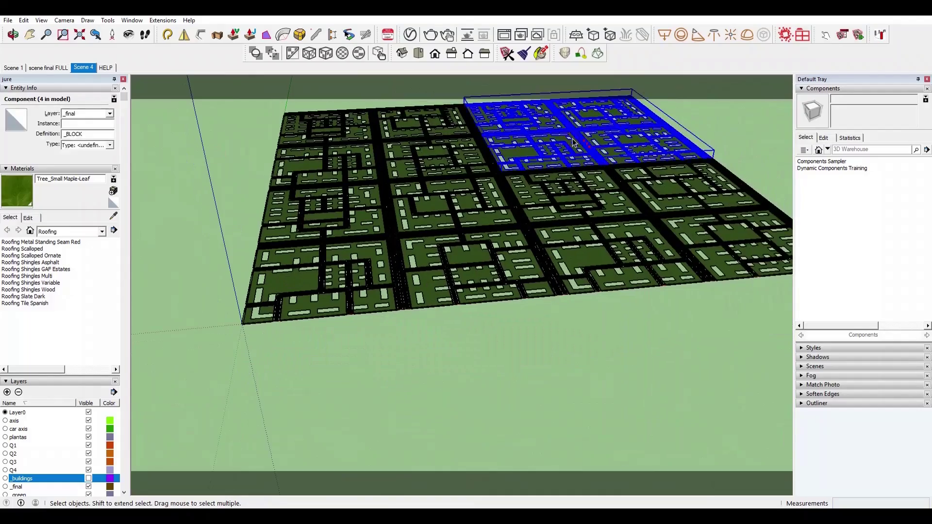
key("Delete")
left_click(447, 151)
key("Delete")
Return to Scene 4 and turn the camera with Look Around to frame the roads and green areas below.
left_click(87, 69)
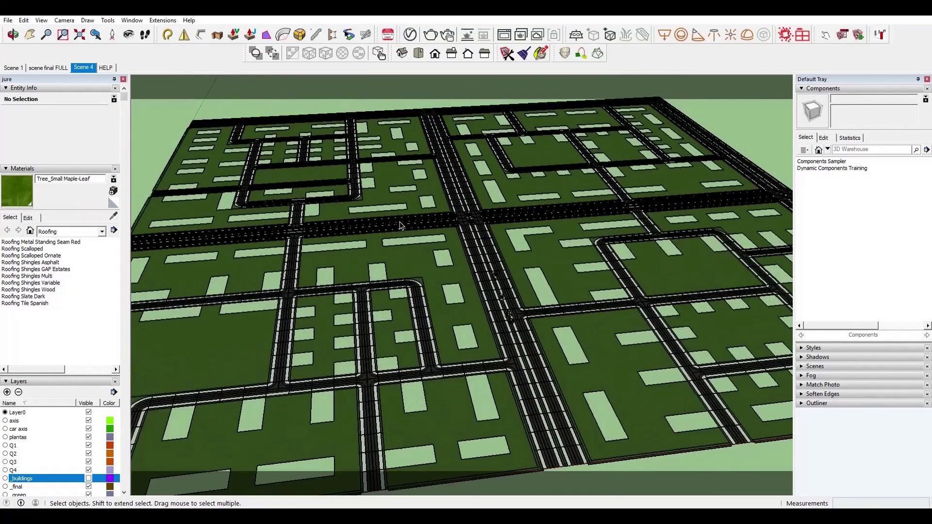
left_click(128, 35)
left_click_drag(428, 155, 414, 236)
scroll(427, 148, "down", 1)
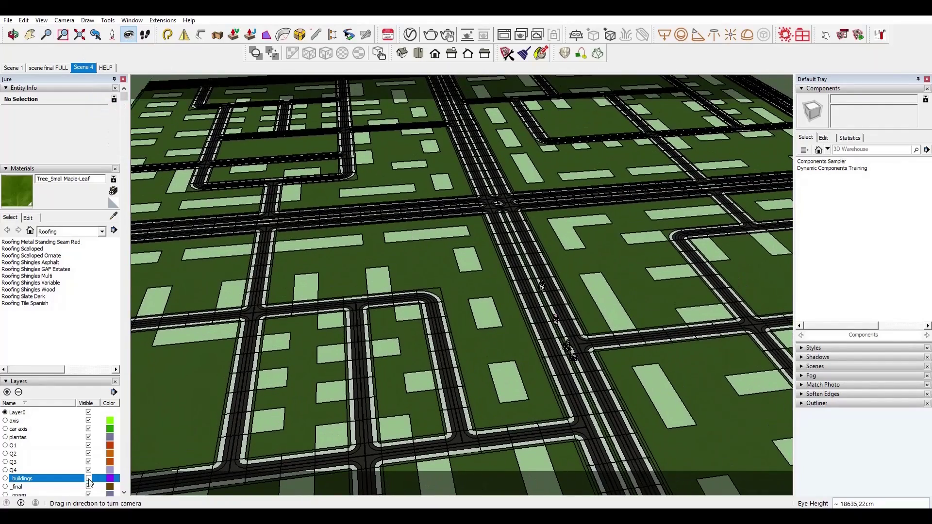